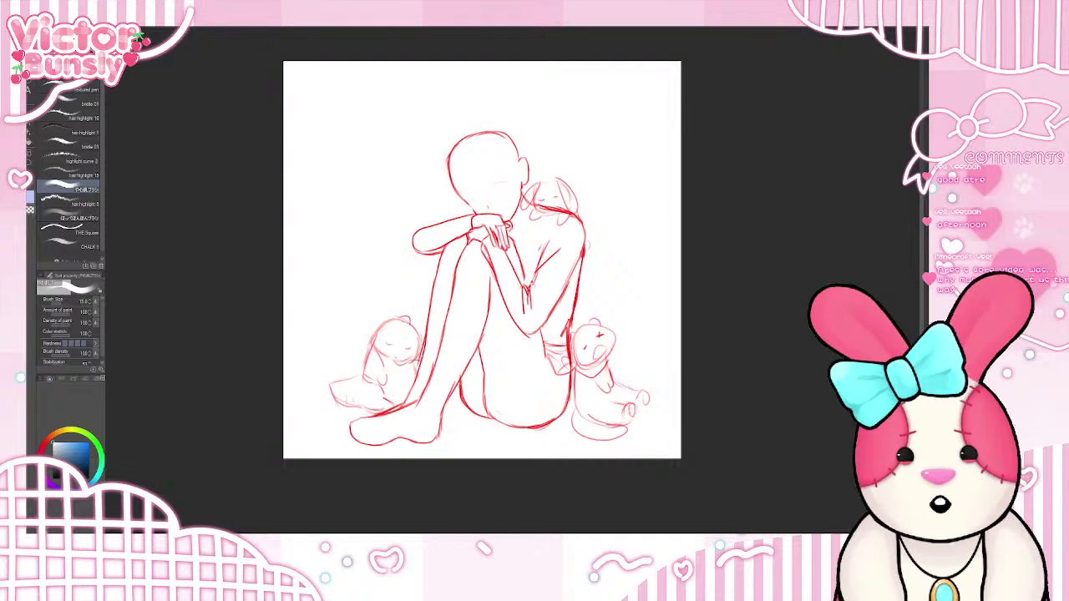
- Change the brush colour to a saturated red
{"action": "scroll", "coordinate": [507, 189], "scroll_direction": "up", "scroll_amount": 3}
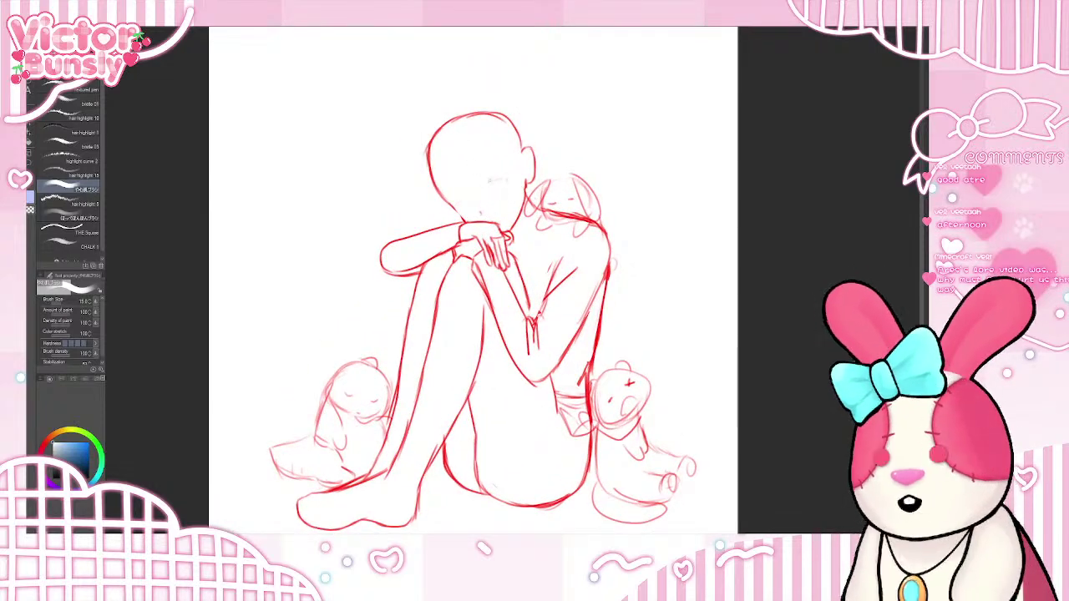
{"action": "scroll", "coordinate": [491, 239], "scroll_direction": "down", "scroll_amount": 2}
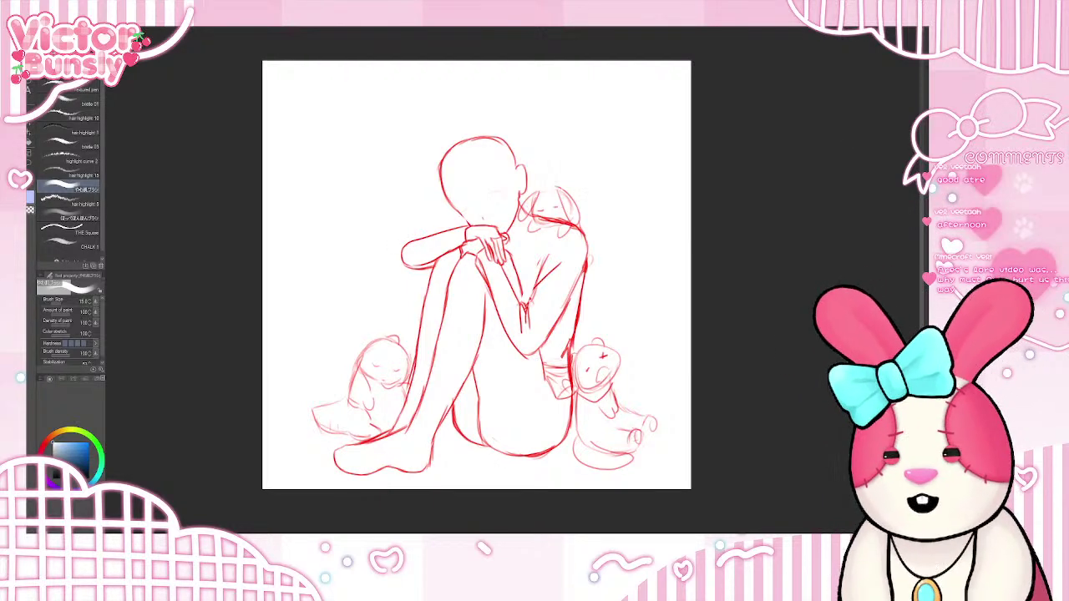
{"action": "left_click", "coordinate": [44, 444]}
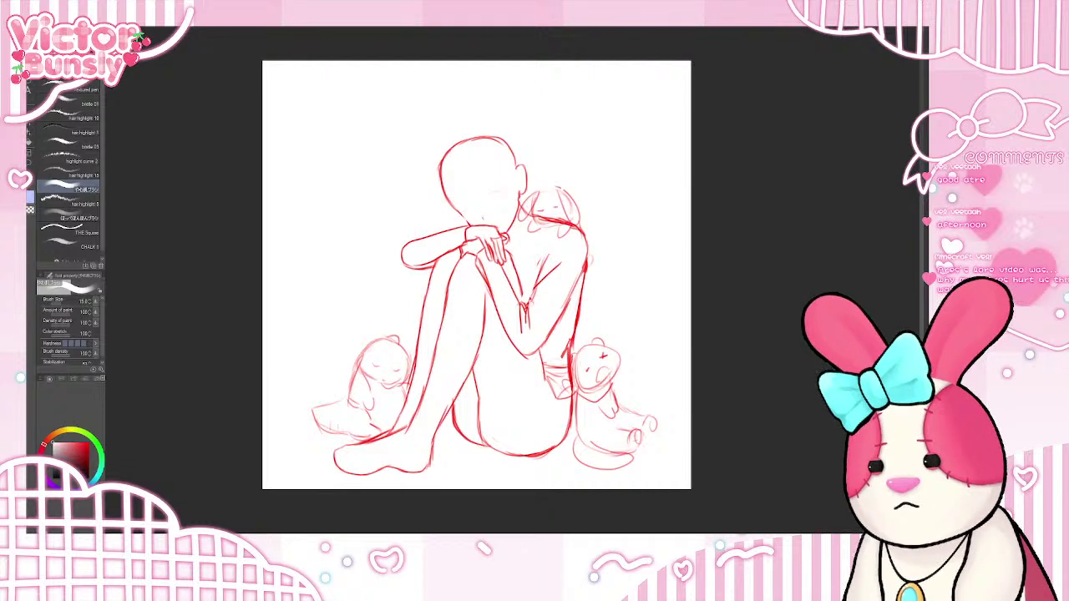
{"action": "left_click", "coordinate": [88, 443]}
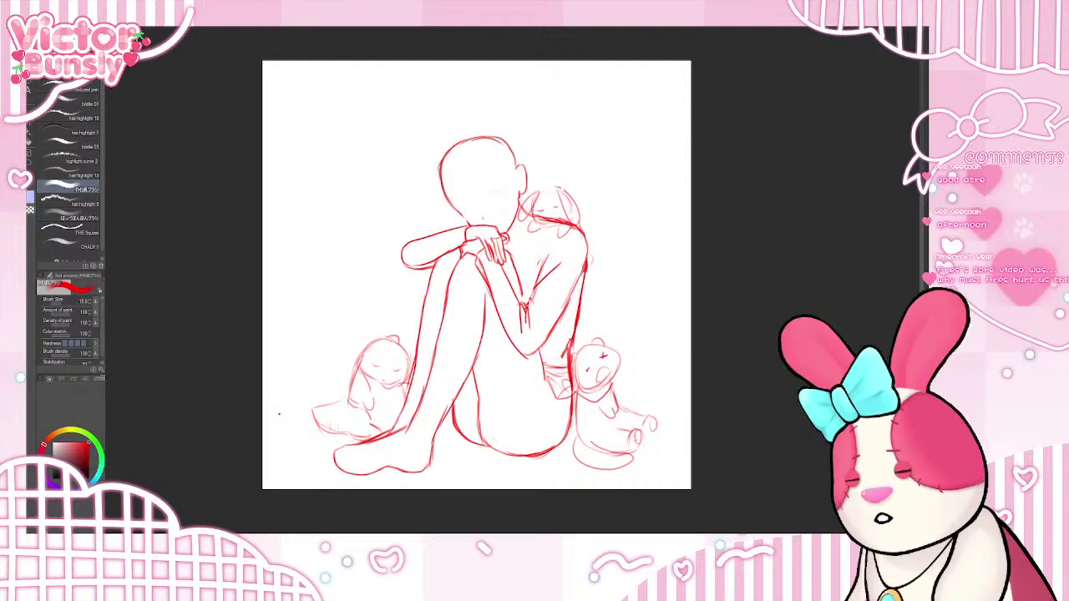
- Try short red strokes above the shoulder plush and undo them
{"action": "mouse_move", "coordinate": [569, 138]}
{"action": "left_mouse_down"}
{"action": "mouse_move", "coordinate": [564, 173]}
{"action": "mouse_move", "coordinate": [581, 159]}
{"action": "mouse_move", "coordinate": [620, 227]}
{"action": "mouse_move", "coordinate": [606, 212]}
{"action": "left_mouse_up"}
{"action": "key", "text": "ctrl+z"}
{"action": "key", "text": "ctrl+z"}
{"action": "key", "text": "ctrl+z"}
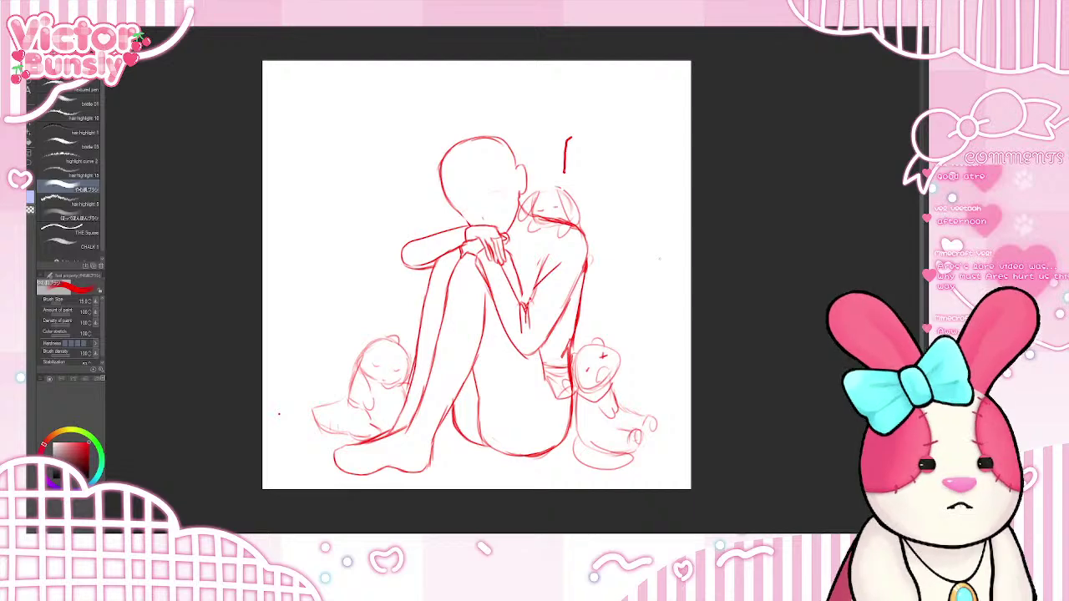
{"action": "left_click_drag", "start_coordinate": [534, 136], "coordinate": [556, 185]}
{"action": "key", "text": "ctrl+z"}
{"action": "key", "text": "ctrl+z"}
{"action": "key", "text": "ctrl+z"}
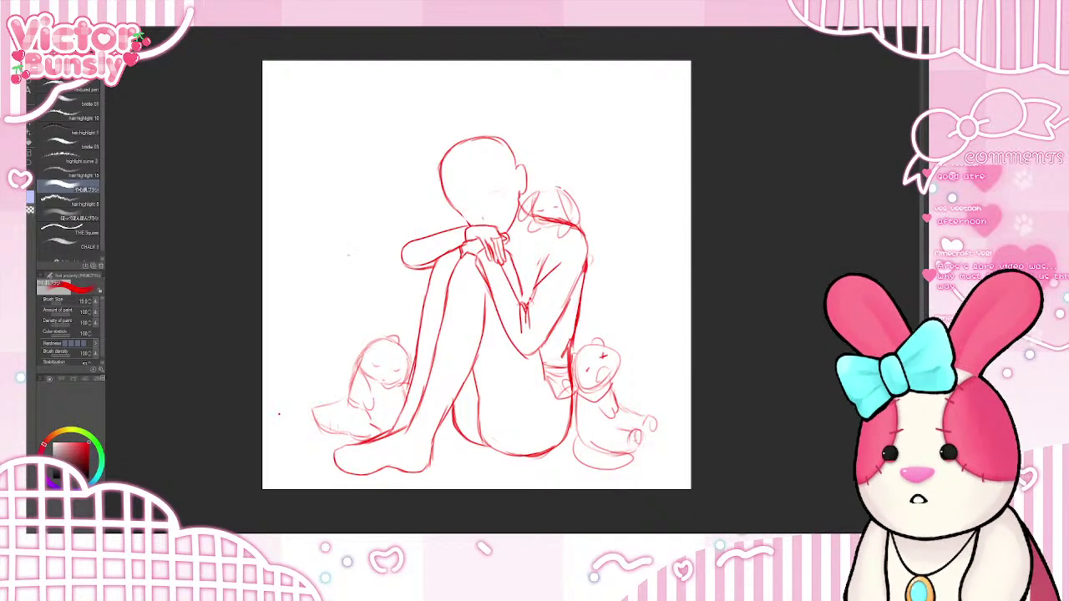
- Test the red brush with zigzag strokes in the blank area beside the head, undoing each one
{"action": "left_click_drag", "start_coordinate": [306, 123], "coordinate": [401, 222]}
{"action": "key", "text": "ctrl+z"}
{"action": "key", "text": "ctrl+z"}
{"action": "mouse_move", "coordinate": [324, 123]}
{"action": "left_mouse_down"}
{"action": "mouse_move", "coordinate": [331, 168]}
{"action": "mouse_move", "coordinate": [365, 205]}
{"action": "mouse_move", "coordinate": [382, 202]}
{"action": "left_mouse_up"}
{"action": "key", "text": "ctrl+z"}
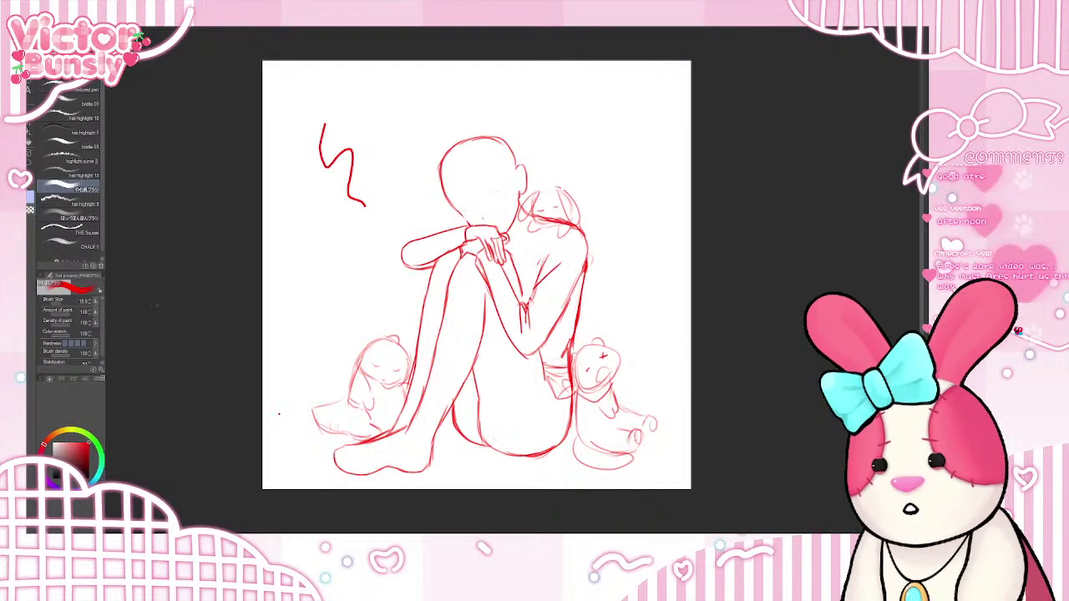
{"action": "key", "text": "ctrl+z"}
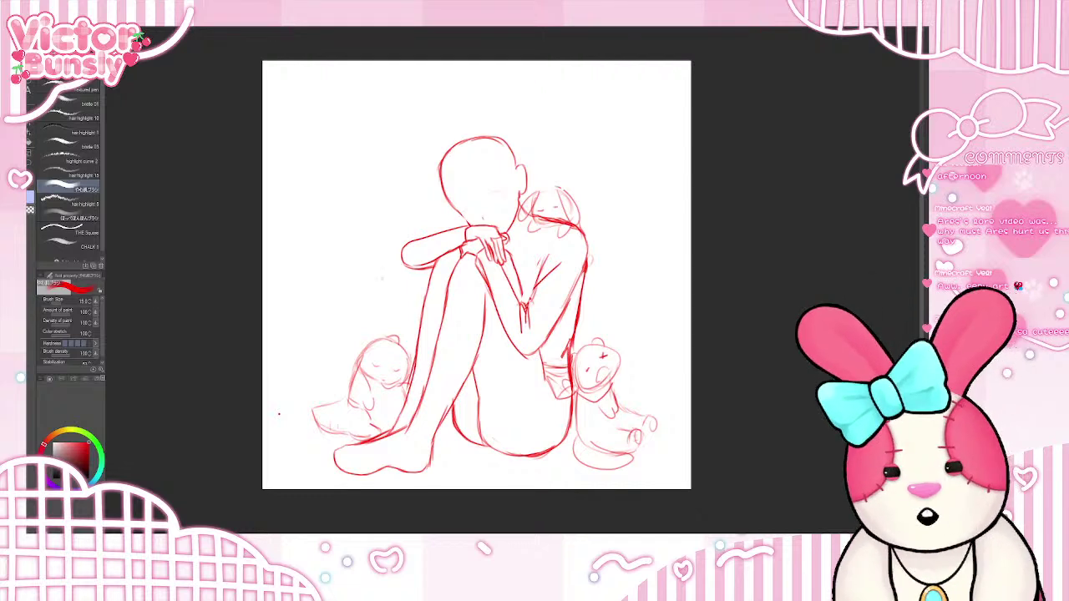
{"action": "left_click_drag", "start_coordinate": [349, 189], "coordinate": [360, 286]}
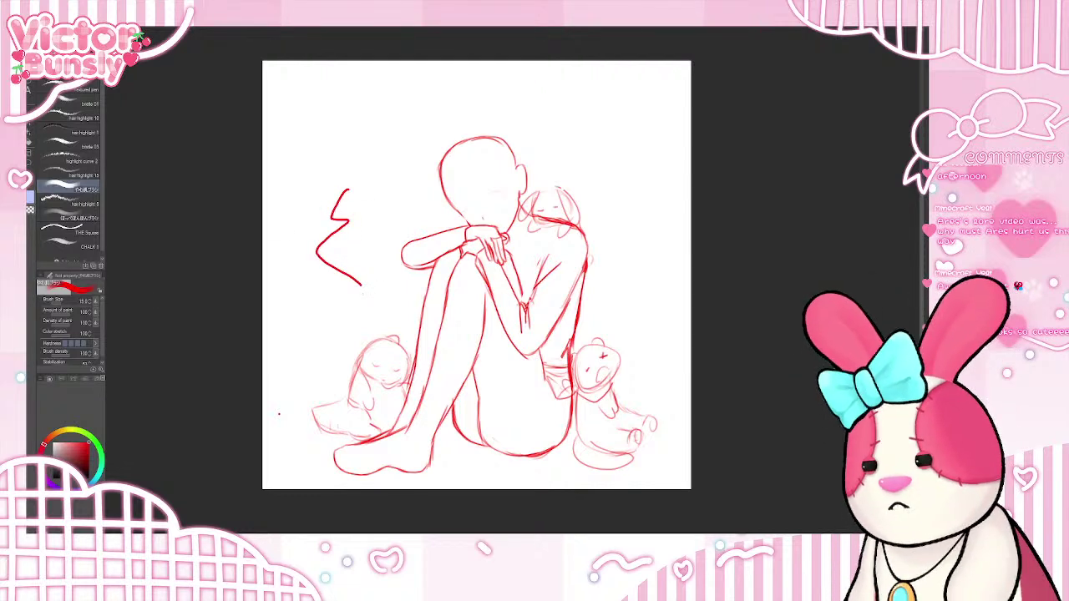
{"action": "key", "text": "ctrl+z"}
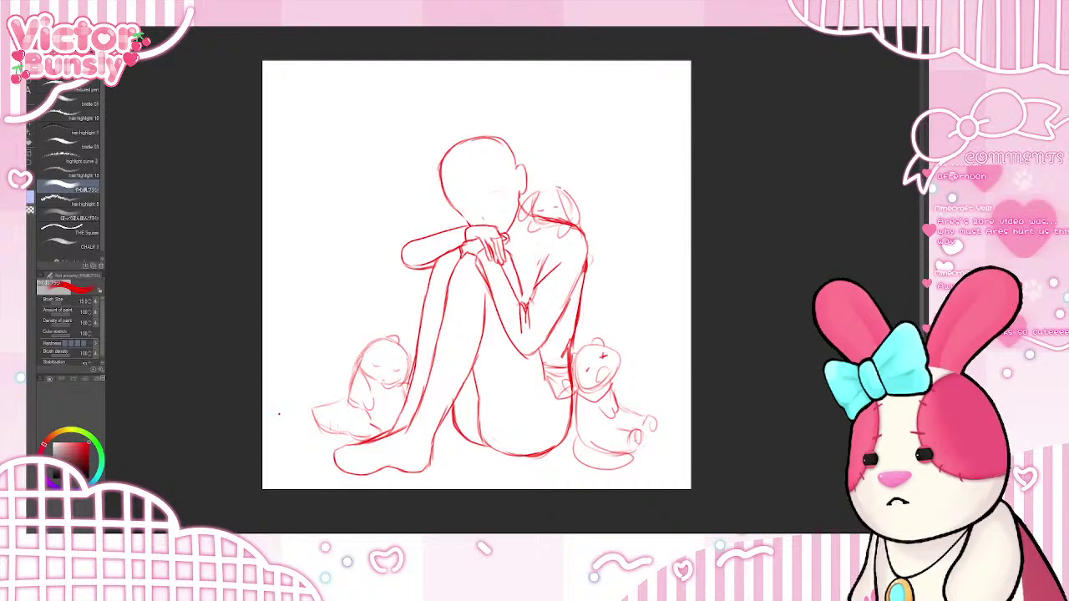
- Reveal the brush's stabilization setting and try several wavy strokes beside the head, undoing them
{"action": "left_click_drag", "start_coordinate": [102, 342], "coordinate": [101, 354]}
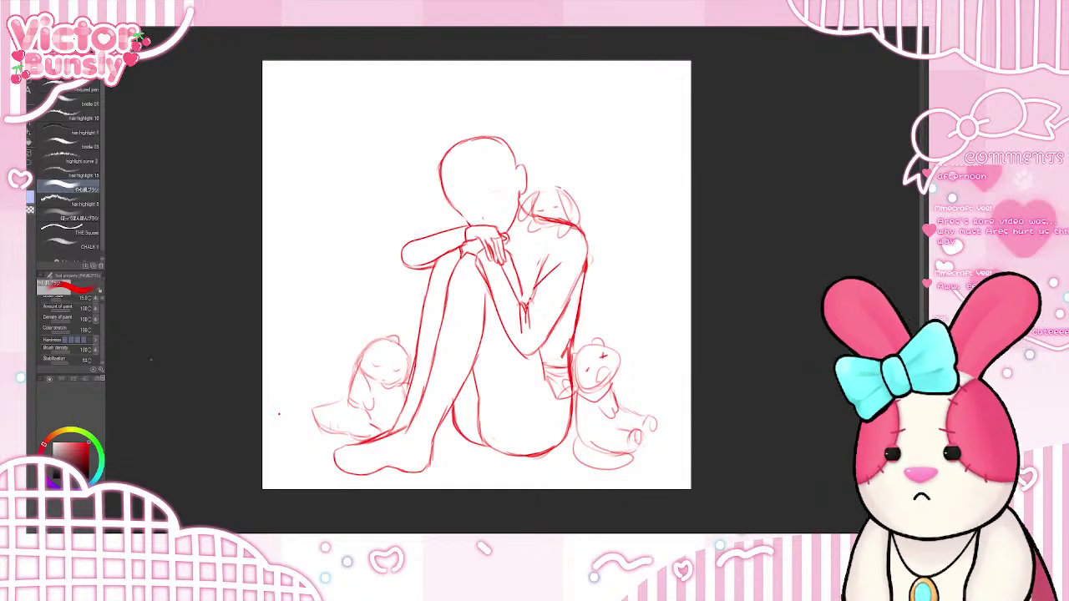
{"action": "mouse_move", "coordinate": [318, 127]}
{"action": "left_mouse_down"}
{"action": "mouse_move", "coordinate": [355, 185]}
{"action": "mouse_move", "coordinate": [374, 173]}
{"action": "left_mouse_up"}
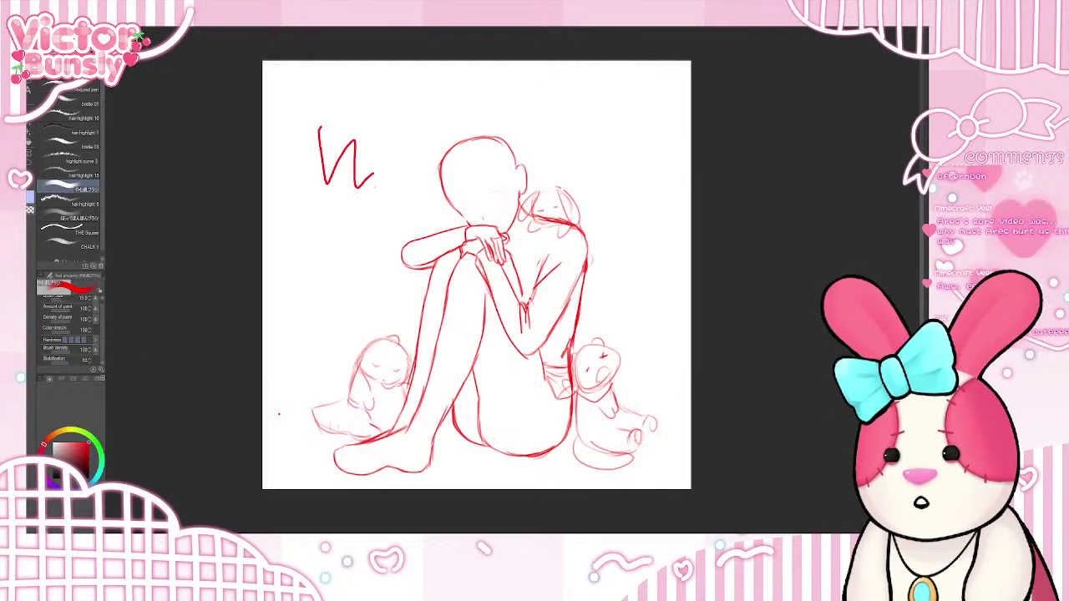
{"action": "key", "text": "ctrl+z"}
{"action": "mouse_move", "coordinate": [298, 150]}
{"action": "left_mouse_down"}
{"action": "mouse_move", "coordinate": [301, 202]}
{"action": "mouse_move", "coordinate": [356, 209]}
{"action": "left_mouse_up"}
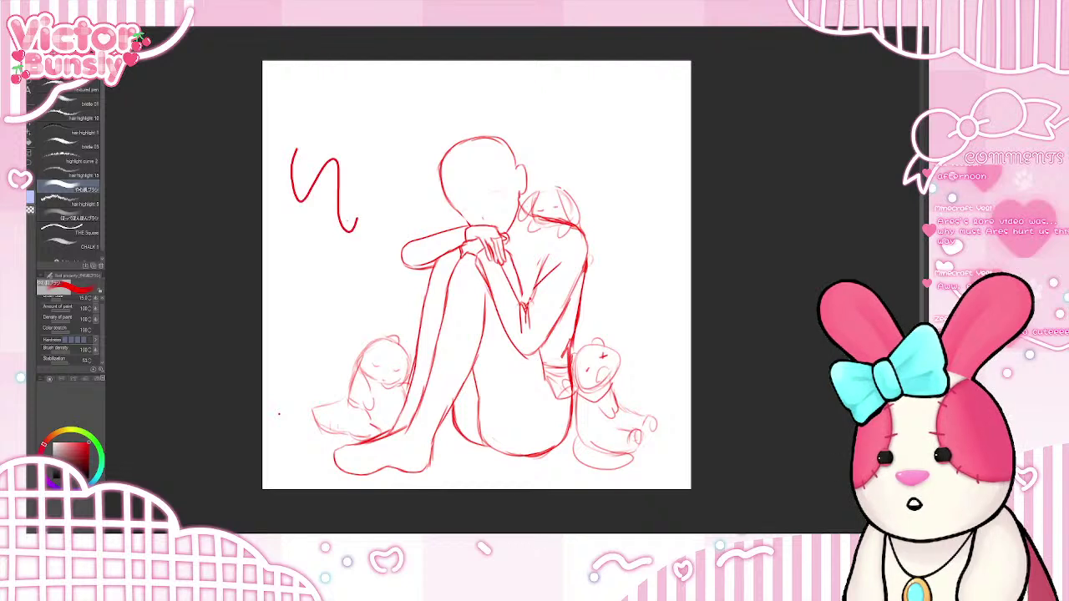
{"action": "key", "text": "ctrl+z"}
{"action": "mouse_move", "coordinate": [318, 122]}
{"action": "left_mouse_down"}
{"action": "mouse_move", "coordinate": [347, 150]}
{"action": "mouse_move", "coordinate": [376, 205]}
{"action": "left_mouse_up"}
{"action": "left_click_drag", "start_coordinate": [306, 244], "coordinate": [341, 230]}
{"action": "key", "text": "ctrl+z"}
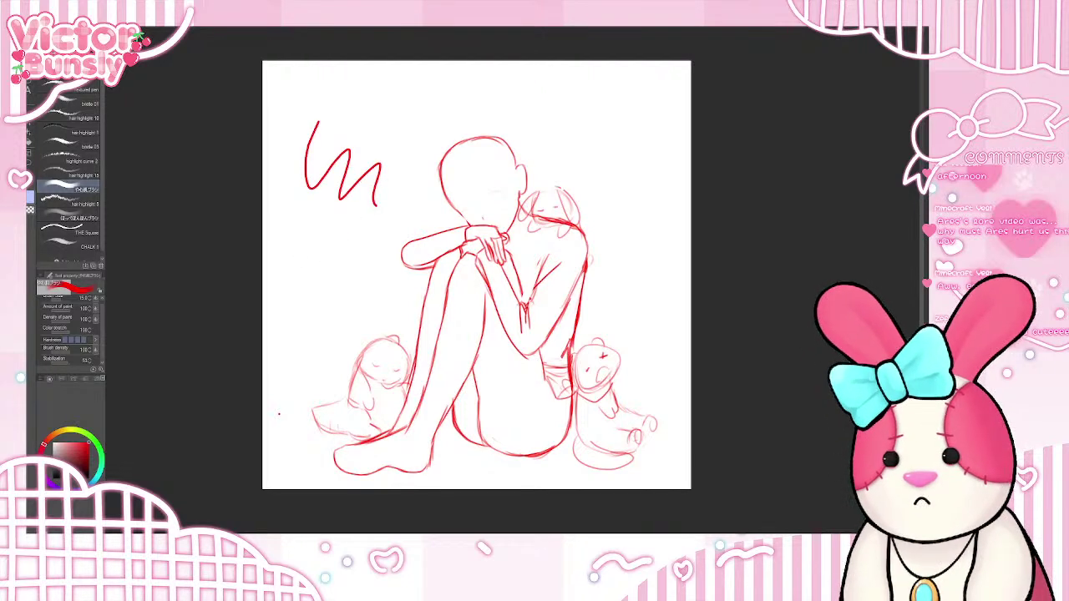
{"action": "key", "text": "ctrl+z"}
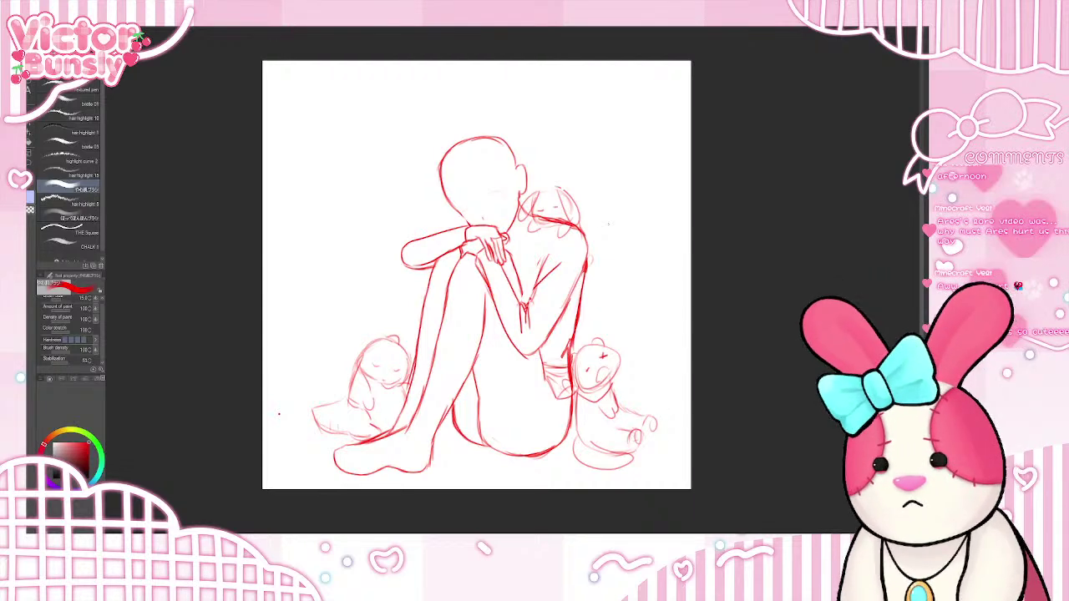
- Try a curved stroke down over the figure's head twice, undoing both attempts
{"action": "mouse_move", "coordinate": [451, 135]}
{"action": "left_mouse_down"}
{"action": "mouse_move", "coordinate": [417, 156]}
{"action": "mouse_move", "coordinate": [449, 202]}
{"action": "left_mouse_up"}
{"action": "key", "text": "ctrl+z"}
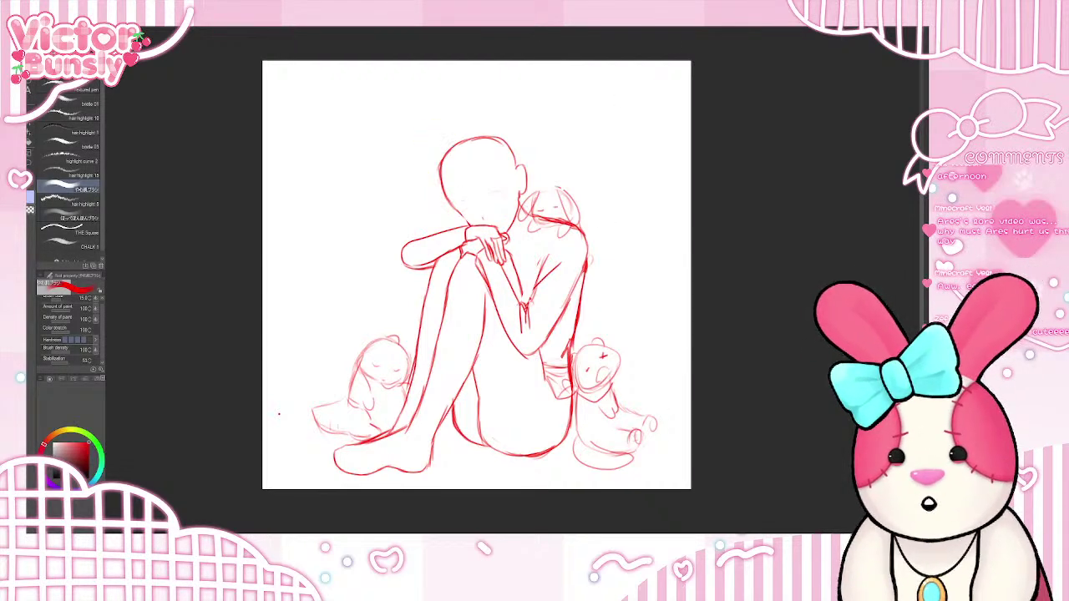
{"action": "left_click_drag", "start_coordinate": [453, 138], "coordinate": [459, 206]}
{"action": "key", "text": "ctrl+z"}
- Sketch temporary arrows pointing at the shoulder plush and the two plushies beside the figure, and undo them
{"action": "mouse_move", "coordinate": [544, 134]}
{"action": "left_mouse_down"}
{"action": "mouse_move", "coordinate": [557, 177]}
{"action": "mouse_move", "coordinate": [572, 161]}
{"action": "left_mouse_up"}
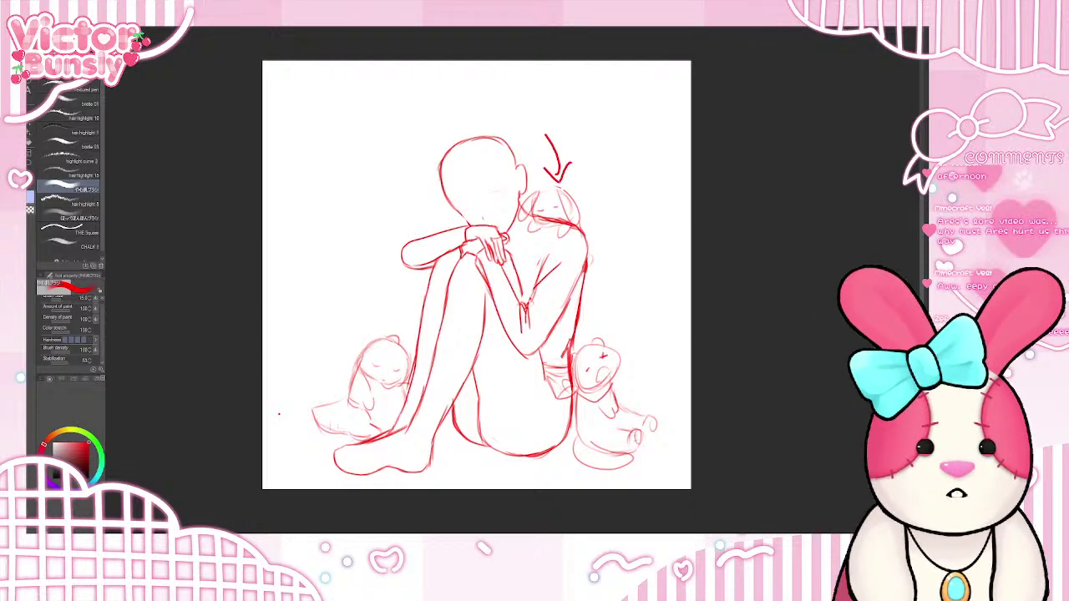
{"action": "key", "text": "ctrl+z"}
{"action": "left_click_drag", "start_coordinate": [326, 327], "coordinate": [357, 351]}
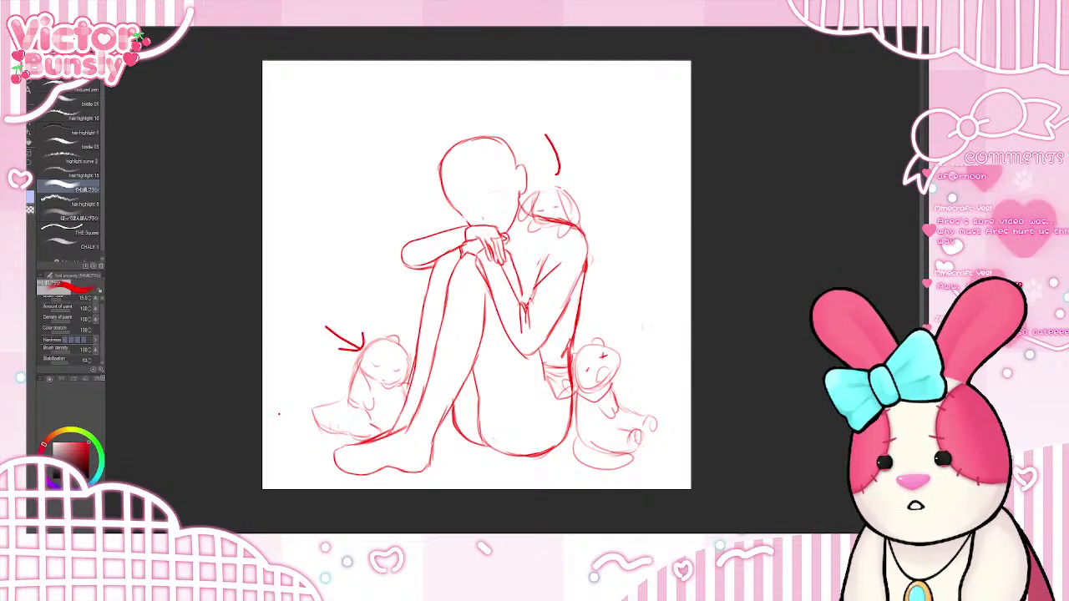
{"action": "mouse_move", "coordinate": [642, 292]}
{"action": "left_mouse_down"}
{"action": "mouse_move", "coordinate": [623, 338]}
{"action": "mouse_move", "coordinate": [640, 330]}
{"action": "left_mouse_up"}
{"action": "mouse_move", "coordinate": [369, 133]}
{"action": "left_mouse_down"}
{"action": "mouse_move", "coordinate": [422, 158]}
{"action": "mouse_move", "coordinate": [404, 165]}
{"action": "left_mouse_up"}
{"action": "key", "text": "ctrl+z"}
{"action": "key", "text": "ctrl+z"}
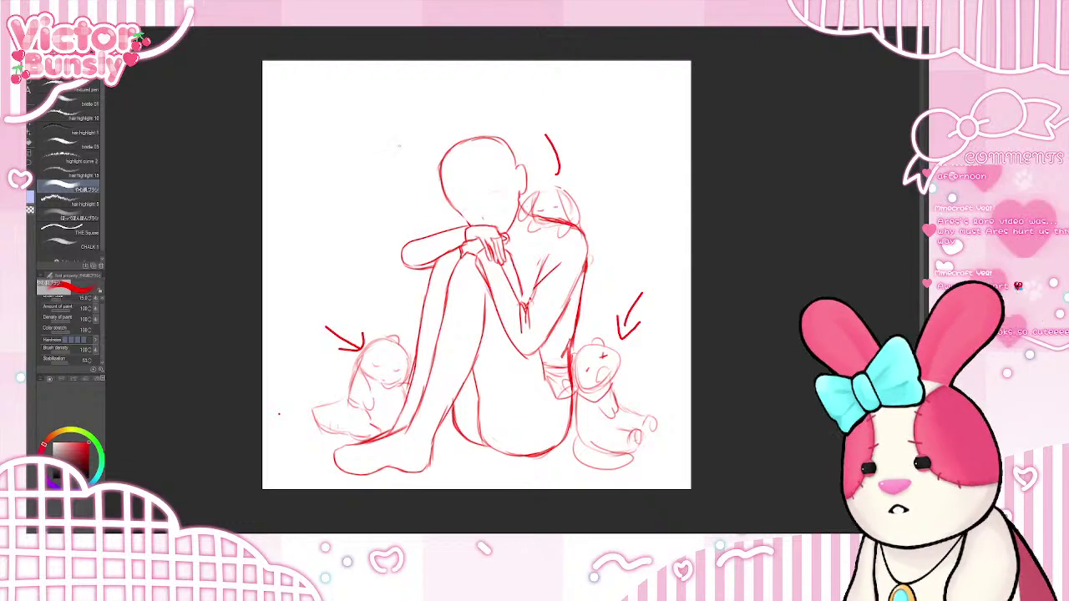
{"action": "key", "text": "ctrl+z"}
{"action": "key", "text": "ctrl+z"}
{"action": "key", "text": "ctrl+z"}
{"action": "key", "text": "ctrl+z"}
{"action": "key", "text": "ctrl+z"}
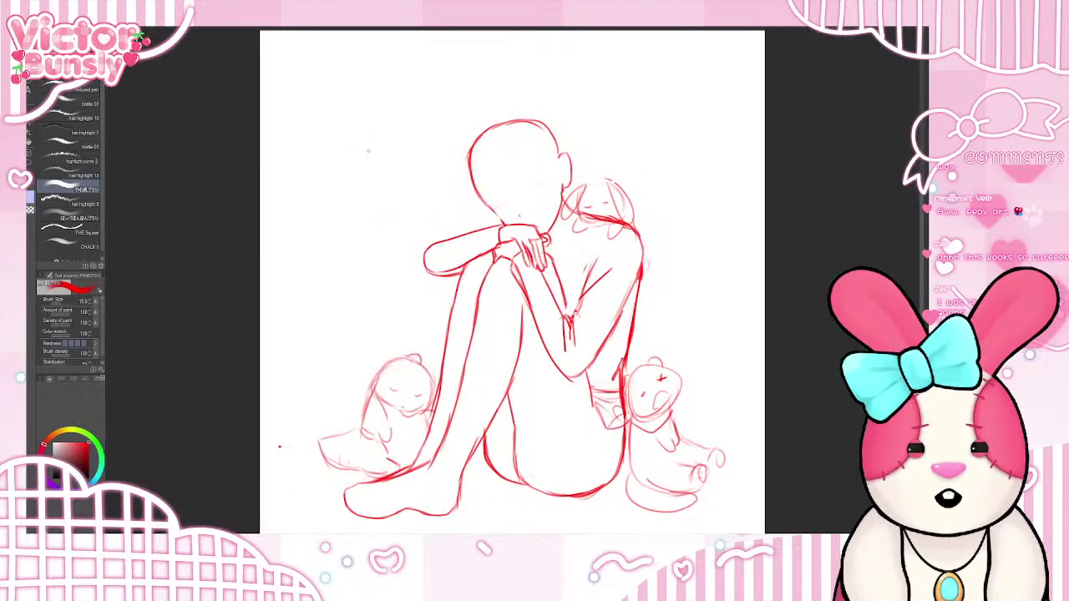
- Try more loose strokes in the empty space beside the figure's head and undo them all
{"action": "mouse_move", "coordinate": [375, 113]}
{"action": "left_mouse_down"}
{"action": "mouse_move", "coordinate": [360, 194]}
{"action": "mouse_move", "coordinate": [391, 205]}
{"action": "left_mouse_up"}
{"action": "mouse_move", "coordinate": [402, 90]}
{"action": "left_mouse_down"}
{"action": "mouse_move", "coordinate": [390, 104]}
{"action": "mouse_move", "coordinate": [436, 125]}
{"action": "left_mouse_up"}
{"action": "key", "text": "ctrl+z"}
{"action": "key", "text": "ctrl+z"}
{"action": "key", "text": "ctrl+z"}
{"action": "key", "text": "ctrl+z"}
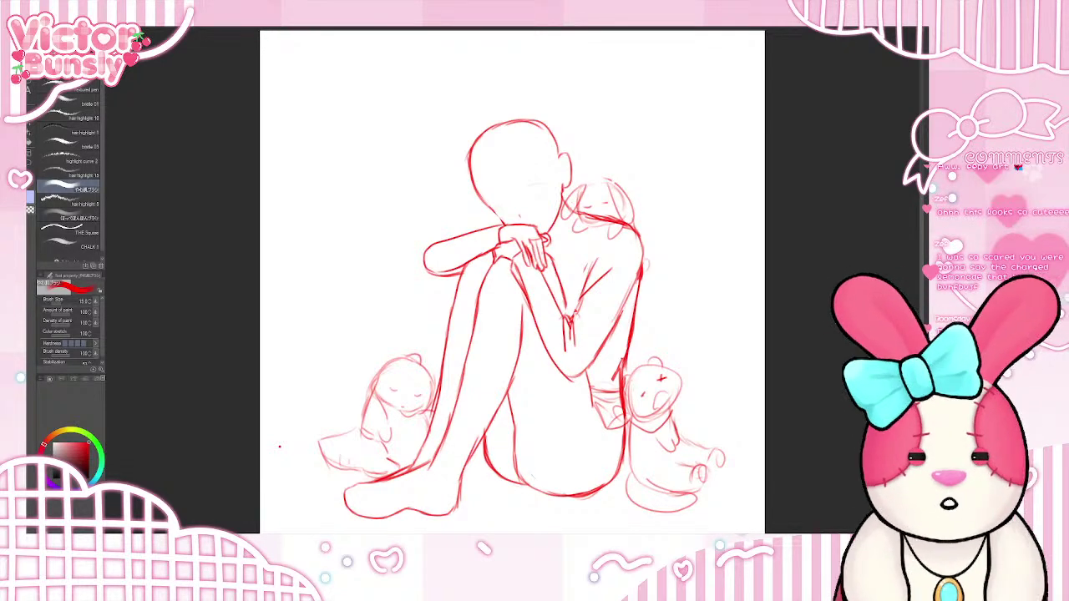
{"action": "mouse_move", "coordinate": [331, 141]}
{"action": "left_mouse_down"}
{"action": "mouse_move", "coordinate": [361, 153]}
{"action": "mouse_move", "coordinate": [376, 203]}
{"action": "left_mouse_up"}
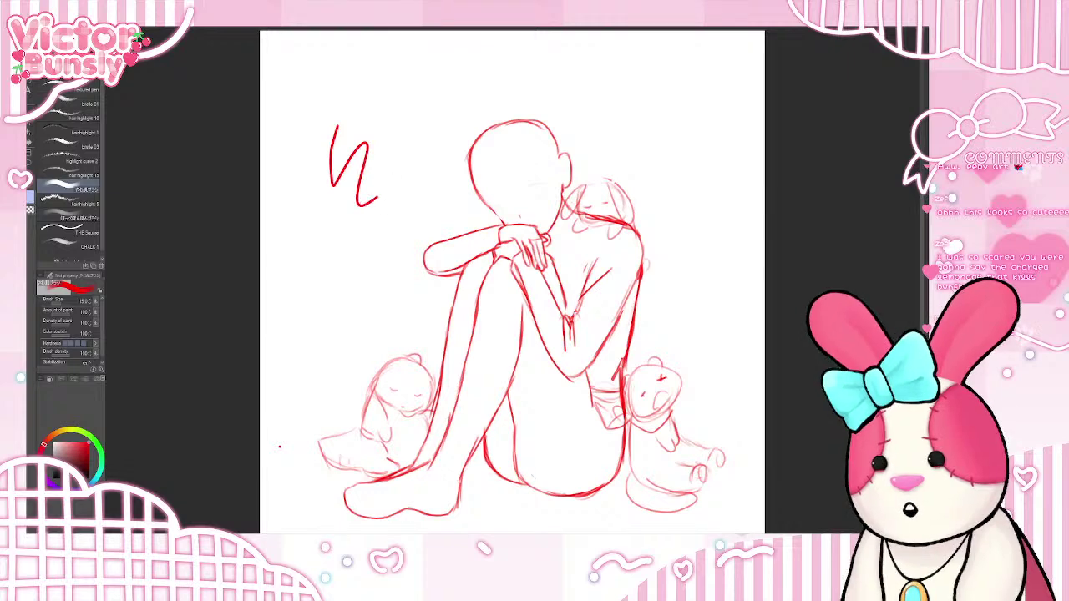
{"action": "key", "text": "ctrl+z"}
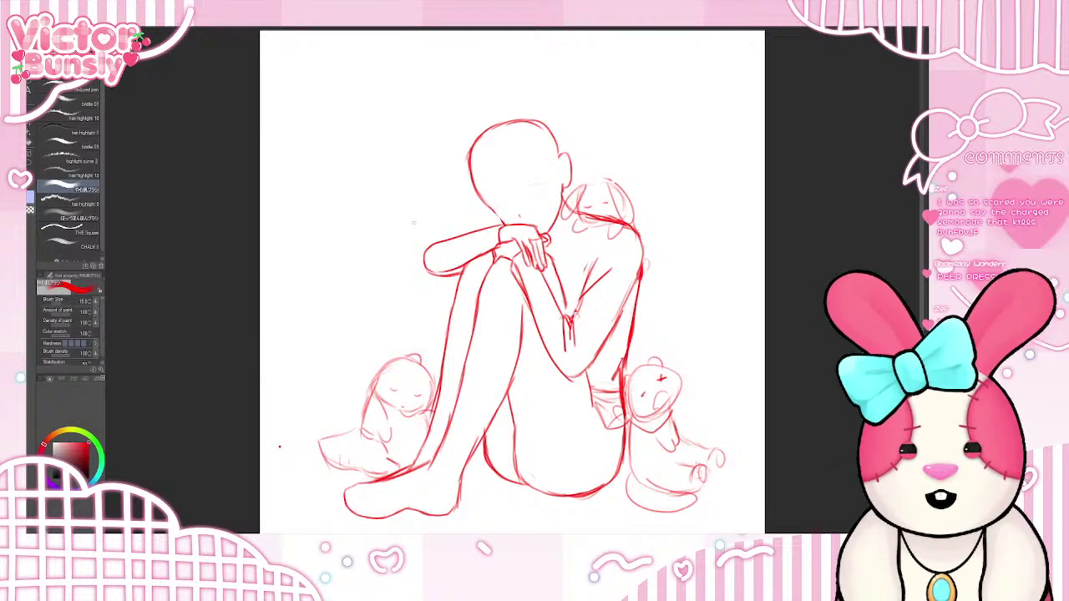
- Draw V-shaped test strokes close to the figure's head and undo them
{"action": "scroll", "coordinate": [413, 223], "scroll_direction": "down", "scroll_amount": 2}
{"action": "scroll", "coordinate": [520, 264], "scroll_direction": "up", "scroll_amount": 2}
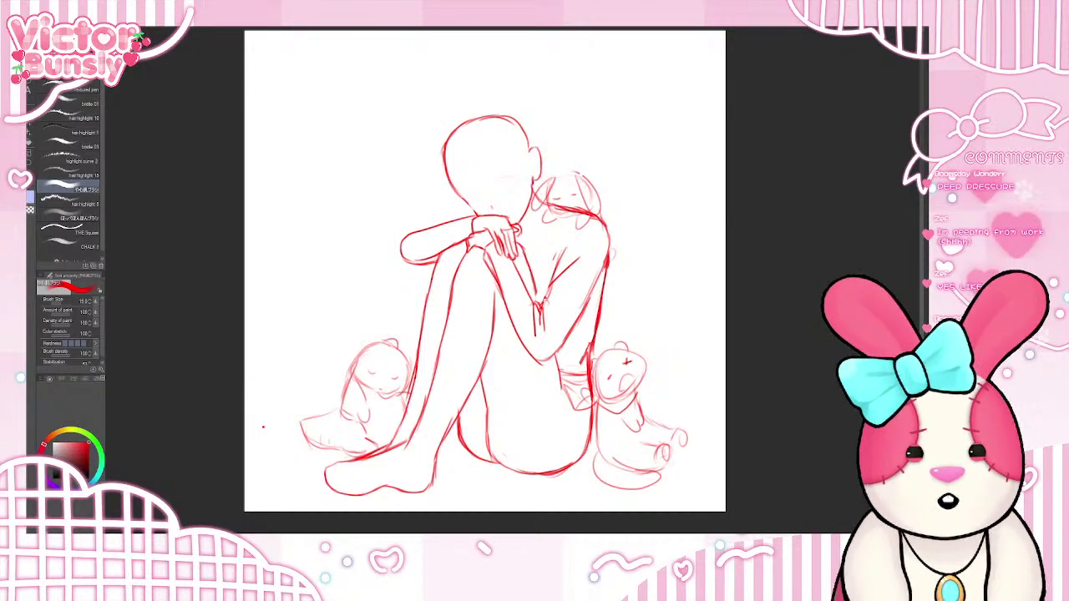
{"action": "left_click_drag", "start_coordinate": [386, 125], "coordinate": [420, 102]}
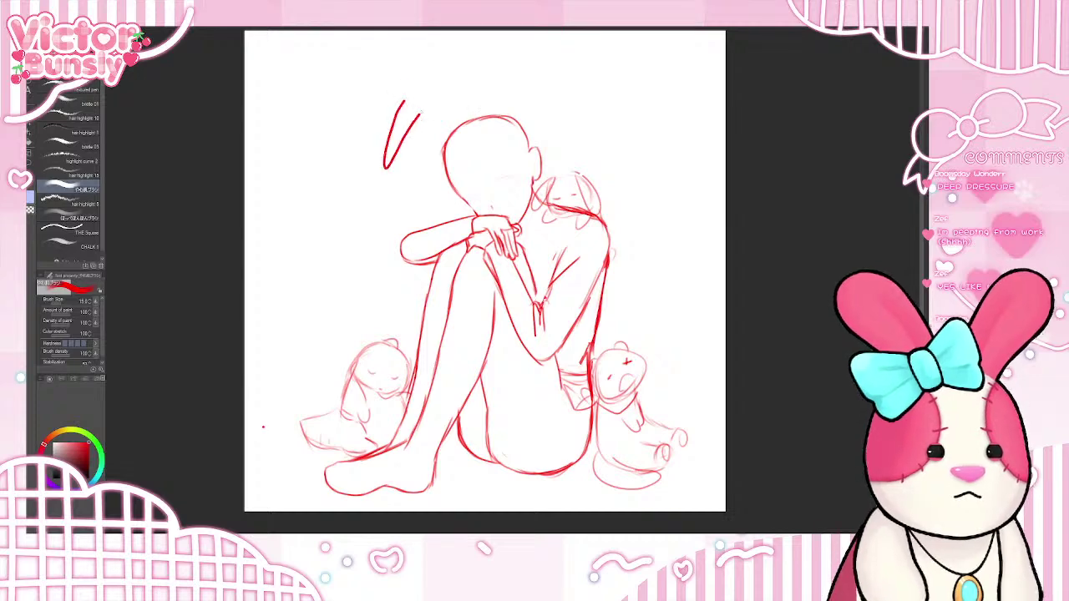
{"action": "left_click_drag", "start_coordinate": [432, 167], "coordinate": [436, 195]}
{"action": "key", "text": "ctrl+z"}
{"action": "key", "text": "ctrl+z"}
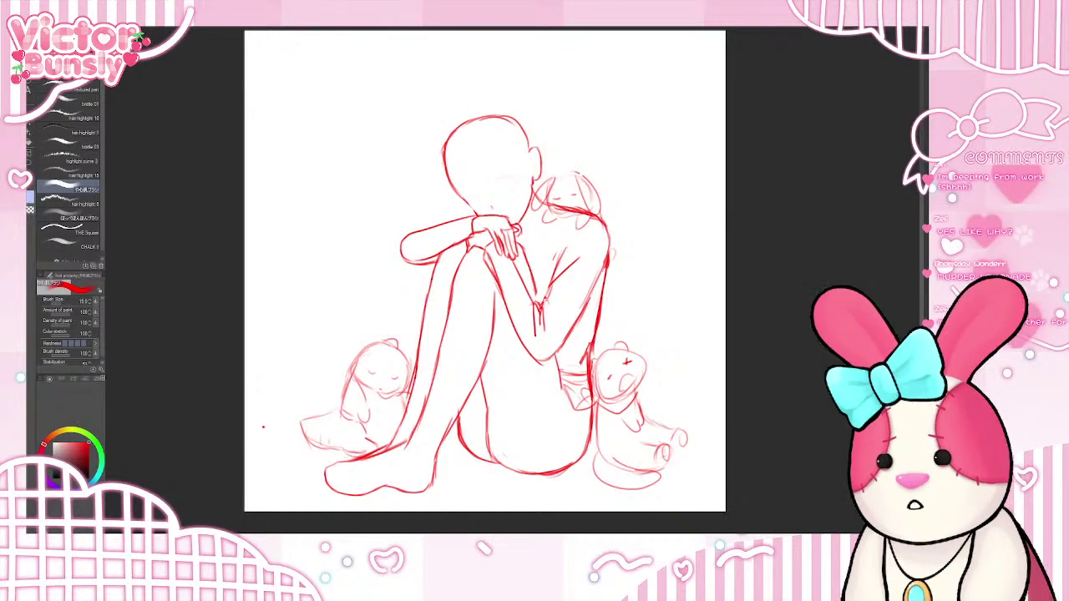
- Reduce the brush size for finer lines and test it with a short stroke on blank canvas, undoing the stroke
{"action": "key", "text": "ctrl+plus"}
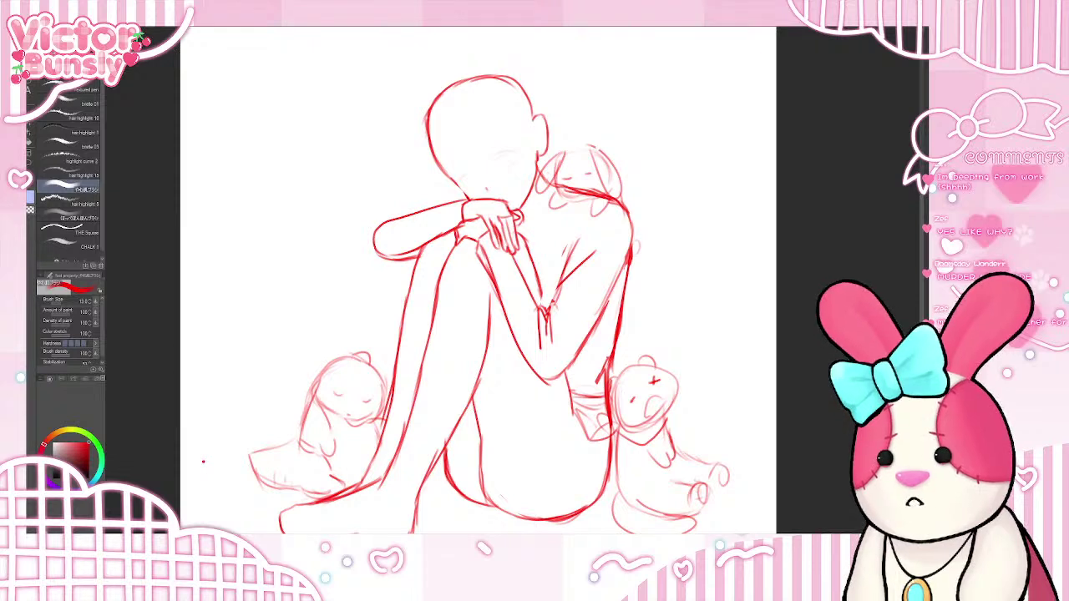
{"action": "key", "text": "["}
{"action": "key", "text": "["}
{"action": "key", "text": "["}
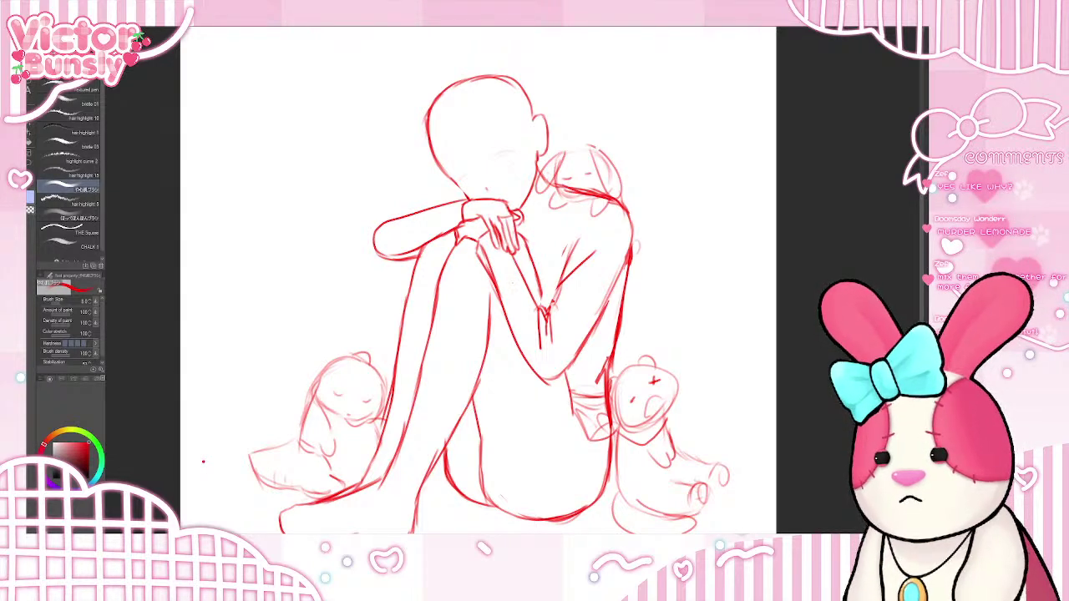
{"action": "left_click_drag", "start_coordinate": [212, 205], "coordinate": [252, 236]}
{"action": "key", "text": "ctrl+z"}
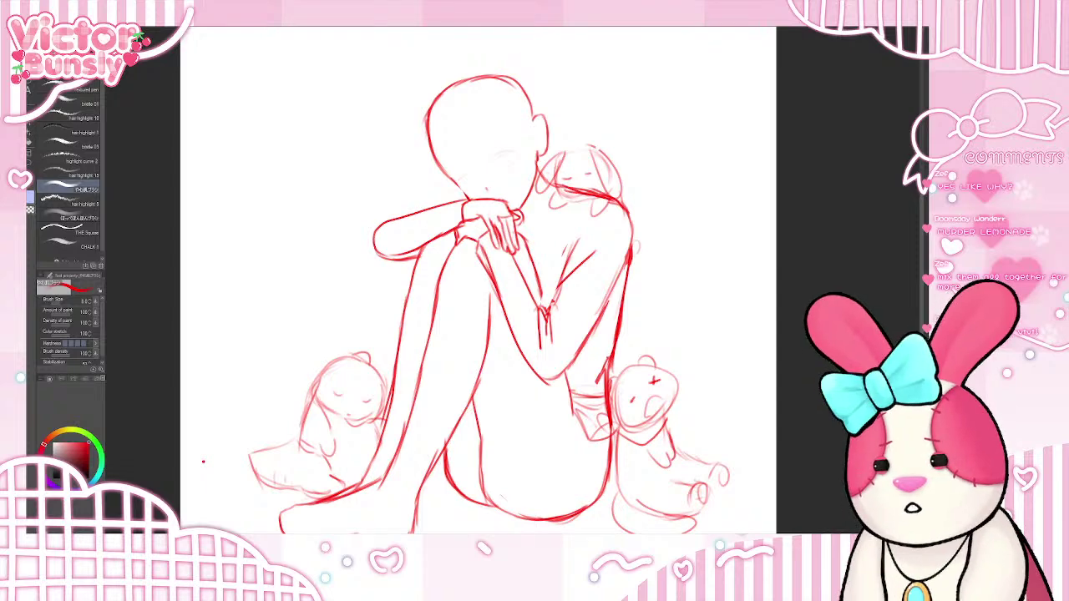
- Try a curved closed-eye line on the figure's face and a stroke on blank canvas, undoing both
{"action": "key", "text": "ctrl+plus"}
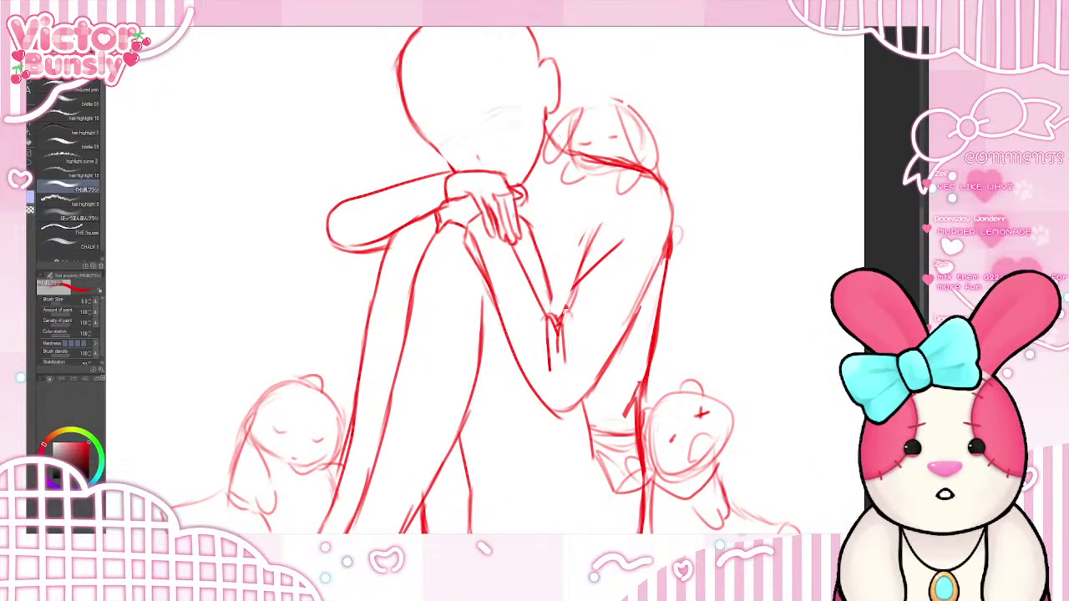
{"action": "left_click_drag", "start_coordinate": [485, 123], "coordinate": [515, 106]}
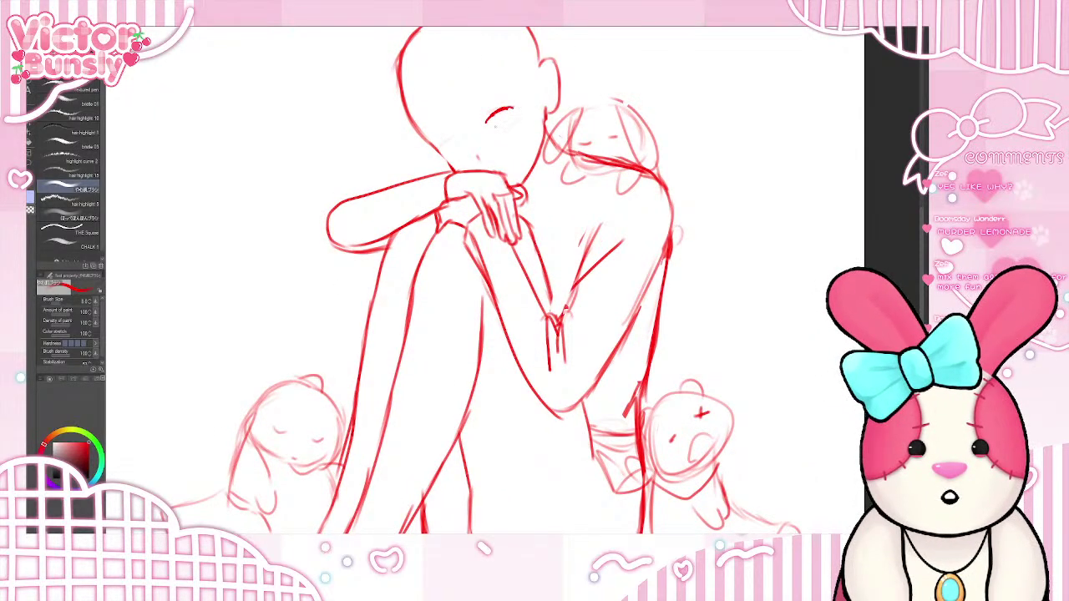
{"action": "left_click_drag", "start_coordinate": [229, 195], "coordinate": [292, 165]}
{"action": "key", "text": "ctrl+z"}
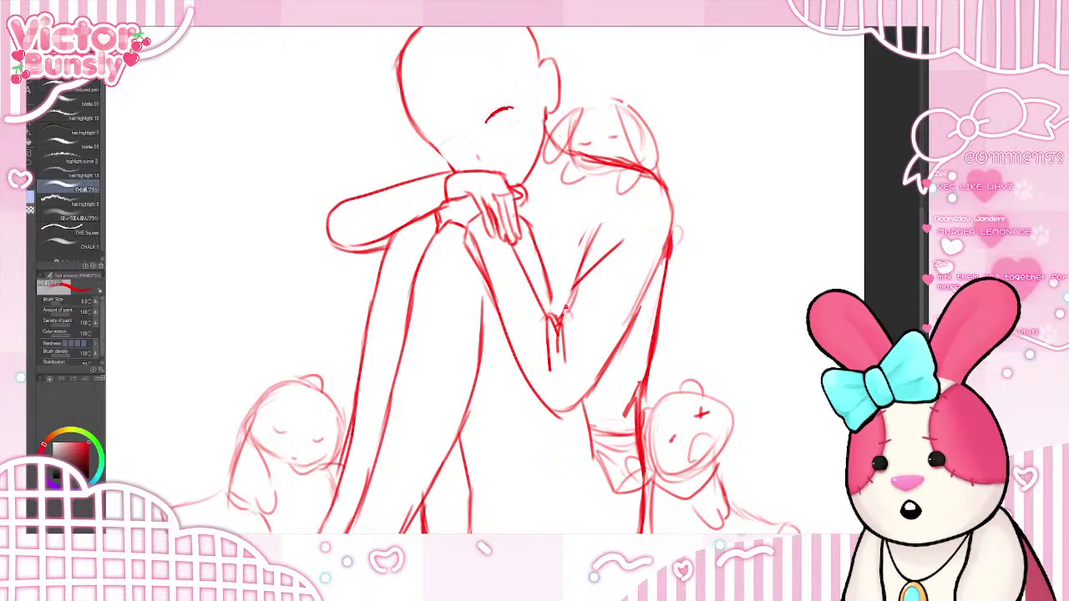
{"action": "key", "text": "ctrl+z"}
{"action": "key", "text": "ctrl+z"}
{"action": "key", "text": "ctrl+z"}
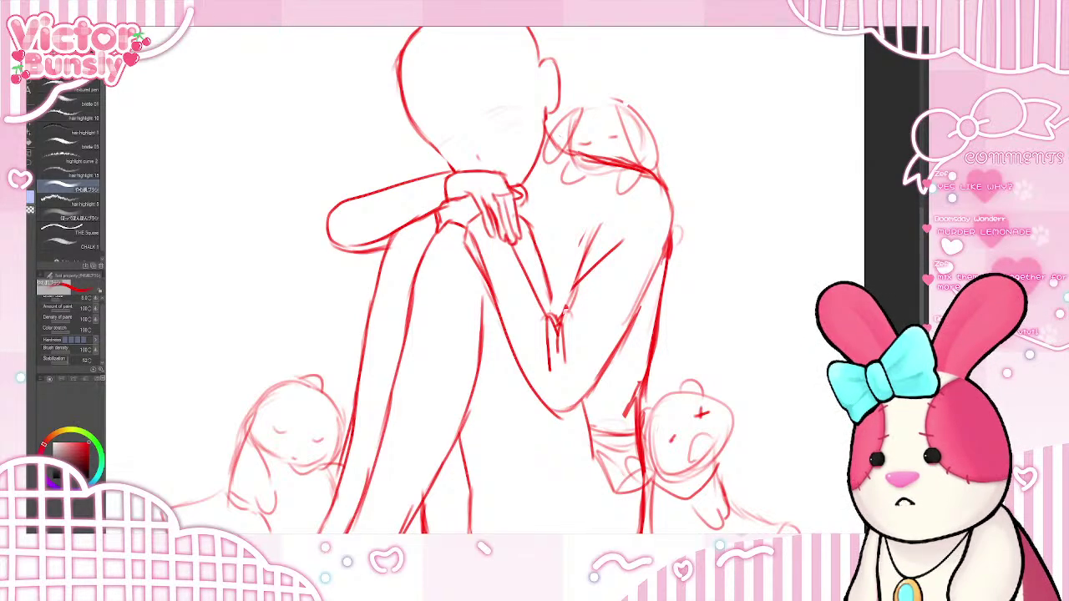
- Test the thinner brush with strokes in the blank area above the sleeping plush, undoing them
{"action": "left_click_drag", "start_coordinate": [169, 284], "coordinate": [243, 231]}
{"action": "key", "text": "ctrl+z"}
{"action": "mouse_move", "coordinate": [149, 302]}
{"action": "left_mouse_down"}
{"action": "mouse_move", "coordinate": [251, 272]}
{"action": "mouse_move", "coordinate": [281, 305]}
{"action": "left_mouse_up"}
{"action": "key", "text": "ctrl+z"}
{"action": "key", "text": "ctrl+z"}
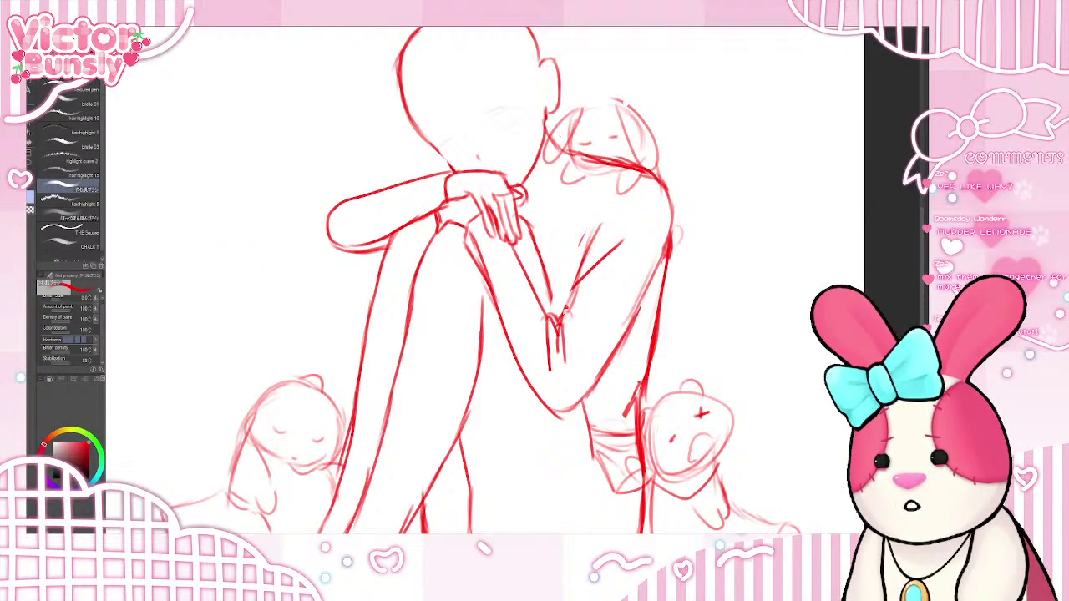
{"action": "scroll", "coordinate": [366, 175], "scroll_direction": "down", "scroll_amount": 2}
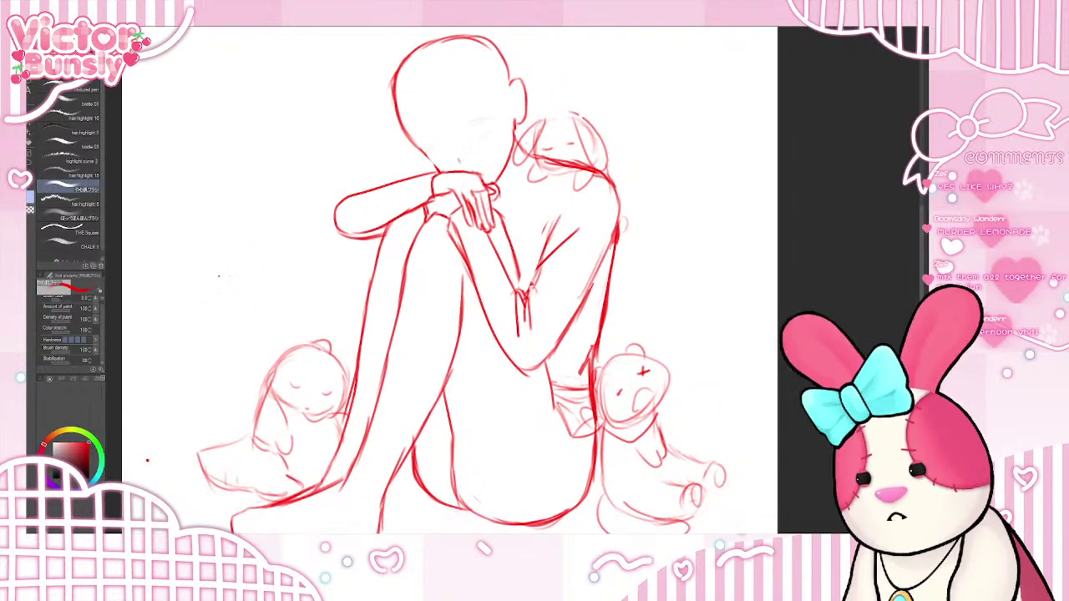
- Reduce the brush size and draw a thick curved upper-lid line for the figure's eye nearer the ear
{"action": "left_click_drag", "start_coordinate": [204, 204], "coordinate": [309, 198]}
{"action": "key", "text": "ctrl+z"}
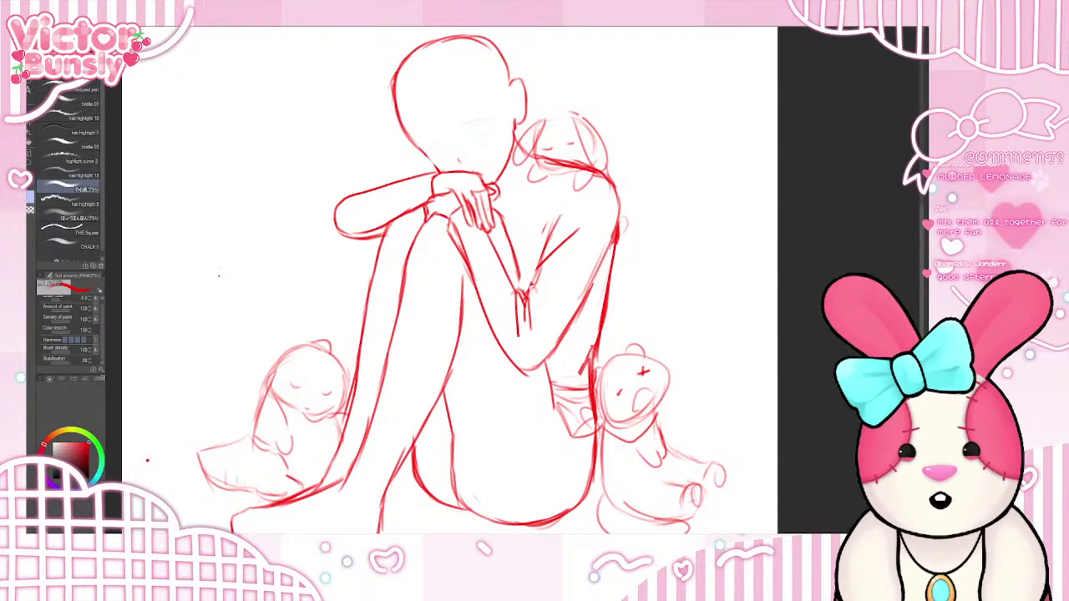
{"action": "scroll", "coordinate": [449, 280], "scroll_direction": "up", "scroll_amount": 2}
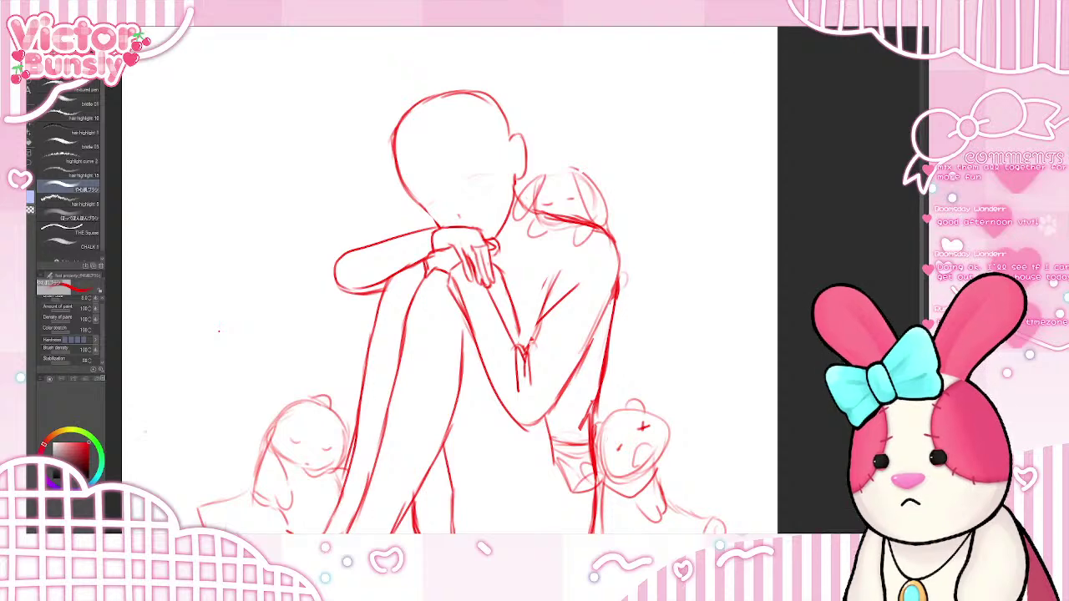
{"action": "key", "text": "ctrl+plus"}
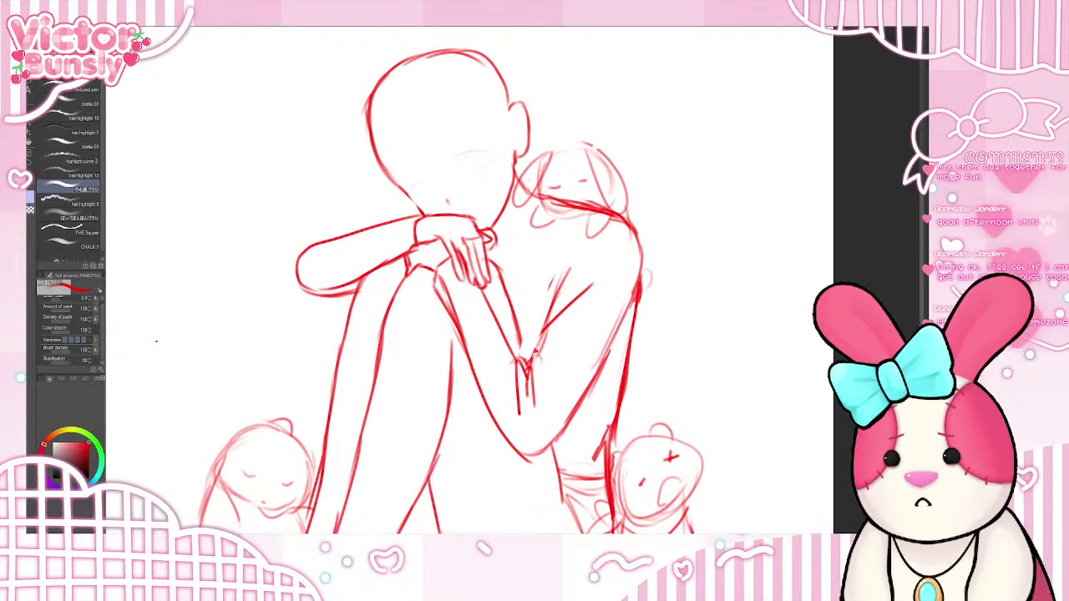
{"action": "key", "text": "bracketleft"}
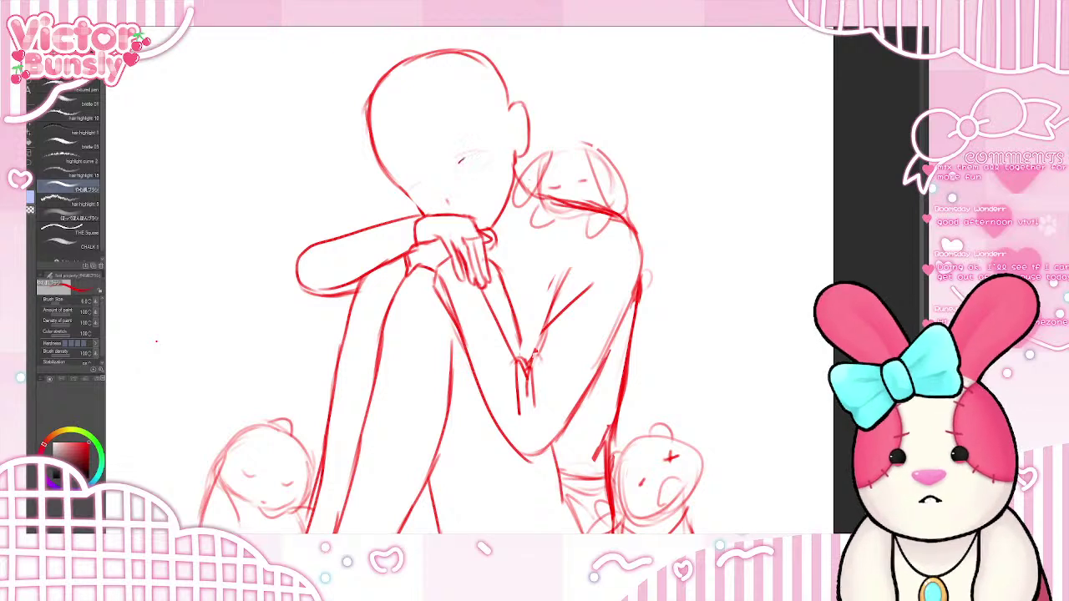
{"action": "left_click_drag", "start_coordinate": [461, 158], "coordinate": [492, 148]}
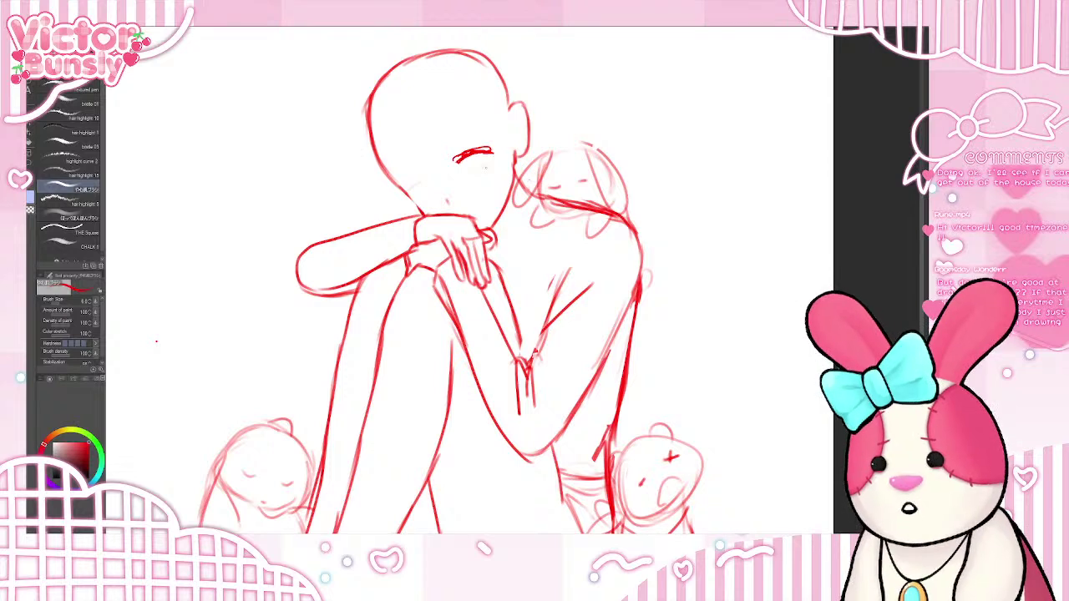
- Scribble zigzag test strokes on the blank canvas beside the figure's head, undoing each attempt
{"action": "mouse_move", "coordinate": [188, 134]}
{"action": "left_mouse_down"}
{"action": "mouse_move", "coordinate": [234, 125]}
{"action": "mouse_move", "coordinate": [284, 92]}
{"action": "mouse_move", "coordinate": [317, 204]}
{"action": "left_mouse_up"}
{"action": "key", "text": "ctrl+z"}
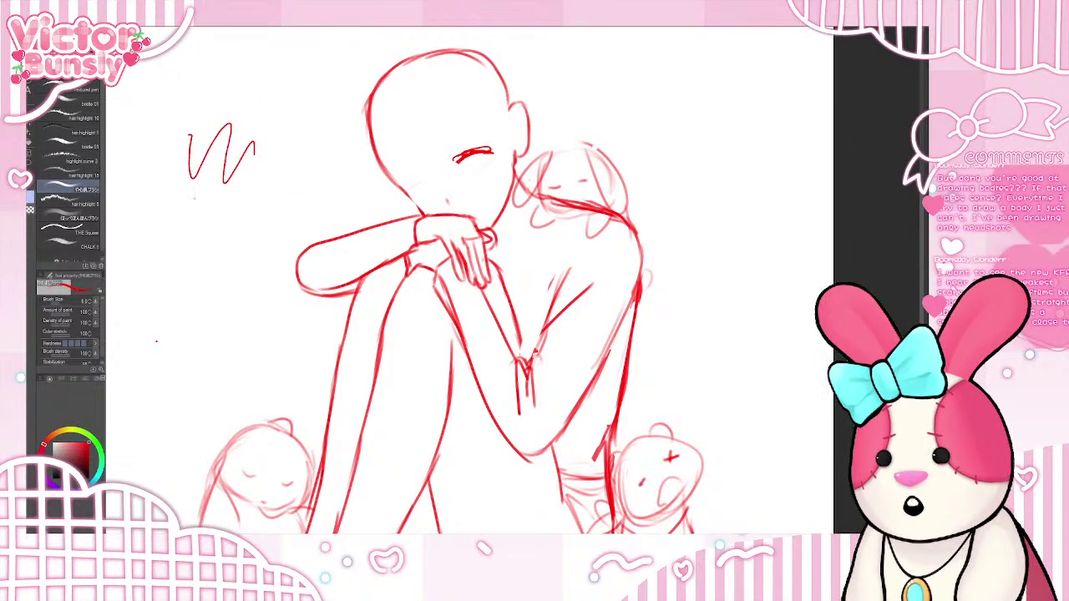
{"action": "left_click_drag", "start_coordinate": [187, 171], "coordinate": [281, 214]}
{"action": "key", "text": "ctrl+z"}
{"action": "key", "text": "ctrl+z"}
{"action": "mouse_move", "coordinate": [184, 167]}
{"action": "left_mouse_down"}
{"action": "mouse_move", "coordinate": [234, 95]}
{"action": "mouse_move", "coordinate": [272, 218]}
{"action": "left_mouse_up"}
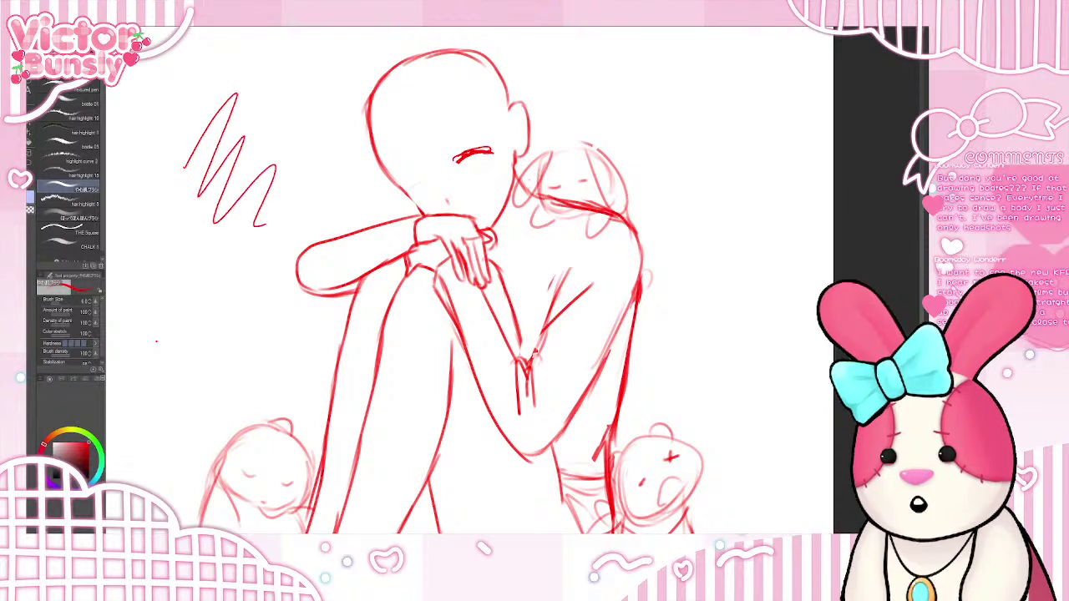
{"action": "key", "text": "ctrl+z"}
- Draw a zigzag and a few short curved marks on blank canvas, and undo them all
{"action": "left_click_drag", "start_coordinate": [184, 223], "coordinate": [255, 228]}
{"action": "left_click_drag", "start_coordinate": [251, 175], "coordinate": [298, 168]}
{"action": "left_click_drag", "start_coordinate": [278, 185], "coordinate": [307, 179]}
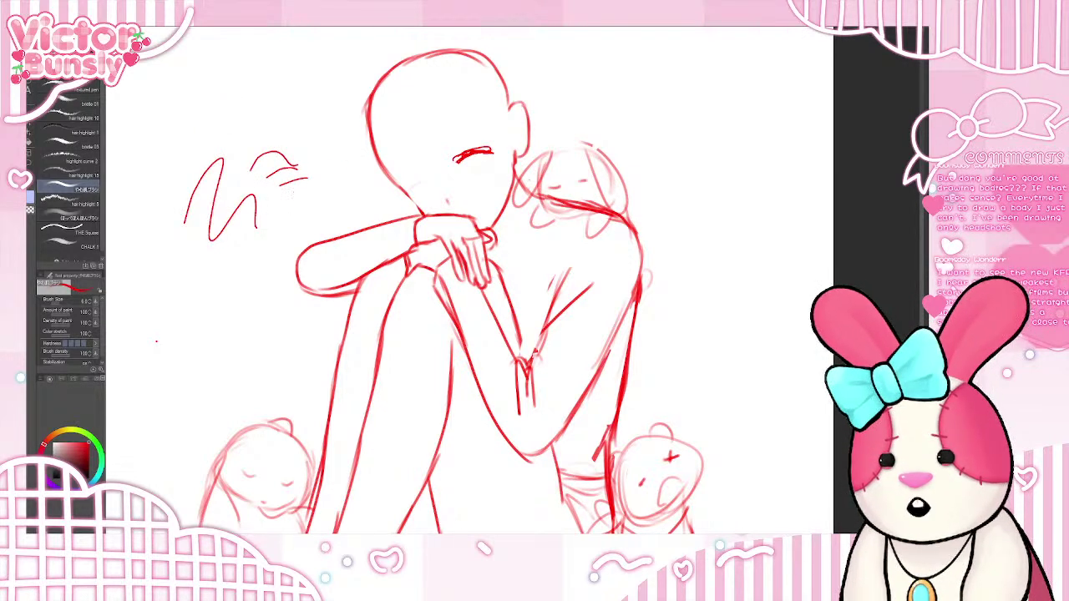
{"action": "key", "text": "ctrl+z"}
{"action": "key", "text": "ctrl+z"}
{"action": "key", "text": "ctrl+z"}
{"action": "key", "text": "ctrl+z"}
{"action": "key", "text": "ctrl+z"}
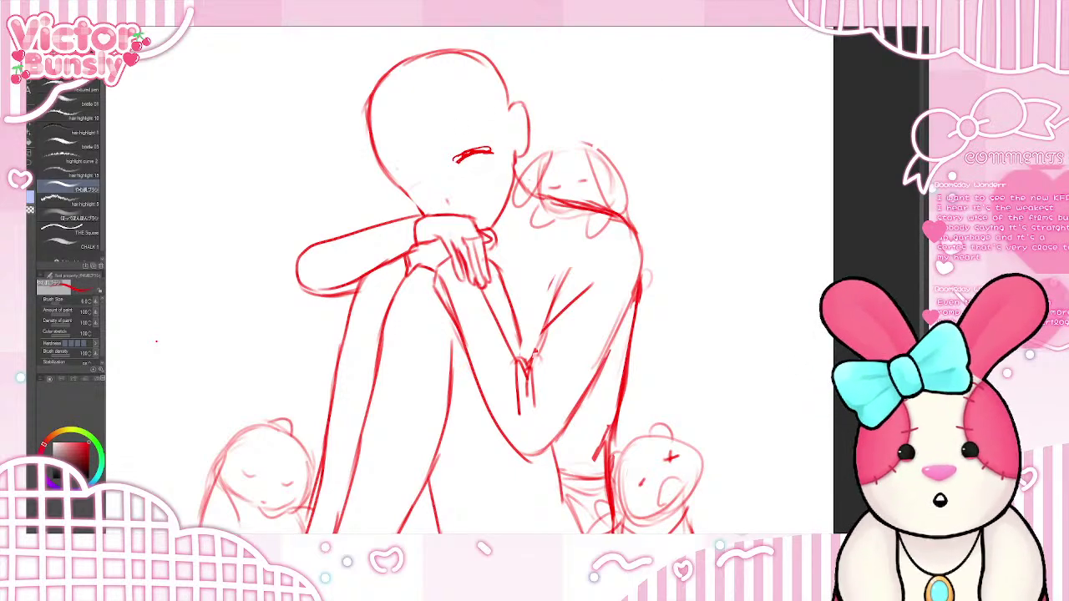
- Draw the upper-lid line of the figure's second eye at the outer edge of the face, after an undone test stroke
{"action": "mouse_move", "coordinate": [144, 175]}
{"action": "left_mouse_down"}
{"action": "mouse_move", "coordinate": [163, 134]}
{"action": "mouse_move", "coordinate": [212, 171]}
{"action": "left_mouse_up"}
{"action": "key", "text": "ctrl+z"}
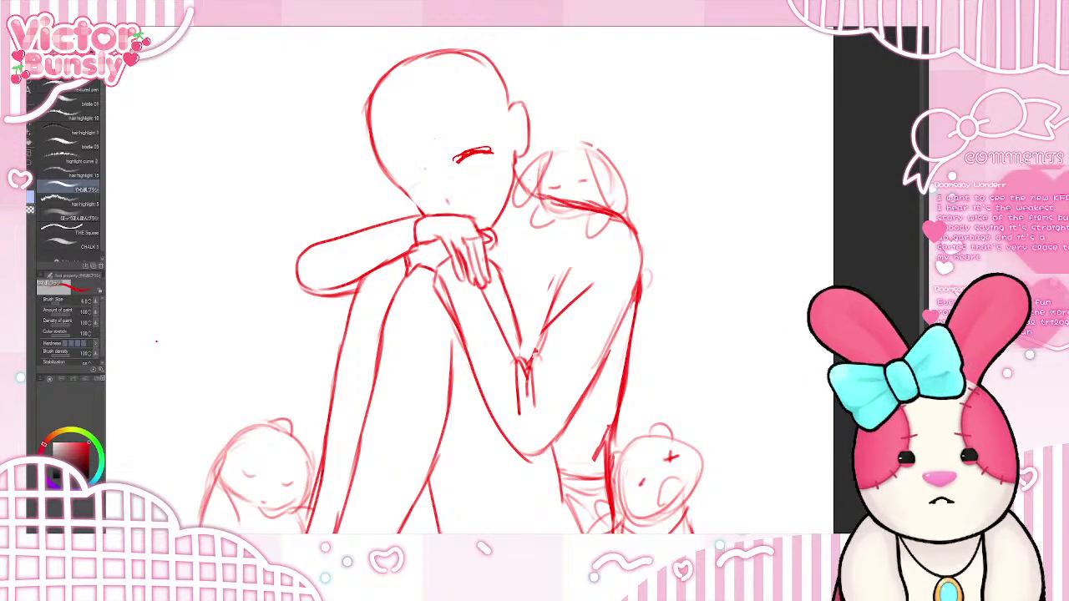
{"action": "mouse_move", "coordinate": [407, 186]}
{"action": "left_mouse_down"}
{"action": "mouse_move", "coordinate": [426, 182]}
{"action": "mouse_move", "coordinate": [417, 182]}
{"action": "left_mouse_up"}
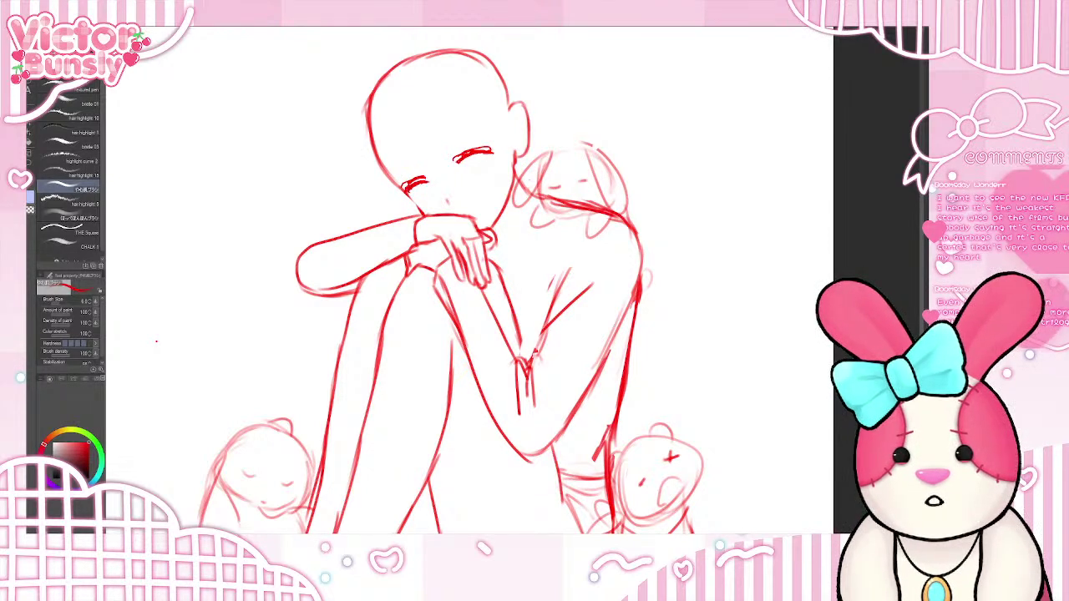
- Try the hair highlight 1 brush with a stroke on blank canvas and undo it
{"action": "left_click", "coordinate": [69, 130]}
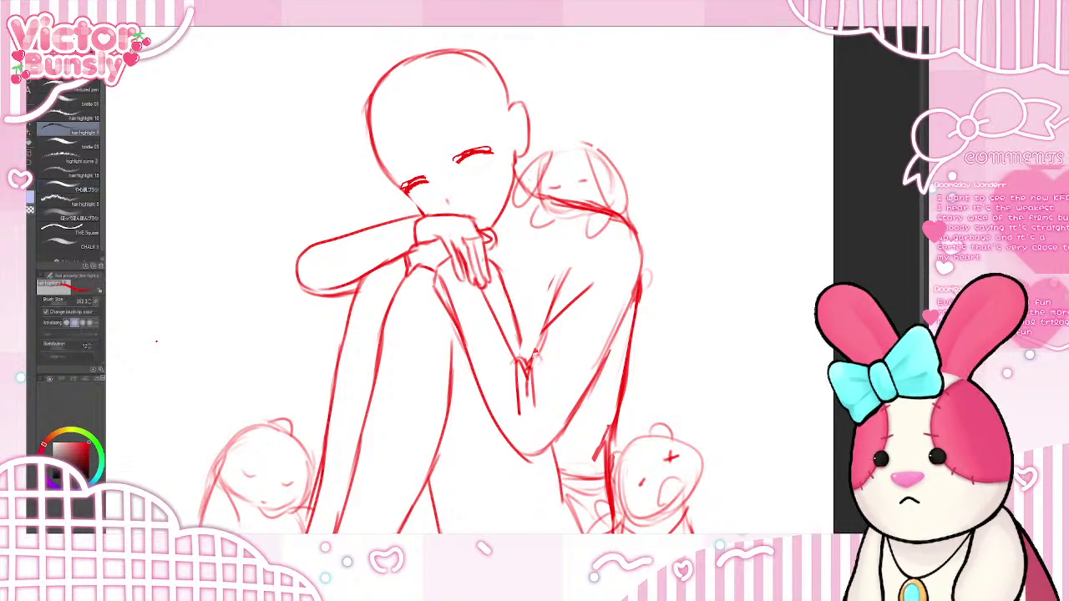
{"action": "mouse_move", "coordinate": [165, 162]}
{"action": "left_mouse_down"}
{"action": "mouse_move", "coordinate": [217, 175]}
{"action": "mouse_move", "coordinate": [208, 214]}
{"action": "mouse_move", "coordinate": [223, 174]}
{"action": "mouse_move", "coordinate": [199, 211]}
{"action": "left_mouse_up"}
{"action": "key", "text": "ctrl+z"}
- Try the THE Square brush with arcs and hatching on the blank canvas beside the head, undoing the strokes
{"action": "left_click", "coordinate": [69, 229]}
{"action": "key", "text": "ctrl+z"}
{"action": "left_click_drag", "start_coordinate": [260, 174], "coordinate": [162, 261]}
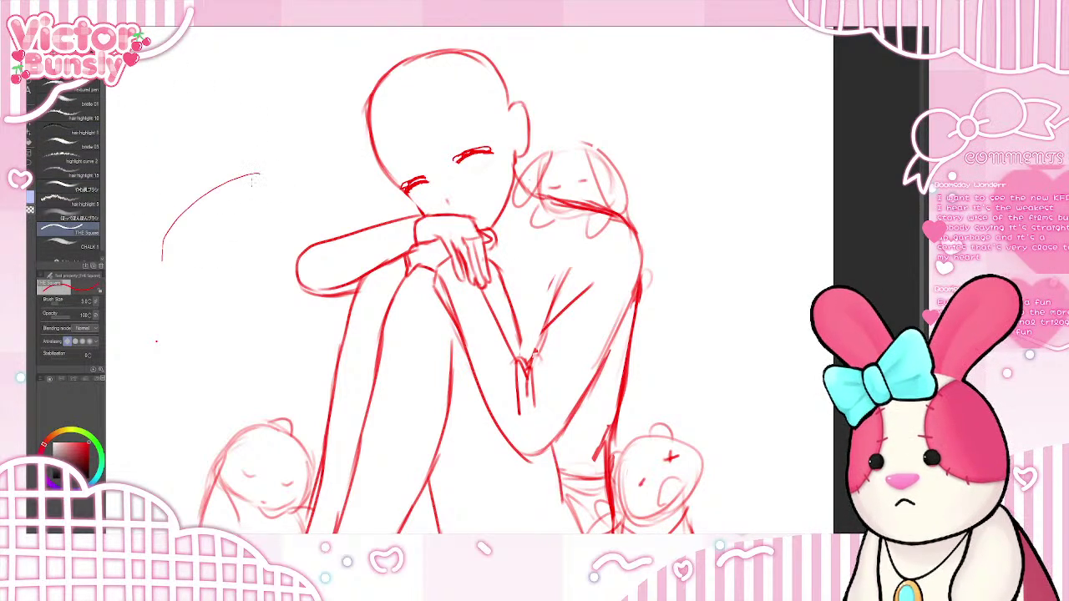
{"action": "mouse_move", "coordinate": [255, 194]}
{"action": "left_mouse_down"}
{"action": "mouse_move", "coordinate": [191, 243]}
{"action": "mouse_move", "coordinate": [205, 232]}
{"action": "left_mouse_up"}
{"action": "mouse_move", "coordinate": [243, 213]}
{"action": "left_mouse_down"}
{"action": "mouse_move", "coordinate": [198, 248]}
{"action": "mouse_move", "coordinate": [220, 251]}
{"action": "left_mouse_up"}
{"action": "mouse_move", "coordinate": [257, 223]}
{"action": "left_mouse_down"}
{"action": "mouse_move", "coordinate": [223, 262]}
{"action": "mouse_move", "coordinate": [242, 277]}
{"action": "left_mouse_up"}
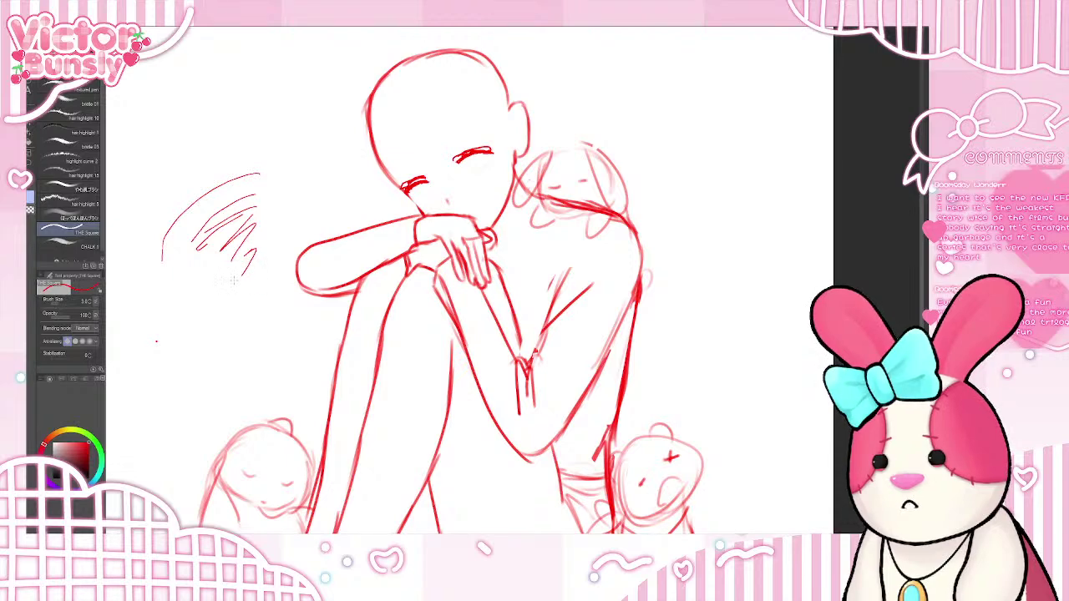
{"action": "key", "text": "ctrl+z"}
{"action": "key", "text": "ctrl+z"}
{"action": "key", "text": "ctrl+z"}
{"action": "key", "text": "ctrl+z"}
{"action": "key", "text": "ctrl+z"}
{"action": "key", "text": "ctrl+z"}
{"action": "key", "text": "ctrl+z"}
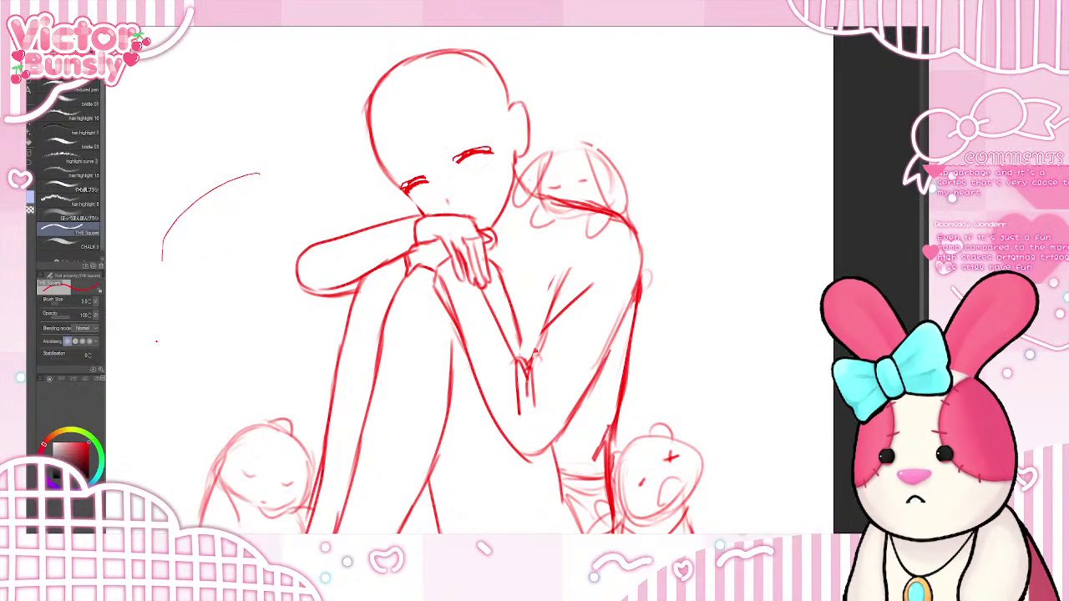
- Switch to the pen and test its thick line with strokes on blank canvas, undoing them
{"action": "key", "text": "p"}
{"action": "left_click_drag", "start_coordinate": [205, 133], "coordinate": [240, 214]}
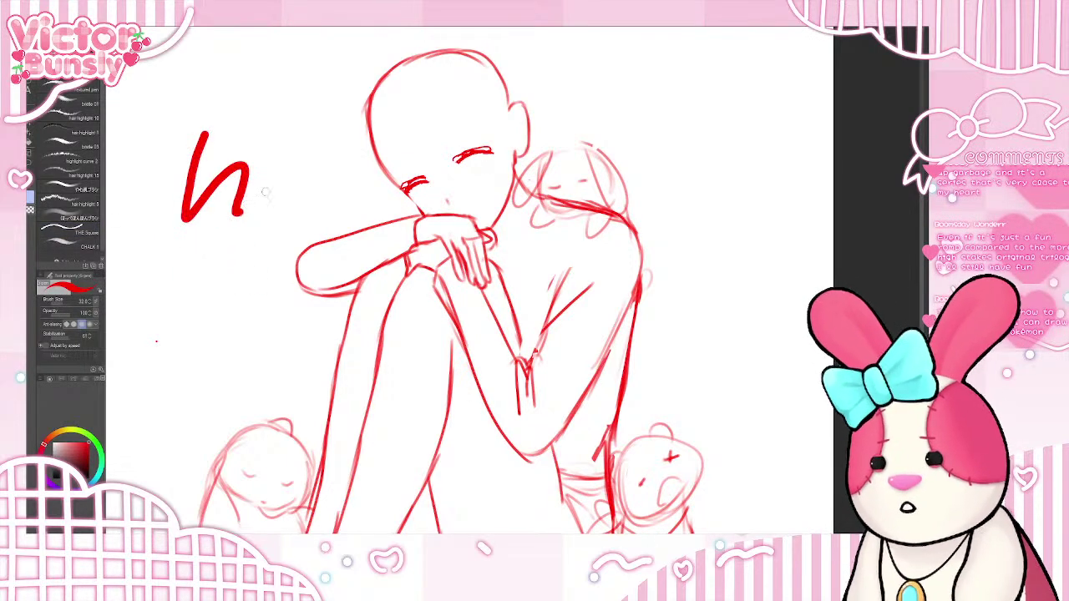
{"action": "mouse_move", "coordinate": [182, 248]}
{"action": "left_mouse_down"}
{"action": "mouse_move", "coordinate": [218, 239]}
{"action": "mouse_move", "coordinate": [236, 254]}
{"action": "left_mouse_up"}
{"action": "key", "text": "ctrl+z"}
{"action": "key", "text": "ctrl+z"}
{"action": "key", "text": "ctrl+z"}
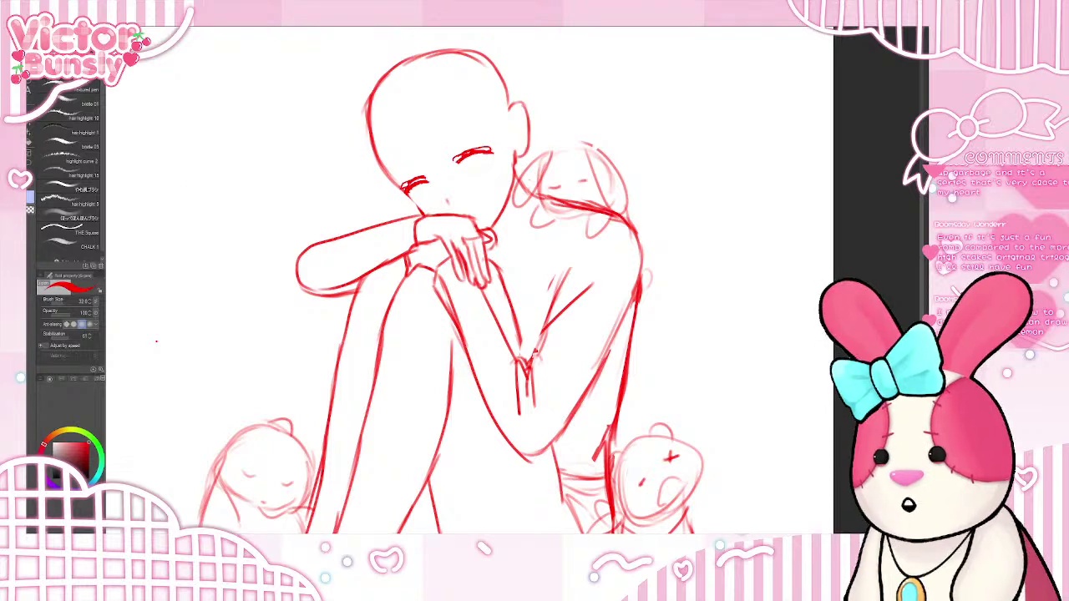
- Reduce the pen size and test it with short diagonal strokes on blank canvas, undoing them
{"action": "key", "text": "["}
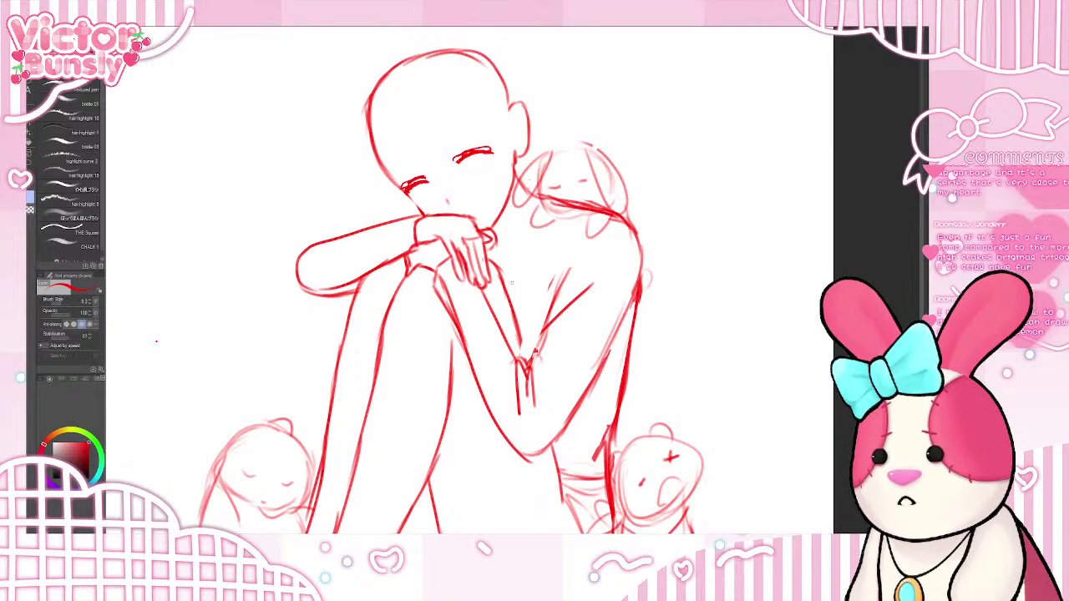
{"action": "mouse_move", "coordinate": [201, 215]}
{"action": "left_mouse_down"}
{"action": "mouse_move", "coordinate": [242, 176]}
{"action": "mouse_move", "coordinate": [243, 197]}
{"action": "left_mouse_up"}
{"action": "left_click_drag", "start_coordinate": [221, 219], "coordinate": [251, 203]}
{"action": "key", "text": "ctrl+z"}
{"action": "key", "text": "ctrl+z"}
{"action": "key", "text": "ctrl+z"}
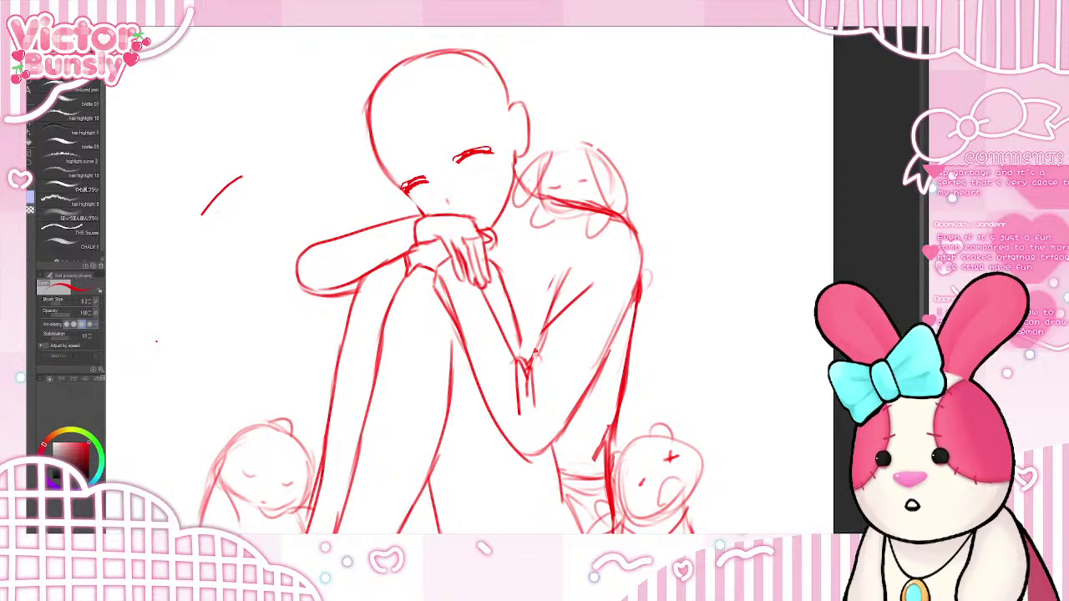
{"action": "key", "text": "ctrl+z"}
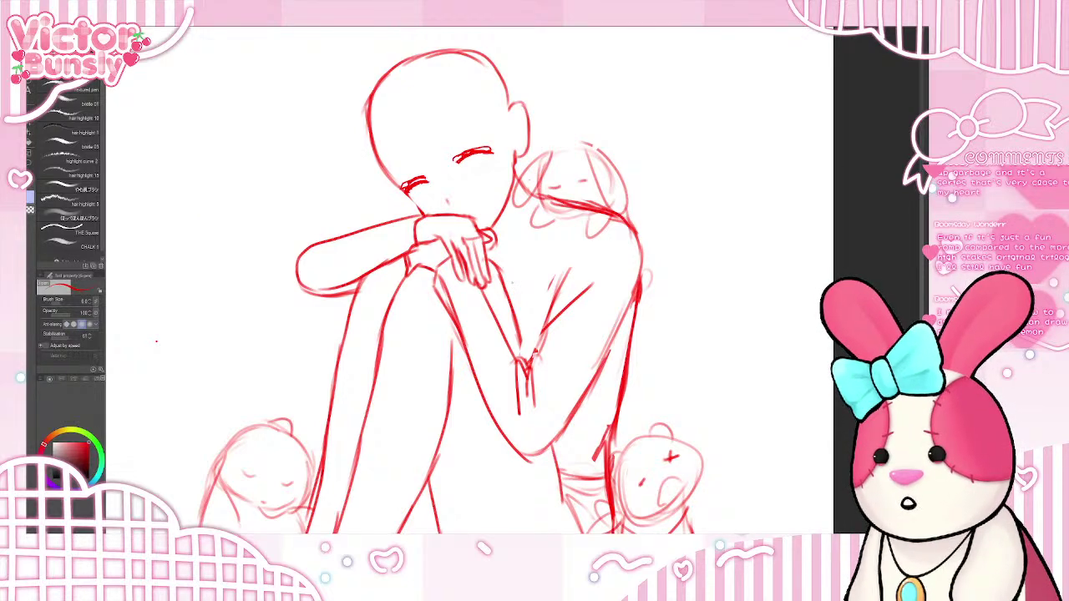
- Undo the outer eye's lid line and redraw it with the pen as a curved, thickened upper lid
{"action": "key", "text": "ctrl+z"}
{"action": "key", "text": "ctrl+z"}
{"action": "key", "text": "ctrl+z"}
{"action": "key", "text": "ctrl+z"}
{"action": "key", "text": "ctrl+z"}
{"action": "key", "text": "ctrl+z"}
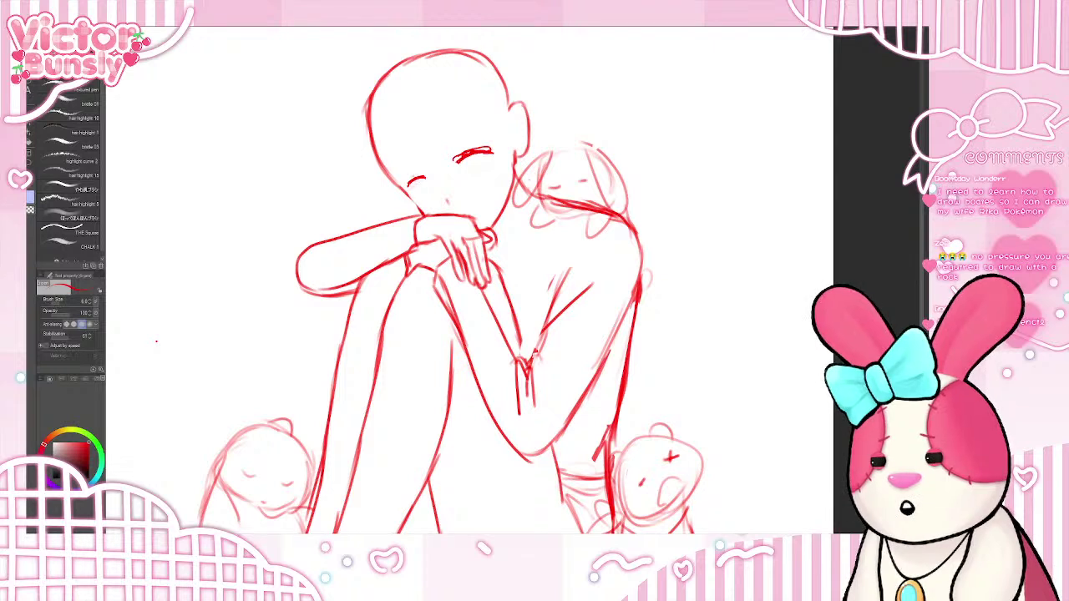
{"action": "mouse_move", "coordinate": [426, 179]}
{"action": "left_mouse_down"}
{"action": "mouse_move", "coordinate": [403, 196]}
{"action": "mouse_move", "coordinate": [411, 186]}
{"action": "left_mouse_up"}
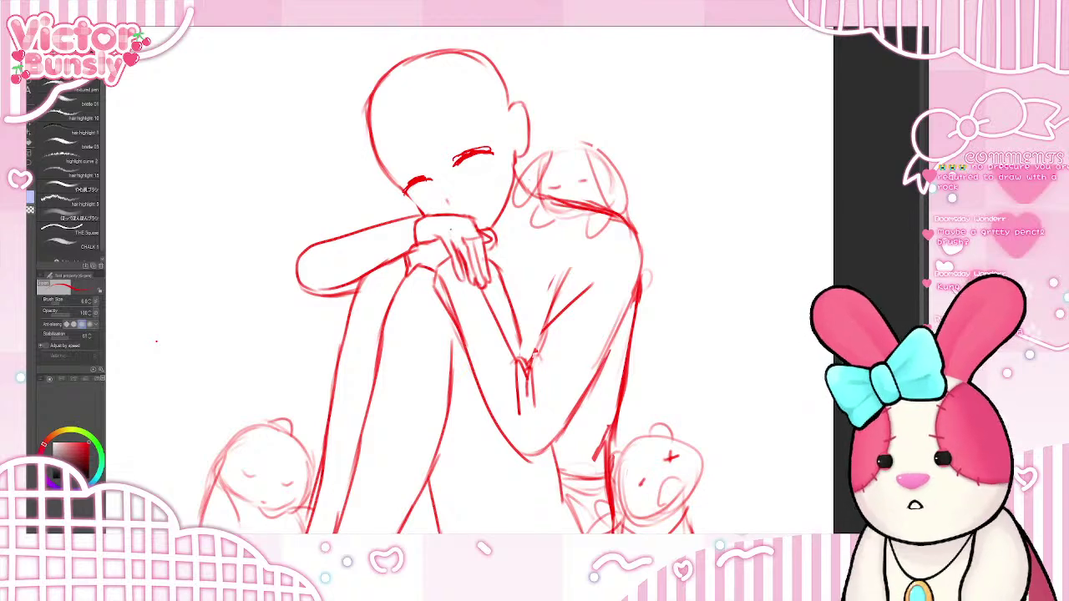
- Draw a rounded test shape beside the head and a test stroke on an empty canvas, undoing both
{"action": "mouse_move", "coordinate": [244, 157]}
{"action": "left_mouse_down"}
{"action": "mouse_move", "coordinate": [262, 188]}
{"action": "mouse_move", "coordinate": [232, 173]}
{"action": "left_mouse_up"}
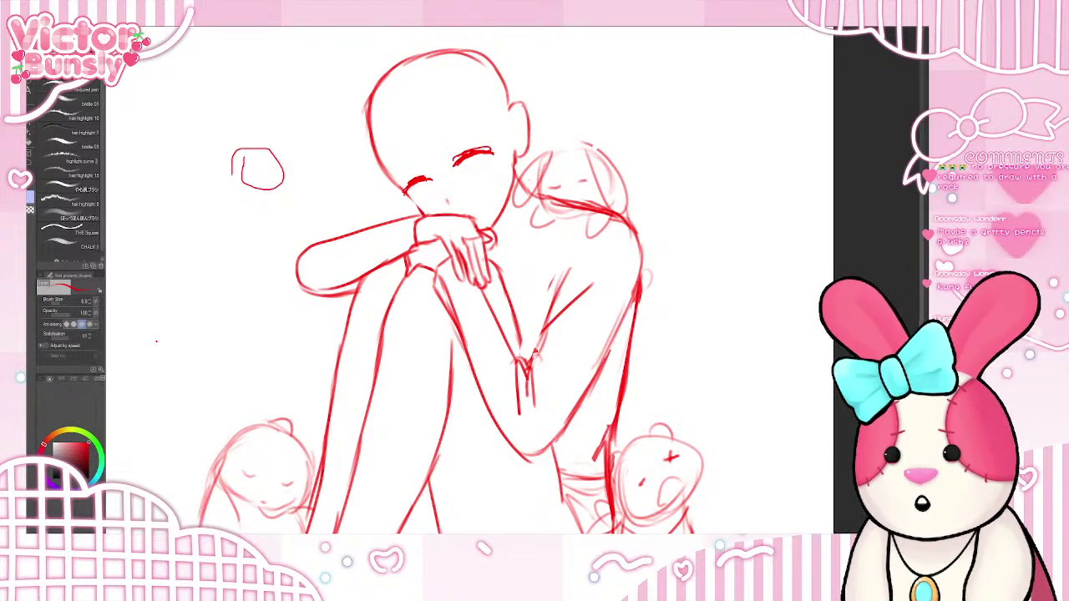
{"action": "key", "text": "ctrl+z"}
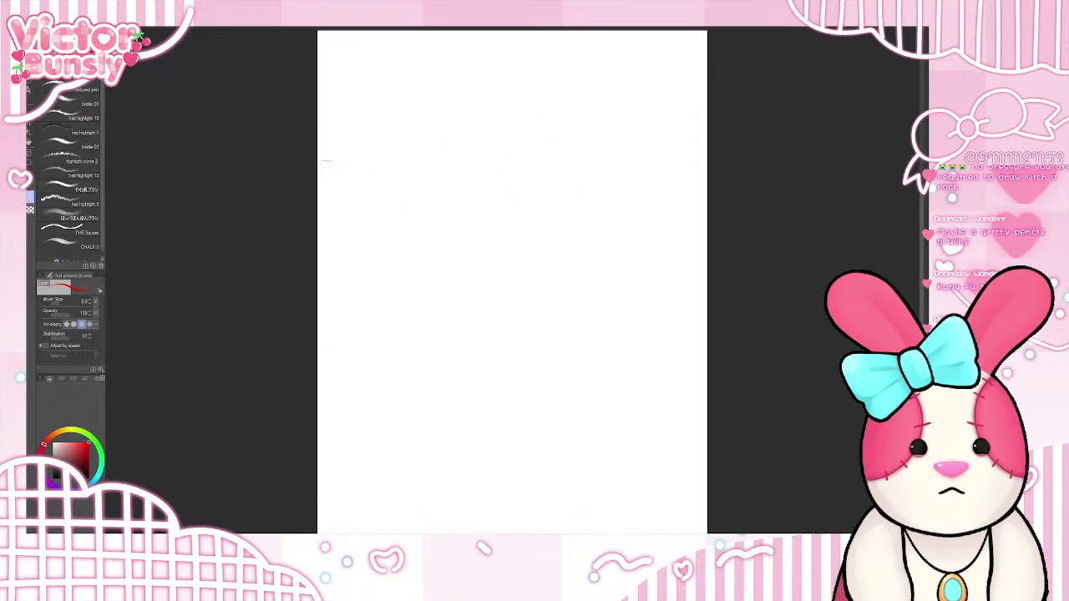
{"action": "mouse_move", "coordinate": [341, 165]}
{"action": "left_mouse_down"}
{"action": "mouse_move", "coordinate": [363, 117]}
{"action": "mouse_move", "coordinate": [411, 159]}
{"action": "left_mouse_up"}
{"action": "key", "text": "ctrl+z"}
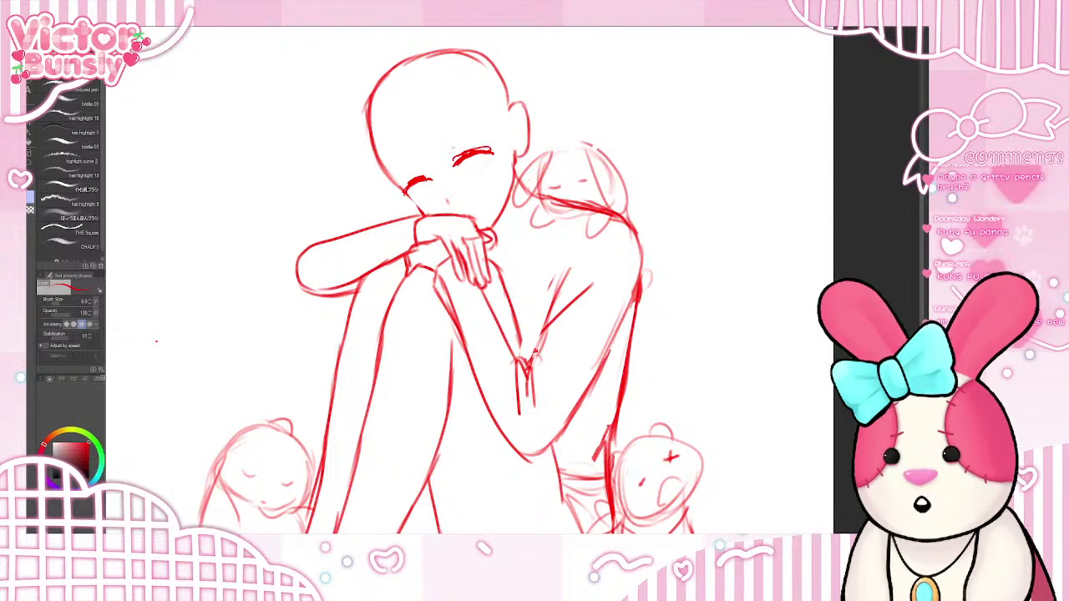
- Draw slanted eyebrow lines above both of the figure's closed eyes
{"action": "left_click_drag", "start_coordinate": [449, 151], "coordinate": [490, 132]}
{"action": "key", "text": "ctrl+z"}
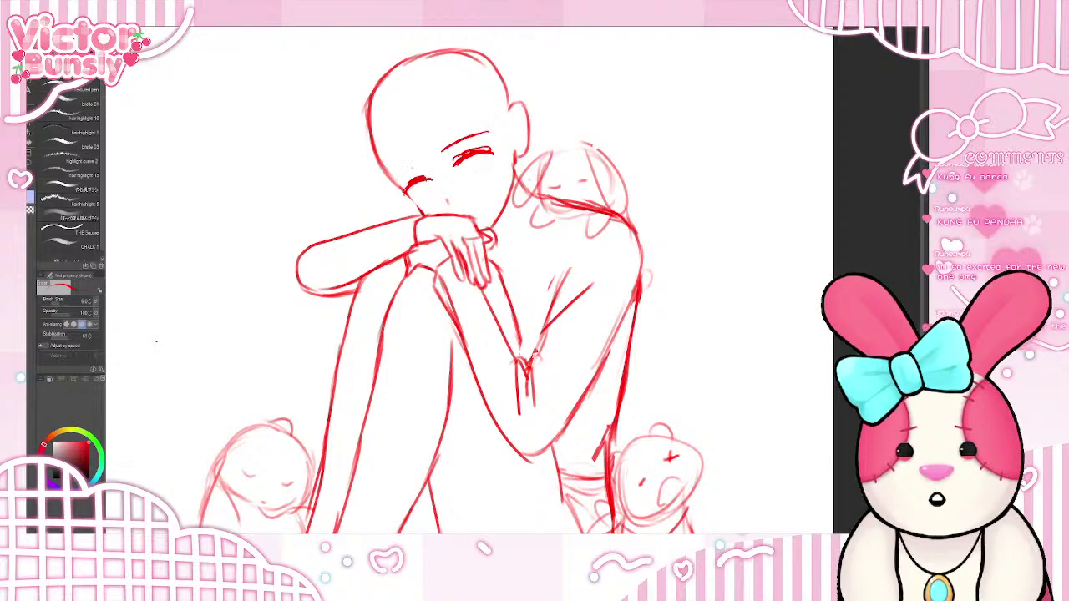
{"action": "mouse_move", "coordinate": [392, 182]}
{"action": "left_mouse_down"}
{"action": "mouse_move", "coordinate": [410, 172]}
{"action": "mouse_move", "coordinate": [386, 182]}
{"action": "left_mouse_up"}
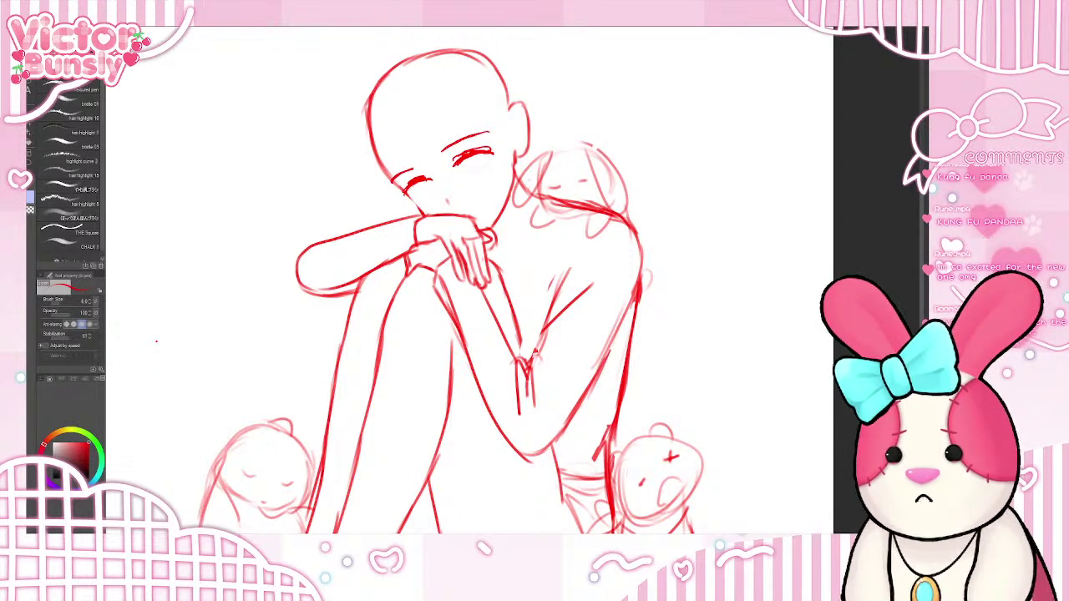
- Try a short mark beneath the outer eye and a stroke on blank canvas, undoing both
{"action": "left_click_drag", "start_coordinate": [419, 201], "coordinate": [430, 203]}
{"action": "key", "text": "ctrl+z"}
{"action": "key", "text": "ctrl+z"}
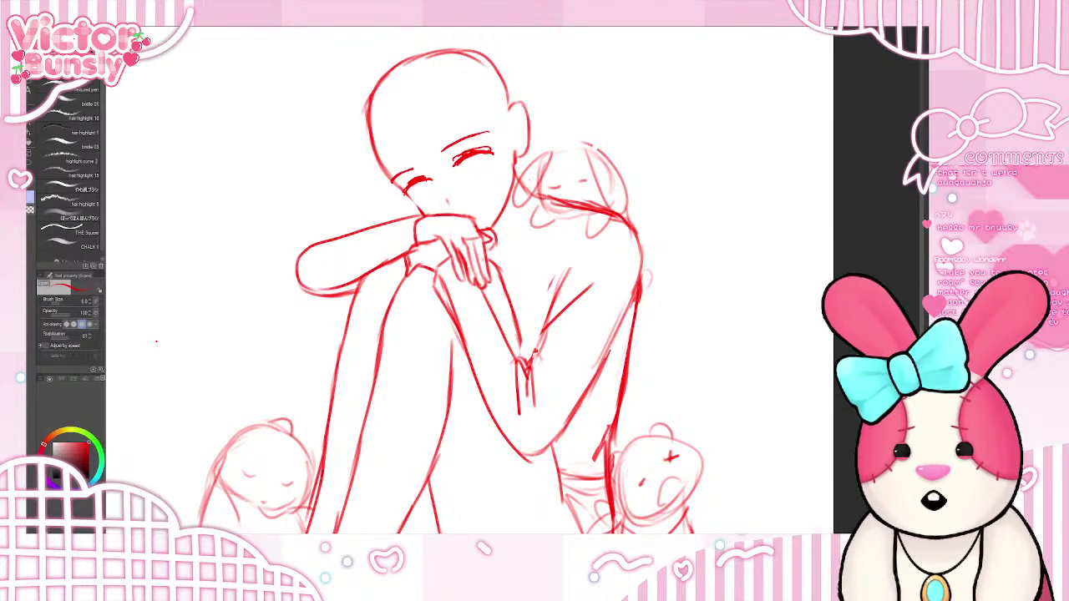
{"action": "mouse_move", "coordinate": [181, 142]}
{"action": "left_mouse_down"}
{"action": "mouse_move", "coordinate": [248, 153]}
{"action": "mouse_move", "coordinate": [247, 186]}
{"action": "left_mouse_up"}
{"action": "key", "text": "ctrl+z"}
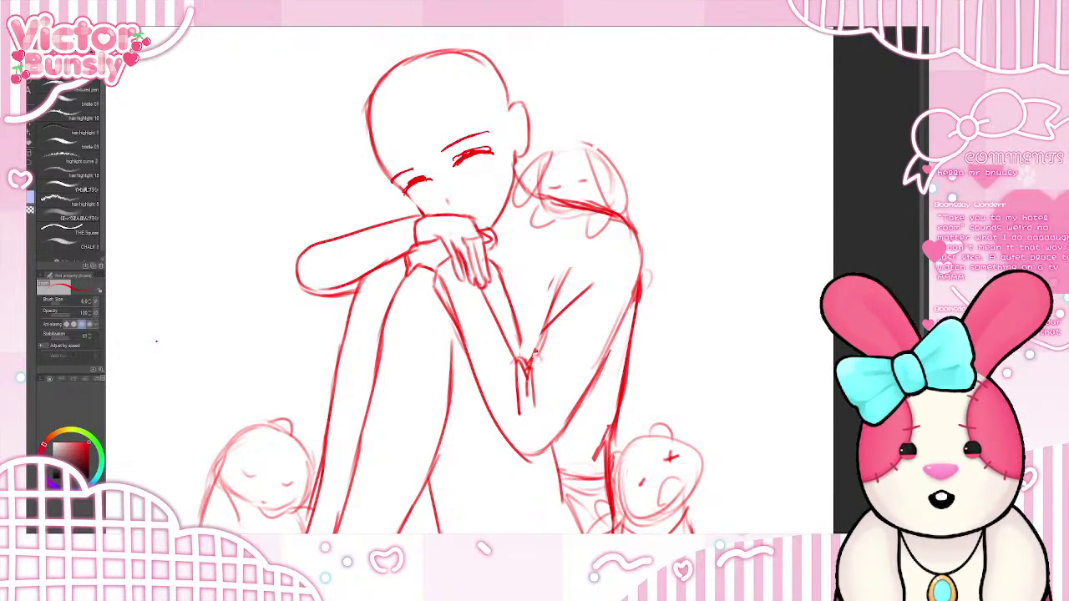
- Switch back to the softer brush listed just above hair highlight 8 and test it with a zigzag stroke, undoing it
{"action": "key", "text": "ctrl+Tab"}
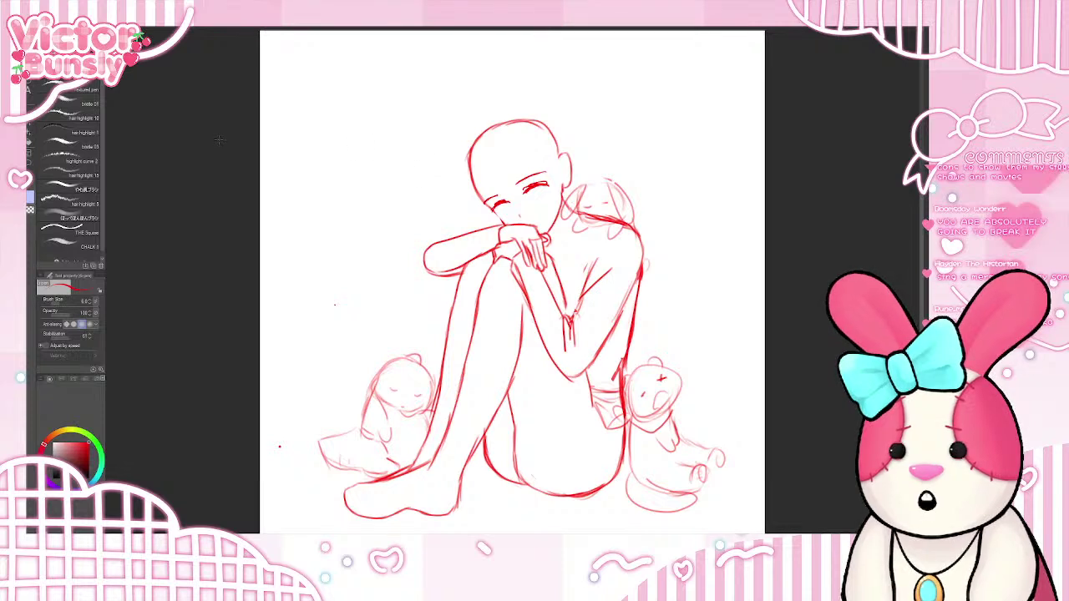
{"action": "left_click", "coordinate": [68, 215]}
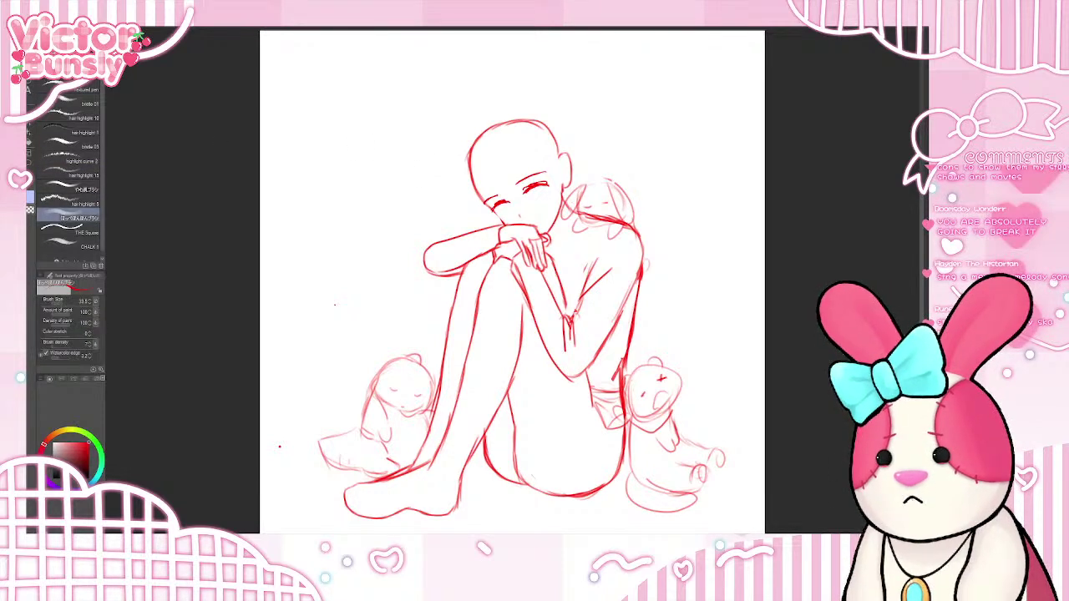
{"action": "left_click", "coordinate": [68, 186]}
{"action": "left_click_drag", "start_coordinate": [346, 92], "coordinate": [365, 169]}
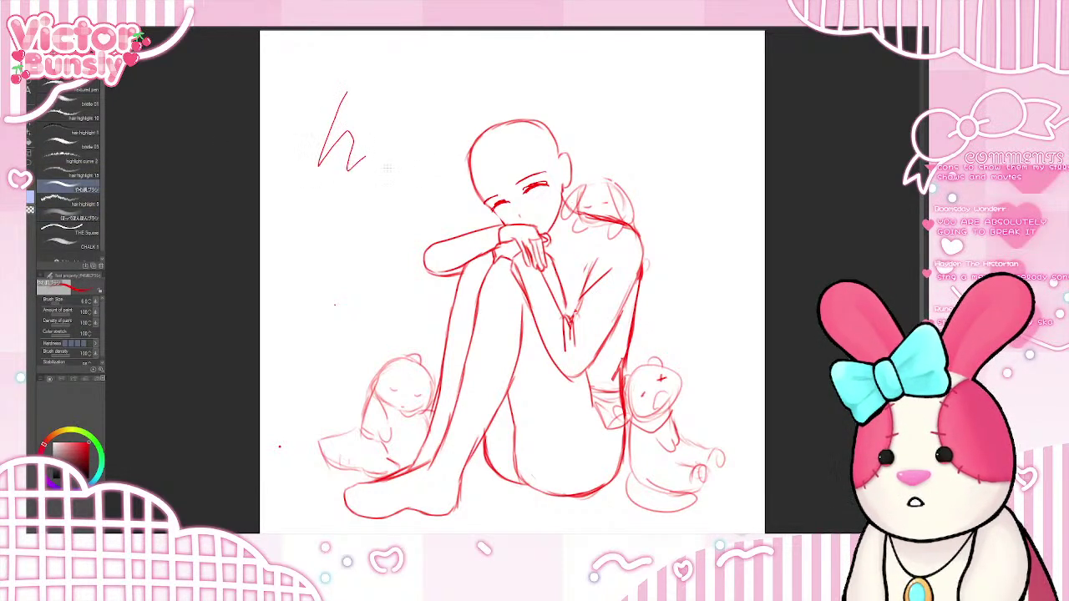
{"action": "key", "text": "ctrl+z"}
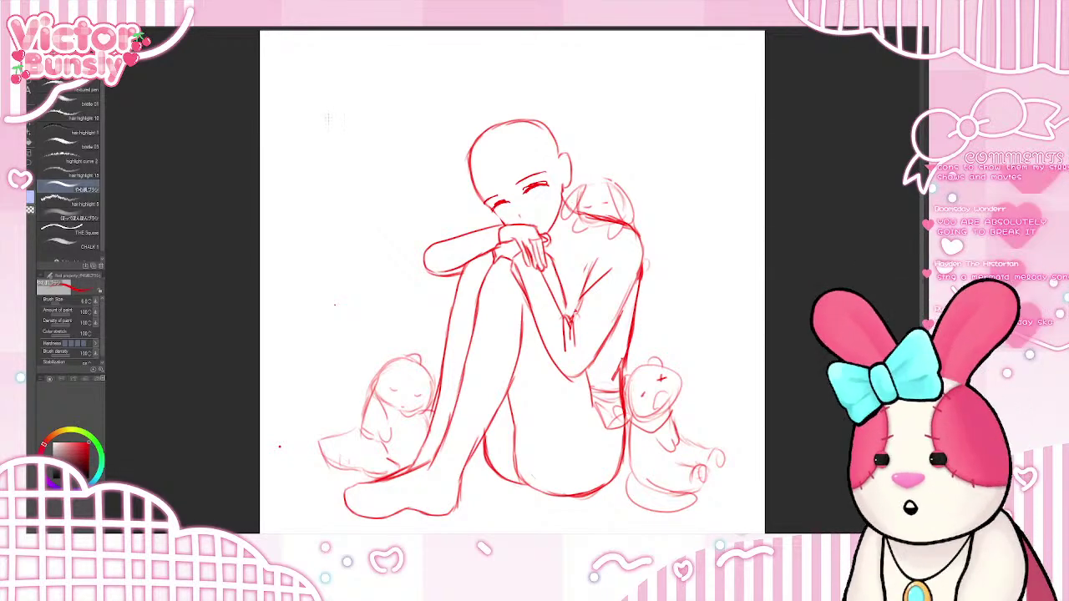
- Draw a short lower-lid line beneath the figure's eye nearer the ear
{"action": "key", "text": "ctrl+plus"}
{"action": "key", "text": "ctrl+plus"}
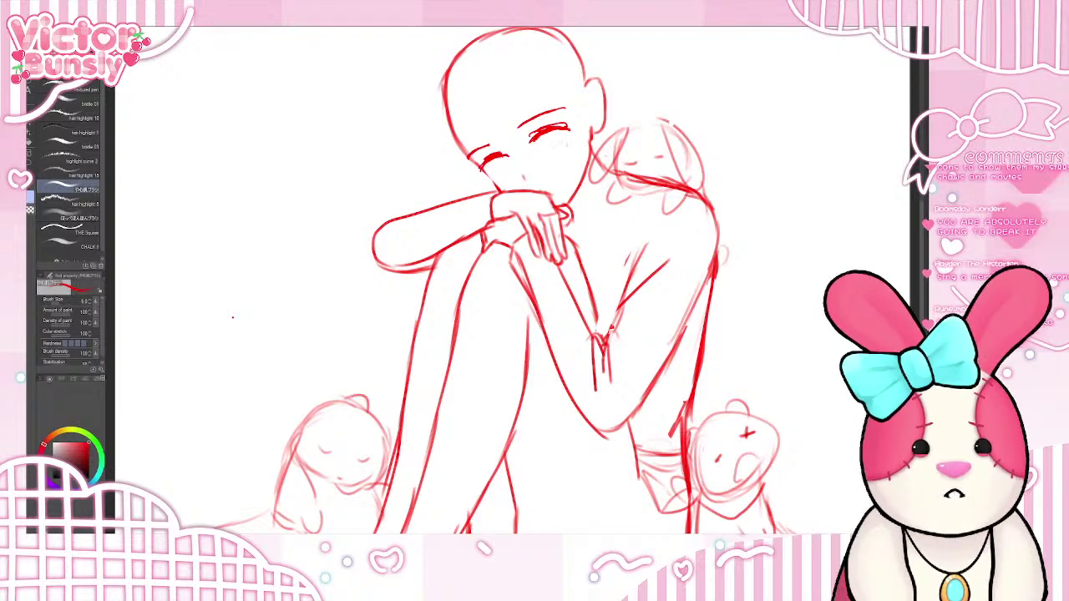
{"action": "left_click_drag", "start_coordinate": [565, 137], "coordinate": [550, 151]}
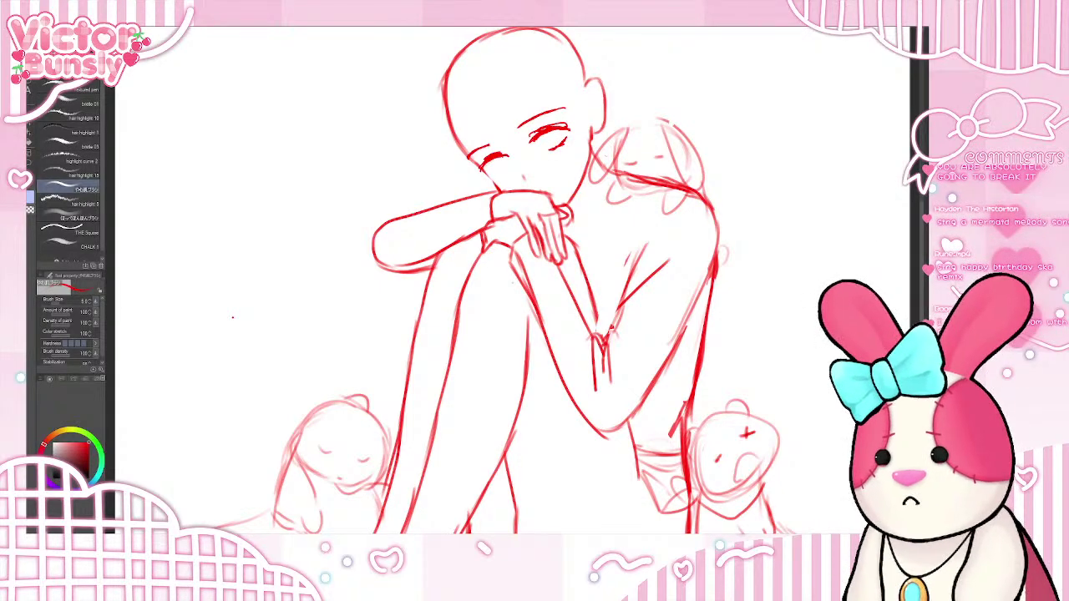
- Undo the line beneath the eye nearer the ear and redraw the lower lid with a thinner brush
{"action": "key", "text": "ctrl+z"}
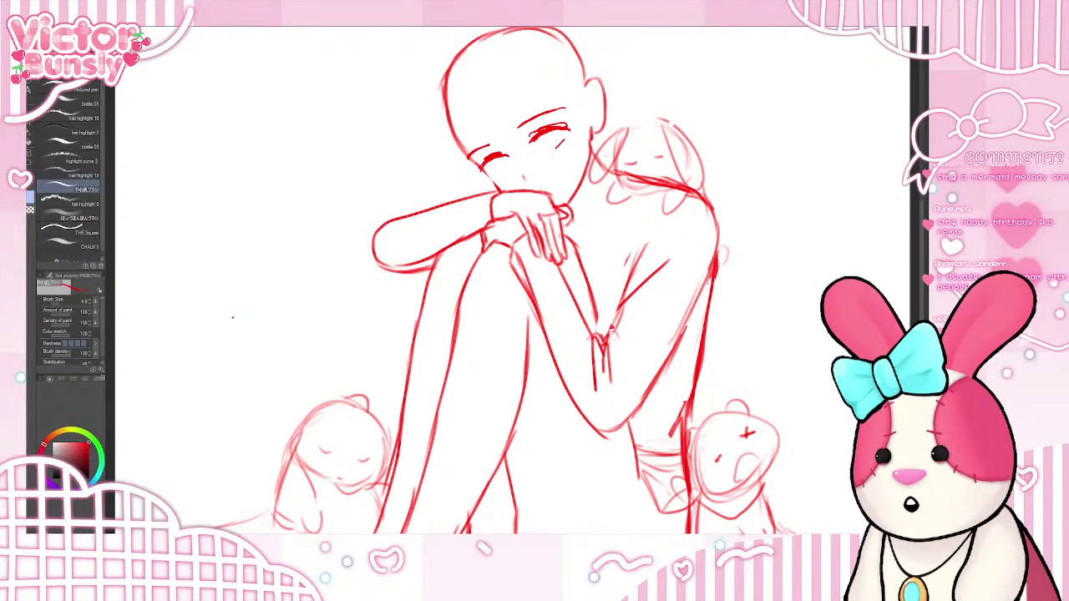
{"action": "left_click_drag", "start_coordinate": [102, 330], "coordinate": [102, 334]}
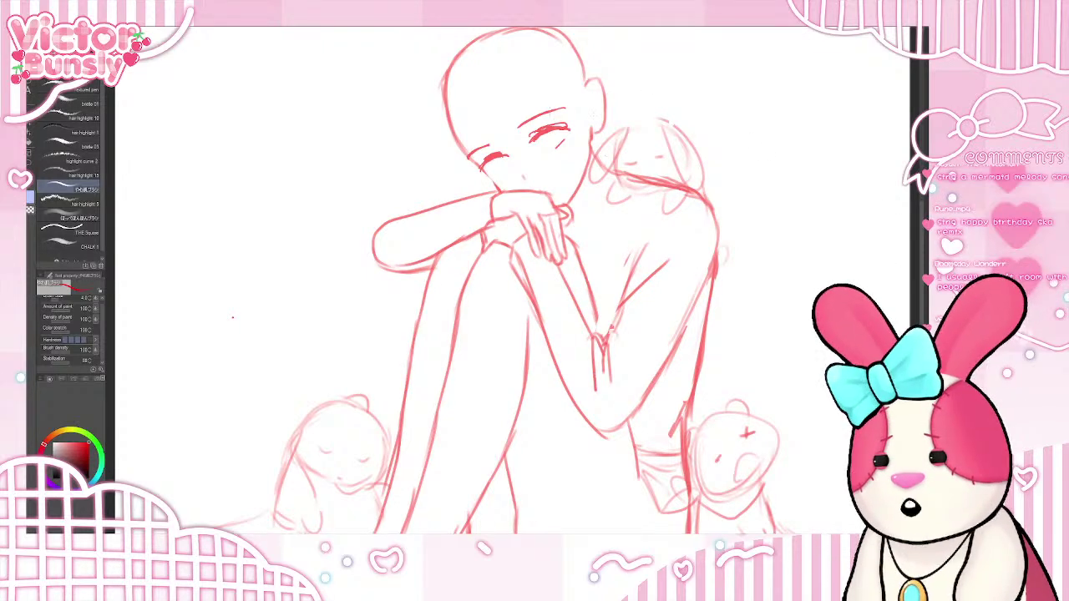
{"action": "left_click_drag", "start_coordinate": [553, 149], "coordinate": [564, 140]}
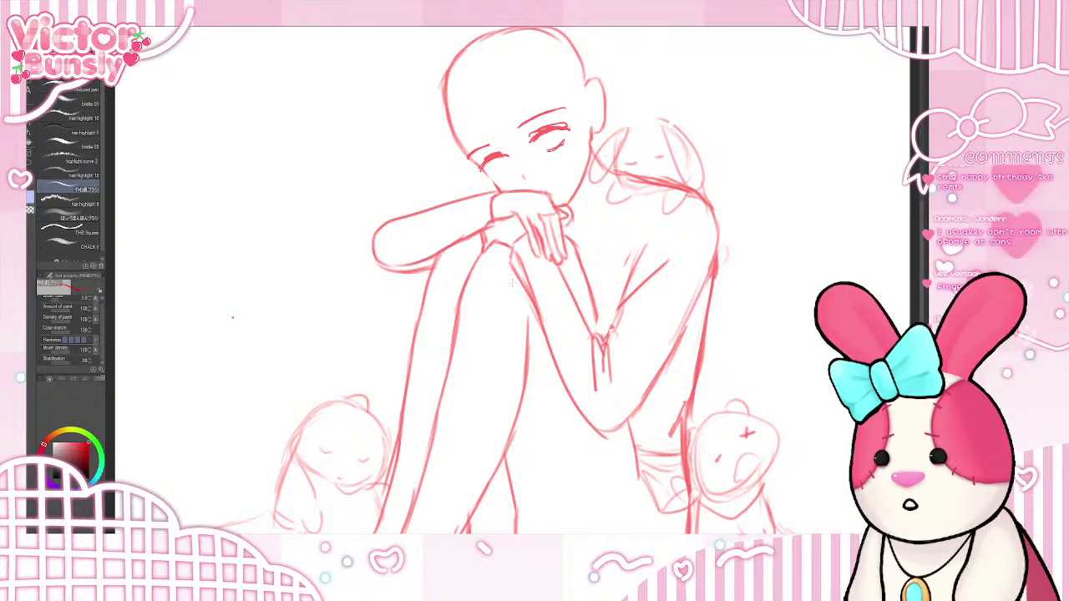
- Sketch a round iris inside the eye nearer the ear, undoing the first try
{"action": "left_click_drag", "start_coordinate": [542, 136], "coordinate": [550, 150]}
{"action": "key", "text": "ctrl+z"}
{"action": "left_click_drag", "start_coordinate": [52, 298], "coordinate": [62, 298]}
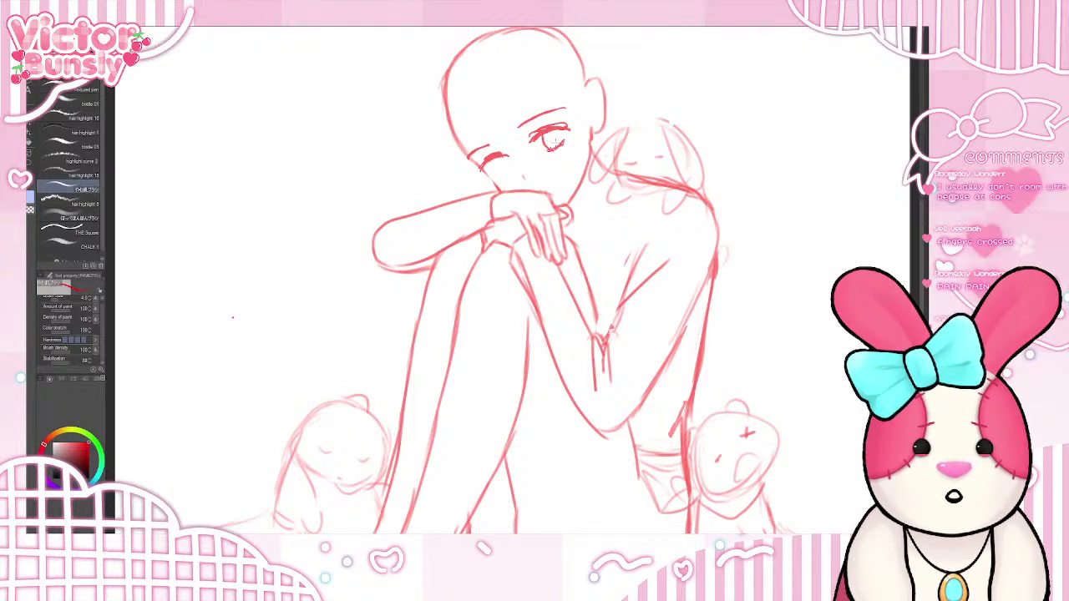
{"action": "left_click_drag", "start_coordinate": [557, 132], "coordinate": [562, 145]}
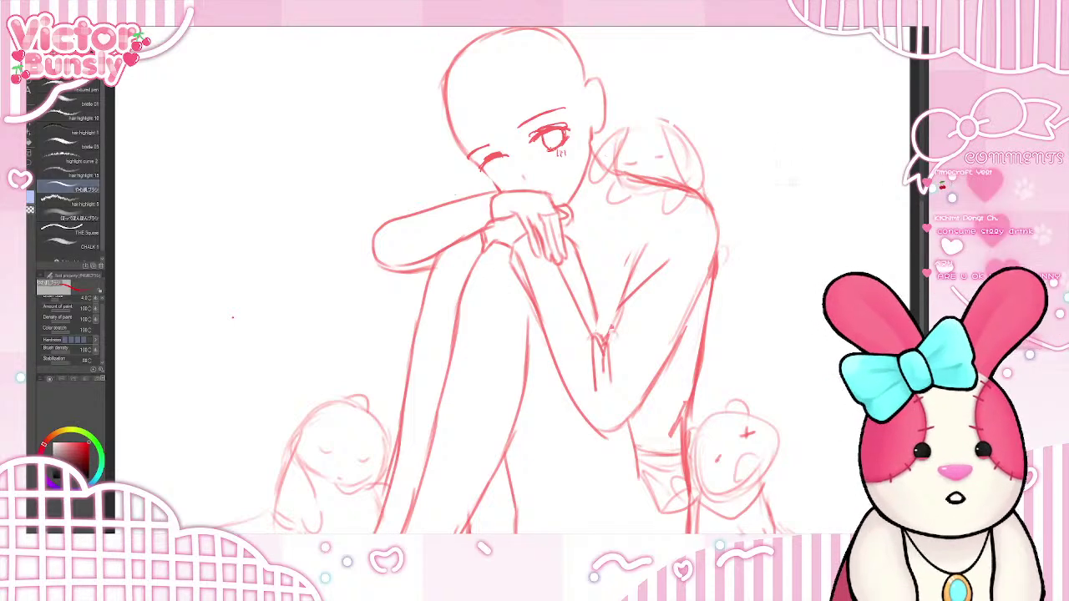
- Test zigzag strokes on blank canvas on both sides of the head, trying an enlarged brush and undoing its stroke
{"action": "mouse_move", "coordinate": [728, 121]}
{"action": "left_mouse_down"}
{"action": "mouse_move", "coordinate": [743, 96]}
{"action": "mouse_move", "coordinate": [771, 139]}
{"action": "left_mouse_up"}
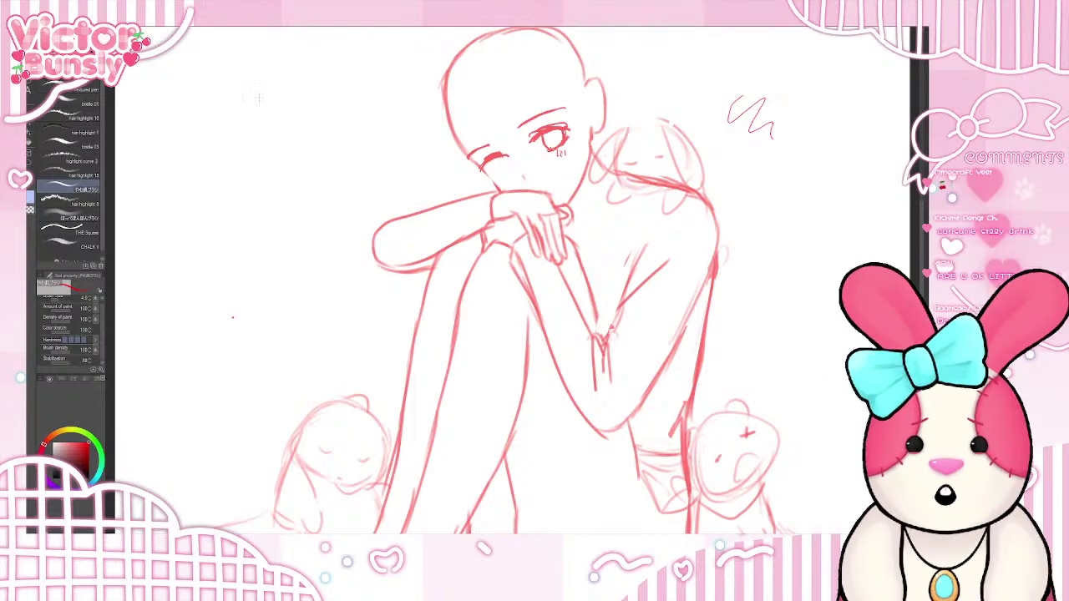
{"action": "left_click_drag", "start_coordinate": [257, 97], "coordinate": [344, 165]}
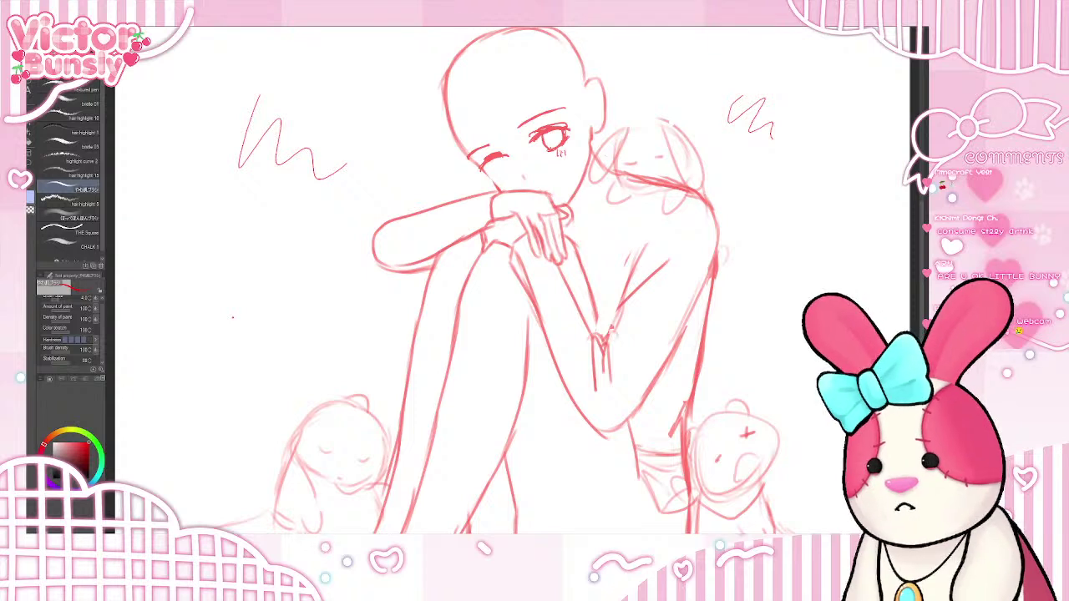
{"action": "key", "text": "]"}
{"action": "mouse_move", "coordinate": [225, 257]}
{"action": "left_mouse_down"}
{"action": "mouse_move", "coordinate": [233, 297]}
{"action": "mouse_move", "coordinate": [319, 305]}
{"action": "left_mouse_up"}
{"action": "key", "text": "ctrl+z"}
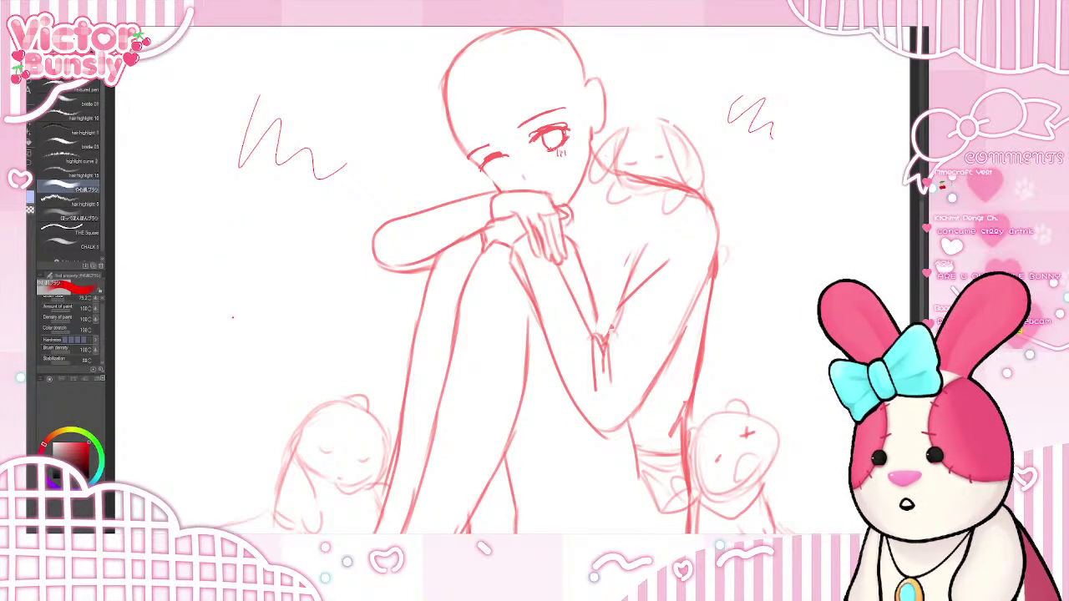
- Reduce the brush size and test two zigzag strokes on blank canvas beside the legs, undoing both
{"action": "key", "text": "bracketleft"}
{"action": "key", "text": "bracketleft"}
{"action": "key", "text": "bracketleft"}
{"action": "left_click_drag", "start_coordinate": [158, 284], "coordinate": [264, 280]}
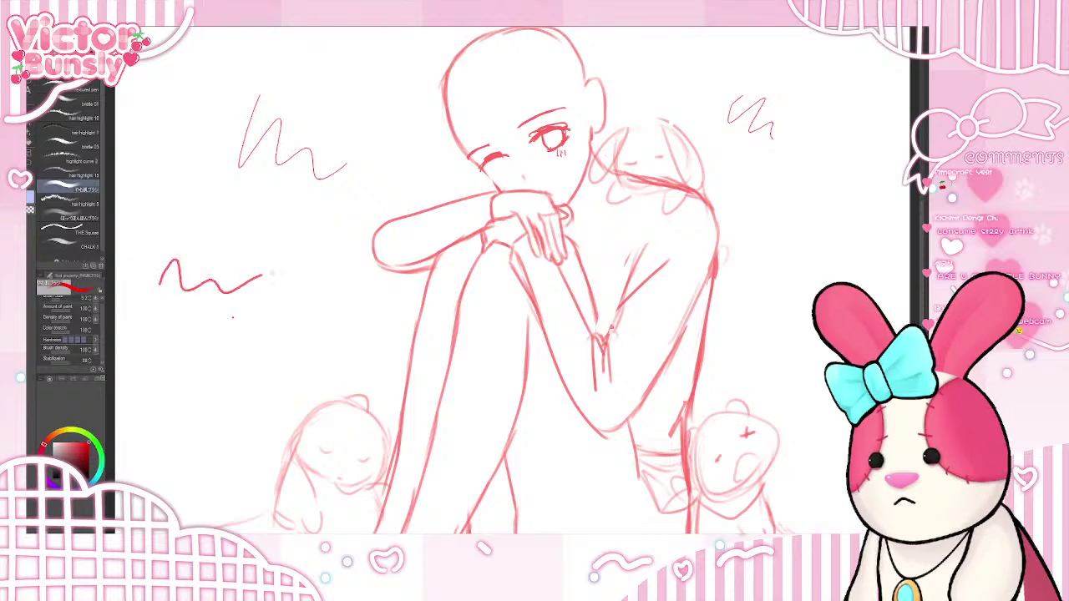
{"action": "key", "text": "ctrl+z"}
{"action": "mouse_move", "coordinate": [172, 265]}
{"action": "left_mouse_down"}
{"action": "mouse_move", "coordinate": [219, 254]}
{"action": "mouse_move", "coordinate": [322, 293]}
{"action": "left_mouse_up"}
{"action": "key", "text": "ctrl+z"}
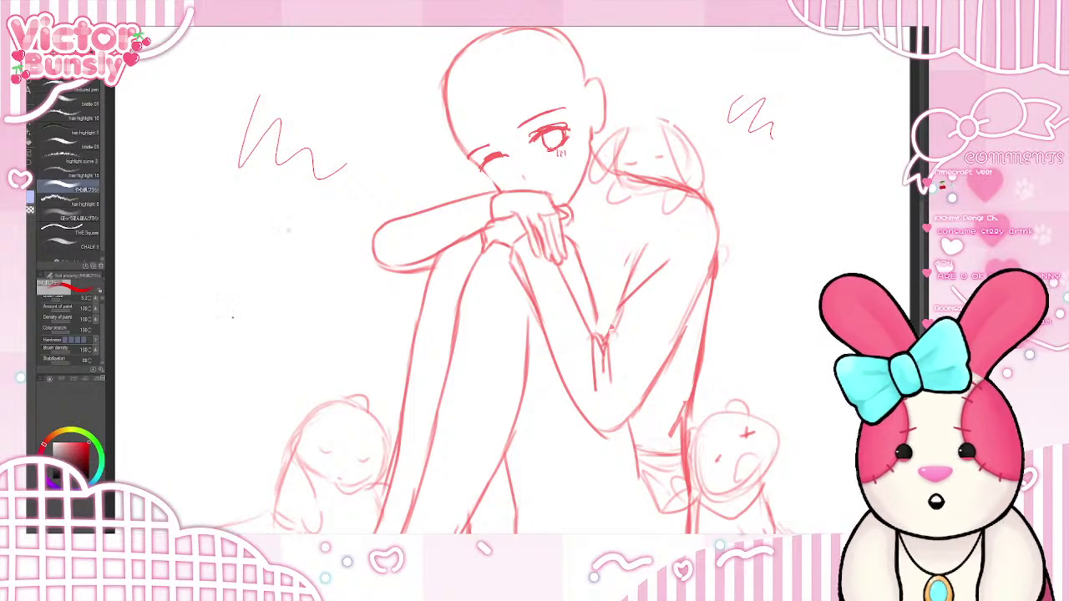
- Test several short curved strokes on the blank canvas beside the legs and undo them
{"action": "mouse_move", "coordinate": [220, 282]}
{"action": "left_mouse_down"}
{"action": "mouse_move", "coordinate": [269, 225]}
{"action": "mouse_move", "coordinate": [266, 258]}
{"action": "left_mouse_up"}
{"action": "left_click_drag", "start_coordinate": [275, 278], "coordinate": [292, 255]}
{"action": "left_click_drag", "start_coordinate": [283, 272], "coordinate": [309, 250]}
{"action": "key", "text": "ctrl+z"}
{"action": "key", "text": "ctrl+z"}
{"action": "key", "text": "ctrl+z"}
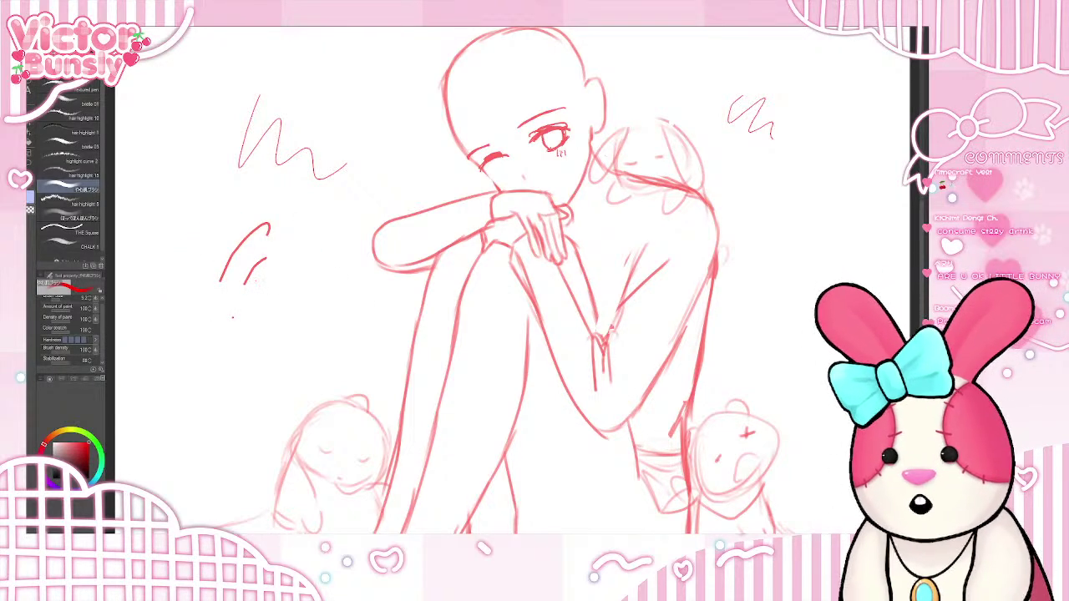
{"action": "key", "text": "ctrl+z"}
{"action": "key", "text": "ctrl+z"}
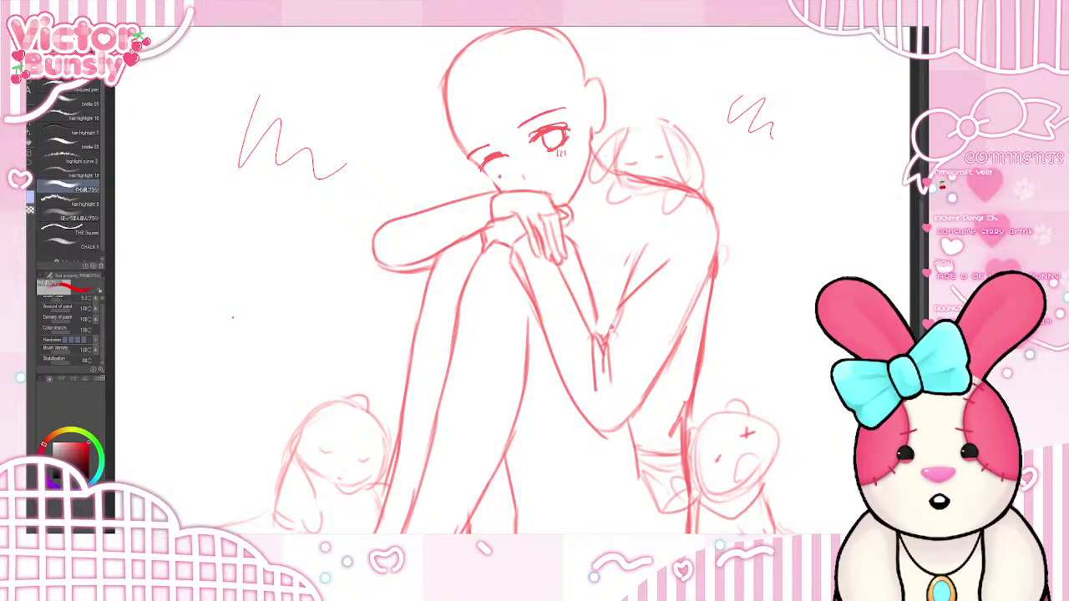
- Try a mark beneath the eye farther from the ear, and test a thick zigzag stroke on blank canvas, undoing it
{"action": "left_click_drag", "start_coordinate": [486, 174], "coordinate": [510, 173]}
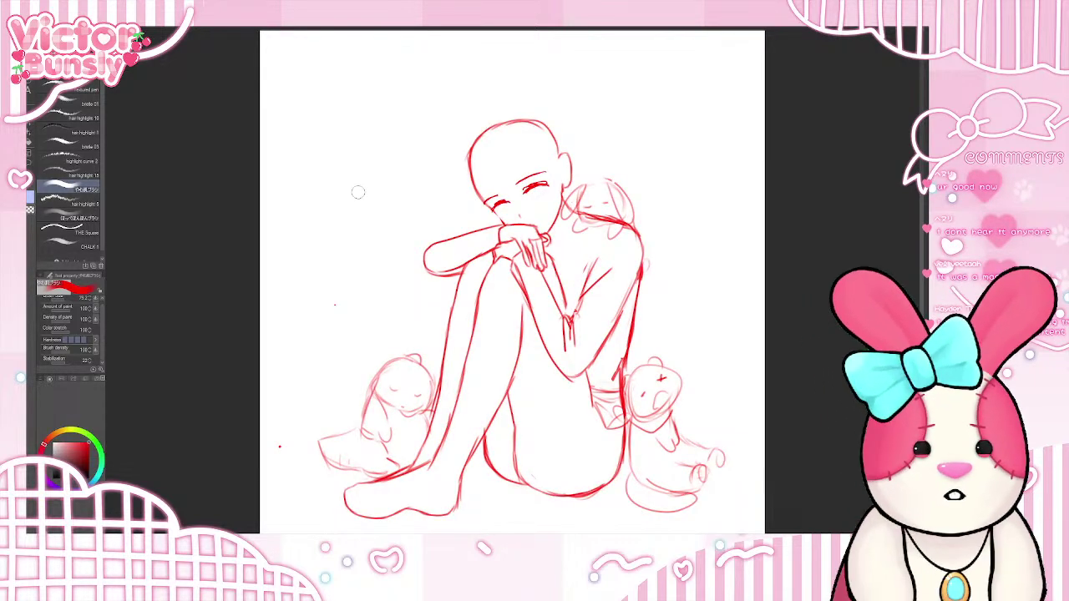
{"action": "left_click_drag", "start_coordinate": [338, 164], "coordinate": [401, 204]}
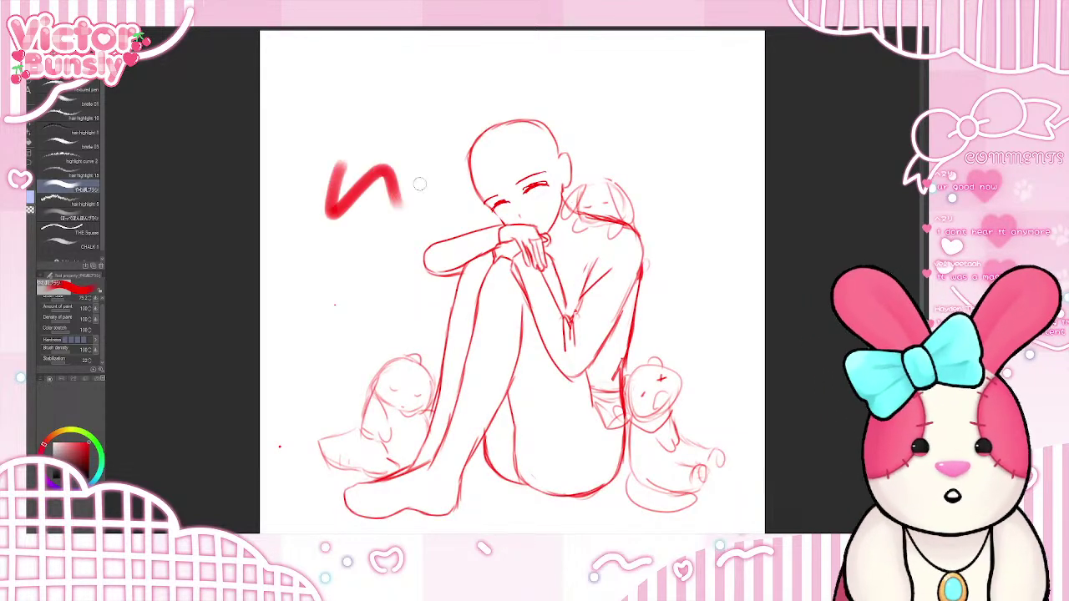
{"action": "key", "text": "ctrl+z"}
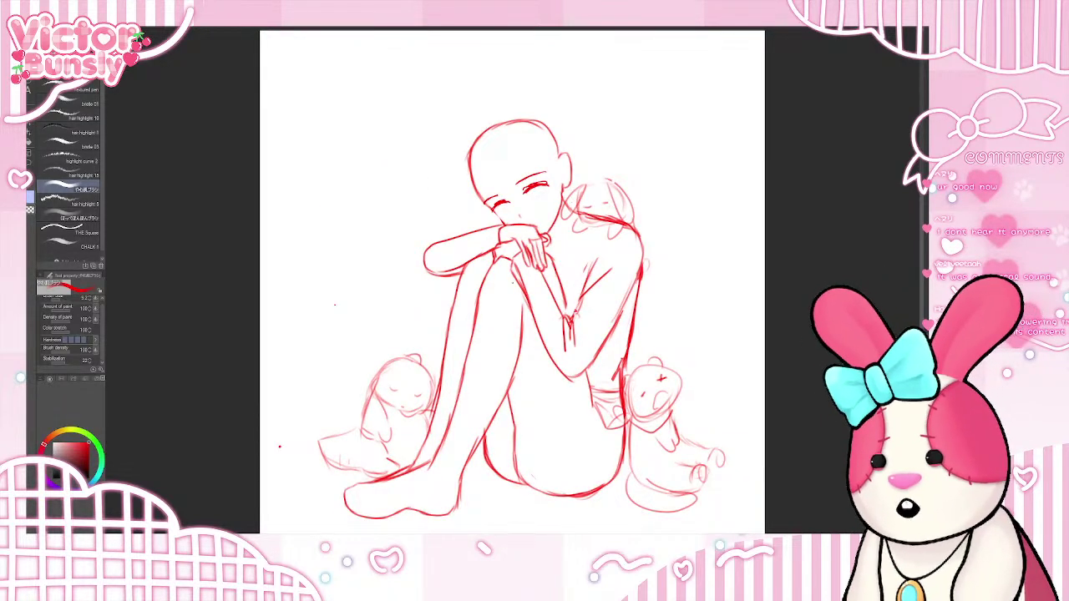
- Erase the heavy filled lash of the eye nearer the ear down to a thin curved upper-lid line
{"action": "key", "text": "ctrl+plus"}
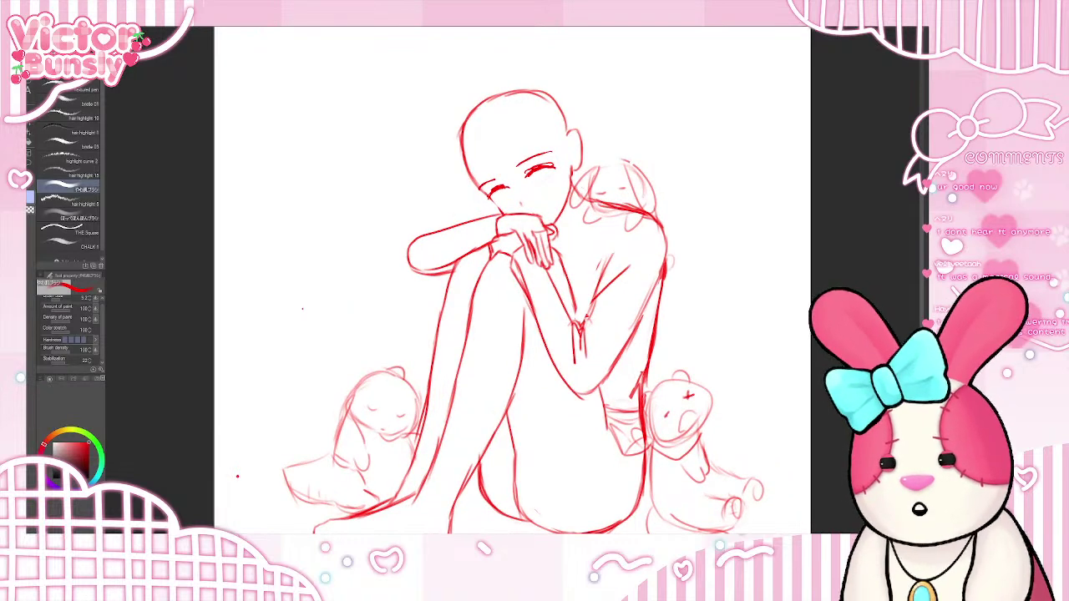
{"action": "key", "text": "ctrl+plus"}
{"action": "key", "text": "ctrl+plus"}
{"action": "key", "text": "ctrl+plus"}
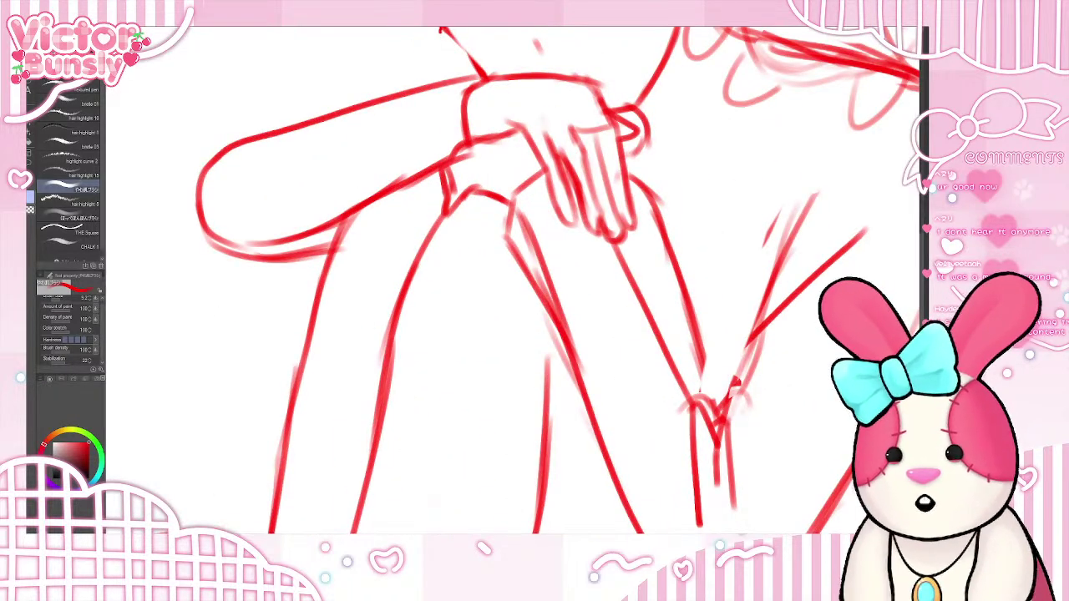
{"action": "key", "text": "ctrl+minus"}
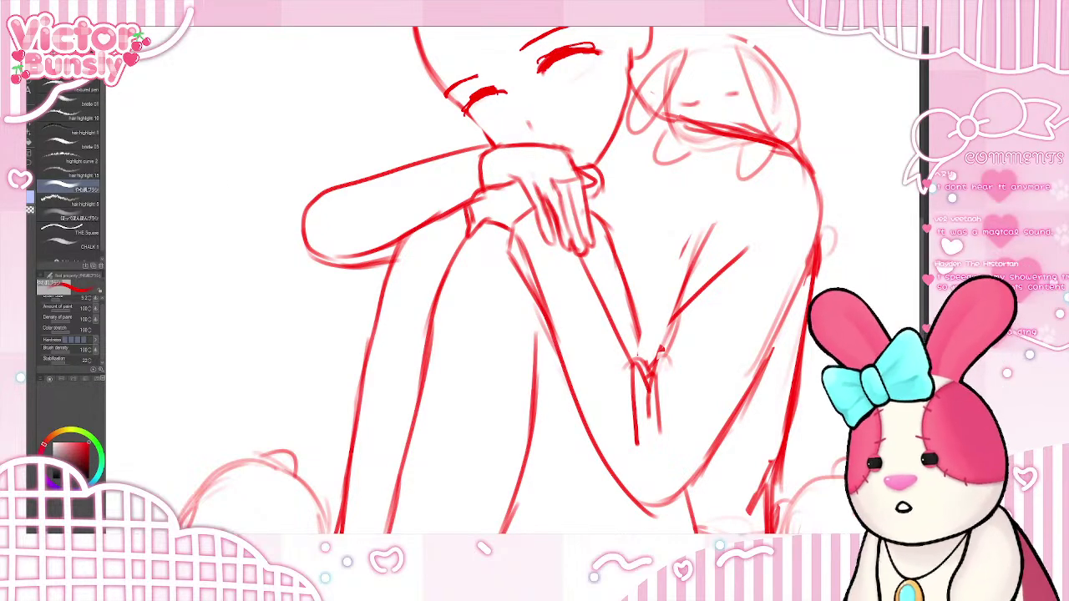
{"action": "key", "text": "e"}
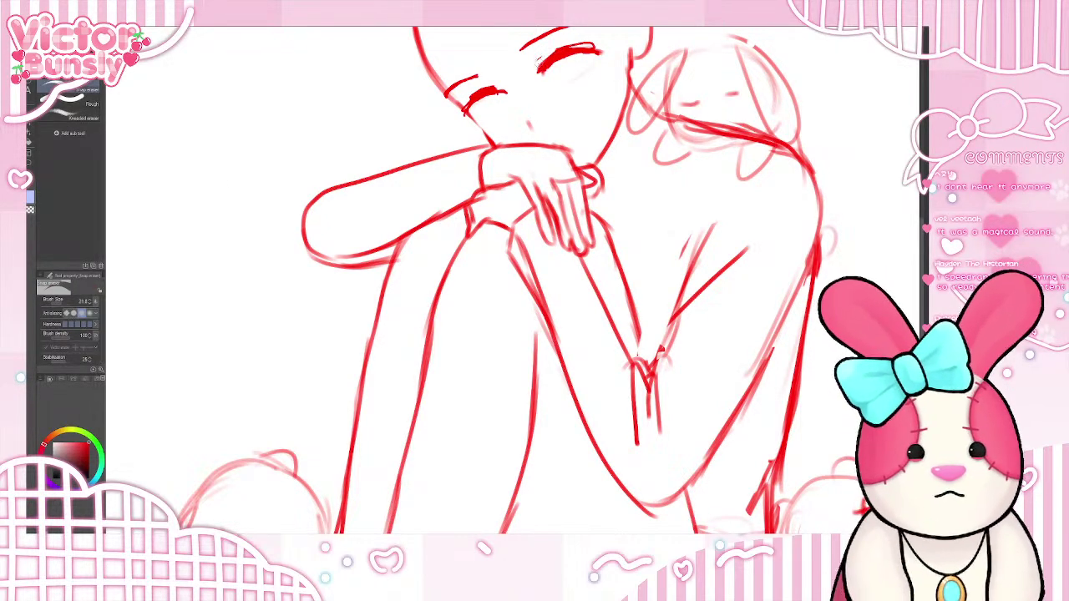
{"action": "mouse_move", "coordinate": [567, 42]}
{"action": "left_mouse_down"}
{"action": "mouse_move", "coordinate": [521, 70]}
{"action": "mouse_move", "coordinate": [585, 41]}
{"action": "mouse_move", "coordinate": [548, 53]}
{"action": "left_mouse_up"}
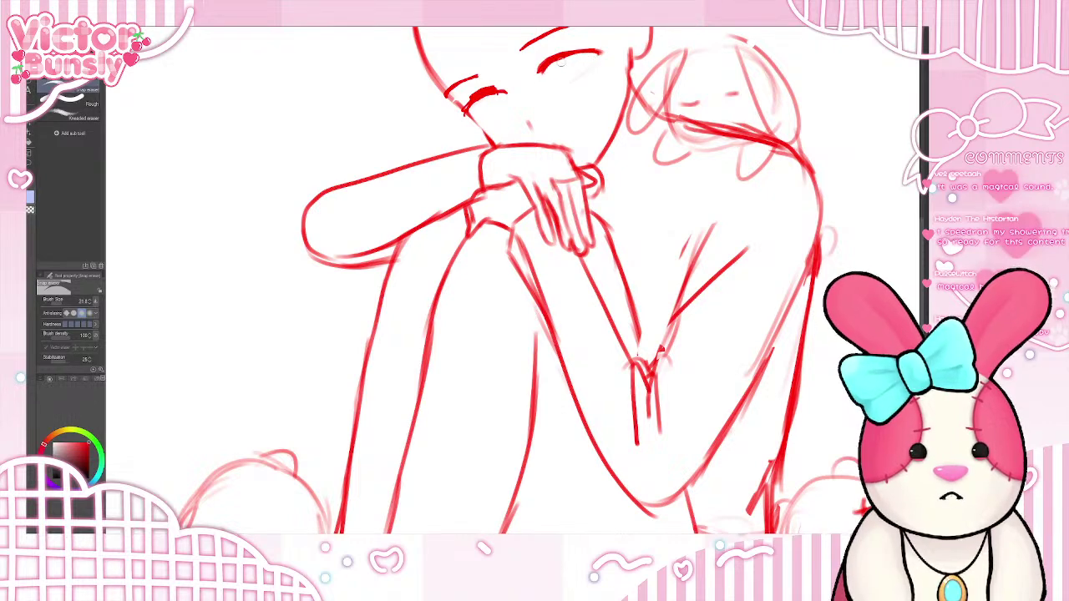
{"action": "mouse_move", "coordinate": [563, 64]}
{"action": "left_mouse_down"}
{"action": "mouse_move", "coordinate": [544, 72]}
{"action": "mouse_move", "coordinate": [602, 57]}
{"action": "left_mouse_up"}
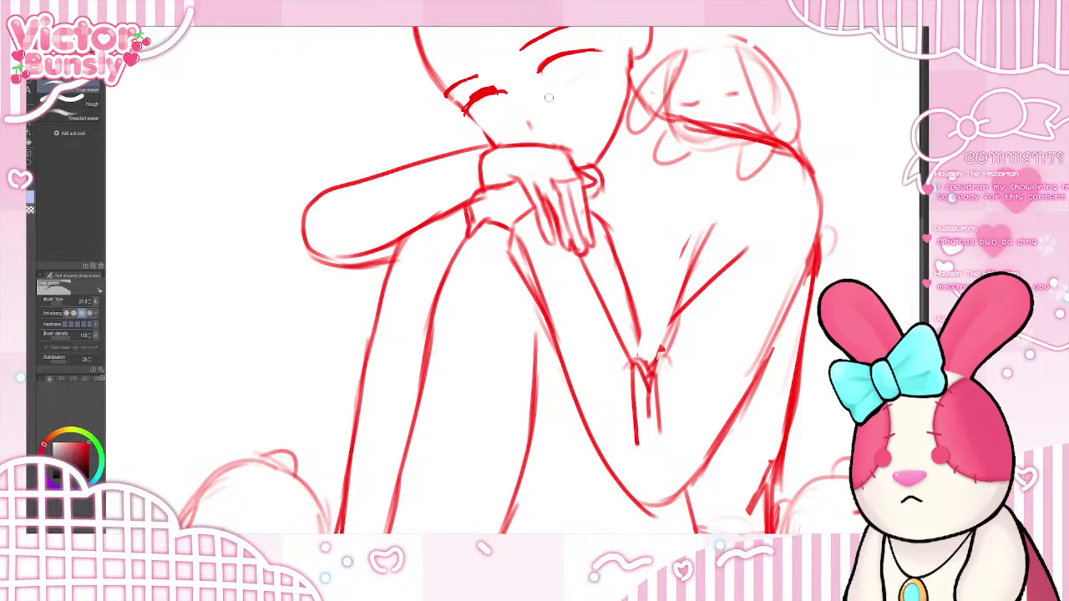
- Erase the heavy lash of the eye farther from the ear, leaving a thin upper-lid line
{"action": "key", "text": "b"}
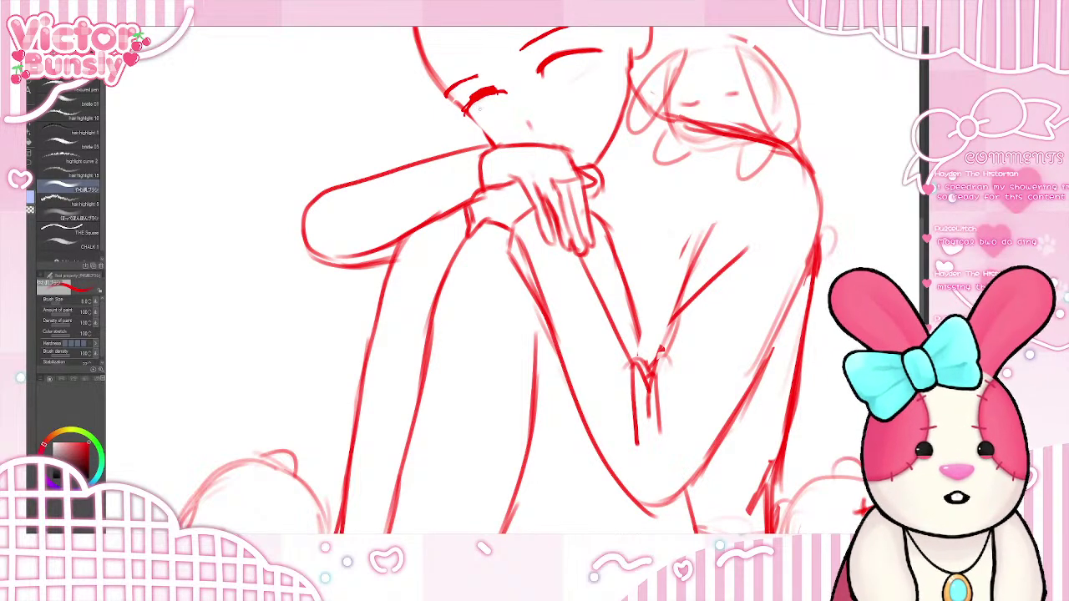
{"action": "key", "text": "e"}
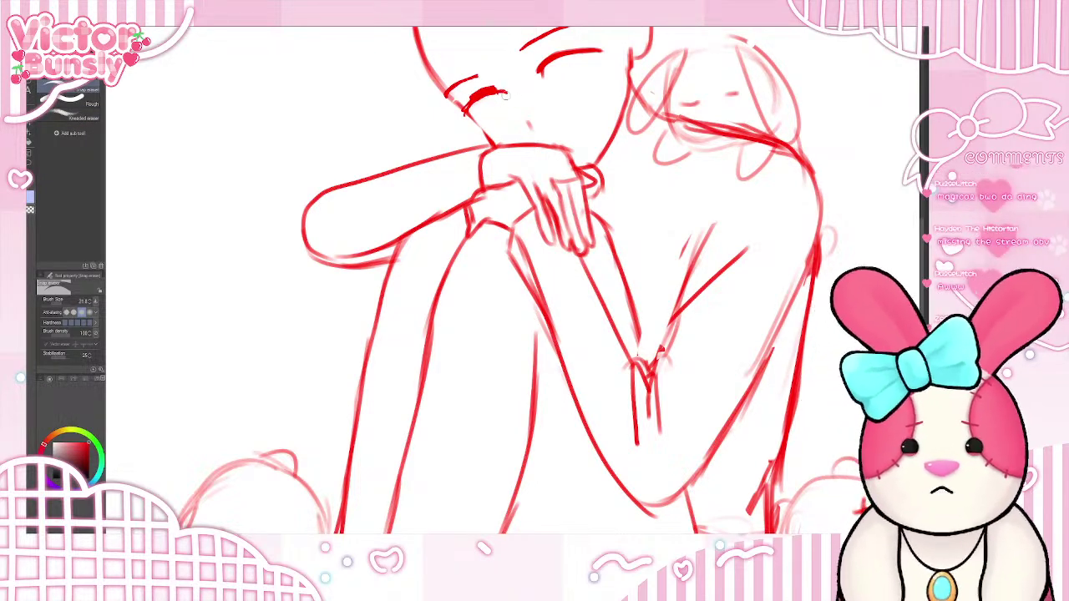
{"action": "mouse_move", "coordinate": [472, 106]}
{"action": "left_mouse_down"}
{"action": "mouse_move", "coordinate": [499, 89]}
{"action": "mouse_move", "coordinate": [491, 92]}
{"action": "left_mouse_up"}
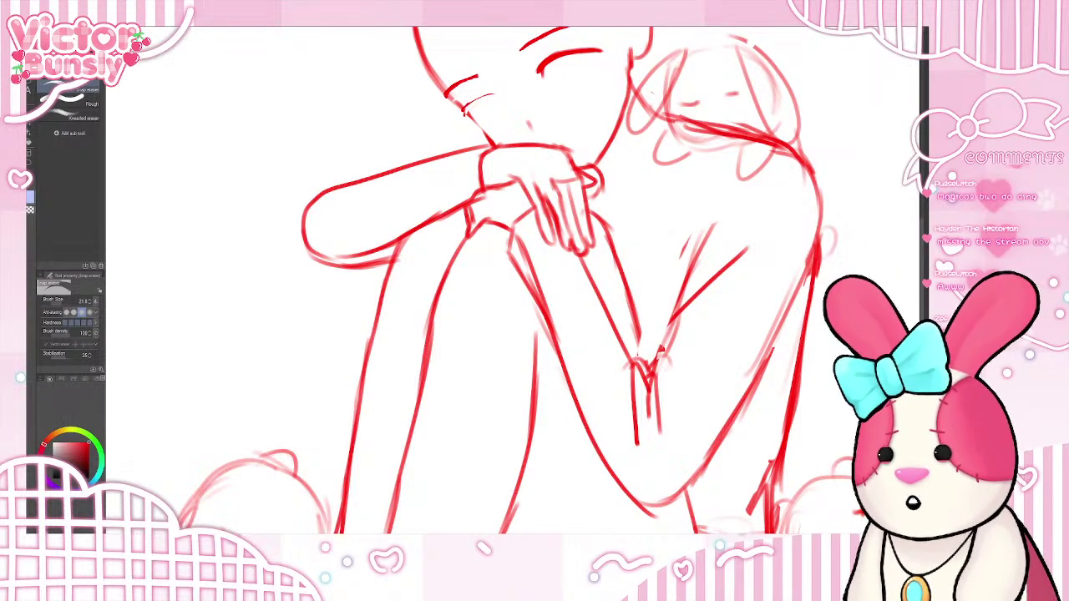
- Draw open irises beneath the upper lids of both of the figure's eyes with the brush
{"action": "key", "text": "b"}
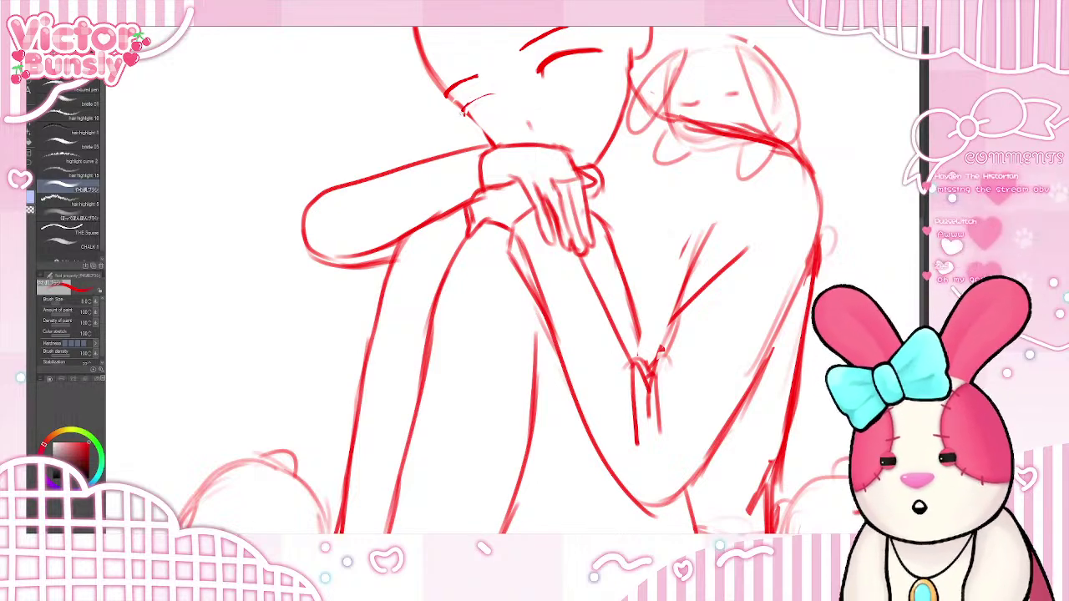
{"action": "mouse_move", "coordinate": [465, 115]}
{"action": "left_mouse_down"}
{"action": "mouse_move", "coordinate": [501, 95]}
{"action": "mouse_move", "coordinate": [471, 101]}
{"action": "mouse_move", "coordinate": [465, 128]}
{"action": "mouse_move", "coordinate": [498, 122]}
{"action": "left_mouse_up"}
{"action": "key", "text": "ctrl+z"}
{"action": "left_click_drag", "start_coordinate": [568, 88], "coordinate": [597, 54]}
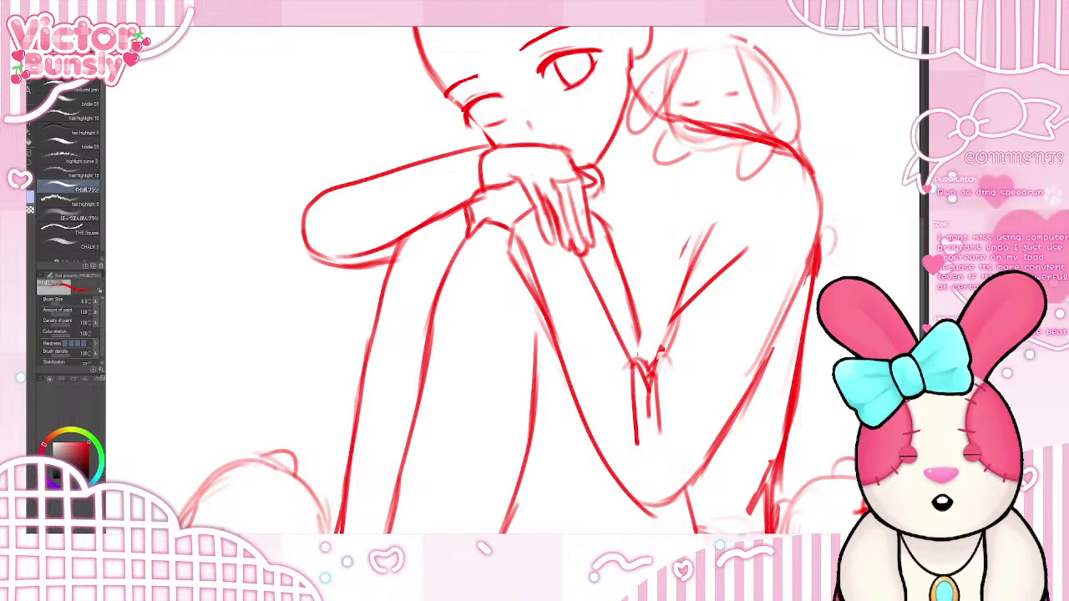
{"action": "mouse_move", "coordinate": [479, 99]}
{"action": "left_mouse_down"}
{"action": "mouse_move", "coordinate": [489, 124]}
{"action": "mouse_move", "coordinate": [507, 105]}
{"action": "mouse_move", "coordinate": [491, 96]}
{"action": "left_mouse_up"}
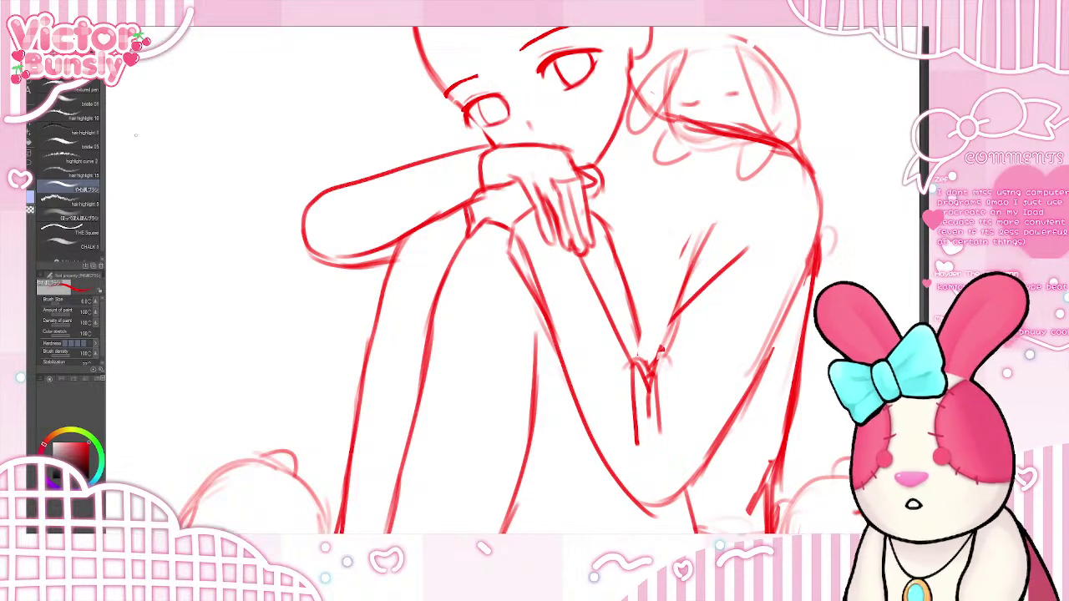
- Erase part of the iris in the eye farther from the ear, redraw it narrower and reinforce the upper lid
{"action": "key", "text": "e"}
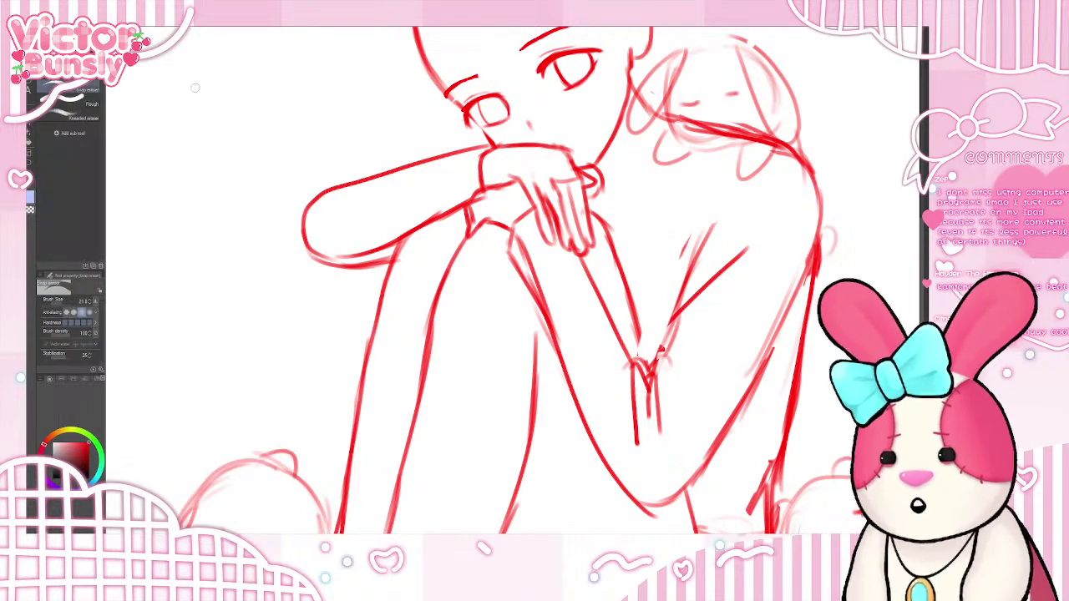
{"action": "left_click_drag", "start_coordinate": [462, 130], "coordinate": [472, 126]}
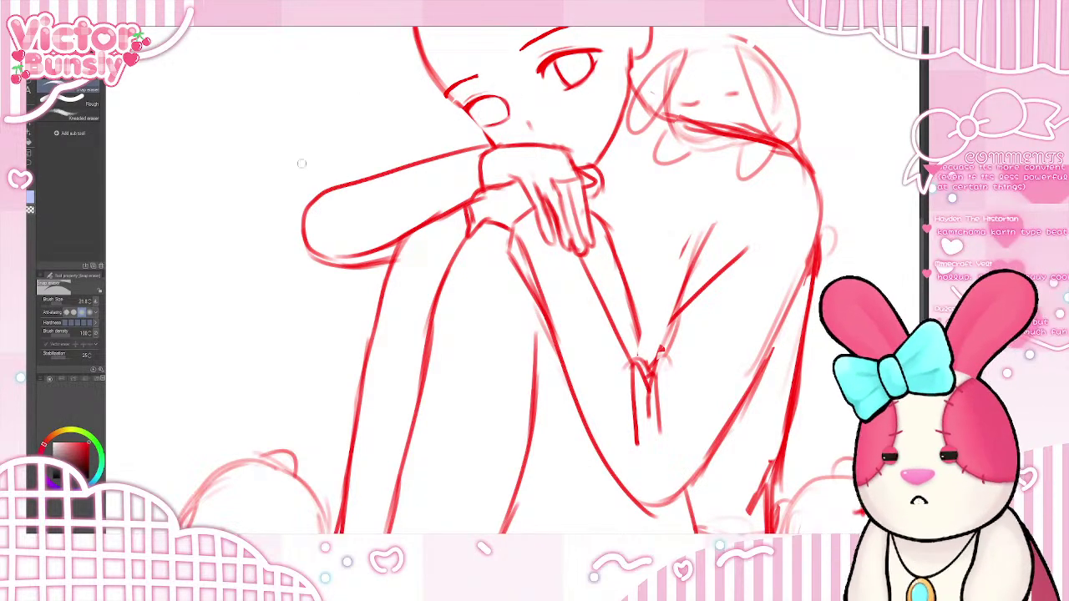
{"action": "key", "text": "b"}
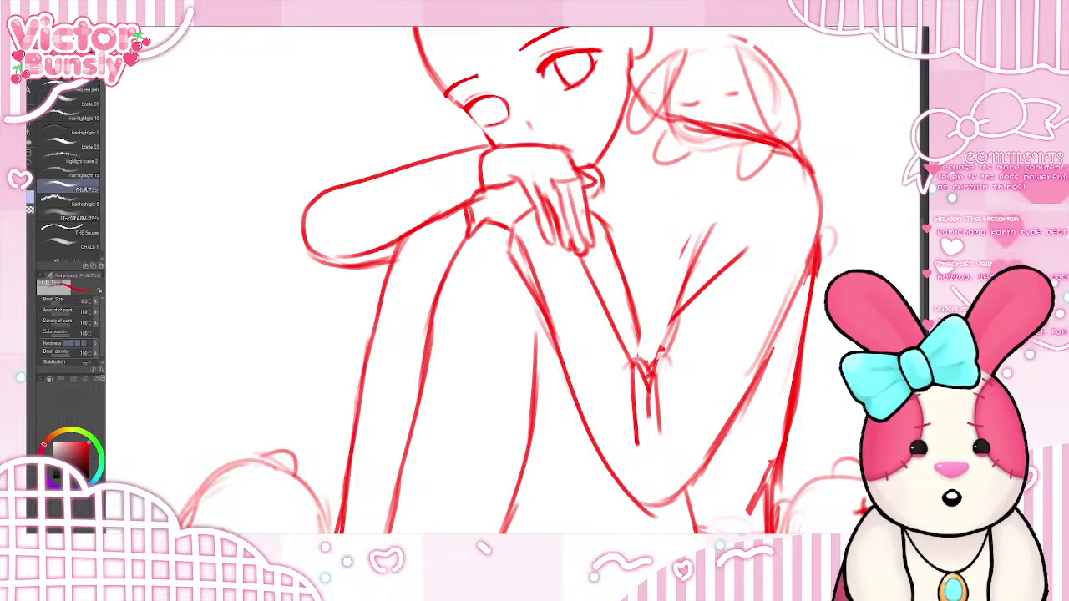
{"action": "mouse_move", "coordinate": [485, 103]}
{"action": "left_mouse_down"}
{"action": "mouse_move", "coordinate": [491, 122]}
{"action": "mouse_move", "coordinate": [476, 114]}
{"action": "mouse_move", "coordinate": [467, 126]}
{"action": "mouse_move", "coordinate": [484, 98]}
{"action": "left_mouse_up"}
{"action": "key", "text": "ctrl+z"}
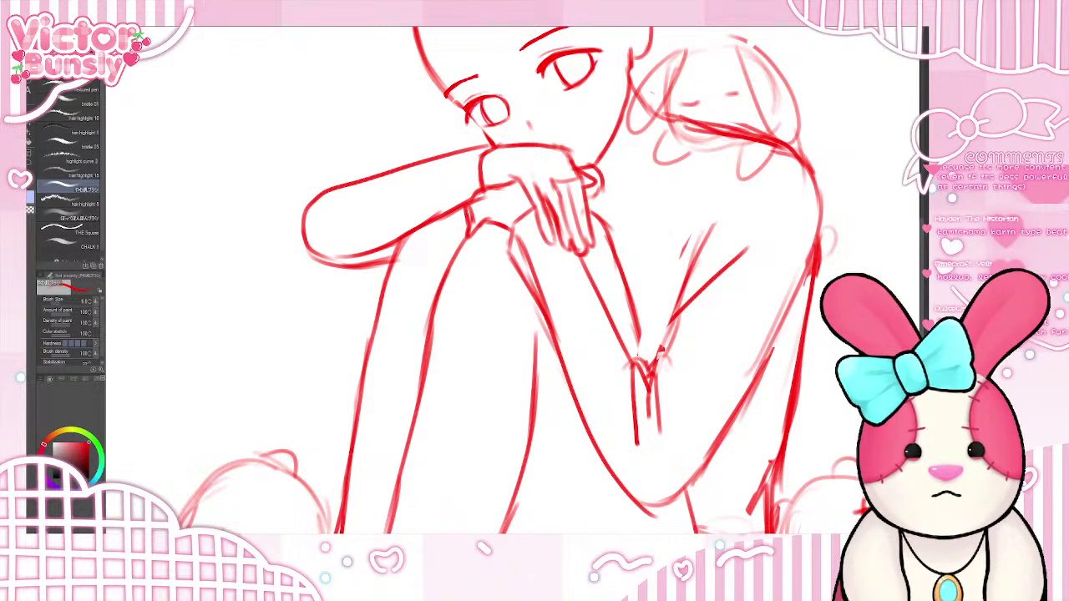
{"action": "left_click_drag", "start_coordinate": [463, 107], "coordinate": [494, 93]}
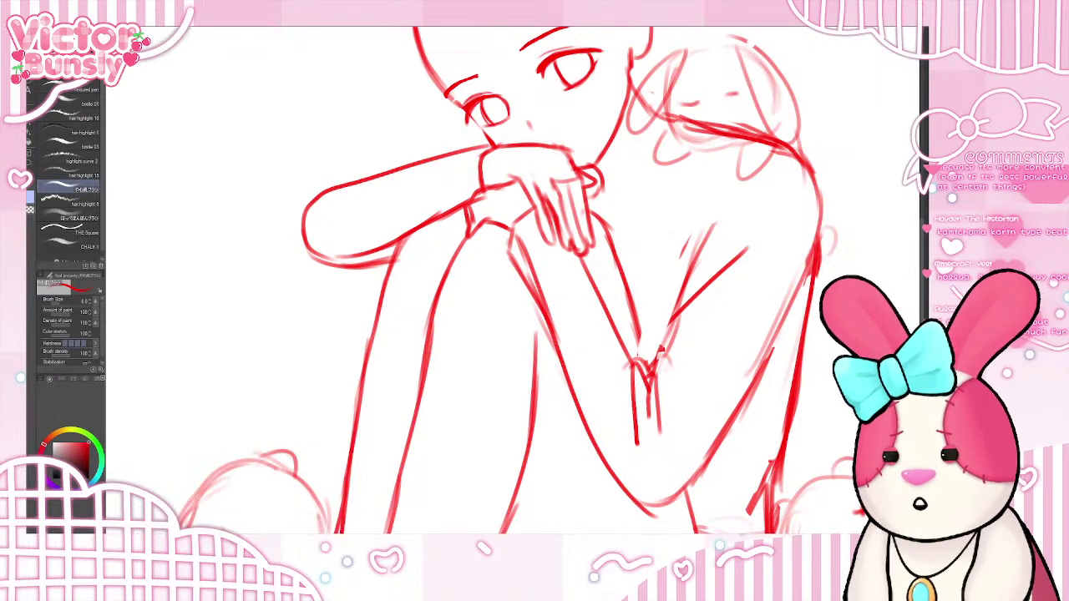
- Add short lower-lid strokes beneath the eye nearer the ear, switching to the eraser and back to the brush
{"action": "left_click_drag", "start_coordinate": [921, 225], "coordinate": [922, 197]}
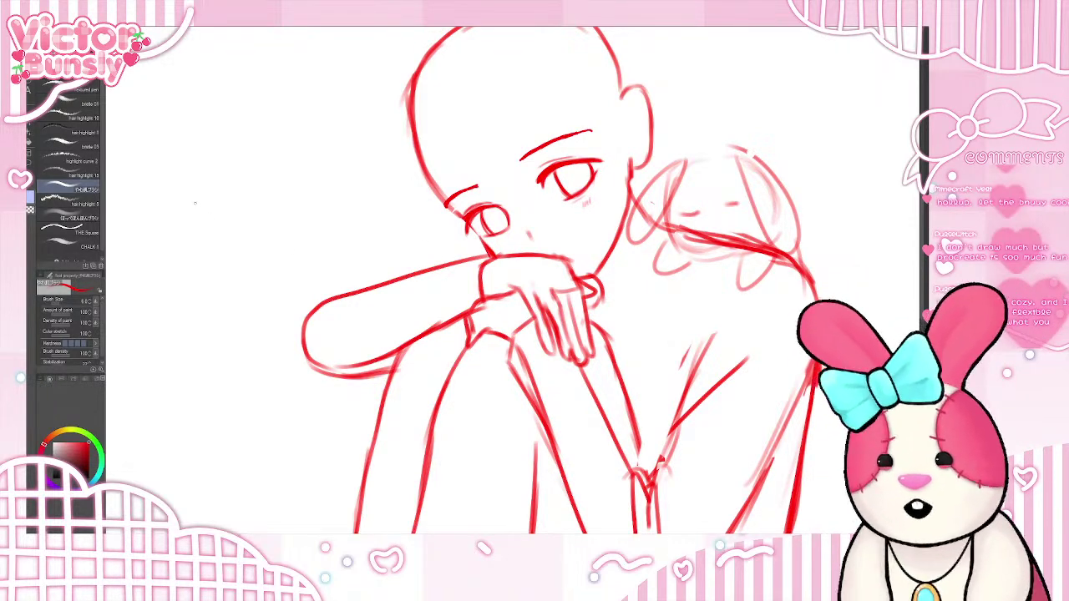
{"action": "key", "text": "e"}
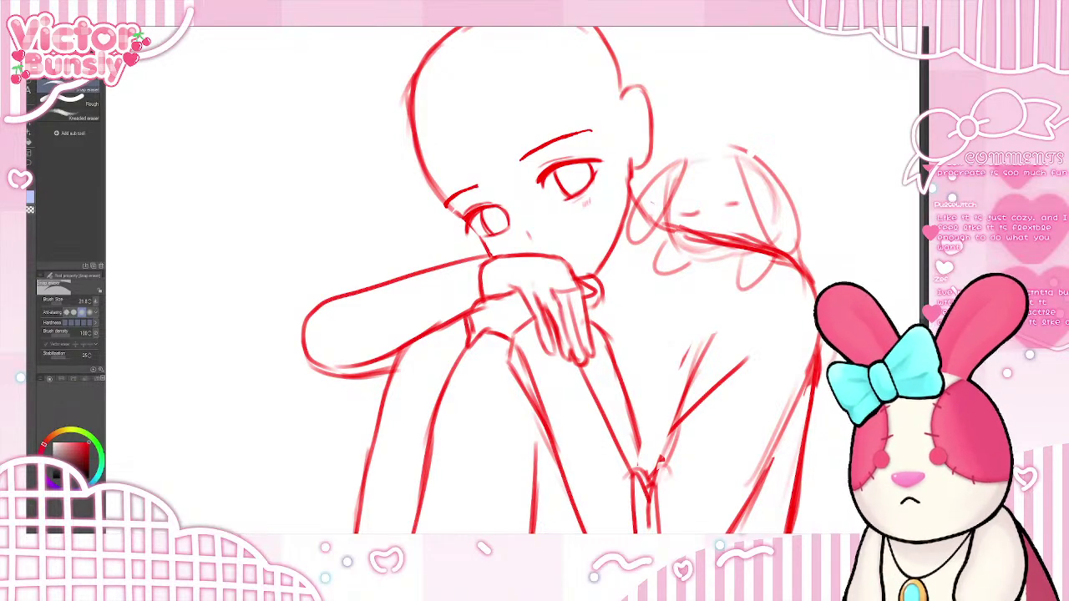
{"action": "left_click", "coordinate": [30, 123]}
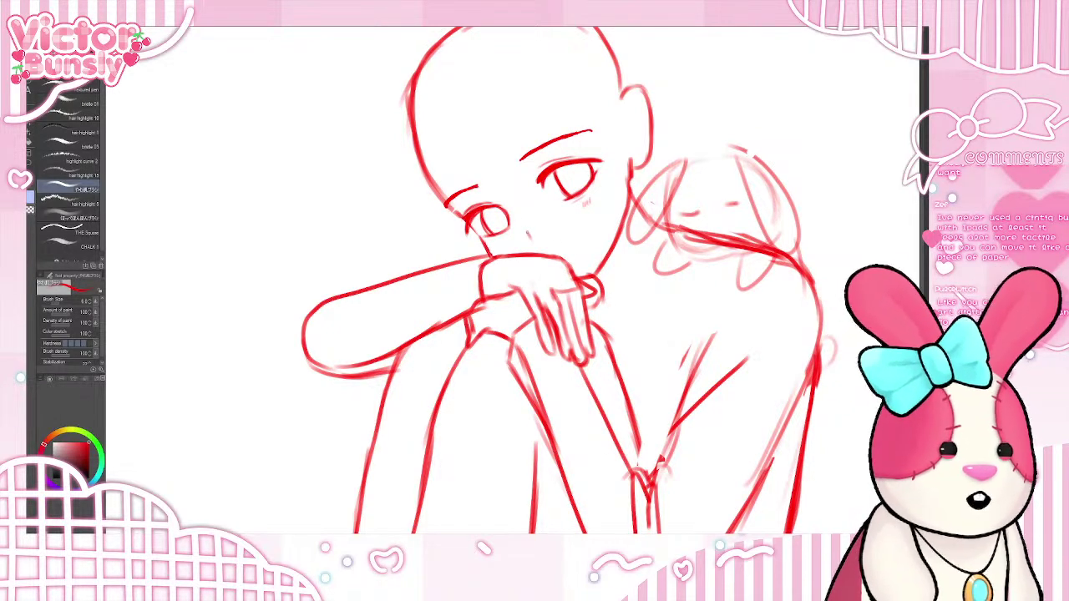
- Darken the nose line and add short strokes beneath the eye farther from the ear
{"action": "left_click_drag", "start_coordinate": [521, 219], "coordinate": [534, 243]}
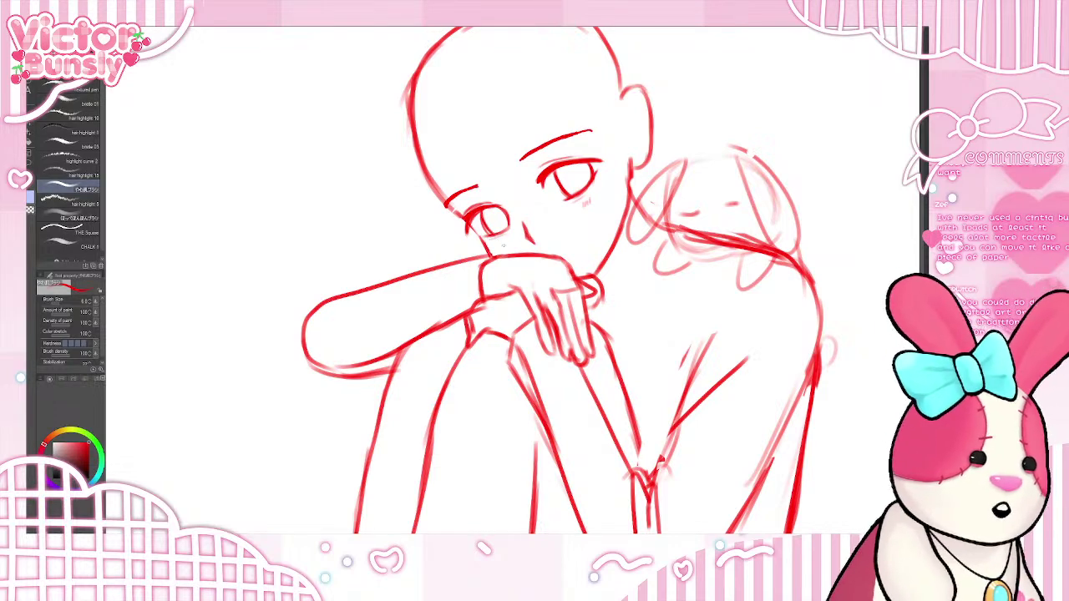
{"action": "left_click_drag", "start_coordinate": [499, 249], "coordinate": [510, 241]}
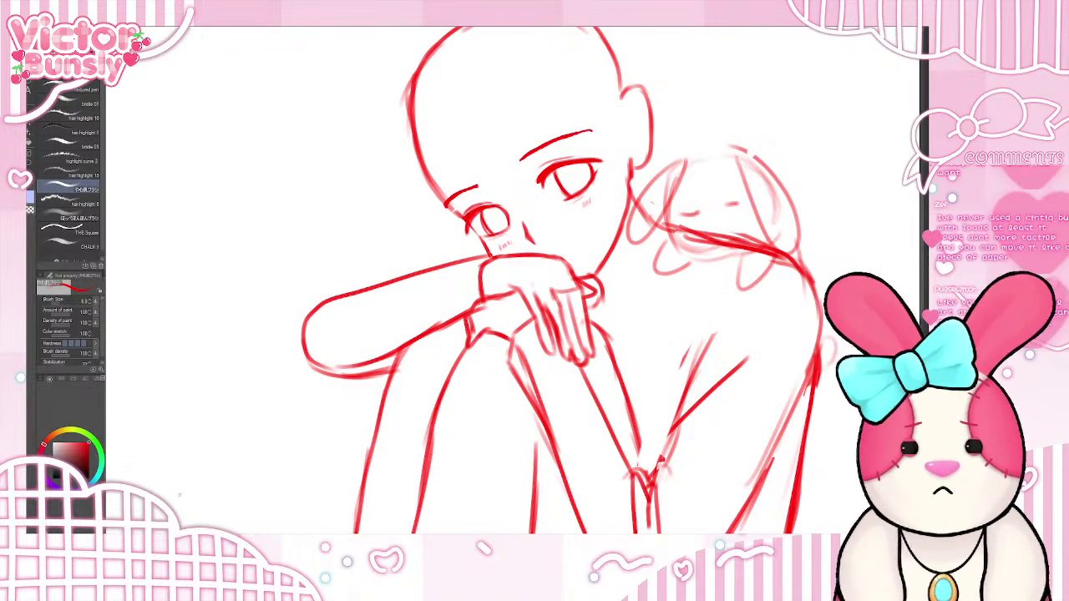
- Sketch light bangs parting over the forehead, with strands sweeping across the ear and down beside the cheek and neck
{"action": "key", "text": "ctrl+minus"}
{"action": "key", "text": "ctrl+minus"}
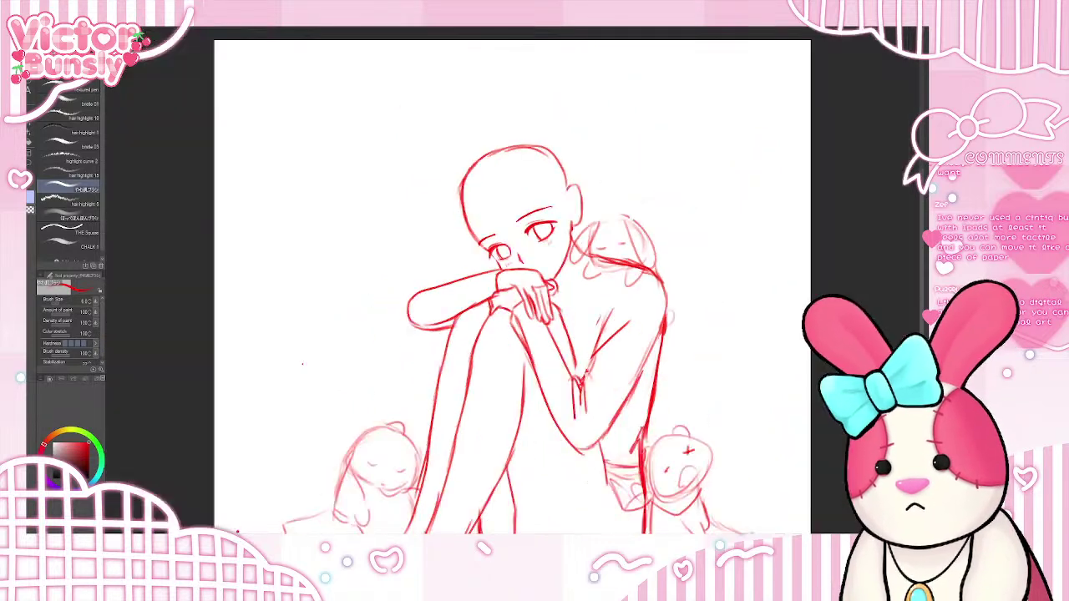
{"action": "scroll", "coordinate": [592, 131], "scroll_direction": "down", "scroll_amount": 3}
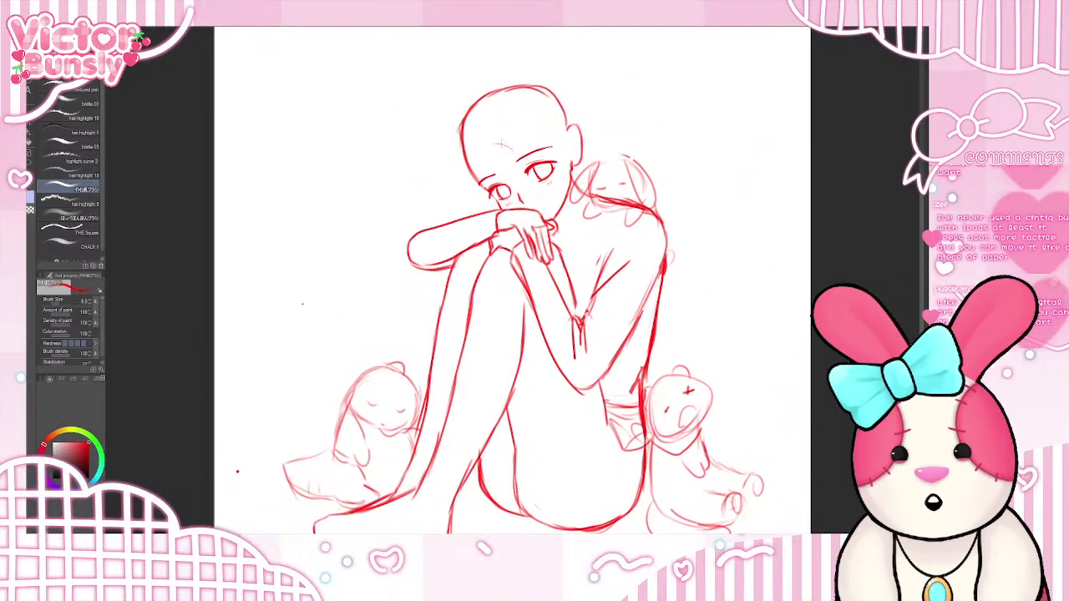
{"action": "mouse_move", "coordinate": [499, 142]}
{"action": "left_mouse_down"}
{"action": "mouse_move", "coordinate": [525, 192]}
{"action": "mouse_move", "coordinate": [516, 198]}
{"action": "left_mouse_up"}
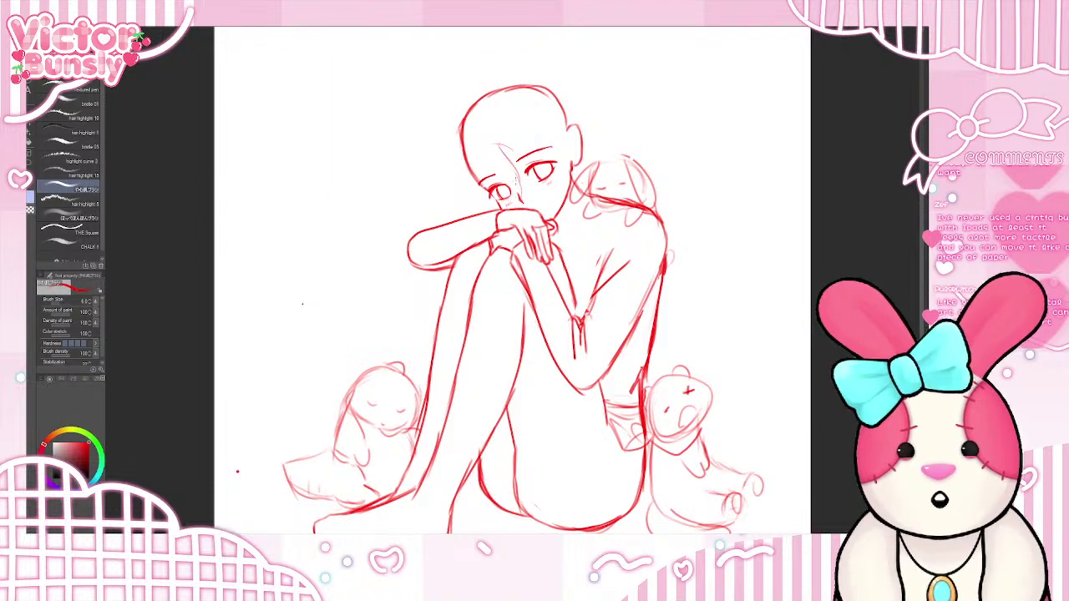
{"action": "key", "text": "ctrl+z"}
{"action": "mouse_move", "coordinate": [500, 147]}
{"action": "left_mouse_down"}
{"action": "mouse_move", "coordinate": [516, 202]}
{"action": "mouse_move", "coordinate": [506, 179]}
{"action": "left_mouse_up"}
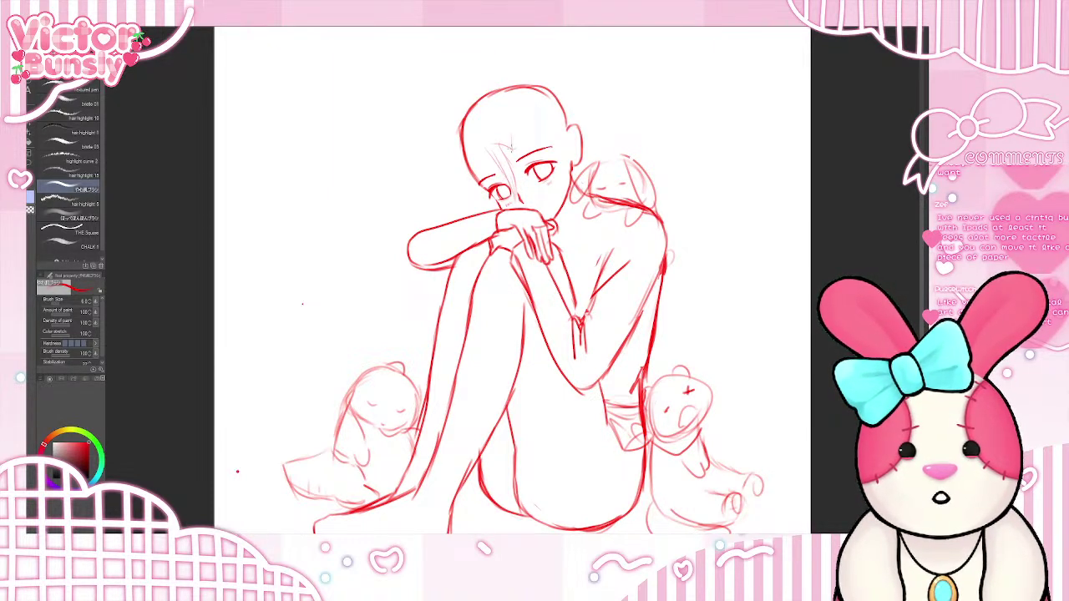
{"action": "mouse_move", "coordinate": [512, 131]}
{"action": "left_mouse_down"}
{"action": "mouse_move", "coordinate": [568, 154]}
{"action": "mouse_move", "coordinate": [576, 116]}
{"action": "mouse_move", "coordinate": [565, 179]}
{"action": "mouse_move", "coordinate": [581, 224]}
{"action": "left_mouse_up"}
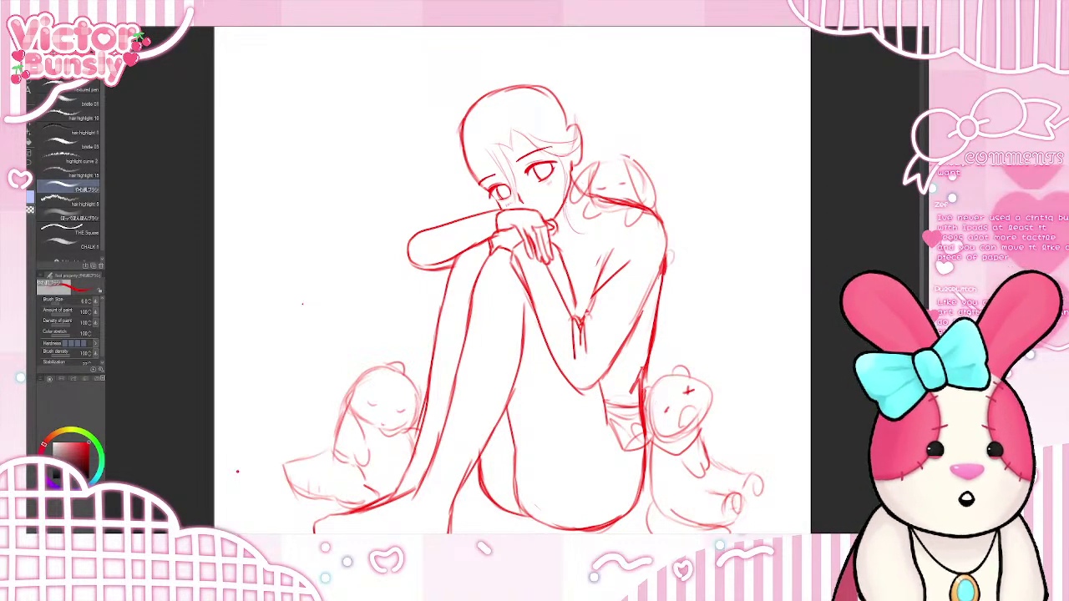
{"action": "left_click_drag", "start_coordinate": [570, 159], "coordinate": [586, 234]}
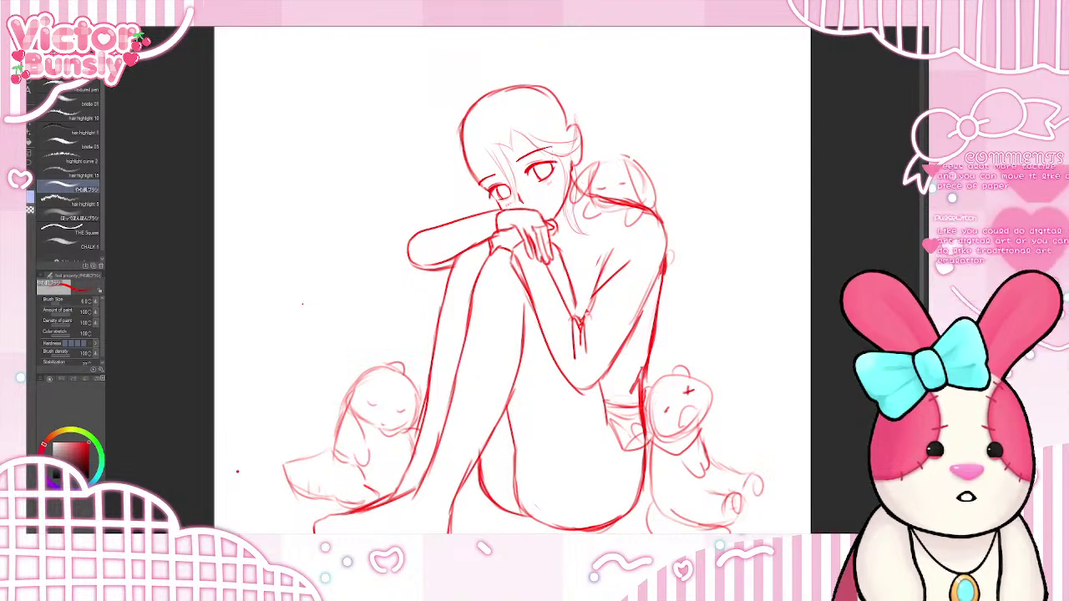
{"action": "left_click_drag", "start_coordinate": [554, 197], "coordinate": [564, 174]}
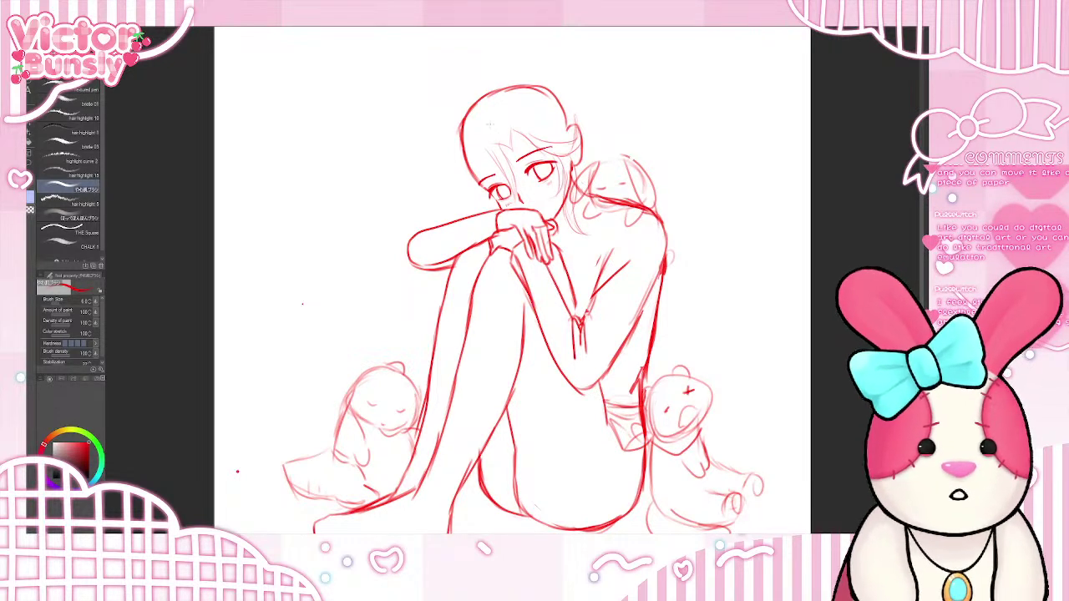
- Sketch light hair strands hanging beside the far side of the face, ending in pointed tips above the forearm
{"action": "mouse_move", "coordinate": [490, 125]}
{"action": "left_mouse_down"}
{"action": "mouse_move", "coordinate": [464, 140]}
{"action": "mouse_move", "coordinate": [481, 204]}
{"action": "left_mouse_up"}
{"action": "mouse_move", "coordinate": [450, 136]}
{"action": "left_mouse_down"}
{"action": "mouse_move", "coordinate": [456, 194]}
{"action": "mouse_move", "coordinate": [436, 209]}
{"action": "left_mouse_up"}
{"action": "left_click_drag", "start_coordinate": [469, 182], "coordinate": [459, 218]}
{"action": "left_click_drag", "start_coordinate": [468, 205], "coordinate": [454, 219]}
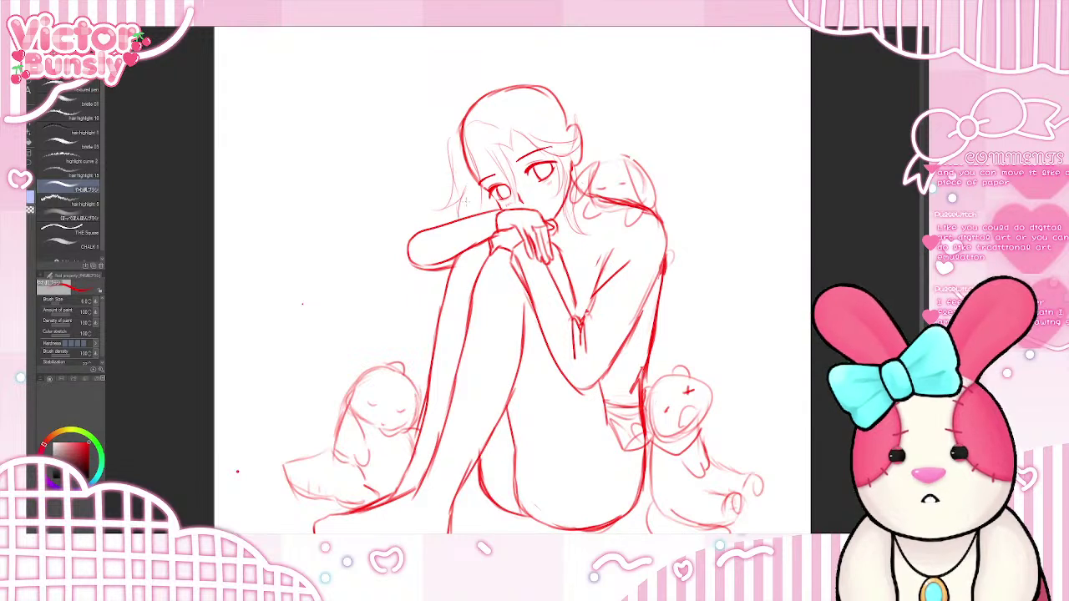
- Sketch the hair's crown arching above the head with flicked ends at the back, and add a curled lock over the shoulder
{"action": "mouse_move", "coordinate": [455, 125]}
{"action": "left_mouse_down"}
{"action": "mouse_move", "coordinate": [445, 139]}
{"action": "mouse_move", "coordinate": [475, 93]}
{"action": "mouse_move", "coordinate": [508, 69]}
{"action": "left_mouse_up"}
{"action": "left_click_drag", "start_coordinate": [503, 74], "coordinate": [539, 69]}
{"action": "key", "text": "ctrl+z"}
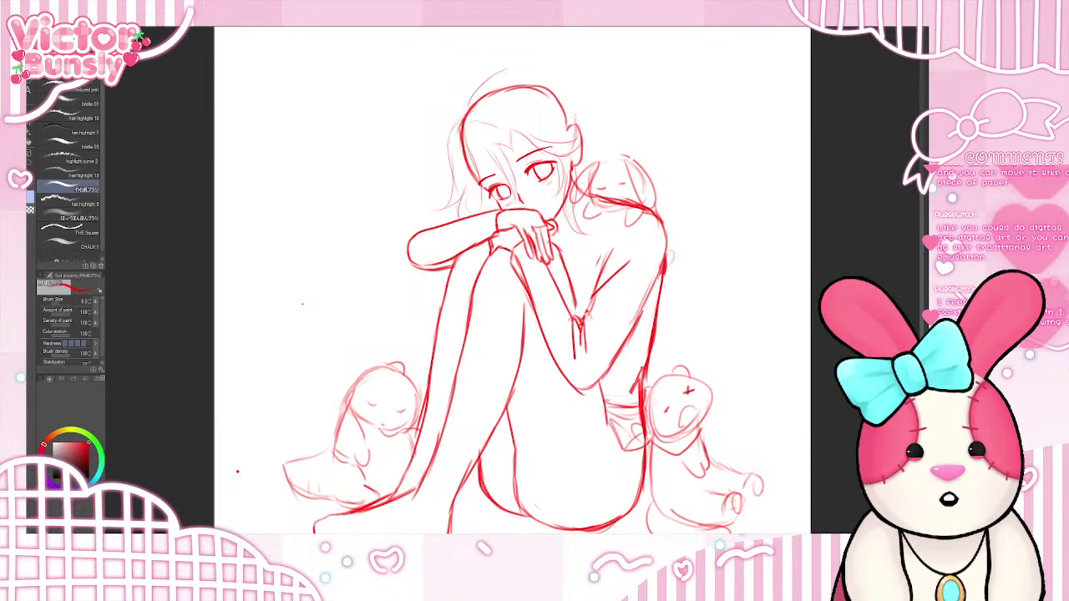
{"action": "key", "text": "ctrl+z"}
{"action": "mouse_move", "coordinate": [478, 88]}
{"action": "left_mouse_down"}
{"action": "mouse_move", "coordinate": [507, 73]}
{"action": "mouse_move", "coordinate": [613, 107]}
{"action": "left_mouse_up"}
{"action": "left_click_drag", "start_coordinate": [594, 118], "coordinate": [635, 159]}
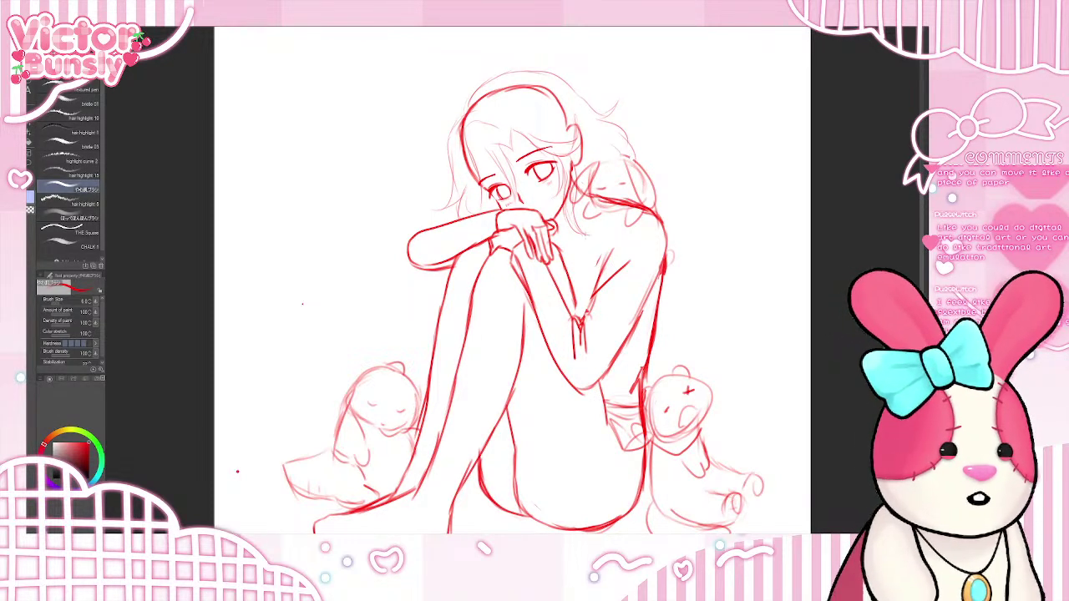
{"action": "mouse_move", "coordinate": [576, 264]}
{"action": "left_mouse_down"}
{"action": "mouse_move", "coordinate": [596, 242]}
{"action": "mouse_move", "coordinate": [605, 249]}
{"action": "left_mouse_up"}
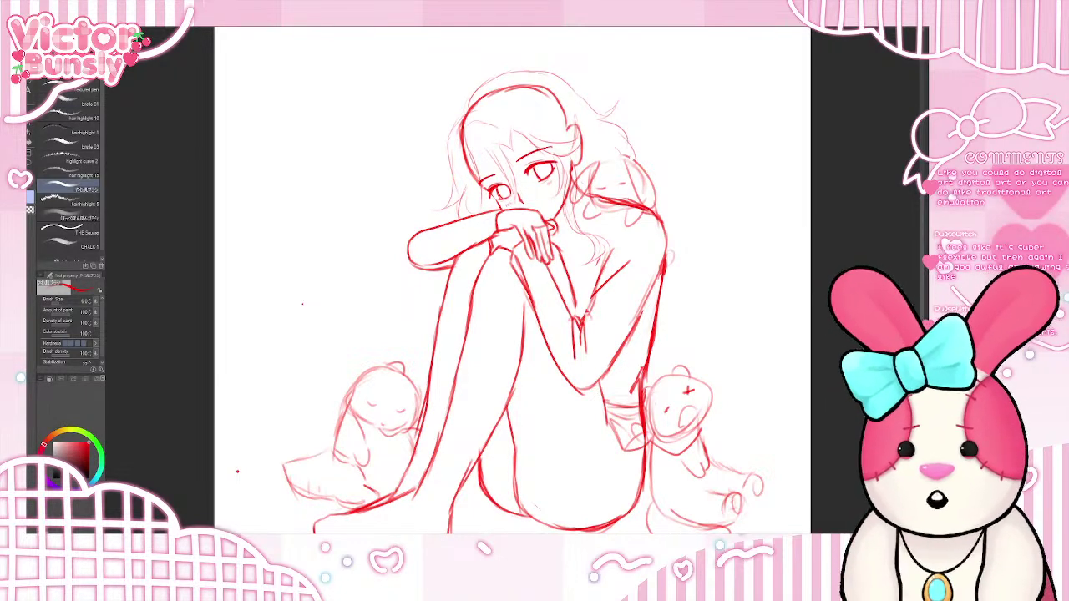
- Erase the bald head outline and ear beneath the hair, and redraw the hair's edge on the far side of the face
{"action": "key", "text": "e"}
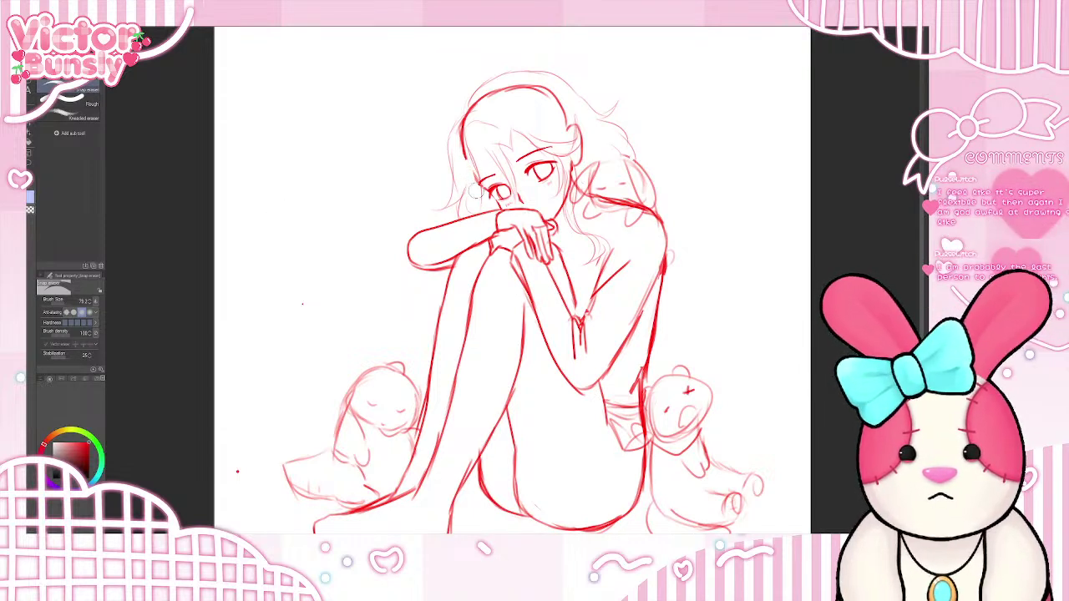
{"action": "mouse_move", "coordinate": [470, 167]}
{"action": "left_mouse_down"}
{"action": "mouse_move", "coordinate": [462, 123]}
{"action": "mouse_move", "coordinate": [458, 137]}
{"action": "mouse_move", "coordinate": [476, 104]}
{"action": "mouse_move", "coordinate": [508, 83]}
{"action": "mouse_move", "coordinate": [549, 96]}
{"action": "mouse_move", "coordinate": [575, 134]}
{"action": "mouse_move", "coordinate": [578, 167]}
{"action": "mouse_move", "coordinate": [557, 187]}
{"action": "mouse_move", "coordinate": [568, 174]}
{"action": "mouse_move", "coordinate": [569, 197]}
{"action": "mouse_move", "coordinate": [569, 171]}
{"action": "mouse_move", "coordinate": [567, 206]}
{"action": "mouse_move", "coordinate": [569, 182]}
{"action": "left_mouse_up"}
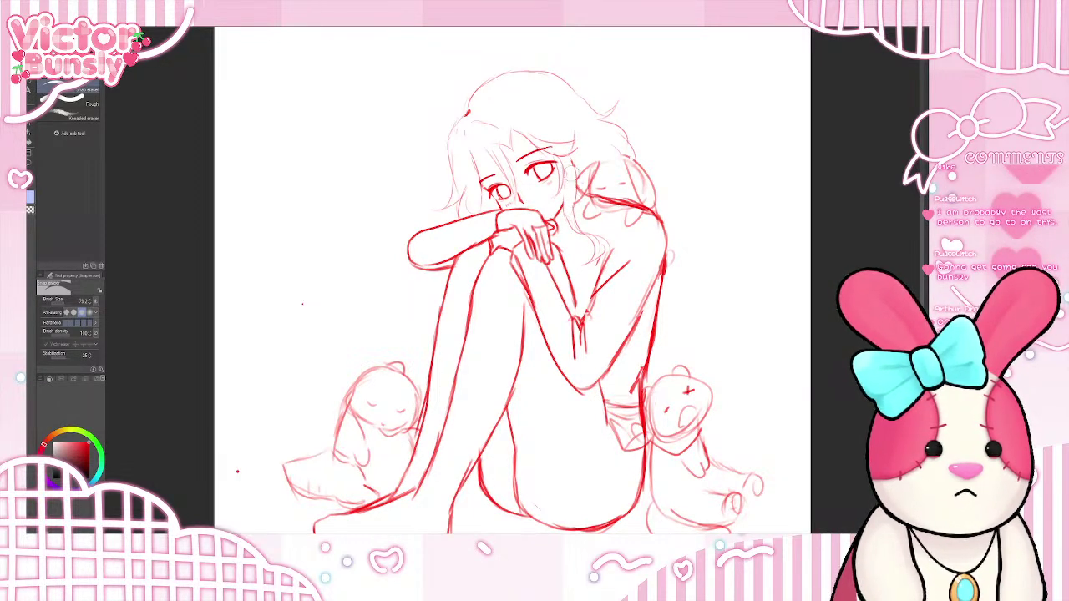
{"action": "mouse_move", "coordinate": [471, 125]}
{"action": "left_mouse_down"}
{"action": "mouse_move", "coordinate": [469, 110]}
{"action": "mouse_move", "coordinate": [446, 145]}
{"action": "left_mouse_up"}
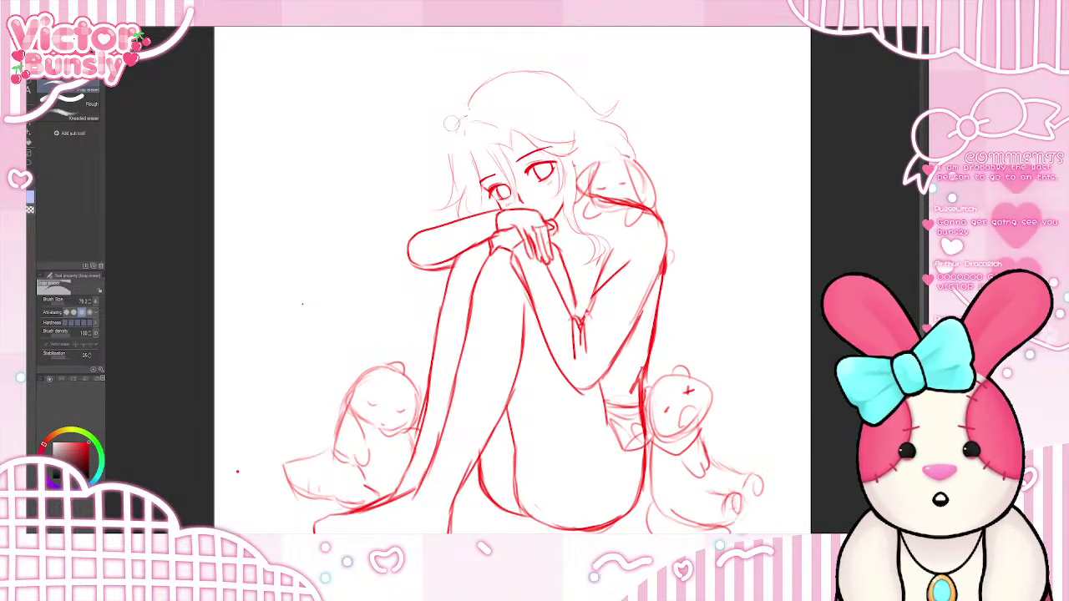
{"action": "key", "text": "b"}
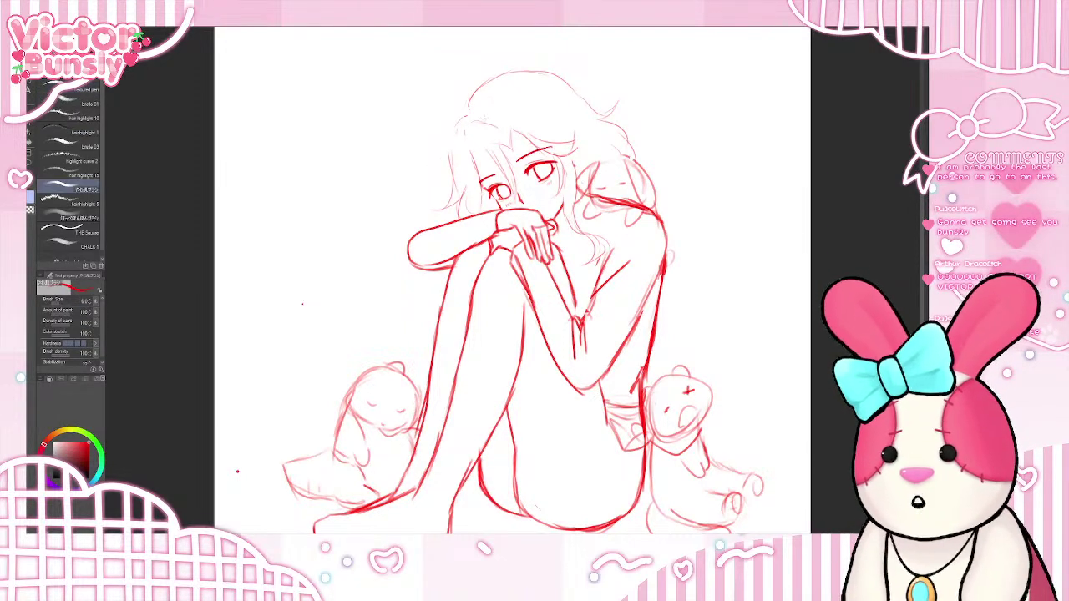
{"action": "left_click_drag", "start_coordinate": [459, 118], "coordinate": [450, 185]}
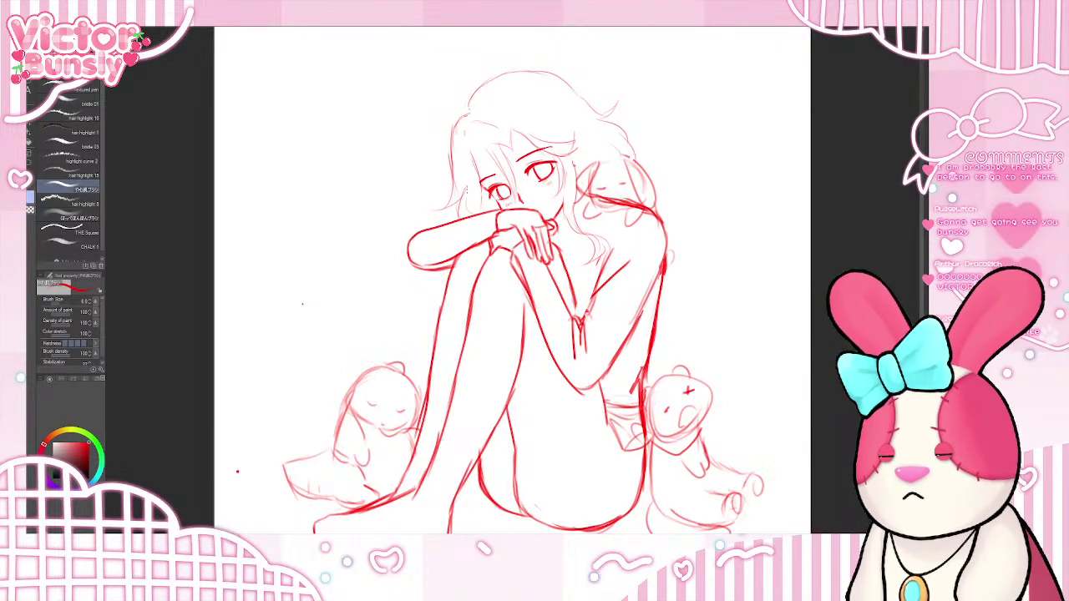
- Add fine strands beside the far eye, behind the ear and along the neck to fill out the hair
{"action": "mouse_move", "coordinate": [498, 158]}
{"action": "left_mouse_down"}
{"action": "mouse_move", "coordinate": [489, 207]}
{"action": "mouse_move", "coordinate": [469, 223]}
{"action": "mouse_move", "coordinate": [468, 211]}
{"action": "mouse_move", "coordinate": [491, 211]}
{"action": "left_mouse_up"}
{"action": "left_click_drag", "start_coordinate": [476, 151], "coordinate": [468, 162]}
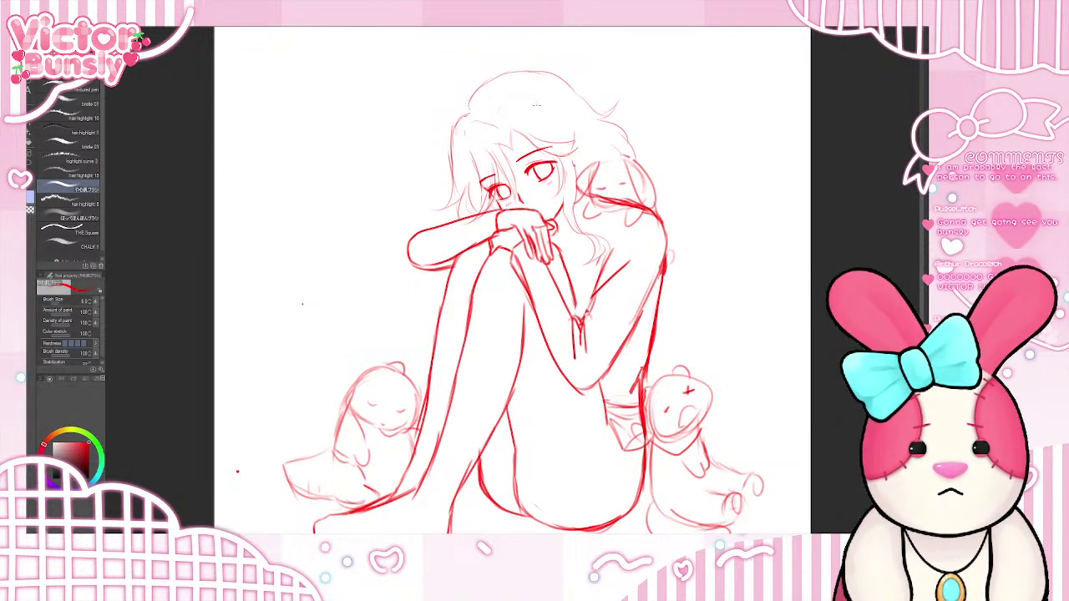
{"action": "left_click_drag", "start_coordinate": [582, 133], "coordinate": [605, 164]}
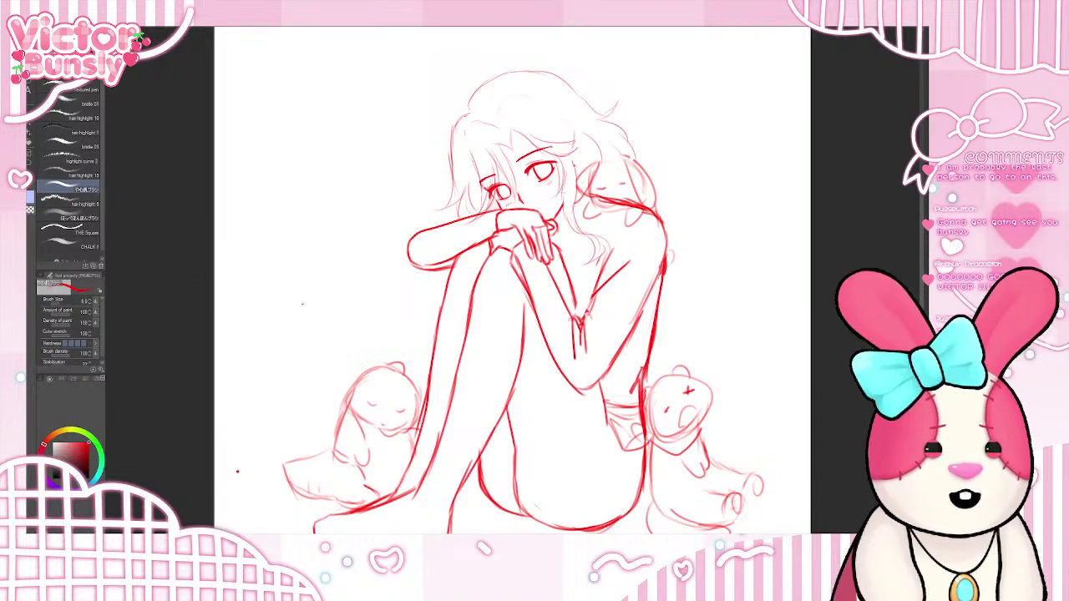
{"action": "left_click_drag", "start_coordinate": [562, 192], "coordinate": [563, 222]}
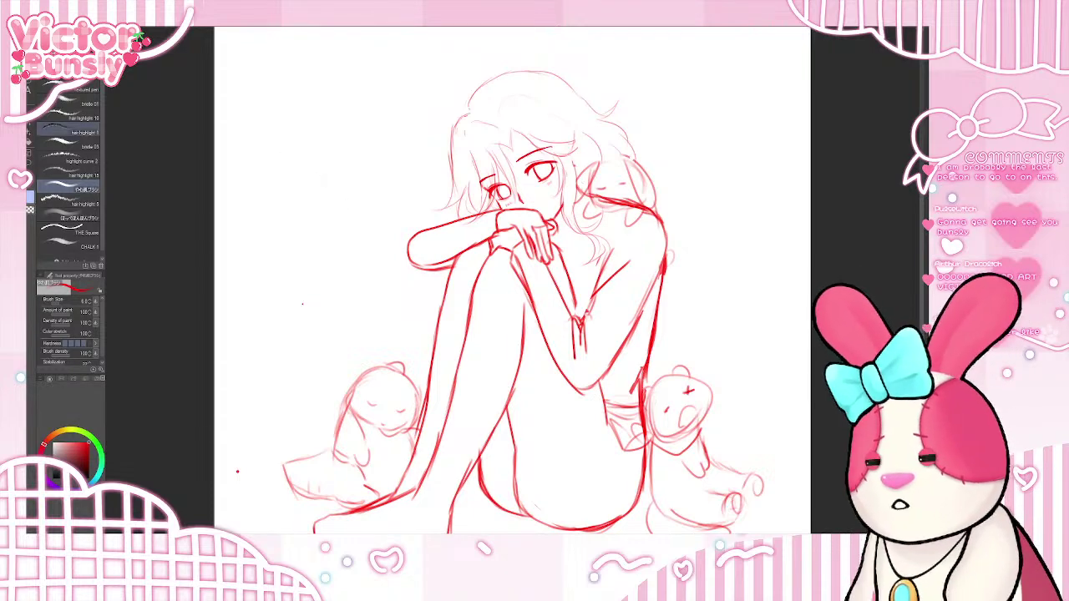
{"action": "key", "text": "e"}
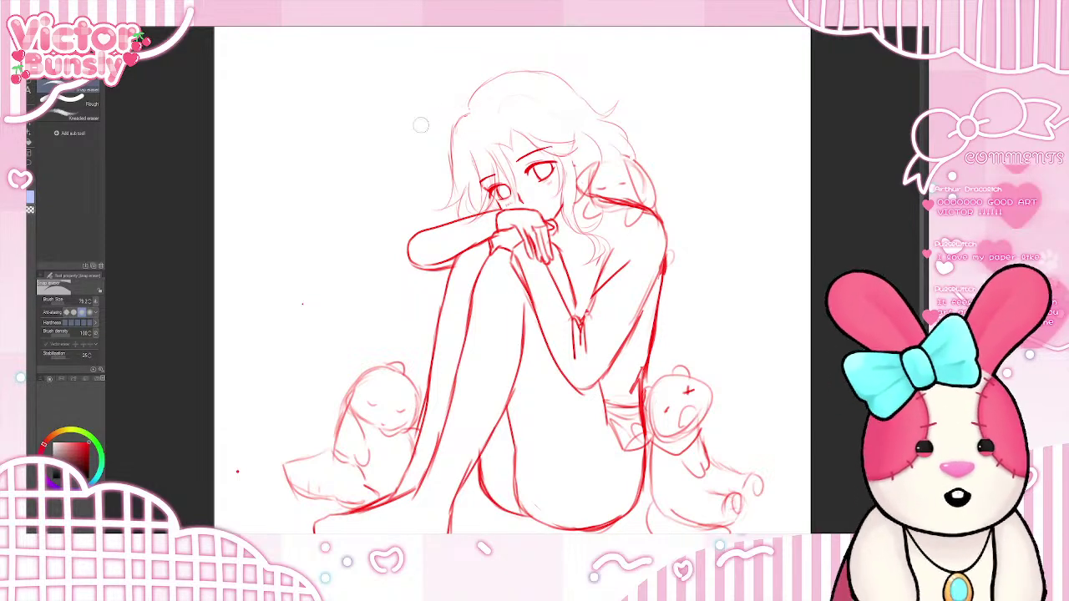
{"action": "key", "text": "b"}
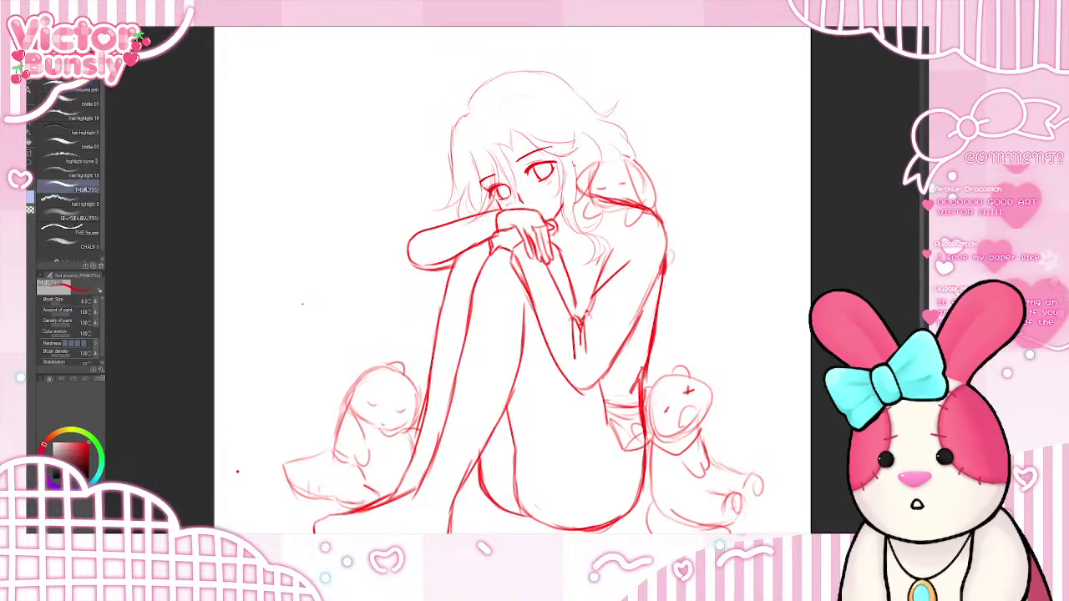
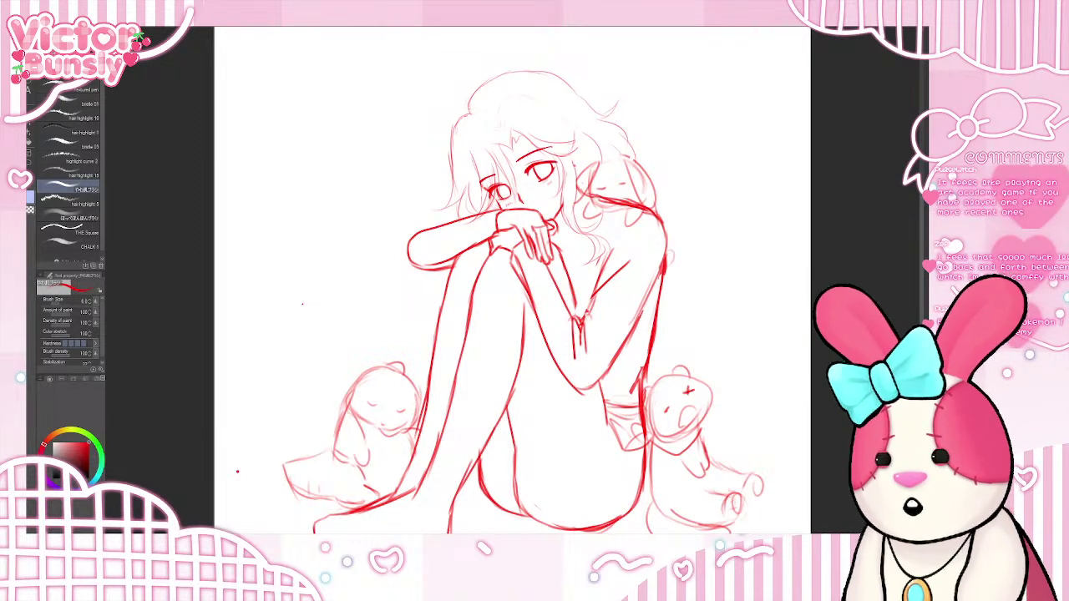
- Erase the faint crown outline and redraw the hair's outer contour in bolder strokes from the face side over the head
{"action": "key", "text": "e"}
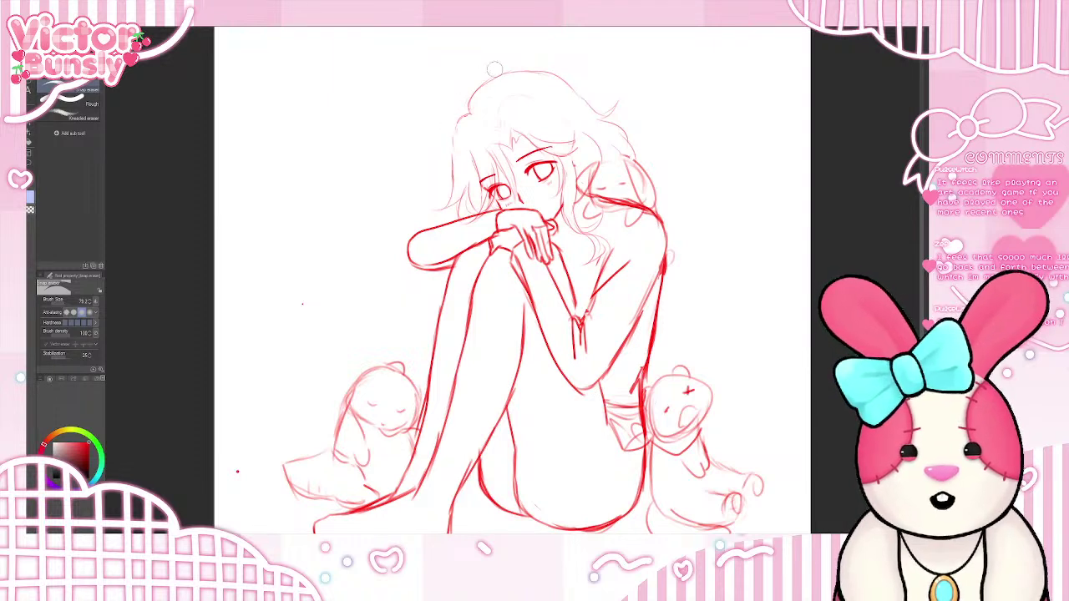
{"action": "mouse_move", "coordinate": [481, 87]}
{"action": "left_mouse_down"}
{"action": "mouse_move", "coordinate": [554, 75]}
{"action": "mouse_move", "coordinate": [467, 83]}
{"action": "mouse_move", "coordinate": [568, 78]}
{"action": "mouse_move", "coordinate": [536, 64]}
{"action": "mouse_move", "coordinate": [607, 108]}
{"action": "left_mouse_up"}
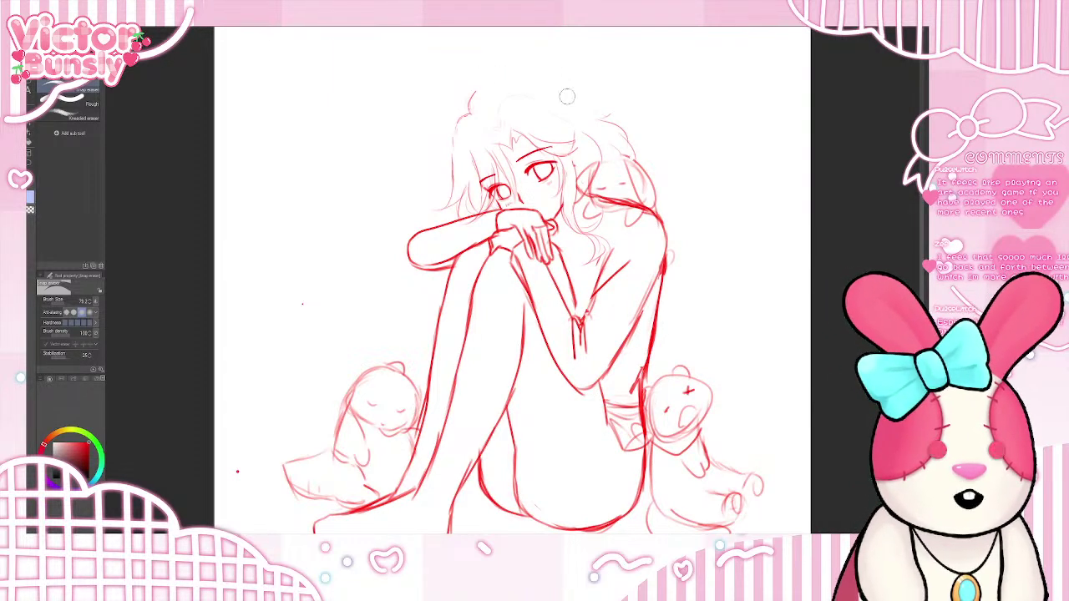
{"action": "key", "text": "b"}
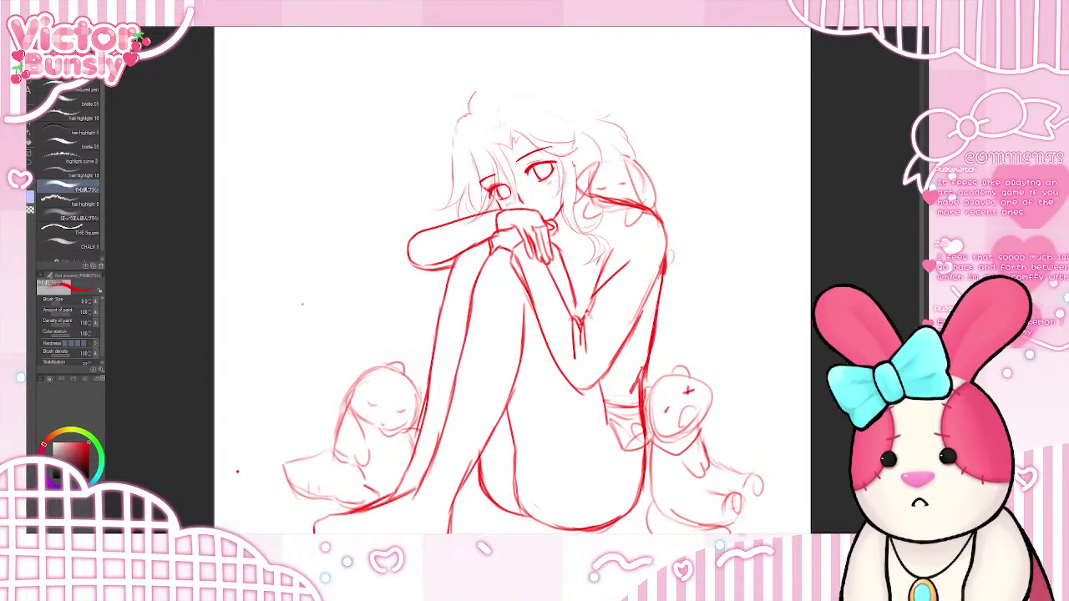
{"action": "left_click_drag", "start_coordinate": [466, 114], "coordinate": [445, 210]}
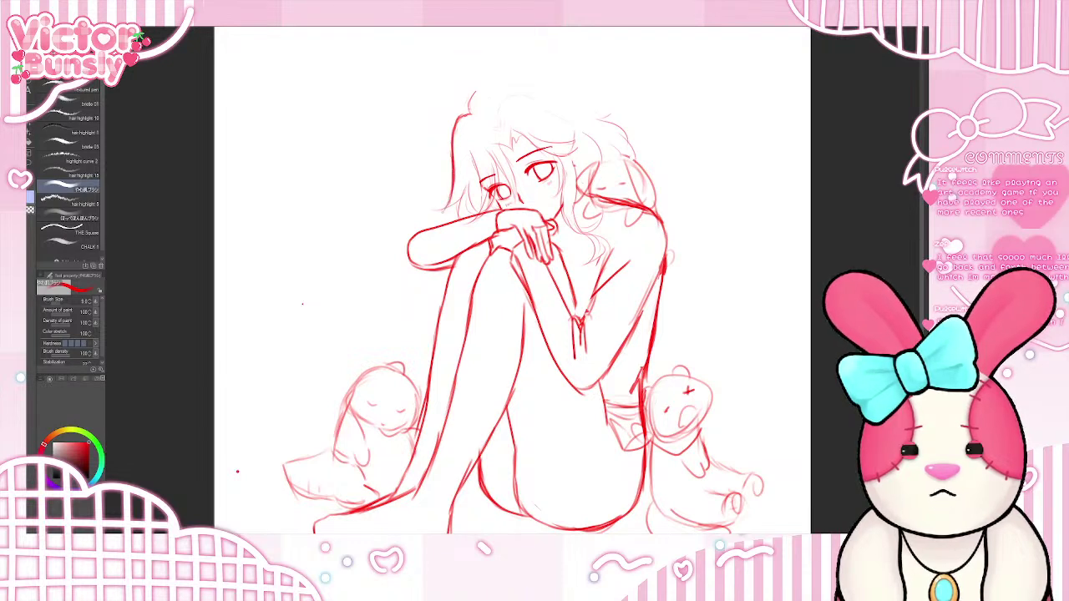
{"action": "mouse_move", "coordinate": [471, 113]}
{"action": "left_mouse_down"}
{"action": "mouse_move", "coordinate": [476, 89]}
{"action": "mouse_move", "coordinate": [526, 74]}
{"action": "mouse_move", "coordinate": [622, 110]}
{"action": "left_mouse_up"}
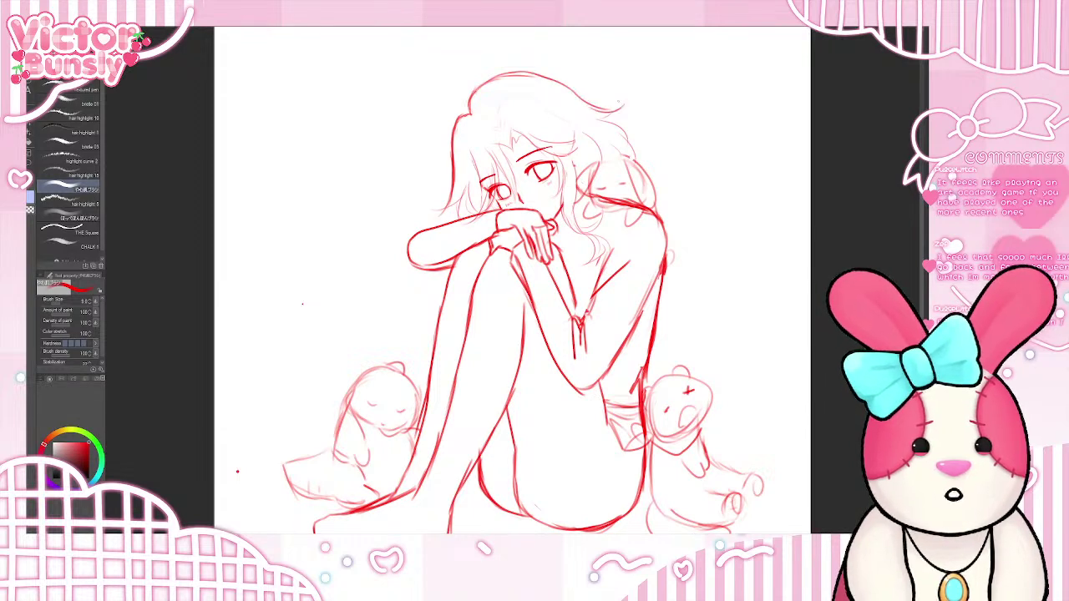
- Redraw the back of the hair contour sweeping down toward the shoulder plush, and flick out the hair tips above the forearm
{"action": "key", "text": "ctrl+z"}
{"action": "key", "text": "ctrl+z"}
{"action": "key", "text": "ctrl+z"}
{"action": "key", "text": "ctrl+z"}
{"action": "key", "text": "ctrl+z"}
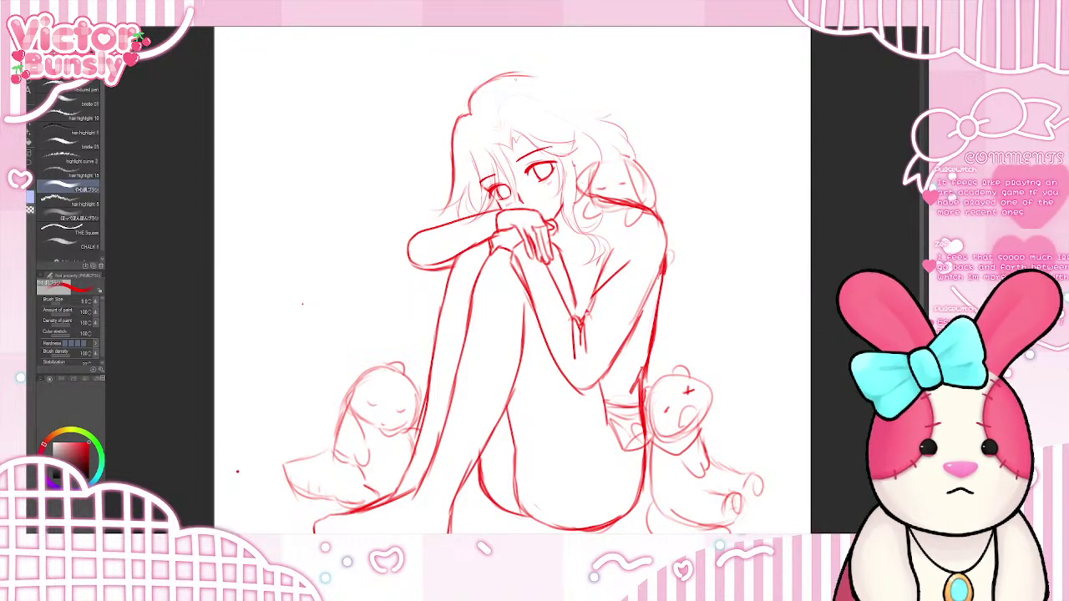
{"action": "mouse_move", "coordinate": [493, 80]}
{"action": "left_mouse_down"}
{"action": "mouse_move", "coordinate": [539, 74]}
{"action": "mouse_move", "coordinate": [597, 115]}
{"action": "mouse_move", "coordinate": [623, 95]}
{"action": "mouse_move", "coordinate": [601, 121]}
{"action": "mouse_move", "coordinate": [669, 188]}
{"action": "left_mouse_up"}
{"action": "key", "text": "ctrl+z"}
{"action": "key", "text": "ctrl+z"}
{"action": "key", "text": "ctrl+z"}
{"action": "key", "text": "ctrl+z"}
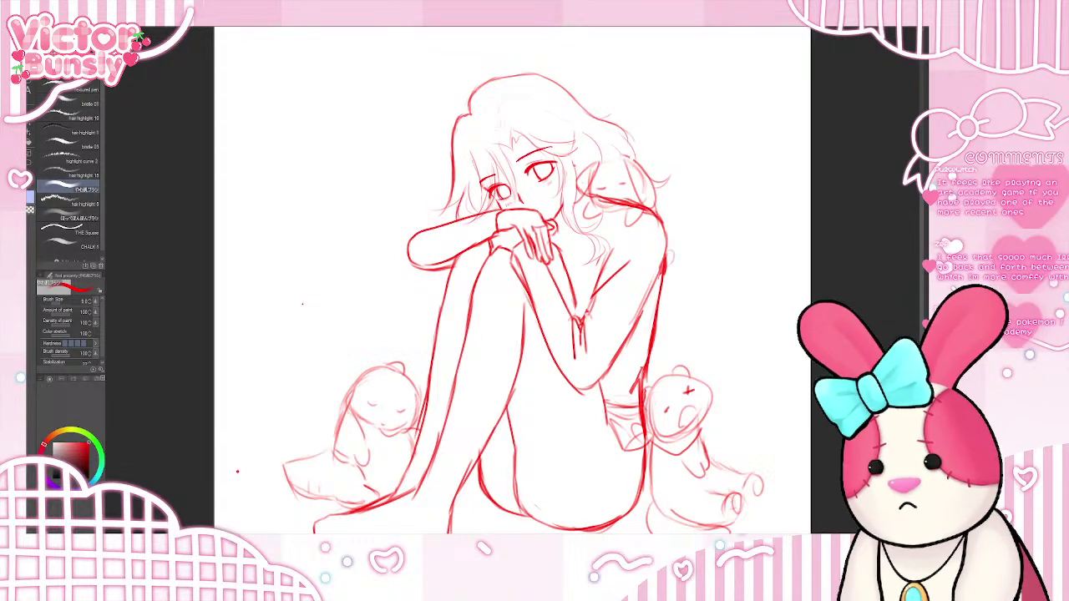
{"action": "mouse_move", "coordinate": [457, 201]}
{"action": "left_mouse_down"}
{"action": "mouse_move", "coordinate": [428, 211]}
{"action": "mouse_move", "coordinate": [455, 219]}
{"action": "mouse_move", "coordinate": [433, 213]}
{"action": "left_mouse_up"}
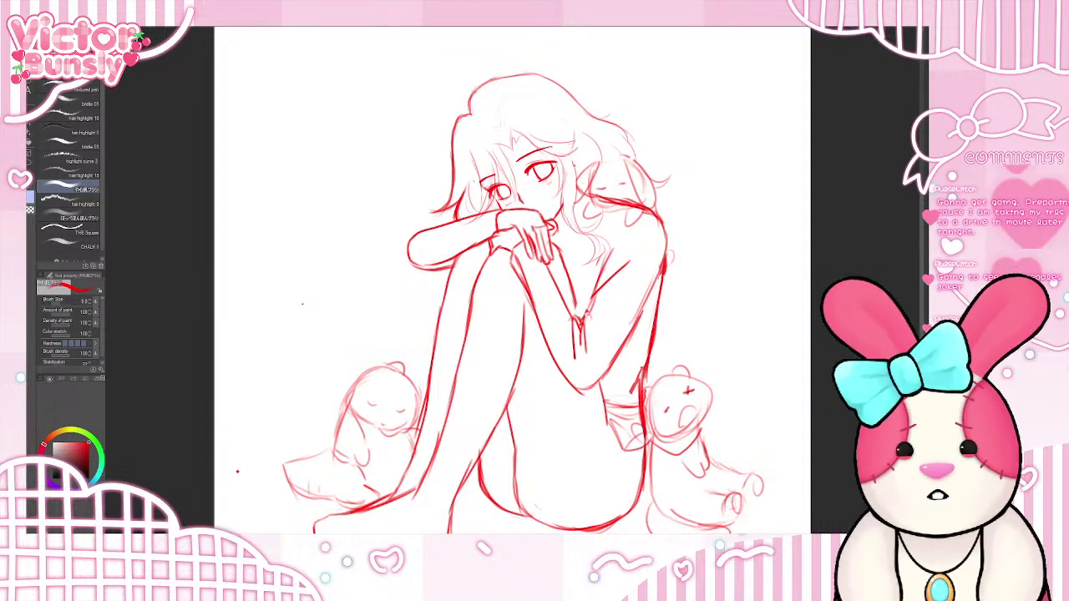
- Clean up the lines crossing the plush on the figure's shoulder with the eraser and redraw its small sleeping face
{"action": "key", "text": "e"}
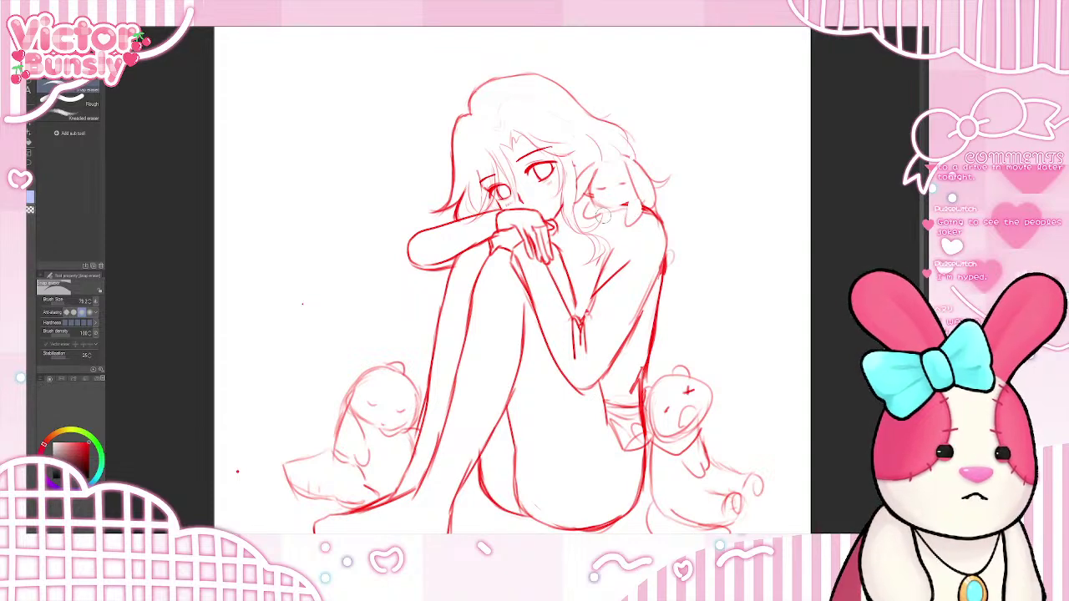
{"action": "left_click", "coordinate": [30, 74]}
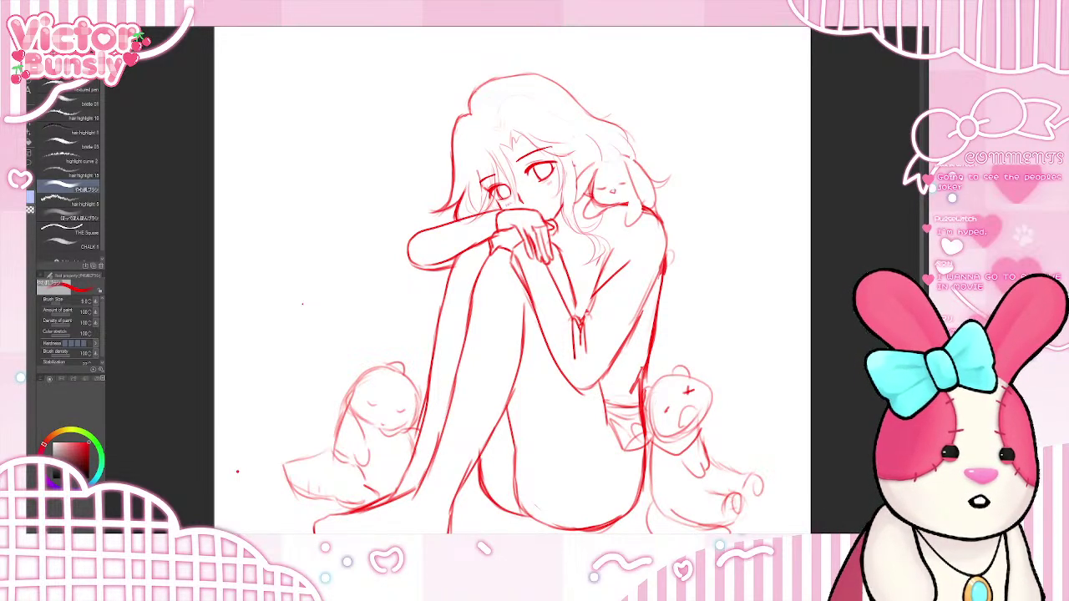
{"action": "key", "text": "ctrl+z"}
{"action": "key", "text": "ctrl+z"}
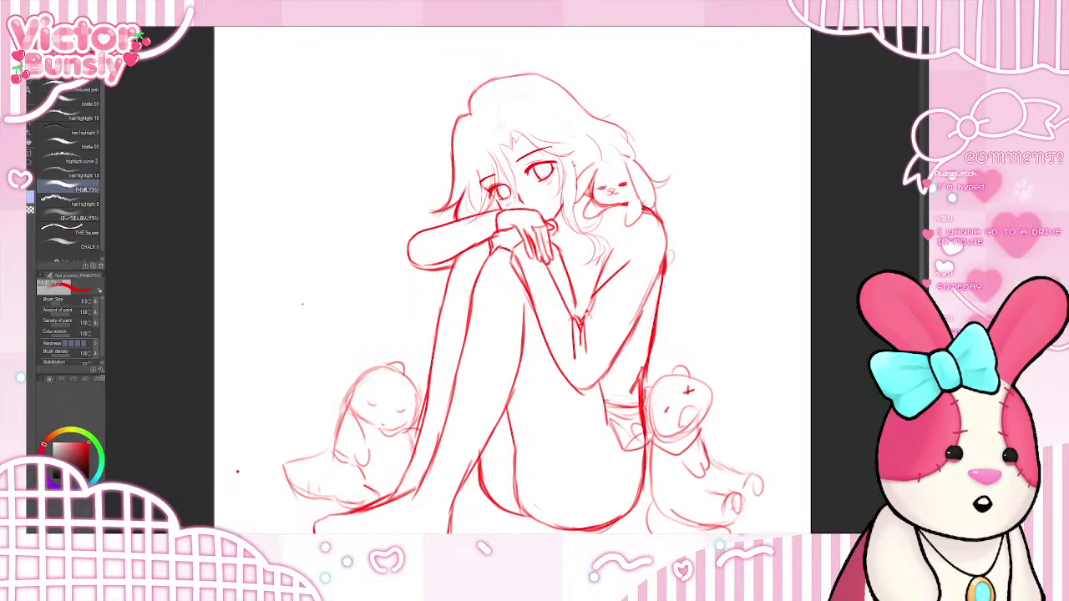
- Redraw the lines of the shoulder plush's ear and the top of its head, undoing the first stroke
{"action": "left_click_drag", "start_coordinate": [609, 161], "coordinate": [596, 197]}
{"action": "key", "text": "ctrl+z"}
{"action": "left_click_drag", "start_coordinate": [612, 162], "coordinate": [635, 189]}
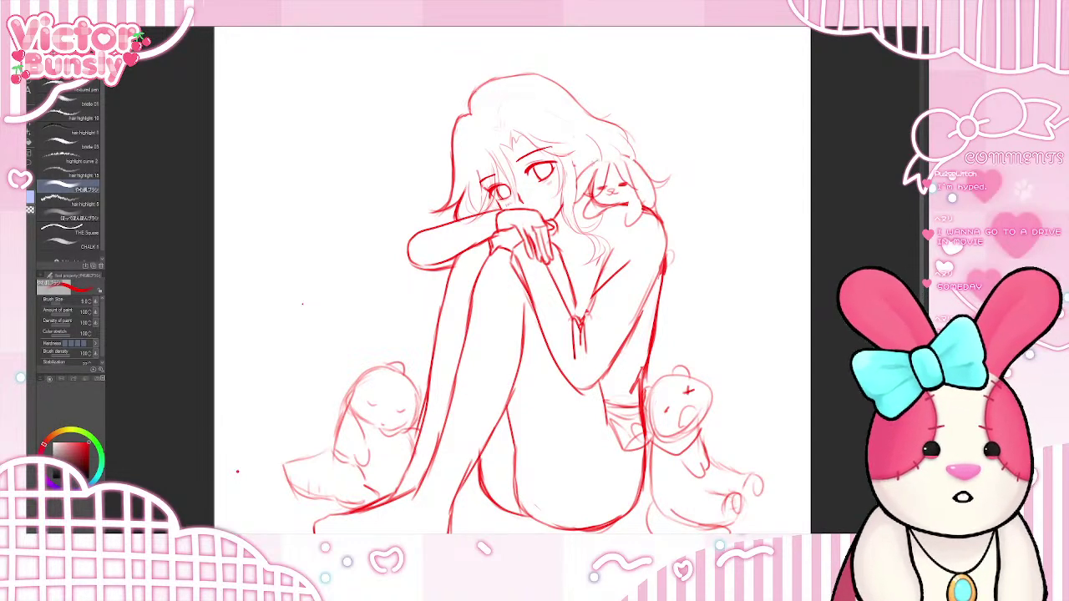
{"action": "left_click_drag", "start_coordinate": [608, 162], "coordinate": [629, 156]}
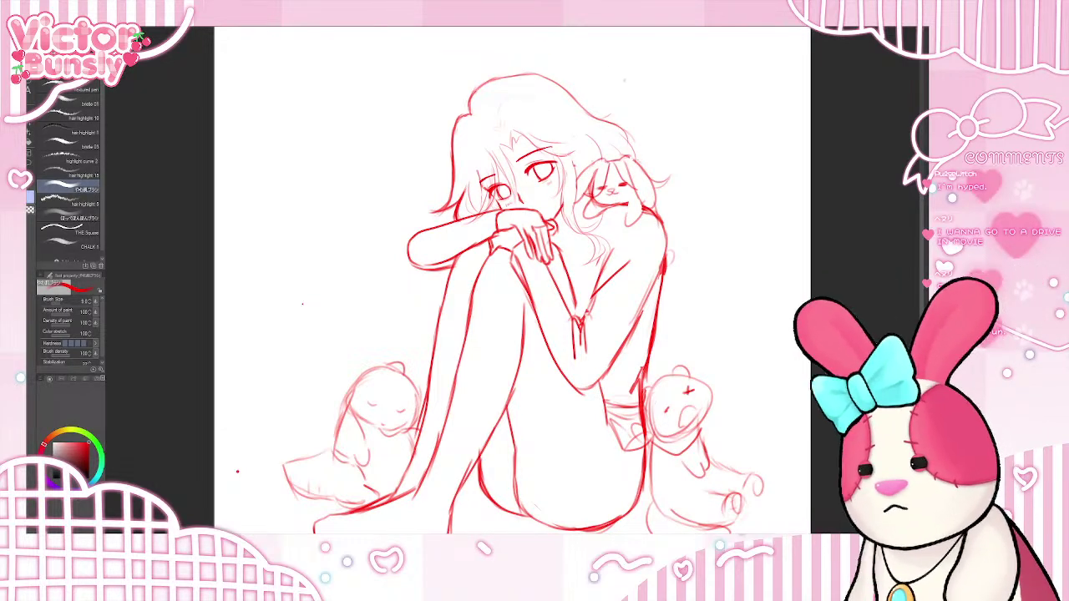
- Sketch a curved parting lock below the crown and front strands, and erase the stray lines crossing the far eye and fringe
{"action": "mouse_move", "coordinate": [501, 116]}
{"action": "left_mouse_down"}
{"action": "mouse_move", "coordinate": [525, 97]}
{"action": "mouse_move", "coordinate": [582, 138]}
{"action": "left_mouse_up"}
{"action": "mouse_move", "coordinate": [465, 139]}
{"action": "left_mouse_down"}
{"action": "mouse_move", "coordinate": [472, 214]}
{"action": "mouse_move", "coordinate": [477, 201]}
{"action": "left_mouse_up"}
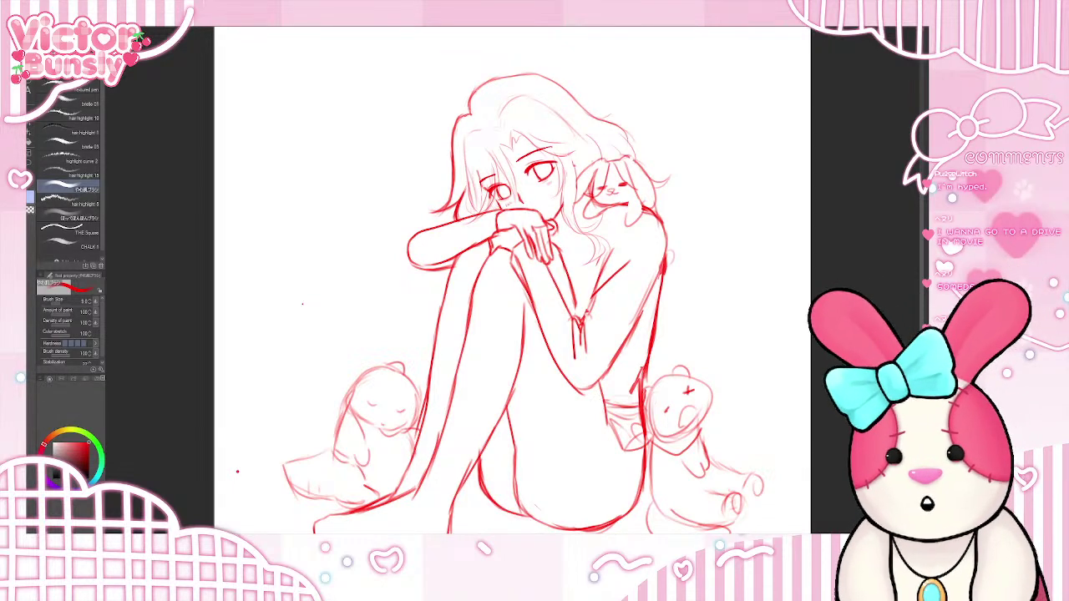
{"action": "key", "text": "e"}
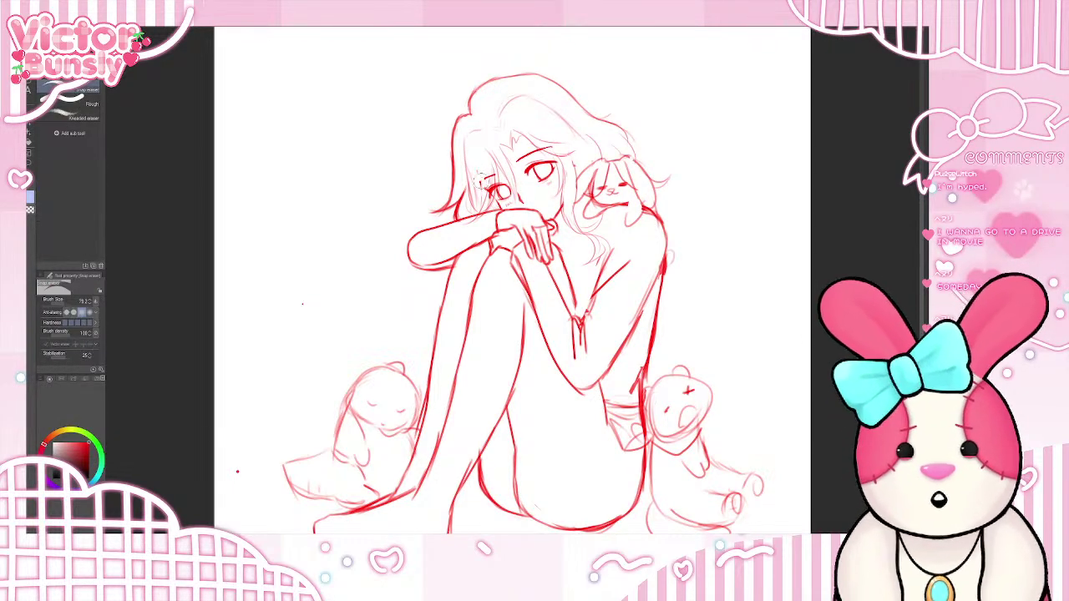
{"action": "mouse_move", "coordinate": [481, 179]}
{"action": "left_mouse_down"}
{"action": "mouse_move", "coordinate": [488, 199]}
{"action": "mouse_move", "coordinate": [493, 188]}
{"action": "left_mouse_up"}
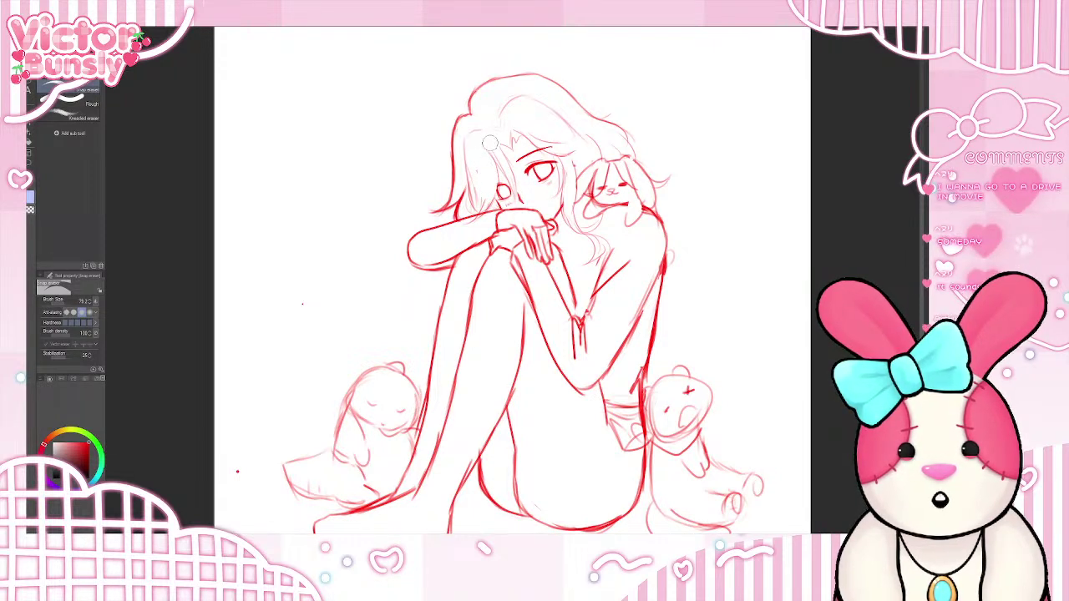
{"action": "mouse_move", "coordinate": [490, 143]}
{"action": "left_mouse_down"}
{"action": "mouse_move", "coordinate": [489, 128]}
{"action": "mouse_move", "coordinate": [469, 130]}
{"action": "left_mouse_up"}
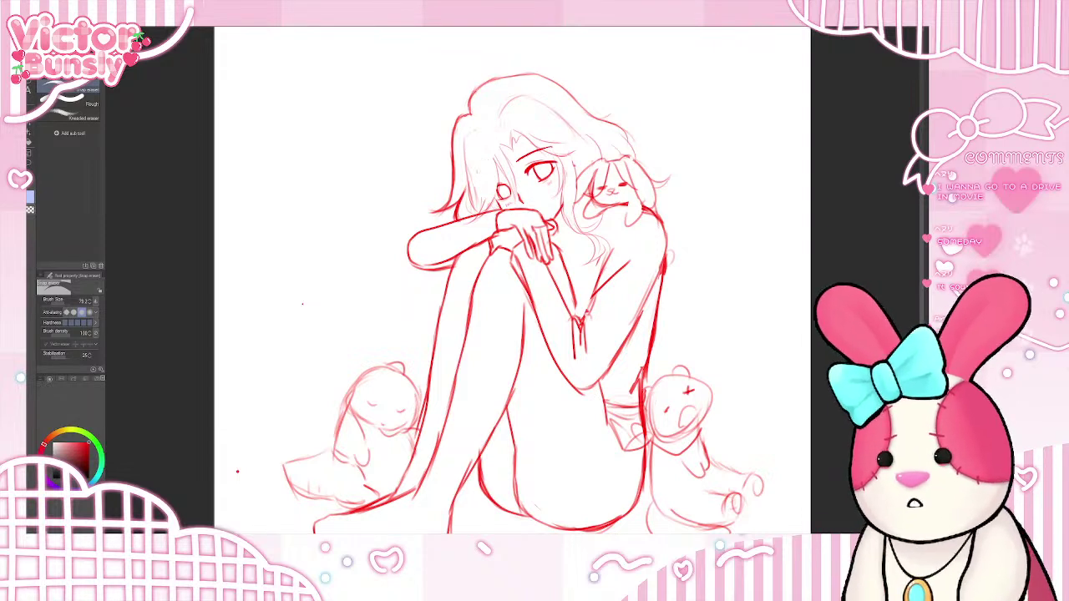
{"action": "key", "text": "b"}
{"action": "left_click_drag", "start_coordinate": [479, 125], "coordinate": [473, 130]}
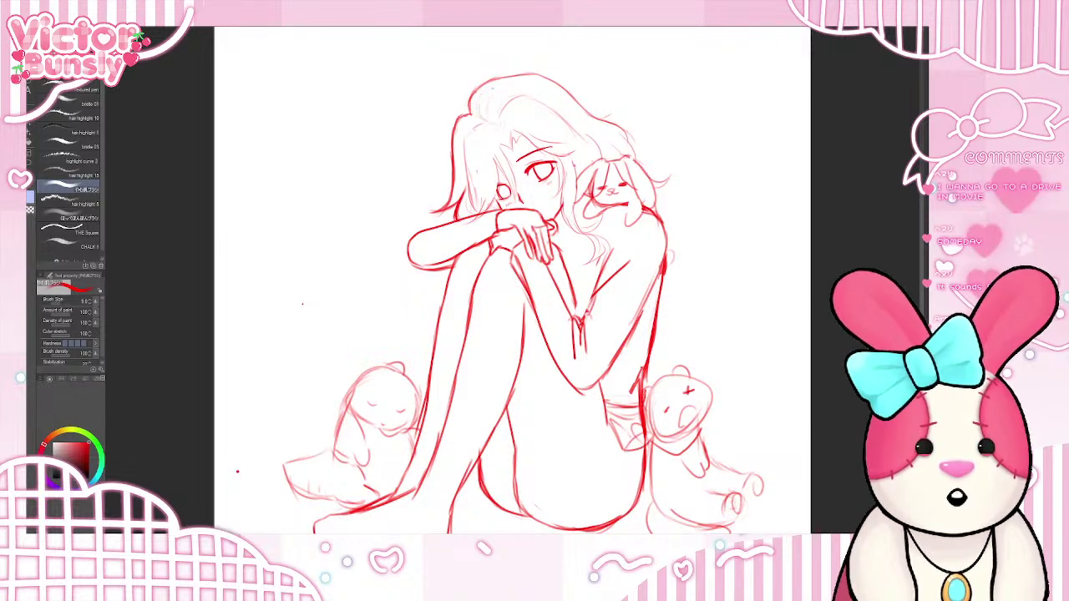
- Sketch long strands sweeping from the crown down the back of the hair toward the shoulder plush, undoing the unwanted strokes
{"action": "mouse_move", "coordinate": [493, 90]}
{"action": "left_mouse_down"}
{"action": "mouse_move", "coordinate": [544, 91]}
{"action": "mouse_move", "coordinate": [616, 158]}
{"action": "left_mouse_up"}
{"action": "key", "text": "ctrl+z"}
{"action": "key", "text": "ctrl+z"}
{"action": "key", "text": "ctrl+z"}
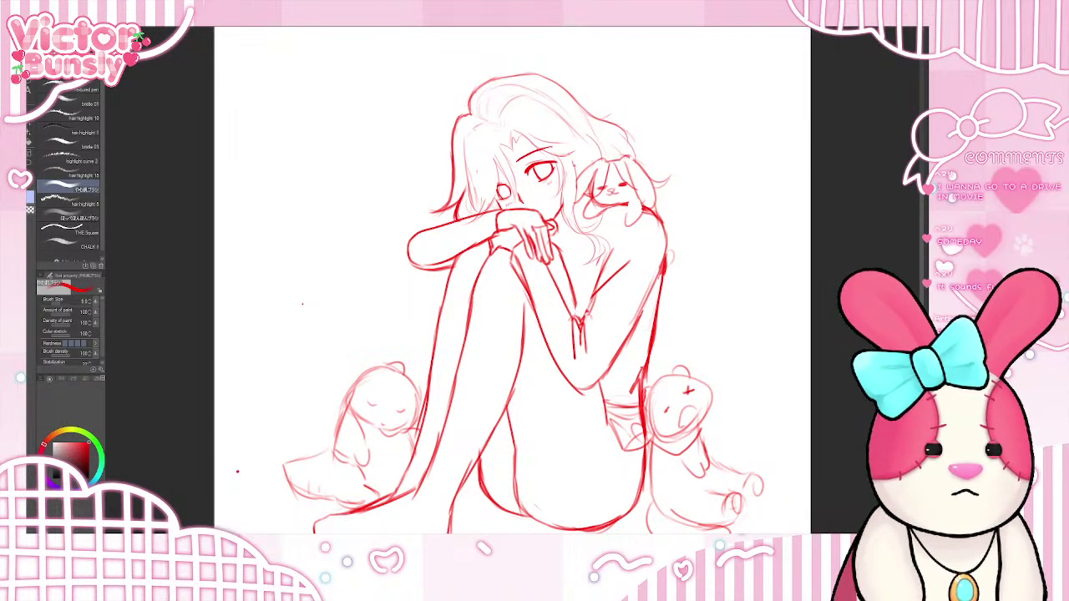
{"action": "key", "text": "ctrl+z"}
{"action": "mouse_move", "coordinate": [582, 107]}
{"action": "left_mouse_down"}
{"action": "mouse_move", "coordinate": [598, 157]}
{"action": "mouse_move", "coordinate": [612, 153]}
{"action": "left_mouse_up"}
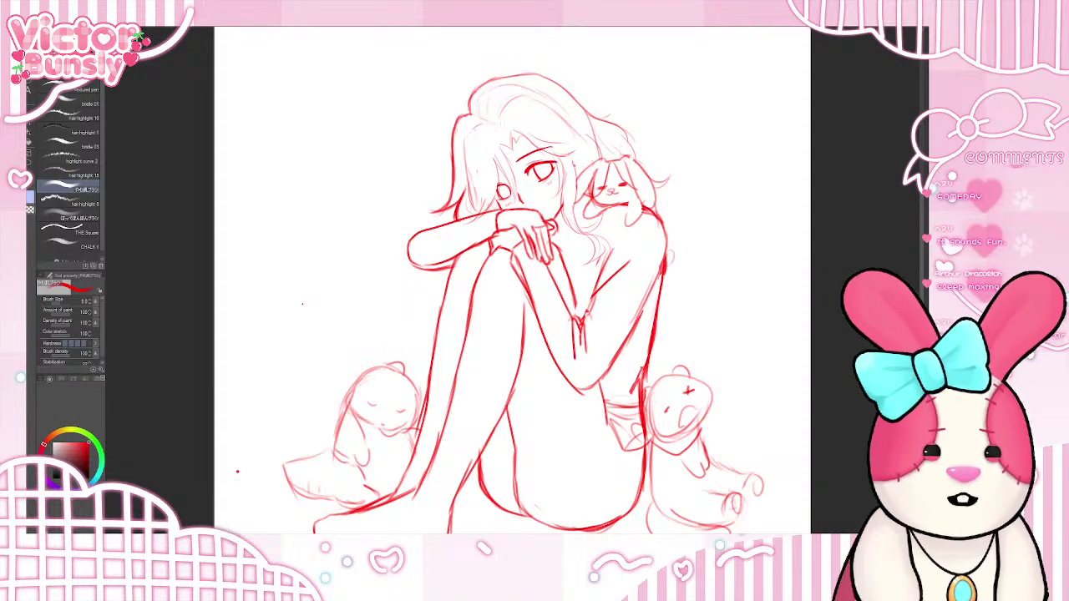
{"action": "key", "text": "ctrl+z"}
{"action": "key", "text": "ctrl+z"}
{"action": "left_click_drag", "start_coordinate": [578, 103], "coordinate": [607, 155]}
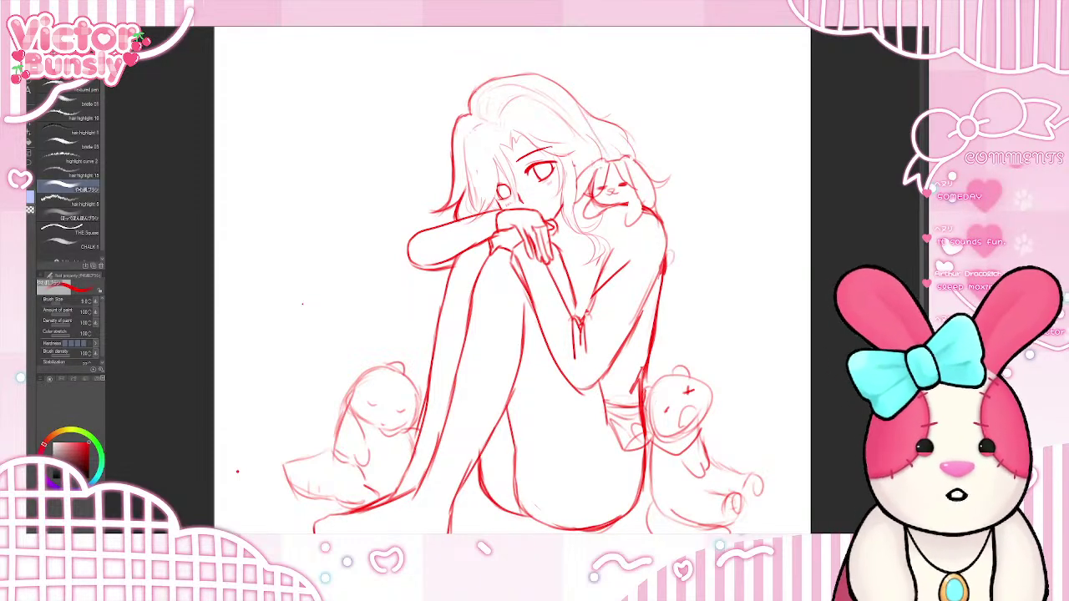
{"action": "key", "text": "ctrl+z"}
{"action": "mouse_move", "coordinate": [577, 107]}
{"action": "left_mouse_down"}
{"action": "mouse_move", "coordinate": [606, 155]}
{"action": "mouse_move", "coordinate": [582, 169]}
{"action": "left_mouse_up"}
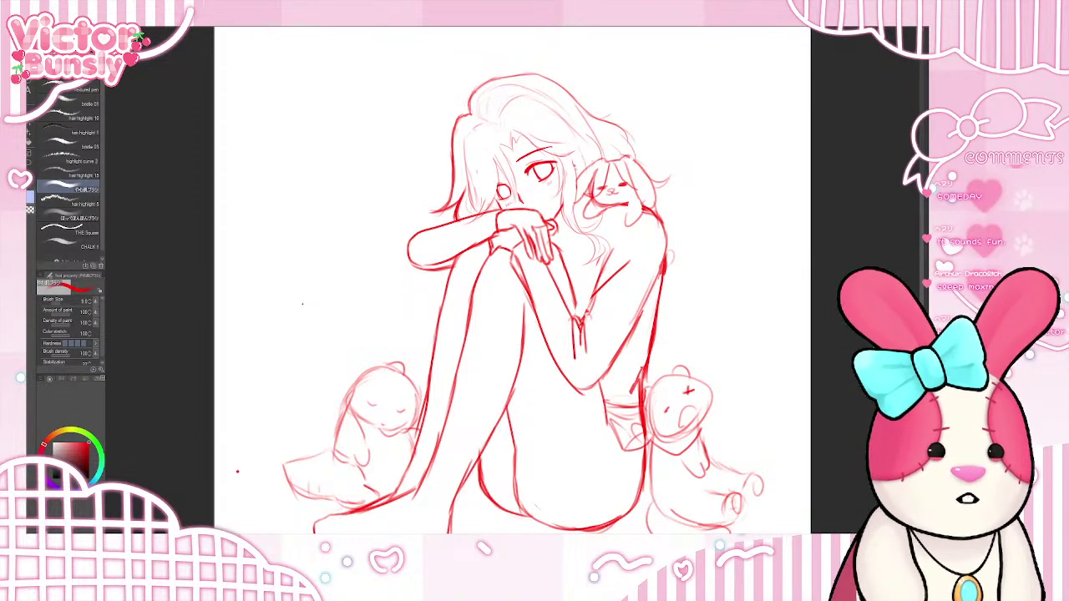
- Try thin strands in the lock hanging beside the far eye, stepping back and forth through the strokes to compare them
{"action": "left_click_drag", "start_coordinate": [490, 166], "coordinate": [477, 216]}
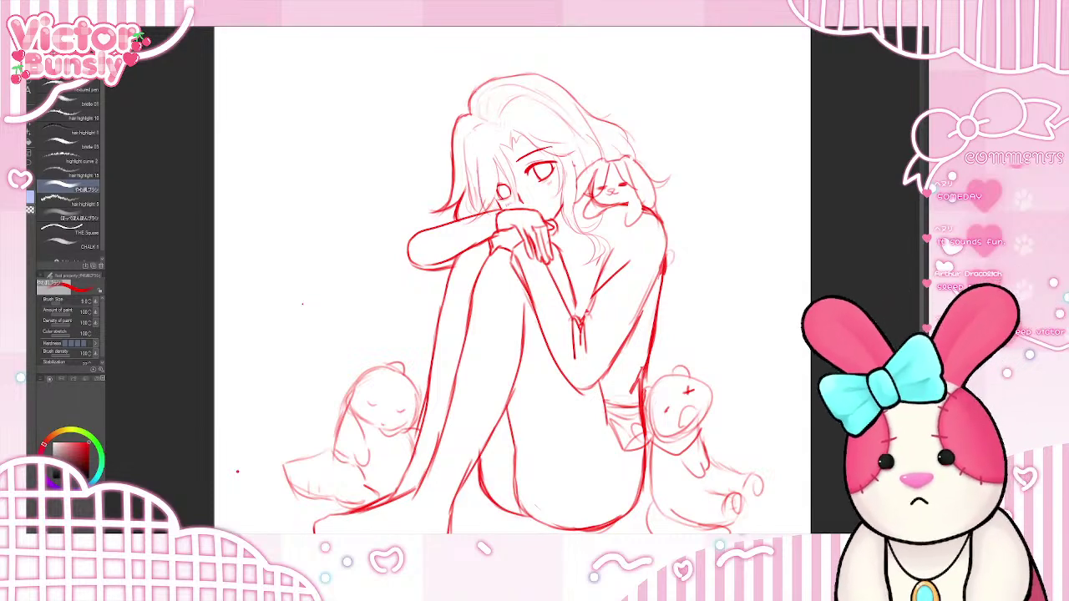
{"action": "key", "text": "ctrl+z"}
{"action": "key", "text": "ctrl+z"}
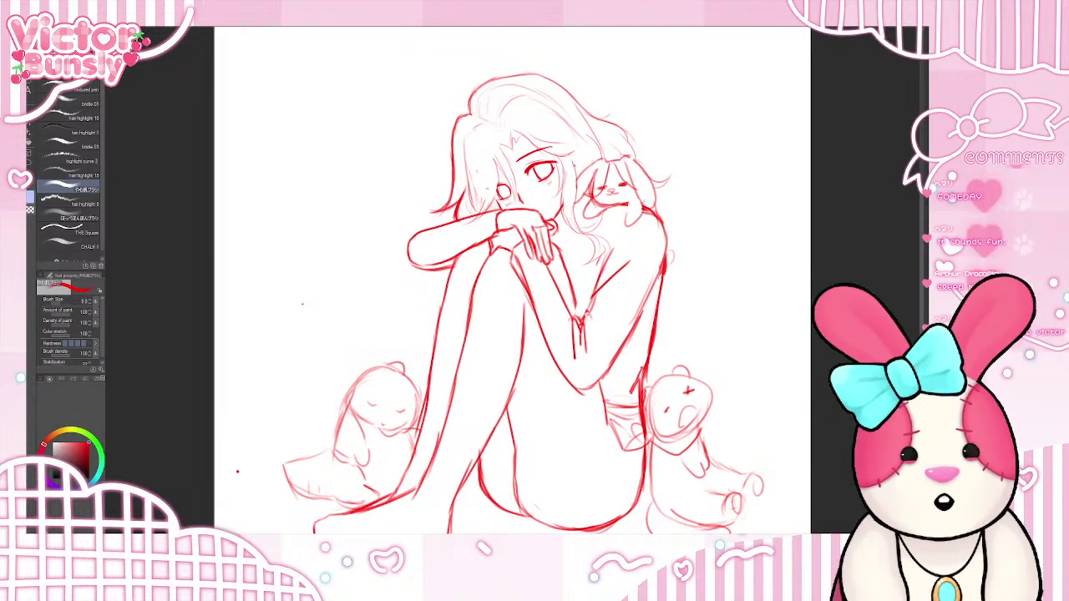
{"action": "key", "text": "ctrl+y"}
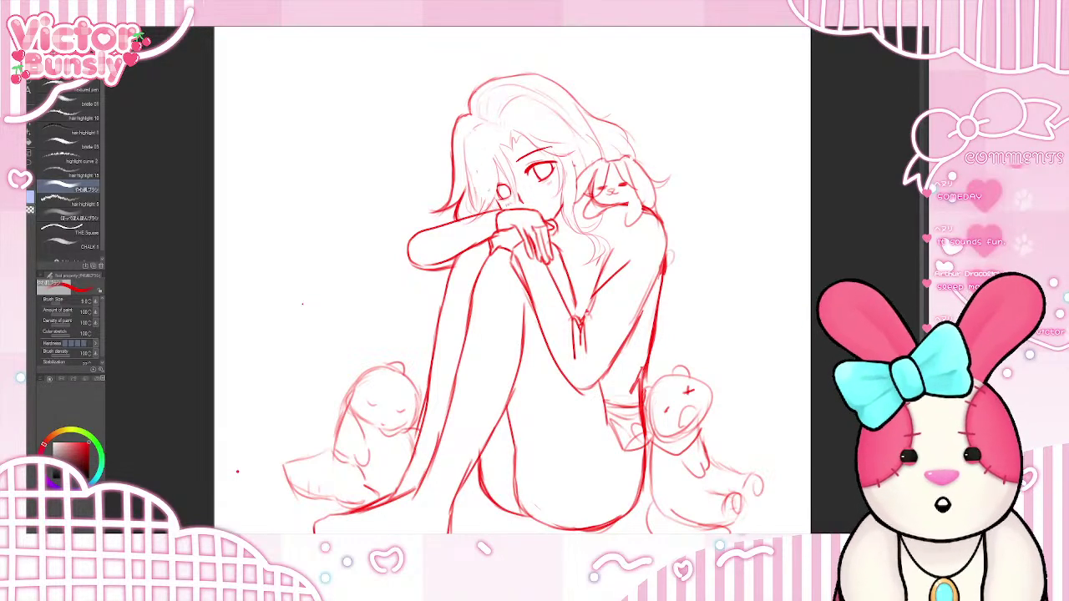
{"action": "key", "text": "ctrl+y"}
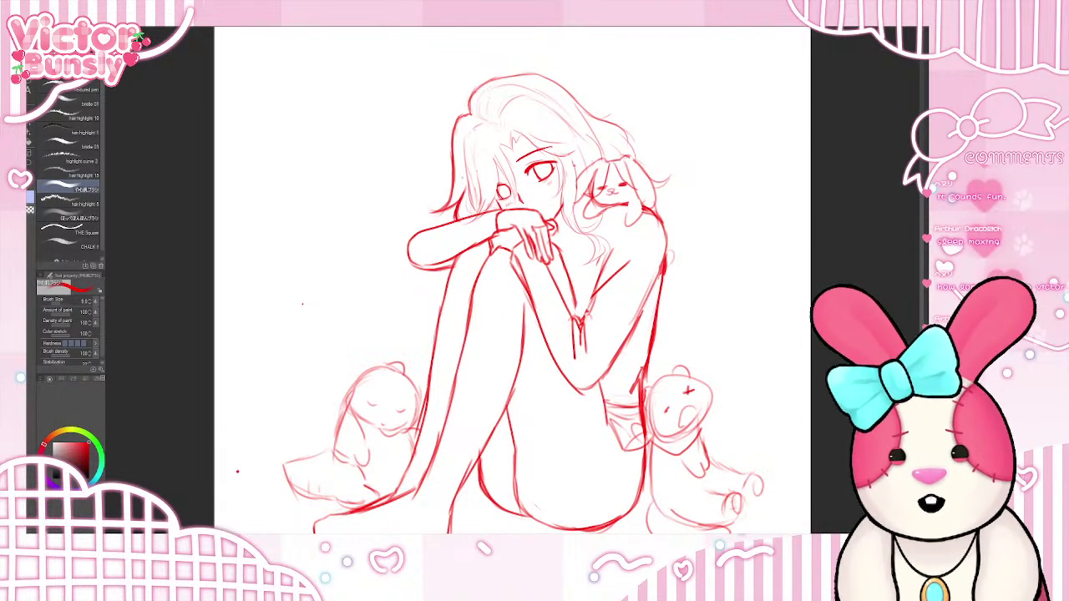
{"action": "key", "text": "ctrl+y"}
{"action": "key", "text": "ctrl+z"}
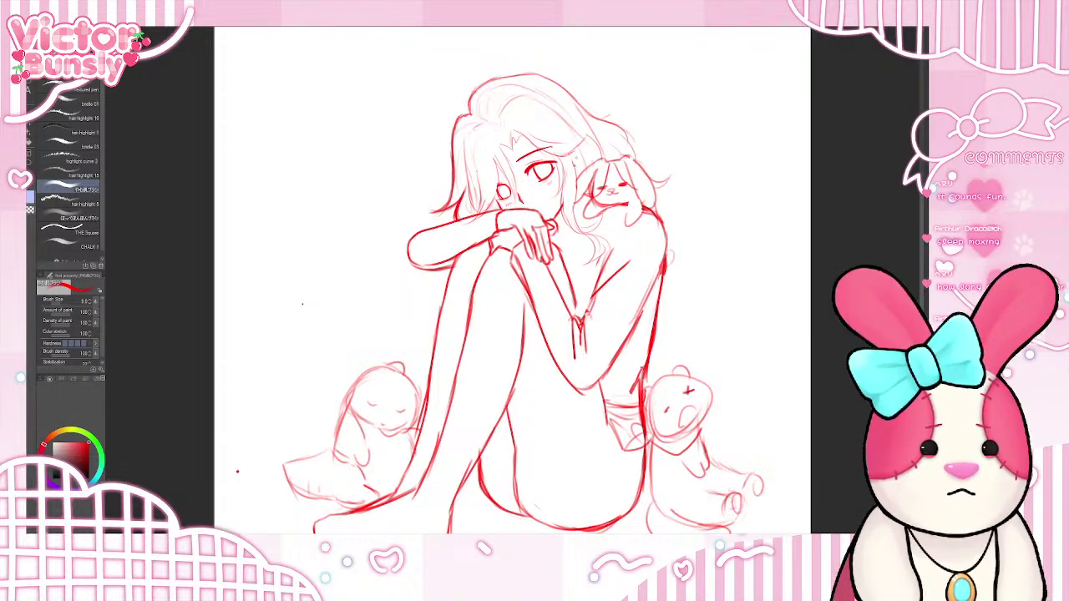
{"action": "key", "text": "ctrl+z"}
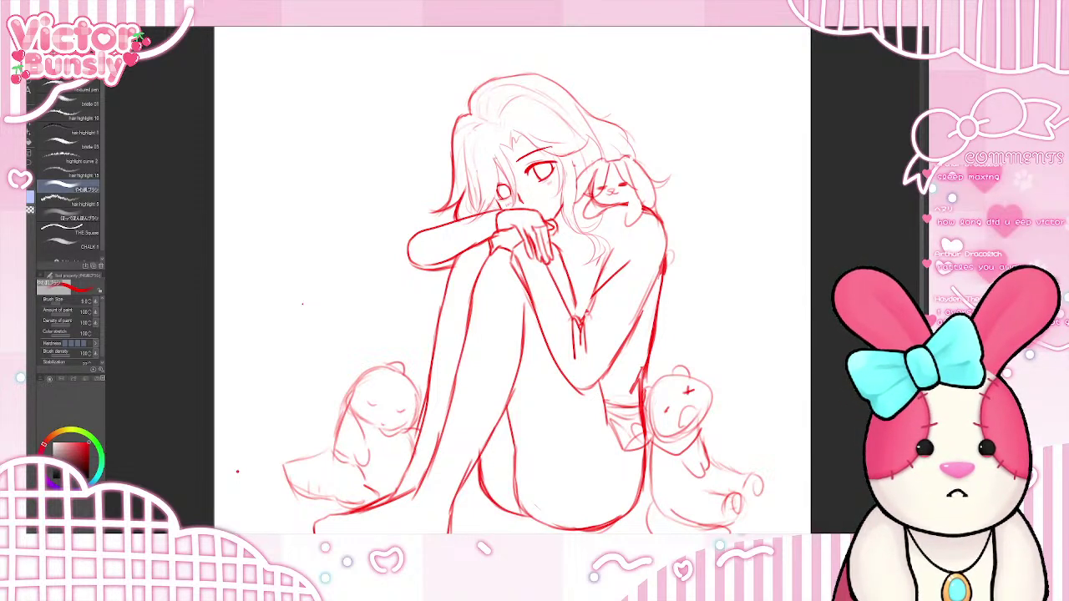
- Add fine fringe strands falling over the far eye and a thin lock beside the near cheek, undoing the excess strokes
{"action": "left_click_drag", "start_coordinate": [496, 157], "coordinate": [493, 208]}
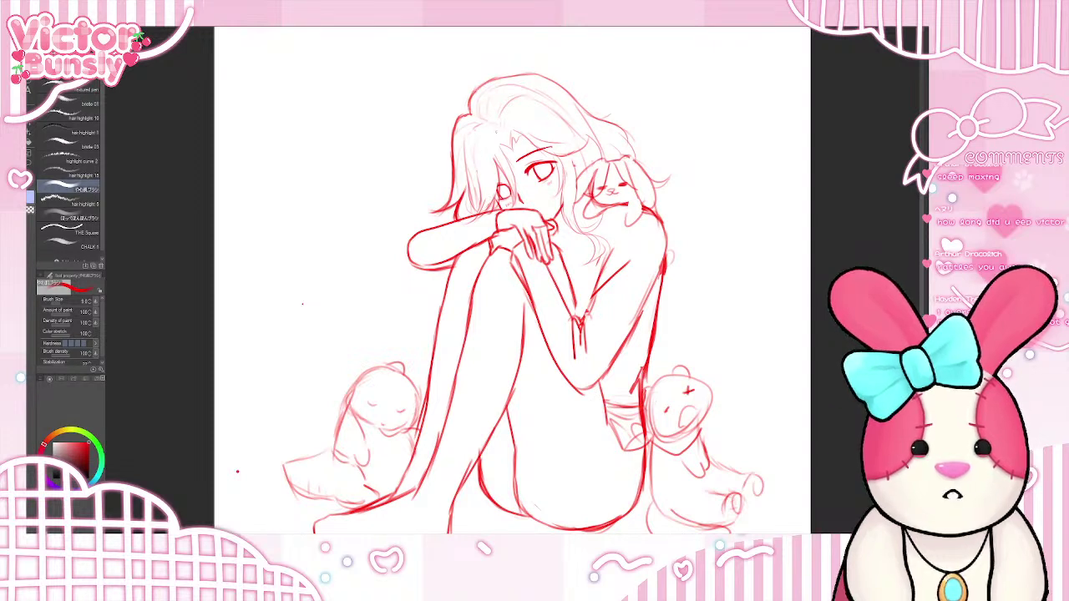
{"action": "left_click_drag", "start_coordinate": [493, 168], "coordinate": [488, 203]}
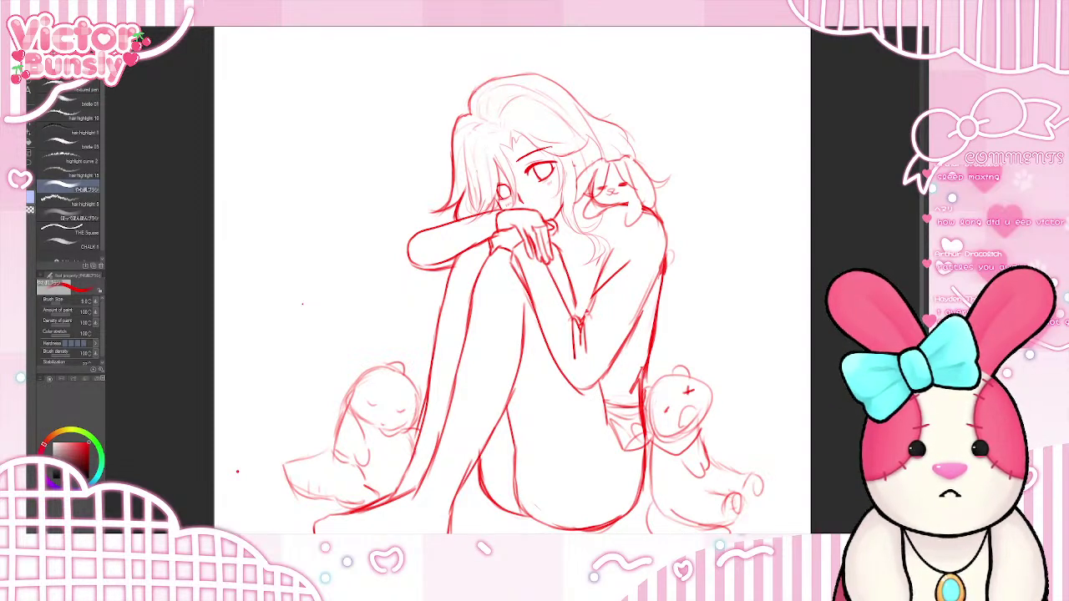
{"action": "key", "text": "ctrl+z"}
{"action": "left_click_drag", "start_coordinate": [491, 163], "coordinate": [484, 188]}
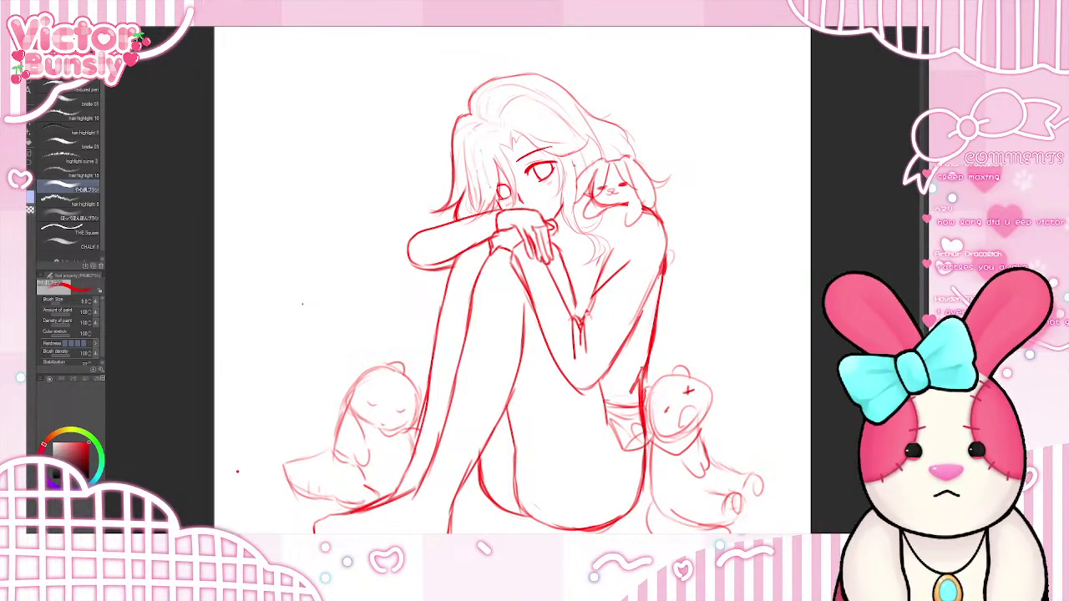
{"action": "key", "text": "ctrl+z"}
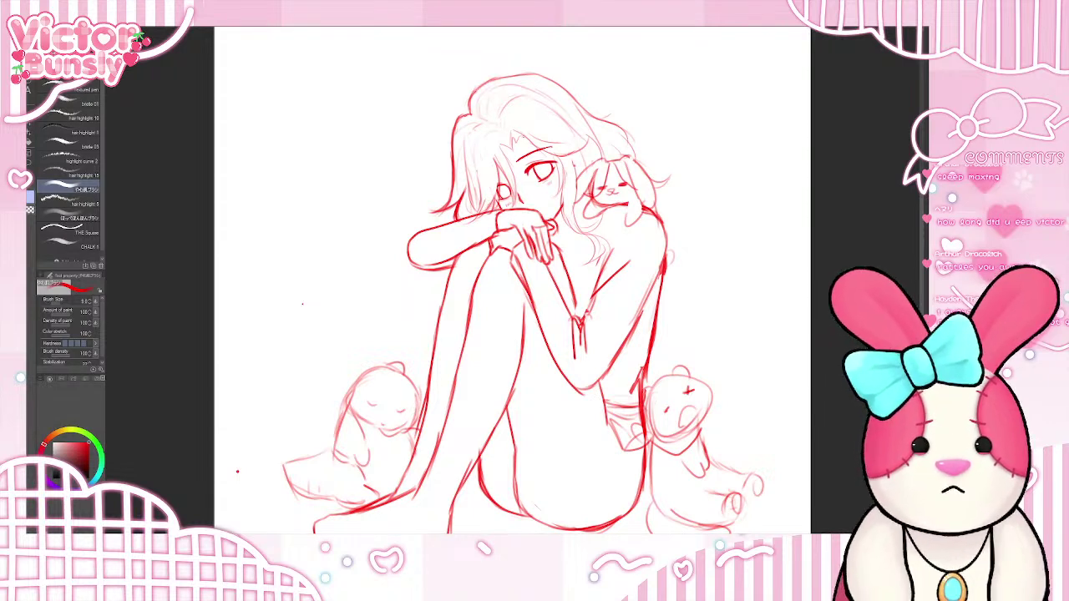
{"action": "left_click_drag", "start_coordinate": [572, 165], "coordinate": [569, 213]}
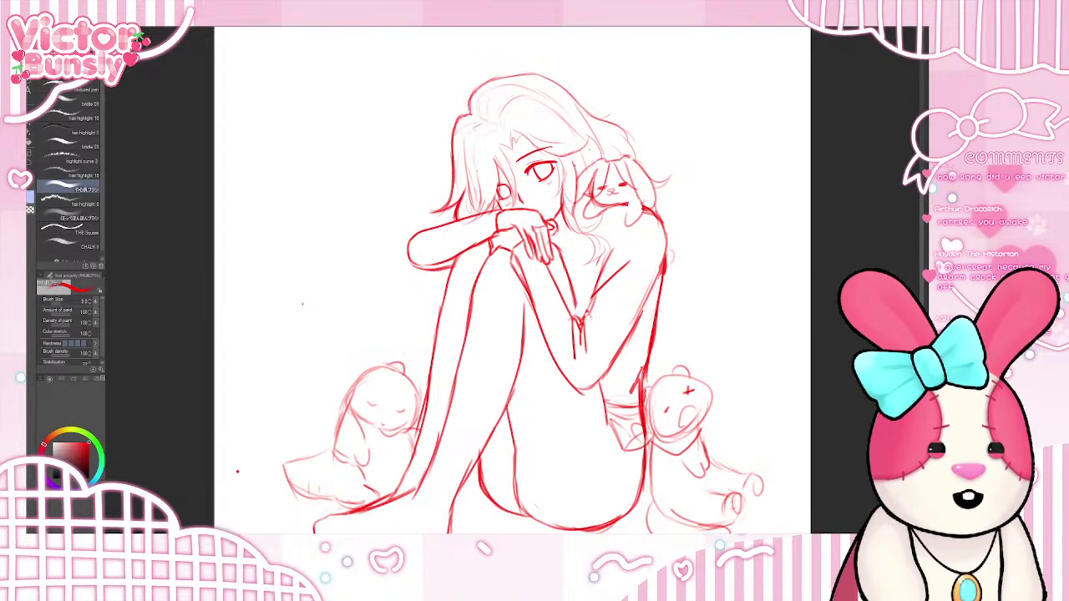
- Fill in the irises of both eyes and draw a small smiling mouth on the figure's face
{"action": "scroll", "coordinate": [522, 284], "scroll_direction": "down", "scroll_amount": 3}
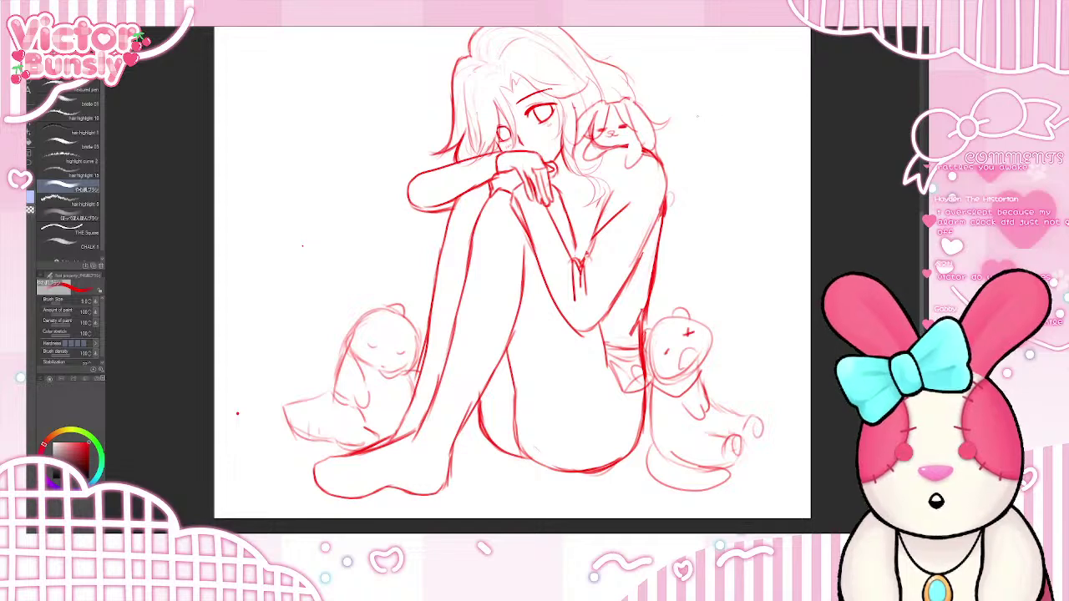
{"action": "scroll", "coordinate": [511, 280], "scroll_direction": "up", "scroll_amount": 2}
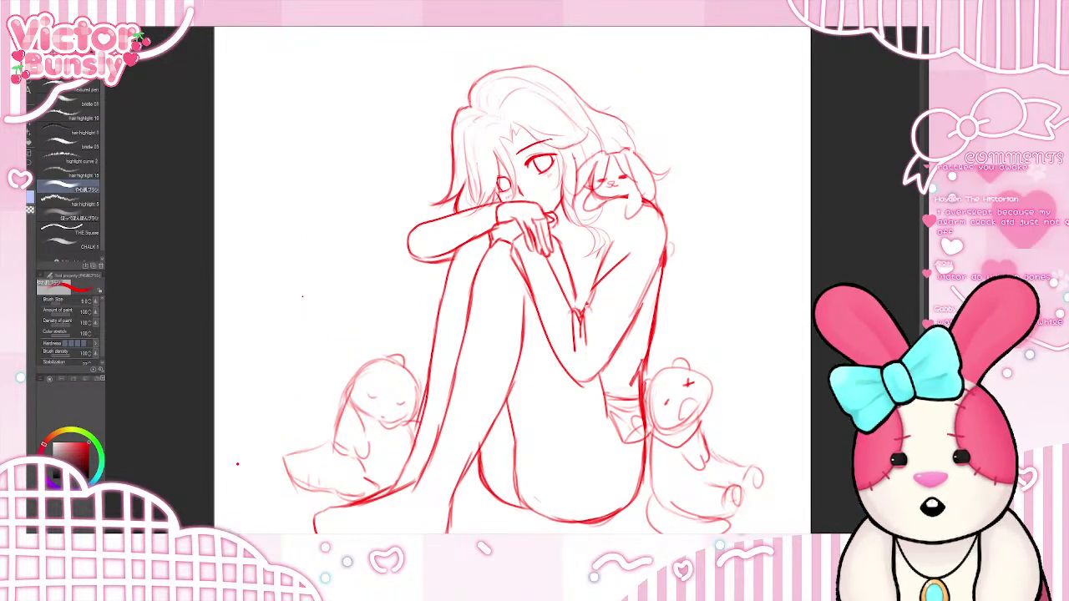
{"action": "key", "text": "ctrl+plus"}
{"action": "key", "text": "ctrl+plus"}
{"action": "key", "text": "ctrl+plus"}
{"action": "key", "text": "ctrl+minus"}
{"action": "key", "text": "ctrl+minus"}
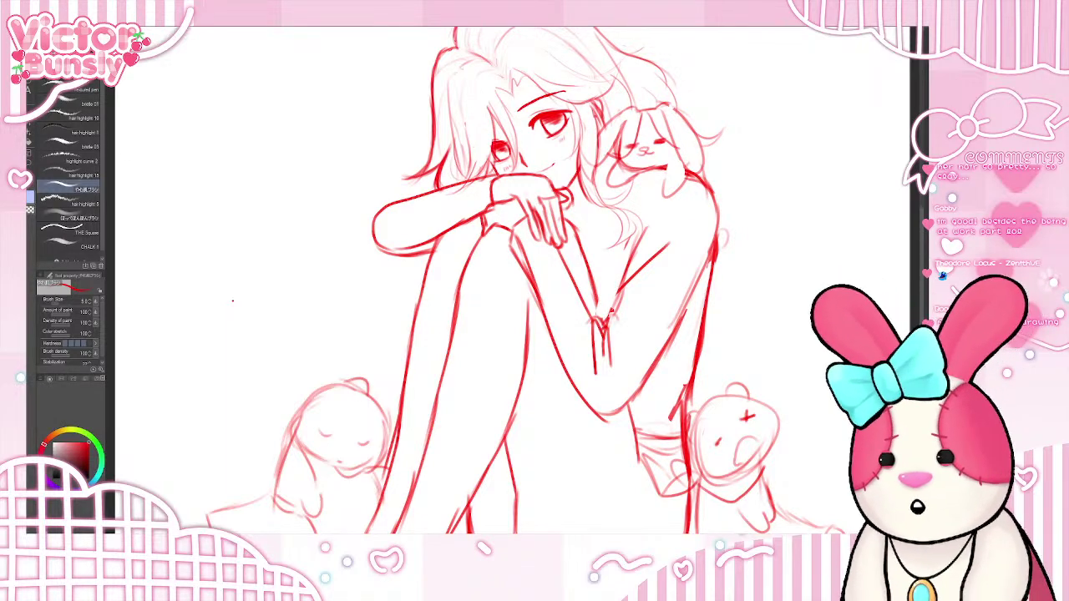
- Erase the stray dots on the blank canvas beside the figure
{"action": "key", "text": "e"}
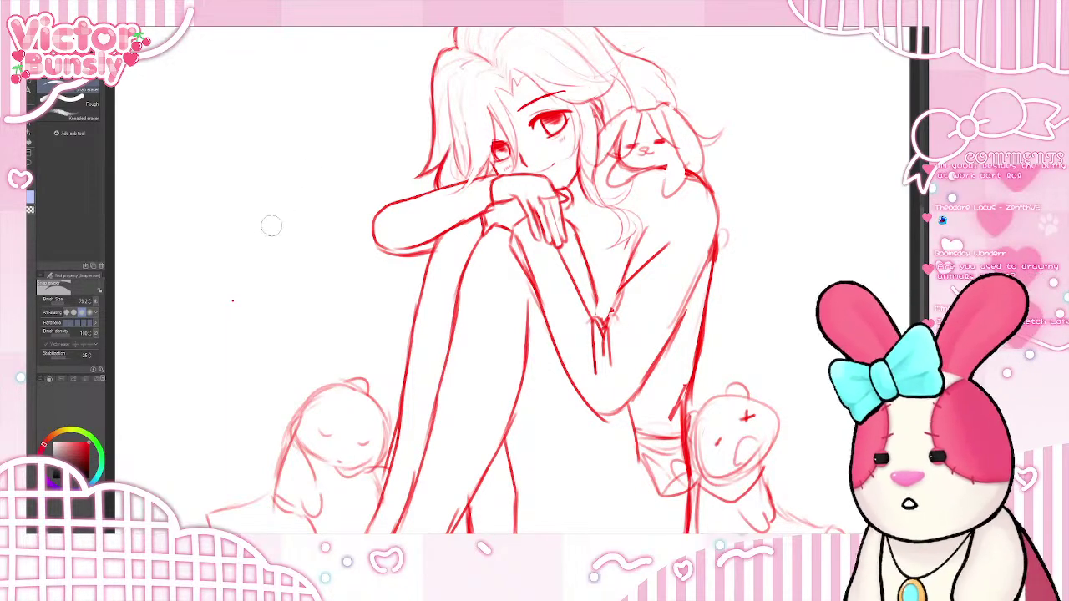
{"action": "left_click_drag", "start_coordinate": [232, 301], "coordinate": [232, 340]}
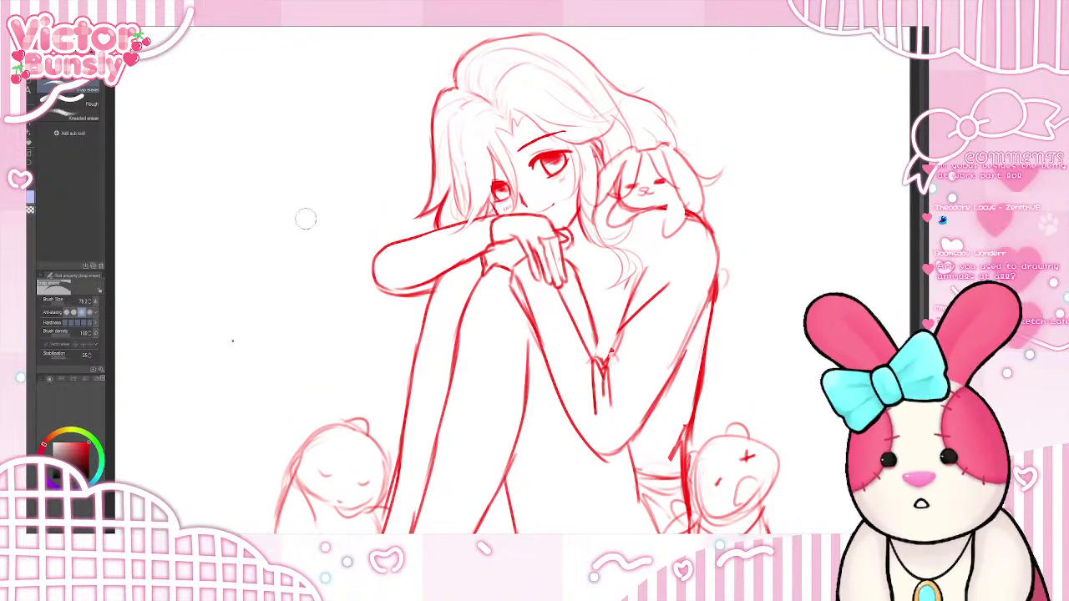
{"action": "key", "text": "ctrl+minus"}
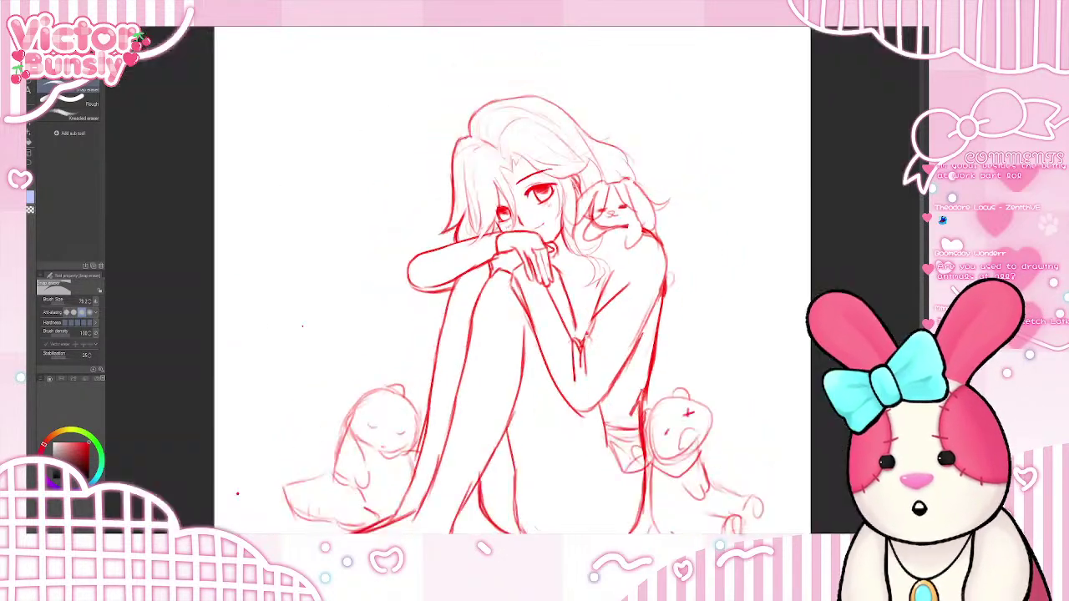
{"action": "key", "text": "ctrl+minus"}
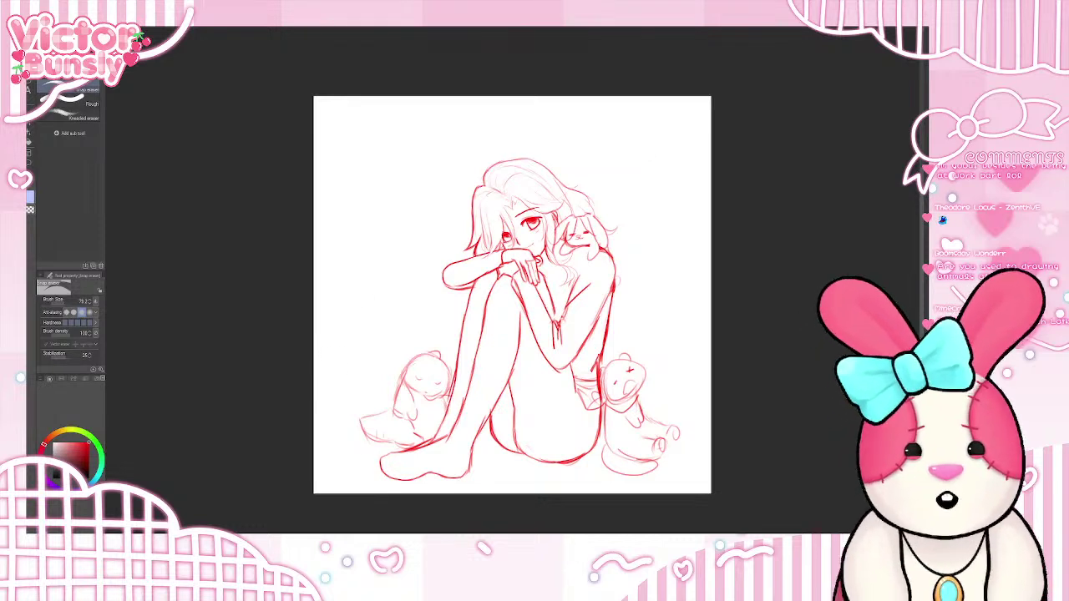
{"action": "scroll", "coordinate": [512, 292], "scroll_direction": "down", "scroll_amount": 4}
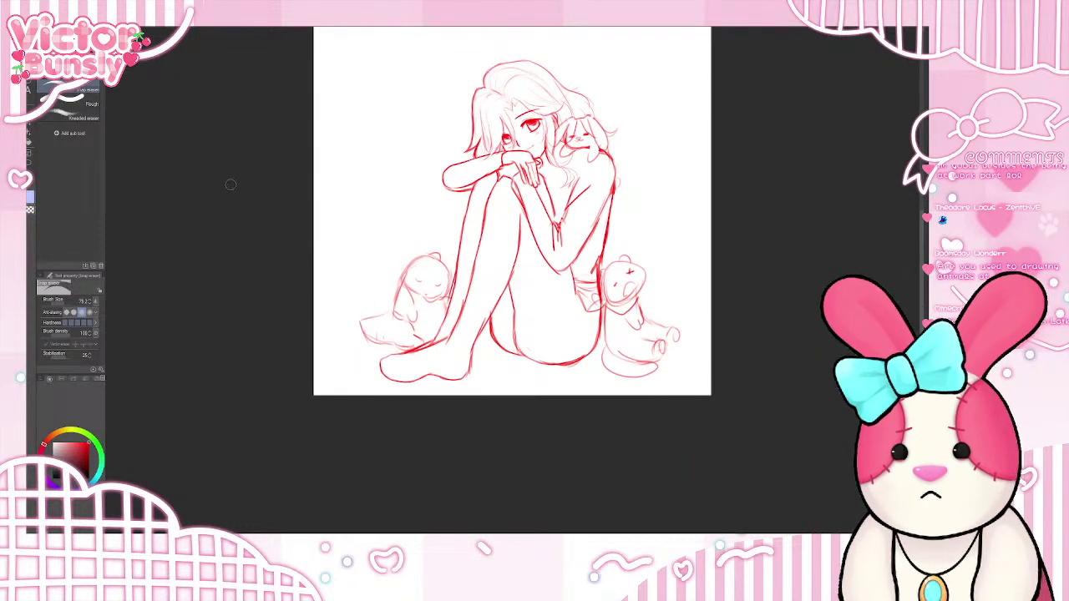
- Clean up the crossing lines at the hand holding the arm and redraw the outer contour of the bent upper arm
{"action": "key", "text": "b"}
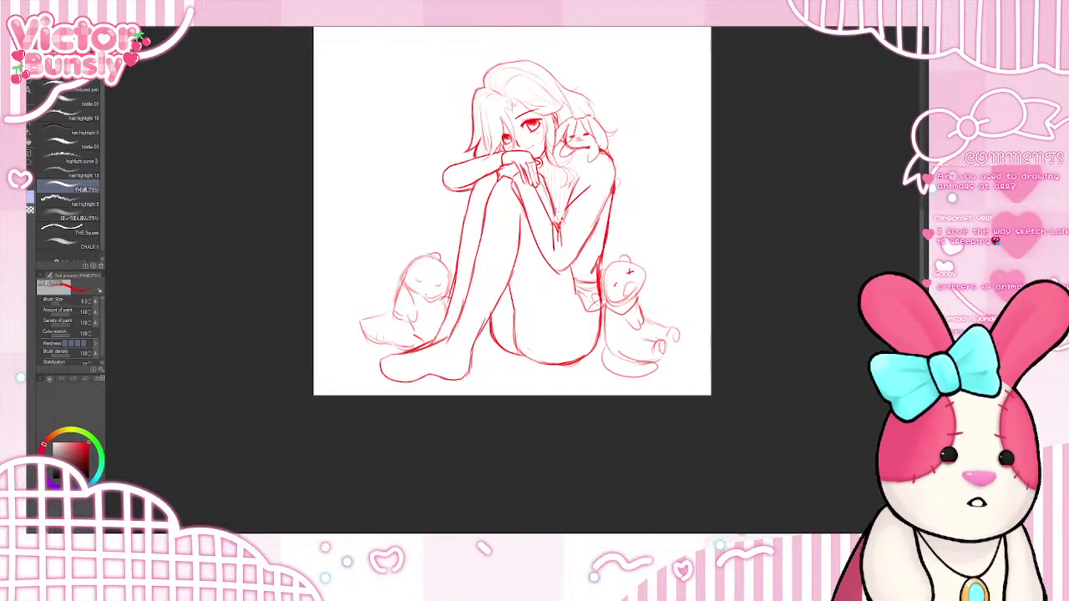
{"action": "key", "text": "e"}
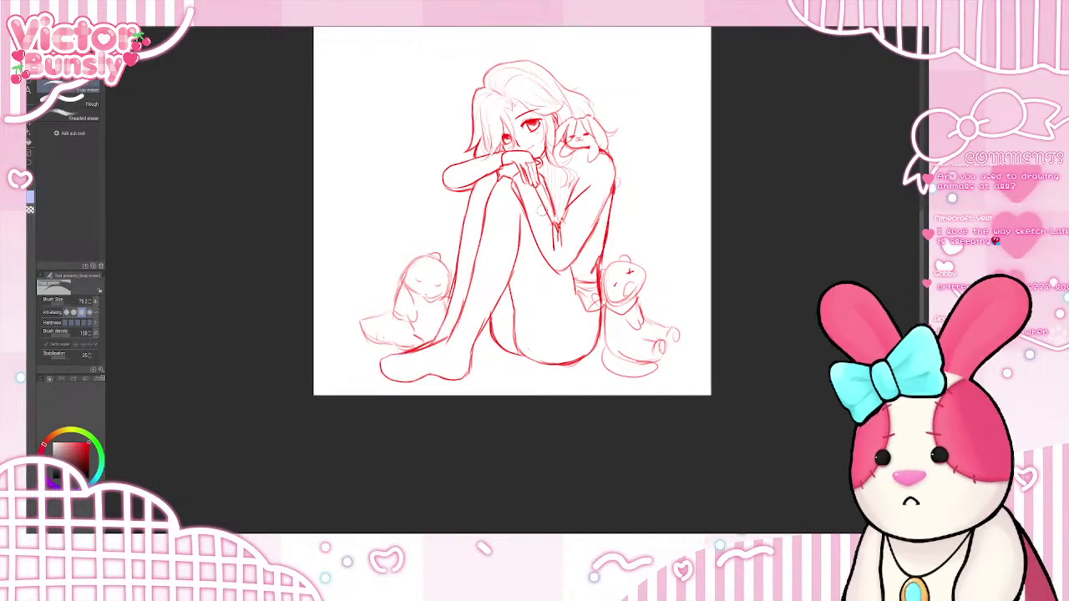
{"action": "mouse_move", "coordinate": [552, 207]}
{"action": "left_mouse_down"}
{"action": "mouse_move", "coordinate": [544, 177]}
{"action": "mouse_move", "coordinate": [559, 217]}
{"action": "left_mouse_up"}
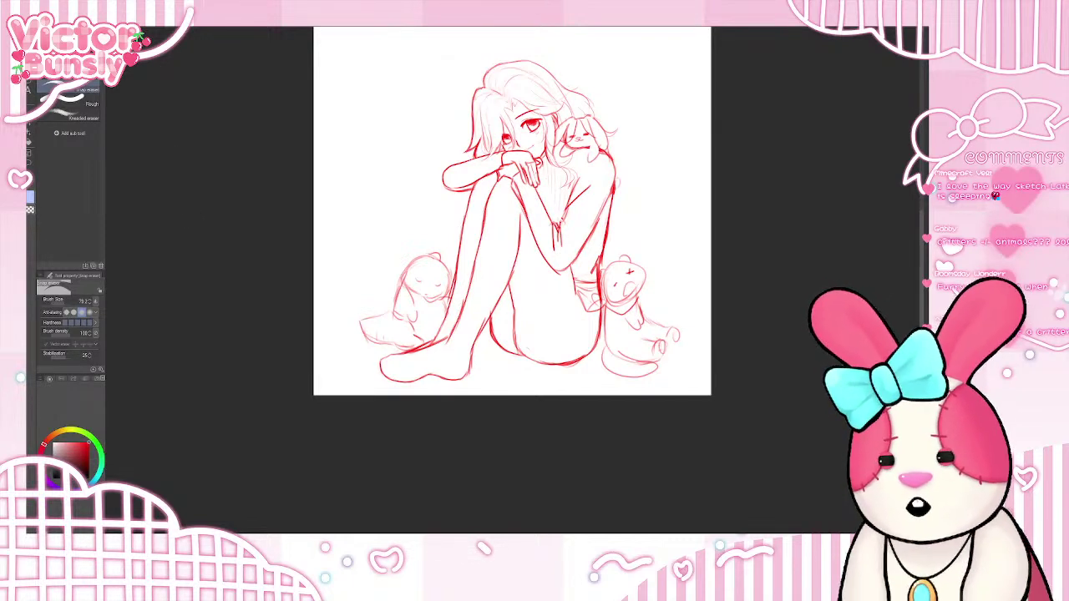
{"action": "key", "text": "b"}
{"action": "left_click", "coordinate": [67, 189]}
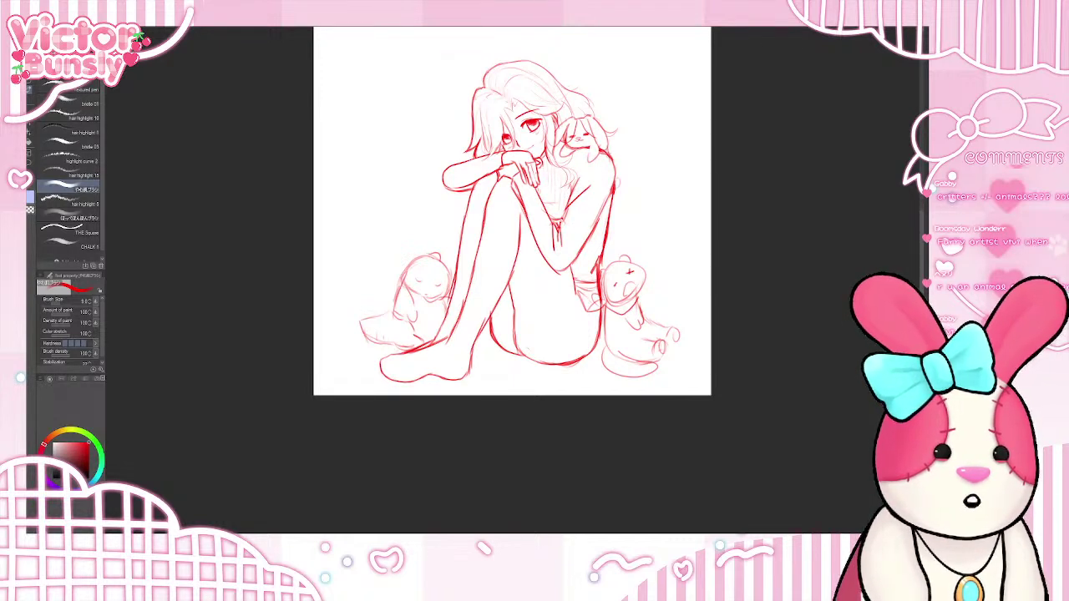
{"action": "left_click_drag", "start_coordinate": [612, 162], "coordinate": [575, 260]}
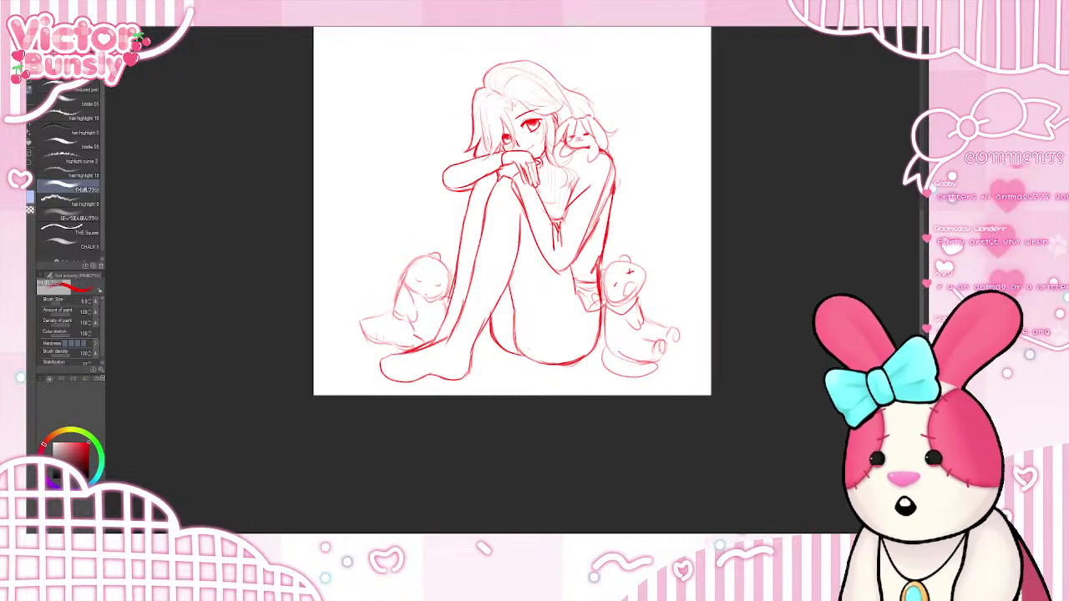
- Erase the rough line of the back behind the bent upper arm
{"action": "key", "text": "e"}
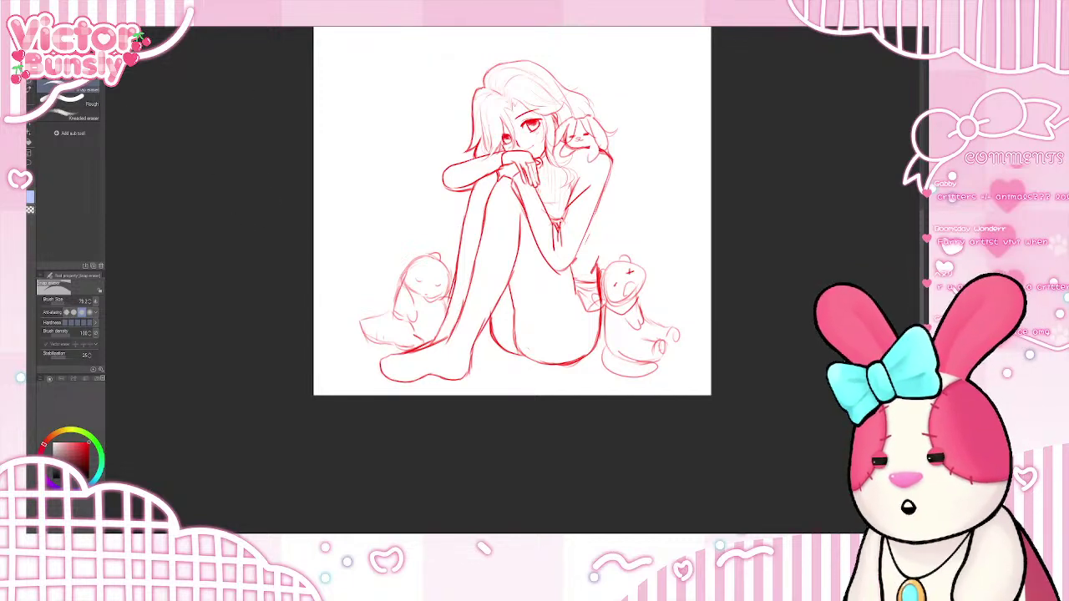
{"action": "key", "text": "t"}
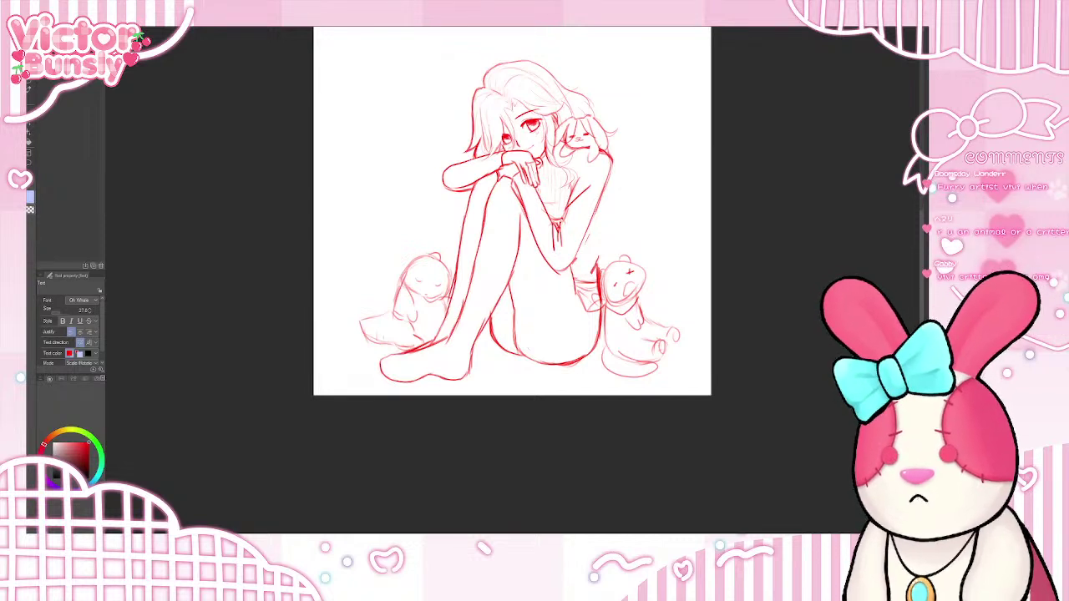
{"action": "key", "text": "p"}
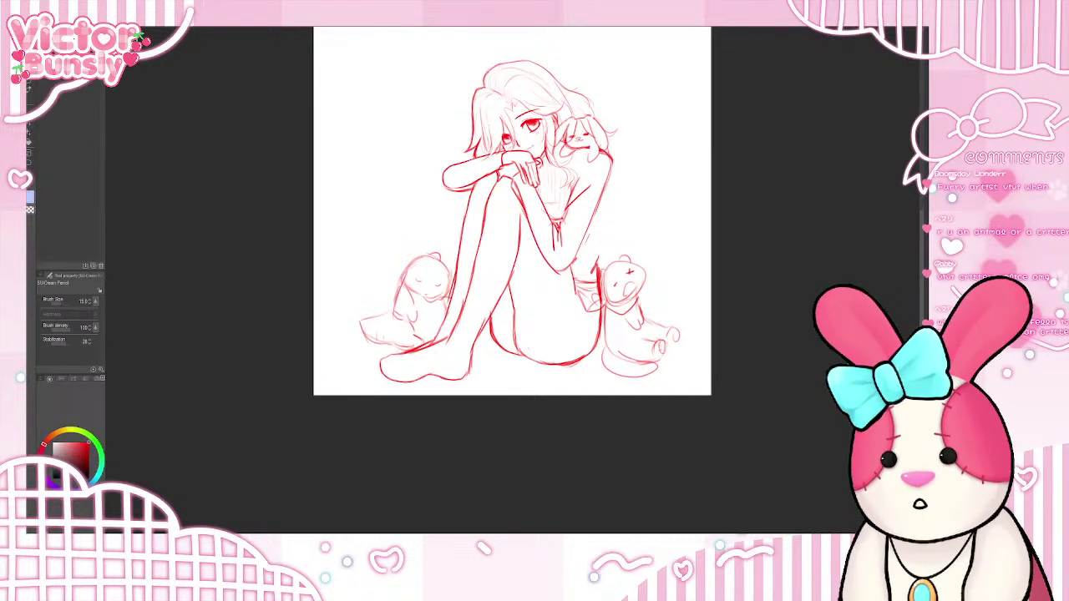
- Try round-tipped antennae on the shoulder plush and the plush behind the hip, undoing the strokes
{"action": "key", "text": "b"}
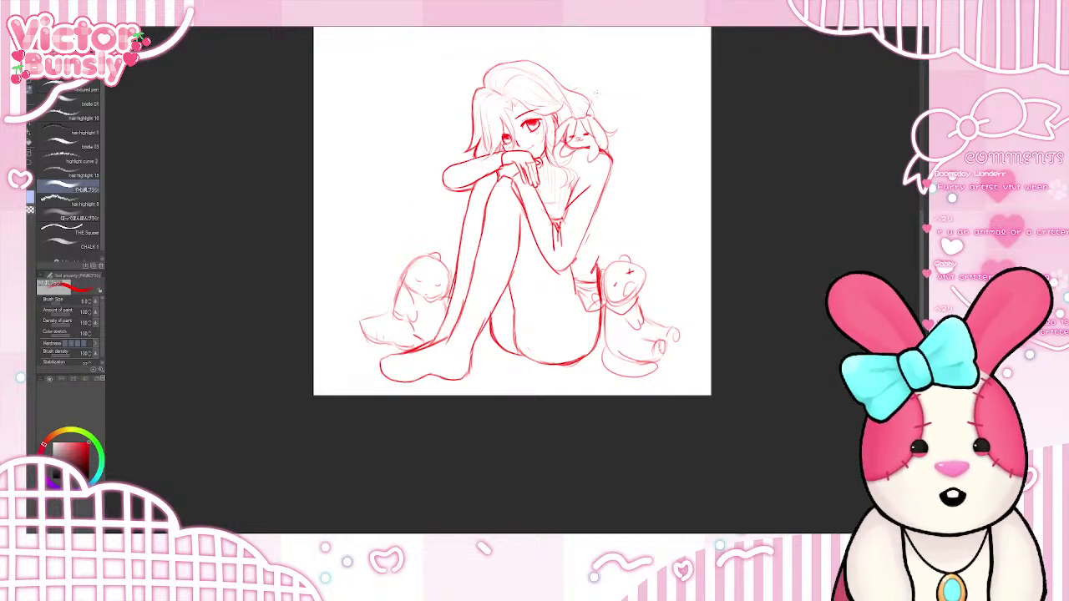
{"action": "left_click_drag", "start_coordinate": [596, 92], "coordinate": [575, 105]}
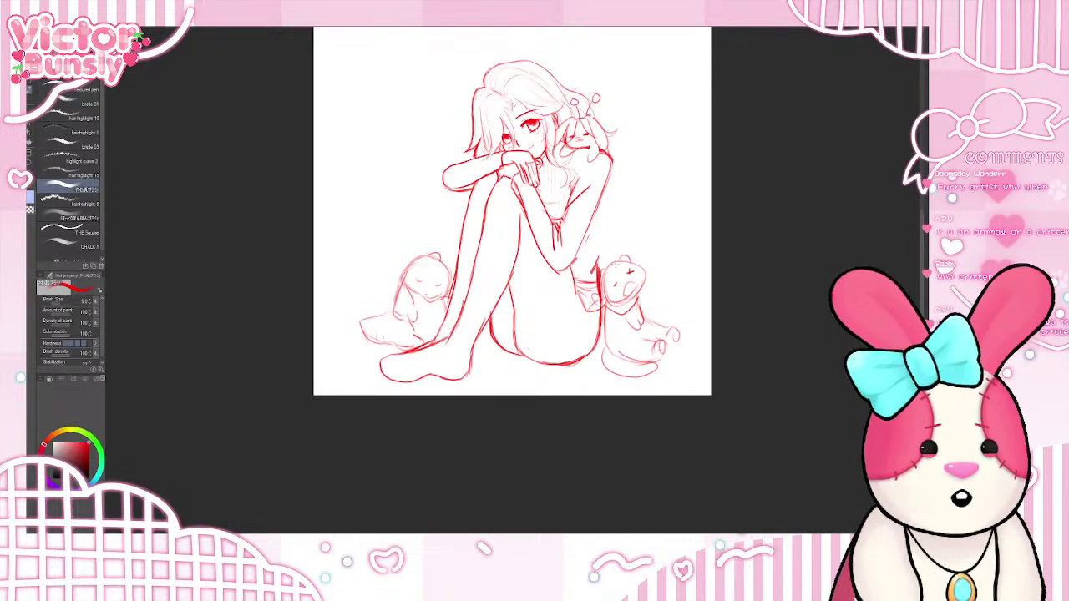
{"action": "mouse_move", "coordinate": [617, 264]}
{"action": "left_mouse_down"}
{"action": "mouse_move", "coordinate": [621, 237]}
{"action": "mouse_move", "coordinate": [604, 243]}
{"action": "left_mouse_up"}
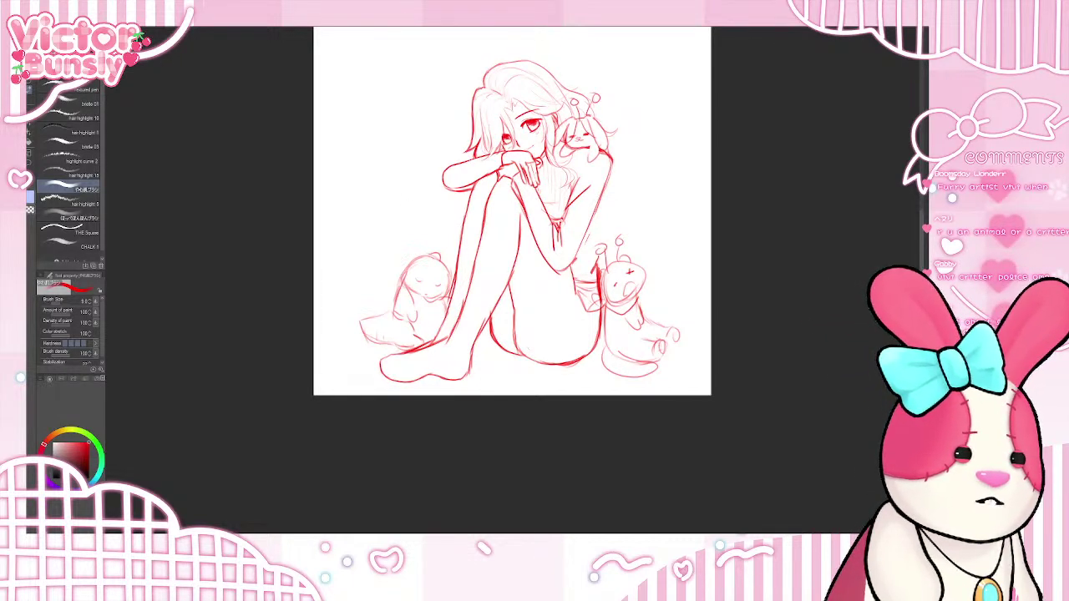
{"action": "key", "text": "ctrl+z"}
{"action": "key", "text": "ctrl+z"}
{"action": "key", "text": "ctrl+z"}
{"action": "key", "text": "ctrl+z"}
{"action": "key", "text": "ctrl+z"}
{"action": "key", "text": "ctrl+z"}
{"action": "key", "text": "ctrl+z"}
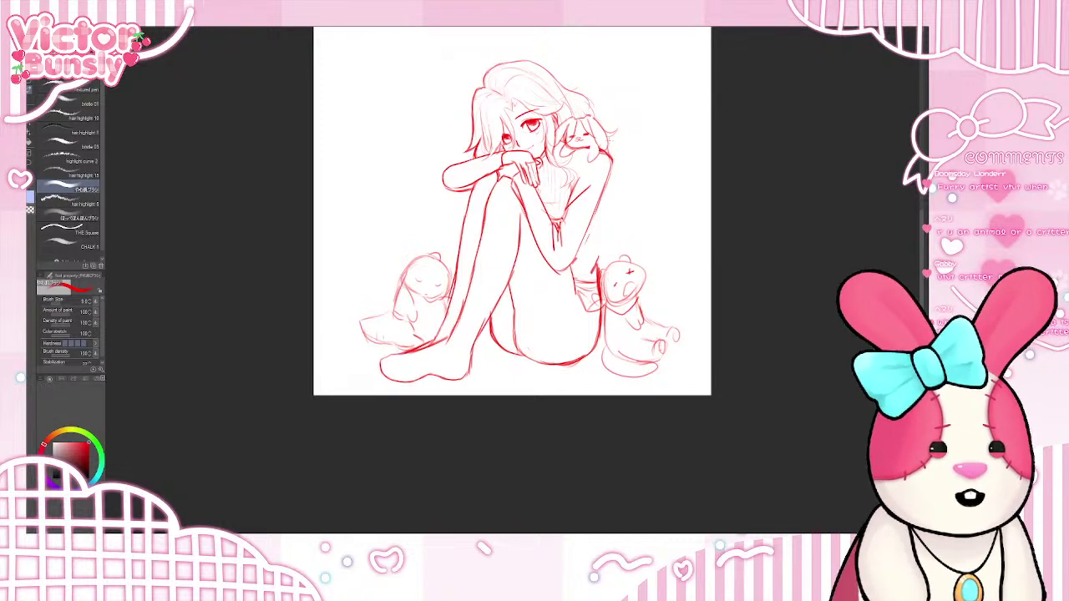
- Try antennae and small rounded wings on the shoulder plush and the plush behind the hip
{"action": "mouse_move", "coordinate": [608, 125]}
{"action": "left_mouse_down"}
{"action": "mouse_move", "coordinate": [631, 139]}
{"action": "mouse_move", "coordinate": [612, 156]}
{"action": "mouse_move", "coordinate": [621, 160]}
{"action": "mouse_move", "coordinate": [586, 98]}
{"action": "mouse_move", "coordinate": [571, 102]}
{"action": "mouse_move", "coordinate": [593, 87]}
{"action": "left_mouse_up"}
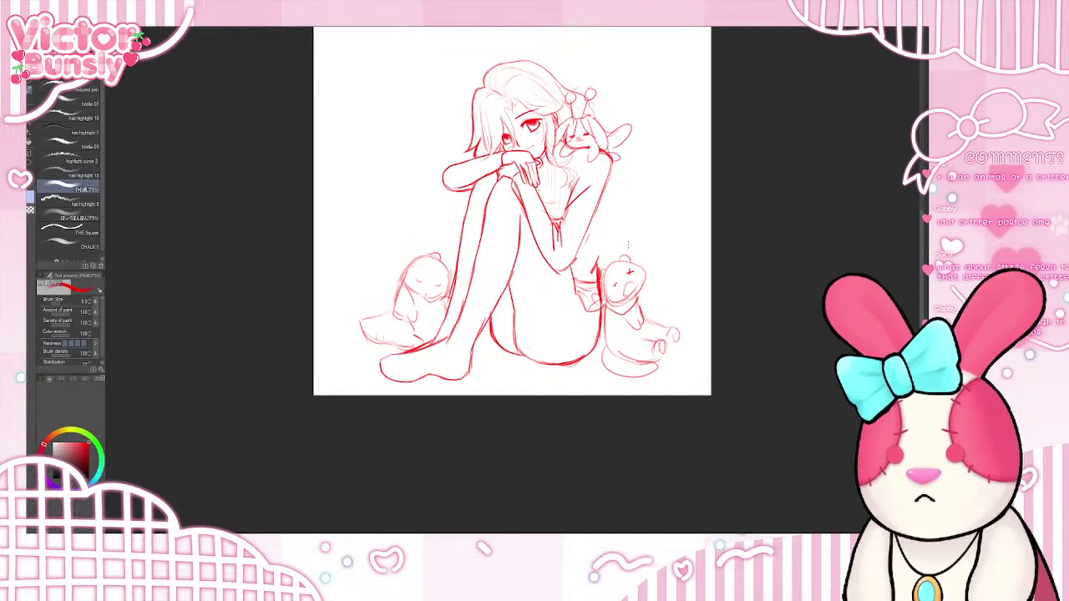
{"action": "mouse_move", "coordinate": [622, 259]}
{"action": "left_mouse_down"}
{"action": "mouse_move", "coordinate": [620, 225]}
{"action": "mouse_move", "coordinate": [596, 242]}
{"action": "left_mouse_up"}
{"action": "left_click_drag", "start_coordinate": [596, 242], "coordinate": [593, 234]}
{"action": "left_click_drag", "start_coordinate": [578, 302], "coordinate": [597, 315]}
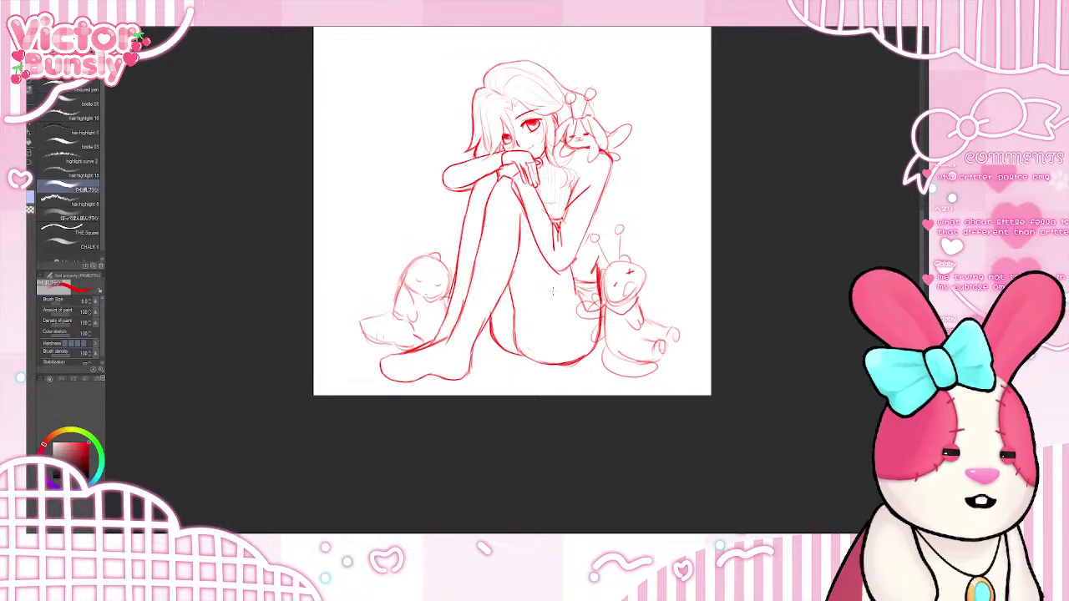
- Try a pair of antennae and two wings on the sleeping plush near the feet, plus loose marks above it
{"action": "left_click_drag", "start_coordinate": [415, 262], "coordinate": [406, 236]}
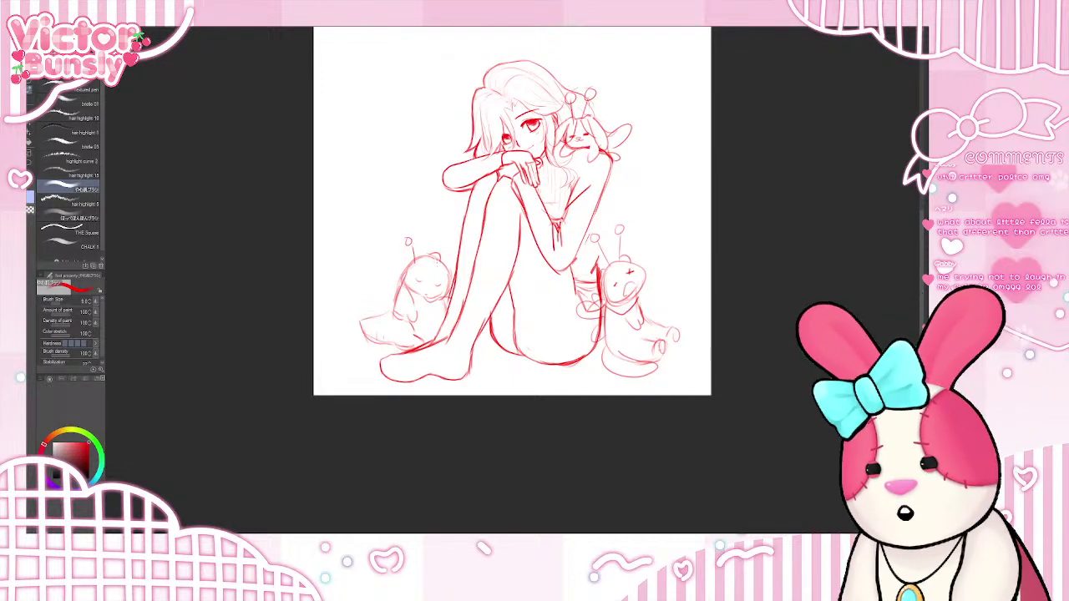
{"action": "left_click_drag", "start_coordinate": [448, 265], "coordinate": [448, 239]}
{"action": "mouse_move", "coordinate": [401, 268]}
{"action": "left_mouse_down"}
{"action": "mouse_move", "coordinate": [381, 257]}
{"action": "mouse_move", "coordinate": [391, 279]}
{"action": "left_mouse_up"}
{"action": "mouse_move", "coordinate": [393, 280]}
{"action": "left_mouse_down"}
{"action": "mouse_move", "coordinate": [379, 289]}
{"action": "mouse_move", "coordinate": [393, 299]}
{"action": "left_mouse_up"}
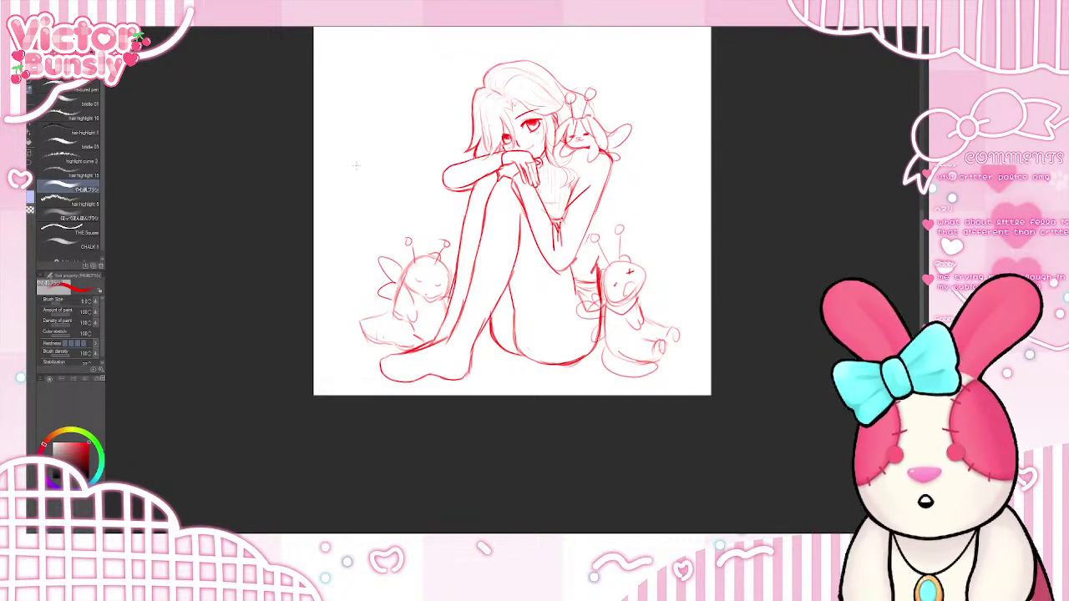
{"action": "mouse_move", "coordinate": [362, 236]}
{"action": "left_mouse_down"}
{"action": "mouse_move", "coordinate": [379, 255]}
{"action": "mouse_move", "coordinate": [384, 244]}
{"action": "left_mouse_up"}
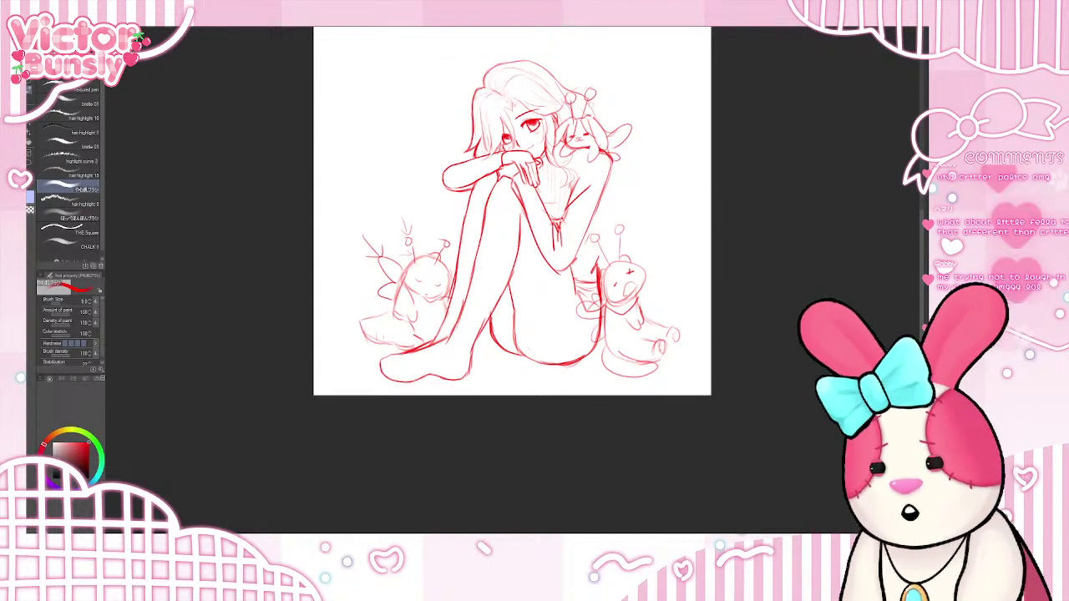
- Undo the antennae, wings and loose marks on all three plush toys
{"action": "key", "text": "ctrl+z"}
{"action": "key", "text": "ctrl+z"}
{"action": "key", "text": "ctrl+z"}
{"action": "key", "text": "ctrl+z"}
{"action": "key", "text": "ctrl+z"}
{"action": "key", "text": "ctrl+z"}
{"action": "key", "text": "ctrl+z"}
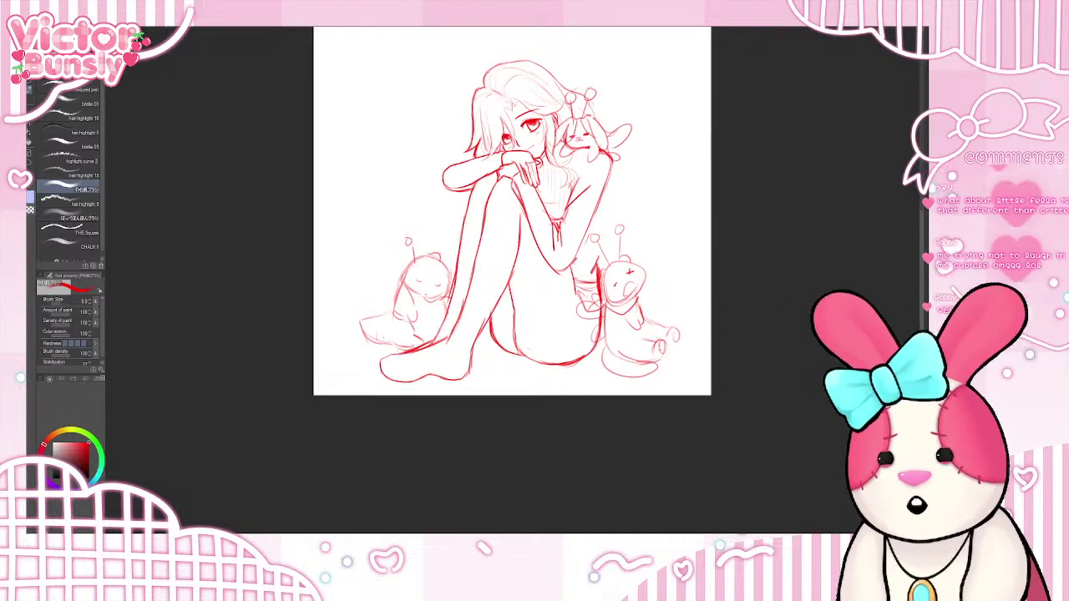
{"action": "key", "text": "ctrl+z"}
{"action": "key", "text": "ctrl+z"}
{"action": "key", "text": "ctrl+z"}
{"action": "key", "text": "ctrl+z"}
{"action": "key", "text": "ctrl+z"}
{"action": "key", "text": "ctrl+z"}
{"action": "key", "text": "ctrl+z"}
{"action": "key", "text": "ctrl+z"}
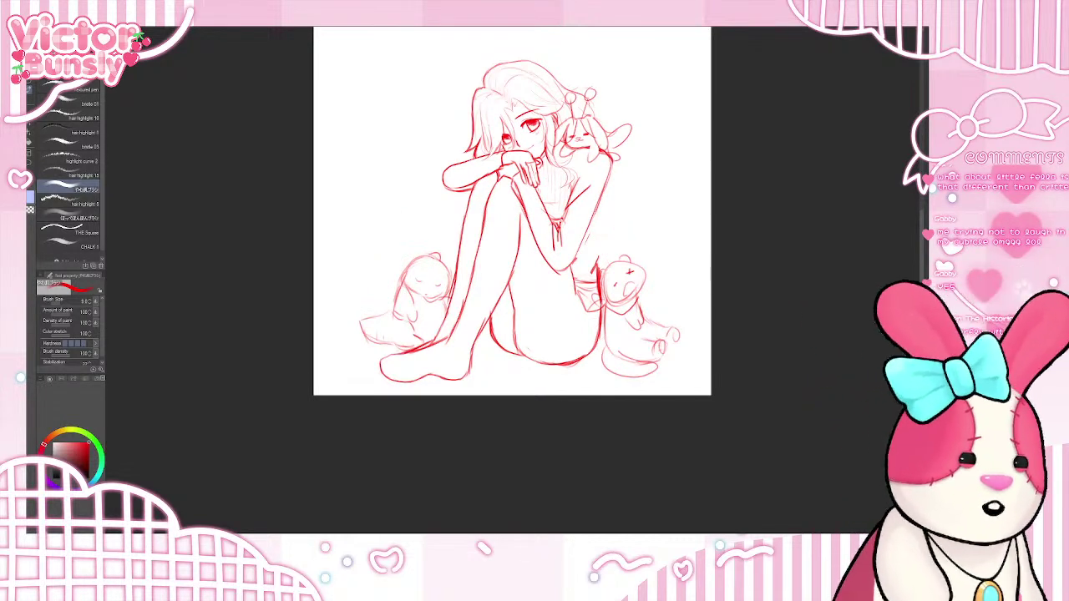
- Redraw the line of the back with several strokes from behind the shoulder down to the waist
{"action": "mouse_move", "coordinate": [569, 99]}
{"action": "left_mouse_down"}
{"action": "mouse_move", "coordinate": [591, 92]}
{"action": "mouse_move", "coordinate": [585, 113]}
{"action": "mouse_move", "coordinate": [614, 157]}
{"action": "mouse_move", "coordinate": [624, 134]}
{"action": "left_mouse_up"}
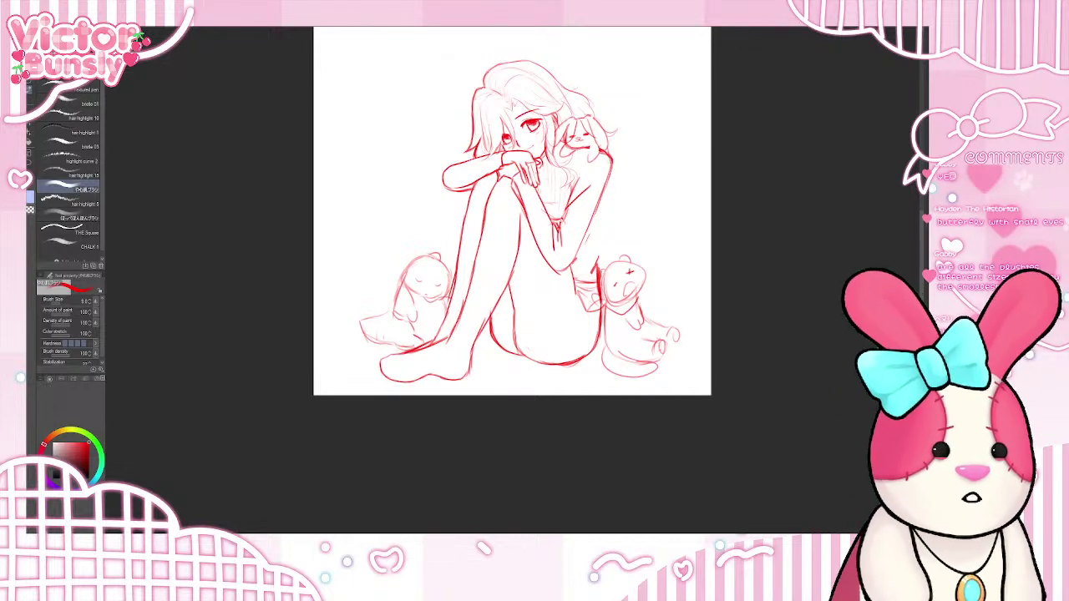
{"action": "mouse_move", "coordinate": [607, 187]}
{"action": "left_mouse_down"}
{"action": "mouse_move", "coordinate": [589, 242]}
{"action": "mouse_move", "coordinate": [596, 269]}
{"action": "left_mouse_up"}
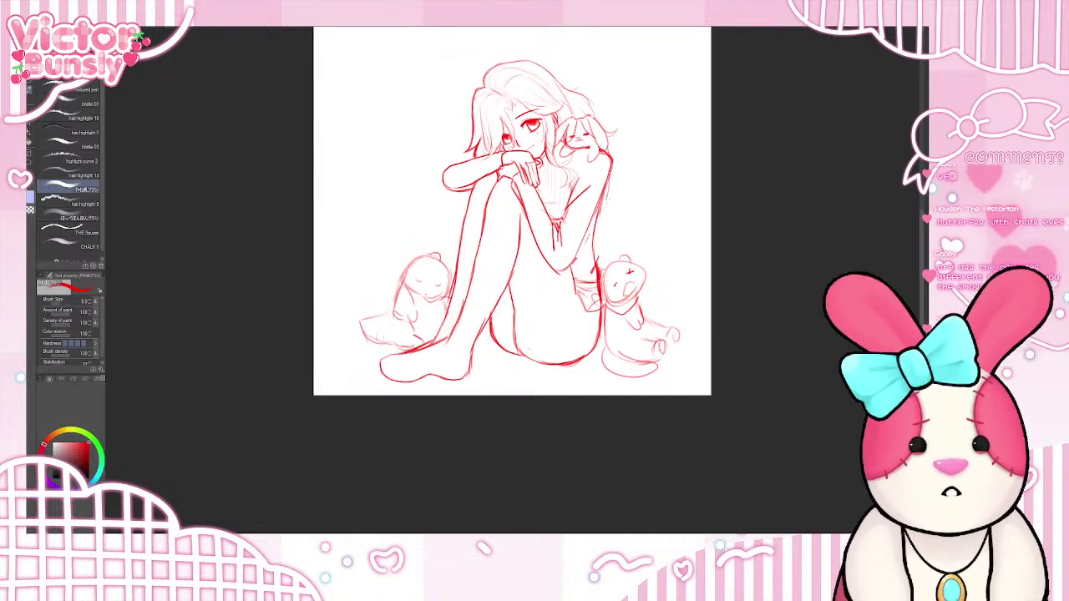
{"action": "left_click_drag", "start_coordinate": [604, 205], "coordinate": [594, 257]}
{"action": "left_click_drag", "start_coordinate": [596, 225], "coordinate": [593, 265]}
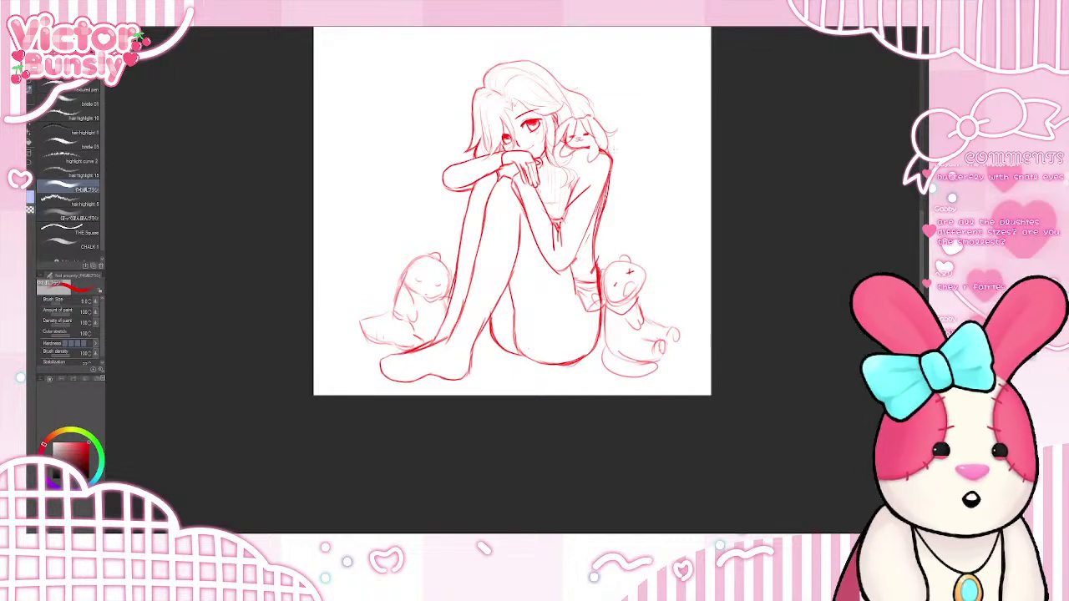
- Try long wavy hair strands falling from the shoulder down behind the back, undoing the misplaced strokes
{"action": "mouse_move", "coordinate": [610, 151]}
{"action": "left_mouse_down"}
{"action": "mouse_move", "coordinate": [621, 167]}
{"action": "mouse_move", "coordinate": [613, 196]}
{"action": "mouse_move", "coordinate": [669, 270]}
{"action": "left_mouse_up"}
{"action": "key", "text": "ctrl+z"}
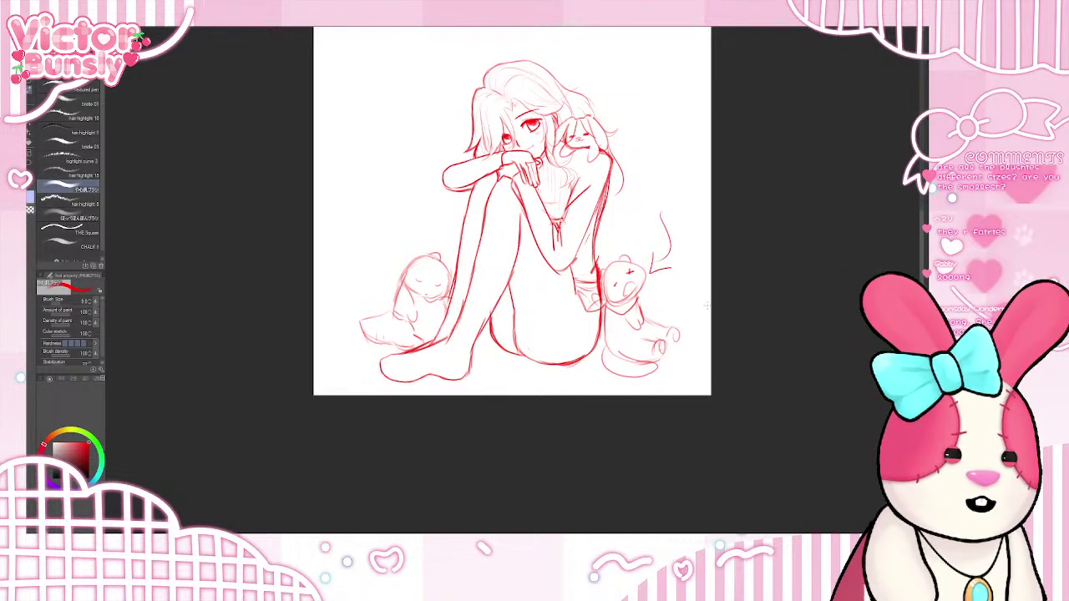
{"action": "key", "text": "ctrl+z"}
{"action": "key", "text": "ctrl+z"}
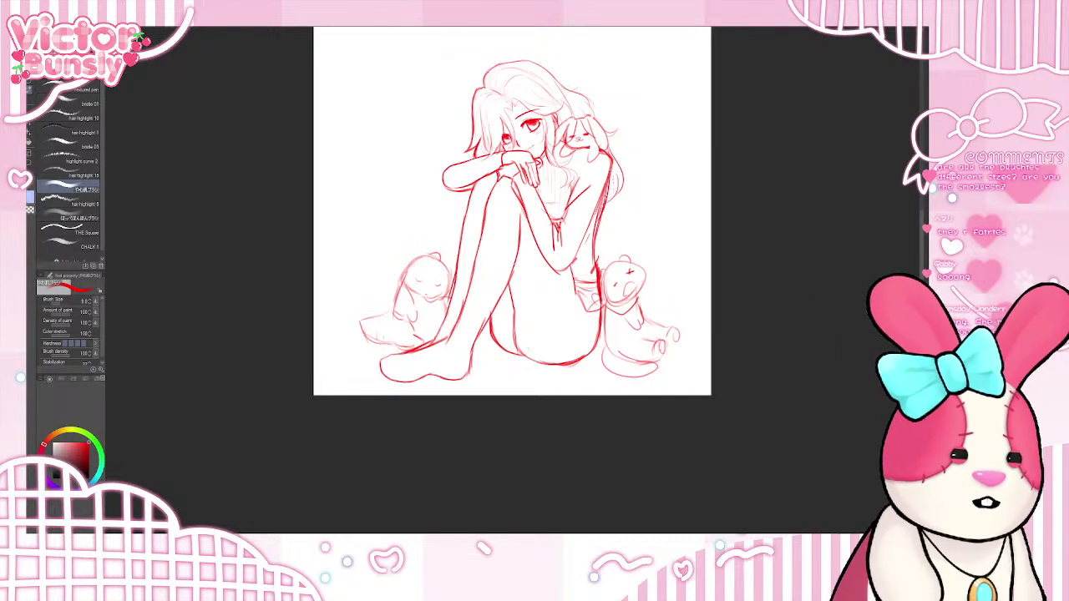
{"action": "mouse_move", "coordinate": [613, 197]}
{"action": "left_mouse_down"}
{"action": "mouse_move", "coordinate": [616, 220]}
{"action": "mouse_move", "coordinate": [638, 224]}
{"action": "mouse_move", "coordinate": [599, 260]}
{"action": "left_mouse_up"}
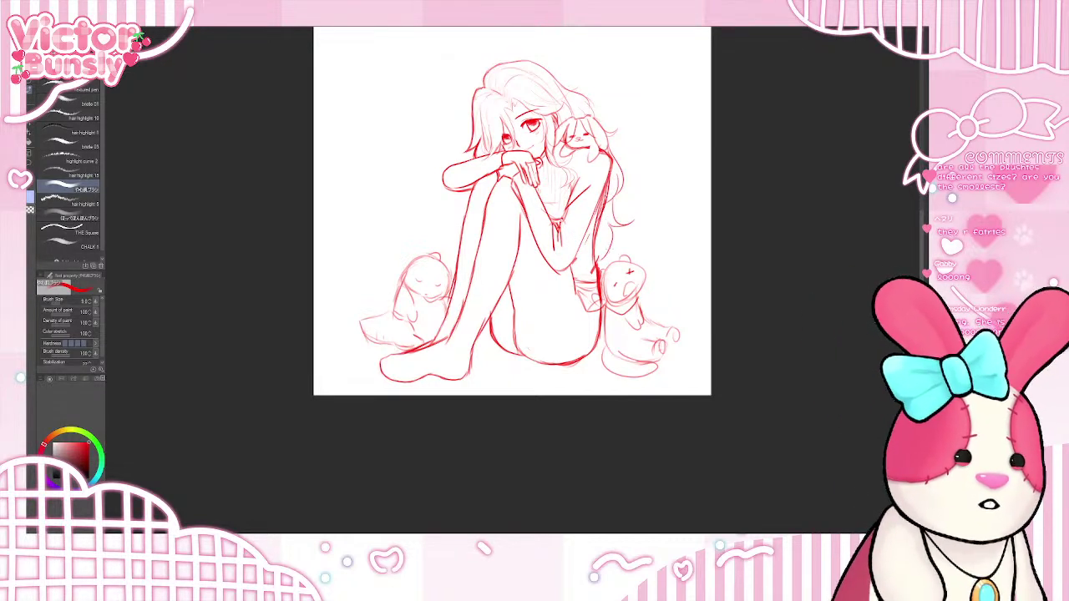
{"action": "key", "text": "ctrl+z"}
{"action": "key", "text": "ctrl+z"}
{"action": "key", "text": "ctrl+z"}
{"action": "key", "text": "ctrl+z"}
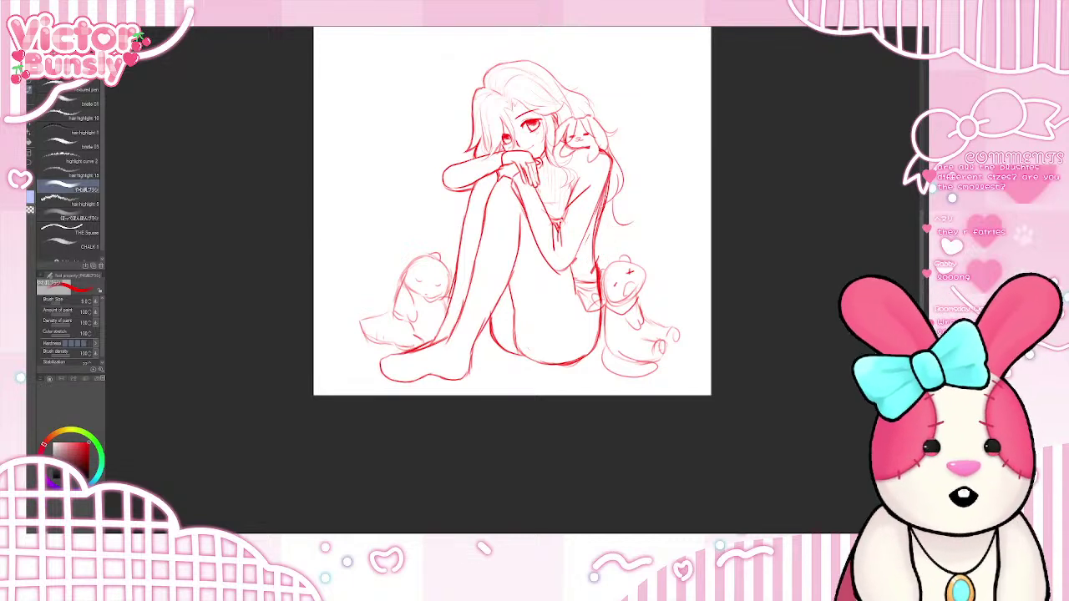
- Try a fuller curling lock behind the back with an outward flick at the shoulder, undoing the strokes
{"action": "mouse_move", "coordinate": [611, 137]}
{"action": "left_mouse_down"}
{"action": "mouse_move", "coordinate": [641, 162]}
{"action": "mouse_move", "coordinate": [611, 160]}
{"action": "mouse_move", "coordinate": [625, 209]}
{"action": "mouse_move", "coordinate": [605, 224]}
{"action": "mouse_move", "coordinate": [613, 245]}
{"action": "mouse_move", "coordinate": [601, 266]}
{"action": "left_mouse_up"}
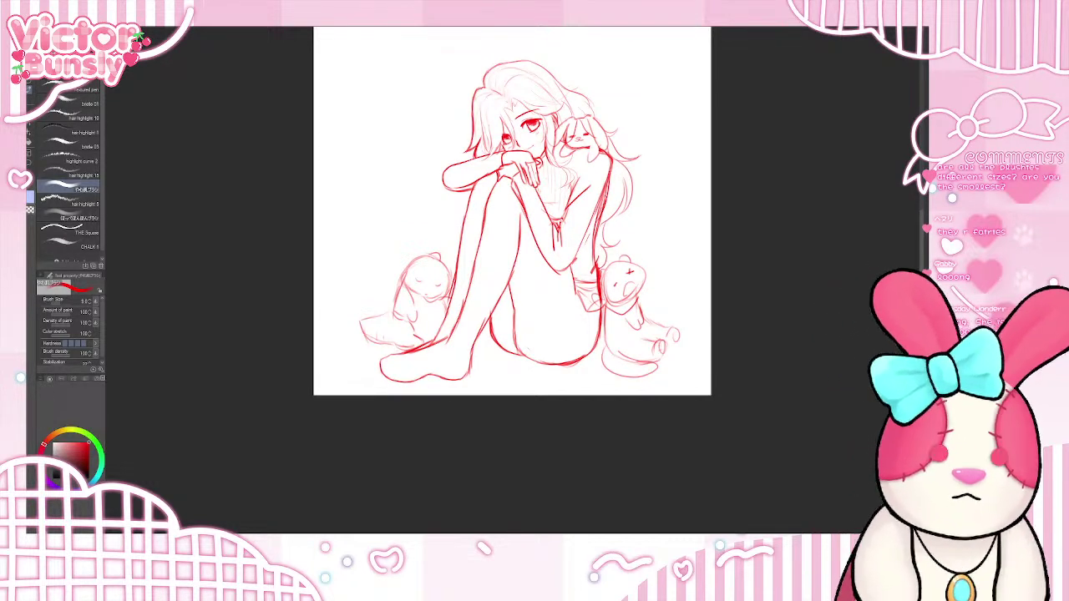
{"action": "key", "text": "ctrl+z"}
{"action": "key", "text": "ctrl+z"}
{"action": "key", "text": "ctrl+z"}
{"action": "key", "text": "ctrl+z"}
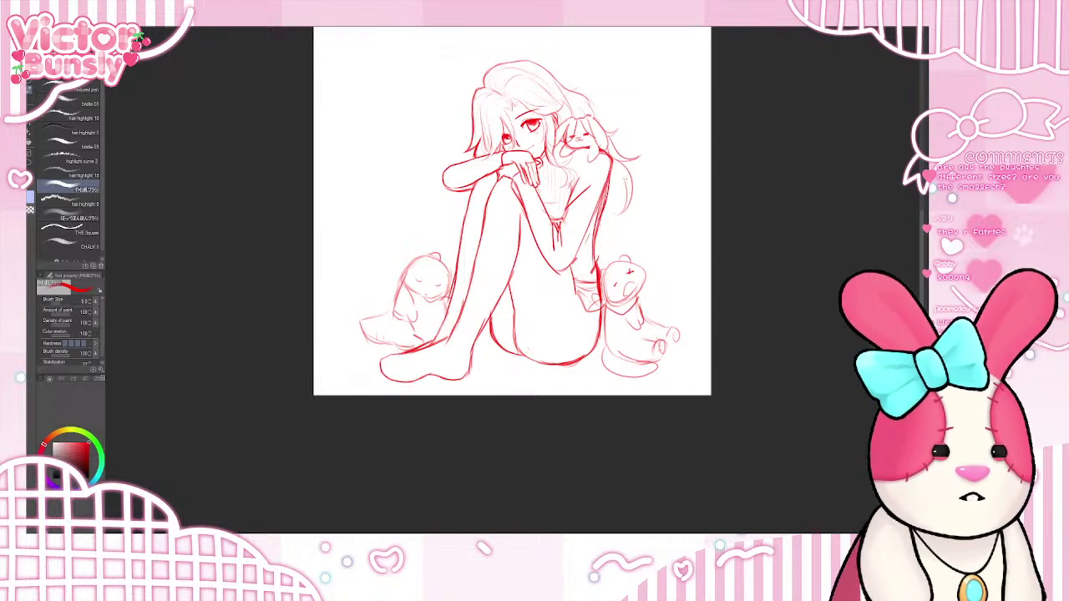
{"action": "mouse_move", "coordinate": [623, 182]}
{"action": "left_mouse_down"}
{"action": "mouse_move", "coordinate": [622, 233]}
{"action": "mouse_move", "coordinate": [600, 241]}
{"action": "mouse_move", "coordinate": [595, 257]}
{"action": "left_mouse_up"}
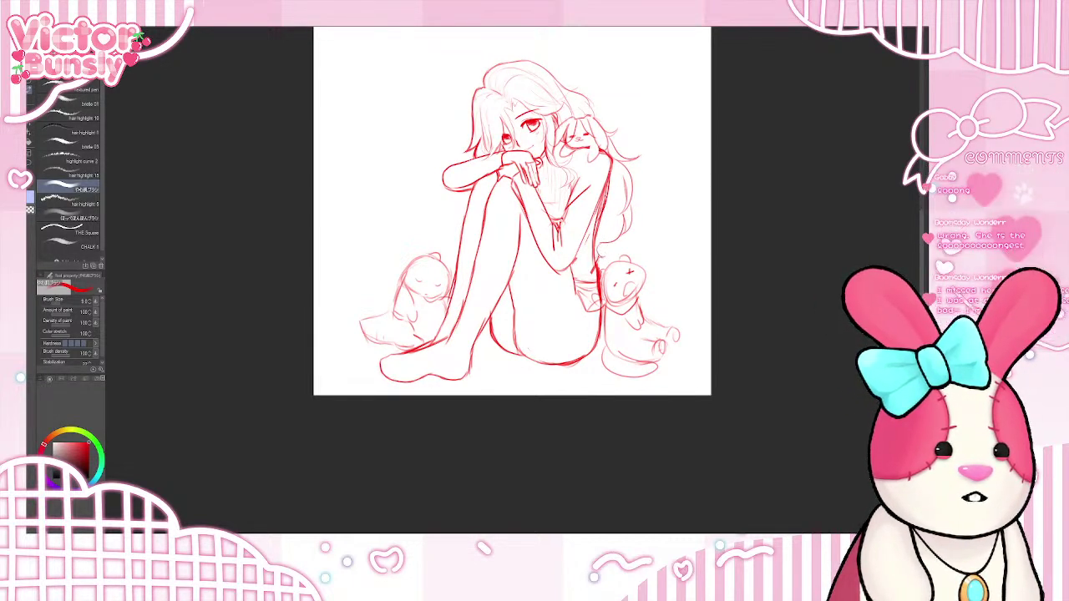
{"action": "key", "text": "ctrl+z"}
{"action": "key", "text": "ctrl+z"}
{"action": "key", "text": "ctrl+z"}
{"action": "key", "text": "ctrl+z"}
{"action": "key", "text": "ctrl+z"}
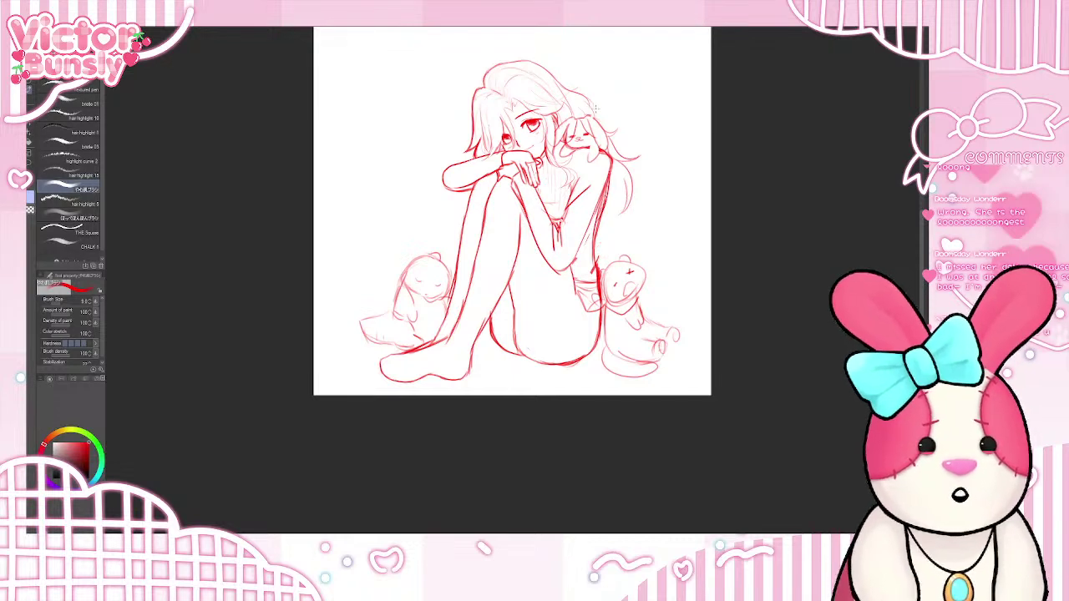
{"action": "key", "text": "ctrl+z"}
- Draw a long S-curved hair strand from behind the shoulder plush to the waist and erase its outward flick
{"action": "mouse_move", "coordinate": [612, 133]}
{"action": "left_mouse_down"}
{"action": "mouse_move", "coordinate": [630, 155]}
{"action": "mouse_move", "coordinate": [630, 185]}
{"action": "mouse_move", "coordinate": [615, 139]}
{"action": "mouse_move", "coordinate": [643, 149]}
{"action": "mouse_move", "coordinate": [622, 157]}
{"action": "mouse_move", "coordinate": [636, 200]}
{"action": "mouse_move", "coordinate": [605, 228]}
{"action": "mouse_move", "coordinate": [619, 238]}
{"action": "left_mouse_up"}
{"action": "key", "text": "ctrl+z"}
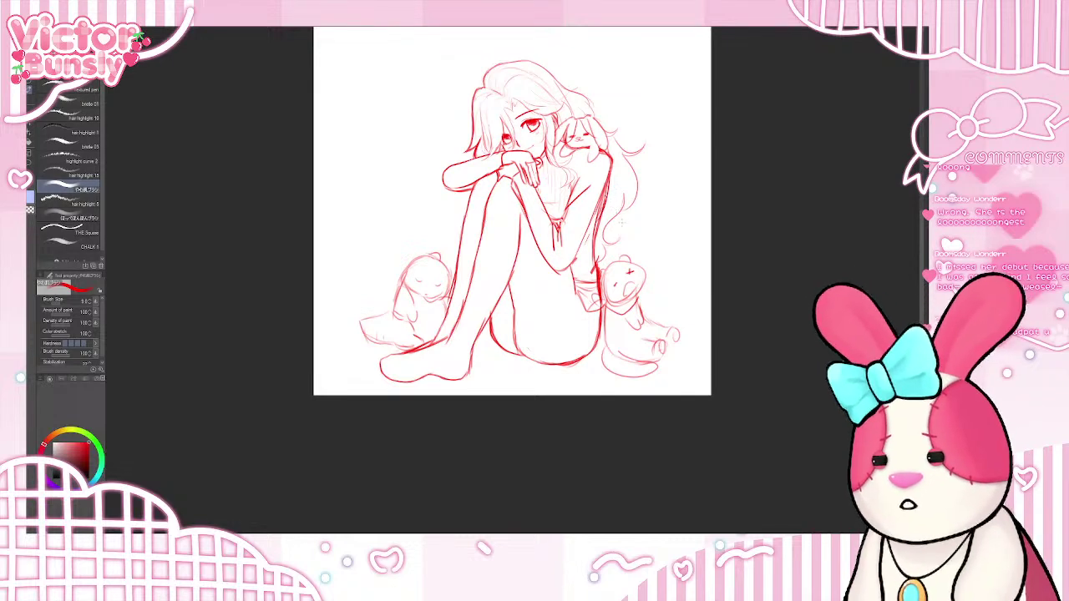
{"action": "key", "text": "e"}
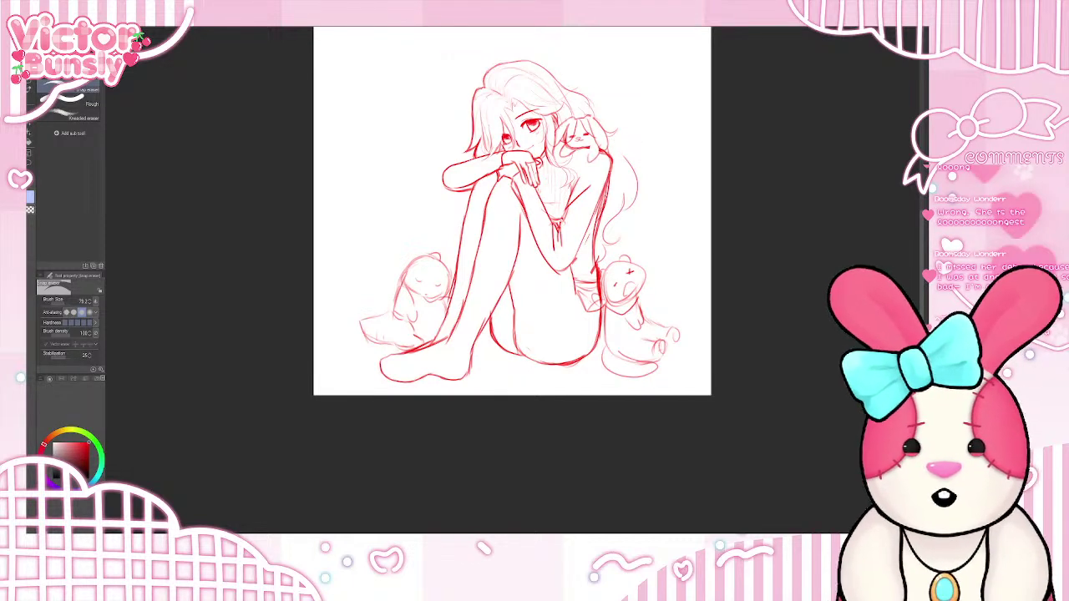
- Connect the long strand to the shoulder and add an inner hair line along its curve, undoing excess strokes
{"action": "left_click", "coordinate": [29, 89]}
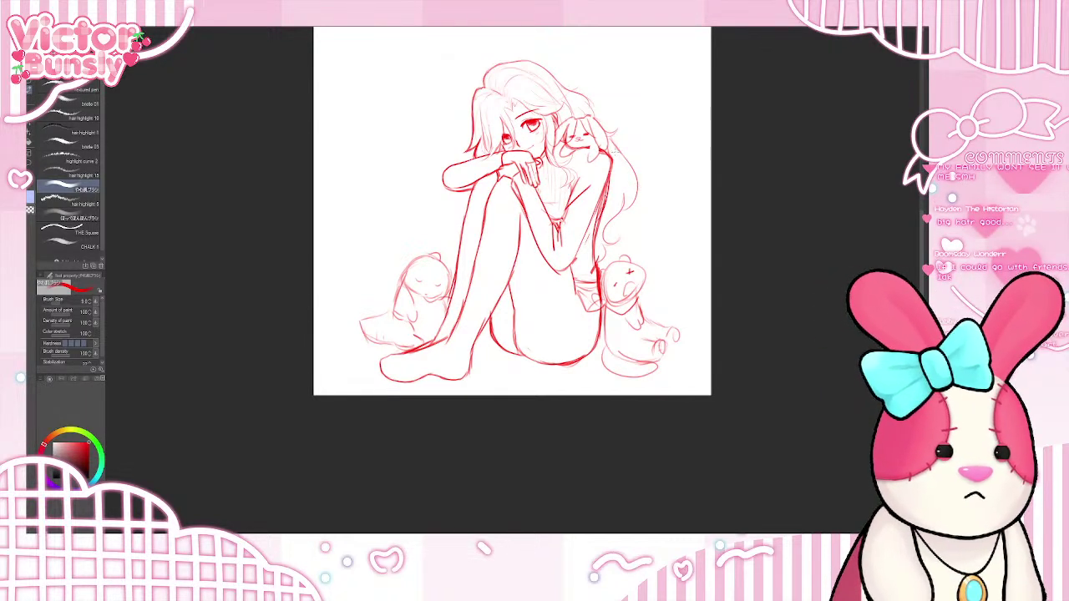
{"action": "mouse_move", "coordinate": [611, 147]}
{"action": "left_mouse_down"}
{"action": "mouse_move", "coordinate": [629, 195]}
{"action": "mouse_move", "coordinate": [629, 182]}
{"action": "left_mouse_up"}
{"action": "key", "text": "ctrl+z"}
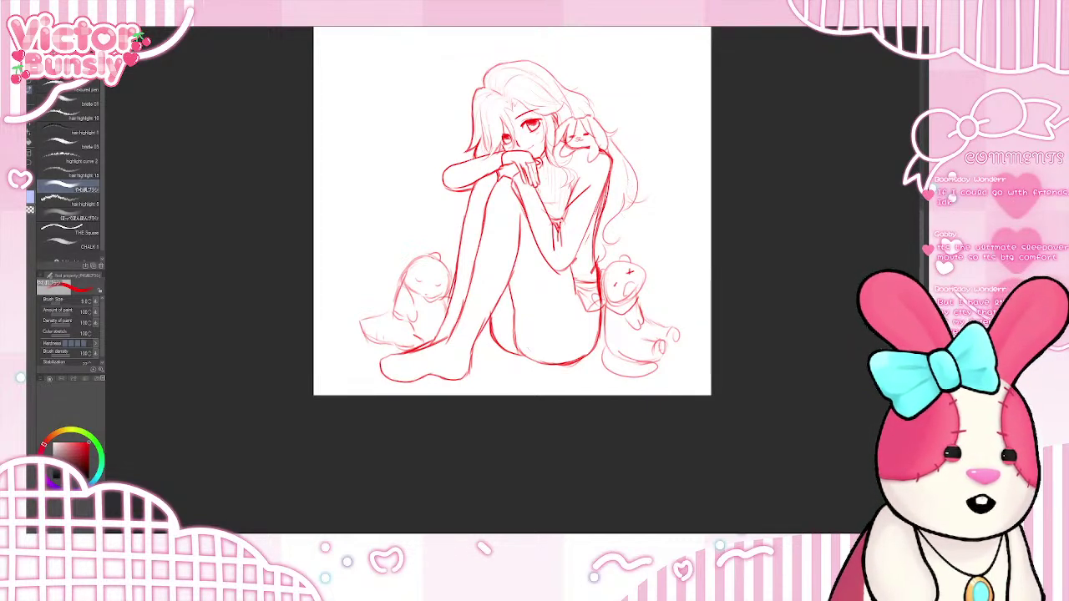
{"action": "key", "text": "ctrl+z"}
{"action": "left_click_drag", "start_coordinate": [627, 182], "coordinate": [620, 207]}
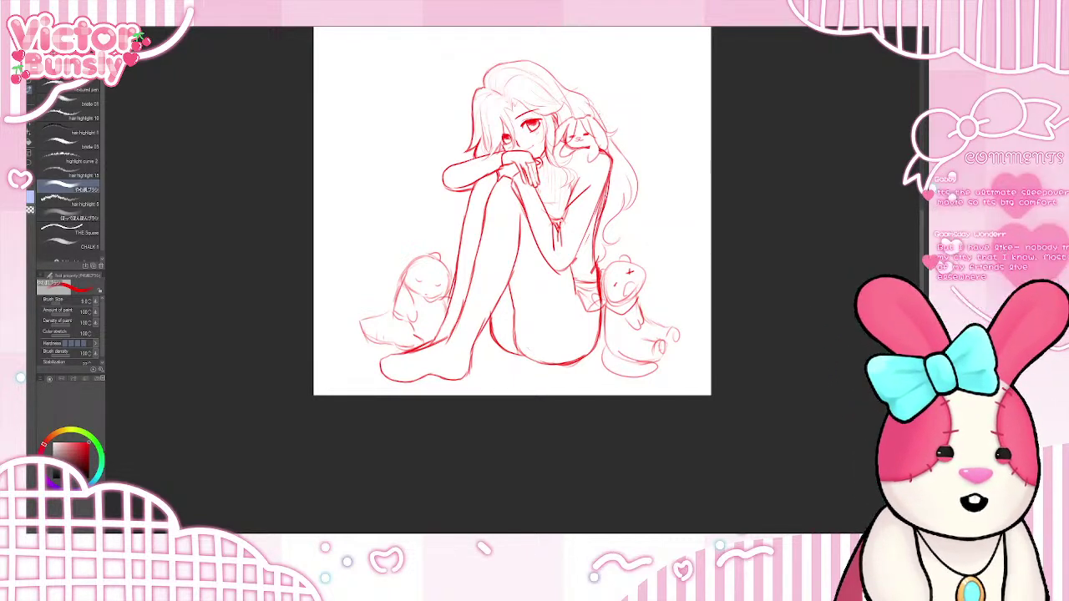
- Draw the hair contour from the back of the head down behind the shoulder plush, undoing misplaced strokes
{"action": "left_click_drag", "start_coordinate": [586, 97], "coordinate": [599, 136]}
{"action": "key", "text": "ctrl+z"}
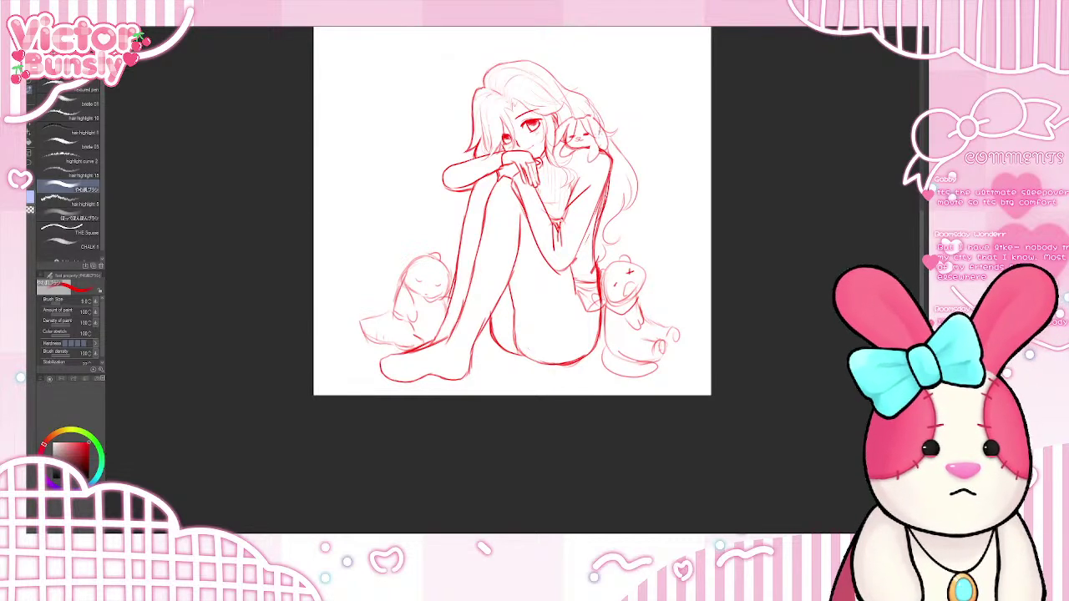
{"action": "key", "text": "ctrl+z"}
{"action": "left_click_drag", "start_coordinate": [601, 114], "coordinate": [602, 143]}
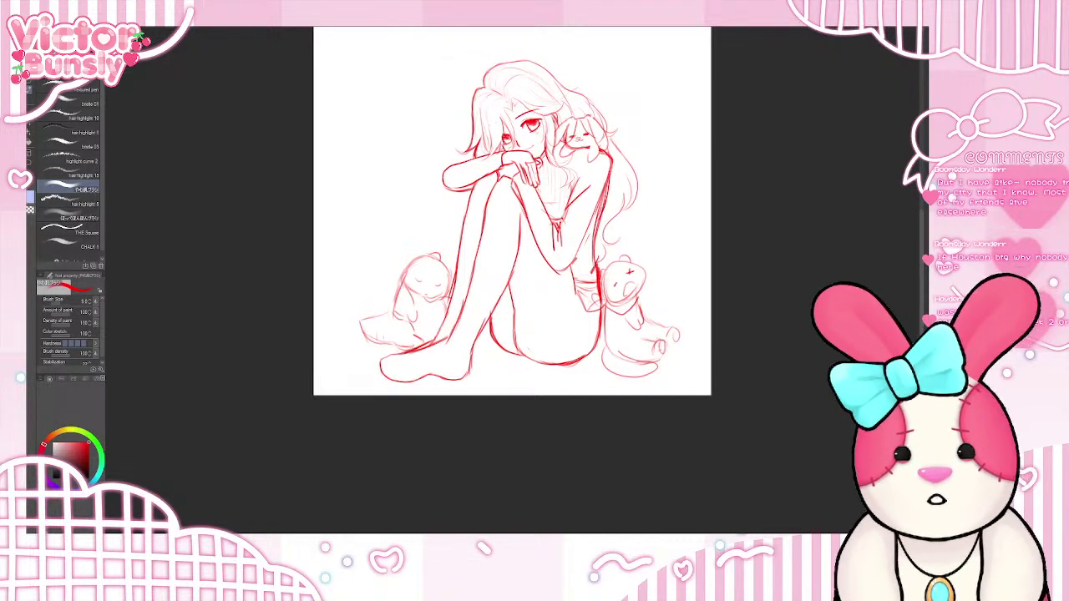
- Erase part of the far eye where the fringe strands cover it
{"action": "key", "text": "e"}
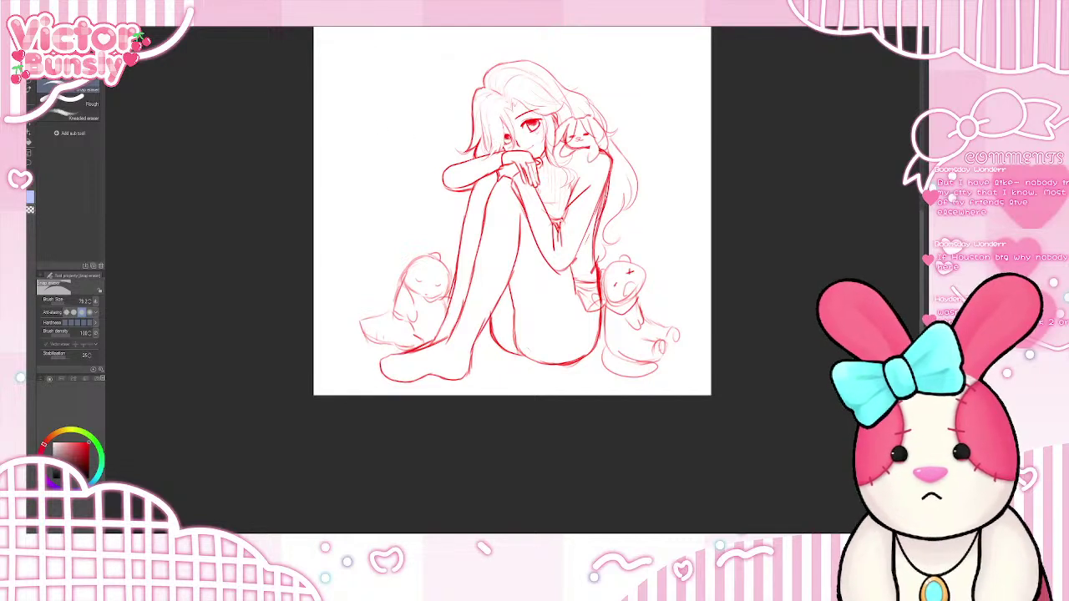
{"action": "key", "text": "b"}
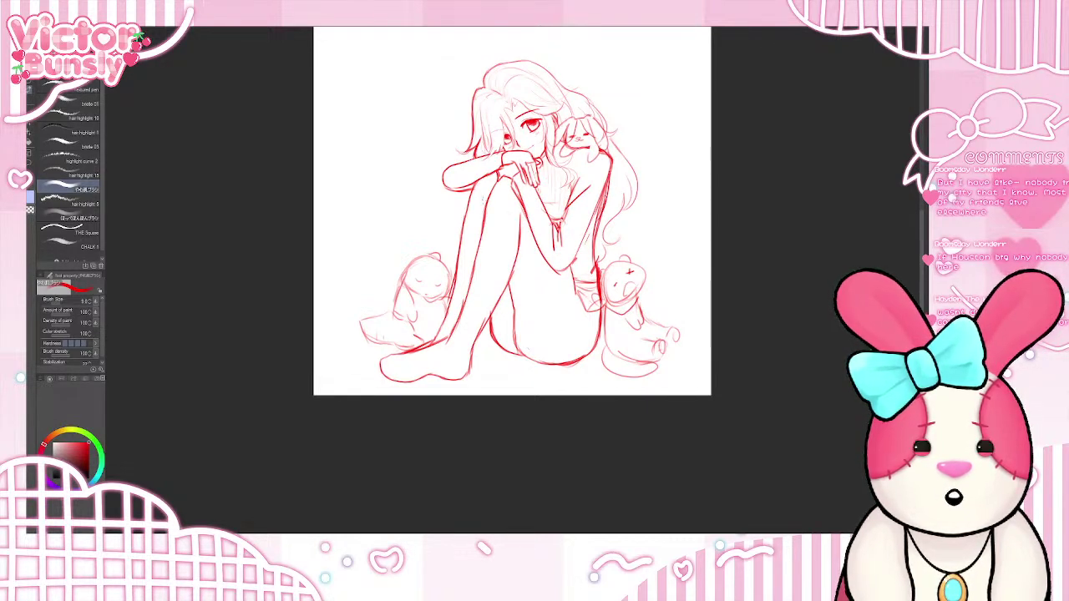
{"action": "scroll", "coordinate": [493, 152], "scroll_direction": "up", "scroll_amount": 1}
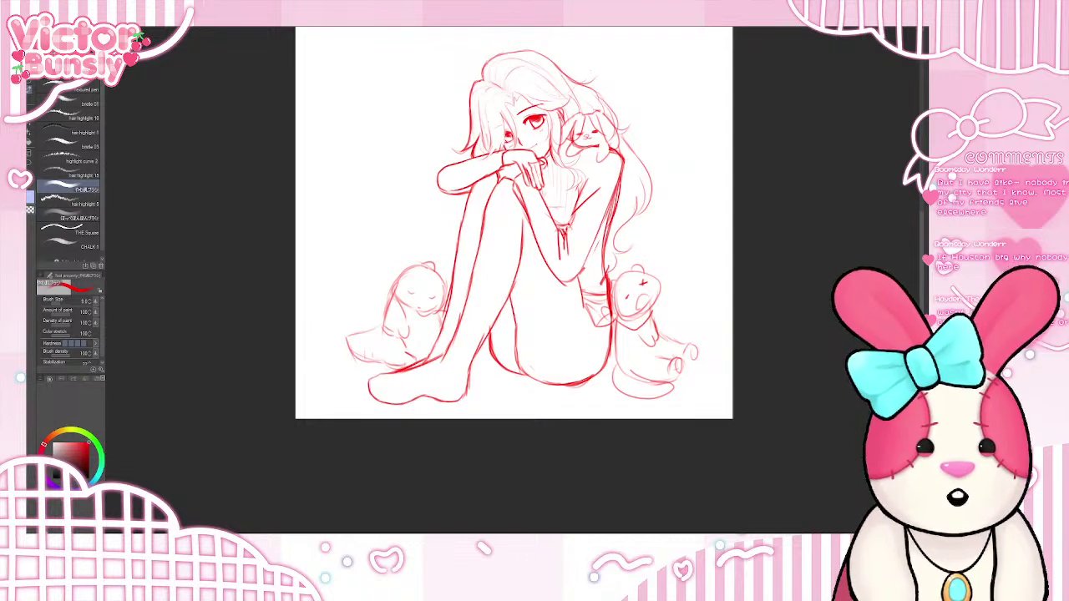
{"action": "key", "text": "ctrl+z"}
{"action": "mouse_move", "coordinate": [552, 73]}
{"action": "left_mouse_down"}
{"action": "mouse_move", "coordinate": [591, 83]}
{"action": "mouse_move", "coordinate": [590, 69]}
{"action": "mouse_move", "coordinate": [591, 87]}
{"action": "mouse_move", "coordinate": [575, 86]}
{"action": "mouse_move", "coordinate": [580, 101]}
{"action": "left_mouse_up"}
{"action": "key", "text": "ctrl+z"}
{"action": "key", "text": "ctrl+z"}
{"action": "key", "text": "ctrl+z"}
{"action": "key", "text": "ctrl+z"}
{"action": "key", "text": "ctrl+z"}
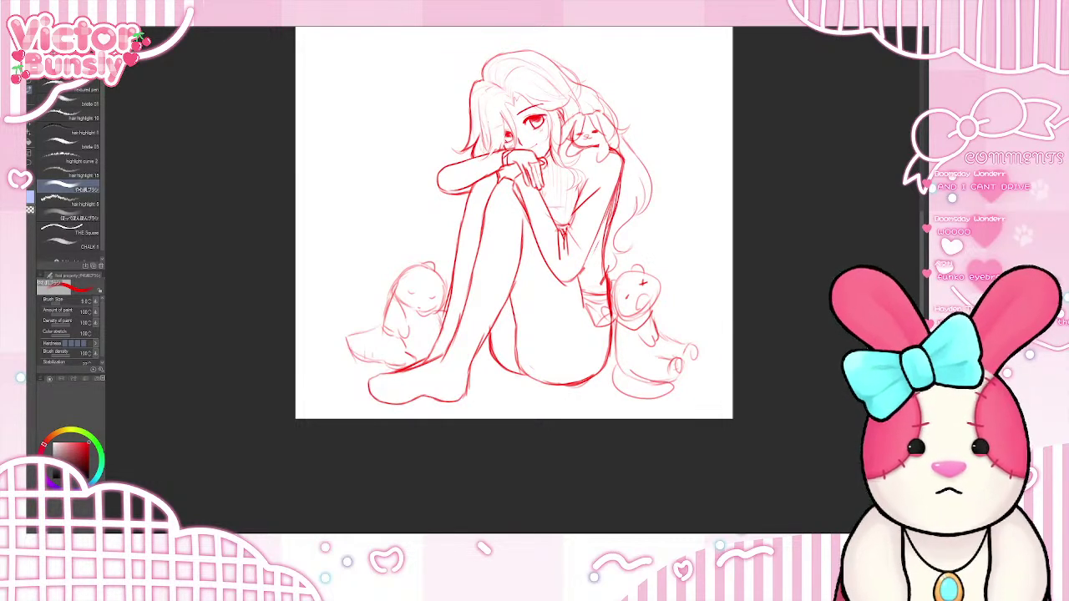
- Erase stray lines at the cuff beside the resting hand and draw lengthwise rib lines along the folded forearm's sleeve
{"action": "key", "text": "e"}
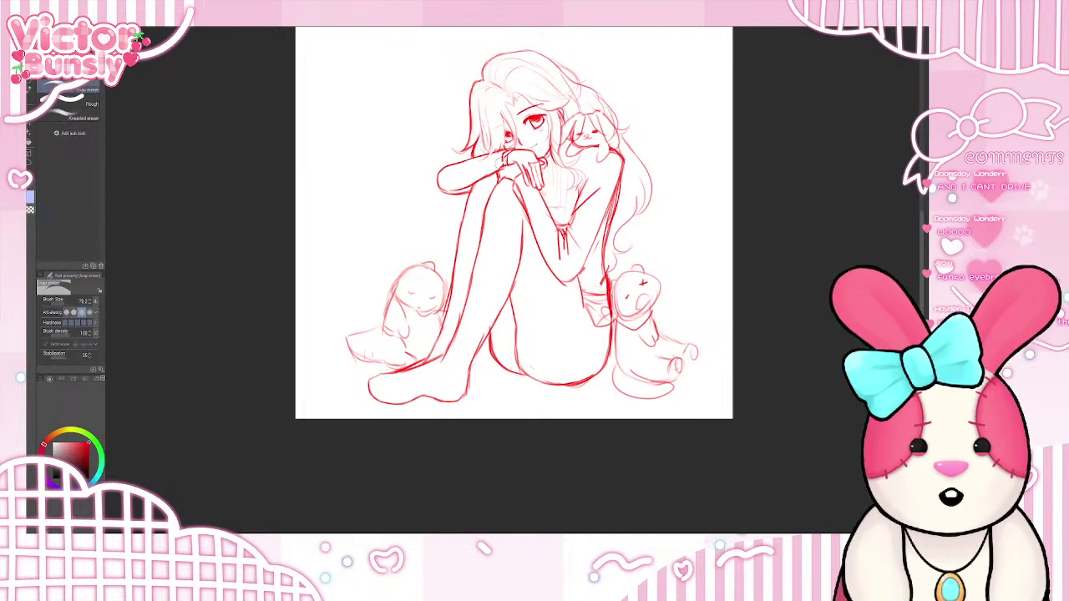
{"action": "mouse_move", "coordinate": [502, 165]}
{"action": "left_mouse_down"}
{"action": "mouse_move", "coordinate": [512, 148]}
{"action": "mouse_move", "coordinate": [503, 157]}
{"action": "left_mouse_up"}
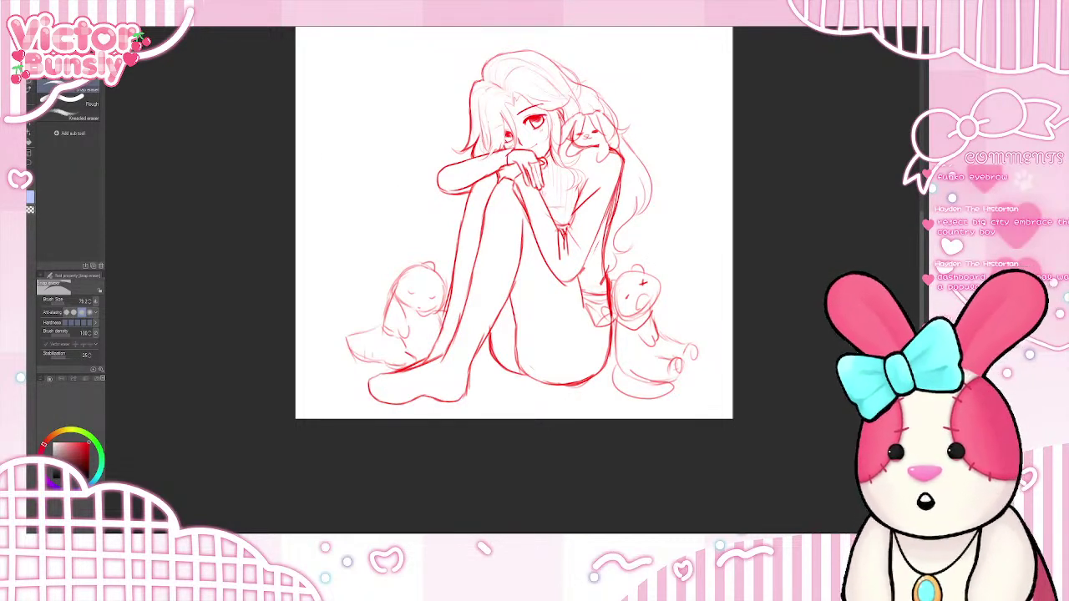
{"action": "key", "text": "b"}
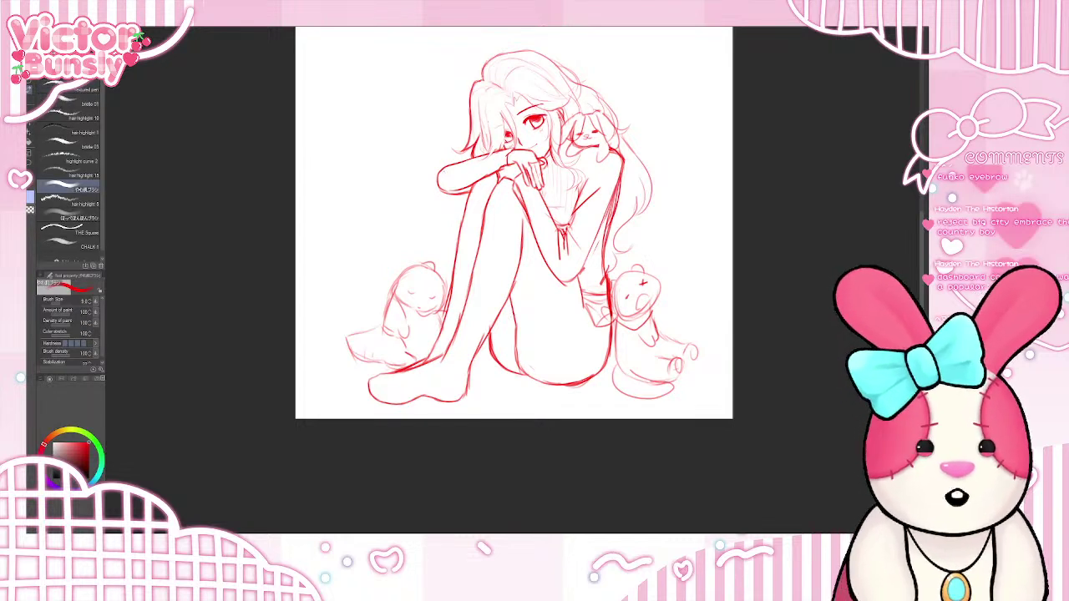
{"action": "mouse_move", "coordinate": [498, 155]}
{"action": "left_mouse_down"}
{"action": "mouse_move", "coordinate": [439, 172]}
{"action": "mouse_move", "coordinate": [499, 155]}
{"action": "left_mouse_up"}
{"action": "key", "text": "ctrl+z"}
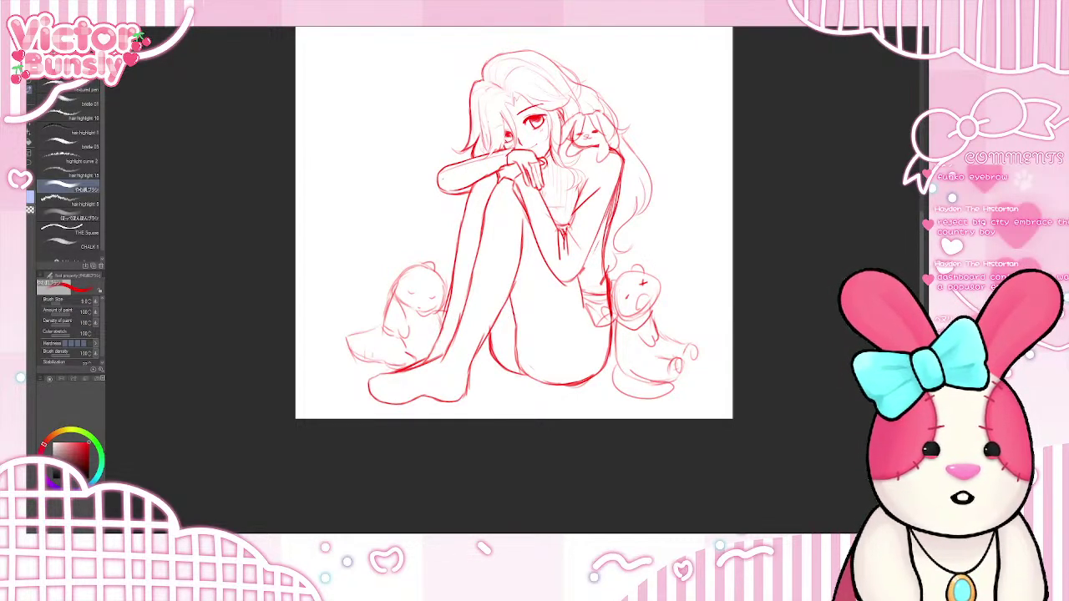
{"action": "mouse_move", "coordinate": [441, 174]}
{"action": "left_mouse_down"}
{"action": "mouse_move", "coordinate": [499, 157]}
{"action": "mouse_move", "coordinate": [494, 167]}
{"action": "left_mouse_up"}
{"action": "key", "text": "ctrl+z"}
{"action": "left_click_drag", "start_coordinate": [442, 183], "coordinate": [493, 172]}
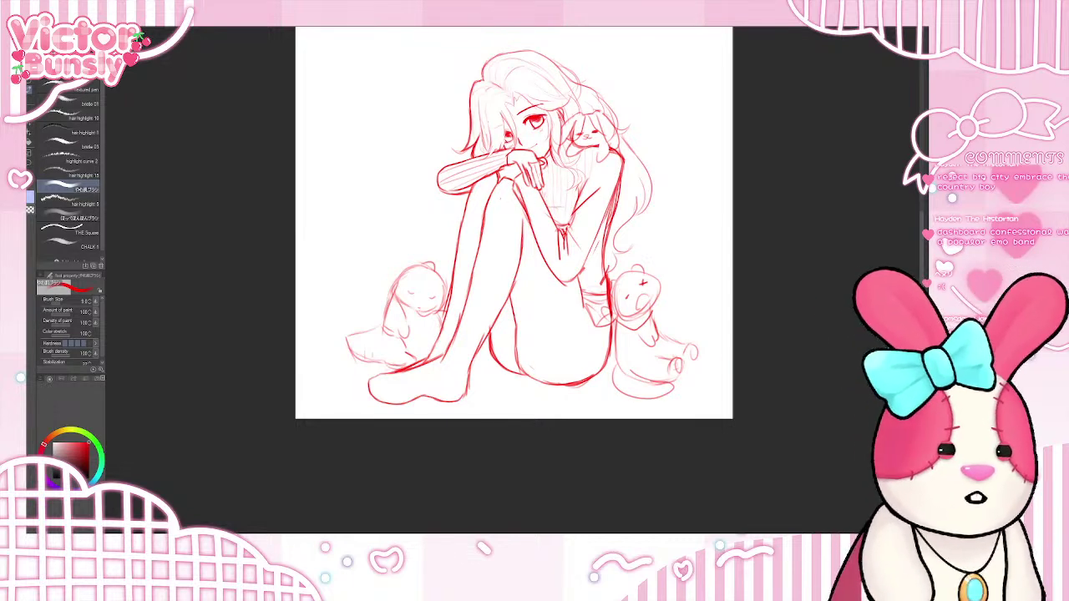
- Erase excess lines along the other forearm and draw lengthwise rib lines down that arm's sleeve from the shoulder toward the elbow
{"action": "key", "text": "e"}
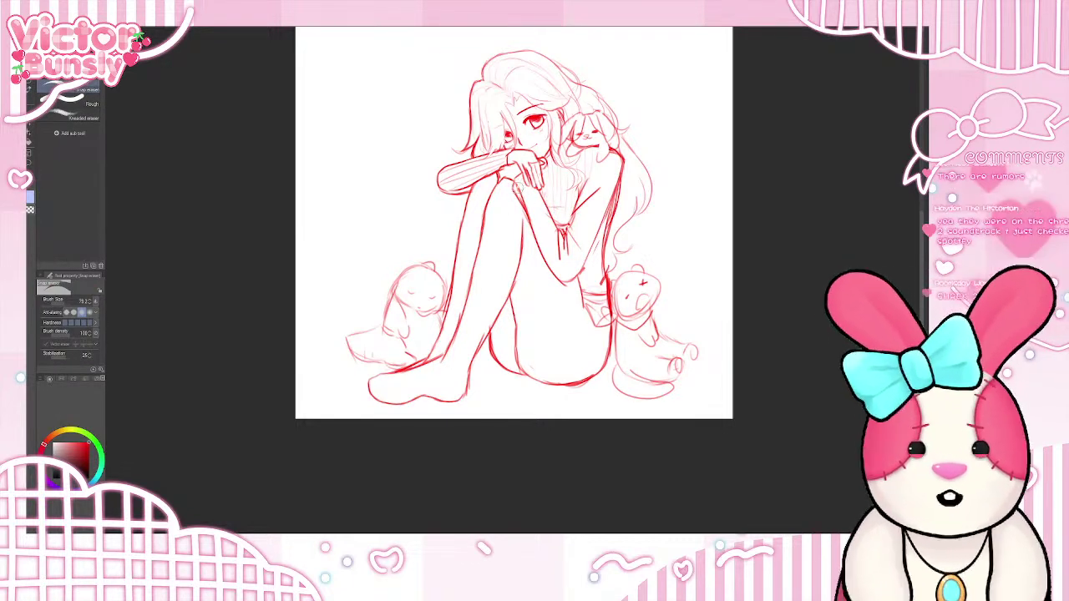
{"action": "left_click_drag", "start_coordinate": [517, 185], "coordinate": [549, 232]}
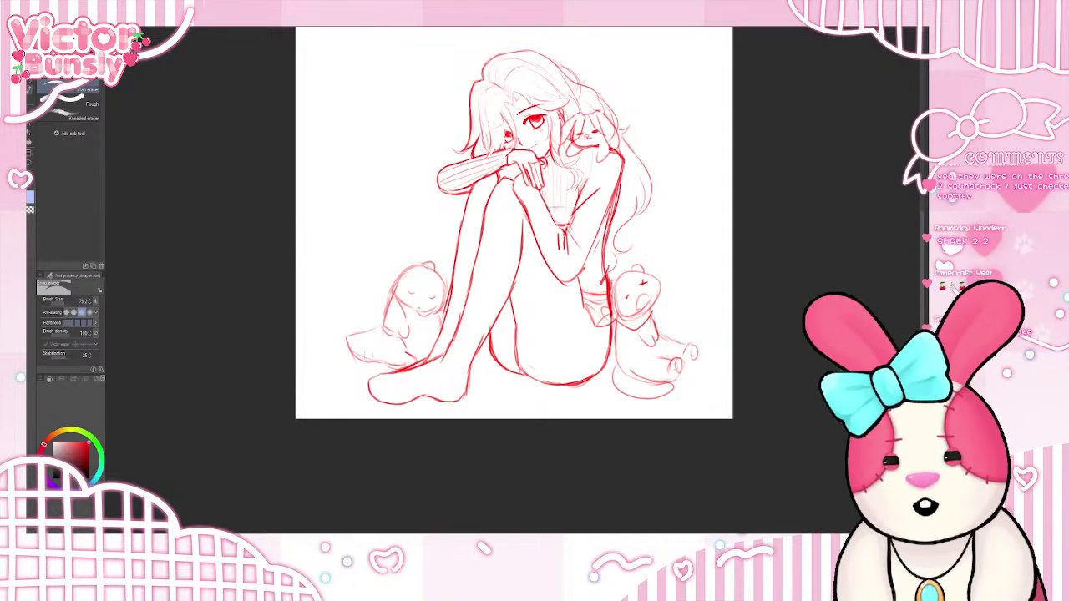
{"action": "key", "text": "b"}
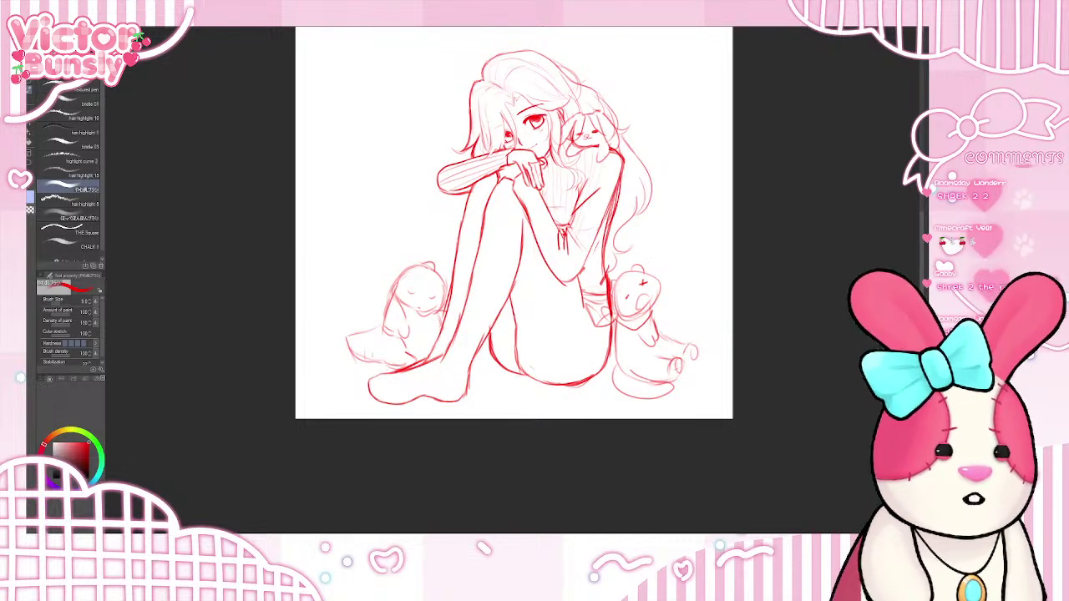
{"action": "left_click_drag", "start_coordinate": [606, 170], "coordinate": [578, 259]}
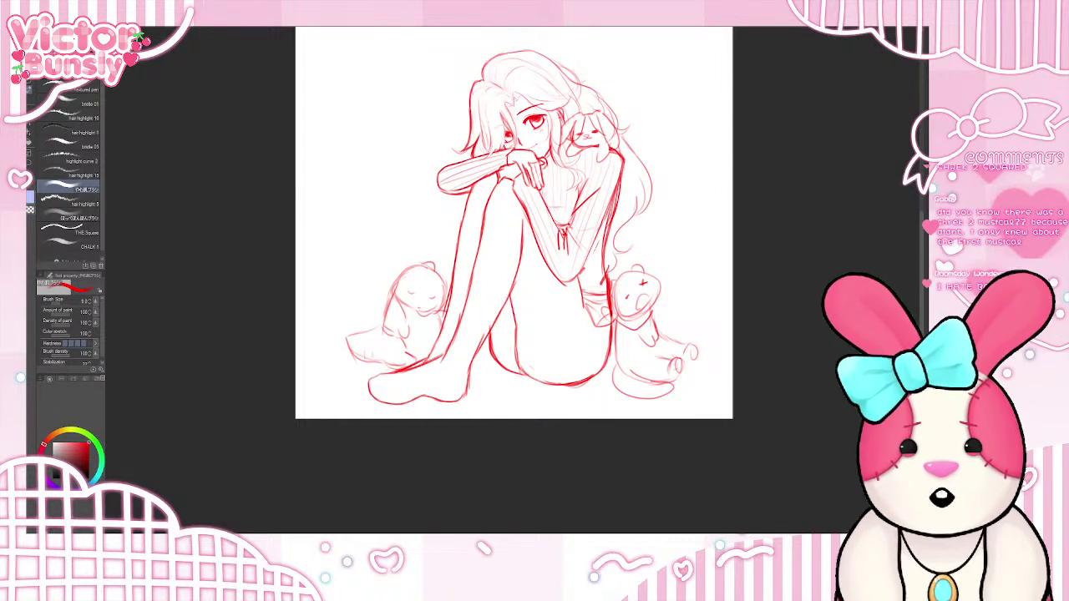
- Erase rough parts of the near thigh and hip contours and redraw them as cleaner curves
{"action": "key", "text": "e"}
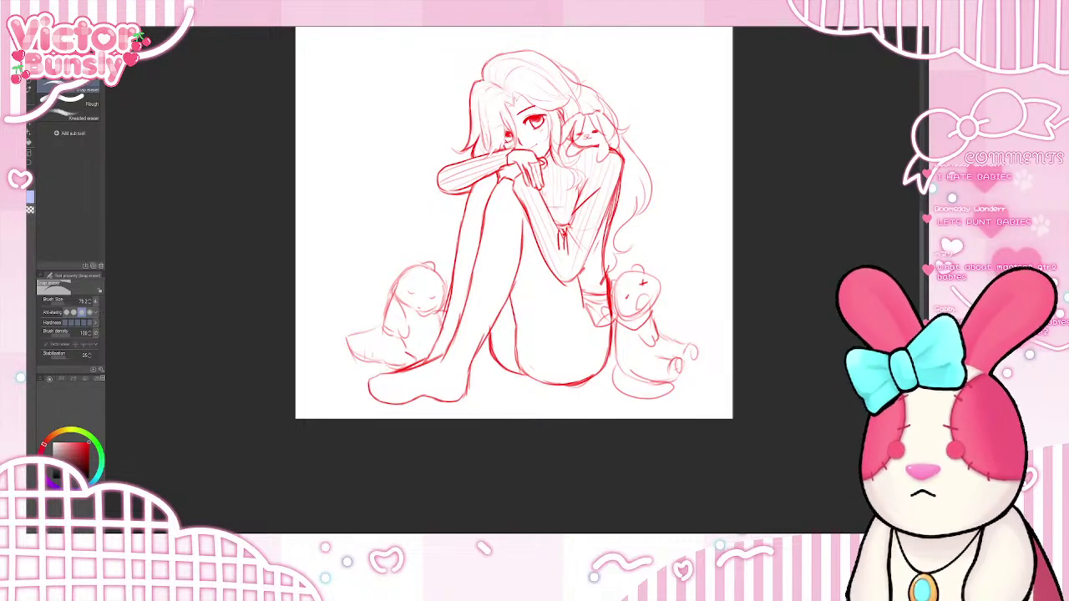
{"action": "scroll", "coordinate": [514, 222], "scroll_direction": "down", "scroll_amount": 3}
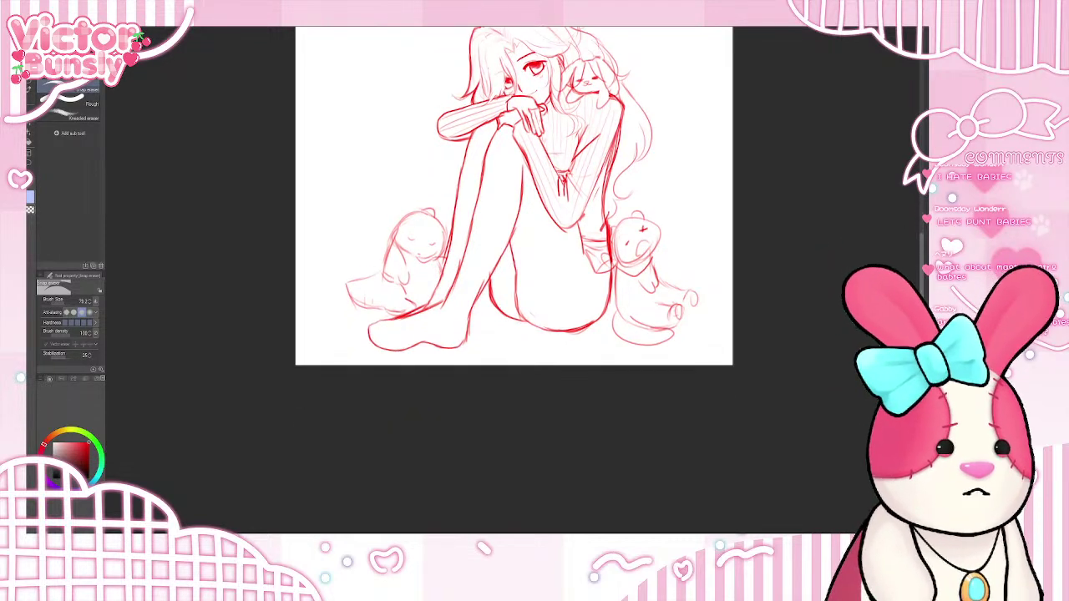
{"action": "key", "text": "b"}
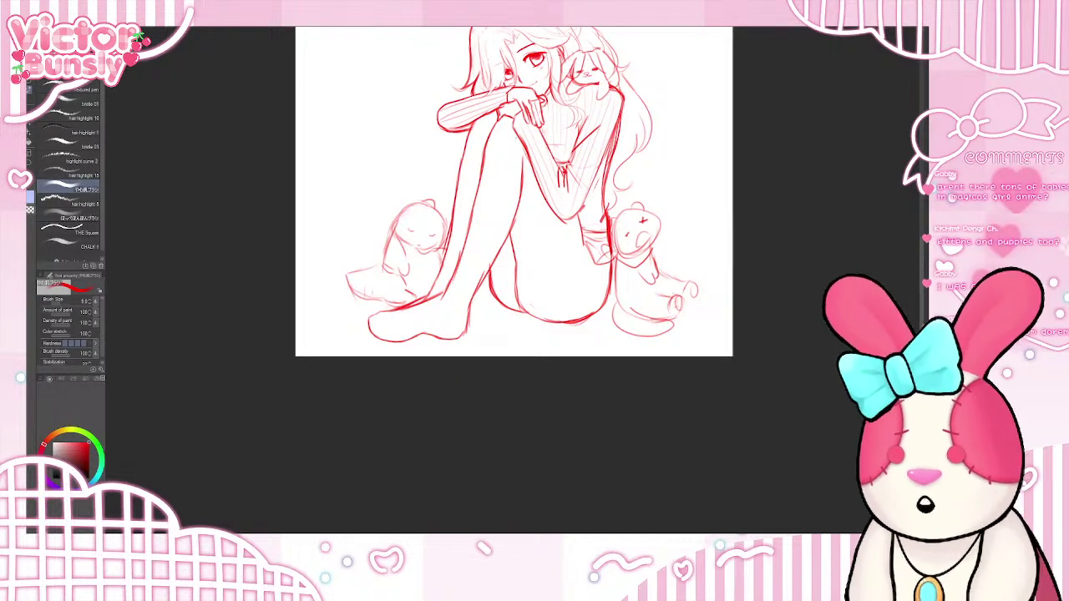
{"action": "key", "text": "e"}
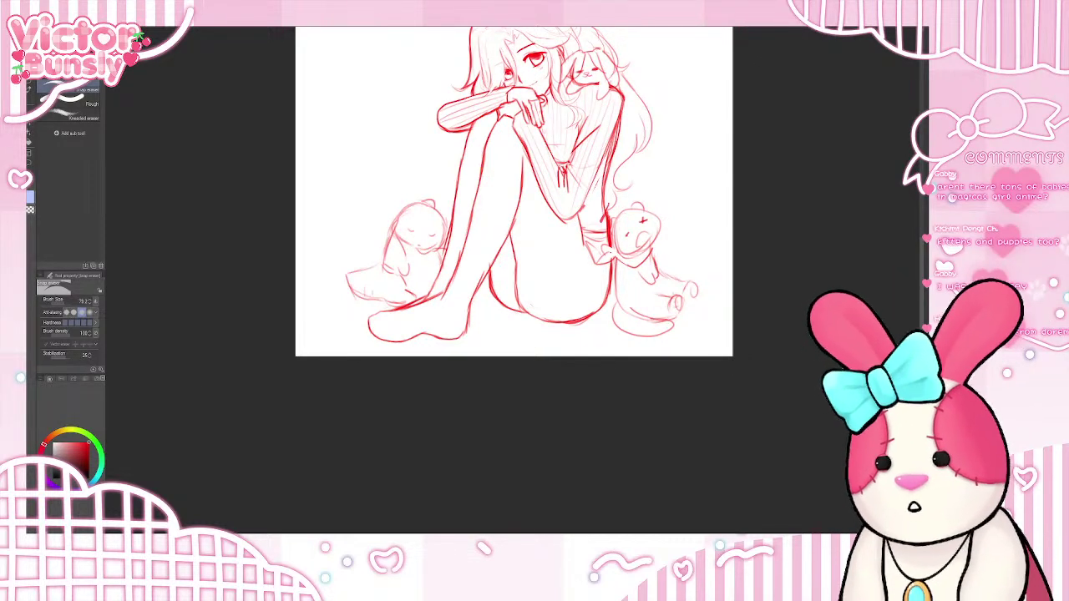
{"action": "key", "text": "ctrl+minus"}
{"action": "key", "text": "ctrl+minus"}
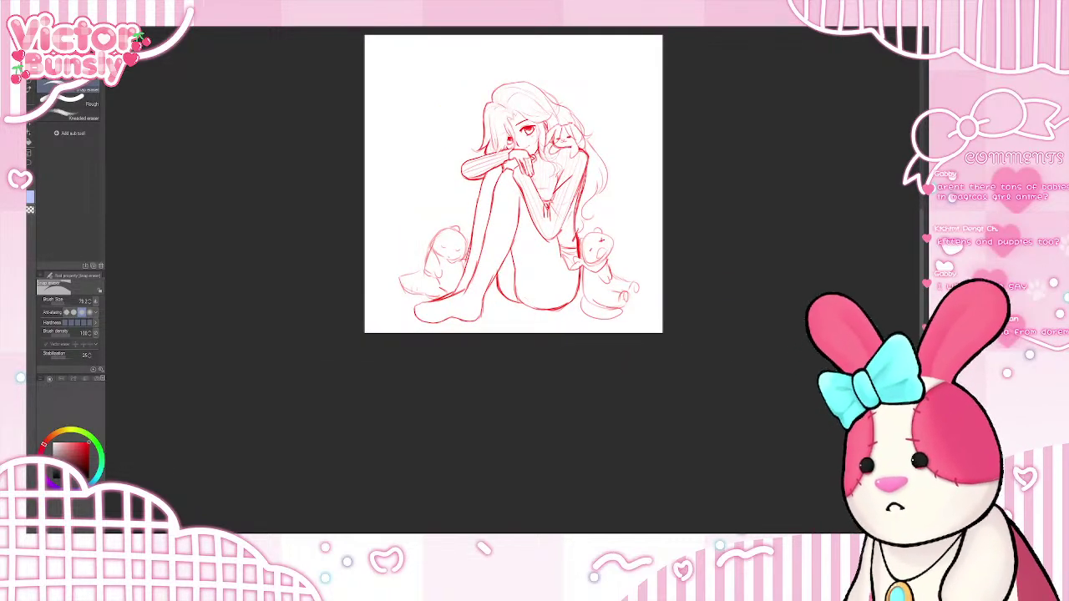
{"action": "key", "text": "ctrl+plus"}
{"action": "key", "text": "ctrl+plus"}
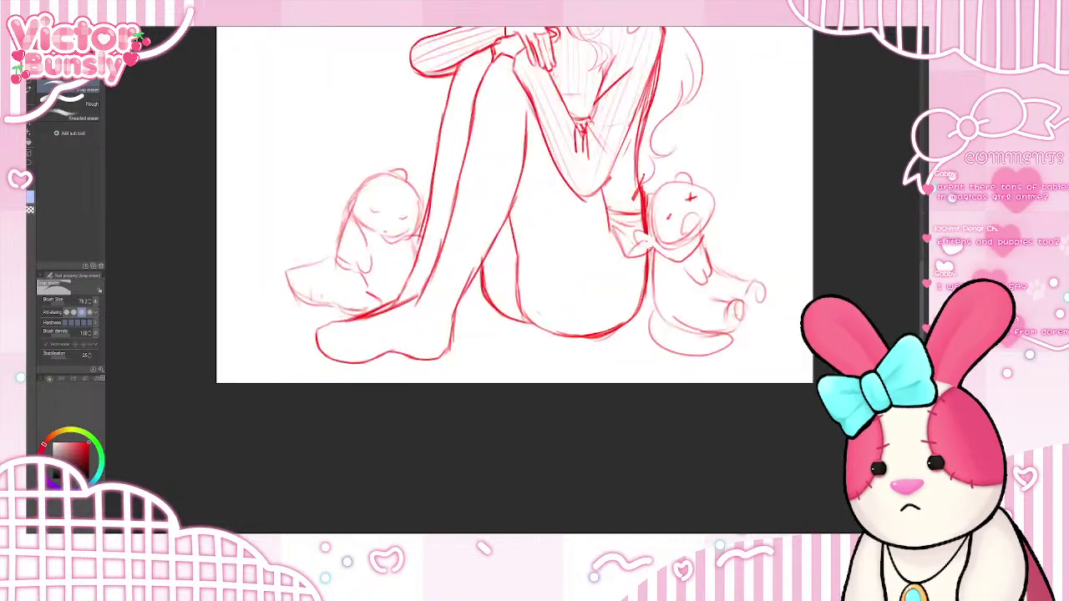
{"action": "scroll", "coordinate": [513, 205], "scroll_direction": "down", "scroll_amount": 1}
{"action": "left_click_drag", "start_coordinate": [602, 261], "coordinate": [602, 255]}
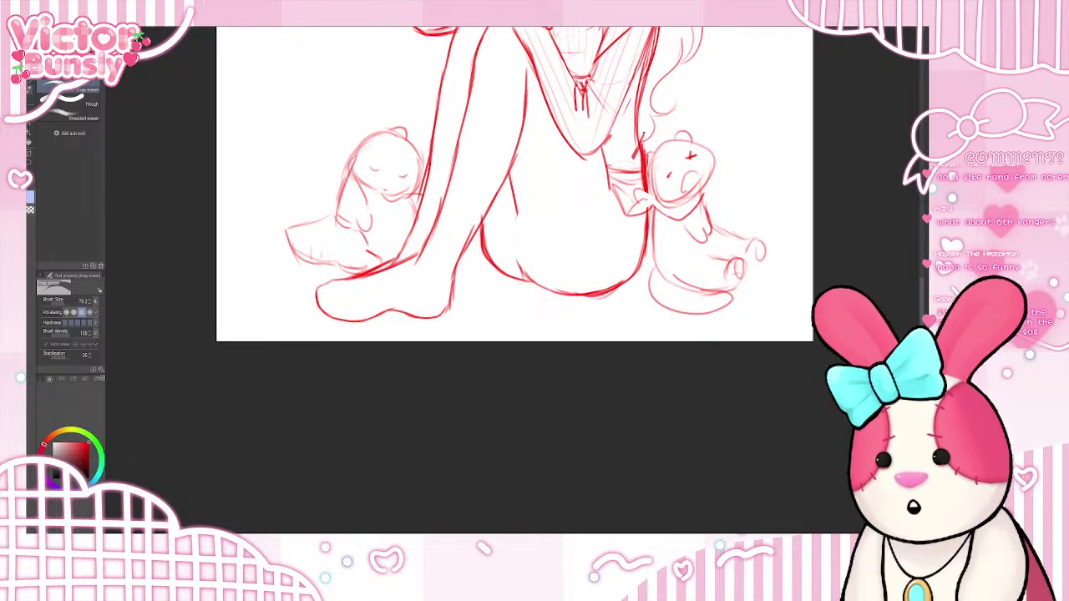
{"action": "key", "text": "b"}
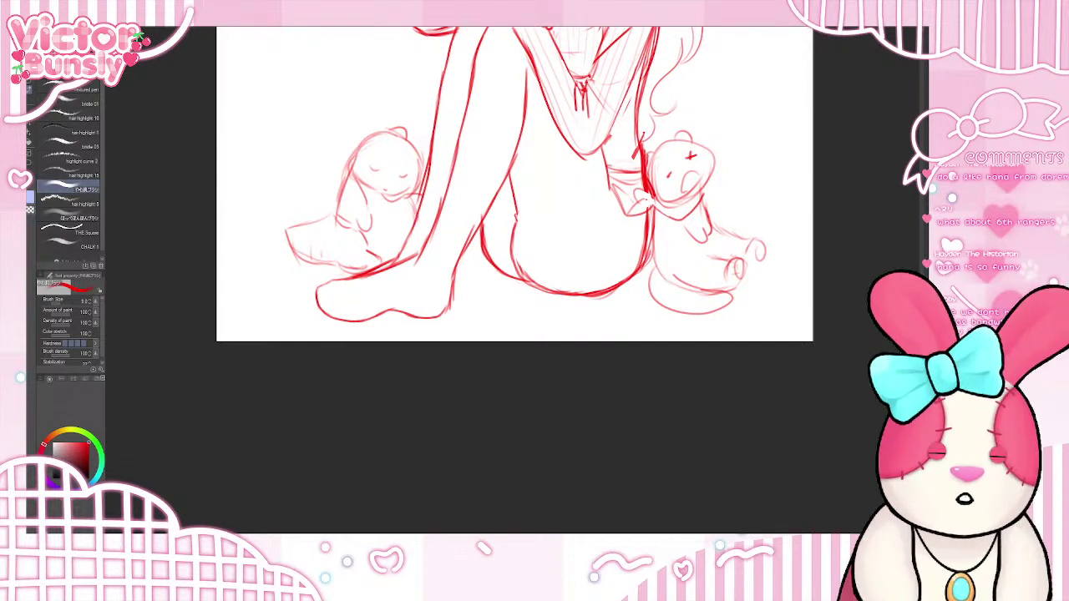
- Trim the heavy seat contour behind the calf and rejoin the gap in the near thigh's outline
{"action": "key", "text": "e"}
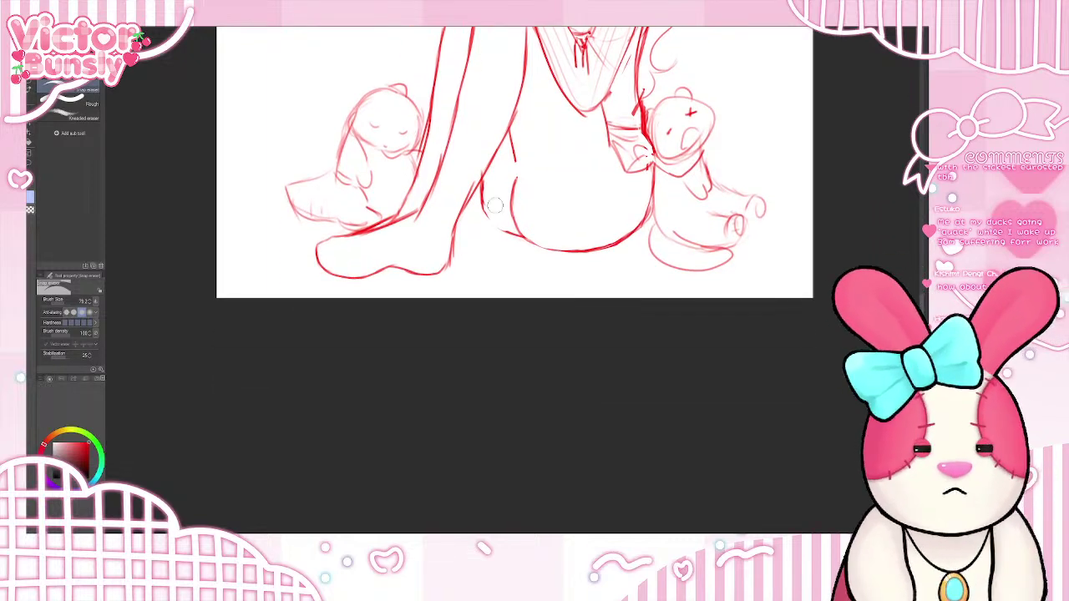
{"action": "scroll", "coordinate": [514, 183], "scroll_direction": "down", "scroll_amount": 1}
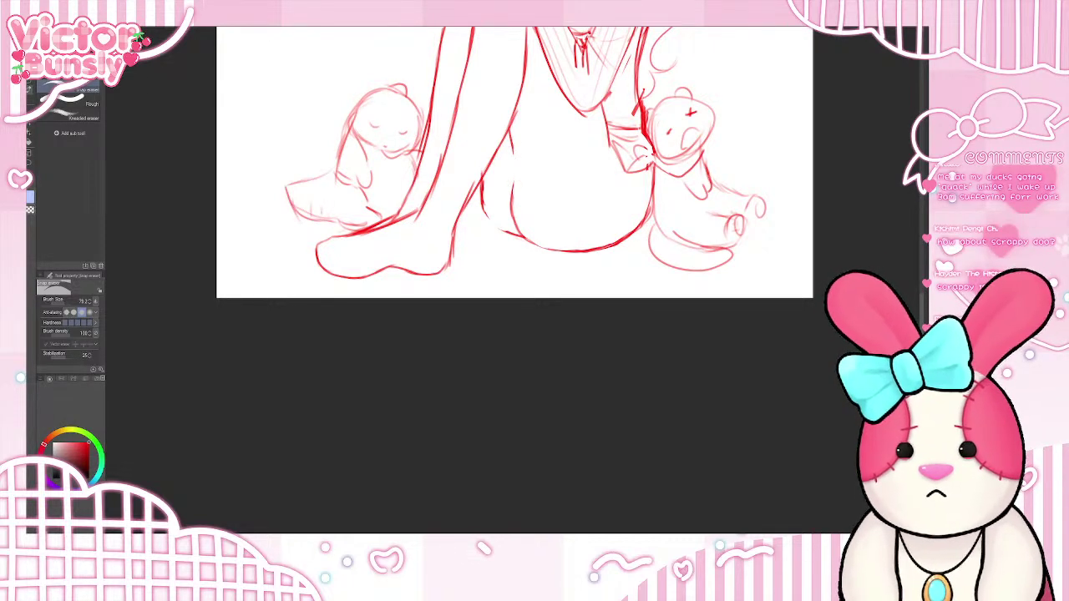
{"action": "key", "text": "b"}
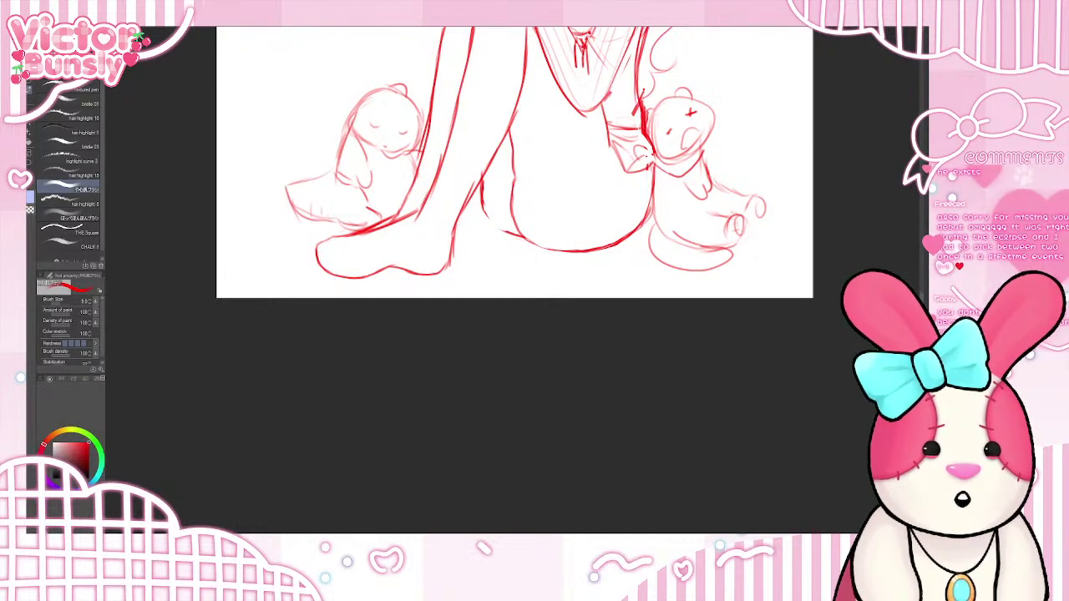
- Draw light crease lines fanning across the upper thigh, undoing a misplaced first stroke
{"action": "left_click_drag", "start_coordinate": [518, 173], "coordinate": [560, 162]}
{"action": "key", "text": "ctrl+z"}
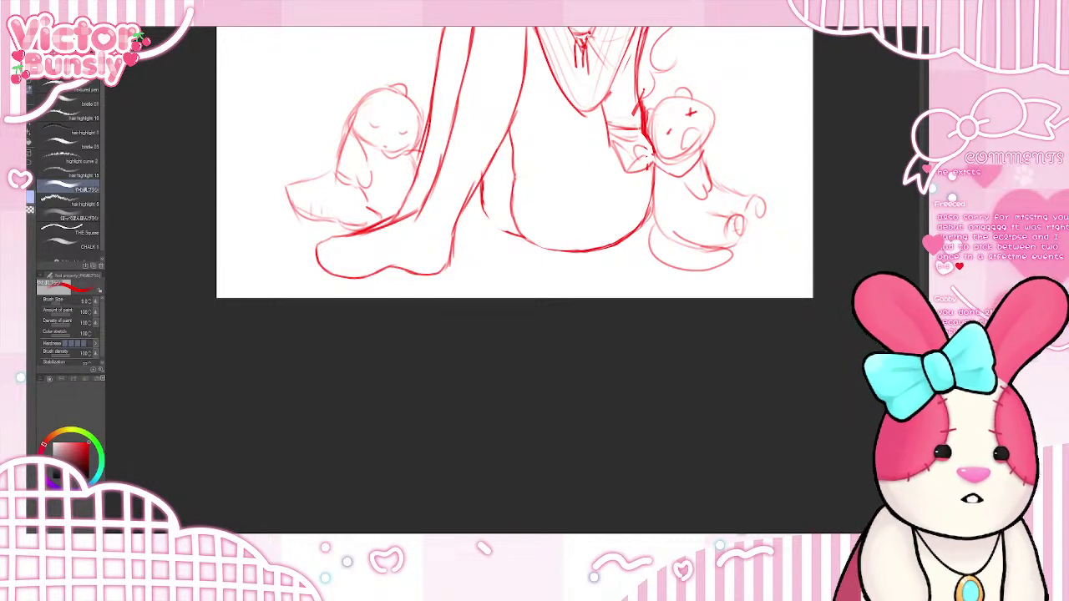
{"action": "mouse_move", "coordinate": [534, 167]}
{"action": "left_mouse_down"}
{"action": "mouse_move", "coordinate": [597, 142]}
{"action": "mouse_move", "coordinate": [517, 156]}
{"action": "mouse_move", "coordinate": [572, 121]}
{"action": "left_mouse_up"}
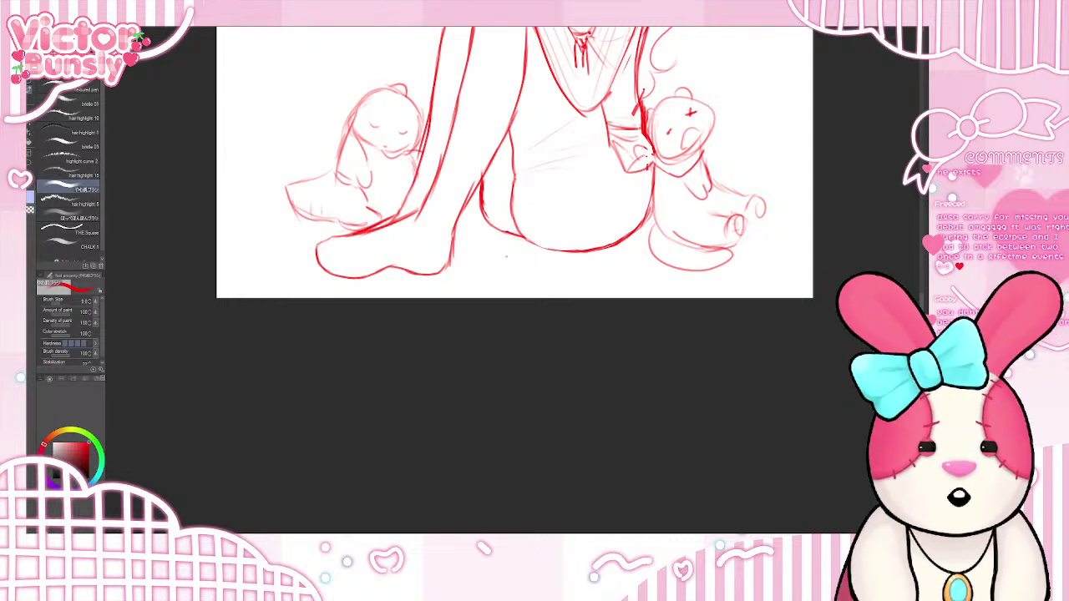
- Thin the sweater's back and elbow contours with the eraser and draw vertical rib lines on its waist section
{"action": "key", "text": "e"}
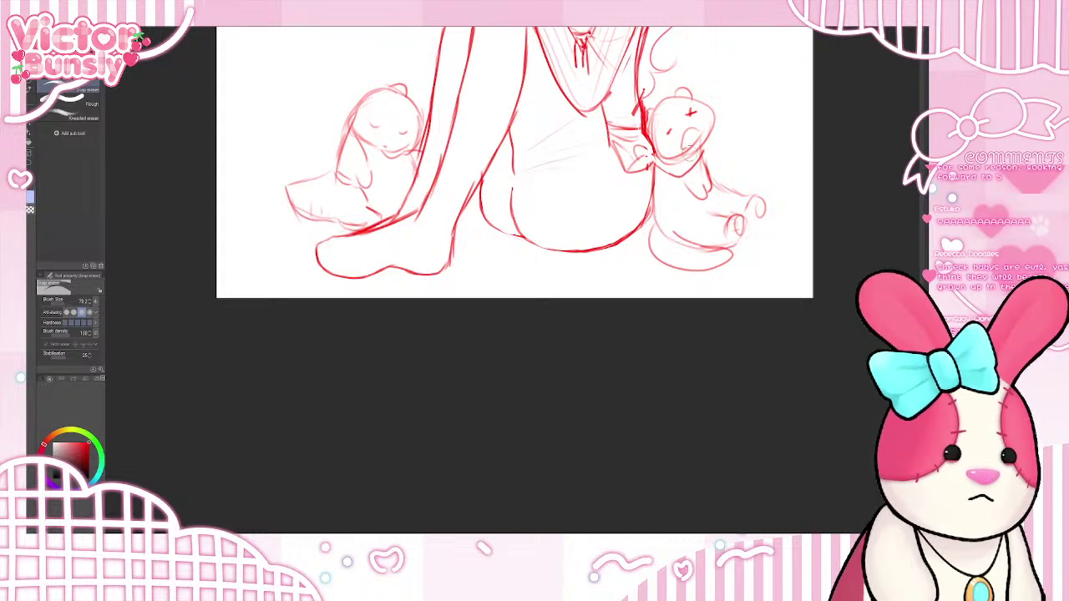
{"action": "scroll", "coordinate": [514, 167], "scroll_direction": "up", "scroll_amount": 3}
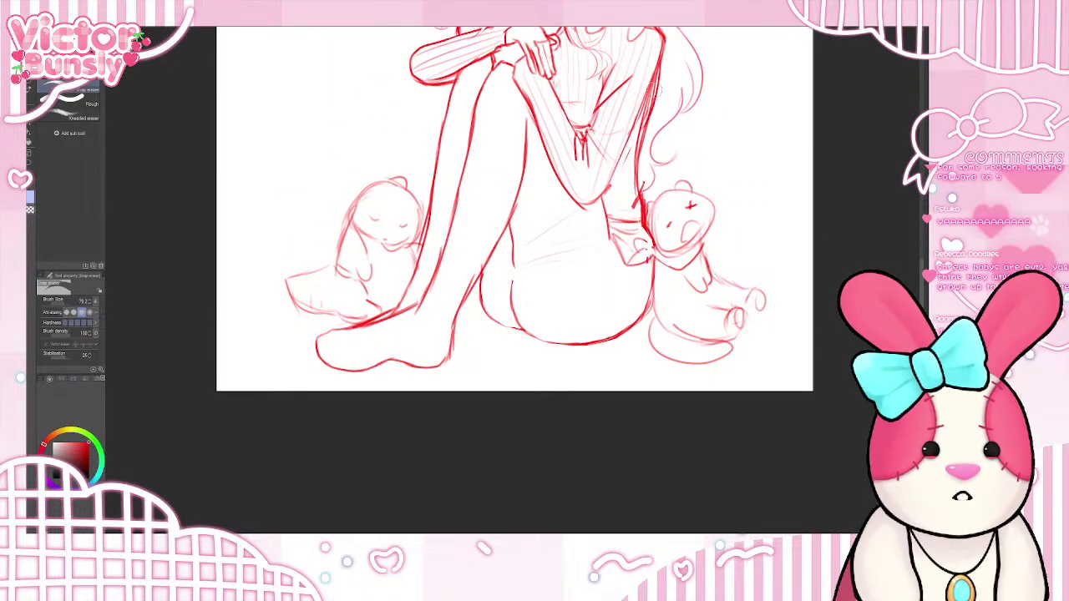
{"action": "left_click_drag", "start_coordinate": [657, 78], "coordinate": [649, 92]}
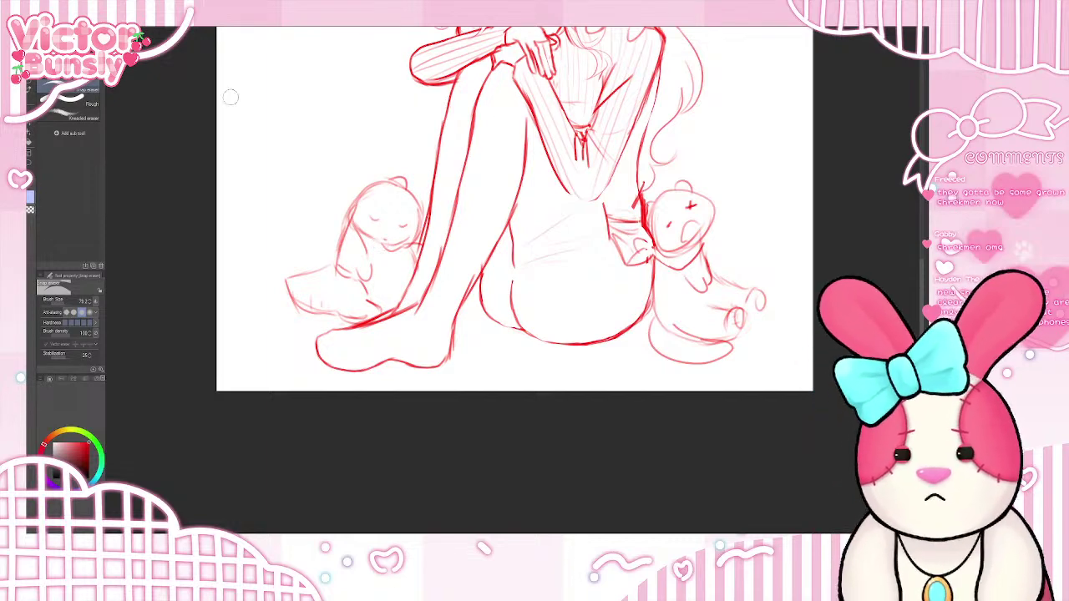
{"action": "left_click", "coordinate": [29, 89]}
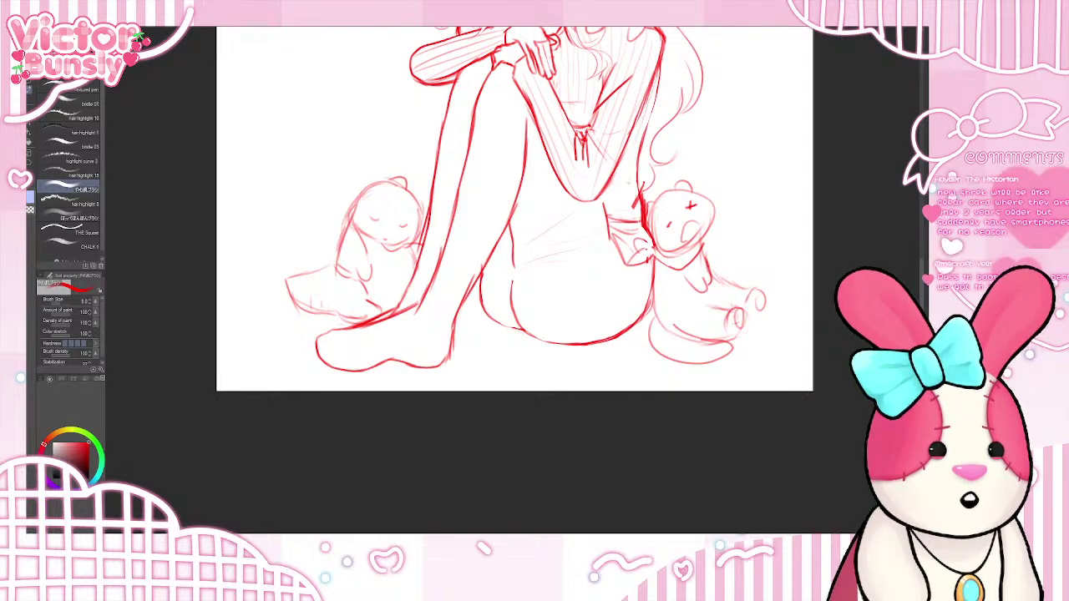
{"action": "left_click_drag", "start_coordinate": [638, 171], "coordinate": [634, 219]}
{"action": "left_click_drag", "start_coordinate": [628, 153], "coordinate": [621, 203]}
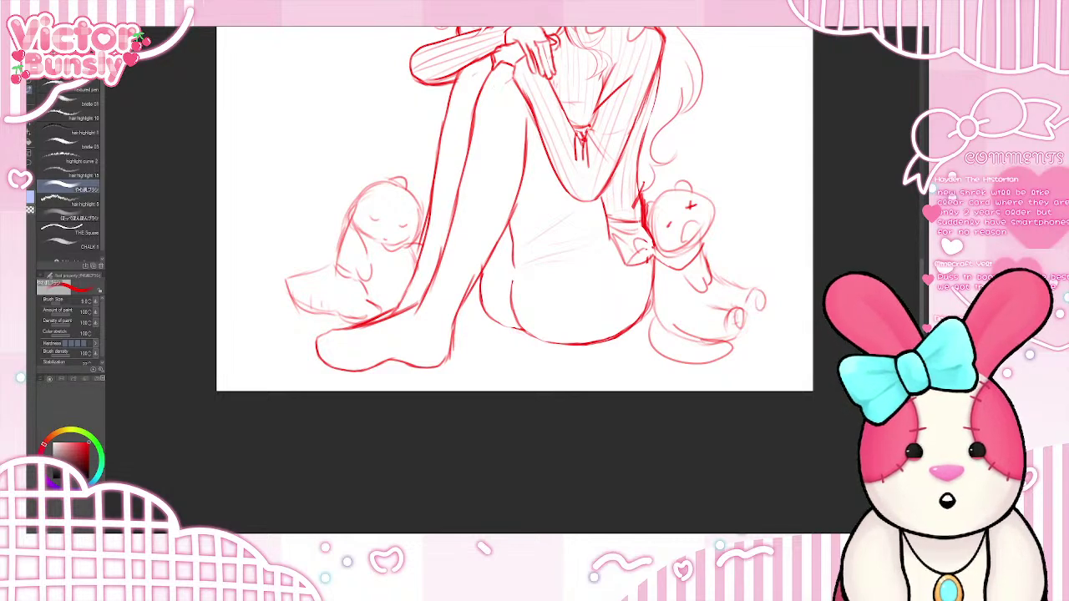
{"action": "key", "text": "e"}
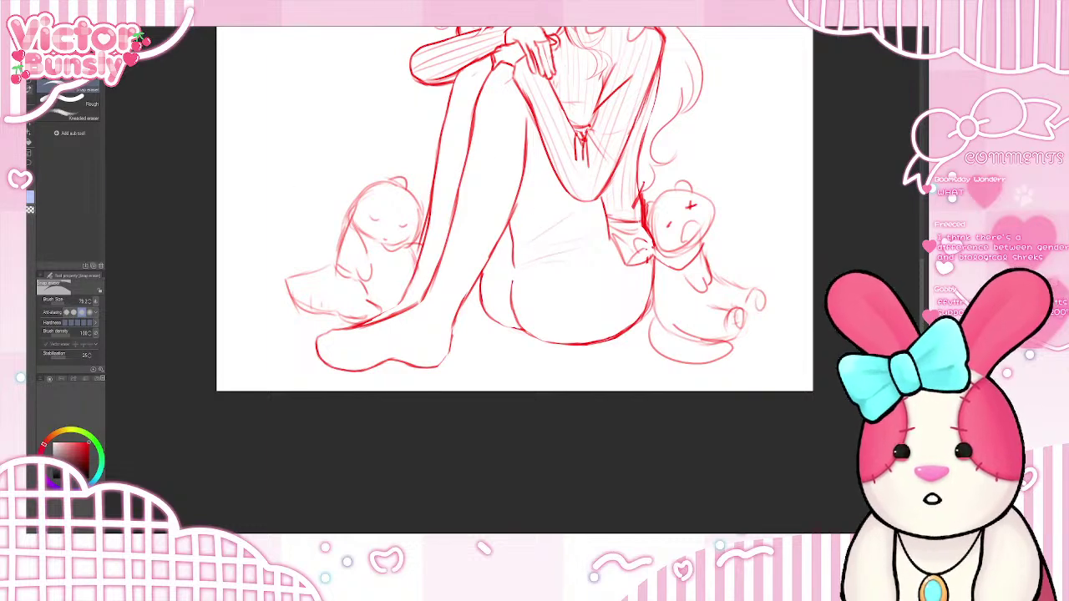
- Sketch a tilted handheld device above the sleeping plush, with a side edge, an antenna, a small rectangular screen and three round buttons
{"action": "left_click", "coordinate": [29, 89]}
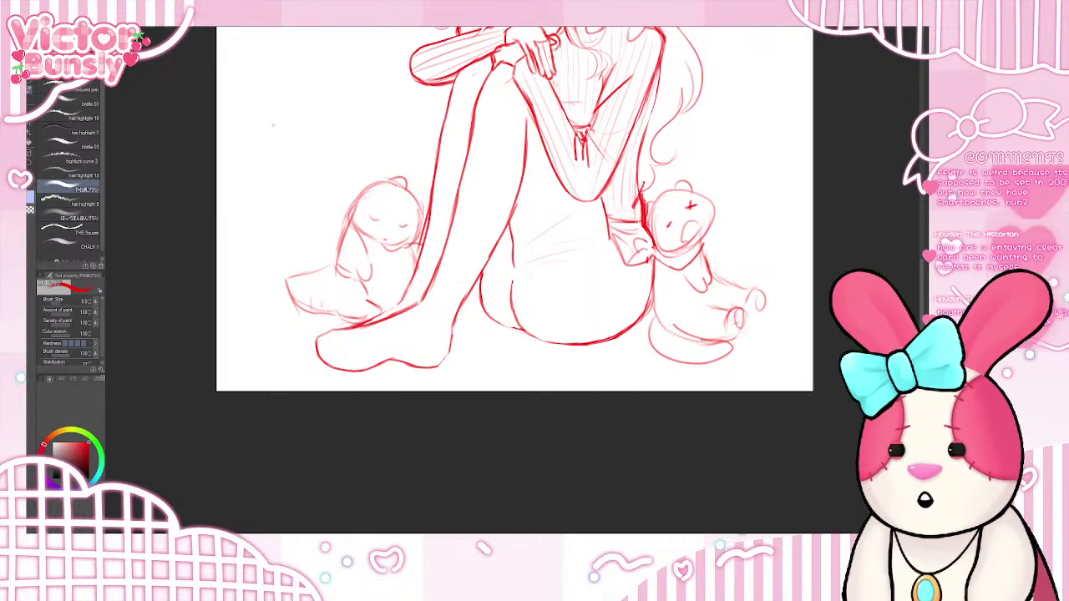
{"action": "mouse_move", "coordinate": [296, 92]}
{"action": "left_mouse_down"}
{"action": "mouse_move", "coordinate": [270, 144]}
{"action": "mouse_move", "coordinate": [318, 229]}
{"action": "mouse_move", "coordinate": [365, 201]}
{"action": "mouse_move", "coordinate": [364, 153]}
{"action": "mouse_move", "coordinate": [308, 85]}
{"action": "left_mouse_up"}
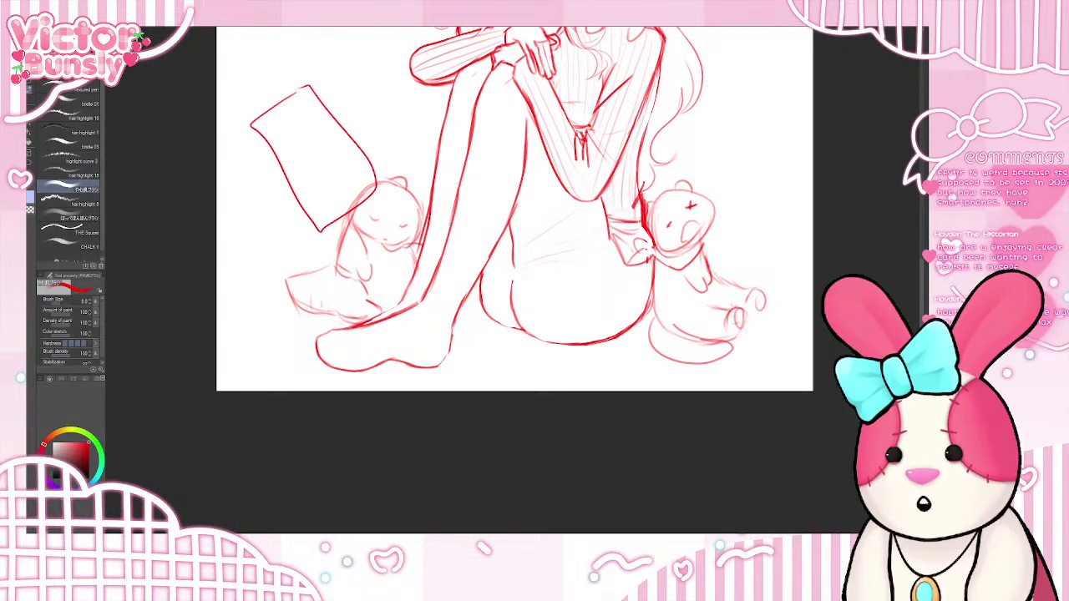
{"action": "mouse_move", "coordinate": [251, 125]}
{"action": "left_mouse_down"}
{"action": "mouse_move", "coordinate": [243, 136]}
{"action": "mouse_move", "coordinate": [314, 238]}
{"action": "left_mouse_up"}
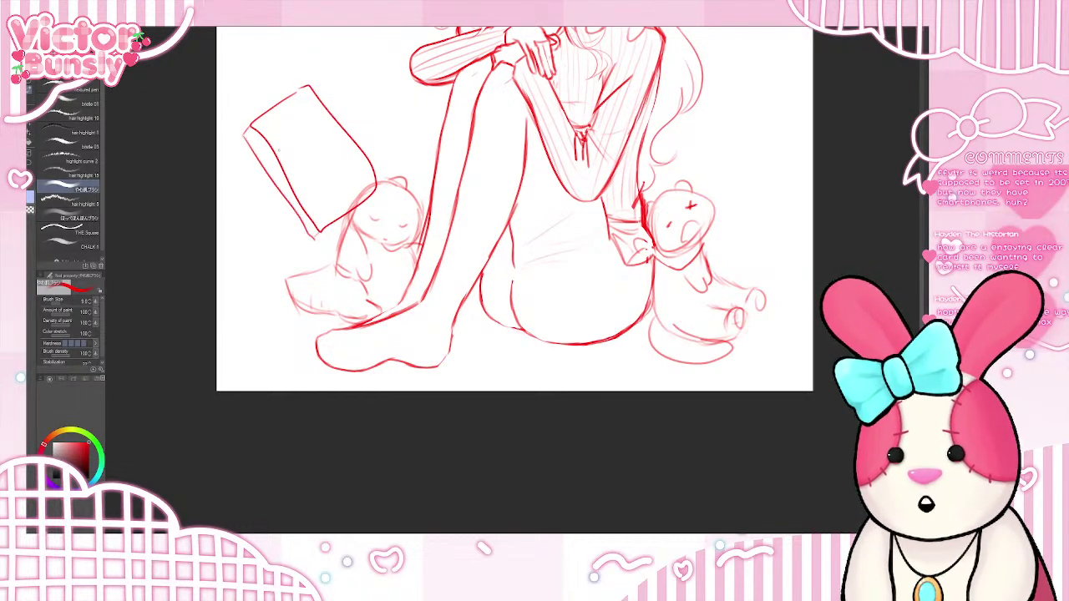
{"action": "left_click_drag", "start_coordinate": [228, 86], "coordinate": [256, 124]}
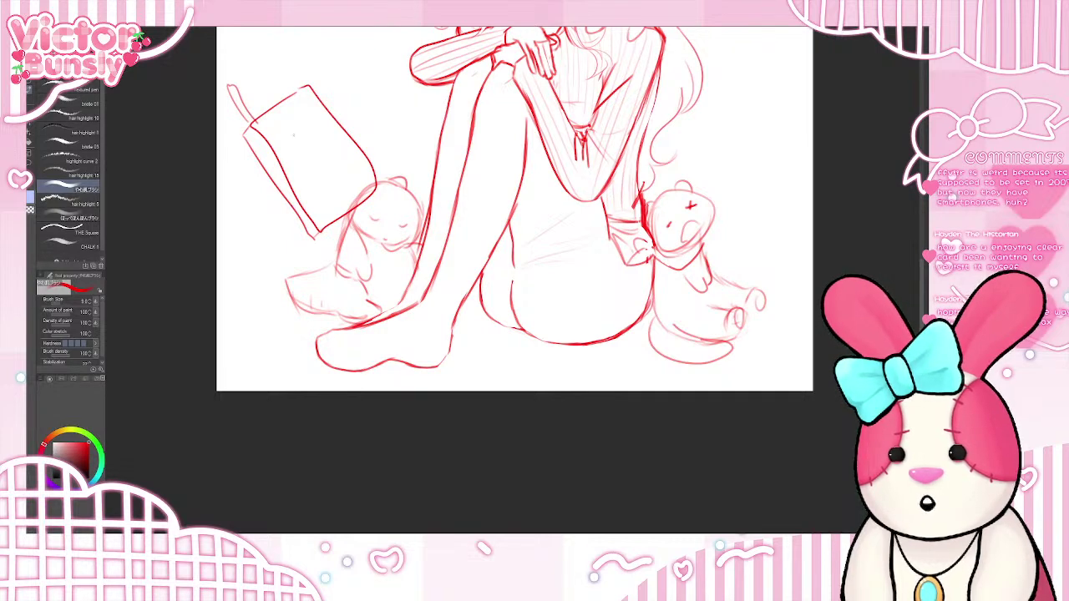
{"action": "mouse_move", "coordinate": [303, 162]}
{"action": "left_mouse_down"}
{"action": "mouse_move", "coordinate": [305, 176]}
{"action": "mouse_move", "coordinate": [333, 146]}
{"action": "left_mouse_up"}
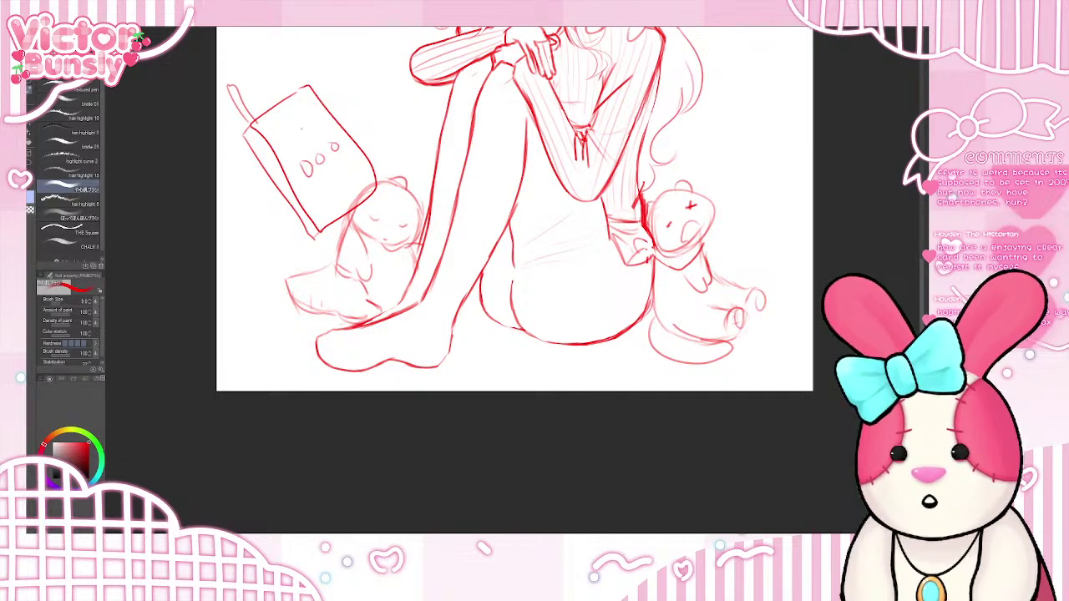
{"action": "mouse_move", "coordinate": [270, 127]}
{"action": "left_mouse_down"}
{"action": "mouse_move", "coordinate": [320, 134]}
{"action": "mouse_move", "coordinate": [294, 107]}
{"action": "mouse_move", "coordinate": [275, 122]}
{"action": "left_mouse_up"}
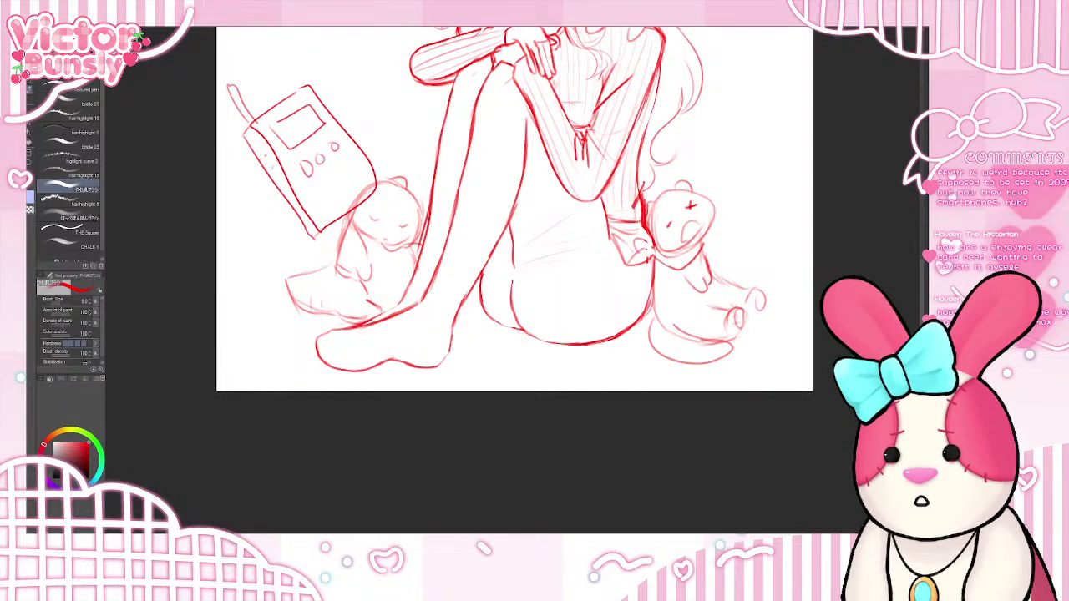
- Undo the handheld device's side marks, buttons, screen, antenna and side edge, back to its plain tilted outline
{"action": "mouse_move", "coordinate": [261, 146]}
{"action": "left_mouse_down"}
{"action": "mouse_move", "coordinate": [255, 156]}
{"action": "mouse_move", "coordinate": [272, 151]}
{"action": "left_mouse_up"}
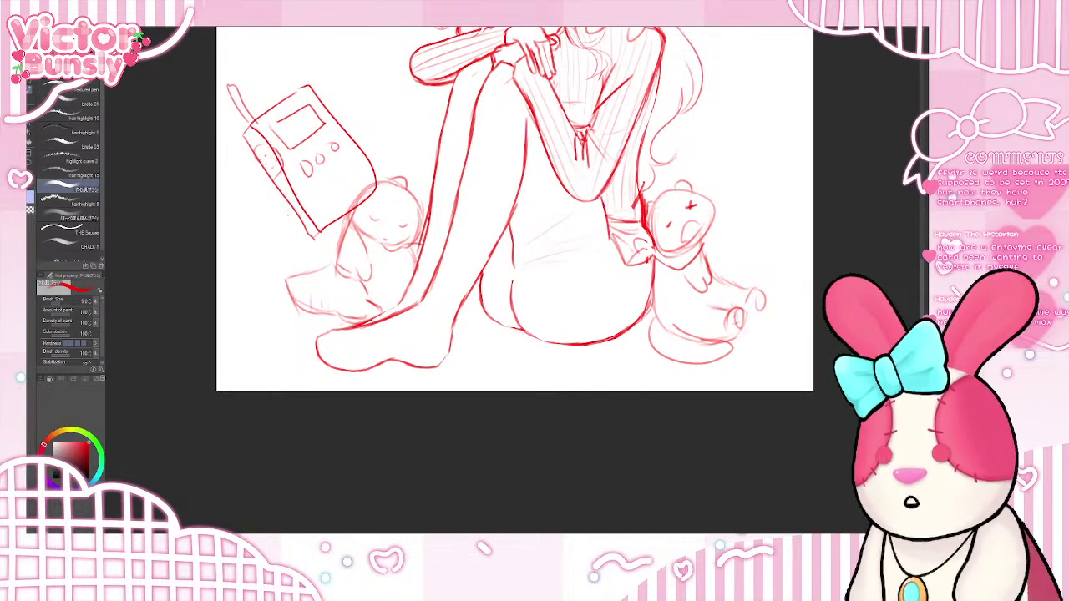
{"action": "key", "text": "ctrl+z"}
{"action": "key", "text": "ctrl+z"}
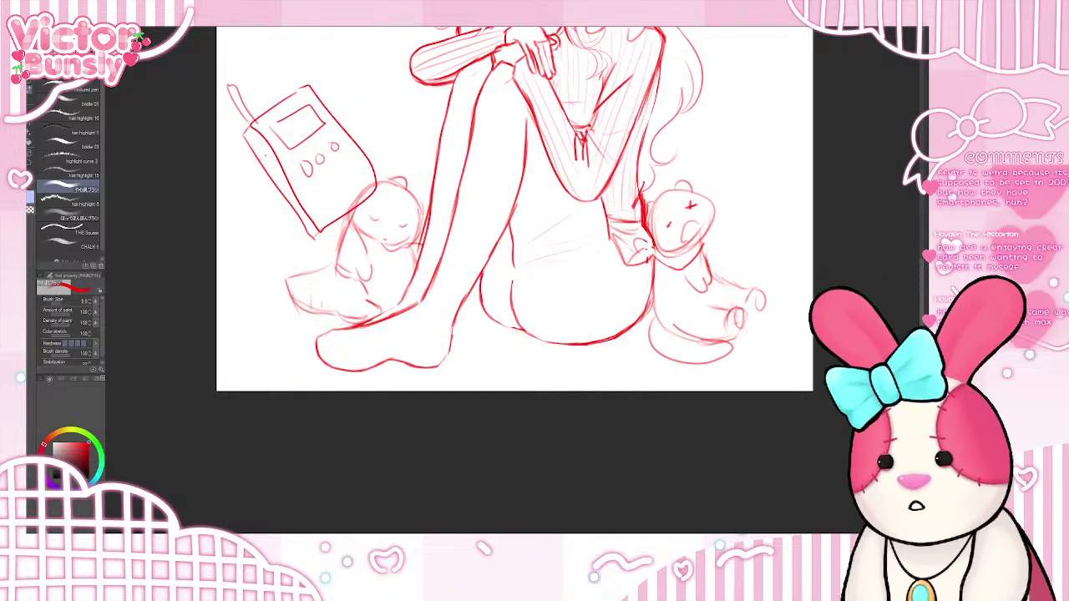
{"action": "key", "text": "ctrl+z"}
{"action": "key", "text": "ctrl+z"}
{"action": "key", "text": "ctrl+z"}
{"action": "key", "text": "ctrl+z"}
{"action": "key", "text": "ctrl+z"}
{"action": "key", "text": "ctrl+z"}
{"action": "key", "text": "ctrl+z"}
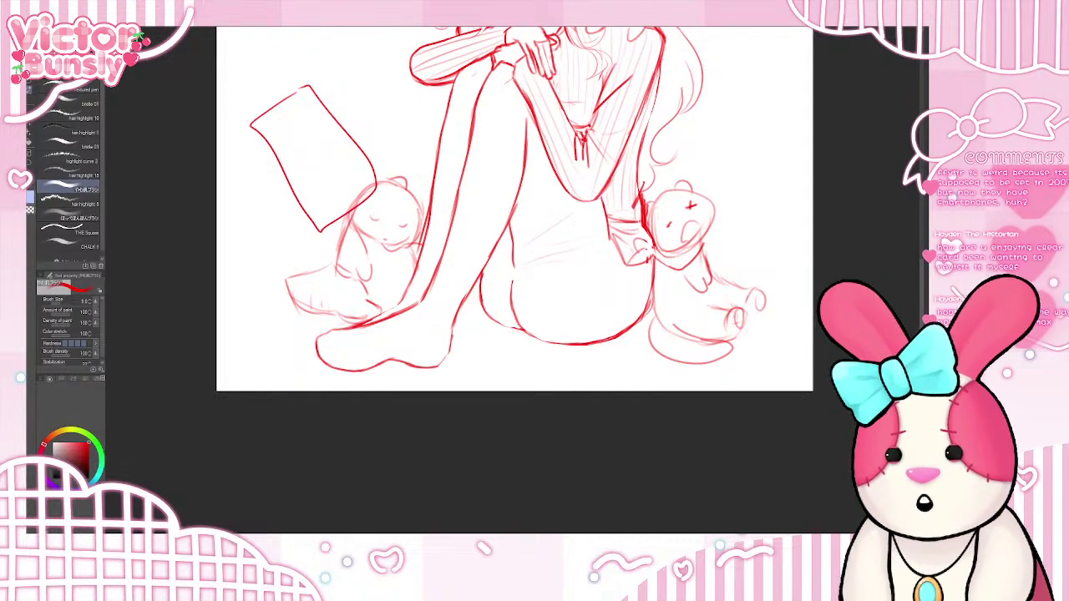
- Try an inset screen frame inside the tilted outline and undo the whole device sketch
{"action": "mouse_move", "coordinate": [271, 124]}
{"action": "left_mouse_down"}
{"action": "mouse_move", "coordinate": [285, 164]}
{"action": "mouse_move", "coordinate": [334, 206]}
{"action": "left_mouse_up"}
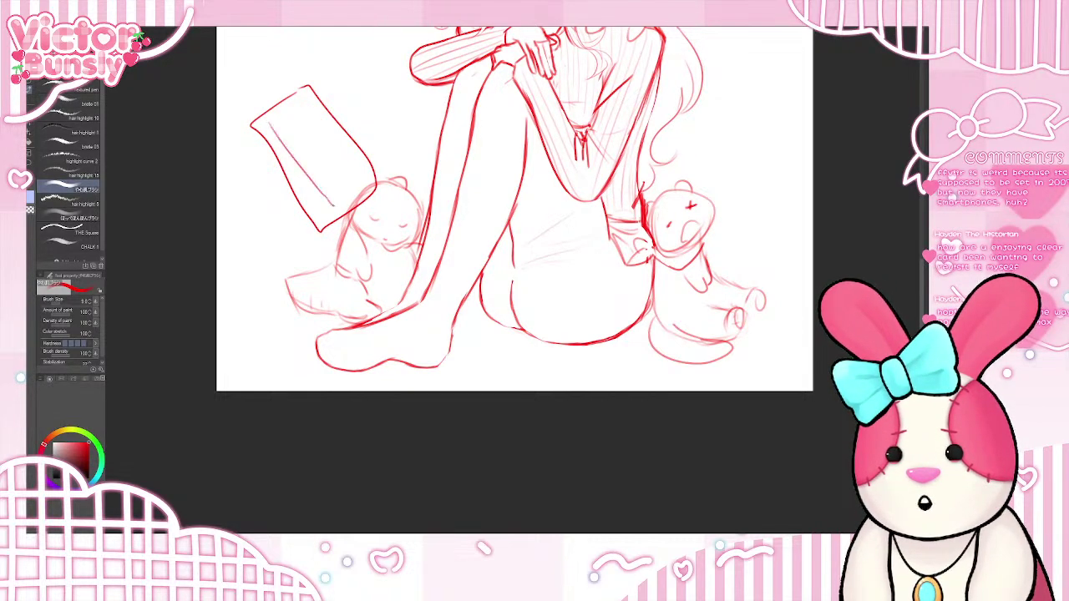
{"action": "key", "text": "ctrl+z"}
{"action": "mouse_move", "coordinate": [265, 122]}
{"action": "left_mouse_down"}
{"action": "mouse_move", "coordinate": [306, 214]}
{"action": "mouse_move", "coordinate": [336, 213]}
{"action": "mouse_move", "coordinate": [369, 192]}
{"action": "mouse_move", "coordinate": [371, 178]}
{"action": "mouse_move", "coordinate": [319, 92]}
{"action": "mouse_move", "coordinate": [282, 98]}
{"action": "mouse_move", "coordinate": [264, 119]}
{"action": "left_mouse_up"}
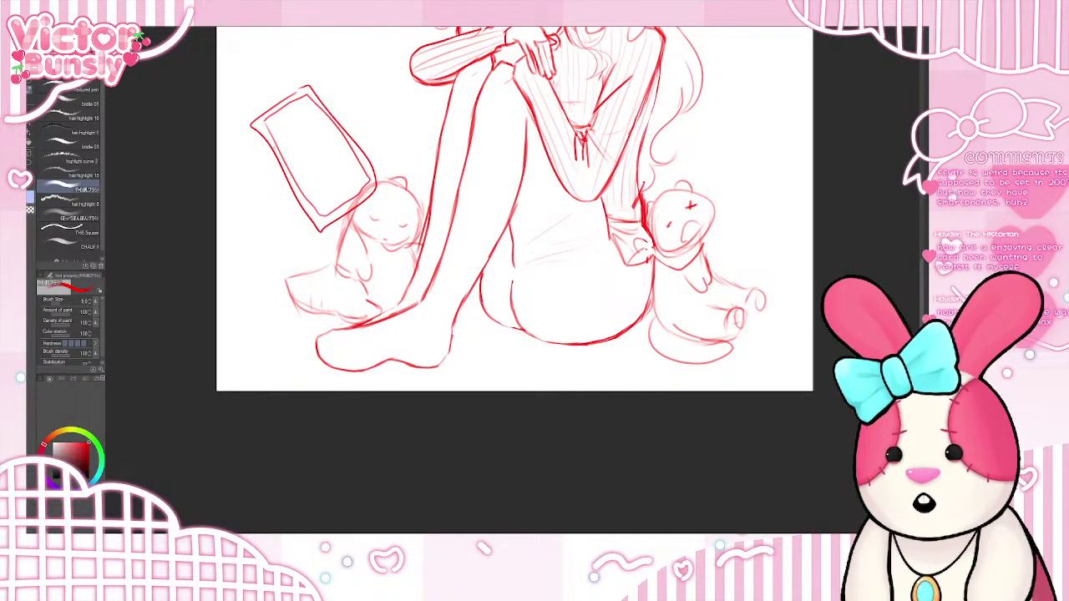
{"action": "key", "text": "ctrl+z"}
{"action": "key", "text": "ctrl+z"}
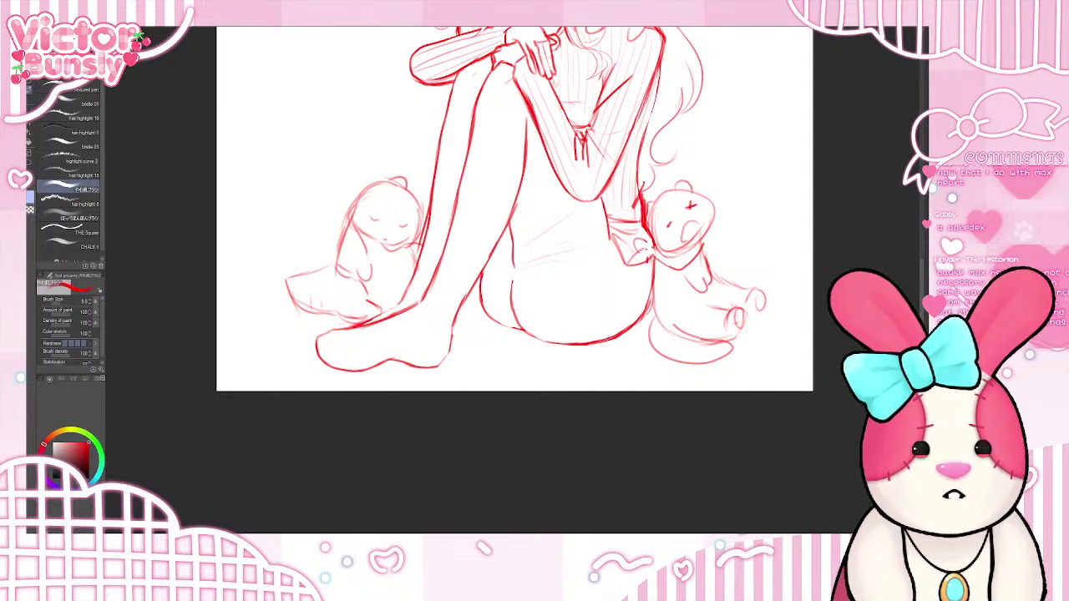
- Trim the hanging cord ends of the knot between the arms and sketch a loose sock cuff around the ankle
{"action": "key", "text": "e"}
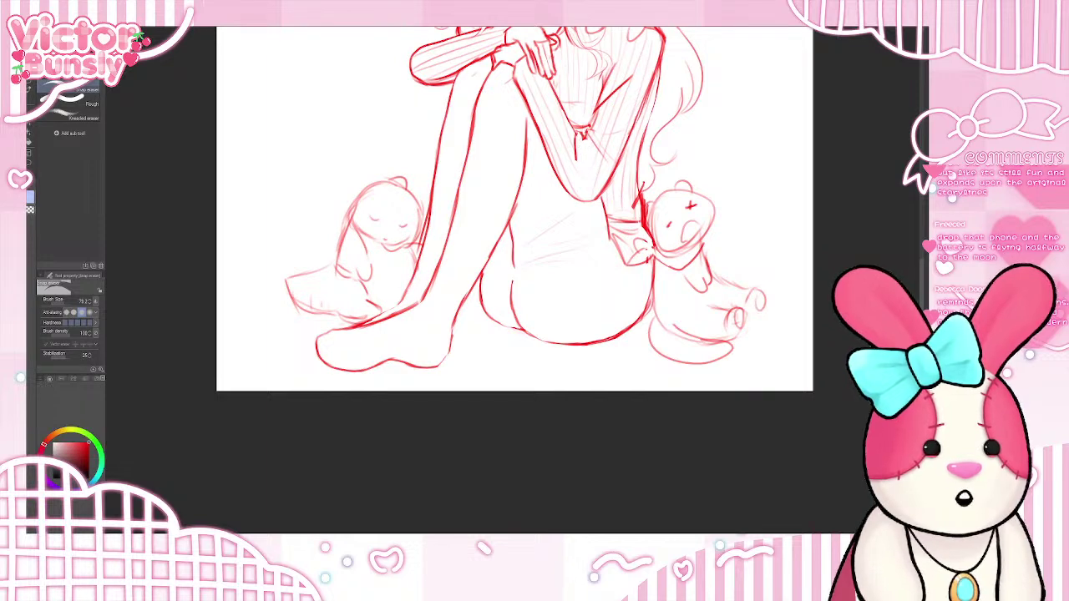
{"action": "key", "text": "b"}
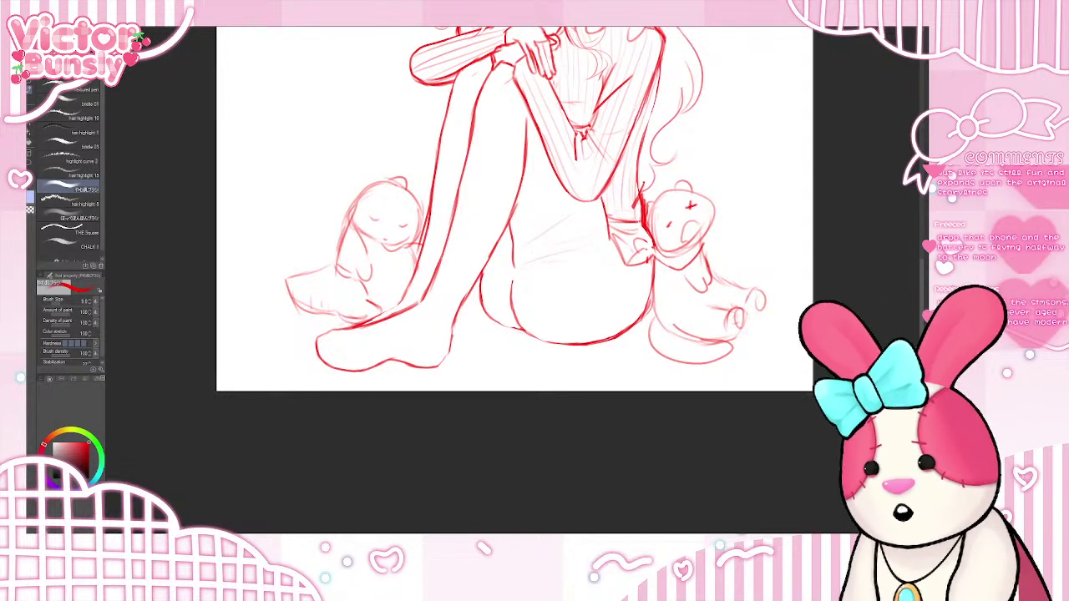
{"action": "mouse_move", "coordinate": [441, 257]}
{"action": "left_mouse_down"}
{"action": "mouse_move", "coordinate": [480, 274]}
{"action": "mouse_move", "coordinate": [431, 301]}
{"action": "left_mouse_up"}
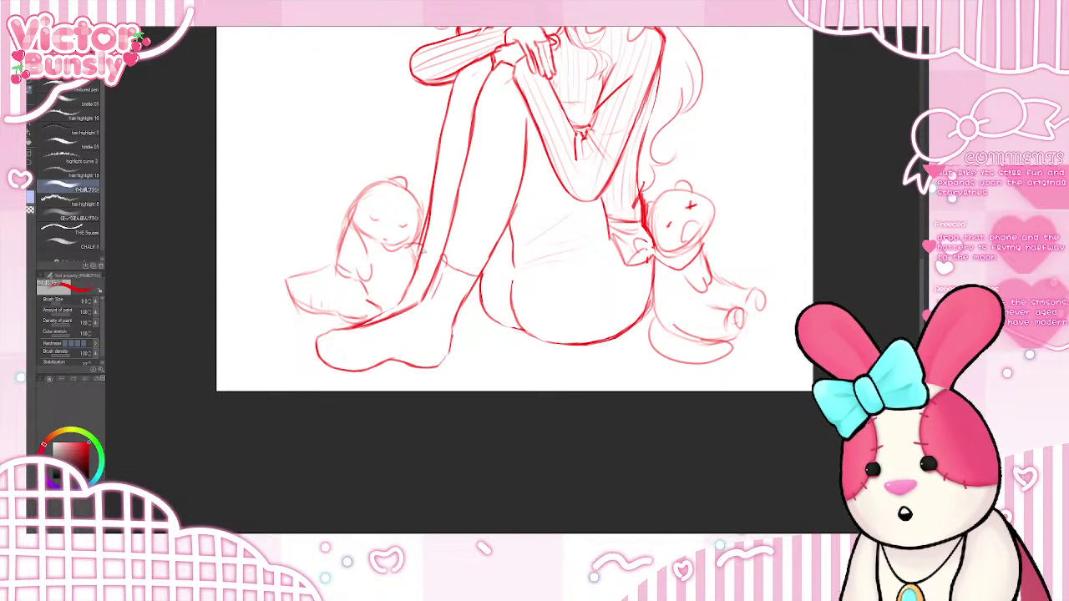
{"action": "left_click_drag", "start_coordinate": [423, 251], "coordinate": [431, 257]}
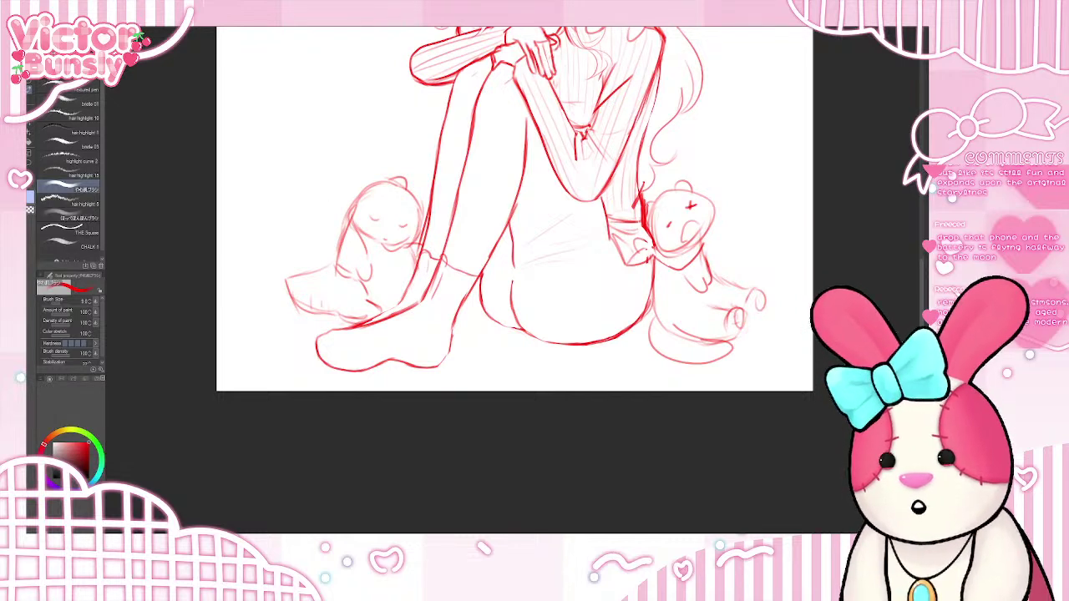
{"action": "key", "text": "e"}
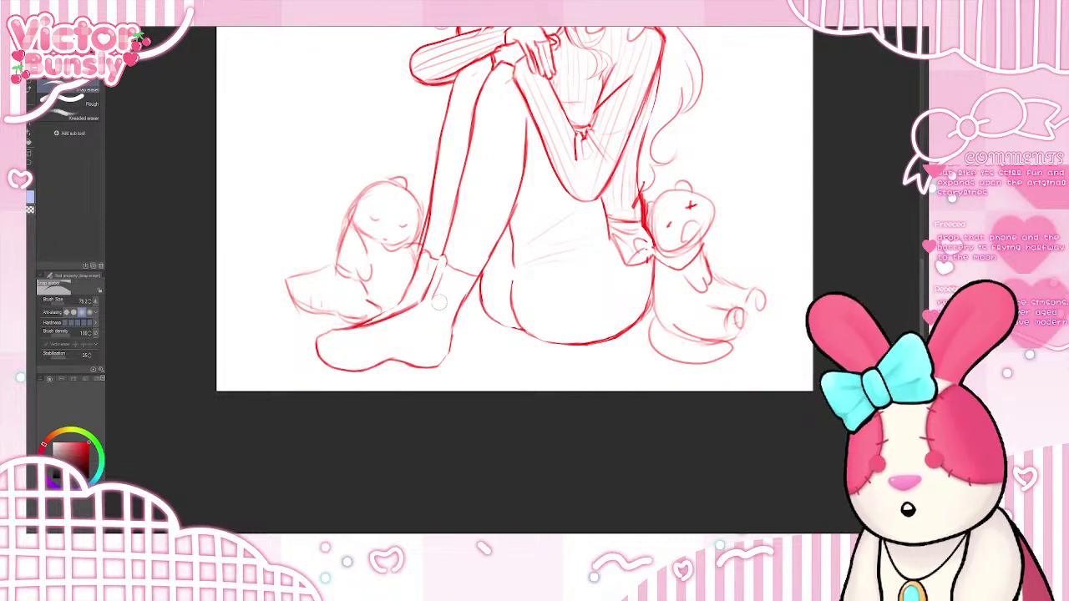
{"action": "key", "text": "b"}
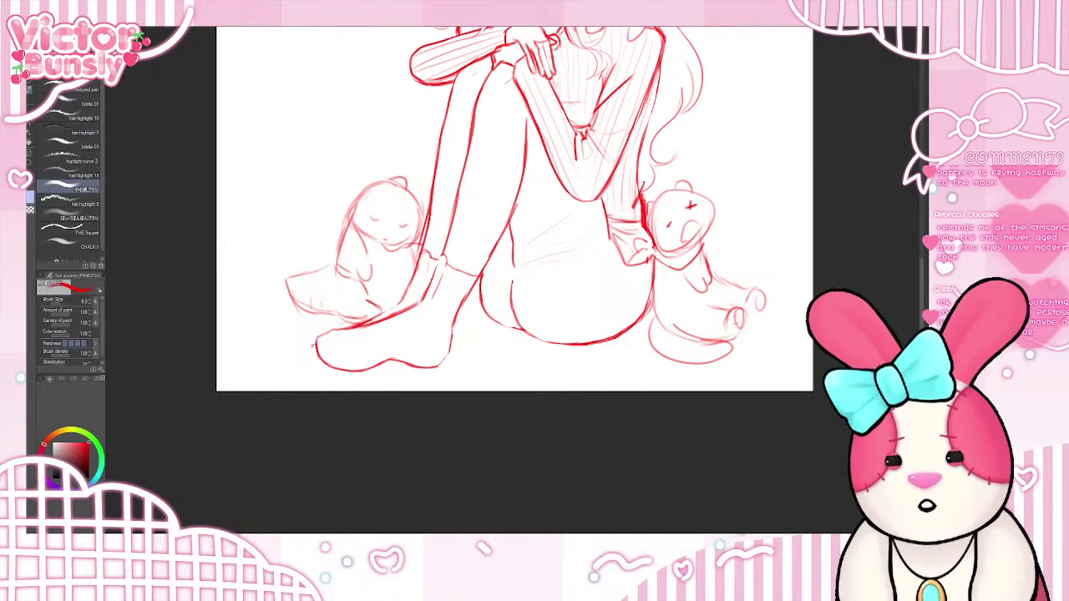
- Sketch a chunky shoe over the foot with a thick sole, a curved toe-cap seam and a line along the instep
{"action": "mouse_move", "coordinate": [313, 344]}
{"action": "left_mouse_down"}
{"action": "mouse_move", "coordinate": [314, 367]}
{"action": "mouse_move", "coordinate": [333, 387]}
{"action": "mouse_move", "coordinate": [432, 384]}
{"action": "mouse_move", "coordinate": [450, 354]}
{"action": "left_mouse_up"}
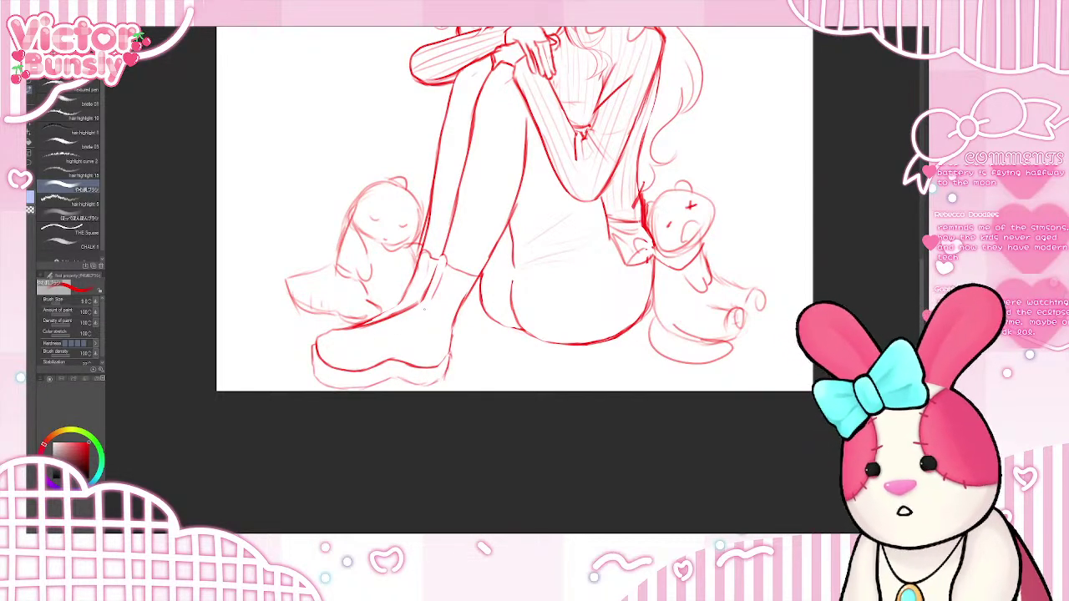
{"action": "left_click_drag", "start_coordinate": [354, 328], "coordinate": [361, 368]}
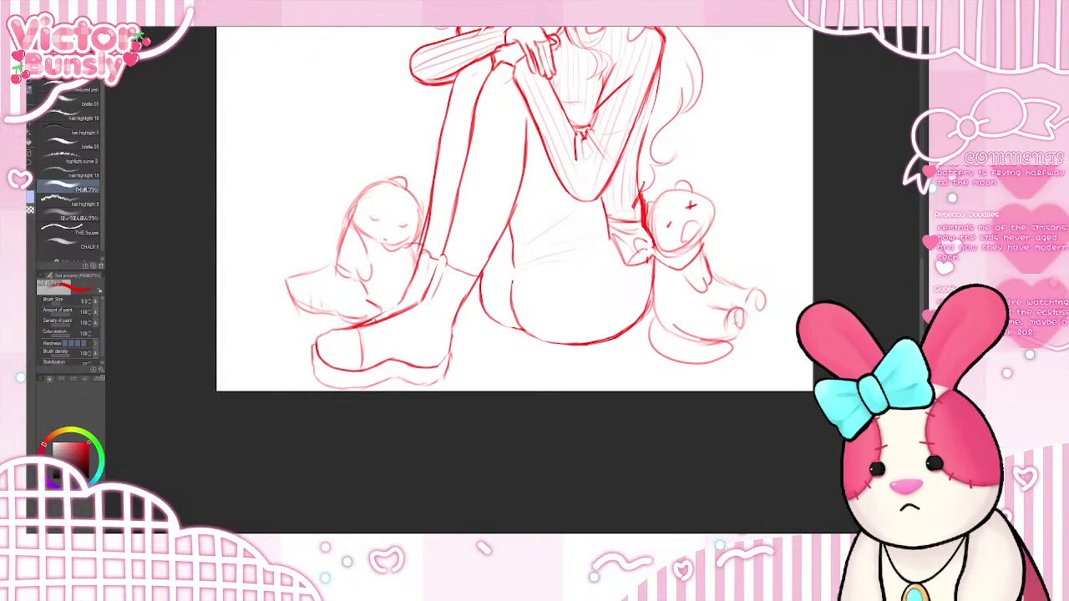
{"action": "left_click_drag", "start_coordinate": [364, 332], "coordinate": [398, 325]}
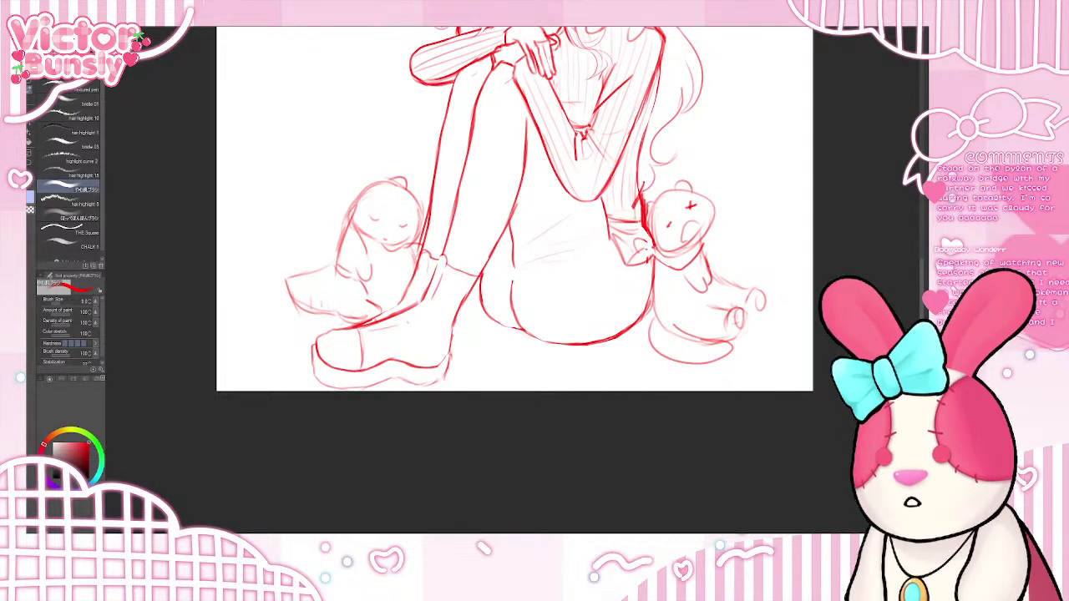
{"action": "key", "text": "ctrl+z"}
{"action": "left_click_drag", "start_coordinate": [369, 332], "coordinate": [399, 321]}
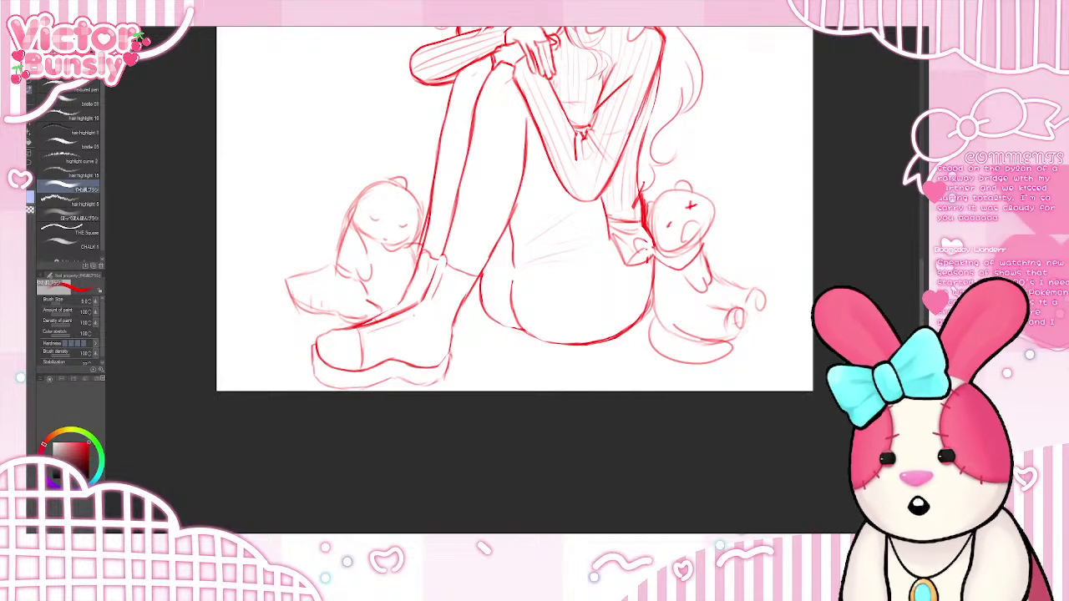
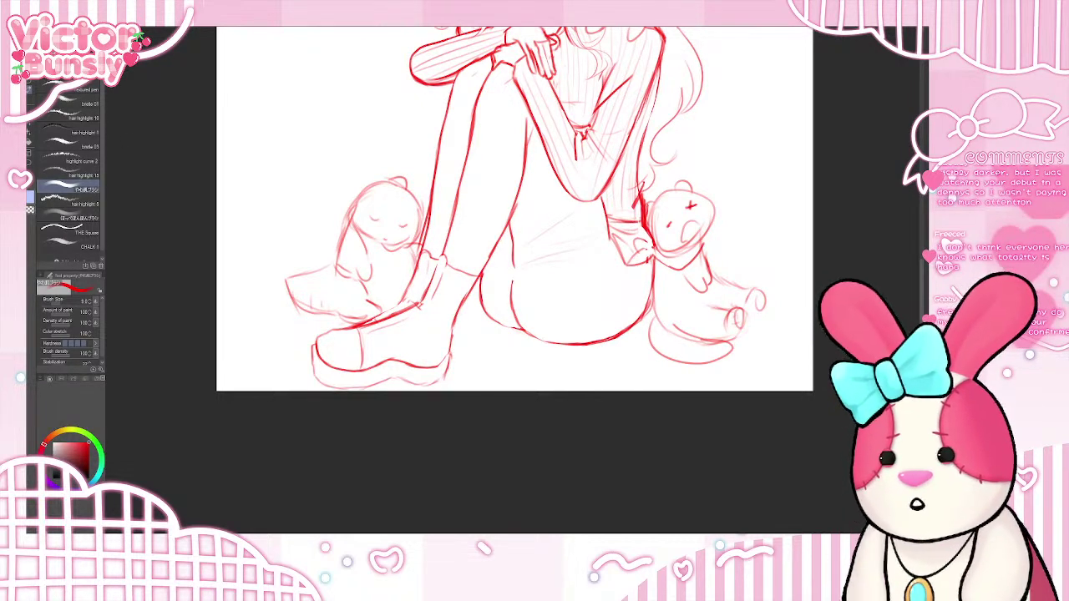
{"action": "left_click", "coordinate": [288, 111]}
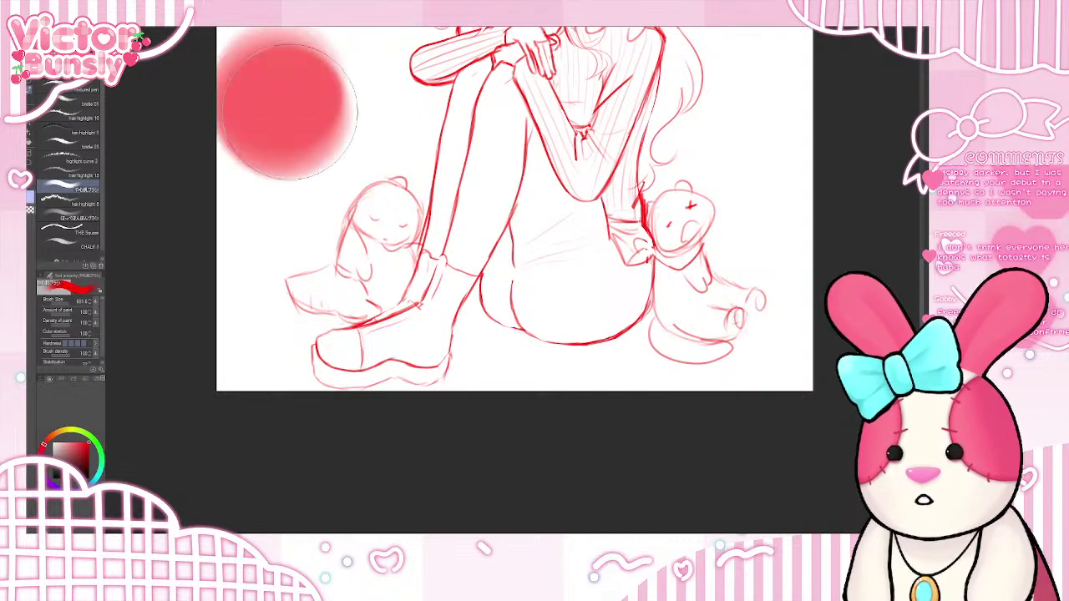
{"action": "left_click_drag", "start_coordinate": [290, 112], "coordinate": [292, 92]}
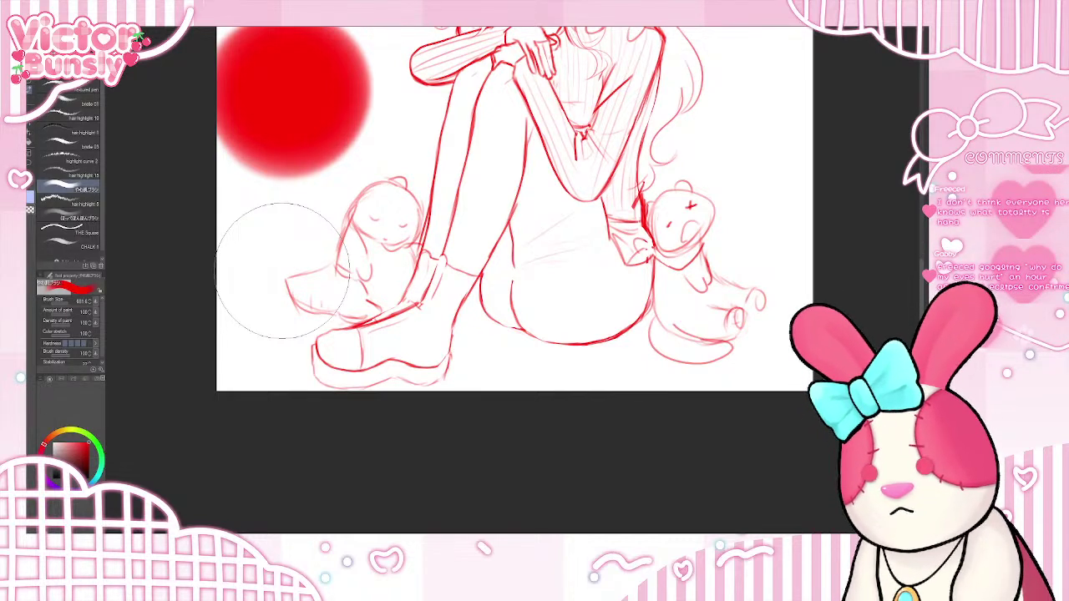
{"action": "key", "text": "ctrl+z"}
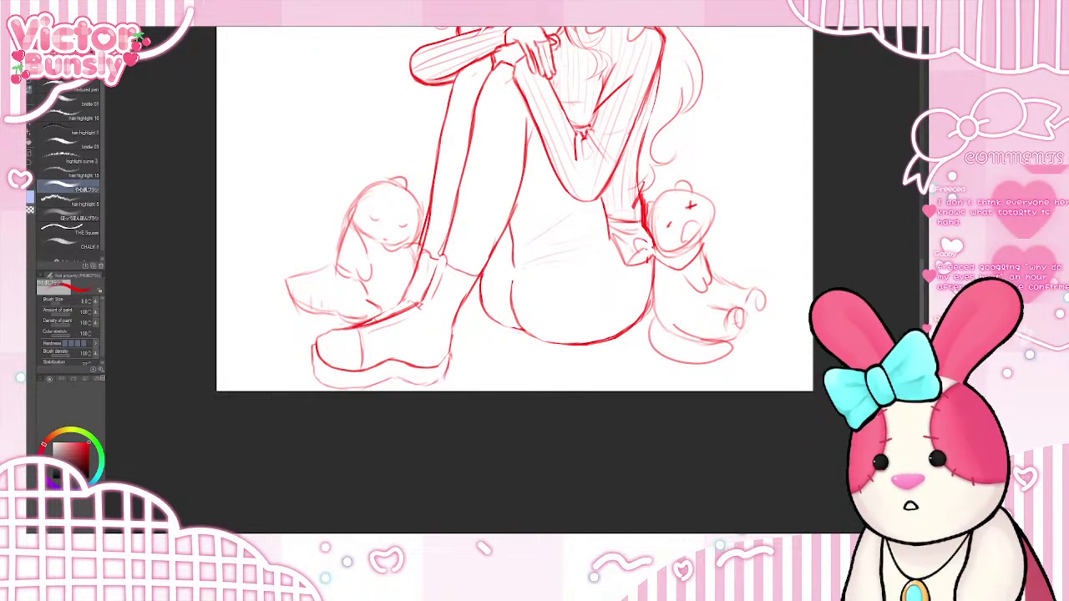
- Erase the lower shin contour beside the sleeping plush and draw a trouser hem with light creases above the ankle
{"action": "key", "text": "e"}
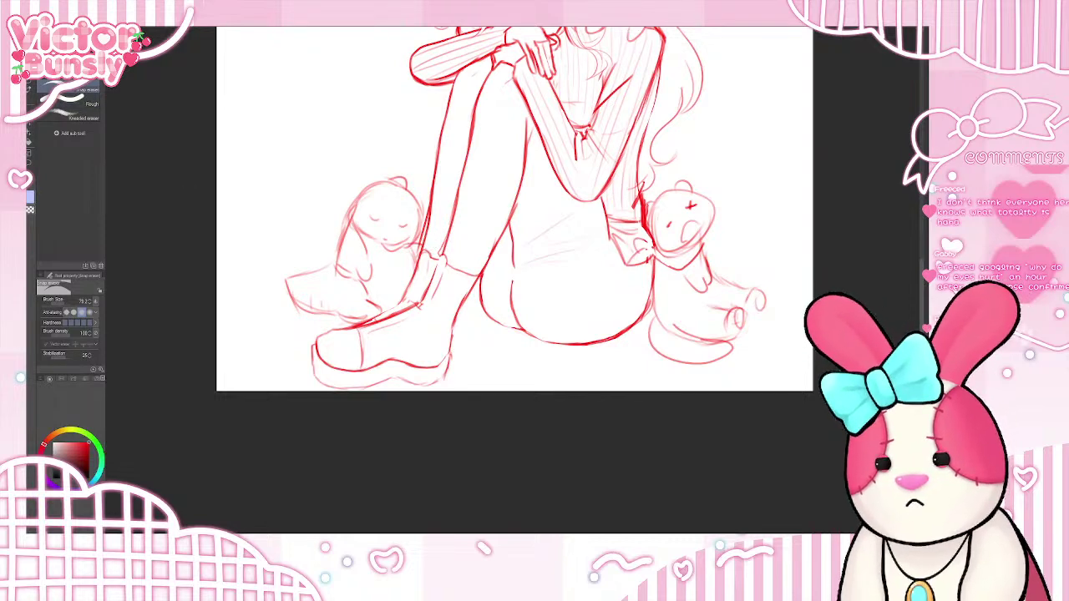
{"action": "left_click_drag", "start_coordinate": [427, 243], "coordinate": [431, 202]}
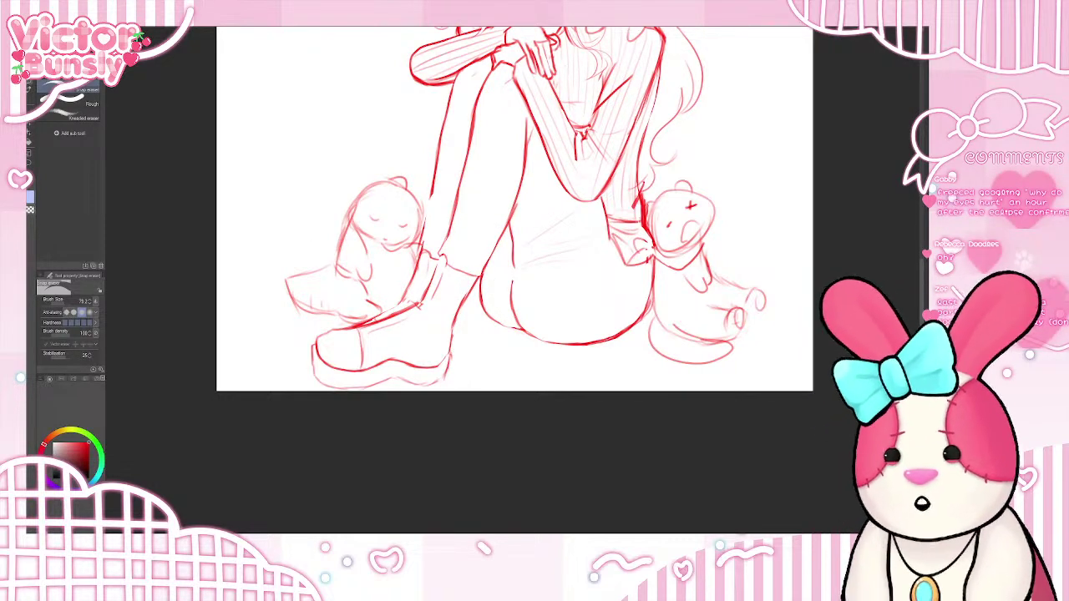
{"action": "key", "text": "b"}
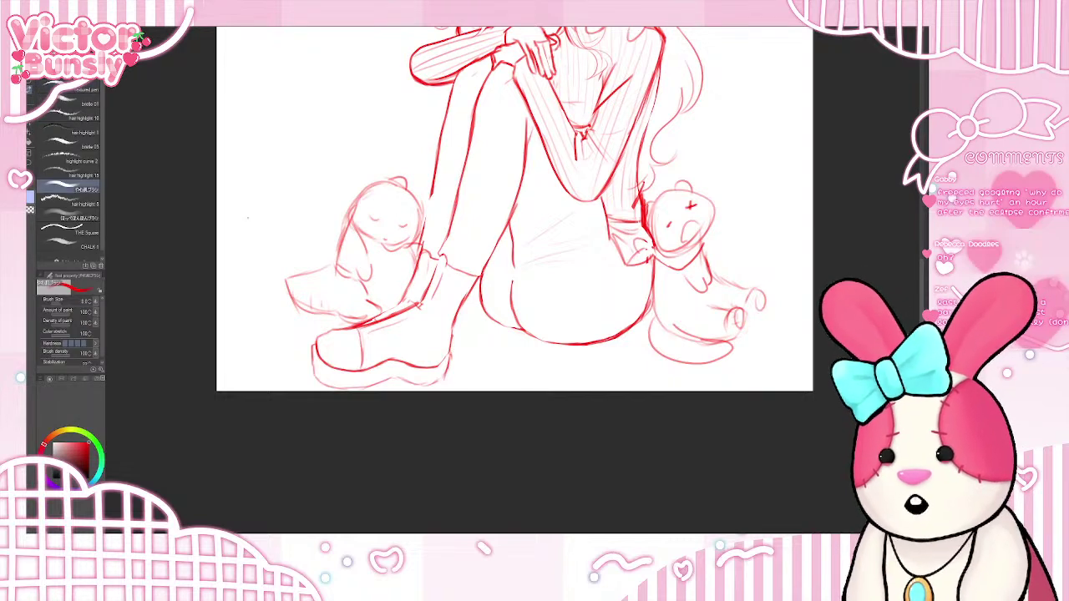
{"action": "left_click_drag", "start_coordinate": [445, 254], "coordinate": [474, 270]}
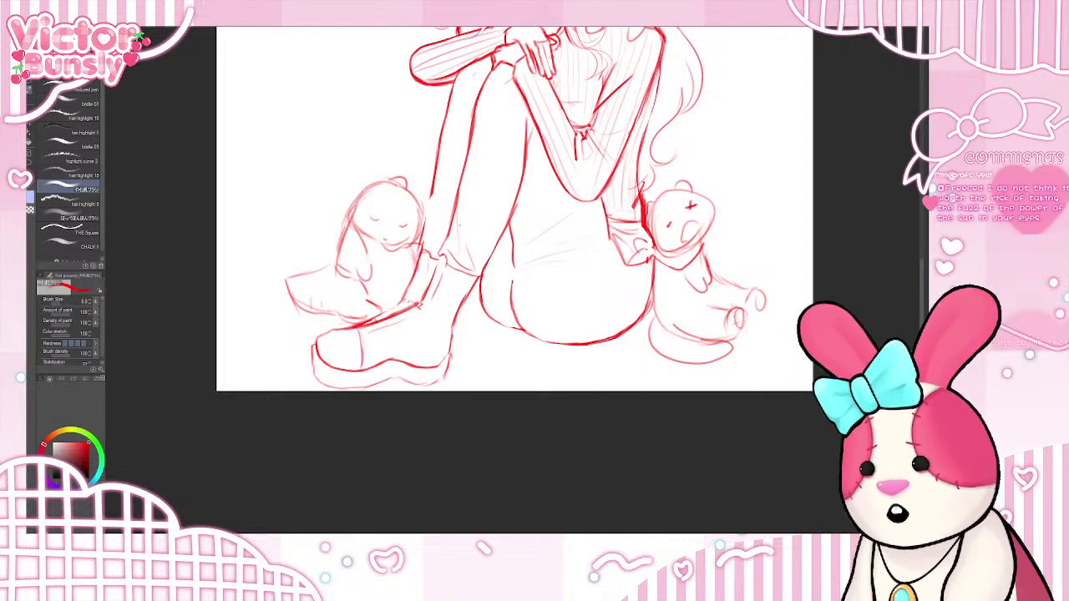
{"action": "key", "text": "ctrl+z"}
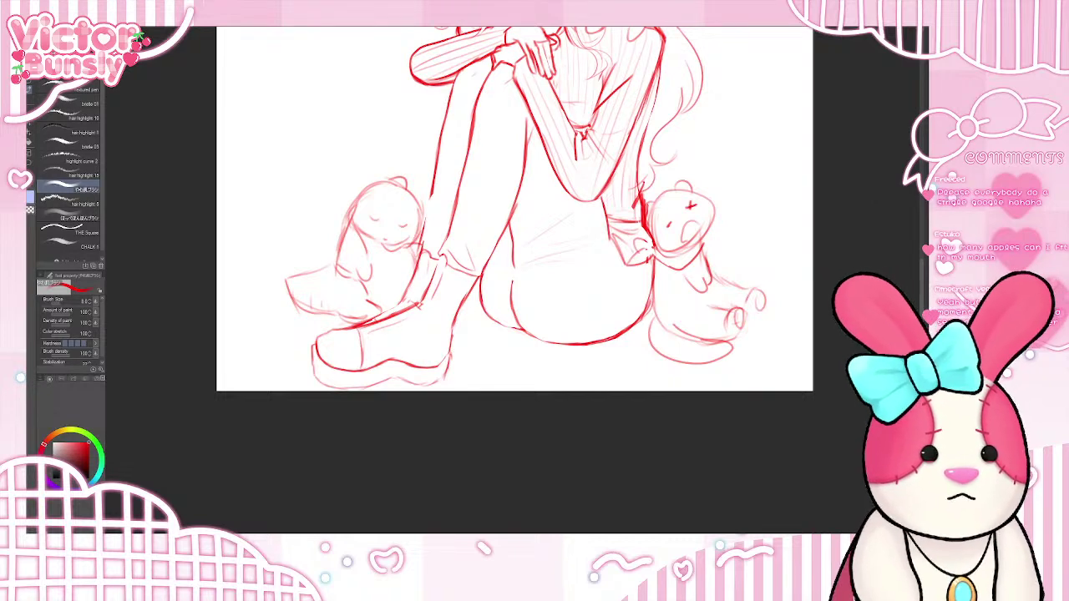
- Darken the outer contour of the sweater's upper sleeve and clean up stray lines around the shoulder plush with the eraser
{"action": "left_click_drag", "start_coordinate": [658, 71], "coordinate": [645, 133]}
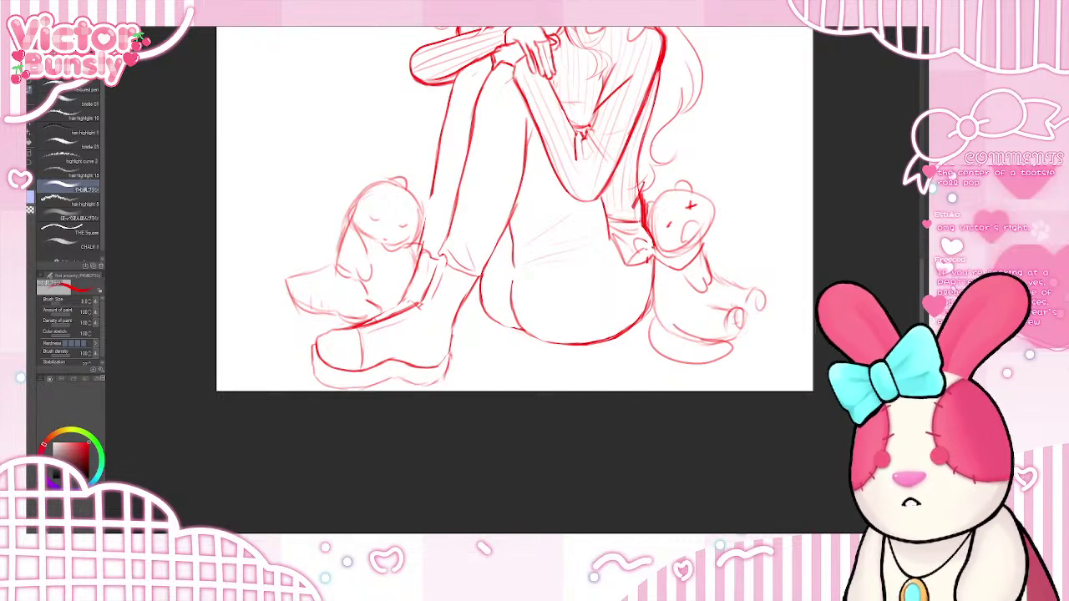
{"action": "scroll", "coordinate": [746, 105], "scroll_direction": "up", "scroll_amount": 3}
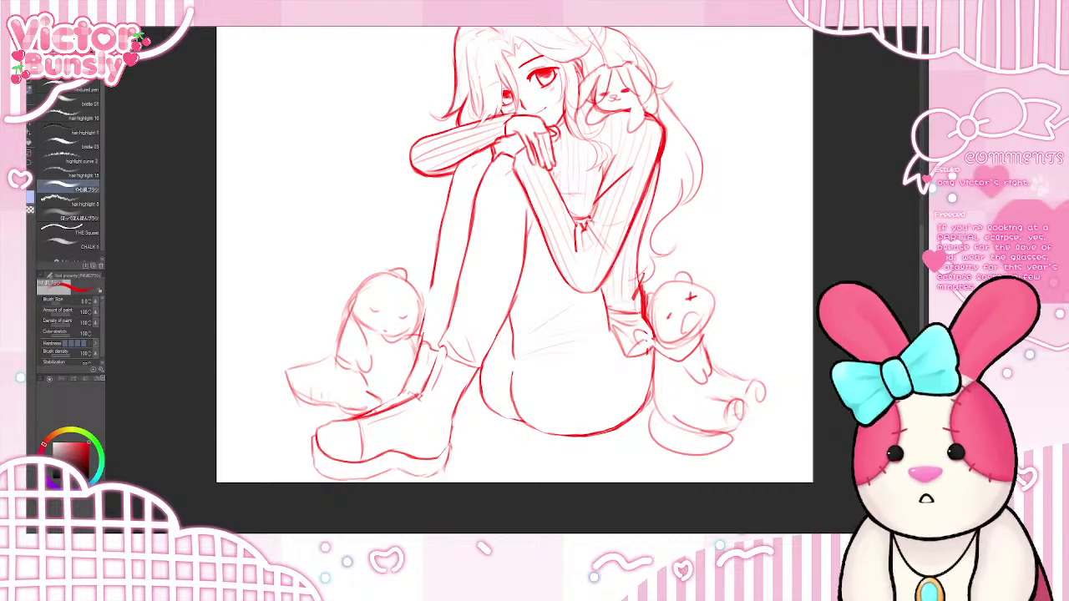
{"action": "key", "text": "e"}
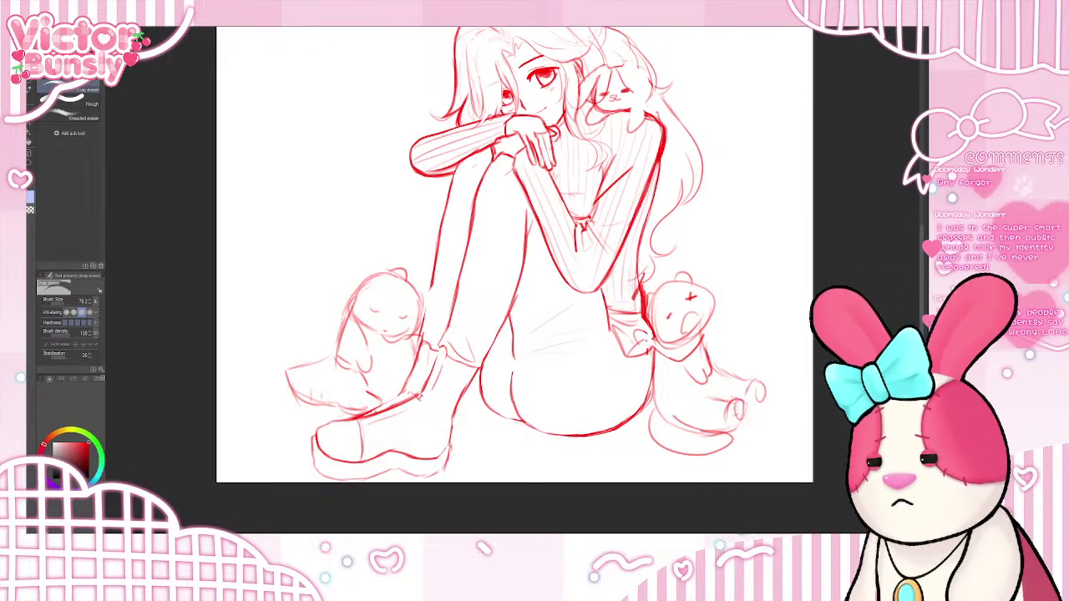
{"action": "left_click", "coordinate": [29, 89]}
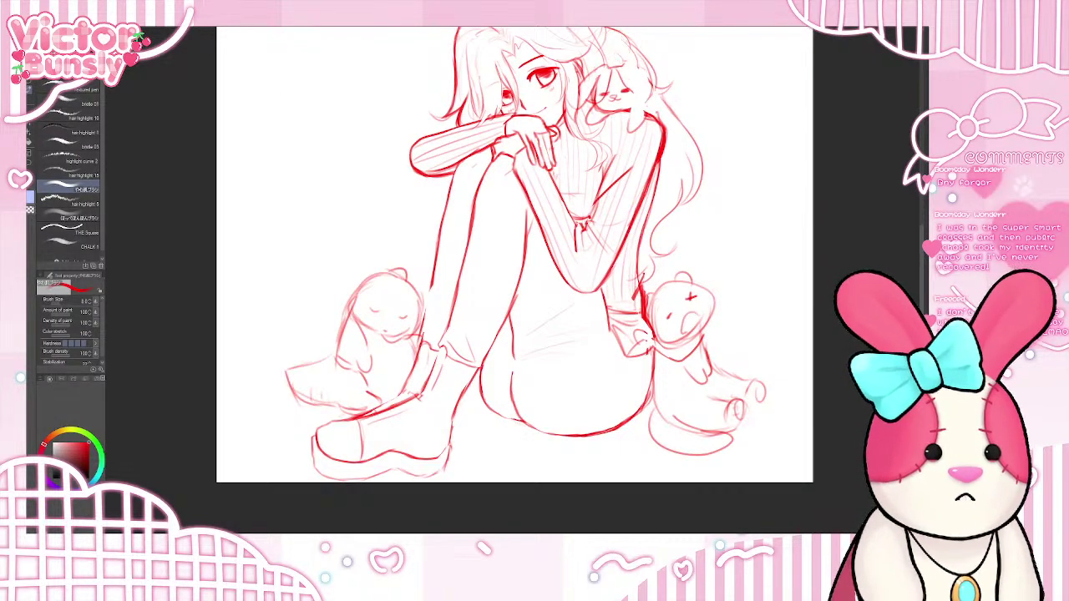
- Sketch the shoulder plush's upright ear, curved back and small round tail, and rework its cheek and front paw
{"action": "mouse_move", "coordinate": [611, 58]}
{"action": "left_mouse_down"}
{"action": "mouse_move", "coordinate": [639, 65]}
{"action": "mouse_move", "coordinate": [651, 96]}
{"action": "left_mouse_up"}
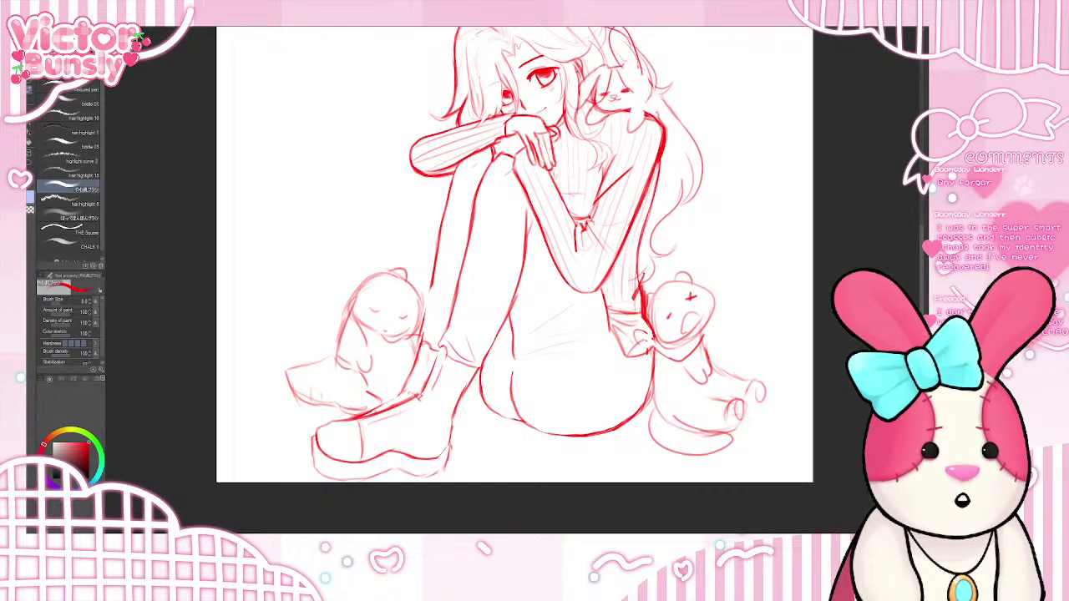
{"action": "mouse_move", "coordinate": [654, 101]}
{"action": "left_mouse_down"}
{"action": "mouse_move", "coordinate": [675, 134]}
{"action": "mouse_move", "coordinate": [658, 185]}
{"action": "left_mouse_up"}
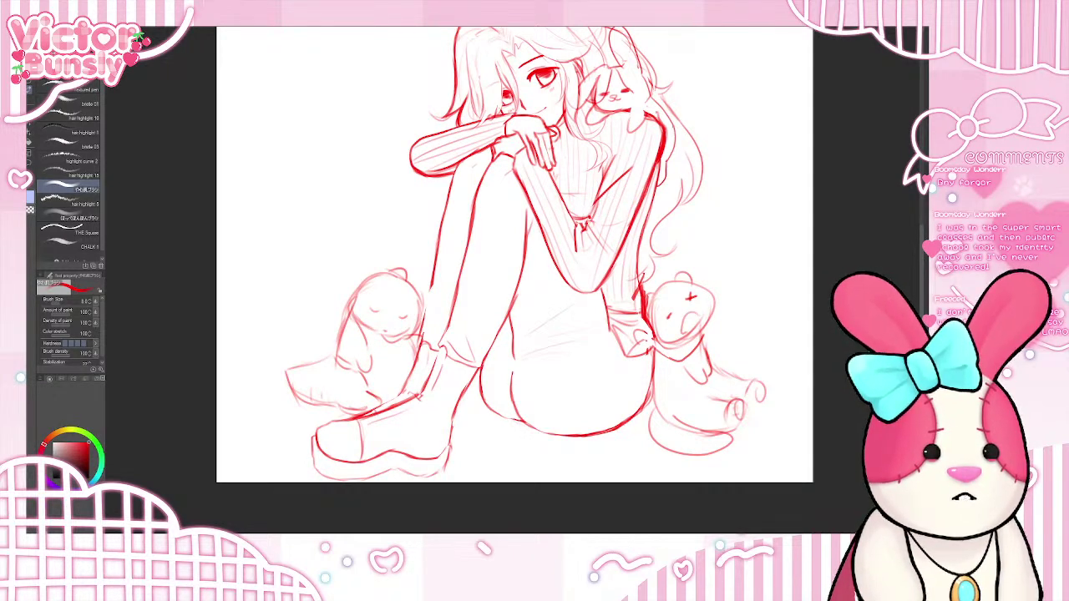
{"action": "left_click_drag", "start_coordinate": [681, 134], "coordinate": [686, 144]}
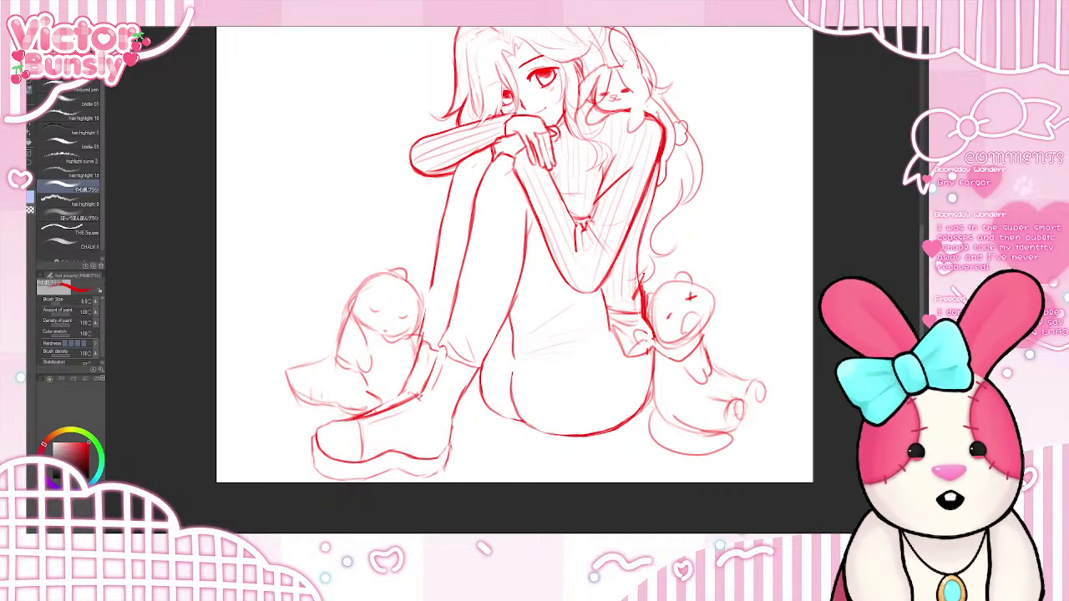
{"action": "mouse_move", "coordinate": [596, 88]}
{"action": "left_mouse_down"}
{"action": "mouse_move", "coordinate": [592, 104]}
{"action": "mouse_move", "coordinate": [627, 109]}
{"action": "left_mouse_up"}
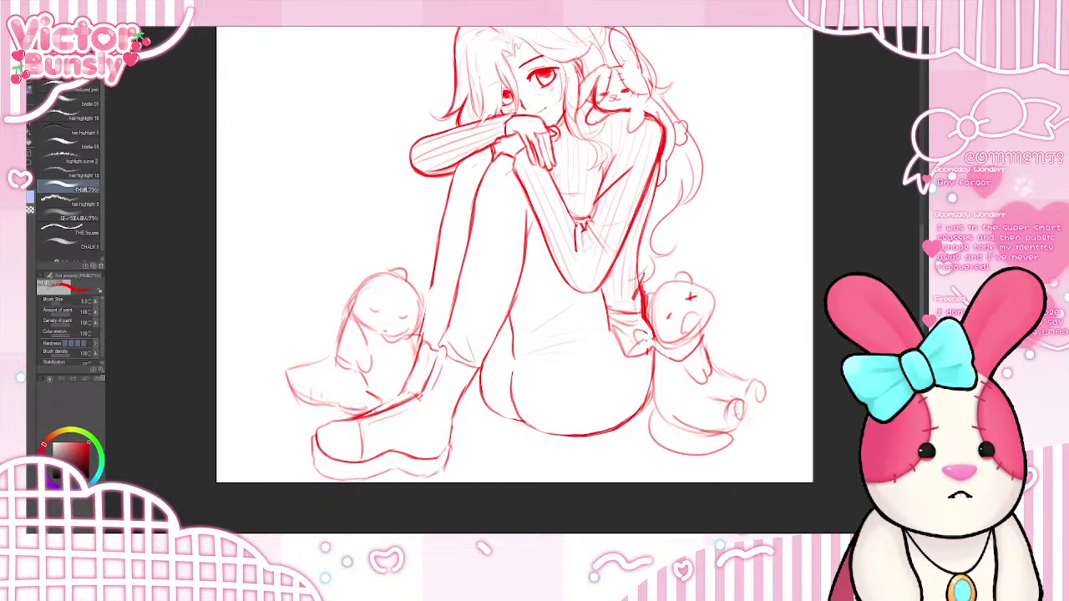
{"action": "left_click_drag", "start_coordinate": [630, 108], "coordinate": [636, 128]}
{"action": "key", "text": "ctrl+z"}
{"action": "key", "text": "ctrl+z"}
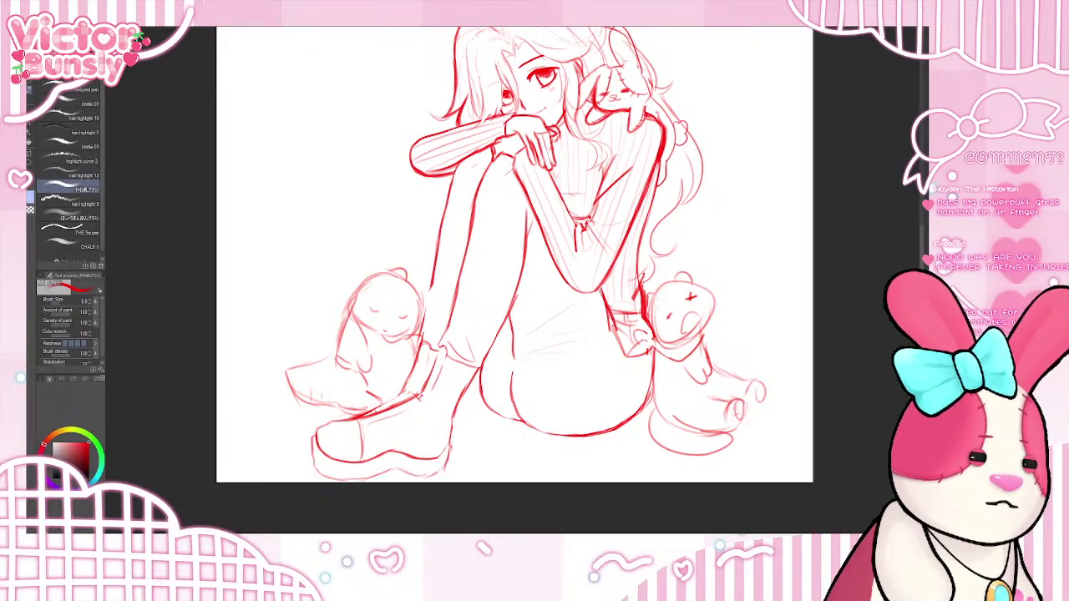
{"action": "left_click_drag", "start_coordinate": [745, 183], "coordinate": [751, 233]}
{"action": "left_click_drag", "start_coordinate": [766, 177], "coordinate": [759, 233]}
{"action": "key", "text": "ctrl+z"}
{"action": "key", "text": "ctrl+z"}
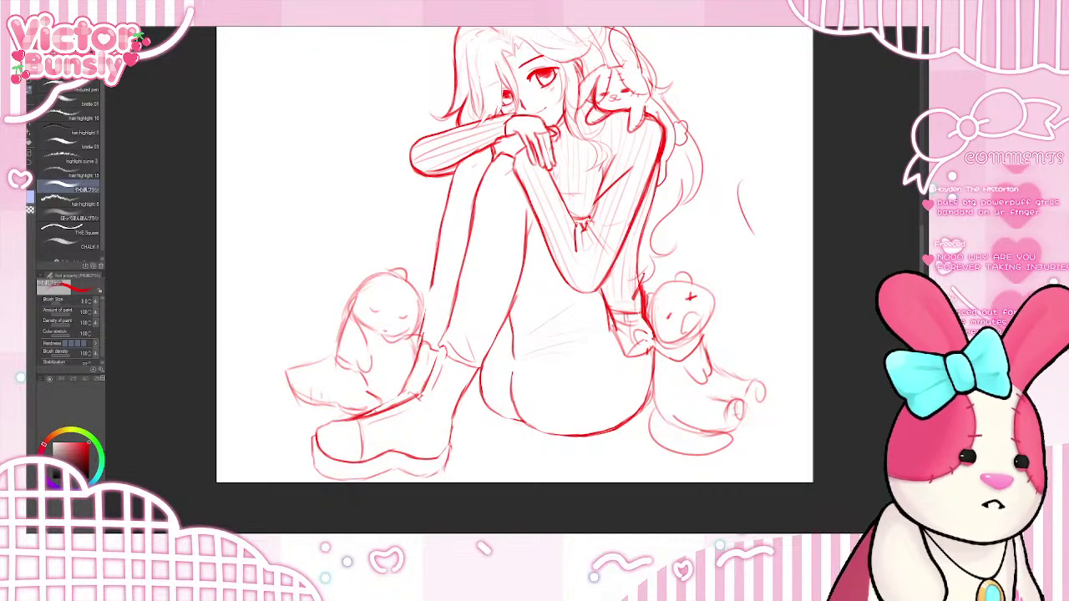
{"action": "left_click_drag", "start_coordinate": [719, 198], "coordinate": [724, 240]}
{"action": "left_click_drag", "start_coordinate": [738, 192], "coordinate": [755, 206]}
{"action": "key", "text": "ctrl+z"}
{"action": "key", "text": "ctrl+z"}
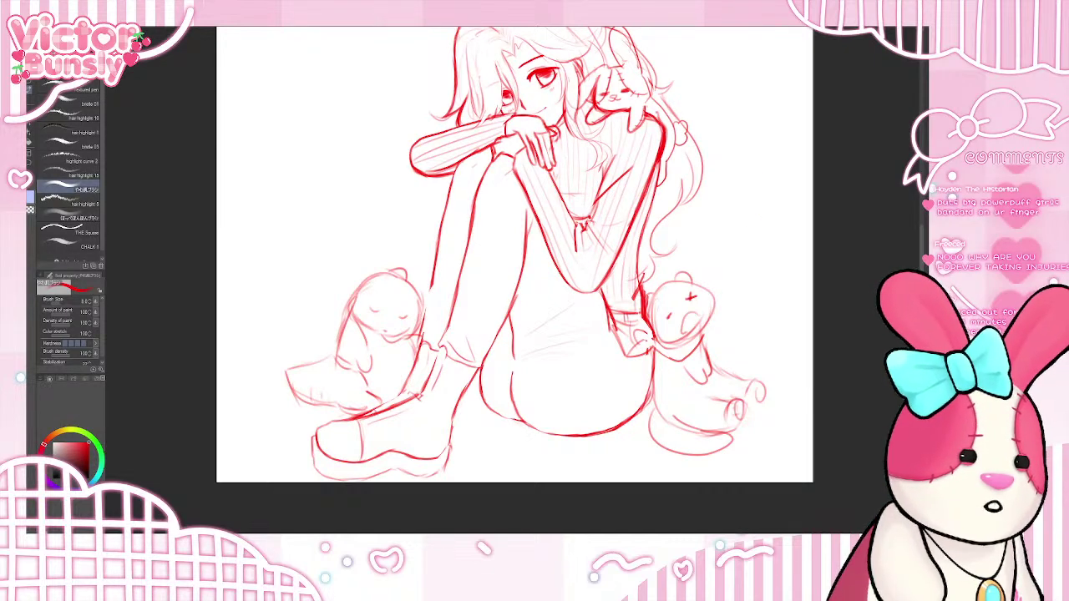
- Erase the stray sketch lines at the figure's hip beside the plush with the crossed eye
{"action": "key", "text": "e"}
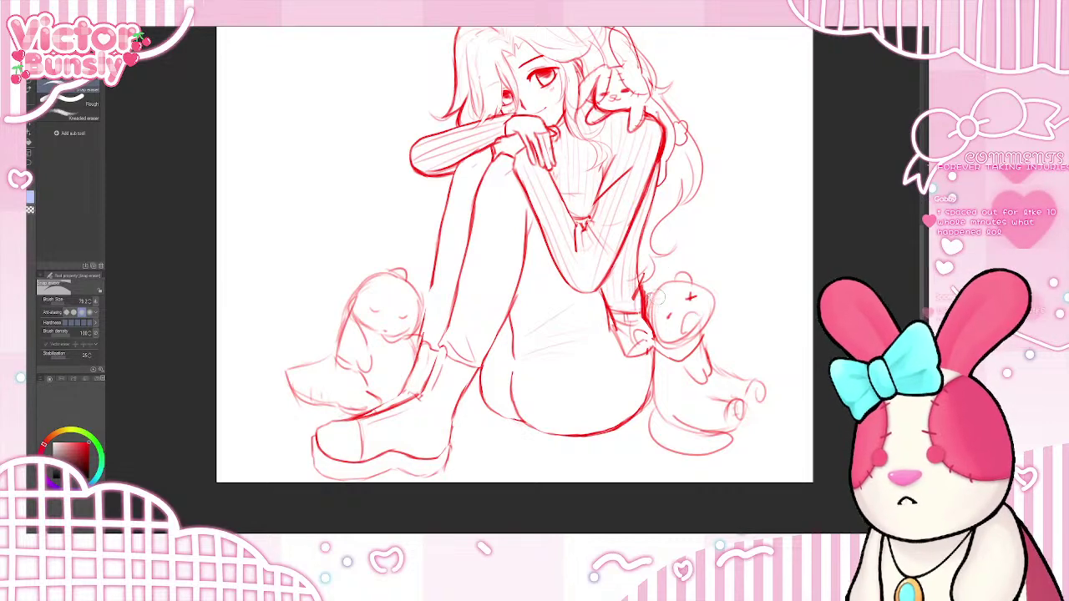
{"action": "left_click_drag", "start_coordinate": [640, 297], "coordinate": [651, 286]}
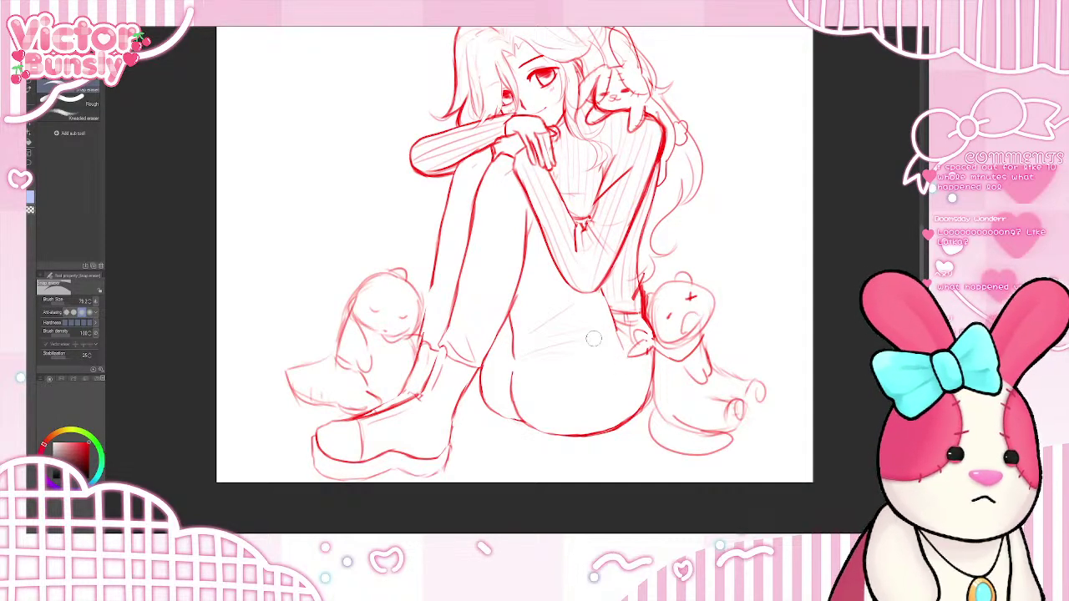
- Outline a pair of trousers with a thick blue brush in the blank area beside the figure and fill it with solid blue
{"action": "left_click", "coordinate": [29, 90]}
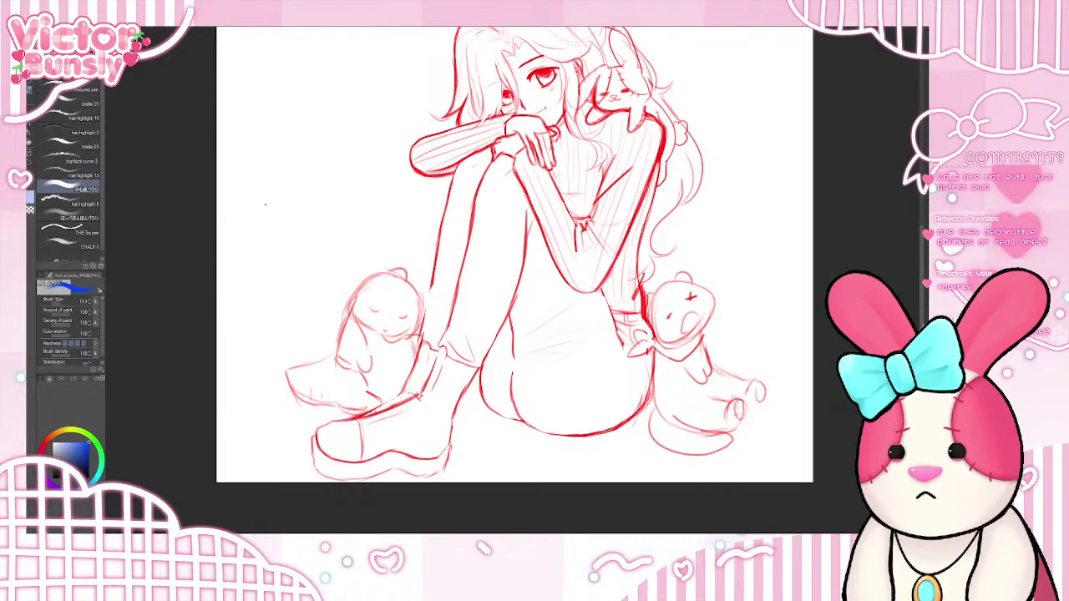
{"action": "key", "text": "bracketright"}
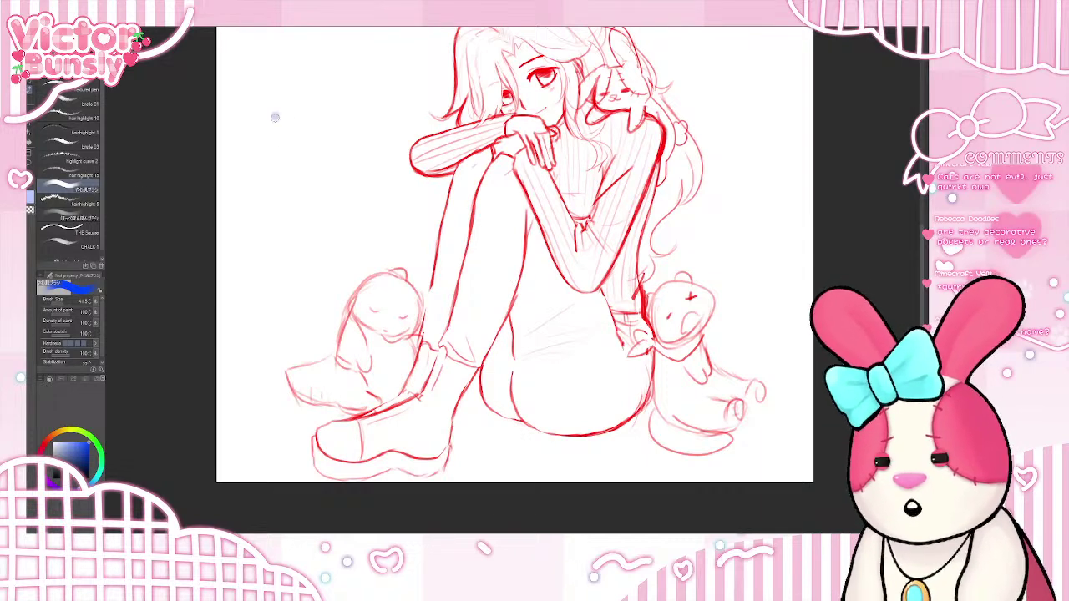
{"action": "mouse_move", "coordinate": [275, 117]}
{"action": "left_mouse_down"}
{"action": "mouse_move", "coordinate": [281, 248]}
{"action": "mouse_move", "coordinate": [322, 250]}
{"action": "mouse_move", "coordinate": [313, 116]}
{"action": "mouse_move", "coordinate": [329, 111]}
{"action": "mouse_move", "coordinate": [346, 235]}
{"action": "mouse_move", "coordinate": [359, 241]}
{"action": "mouse_move", "coordinate": [382, 220]}
{"action": "mouse_move", "coordinate": [354, 83]}
{"action": "mouse_move", "coordinate": [278, 97]}
{"action": "mouse_move", "coordinate": [276, 133]}
{"action": "left_mouse_up"}
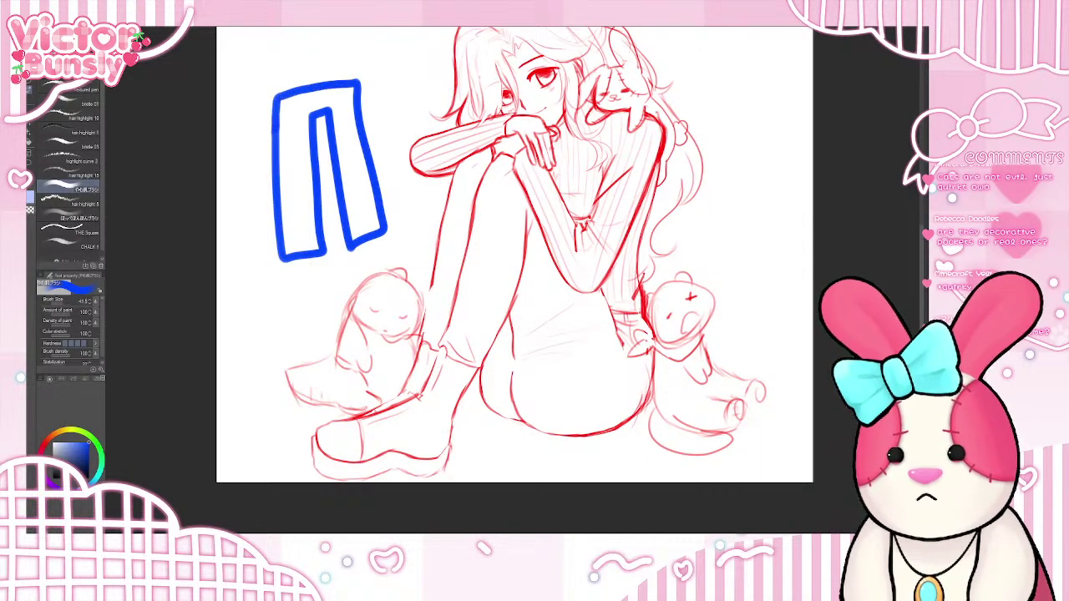
{"action": "key", "text": "g"}
{"action": "left_click", "coordinate": [294, 125]}
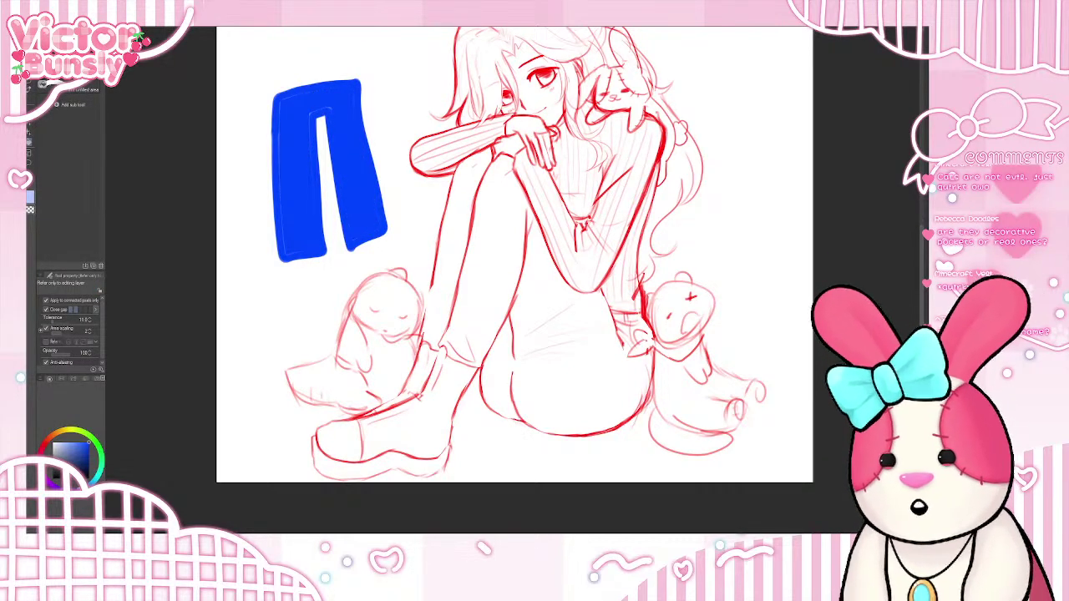
- Draw dark slanted pocket lines and an oval knee rip on the blue trousers, and paint the rip's opening white
{"action": "key", "text": "b"}
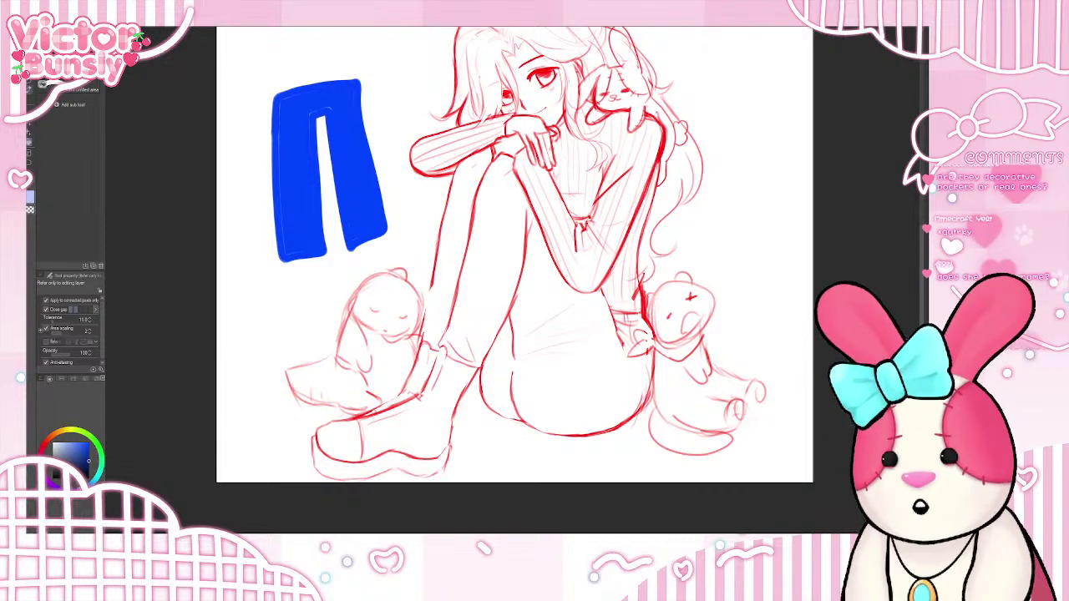
{"action": "key", "text": "["}
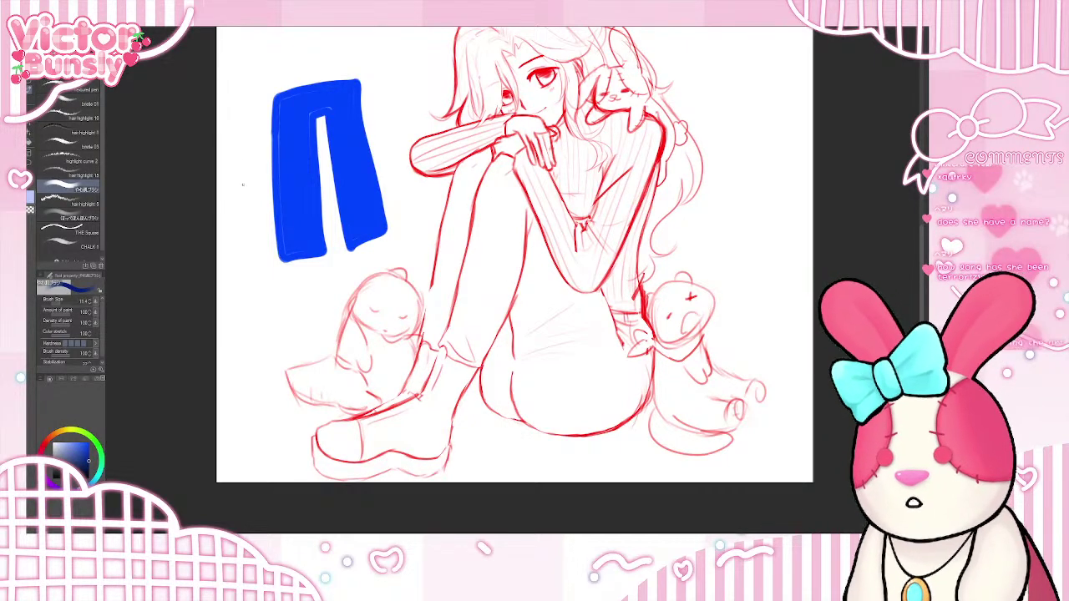
{"action": "left_click_drag", "start_coordinate": [285, 102], "coordinate": [271, 125]}
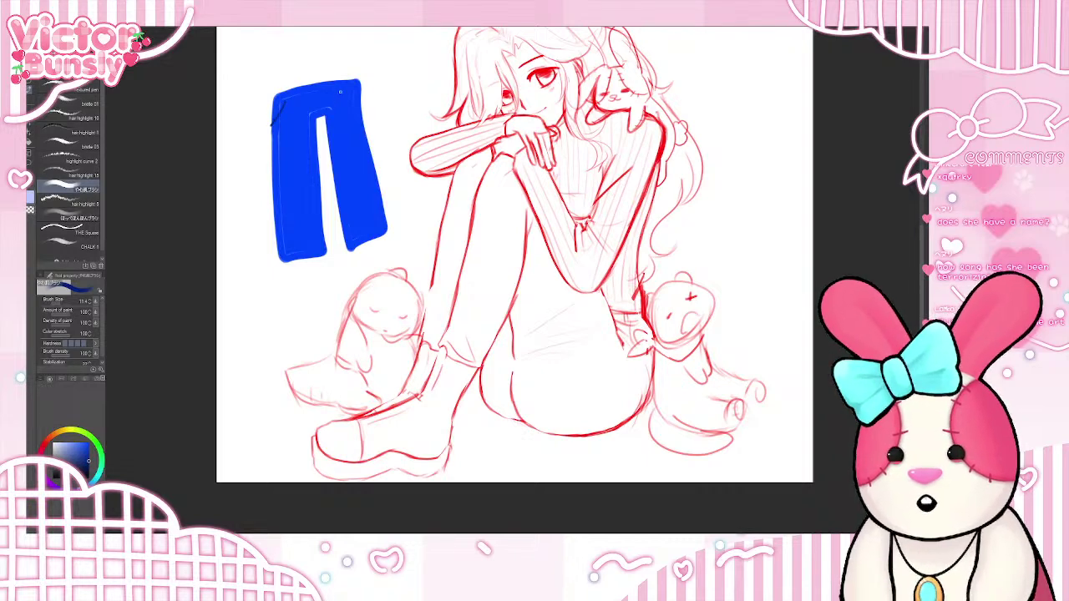
{"action": "left_click_drag", "start_coordinate": [341, 92], "coordinate": [355, 103]}
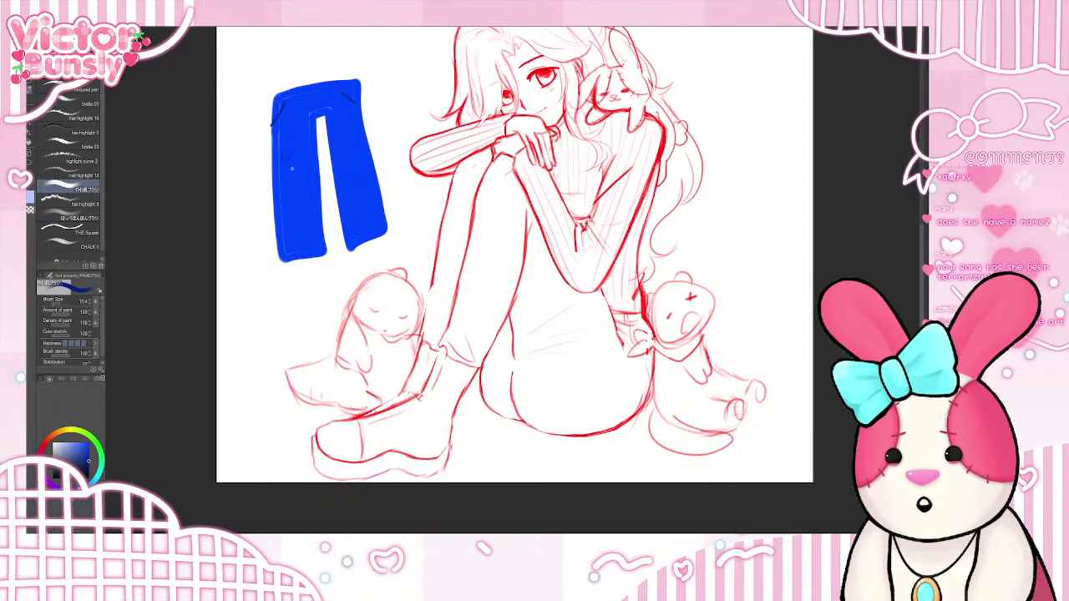
{"action": "mouse_move", "coordinate": [352, 161]}
{"action": "left_mouse_down"}
{"action": "mouse_move", "coordinate": [339, 159]}
{"action": "mouse_move", "coordinate": [351, 163]}
{"action": "left_mouse_up"}
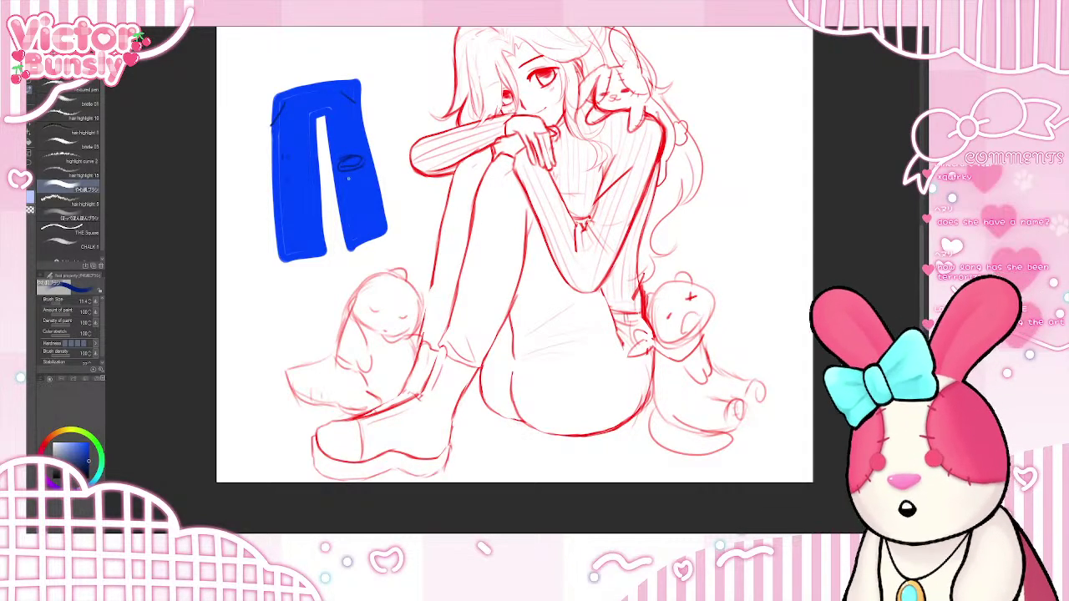
{"action": "left_click", "coordinate": [54, 444]}
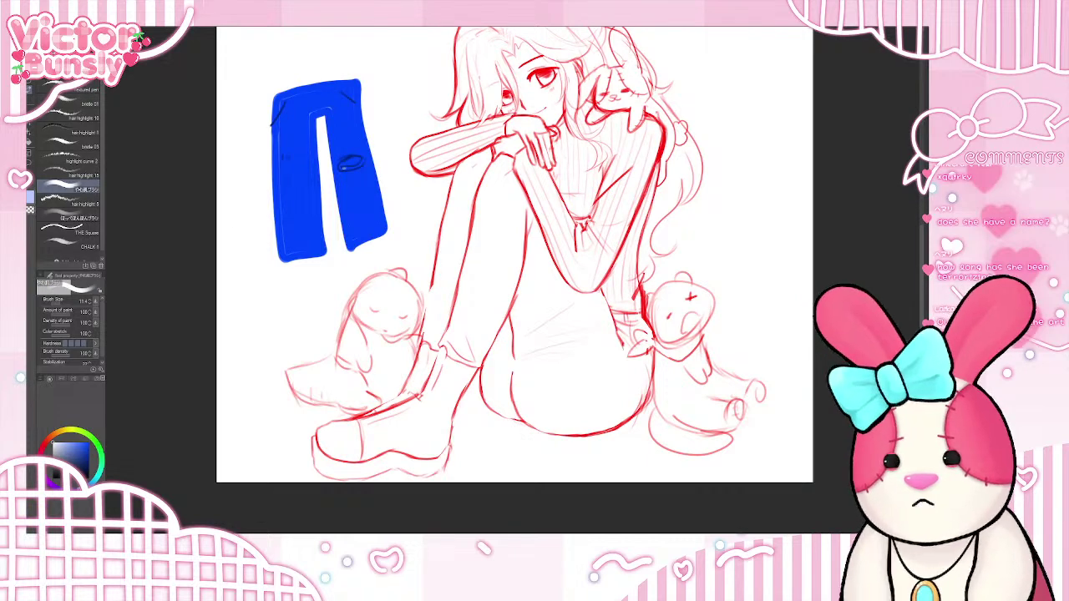
{"action": "left_click_drag", "start_coordinate": [351, 163], "coordinate": [351, 164]}
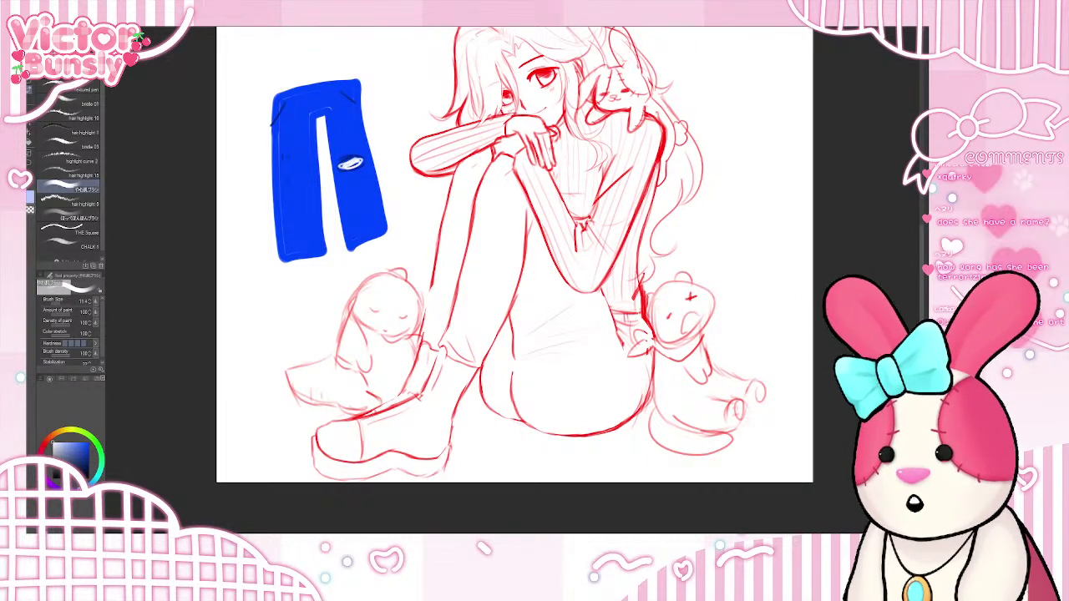
- Slim the blue trousers into tapered legs by erasing along their outer and inner edges
{"action": "key", "text": "e"}
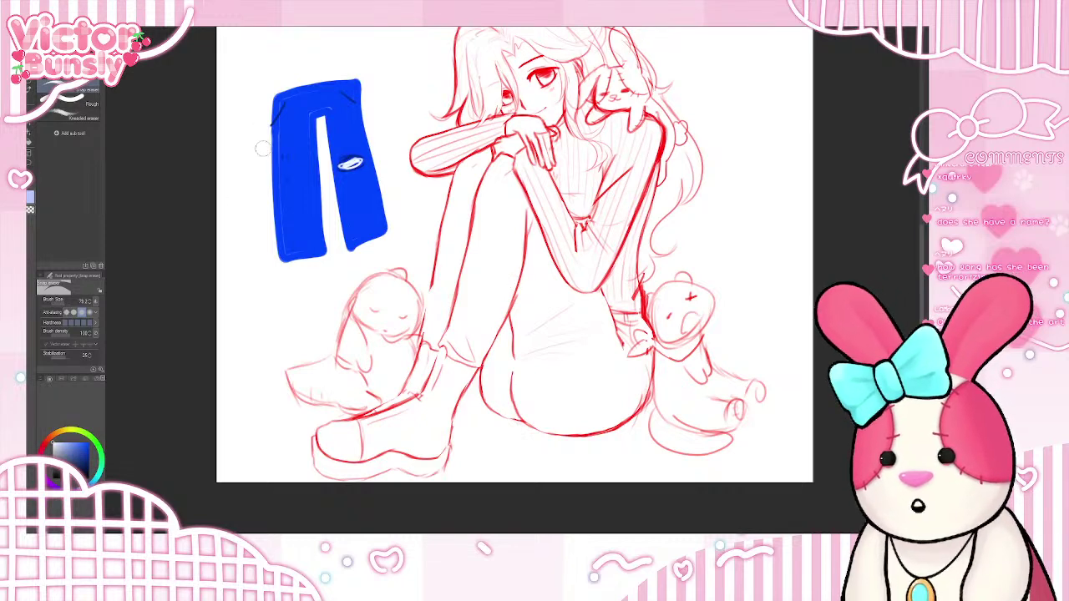
{"action": "mouse_move", "coordinate": [267, 81]}
{"action": "left_mouse_down"}
{"action": "mouse_move", "coordinate": [296, 289]}
{"action": "mouse_move", "coordinate": [266, 122]}
{"action": "mouse_move", "coordinate": [267, 234]}
{"action": "left_mouse_up"}
{"action": "left_click_drag", "start_coordinate": [318, 132], "coordinate": [322, 291]}
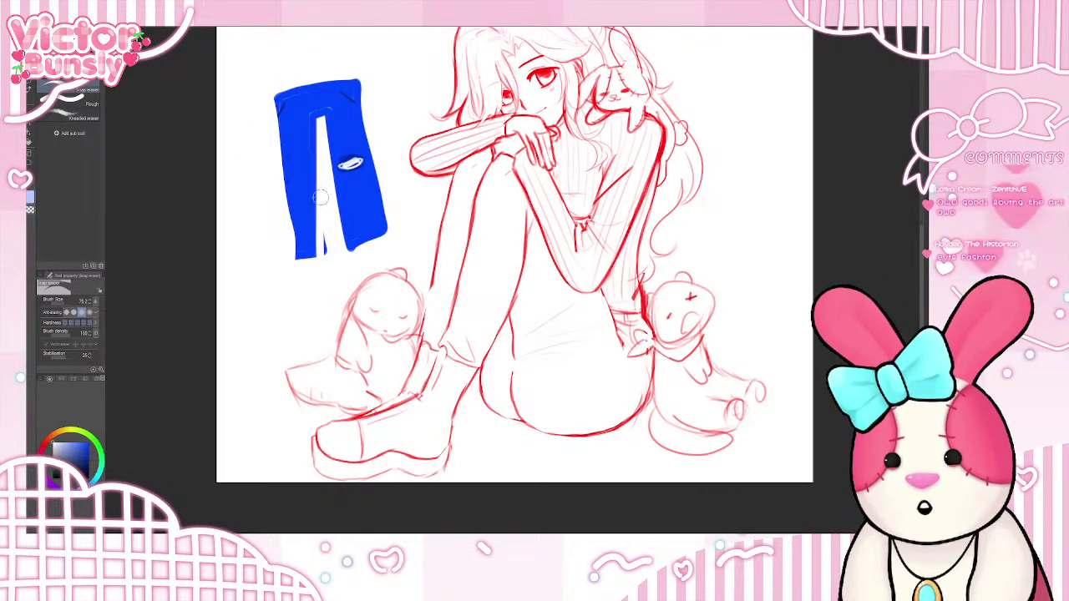
{"action": "mouse_move", "coordinate": [328, 124]}
{"action": "left_mouse_down"}
{"action": "mouse_move", "coordinate": [352, 257]}
{"action": "mouse_move", "coordinate": [337, 195]}
{"action": "mouse_move", "coordinate": [345, 244]}
{"action": "left_mouse_up"}
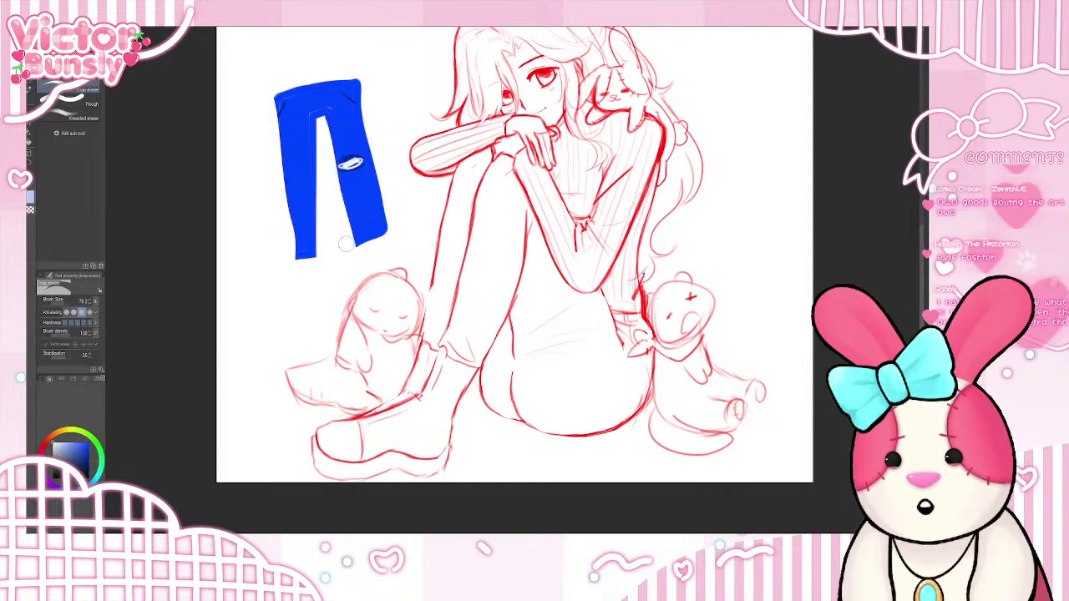
{"action": "mouse_move", "coordinate": [369, 125]}
{"action": "left_mouse_down"}
{"action": "mouse_move", "coordinate": [378, 235]}
{"action": "mouse_move", "coordinate": [379, 163]}
{"action": "mouse_move", "coordinate": [381, 216]}
{"action": "mouse_move", "coordinate": [370, 165]}
{"action": "mouse_move", "coordinate": [377, 186]}
{"action": "left_mouse_up"}
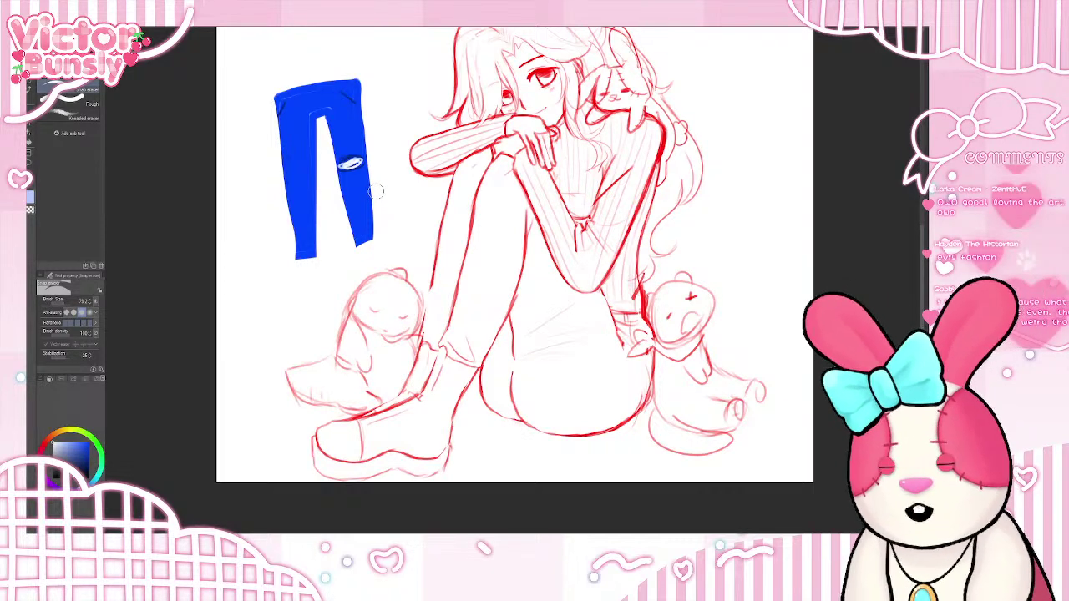
- Erase the blue trousers doodle beside the seated figure, and switch back to the painting brush with a dark red colour
{"action": "left_click", "coordinate": [308, 146]}
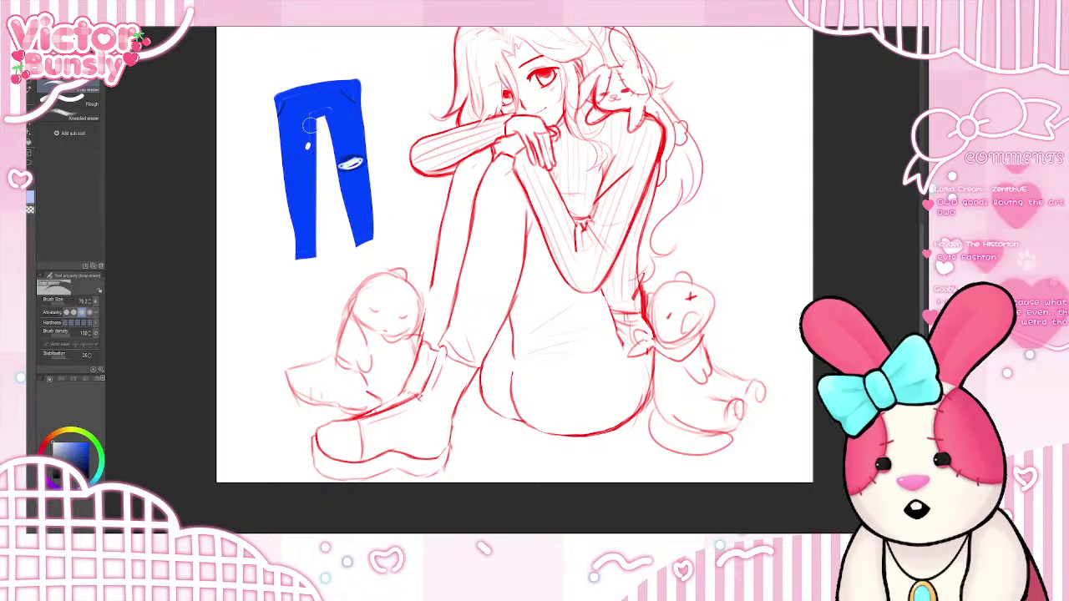
{"action": "mouse_move", "coordinate": [270, 103]}
{"action": "left_mouse_down"}
{"action": "mouse_move", "coordinate": [263, 134]}
{"action": "mouse_move", "coordinate": [307, 89]}
{"action": "mouse_move", "coordinate": [374, 50]}
{"action": "mouse_move", "coordinate": [268, 147]}
{"action": "mouse_move", "coordinate": [310, 128]}
{"action": "mouse_move", "coordinate": [367, 73]}
{"action": "mouse_move", "coordinate": [247, 226]}
{"action": "mouse_move", "coordinate": [379, 76]}
{"action": "mouse_move", "coordinate": [271, 239]}
{"action": "mouse_move", "coordinate": [263, 261]}
{"action": "mouse_move", "coordinate": [354, 134]}
{"action": "mouse_move", "coordinate": [278, 264]}
{"action": "mouse_move", "coordinate": [349, 128]}
{"action": "mouse_move", "coordinate": [353, 152]}
{"action": "mouse_move", "coordinate": [284, 282]}
{"action": "mouse_move", "coordinate": [322, 228]}
{"action": "mouse_move", "coordinate": [314, 256]}
{"action": "mouse_move", "coordinate": [350, 219]}
{"action": "mouse_move", "coordinate": [368, 218]}
{"action": "mouse_move", "coordinate": [358, 261]}
{"action": "mouse_move", "coordinate": [351, 218]}
{"action": "mouse_move", "coordinate": [345, 242]}
{"action": "mouse_move", "coordinate": [349, 256]}
{"action": "mouse_move", "coordinate": [361, 175]}
{"action": "mouse_move", "coordinate": [375, 161]}
{"action": "mouse_move", "coordinate": [365, 114]}
{"action": "left_mouse_up"}
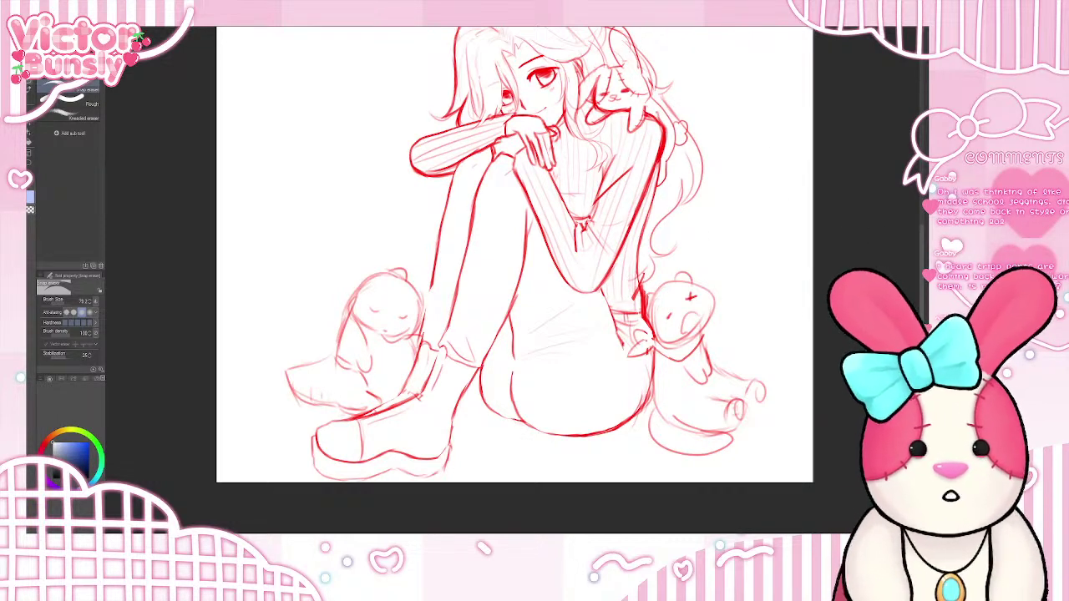
{"action": "left_click", "coordinate": [30, 89]}
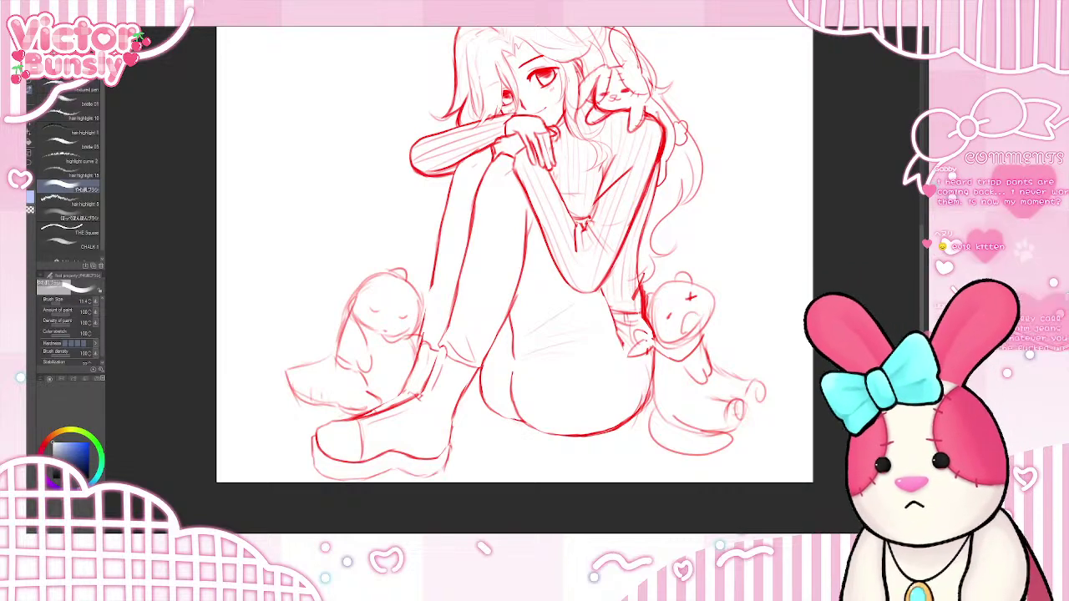
{"action": "left_click", "coordinate": [42, 447]}
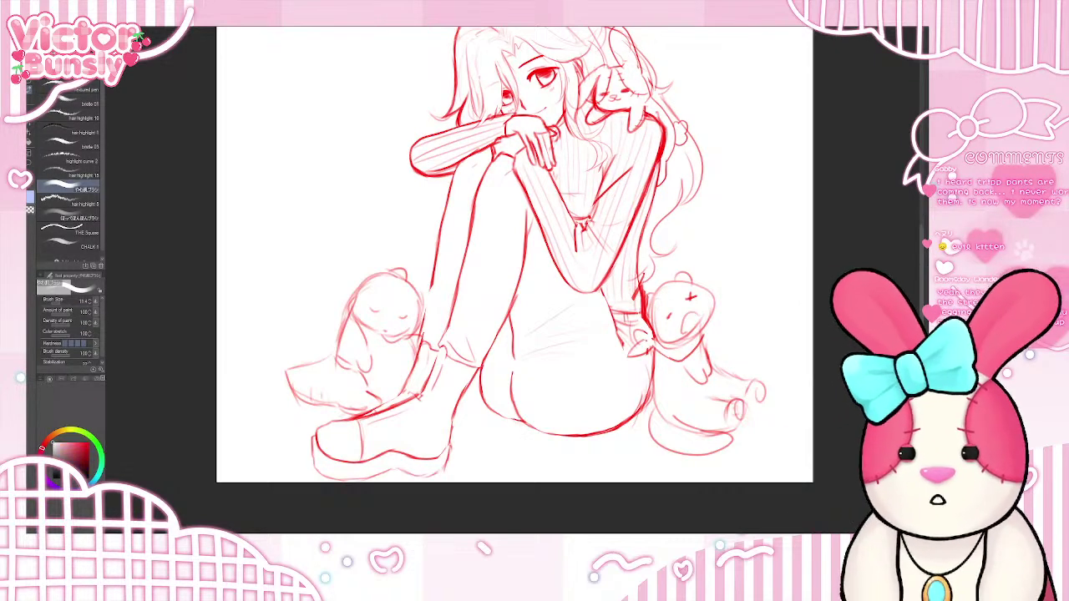
{"action": "left_click", "coordinate": [88, 443]}
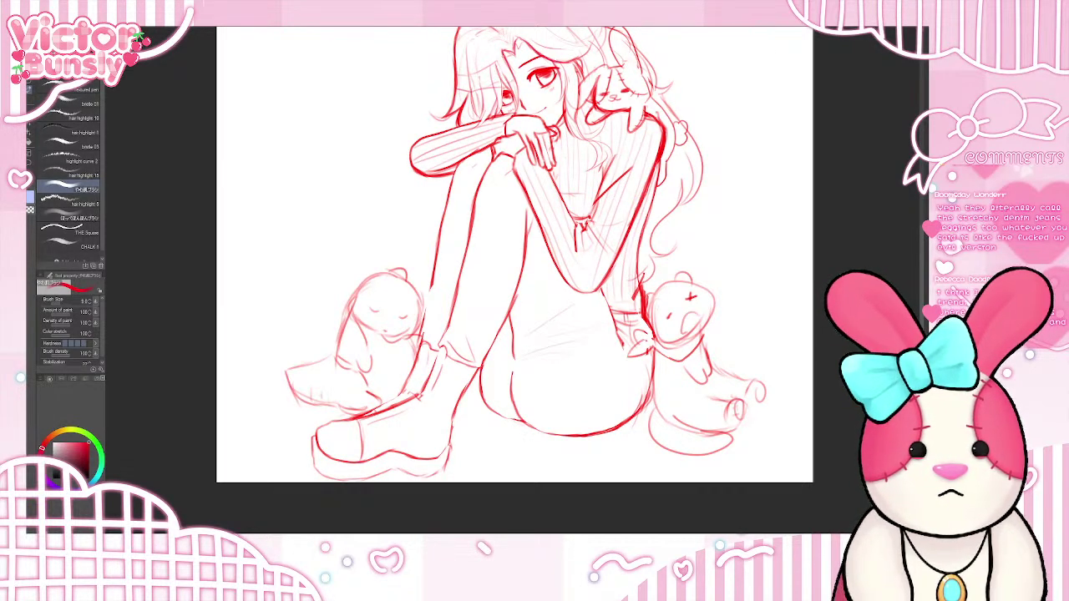
{"action": "scroll", "coordinate": [713, 81], "scroll_direction": "up", "scroll_amount": 3}
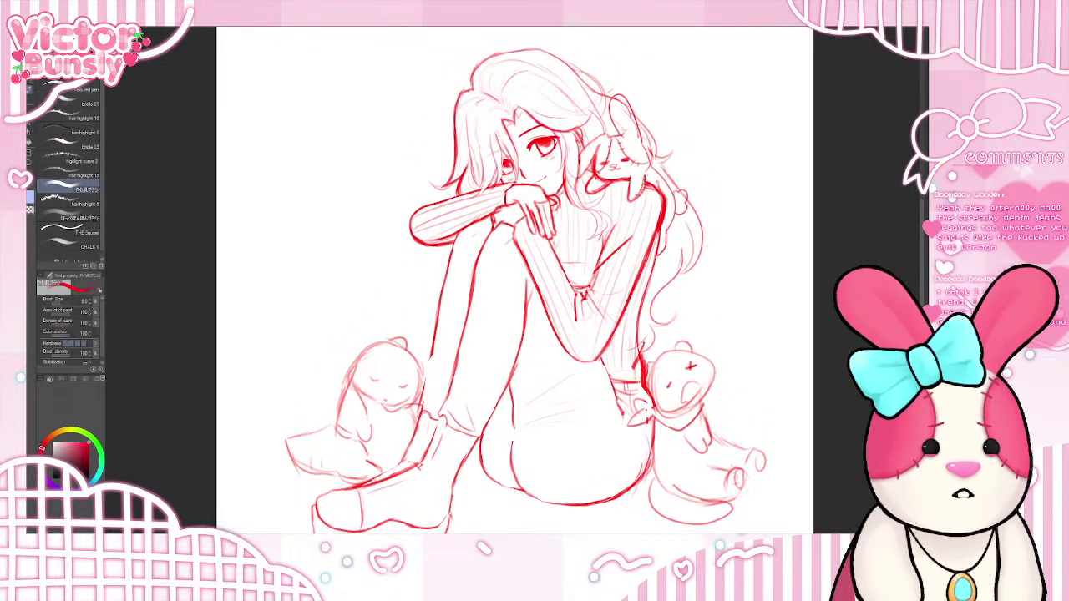
{"action": "key", "text": "e"}
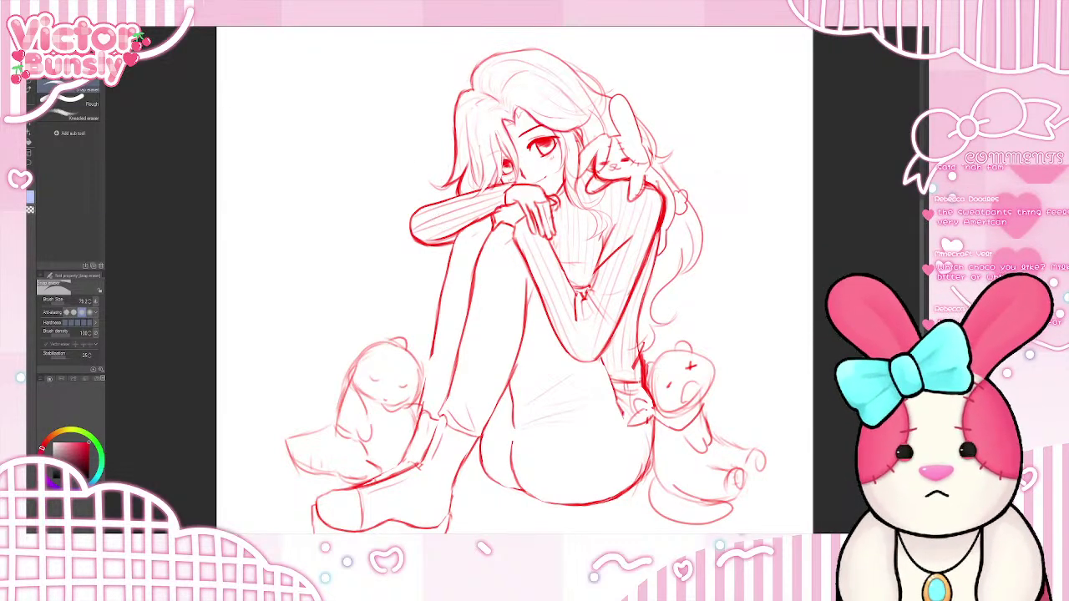
{"action": "left_click", "coordinate": [29, 89]}
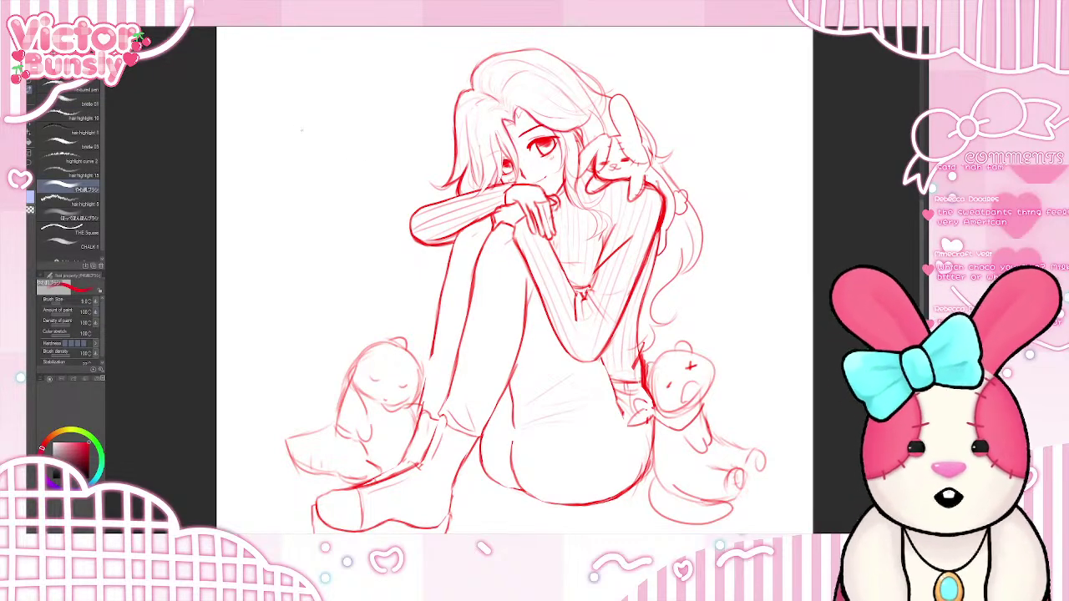
{"action": "mouse_move", "coordinate": [271, 124]}
{"action": "left_mouse_down"}
{"action": "mouse_move", "coordinate": [296, 147]}
{"action": "mouse_move", "coordinate": [329, 138]}
{"action": "left_mouse_up"}
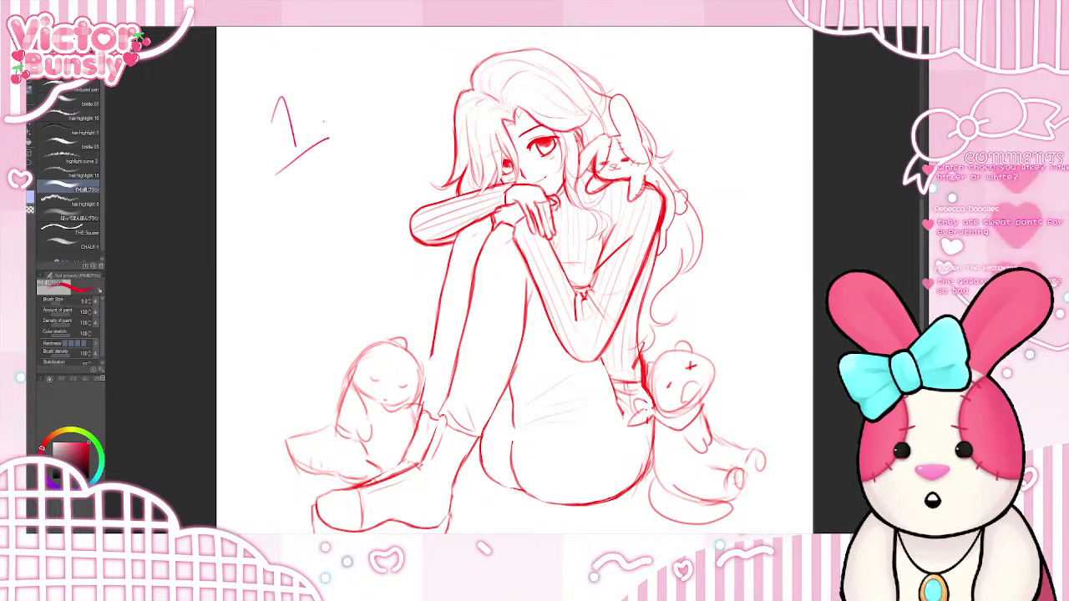
{"action": "mouse_move", "coordinate": [339, 59]}
{"action": "left_mouse_down"}
{"action": "mouse_move", "coordinate": [324, 93]}
{"action": "mouse_move", "coordinate": [347, 93]}
{"action": "left_mouse_up"}
{"action": "key", "text": "ctrl+z"}
{"action": "key", "text": "ctrl+z"}
{"action": "key", "text": "ctrl+z"}
{"action": "key", "text": "ctrl+z"}
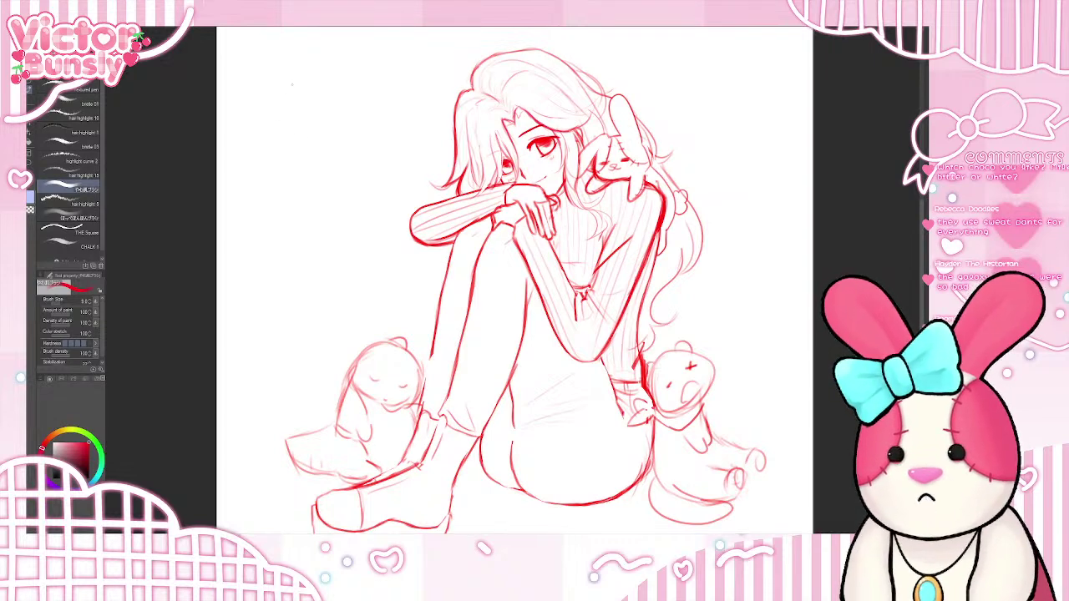
- Sketch a small pair of shorts beside the figure's head, with a little tilted face and an exclamation mark next to it
{"action": "mouse_move", "coordinate": [292, 83]}
{"action": "left_mouse_down"}
{"action": "mouse_move", "coordinate": [347, 134]}
{"action": "mouse_move", "coordinate": [345, 93]}
{"action": "mouse_move", "coordinate": [390, 129]}
{"action": "mouse_move", "coordinate": [382, 61]}
{"action": "mouse_move", "coordinate": [302, 66]}
{"action": "mouse_move", "coordinate": [293, 102]}
{"action": "mouse_move", "coordinate": [367, 65]}
{"action": "left_mouse_up"}
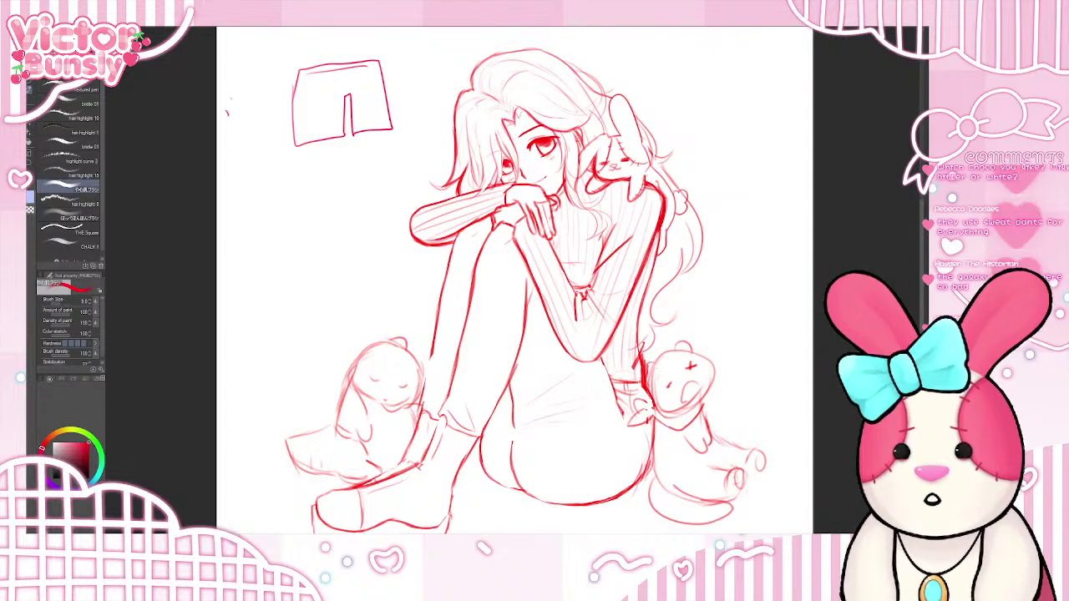
{"action": "mouse_move", "coordinate": [229, 131]}
{"action": "left_mouse_down"}
{"action": "mouse_move", "coordinate": [246, 111]}
{"action": "mouse_move", "coordinate": [269, 133]}
{"action": "left_mouse_up"}
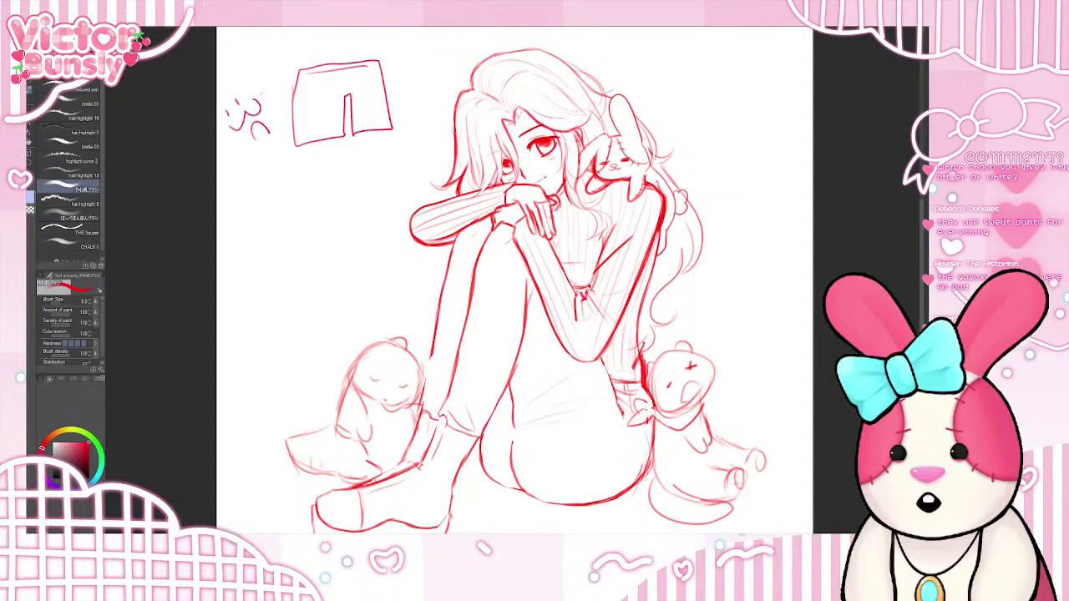
{"action": "left_click_drag", "start_coordinate": [265, 72], "coordinate": [264, 97]}
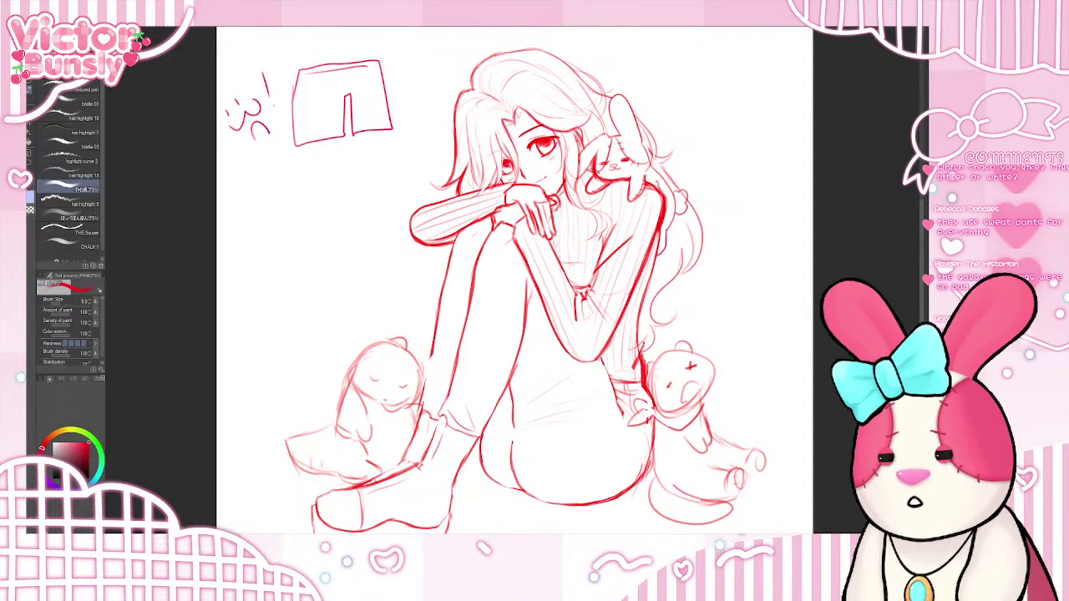
- Undo the shorts doodle together with the small face and exclamation mark
{"action": "key", "text": "ctrl+z"}
{"action": "key", "text": "ctrl+z"}
{"action": "key", "text": "ctrl+z"}
{"action": "key", "text": "ctrl+z"}
{"action": "key", "text": "ctrl+z"}
{"action": "key", "text": "ctrl+z"}
{"action": "key", "text": "ctrl+z"}
{"action": "key", "text": "ctrl+z"}
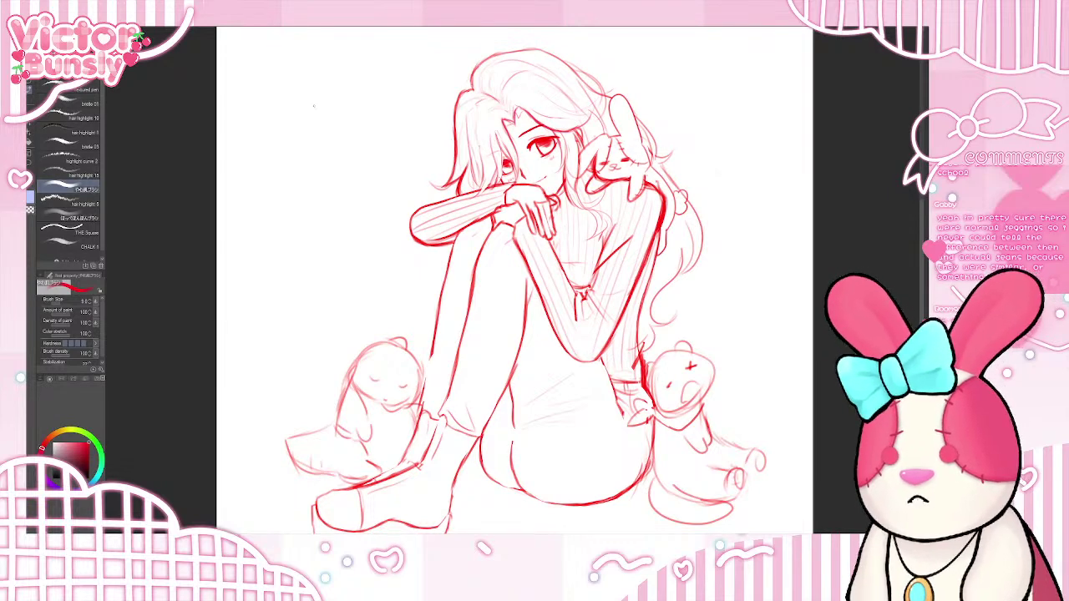
- Sketch a small half-circle comb shape beside the figure's head and try out strokes beneath it, undoing those strokes
{"action": "left_click_drag", "start_coordinate": [302, 117], "coordinate": [338, 113]}
{"action": "left_click_drag", "start_coordinate": [328, 95], "coordinate": [335, 107]}
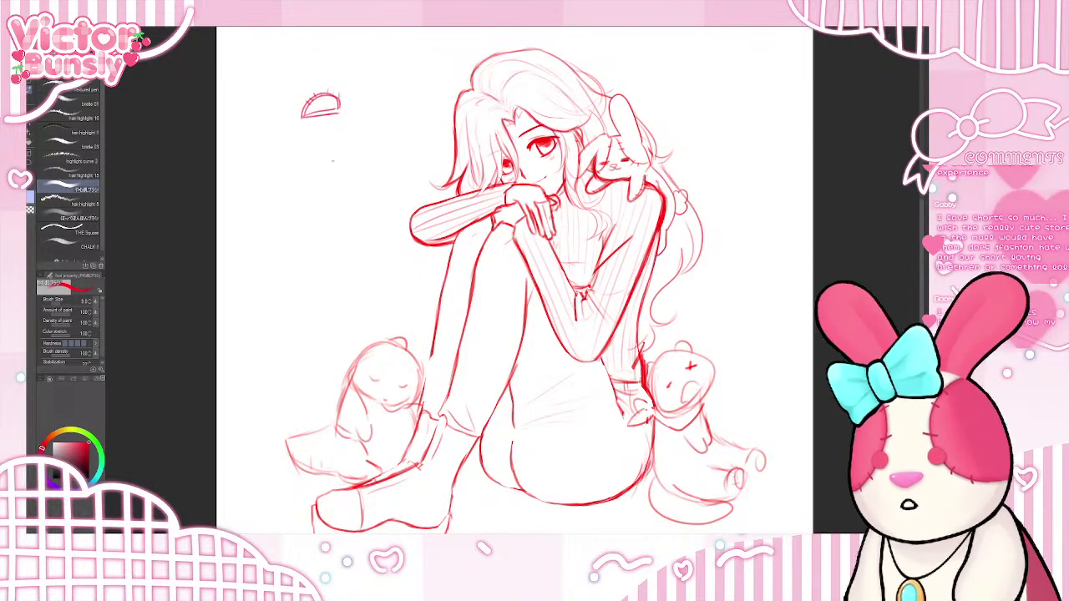
{"action": "left_click_drag", "start_coordinate": [343, 159], "coordinate": [378, 147]}
{"action": "key", "text": "ctrl+z"}
{"action": "key", "text": "ctrl+z"}
{"action": "key", "text": "ctrl+z"}
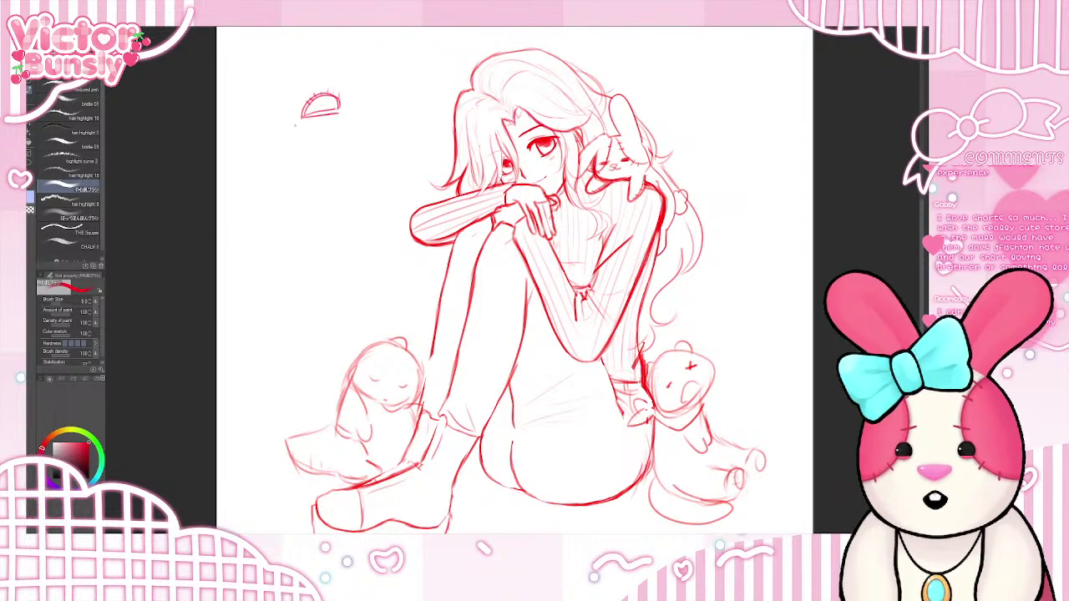
{"action": "mouse_move", "coordinate": [294, 124]}
{"action": "left_mouse_down"}
{"action": "mouse_move", "coordinate": [351, 117]}
{"action": "mouse_move", "coordinate": [361, 131]}
{"action": "left_mouse_up"}
{"action": "key", "text": "ctrl+z"}
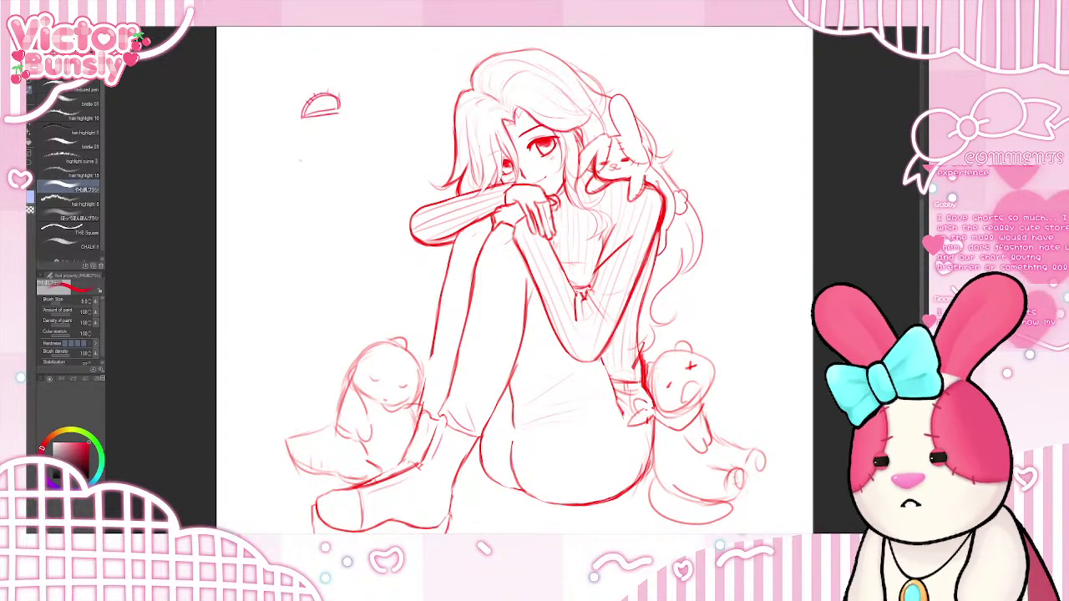
- Draw a wide arc below the half-circle doodle and a row of short downward strokes beneath it
{"action": "mouse_move", "coordinate": [289, 137]}
{"action": "left_mouse_down"}
{"action": "mouse_move", "coordinate": [305, 117]}
{"action": "mouse_move", "coordinate": [353, 121]}
{"action": "mouse_move", "coordinate": [368, 156]}
{"action": "left_mouse_up"}
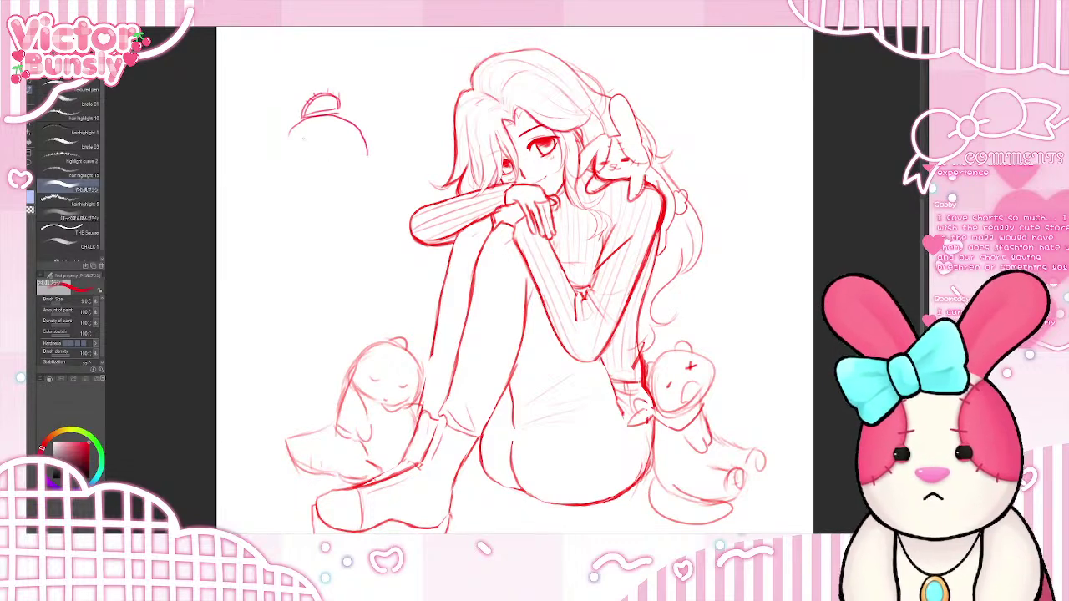
{"action": "left_click_drag", "start_coordinate": [305, 141], "coordinate": [305, 158]}
{"action": "left_click_drag", "start_coordinate": [315, 134], "coordinate": [315, 160]}
{"action": "mouse_move", "coordinate": [324, 138]}
{"action": "left_mouse_down"}
{"action": "mouse_move", "coordinate": [325, 161]}
{"action": "mouse_move", "coordinate": [333, 155]}
{"action": "left_mouse_up"}
{"action": "left_click_drag", "start_coordinate": [343, 143], "coordinate": [353, 164]}
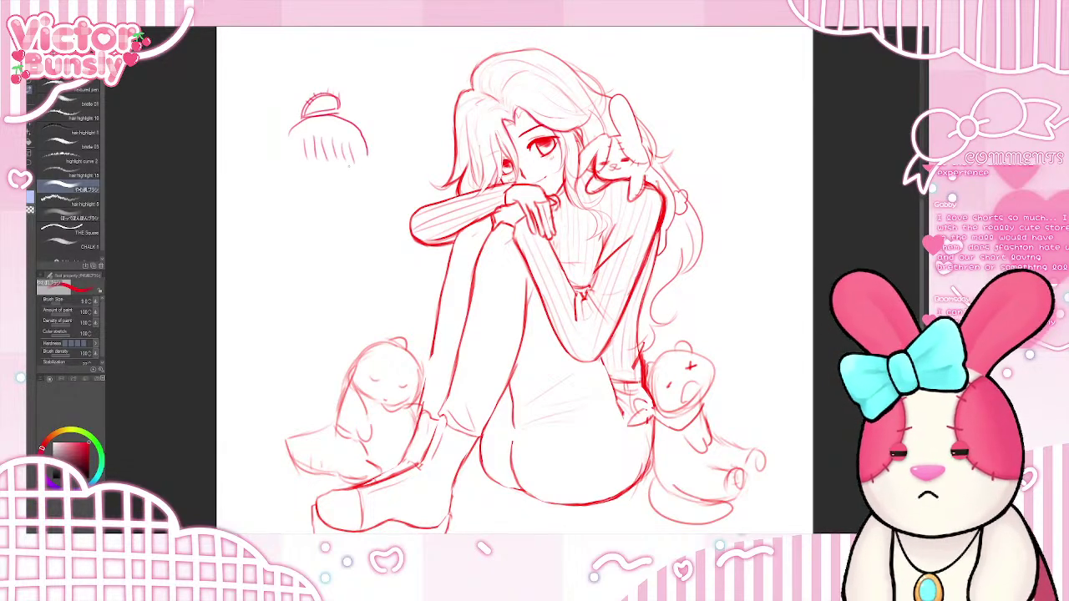
- Undo the row of short downward strokes beneath the arc
{"action": "key", "text": "ctrl+z"}
{"action": "key", "text": "ctrl+z"}
{"action": "key", "text": "ctrl+z"}
{"action": "key", "text": "ctrl+z"}
{"action": "key", "text": "ctrl+z"}
{"action": "key", "text": "ctrl+z"}
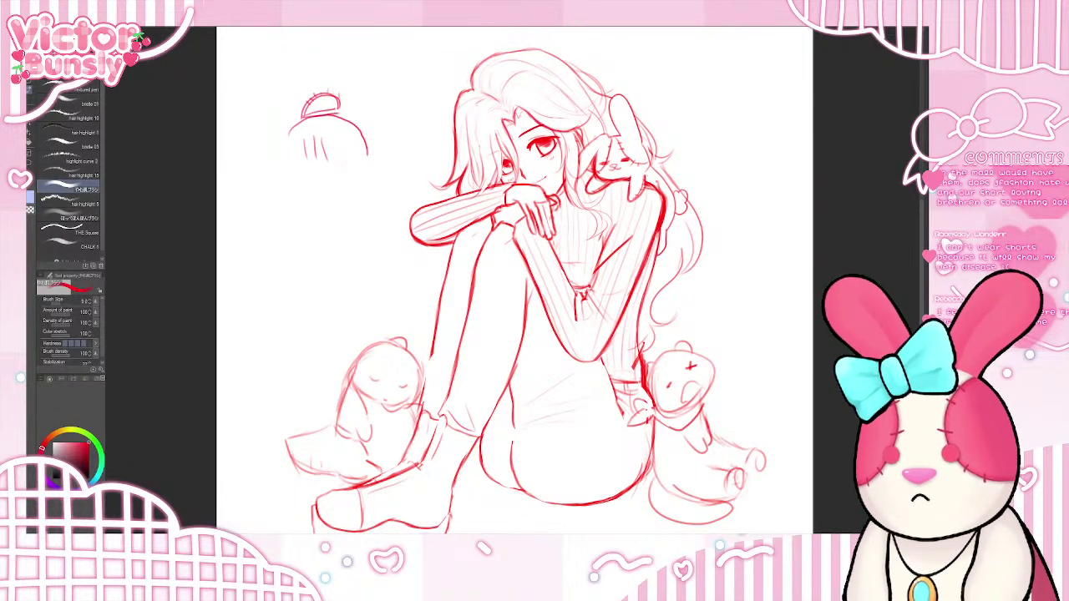
- Add curved strokes that rise from the arc and loop over the half-circle doodle
{"action": "left_click_drag", "start_coordinate": [292, 147], "coordinate": [336, 94]}
{"action": "left_click_drag", "start_coordinate": [321, 132], "coordinate": [339, 100]}
{"action": "mouse_move", "coordinate": [337, 132]}
{"action": "left_mouse_down"}
{"action": "mouse_move", "coordinate": [336, 118]}
{"action": "mouse_move", "coordinate": [356, 108]}
{"action": "left_mouse_up"}
{"action": "left_click_drag", "start_coordinate": [351, 138], "coordinate": [372, 118]}
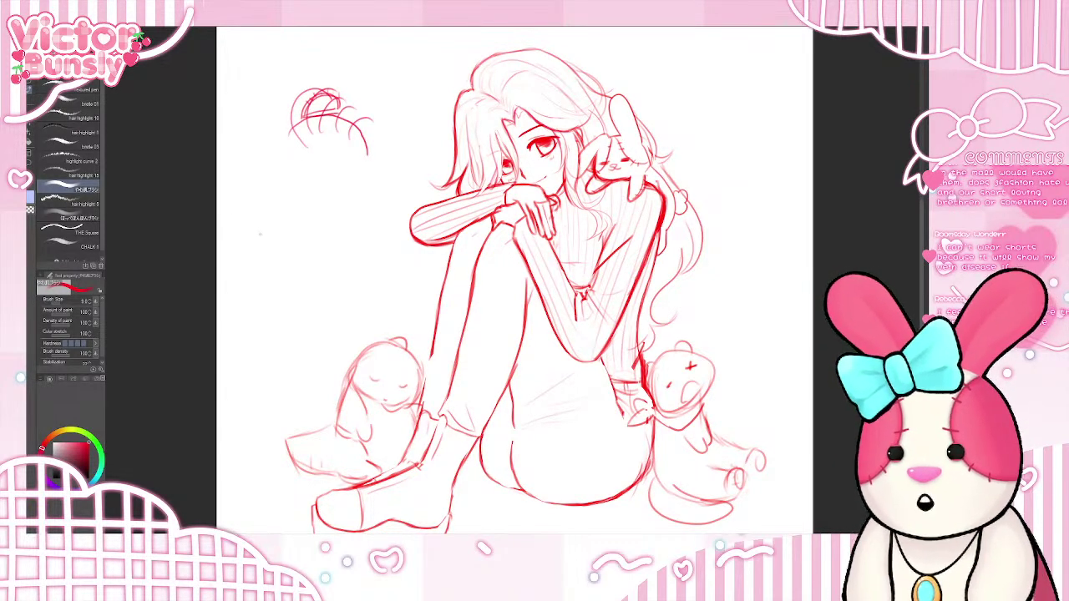
- Sketch a cartoon head below the arc with round eyes, a triangular open mouth and long hair down both sides
{"action": "mouse_move", "coordinate": [258, 227]}
{"action": "left_mouse_down"}
{"action": "mouse_move", "coordinate": [259, 297]}
{"action": "mouse_move", "coordinate": [293, 336]}
{"action": "mouse_move", "coordinate": [353, 331]}
{"action": "mouse_move", "coordinate": [392, 280]}
{"action": "mouse_move", "coordinate": [391, 219]}
{"action": "left_mouse_up"}
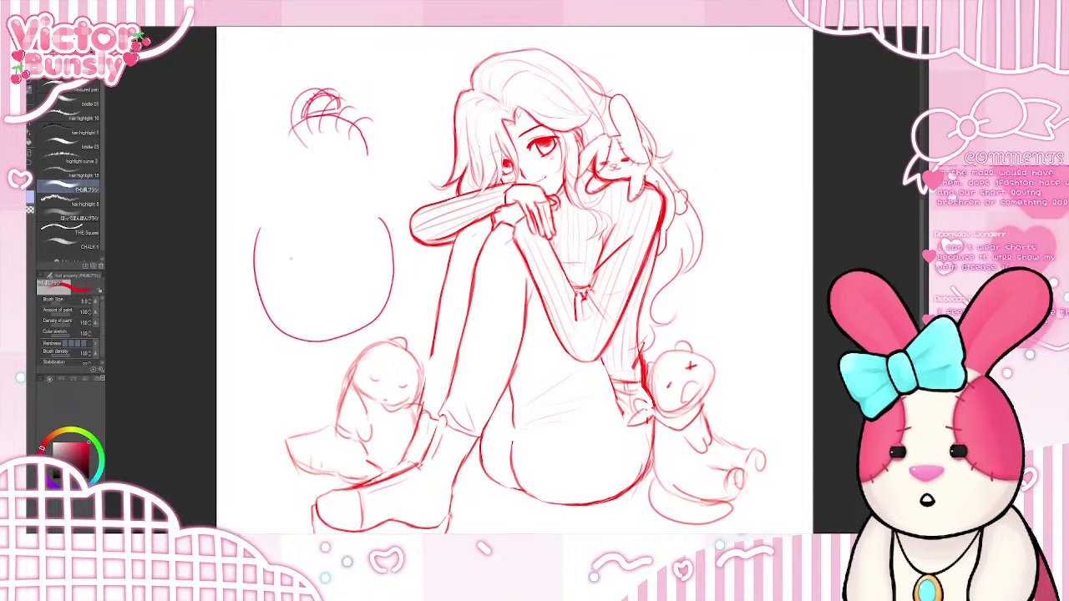
{"action": "mouse_move", "coordinate": [343, 264]}
{"action": "left_mouse_down"}
{"action": "mouse_move", "coordinate": [321, 283]}
{"action": "mouse_move", "coordinate": [336, 319]}
{"action": "mouse_move", "coordinate": [315, 284]}
{"action": "left_mouse_up"}
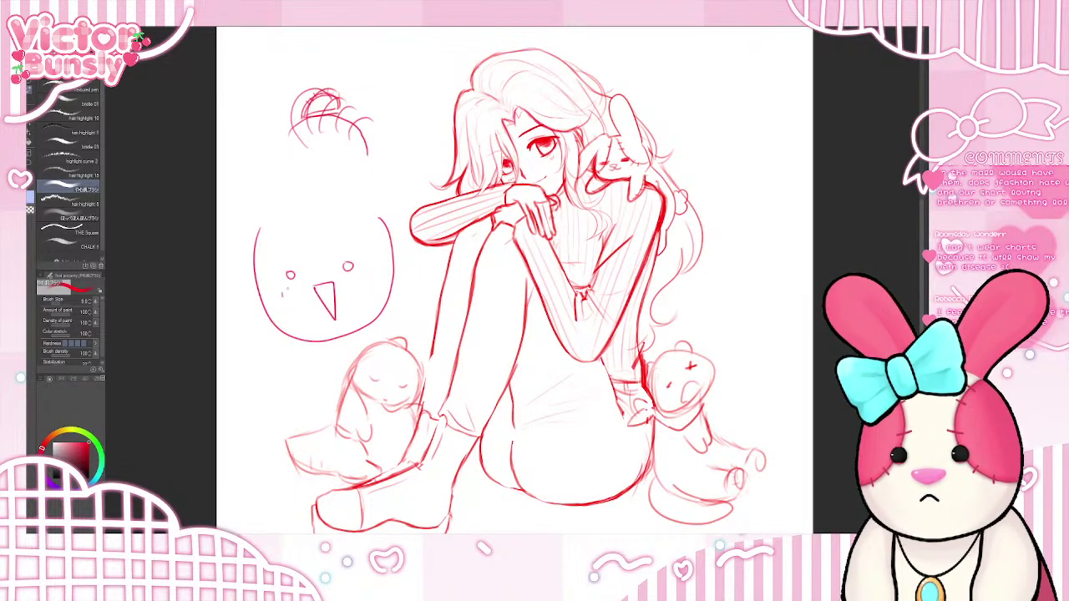
{"action": "mouse_move", "coordinate": [284, 222]}
{"action": "left_mouse_down"}
{"action": "mouse_move", "coordinate": [274, 189]}
{"action": "mouse_move", "coordinate": [324, 164]}
{"action": "left_mouse_up"}
{"action": "mouse_move", "coordinate": [329, 209]}
{"action": "left_mouse_down"}
{"action": "mouse_move", "coordinate": [348, 177]}
{"action": "mouse_move", "coordinate": [369, 219]}
{"action": "left_mouse_up"}
{"action": "mouse_move", "coordinate": [352, 152]}
{"action": "left_mouse_down"}
{"action": "mouse_move", "coordinate": [292, 147]}
{"action": "mouse_move", "coordinate": [251, 227]}
{"action": "mouse_move", "coordinate": [242, 292]}
{"action": "mouse_move", "coordinate": [250, 367]}
{"action": "left_mouse_up"}
{"action": "left_click_drag", "start_coordinate": [257, 274], "coordinate": [271, 389]}
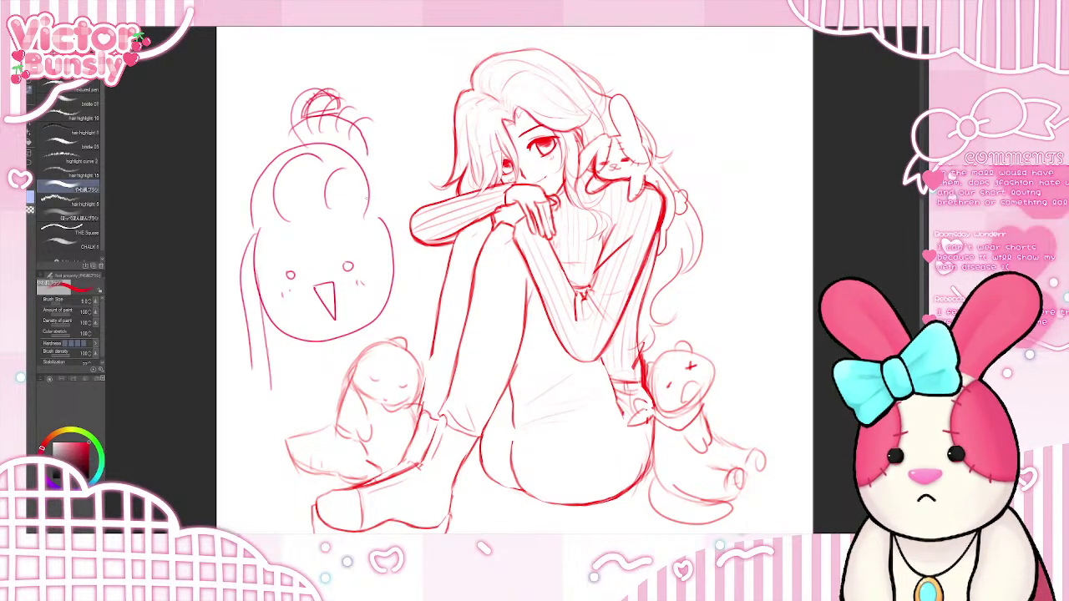
{"action": "mouse_move", "coordinate": [374, 204]}
{"action": "left_mouse_down"}
{"action": "mouse_move", "coordinate": [409, 255]}
{"action": "mouse_move", "coordinate": [390, 334]}
{"action": "left_mouse_up"}
{"action": "mouse_move", "coordinate": [411, 227]}
{"action": "left_mouse_down"}
{"action": "mouse_move", "coordinate": [389, 336]}
{"action": "mouse_move", "coordinate": [399, 309]}
{"action": "left_mouse_up"}
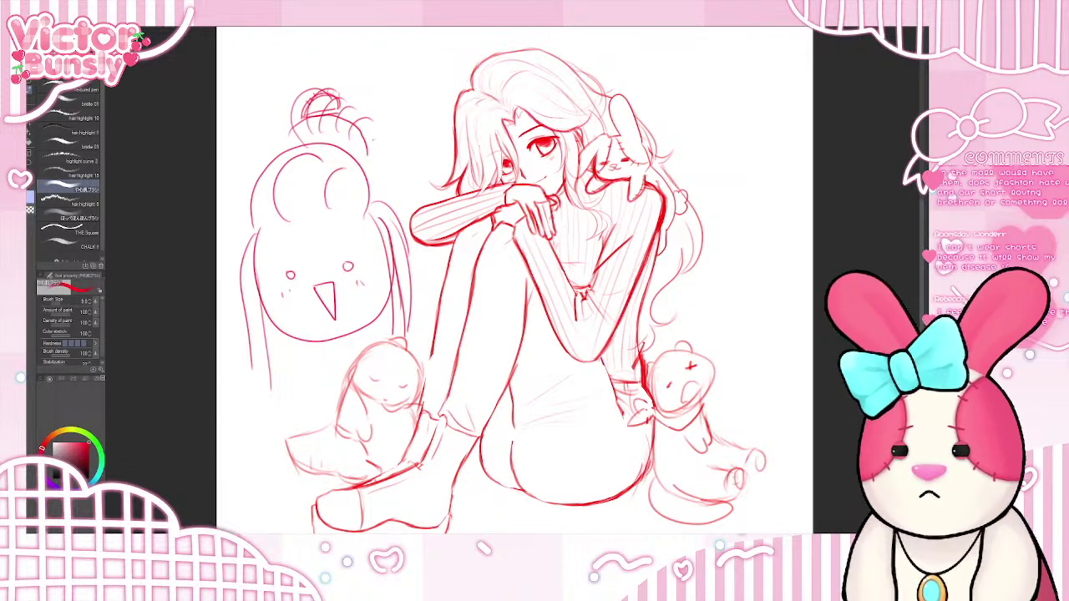
- Undo all strokes of the cartoon head and its hair
{"action": "key", "text": "ctrl+z"}
{"action": "key", "text": "ctrl+z"}
{"action": "key", "text": "ctrl+z"}
{"action": "key", "text": "ctrl+z"}
{"action": "key", "text": "ctrl+z"}
{"action": "key", "text": "ctrl+z"}
{"action": "key", "text": "ctrl+z"}
{"action": "key", "text": "ctrl+z"}
{"action": "key", "text": "ctrl+z"}
{"action": "key", "text": "ctrl+z"}
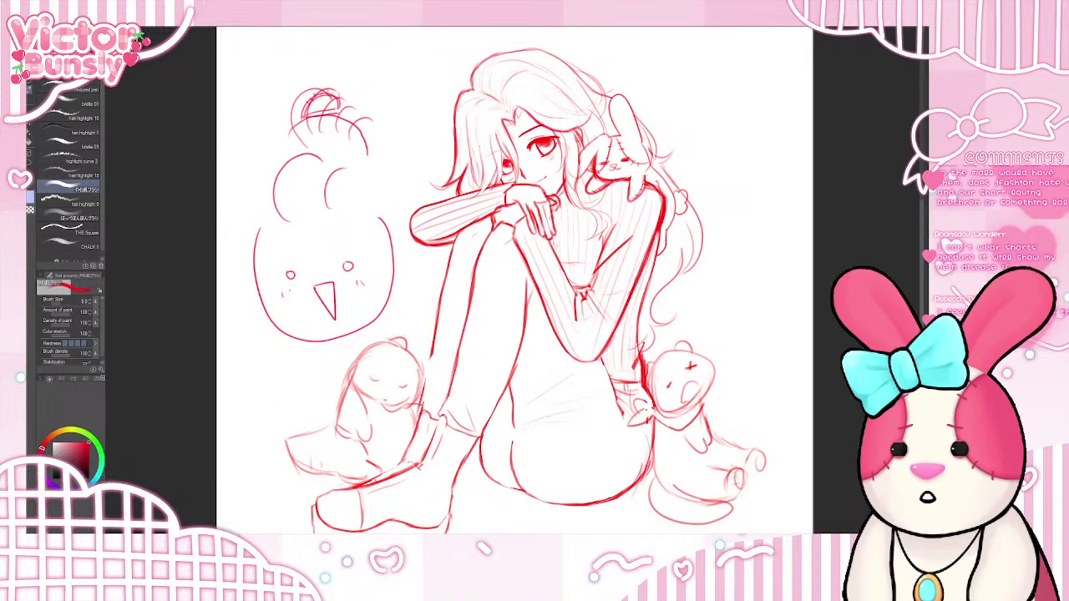
{"action": "key", "text": "ctrl+z"}
{"action": "key", "text": "ctrl+z"}
{"action": "key", "text": "ctrl+z"}
{"action": "key", "text": "ctrl+z"}
{"action": "key", "text": "ctrl+z"}
{"action": "key", "text": "ctrl+z"}
{"action": "key", "text": "ctrl+z"}
{"action": "key", "text": "ctrl+z"}
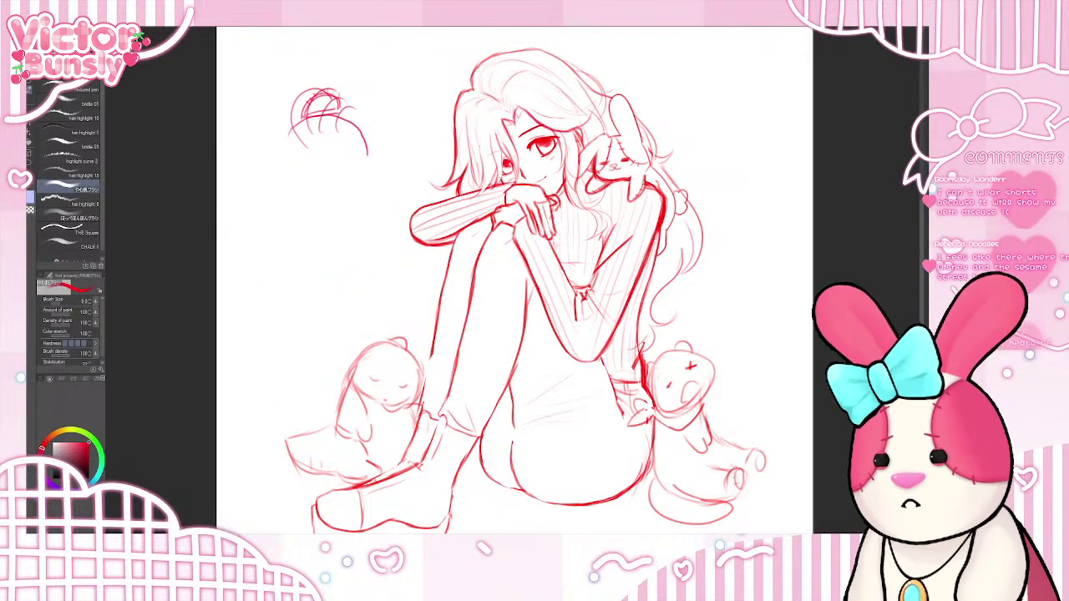
- Undo the arc with its curved strokes and the half-circle doodle
{"action": "key", "text": "ctrl+z"}
{"action": "key", "text": "ctrl+z"}
{"action": "key", "text": "ctrl+z"}
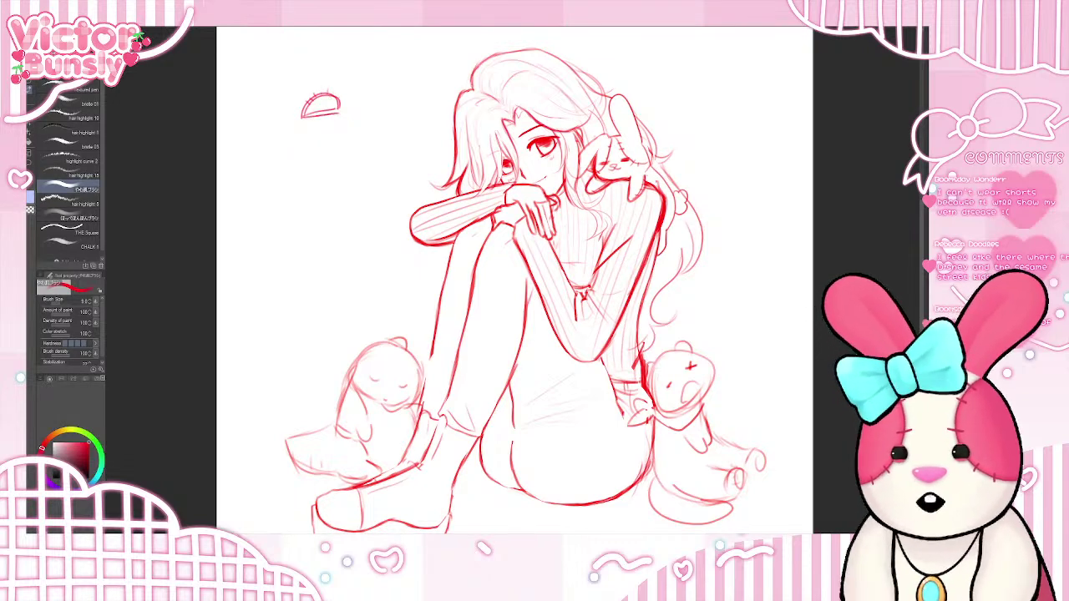
{"action": "key", "text": "ctrl+z"}
{"action": "key", "text": "ctrl+z"}
{"action": "key", "text": "ctrl+z"}
{"action": "key", "text": "ctrl+z"}
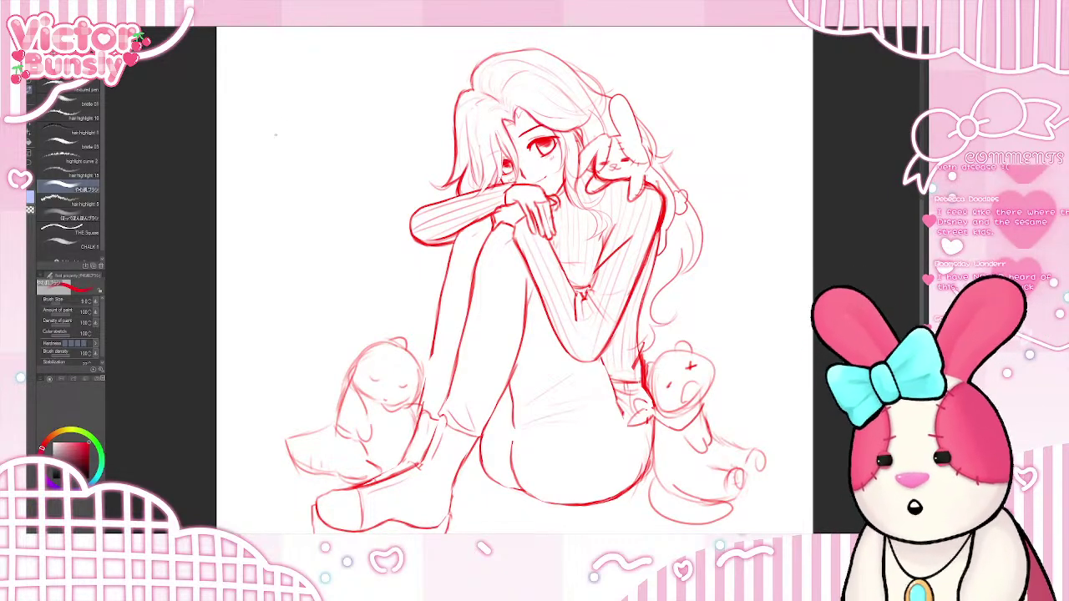
- Sketch a large tilted square outline in the empty area beside the figure's head
{"action": "left_click_drag", "start_coordinate": [268, 118], "coordinate": [324, 76]}
{"action": "mouse_move", "coordinate": [267, 121]}
{"action": "left_mouse_down"}
{"action": "mouse_move", "coordinate": [352, 239]}
{"action": "mouse_move", "coordinate": [409, 190]}
{"action": "left_mouse_up"}
{"action": "mouse_move", "coordinate": [324, 76]}
{"action": "left_mouse_down"}
{"action": "mouse_move", "coordinate": [354, 55]}
{"action": "mouse_move", "coordinate": [434, 144]}
{"action": "left_mouse_up"}
{"action": "left_click_drag", "start_coordinate": [415, 179], "coordinate": [437, 155]}
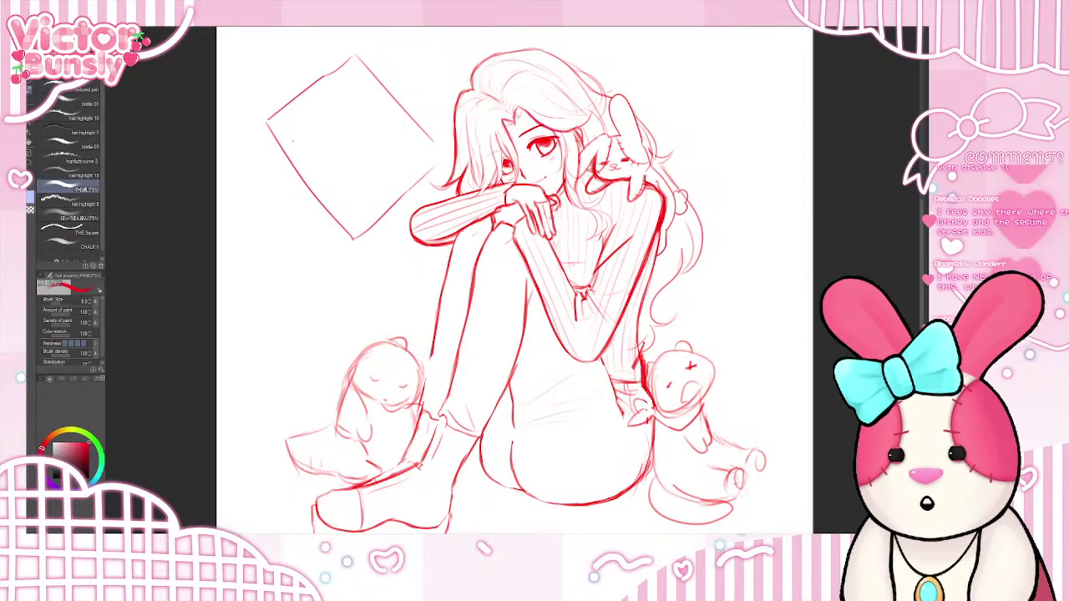
{"action": "left_click_drag", "start_coordinate": [287, 132], "coordinate": [349, 129]}
{"action": "left_click_drag", "start_coordinate": [367, 86], "coordinate": [373, 84]}
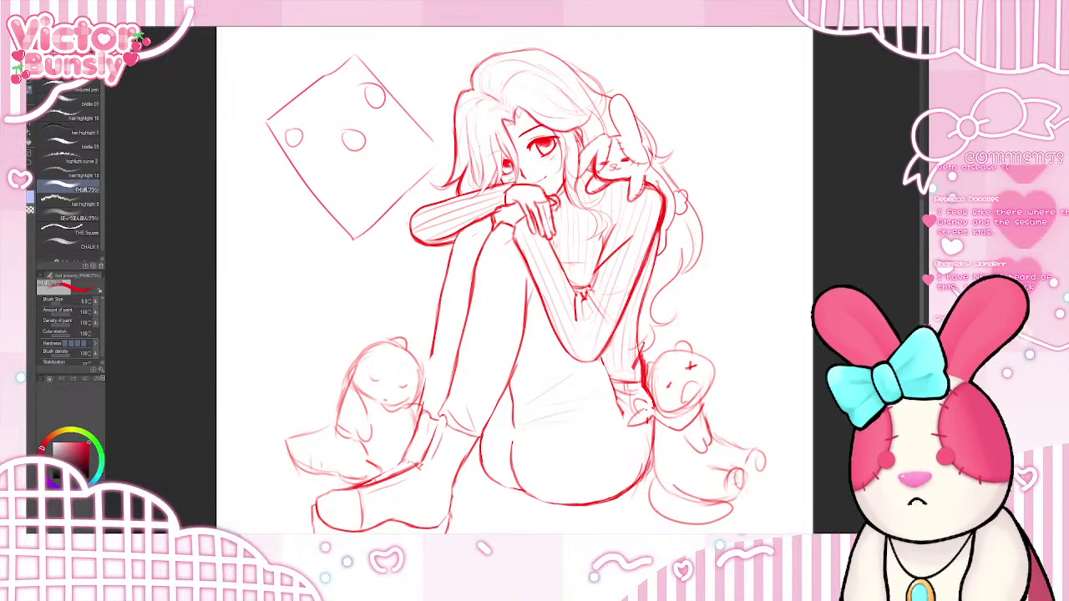
{"action": "key", "text": "ctrl+z"}
{"action": "key", "text": "ctrl+z"}
{"action": "key", "text": "ctrl+z"}
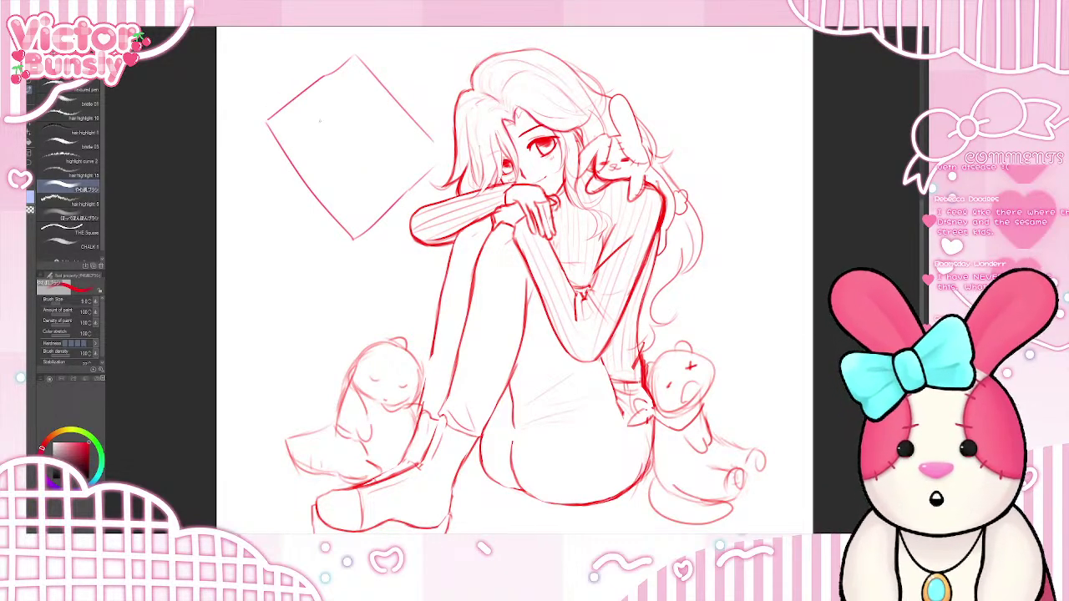
- Draw a small half-circle and a tiny pair of trousers inside the tilted square, and letter "momalauge" along its upper edge
{"action": "mouse_move", "coordinate": [311, 139]}
{"action": "left_mouse_down"}
{"action": "mouse_move", "coordinate": [324, 129]}
{"action": "mouse_move", "coordinate": [312, 142]}
{"action": "left_mouse_up"}
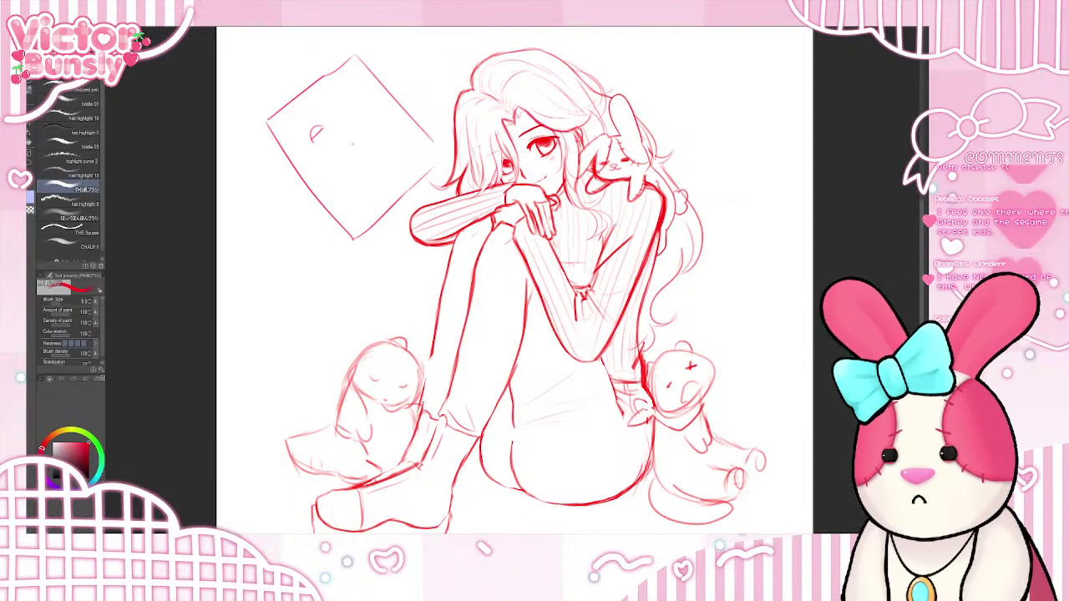
{"action": "left_click_drag", "start_coordinate": [354, 145], "coordinate": [371, 164]}
{"action": "mouse_move", "coordinate": [361, 146]}
{"action": "left_mouse_down"}
{"action": "mouse_move", "coordinate": [372, 163]}
{"action": "mouse_move", "coordinate": [366, 133]}
{"action": "mouse_move", "coordinate": [383, 157]}
{"action": "left_mouse_up"}
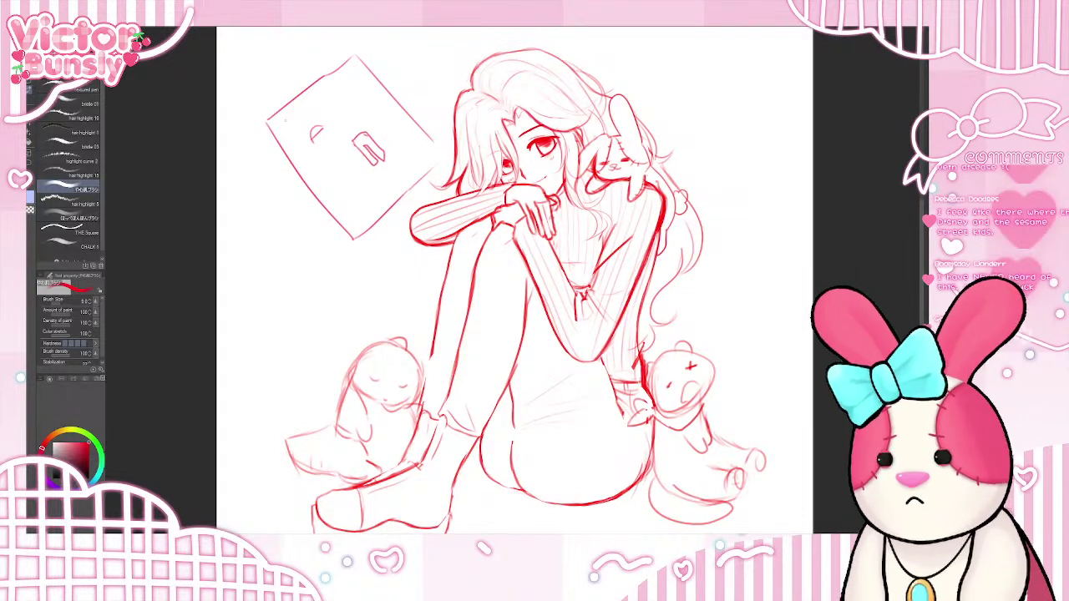
{"action": "mouse_move", "coordinate": [278, 125]}
{"action": "left_mouse_down"}
{"action": "mouse_move", "coordinate": [318, 117]}
{"action": "mouse_move", "coordinate": [344, 102]}
{"action": "left_mouse_up"}
{"action": "left_click_drag", "start_coordinate": [346, 87], "coordinate": [354, 77]}
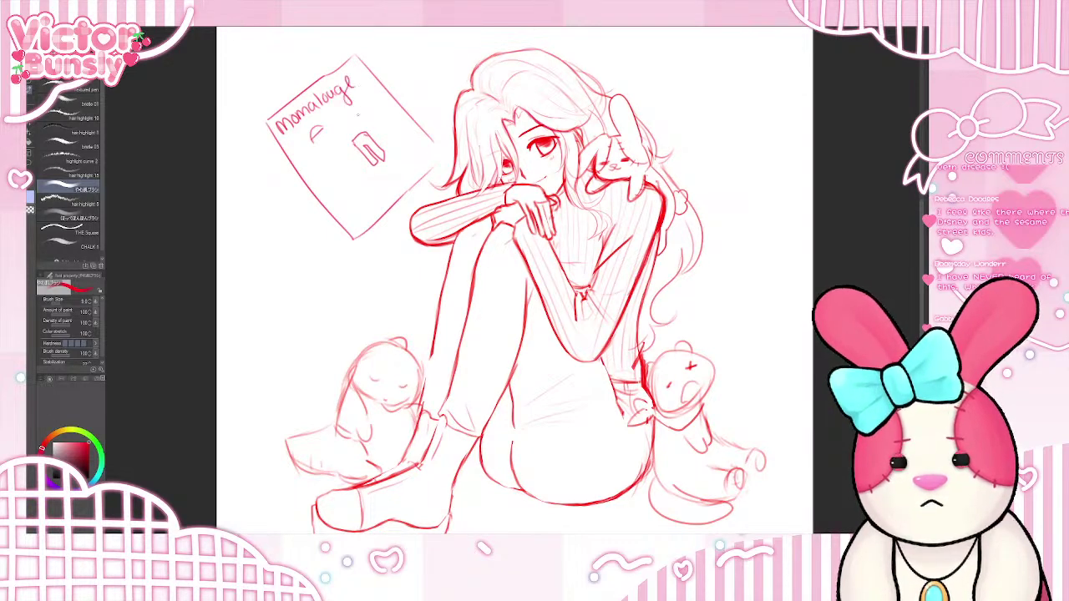
- Undo the lettering, the trousers and the half-circle inside the tilted square
{"action": "key", "text": "ctrl+z"}
{"action": "key", "text": "ctrl+z"}
{"action": "key", "text": "ctrl+z"}
{"action": "key", "text": "ctrl+z"}
{"action": "key", "text": "ctrl+z"}
{"action": "key", "text": "ctrl+z"}
{"action": "key", "text": "ctrl+z"}
{"action": "key", "text": "ctrl+z"}
{"action": "key", "text": "ctrl+z"}
{"action": "key", "text": "ctrl+z"}
{"action": "key", "text": "ctrl+z"}
{"action": "key", "text": "ctrl+z"}
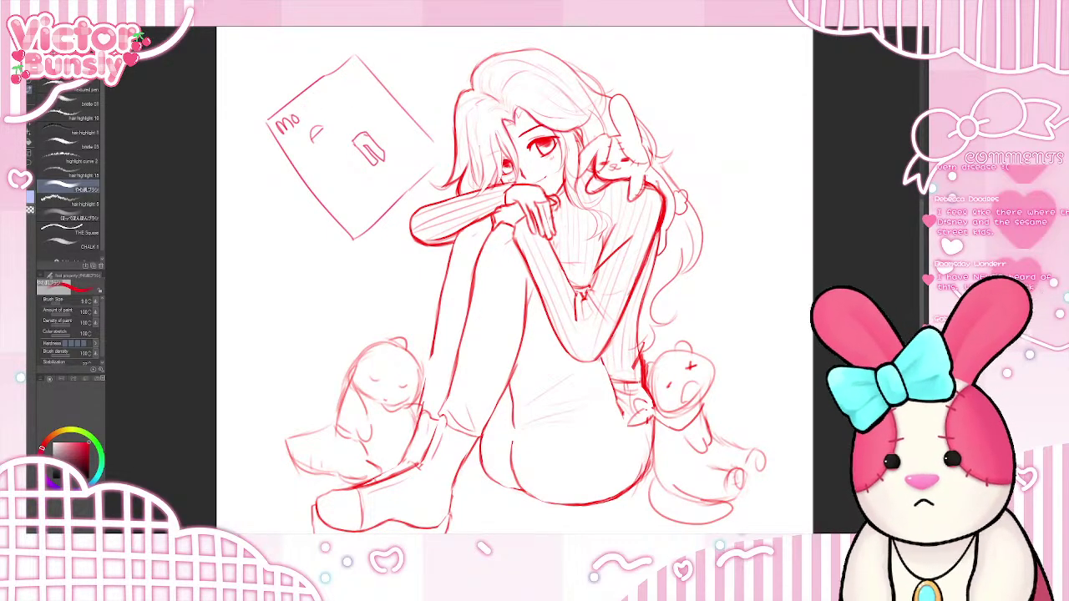
{"action": "key", "text": "ctrl+z"}
{"action": "key", "text": "ctrl+z"}
{"action": "key", "text": "ctrl+z"}
{"action": "key", "text": "ctrl+z"}
{"action": "key", "text": "ctrl+z"}
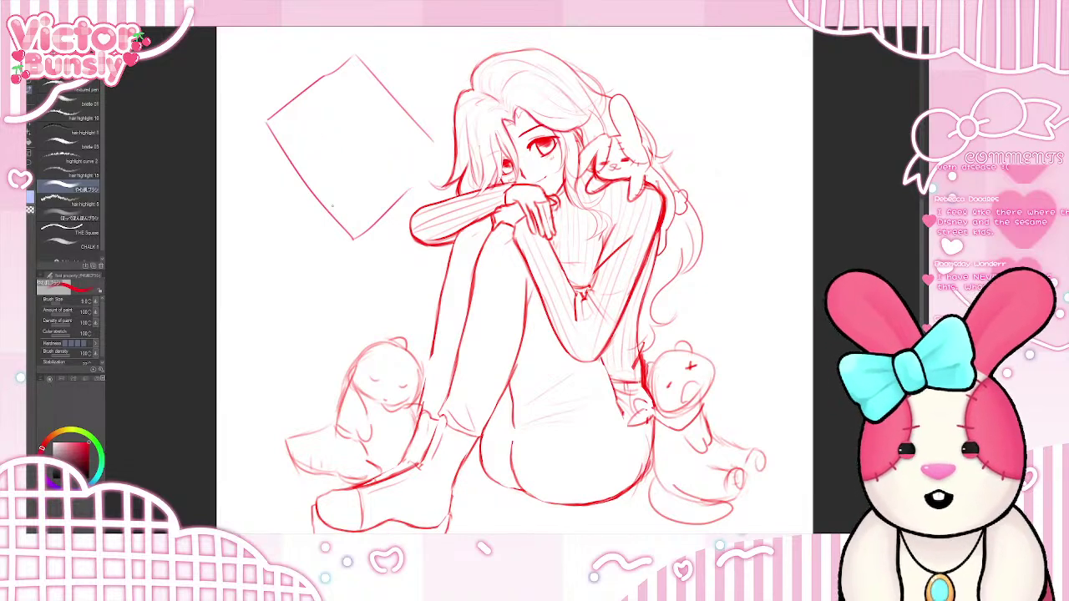
- Undo the tilted square outline beside the figure's head
{"action": "key", "text": "ctrl+z"}
{"action": "key", "text": "ctrl+z"}
{"action": "key", "text": "ctrl+z"}
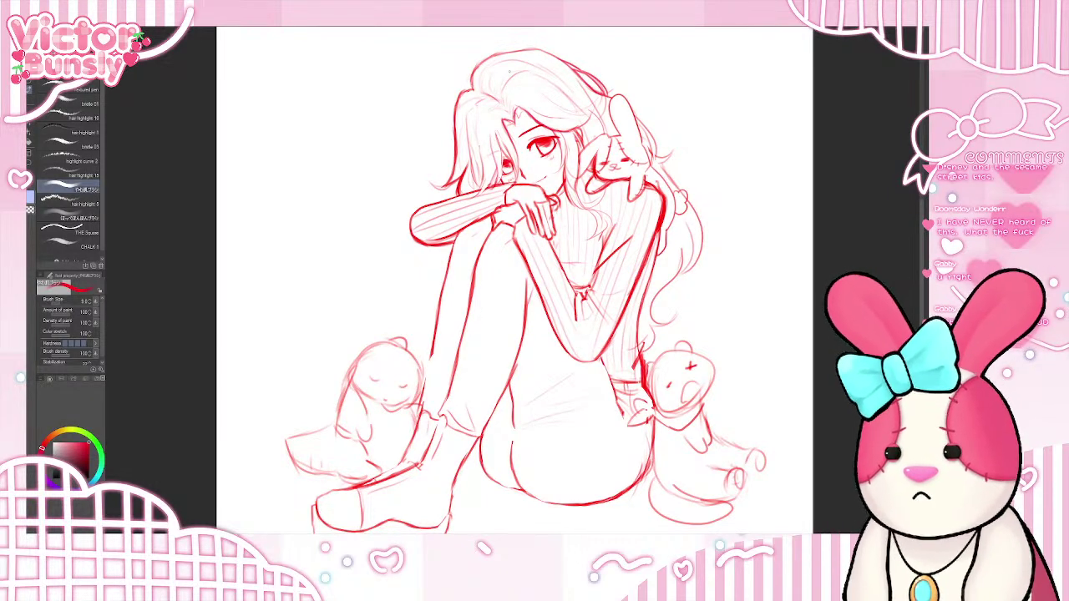
- Clean up the bunny plush on the figure's shoulder and the shoulder line, alternating between erasing and redrawing strokes
{"action": "key", "text": "e"}
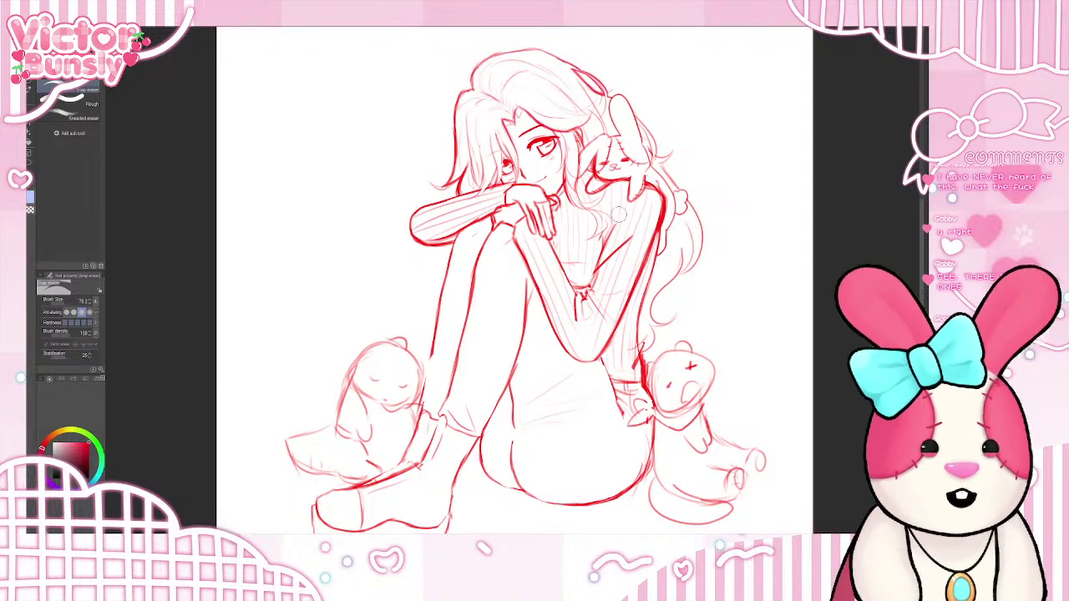
{"action": "key", "text": "b"}
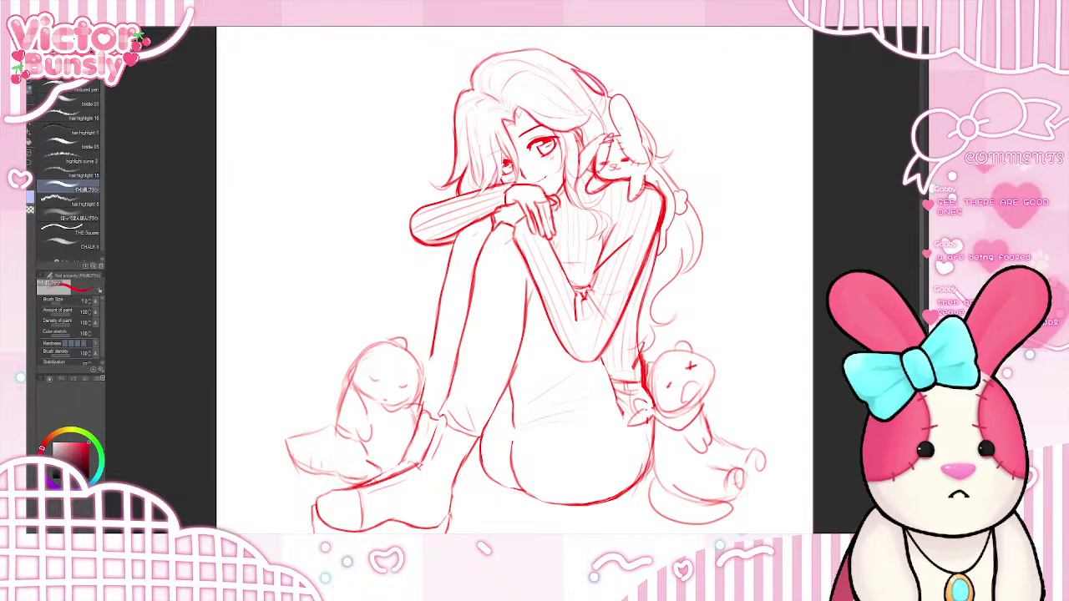
{"action": "key", "text": "e"}
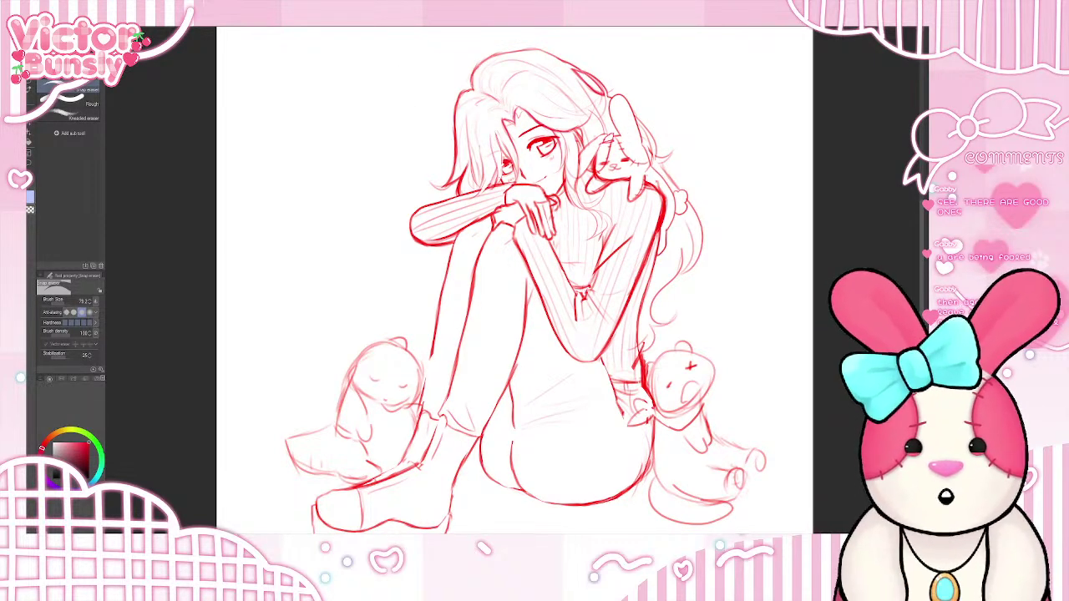
{"action": "key", "text": "b"}
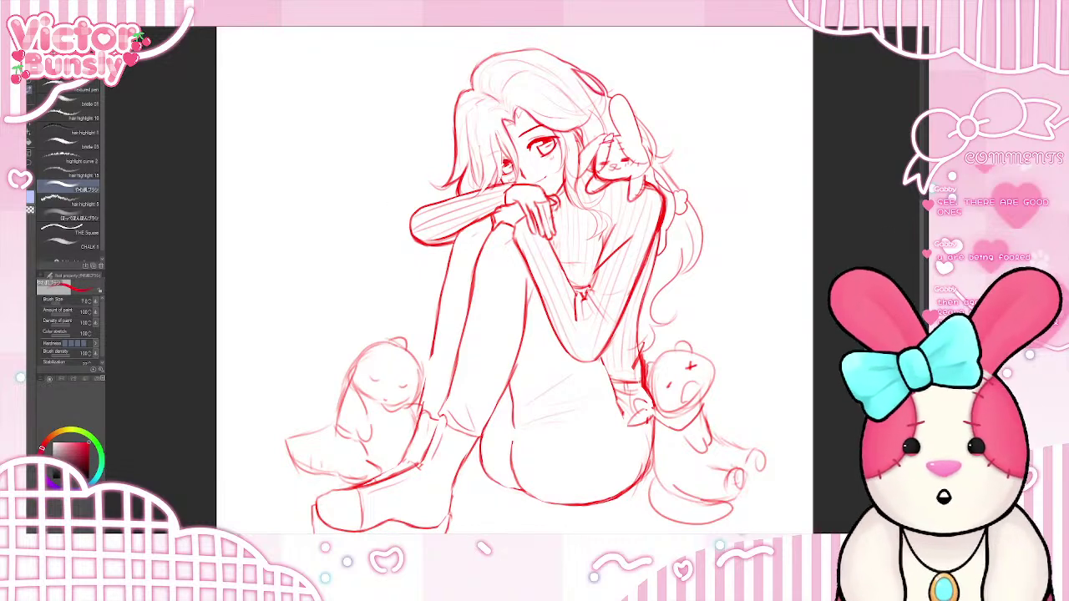
{"action": "key", "text": "e"}
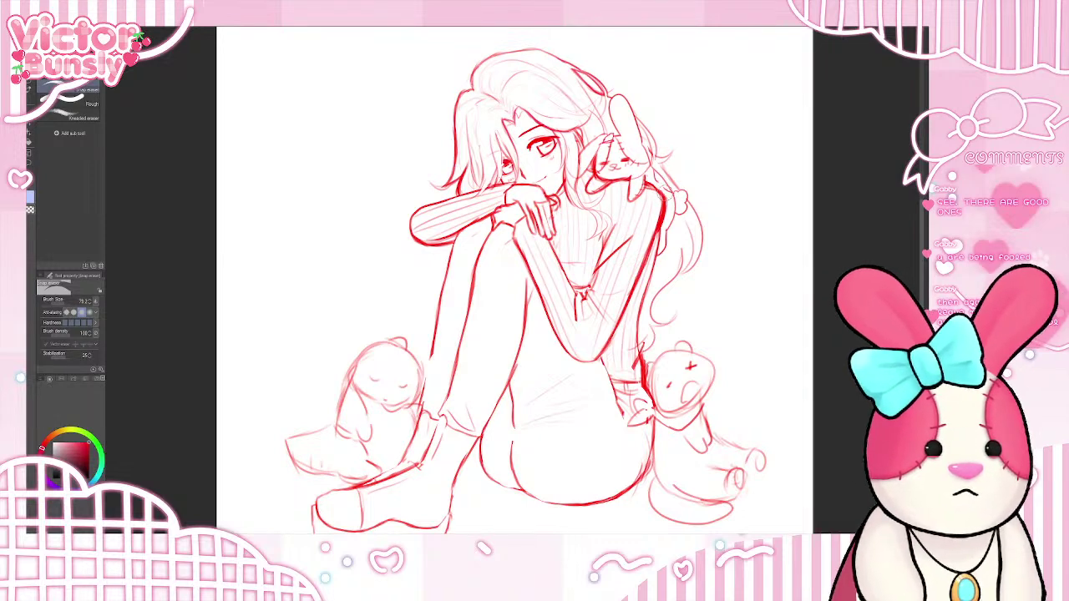
{"action": "left_click_drag", "start_coordinate": [666, 193], "coordinate": [661, 226]}
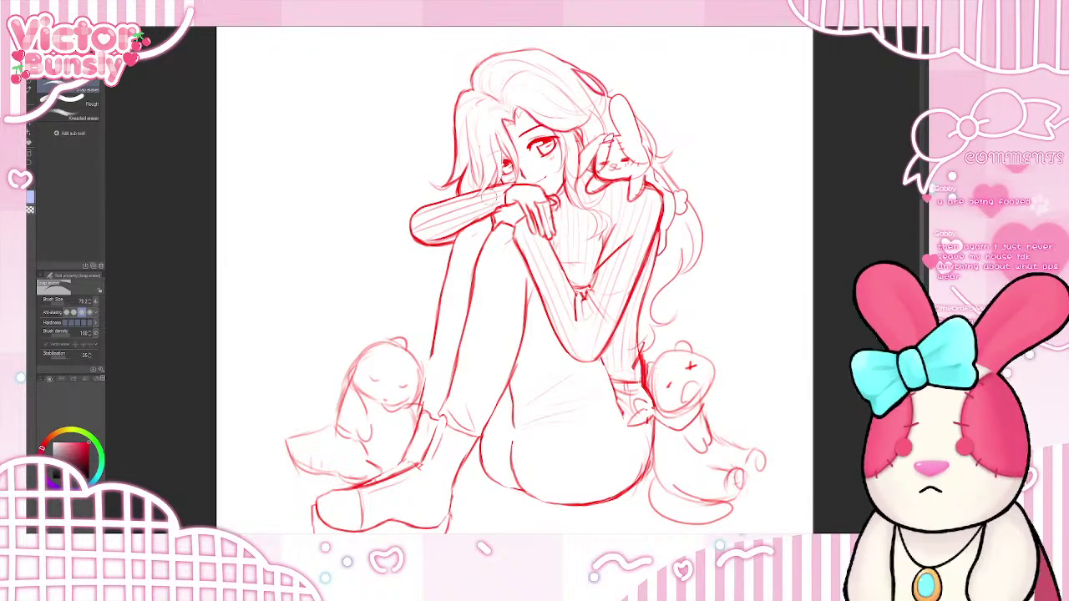
{"action": "key", "text": "b"}
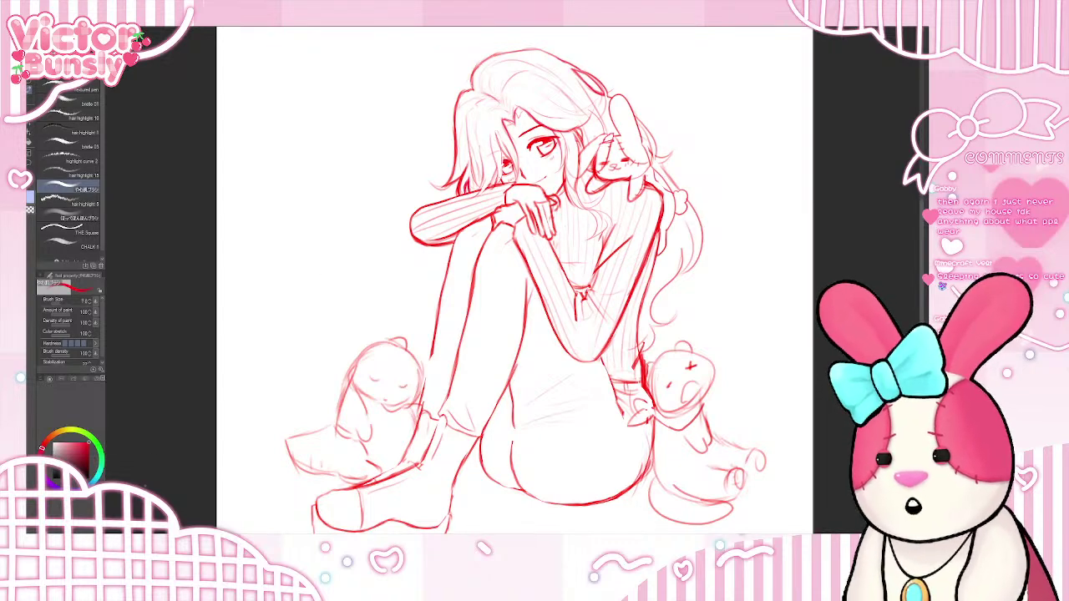
- Strengthen the outer shin line of the front leg down to the trouser cuff beside the sleeping plush
{"action": "scroll", "coordinate": [475, 238], "scroll_direction": "up", "scroll_amount": 4}
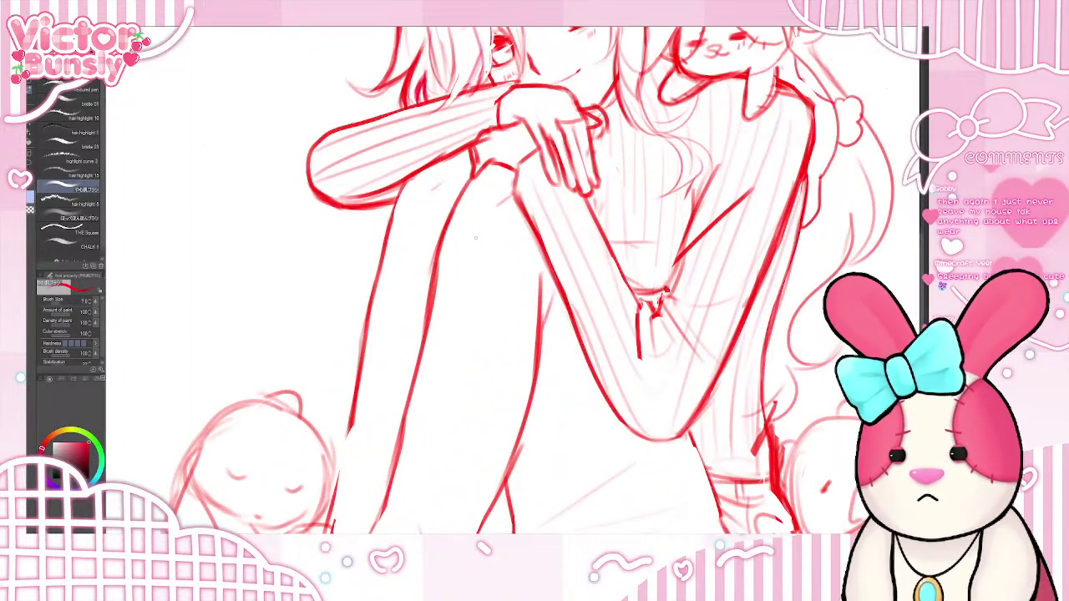
{"action": "scroll", "coordinate": [535, 280], "scroll_direction": "down", "scroll_amount": 4}
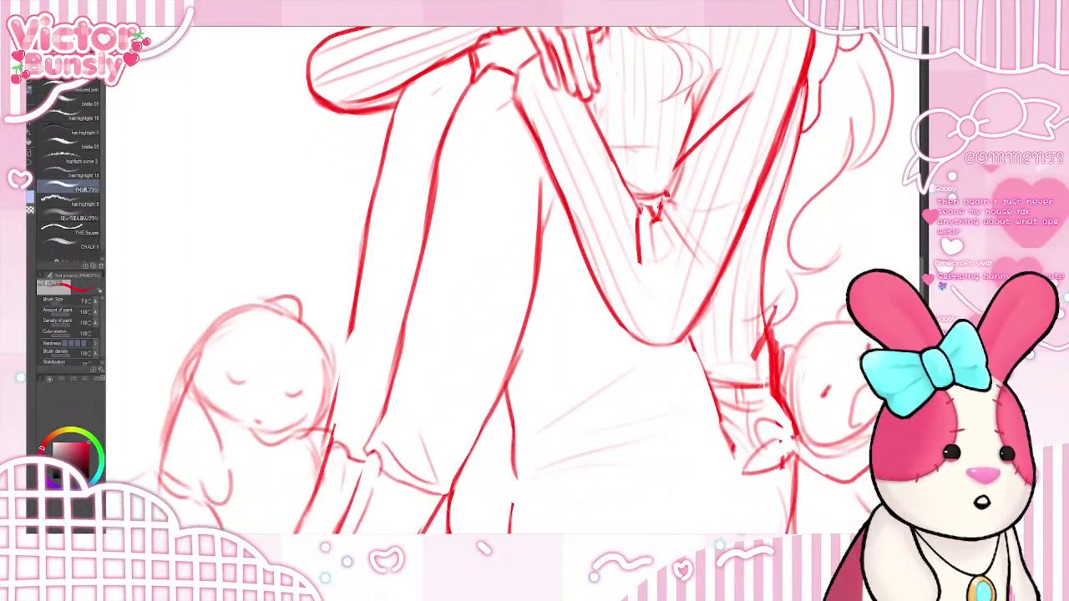
{"action": "scroll", "coordinate": [536, 183], "scroll_direction": "down", "scroll_amount": 2}
{"action": "left_click_drag", "start_coordinate": [352, 182], "coordinate": [339, 236]}
{"action": "left_click_drag", "start_coordinate": [352, 182], "coordinate": [335, 263]}
{"action": "mouse_move", "coordinate": [346, 205]}
{"action": "left_mouse_down"}
{"action": "mouse_move", "coordinate": [329, 302]}
{"action": "mouse_move", "coordinate": [367, 284]}
{"action": "left_mouse_up"}
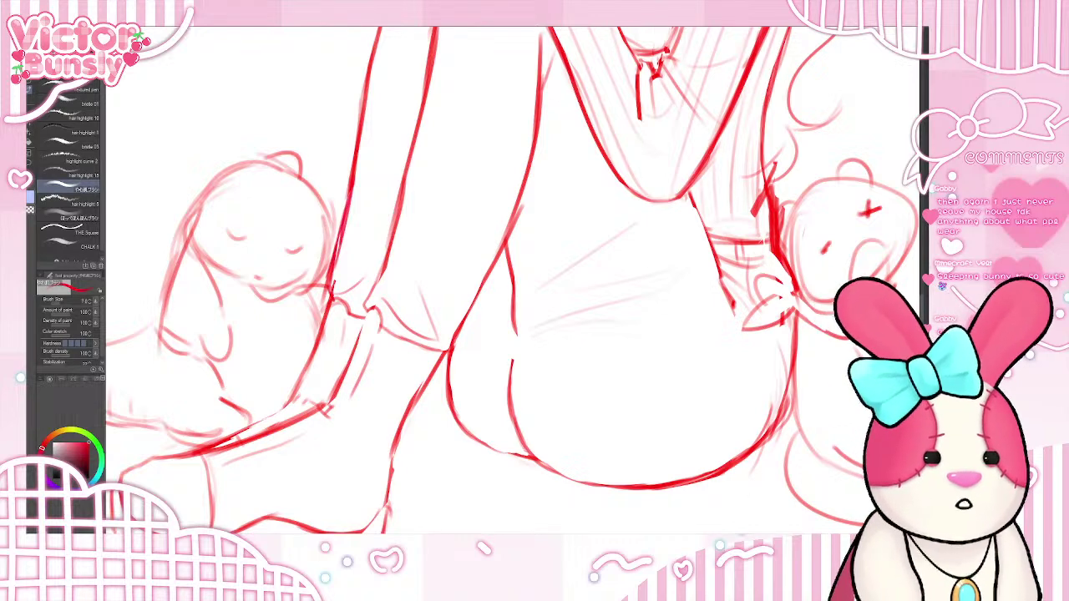
- Trace a darker outline over the crown, far side and near cheek of the sleeping plush's head
{"action": "left_click_drag", "start_coordinate": [381, 221], "coordinate": [507, 222]}
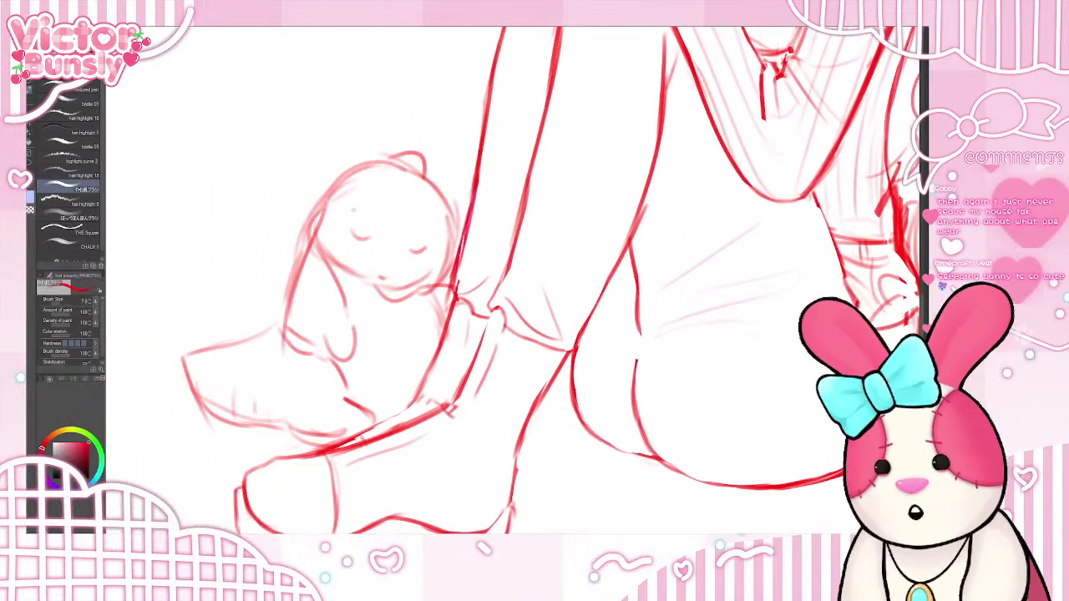
{"action": "mouse_move", "coordinate": [311, 234]}
{"action": "left_mouse_down"}
{"action": "mouse_move", "coordinate": [334, 177]}
{"action": "mouse_move", "coordinate": [394, 158]}
{"action": "mouse_move", "coordinate": [444, 194]}
{"action": "mouse_move", "coordinate": [456, 252]}
{"action": "left_mouse_up"}
{"action": "left_click_drag", "start_coordinate": [451, 202], "coordinate": [459, 237]}
{"action": "left_click_drag", "start_coordinate": [439, 189], "coordinate": [456, 229]}
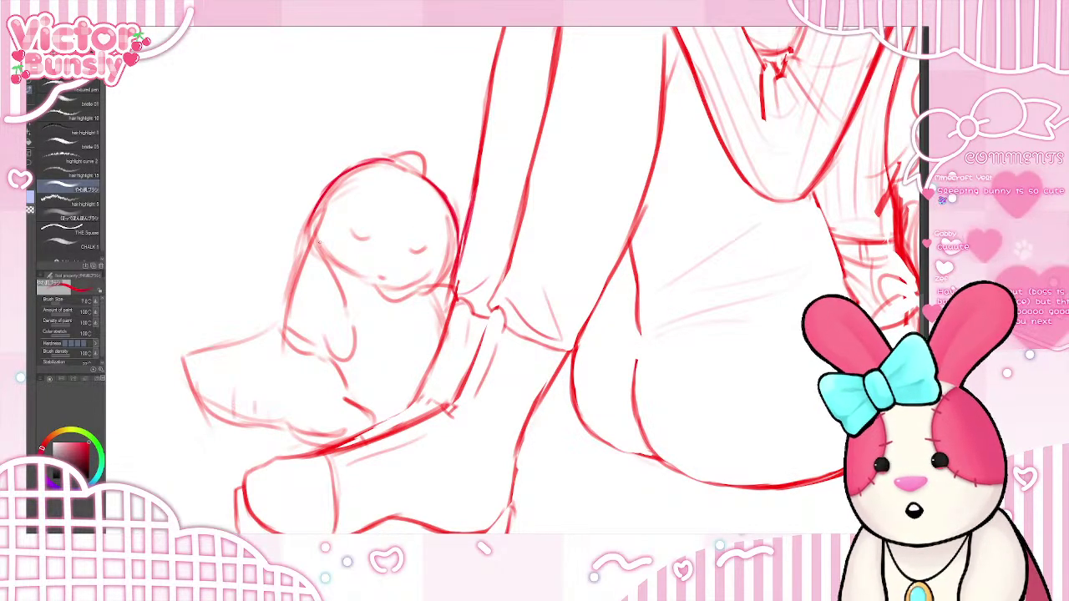
{"action": "left_click_drag", "start_coordinate": [319, 244], "coordinate": [352, 278]}
{"action": "key", "text": "ctrl+z"}
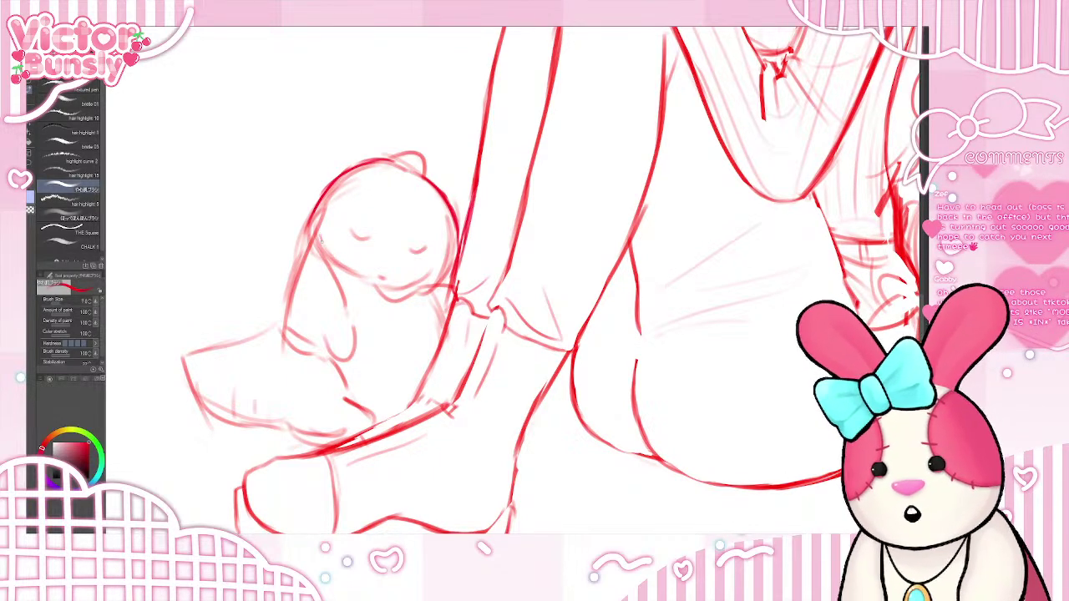
{"action": "mouse_move", "coordinate": [321, 240]}
{"action": "left_mouse_down"}
{"action": "mouse_move", "coordinate": [326, 266]}
{"action": "mouse_move", "coordinate": [366, 278]}
{"action": "left_mouse_up"}
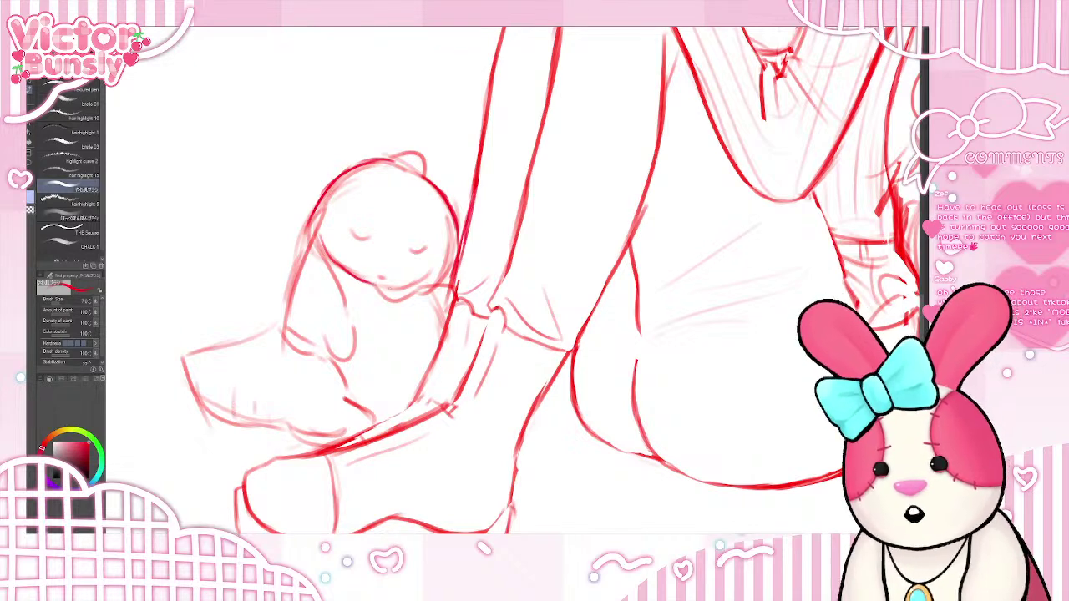
- Complete the chin and leg-side edge of the sleeping plush's head, then erase the stray sketch lines around it
{"action": "mouse_move", "coordinate": [385, 289]}
{"action": "left_mouse_down"}
{"action": "mouse_move", "coordinate": [414, 288]}
{"action": "mouse_move", "coordinate": [434, 271]}
{"action": "mouse_move", "coordinate": [426, 291]}
{"action": "mouse_move", "coordinate": [439, 282]}
{"action": "mouse_move", "coordinate": [453, 194]}
{"action": "left_mouse_up"}
{"action": "key", "text": "ctrl+z"}
{"action": "key", "text": "ctrl+z"}
{"action": "key", "text": "ctrl+z"}
{"action": "key", "text": "ctrl+z"}
{"action": "key", "text": "ctrl+z"}
{"action": "key", "text": "ctrl+z"}
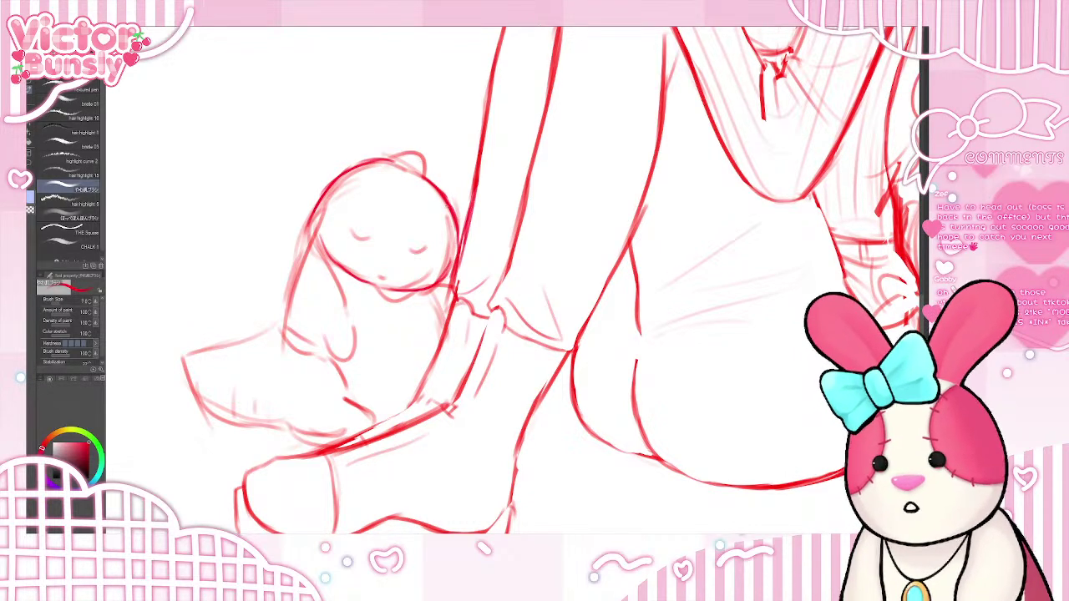
{"action": "mouse_move", "coordinate": [456, 246]}
{"action": "left_mouse_down"}
{"action": "mouse_move", "coordinate": [444, 197]}
{"action": "mouse_move", "coordinate": [452, 254]}
{"action": "left_mouse_up"}
{"action": "key", "text": "ctrl+z"}
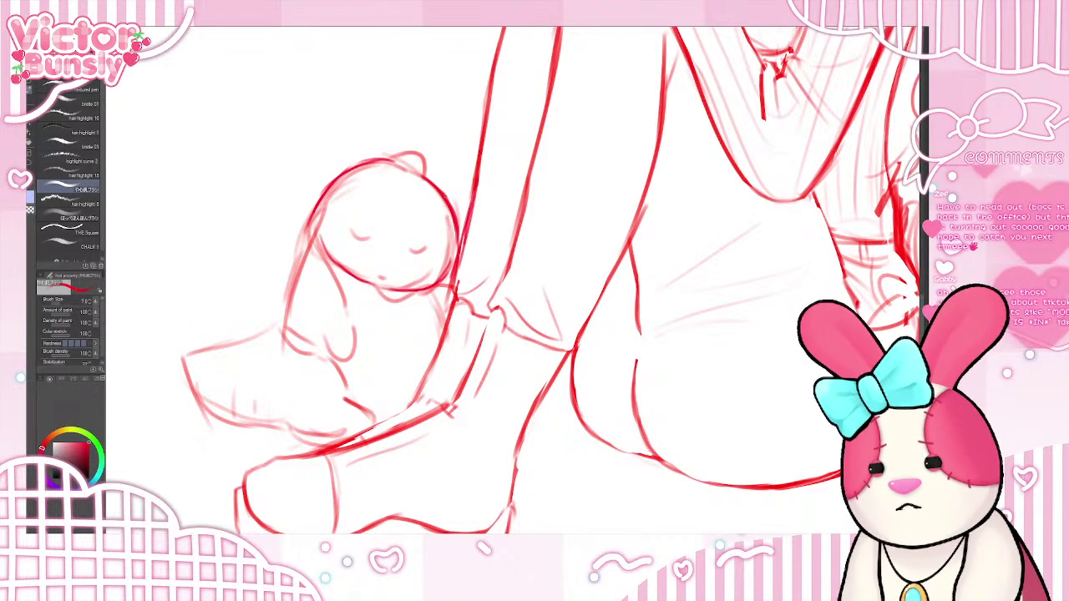
{"action": "mouse_move", "coordinate": [449, 207]}
{"action": "left_mouse_down"}
{"action": "mouse_move", "coordinate": [453, 272]}
{"action": "mouse_move", "coordinate": [428, 287]}
{"action": "left_mouse_up"}
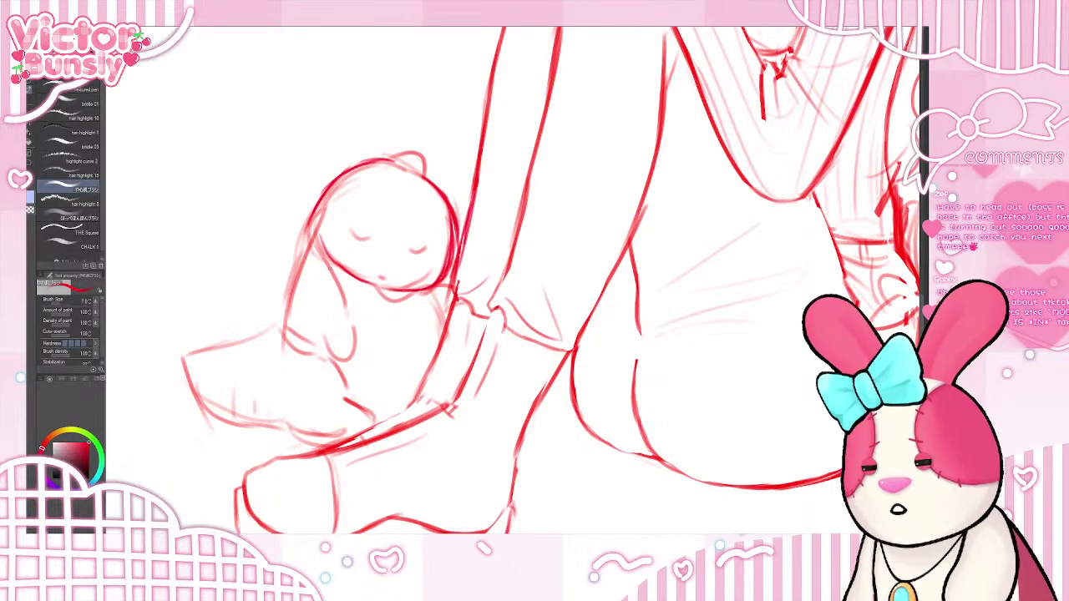
{"action": "key", "text": "e"}
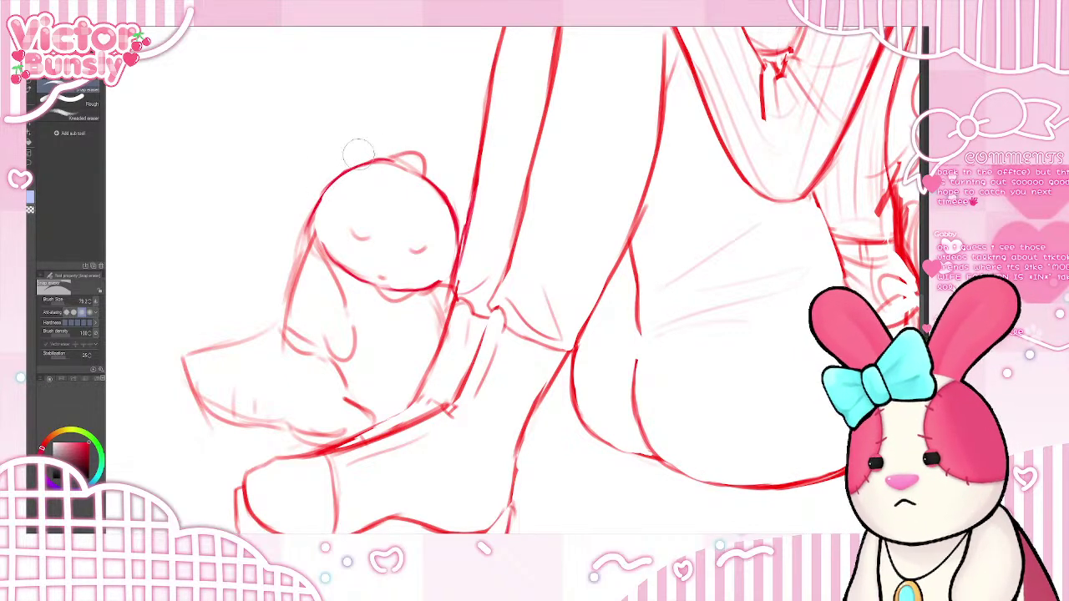
- Doodle a small sign above the plush with a bear face, a star below, the lettering "RIPLEY'S" and a curved arrow
{"action": "key", "text": "b"}
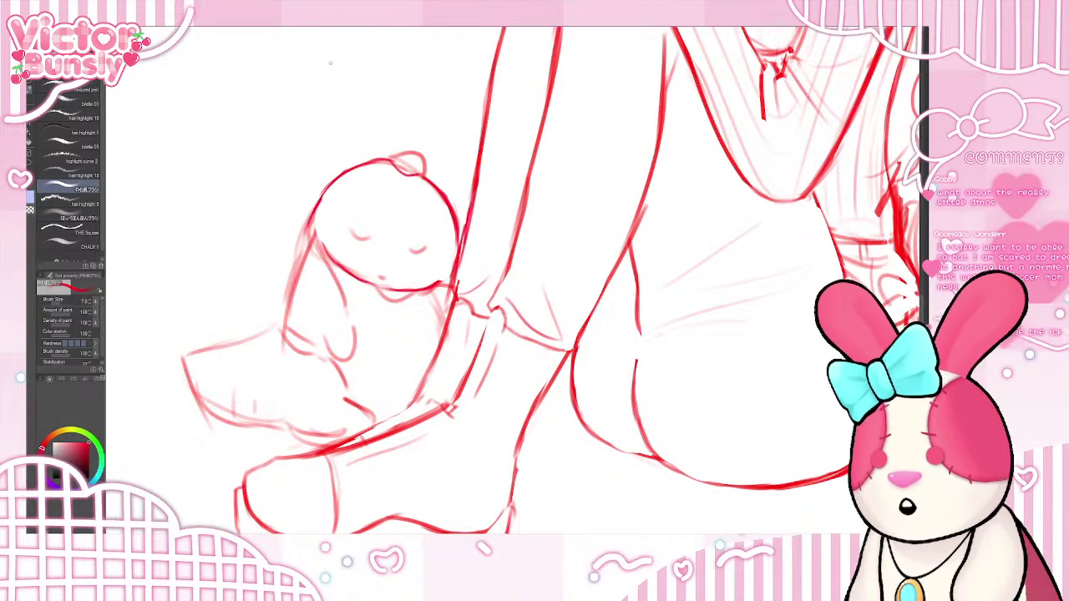
{"action": "mouse_move", "coordinate": [261, 57]}
{"action": "left_mouse_down"}
{"action": "mouse_move", "coordinate": [280, 119]}
{"action": "mouse_move", "coordinate": [310, 34]}
{"action": "mouse_move", "coordinate": [264, 50]}
{"action": "mouse_move", "coordinate": [297, 82]}
{"action": "mouse_move", "coordinate": [323, 58]}
{"action": "mouse_move", "coordinate": [293, 57]}
{"action": "mouse_move", "coordinate": [314, 65]}
{"action": "mouse_move", "coordinate": [303, 83]}
{"action": "mouse_move", "coordinate": [315, 81]}
{"action": "left_mouse_up"}
{"action": "left_click_drag", "start_coordinate": [294, 122], "coordinate": [303, 137]}
{"action": "left_click_drag", "start_coordinate": [297, 137], "coordinate": [306, 133]}
{"action": "left_click_drag", "start_coordinate": [302, 132], "coordinate": [310, 135]}
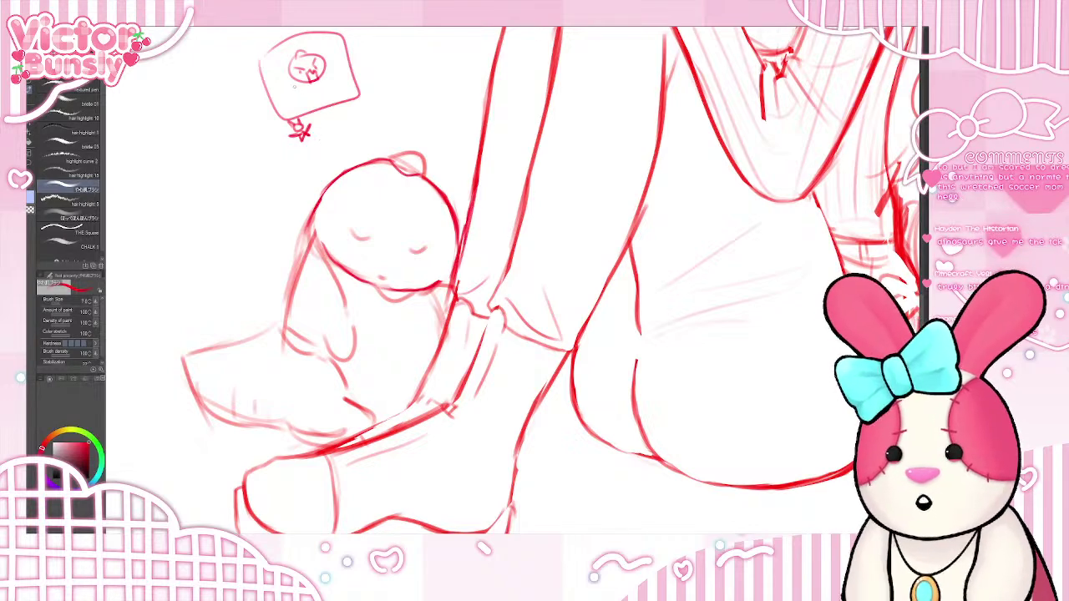
{"action": "mouse_move", "coordinate": [282, 105]}
{"action": "left_mouse_down"}
{"action": "mouse_move", "coordinate": [325, 83]}
{"action": "mouse_move", "coordinate": [339, 93]}
{"action": "mouse_move", "coordinate": [338, 72]}
{"action": "left_mouse_up"}
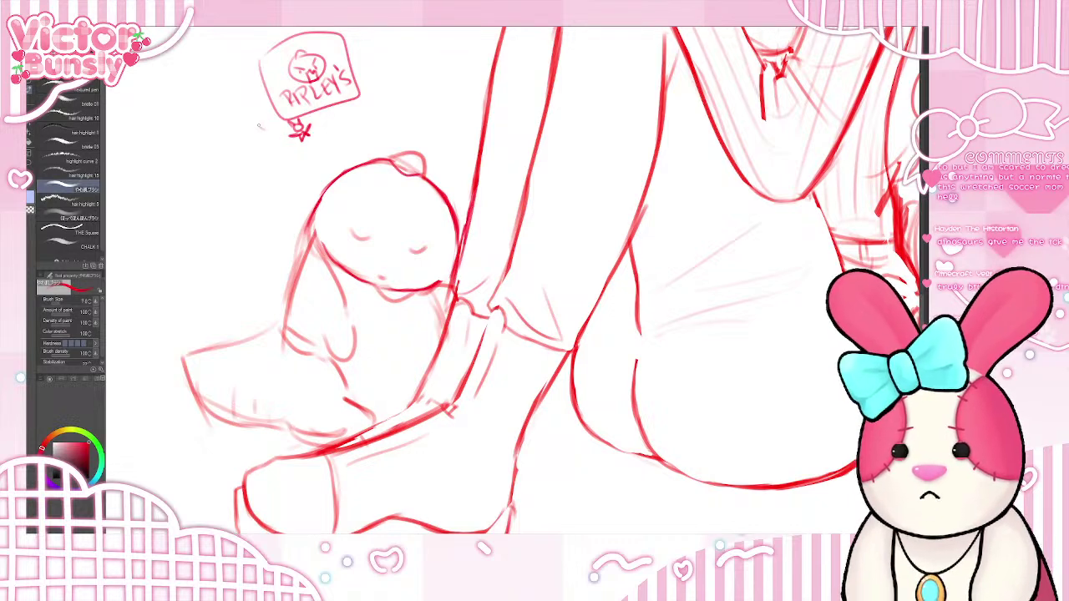
{"action": "mouse_move", "coordinate": [259, 125]}
{"action": "left_mouse_down"}
{"action": "mouse_move", "coordinate": [270, 75]}
{"action": "mouse_move", "coordinate": [286, 85]}
{"action": "left_mouse_up"}
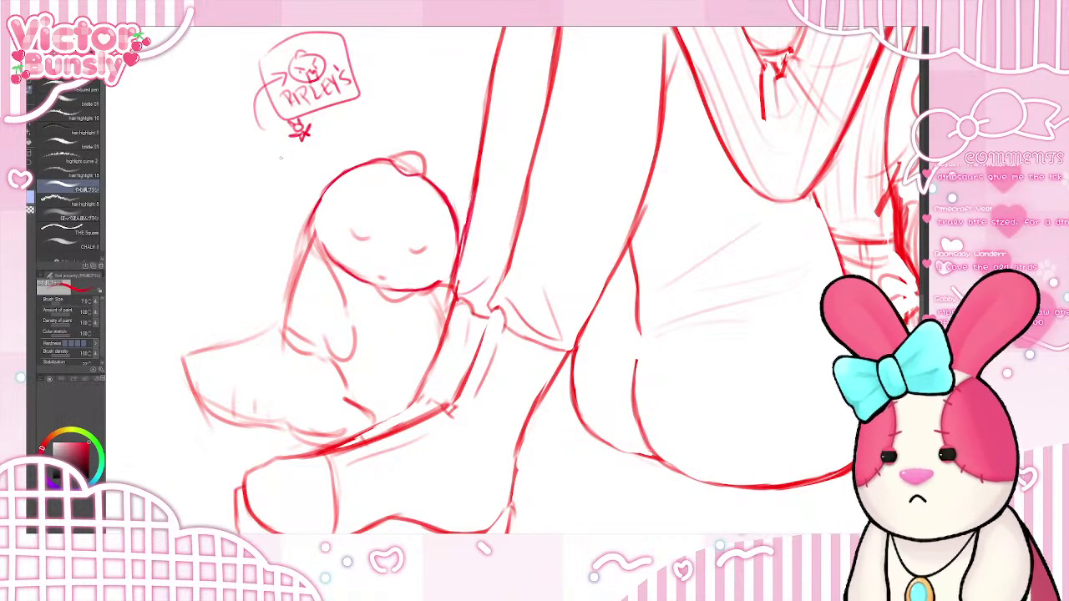
- Erase the sign doodle and the rough round ear on the sleeping plush's head
{"action": "key", "text": "e"}
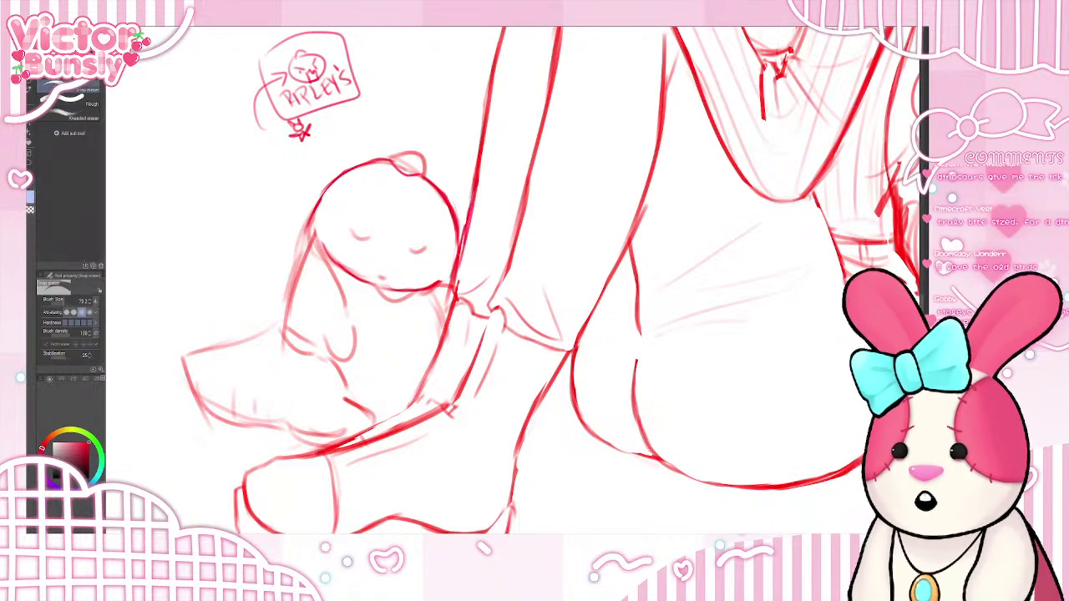
{"action": "mouse_move", "coordinate": [334, 108]}
{"action": "left_mouse_down"}
{"action": "mouse_move", "coordinate": [351, 84]}
{"action": "mouse_move", "coordinate": [267, 89]}
{"action": "mouse_move", "coordinate": [297, 67]}
{"action": "left_mouse_up"}
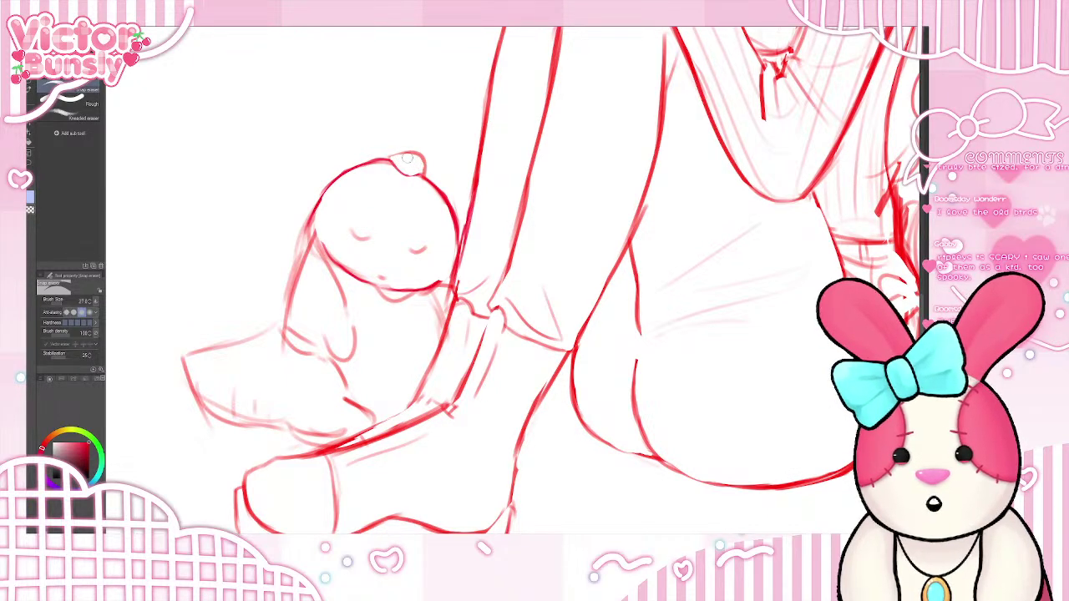
{"action": "left_click_drag", "start_coordinate": [430, 163], "coordinate": [389, 157]}
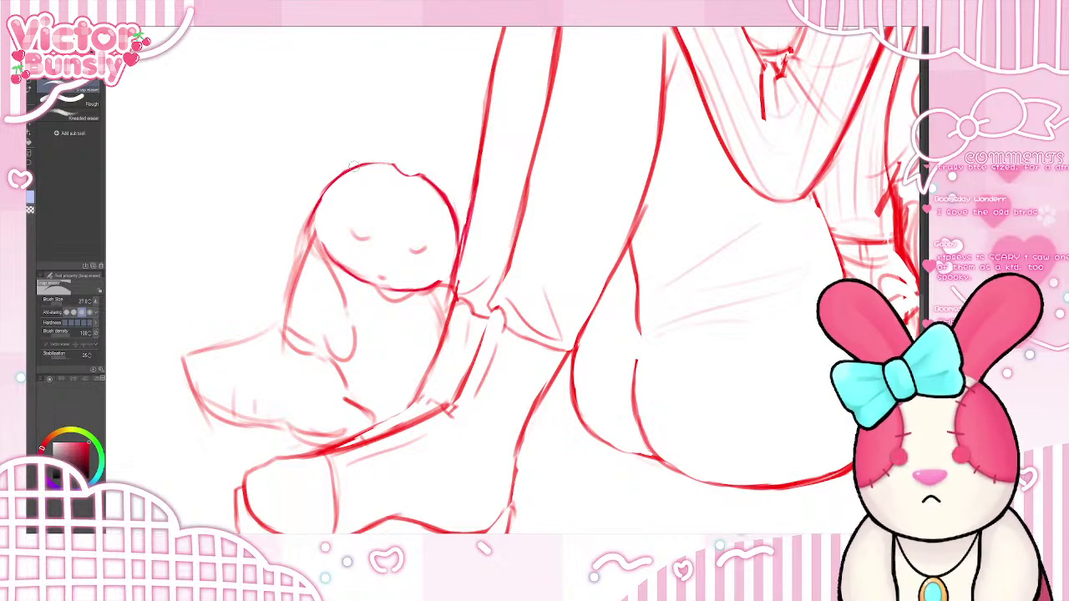
- Redraw the crown of the sleeping plush's head and its small round ear with clean lines
{"action": "key", "text": "b"}
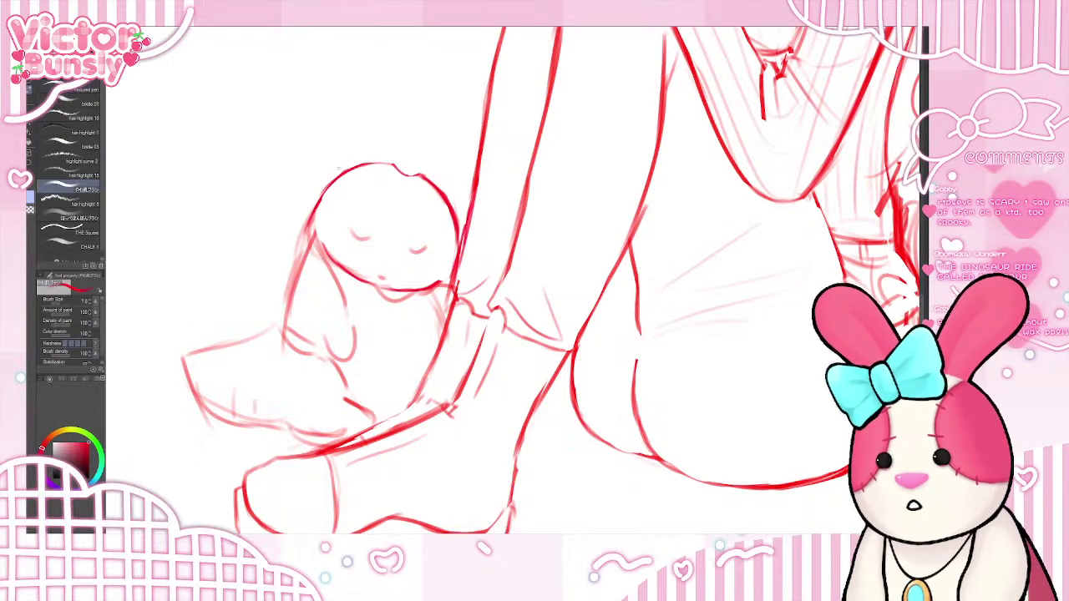
{"action": "left_click_drag", "start_coordinate": [365, 163], "coordinate": [390, 160]}
{"action": "left_click_drag", "start_coordinate": [361, 164], "coordinate": [387, 161]}
{"action": "key", "text": "ctrl+z"}
{"action": "key", "text": "ctrl+z"}
{"action": "key", "text": "ctrl+z"}
{"action": "key", "text": "ctrl+z"}
{"action": "key", "text": "ctrl+z"}
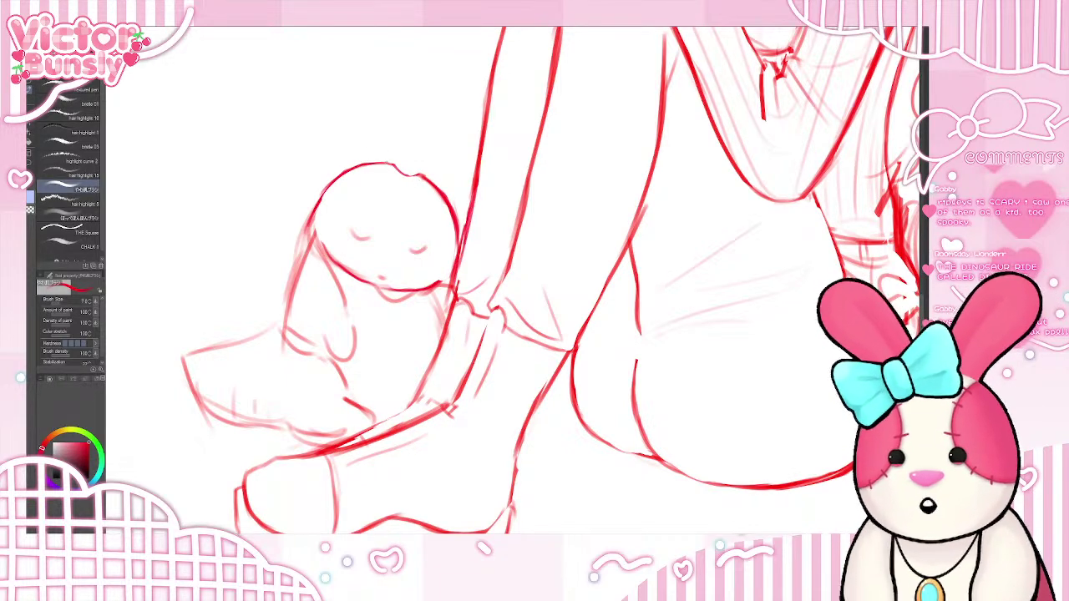
{"action": "mouse_move", "coordinate": [387, 164]}
{"action": "left_mouse_down"}
{"action": "mouse_move", "coordinate": [418, 161]}
{"action": "mouse_move", "coordinate": [422, 171]}
{"action": "mouse_move", "coordinate": [418, 158]}
{"action": "mouse_move", "coordinate": [426, 174]}
{"action": "left_mouse_up"}
{"action": "key", "text": "ctrl+z"}
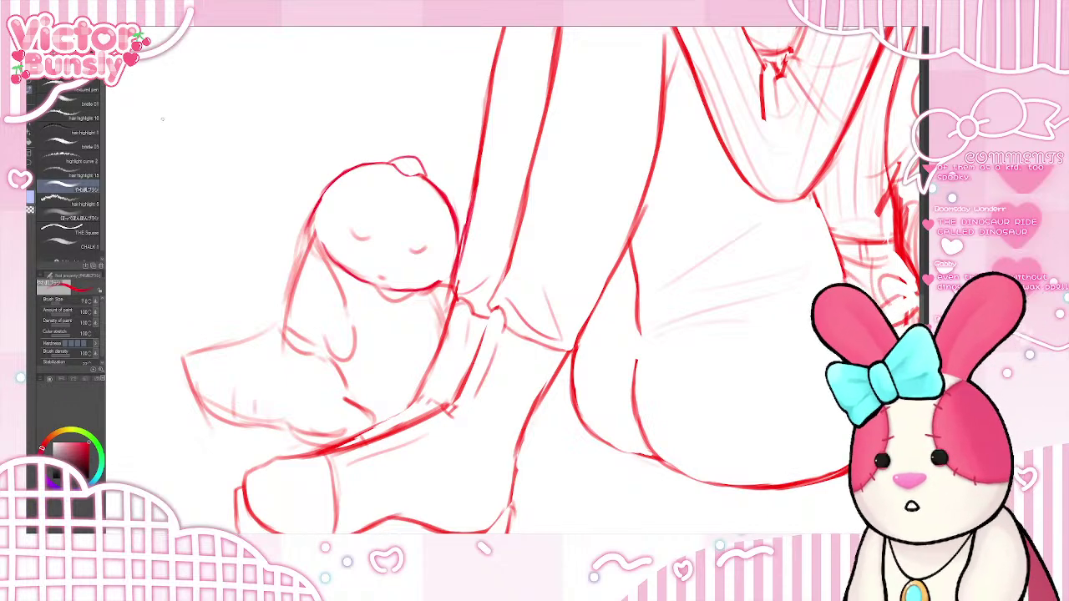
- Doodle long slanted parallel strokes with a wavy line beneath them in the empty area above the sleeping plush
{"action": "left_click_drag", "start_coordinate": [153, 123], "coordinate": [219, 105]}
{"action": "mouse_move", "coordinate": [174, 141]}
{"action": "left_mouse_down"}
{"action": "mouse_move", "coordinate": [250, 113]}
{"action": "mouse_move", "coordinate": [233, 98]}
{"action": "mouse_move", "coordinate": [300, 70]}
{"action": "left_mouse_up"}
{"action": "left_click_drag", "start_coordinate": [245, 114], "coordinate": [335, 85]}
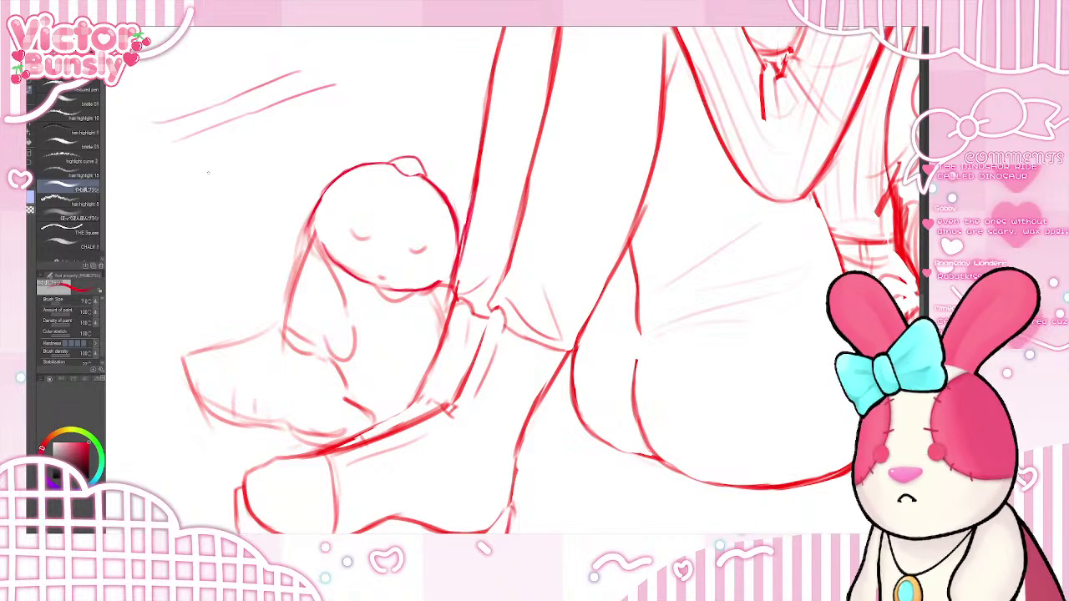
{"action": "mouse_move", "coordinate": [177, 178]}
{"action": "left_mouse_down"}
{"action": "mouse_move", "coordinate": [192, 158]}
{"action": "mouse_move", "coordinate": [357, 127]}
{"action": "left_mouse_up"}
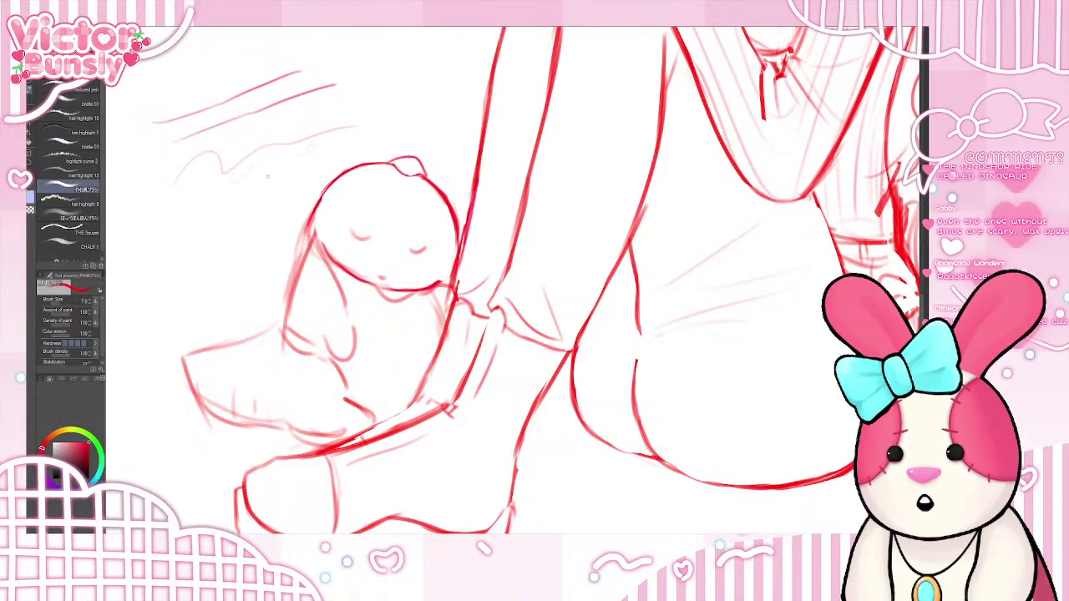
- Doodle a boxy, grinning face with glaring eyes and a pointed hat above the slanted strokes
{"action": "scroll", "coordinate": [607, 223], "scroll_direction": "up", "scroll_amount": 3}
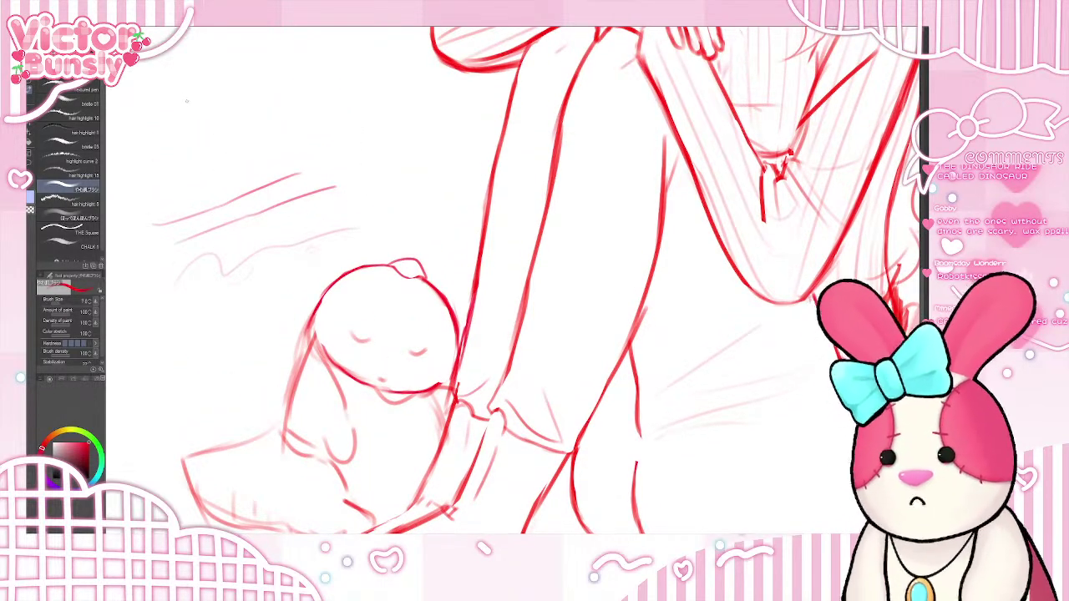
{"action": "mouse_move", "coordinate": [171, 89]}
{"action": "left_mouse_down"}
{"action": "mouse_move", "coordinate": [167, 117]}
{"action": "mouse_move", "coordinate": [209, 180]}
{"action": "mouse_move", "coordinate": [288, 75]}
{"action": "mouse_move", "coordinate": [171, 94]}
{"action": "mouse_move", "coordinate": [189, 35]}
{"action": "mouse_move", "coordinate": [225, 71]}
{"action": "left_mouse_up"}
{"action": "mouse_move", "coordinate": [227, 179]}
{"action": "left_mouse_down"}
{"action": "mouse_move", "coordinate": [268, 204]}
{"action": "mouse_move", "coordinate": [278, 153]}
{"action": "left_mouse_up"}
{"action": "mouse_move", "coordinate": [229, 182]}
{"action": "left_mouse_down"}
{"action": "mouse_move", "coordinate": [169, 134]}
{"action": "mouse_move", "coordinate": [275, 111]}
{"action": "left_mouse_up"}
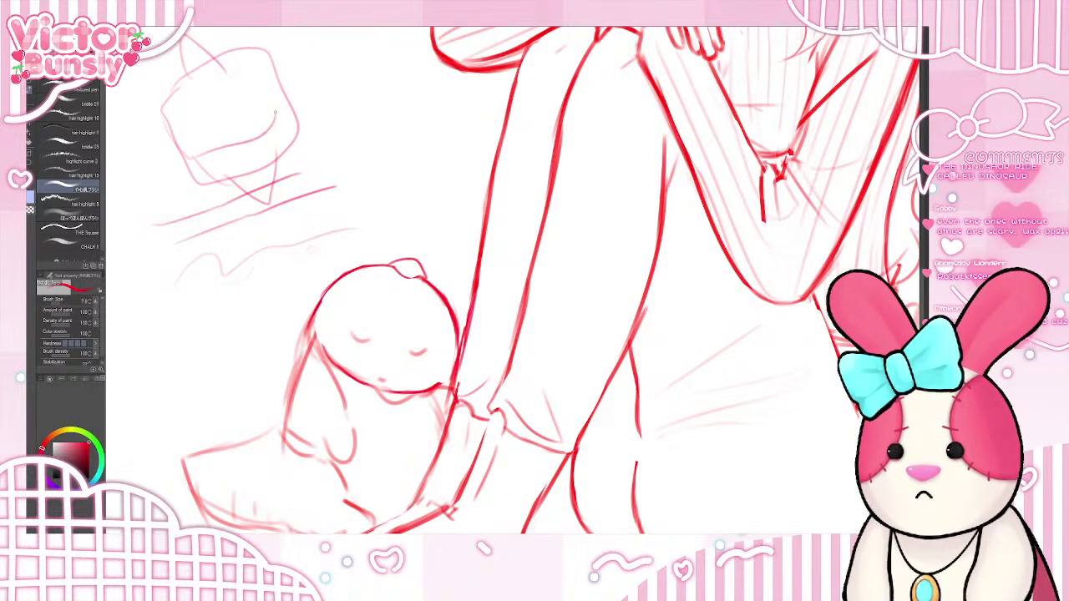
{"action": "left_click_drag", "start_coordinate": [195, 156], "coordinate": [289, 121]}
{"action": "mouse_move", "coordinate": [194, 117]}
{"action": "left_mouse_down"}
{"action": "mouse_move", "coordinate": [191, 129]}
{"action": "mouse_move", "coordinate": [208, 122]}
{"action": "left_mouse_up"}
{"action": "mouse_move", "coordinate": [209, 123]}
{"action": "left_mouse_down"}
{"action": "mouse_move", "coordinate": [170, 125]}
{"action": "mouse_move", "coordinate": [194, 131]}
{"action": "left_mouse_up"}
{"action": "mouse_move", "coordinate": [182, 87]}
{"action": "left_mouse_down"}
{"action": "mouse_move", "coordinate": [200, 129]}
{"action": "mouse_move", "coordinate": [274, 70]}
{"action": "left_mouse_up"}
{"action": "mouse_move", "coordinate": [241, 111]}
{"action": "left_mouse_down"}
{"action": "mouse_move", "coordinate": [274, 92]}
{"action": "mouse_move", "coordinate": [274, 105]}
{"action": "left_mouse_up"}
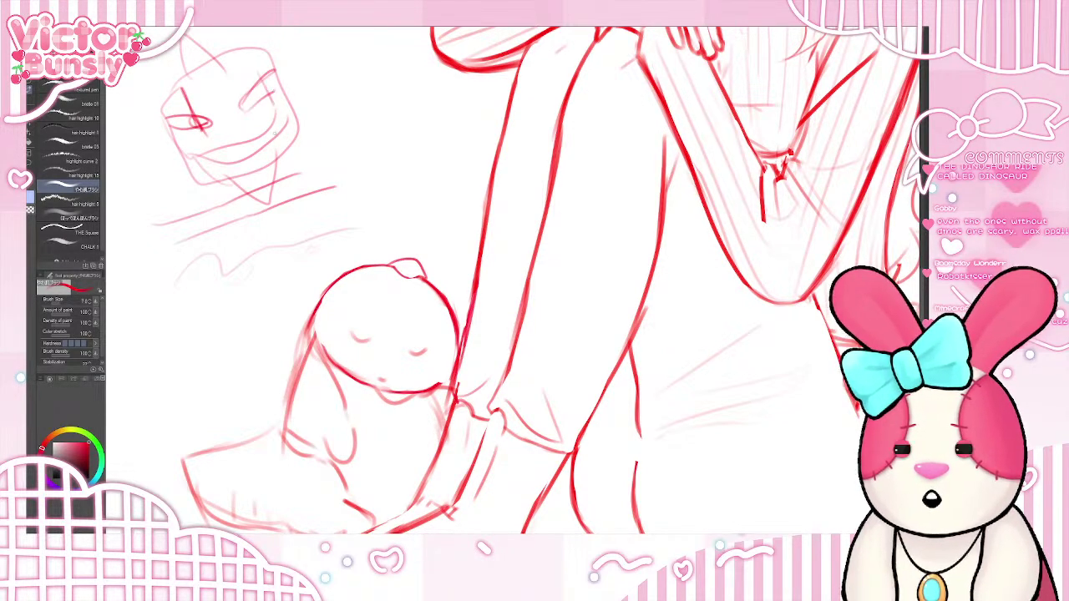
- Undo the boxy face doodle above the slanted strokes
{"action": "key", "text": "ctrl+z"}
{"action": "key", "text": "ctrl+z"}
{"action": "key", "text": "ctrl+z"}
{"action": "key", "text": "ctrl+z"}
{"action": "key", "text": "ctrl+z"}
{"action": "key", "text": "ctrl+z"}
{"action": "key", "text": "ctrl+z"}
{"action": "key", "text": "ctrl+z"}
{"action": "key", "text": "ctrl+z"}
{"action": "key", "text": "ctrl+z"}
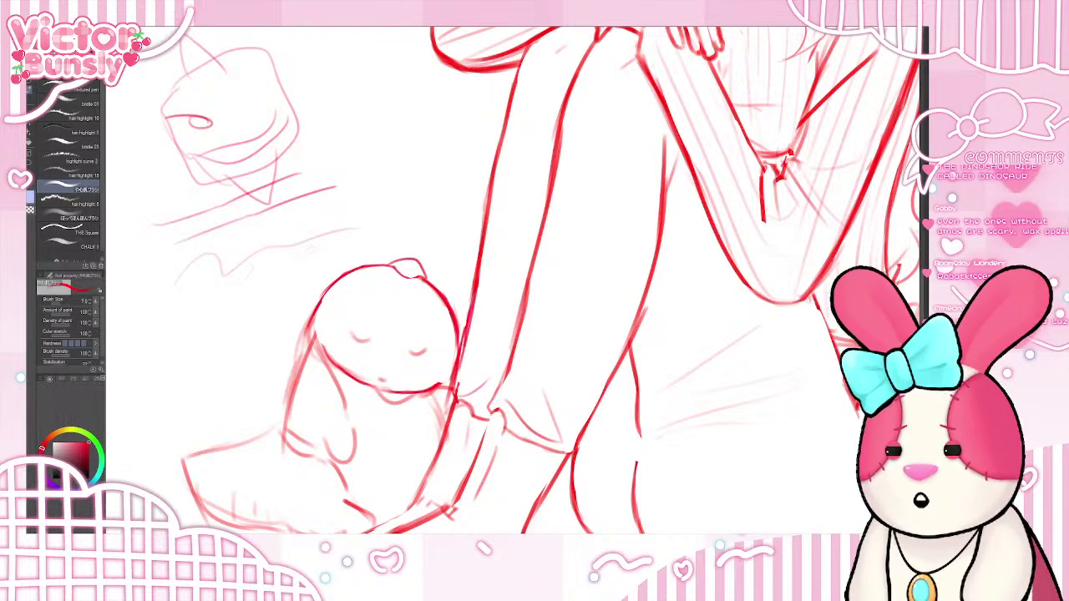
{"action": "key", "text": "ctrl+z"}
{"action": "key", "text": "ctrl+z"}
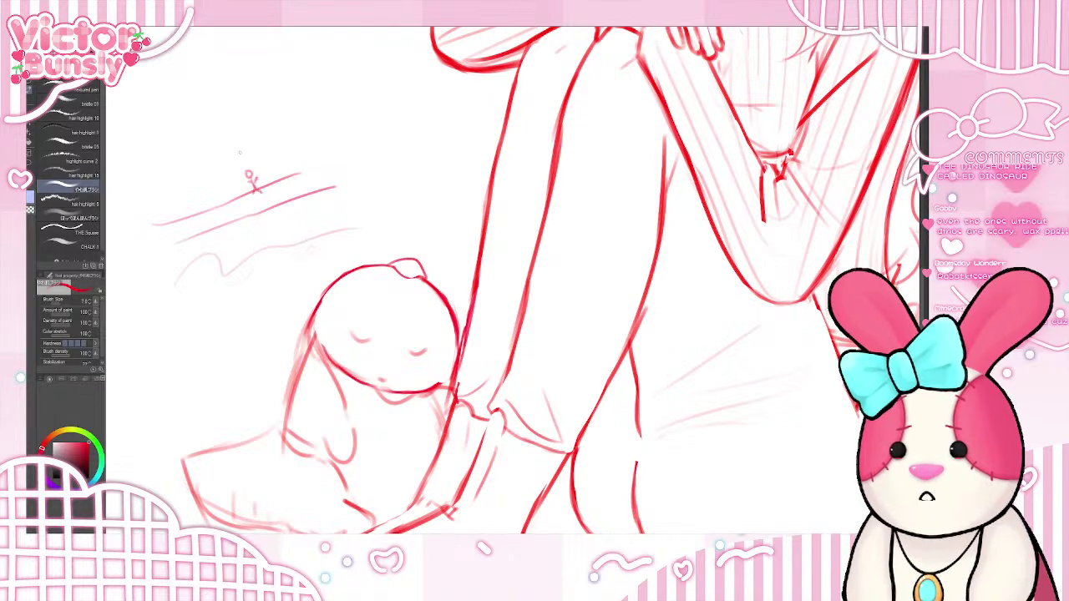
- Sketch faint lines around the tiny figure on the slanted strokes, and undo the figure, the slanted strokes and the wavy line
{"action": "left_click_drag", "start_coordinate": [219, 153], "coordinate": [254, 141]}
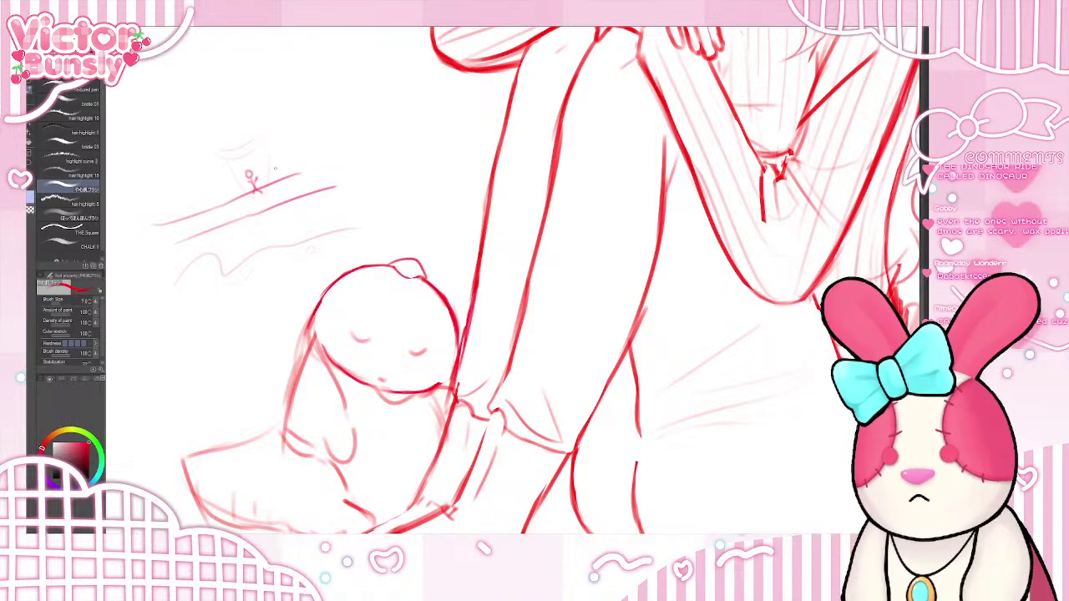
{"action": "key", "text": "ctrl+z"}
{"action": "key", "text": "ctrl+z"}
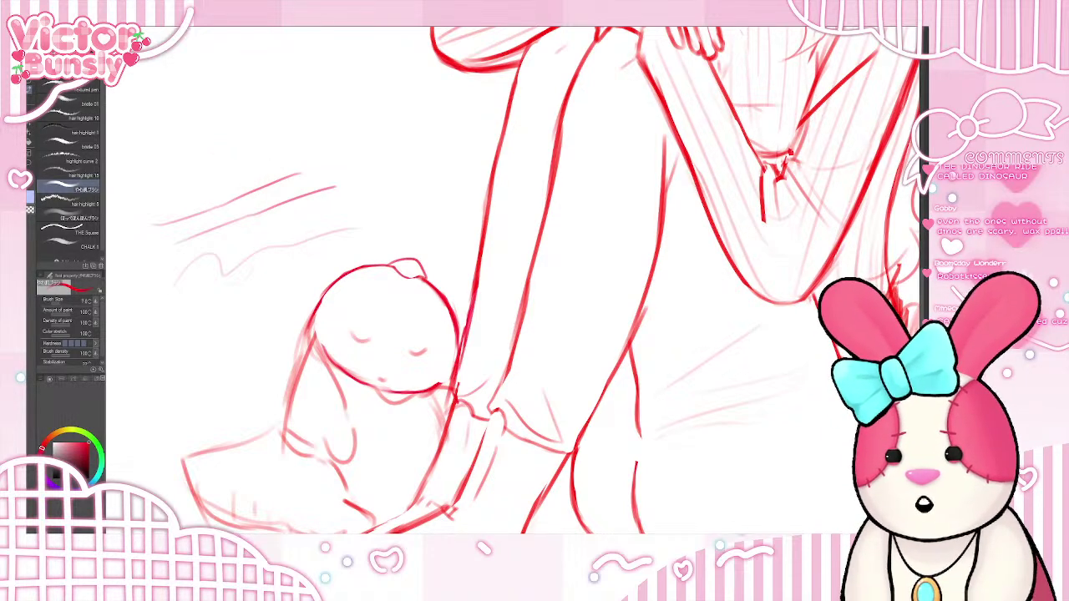
{"action": "key", "text": "ctrl+z"}
{"action": "key", "text": "ctrl+z"}
{"action": "key", "text": "ctrl+z"}
{"action": "key", "text": "ctrl+z"}
{"action": "key", "text": "ctrl+z"}
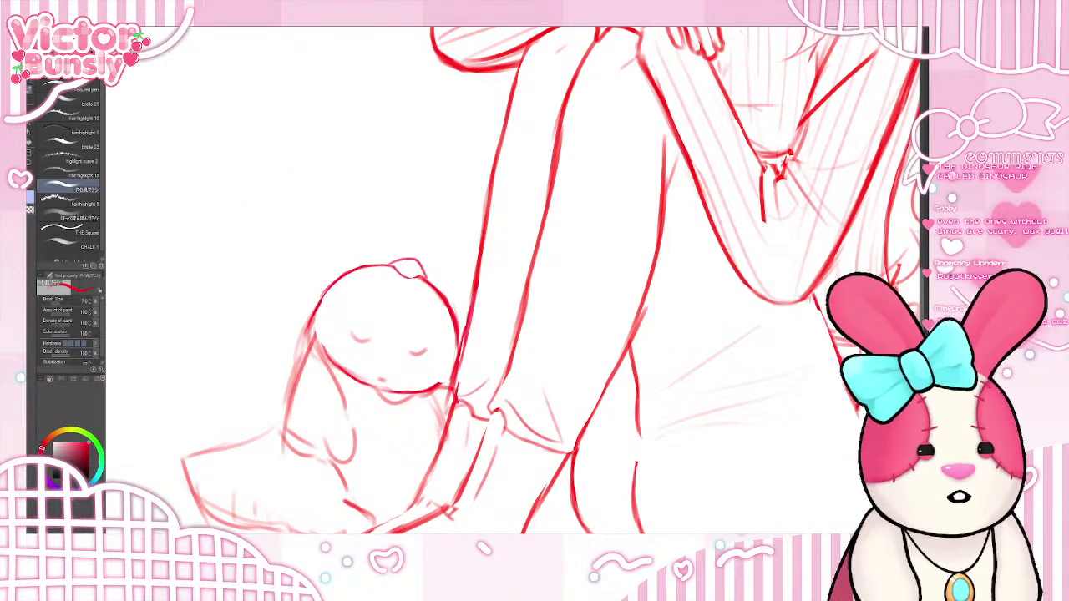
- Clean up the doubled lines where the sleeping plush's head runs into its back, leaving a single smooth contour
{"action": "scroll", "coordinate": [551, 280], "scroll_direction": "down", "scroll_amount": 5}
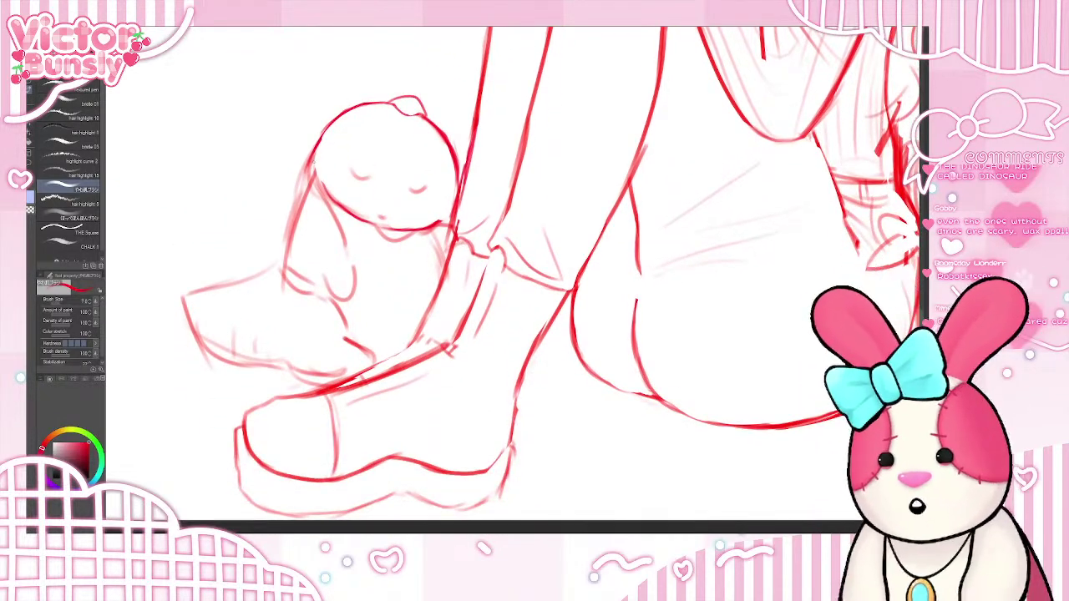
{"action": "mouse_move", "coordinate": [326, 134]}
{"action": "left_mouse_down"}
{"action": "mouse_move", "coordinate": [314, 172]}
{"action": "mouse_move", "coordinate": [315, 159]}
{"action": "left_mouse_up"}
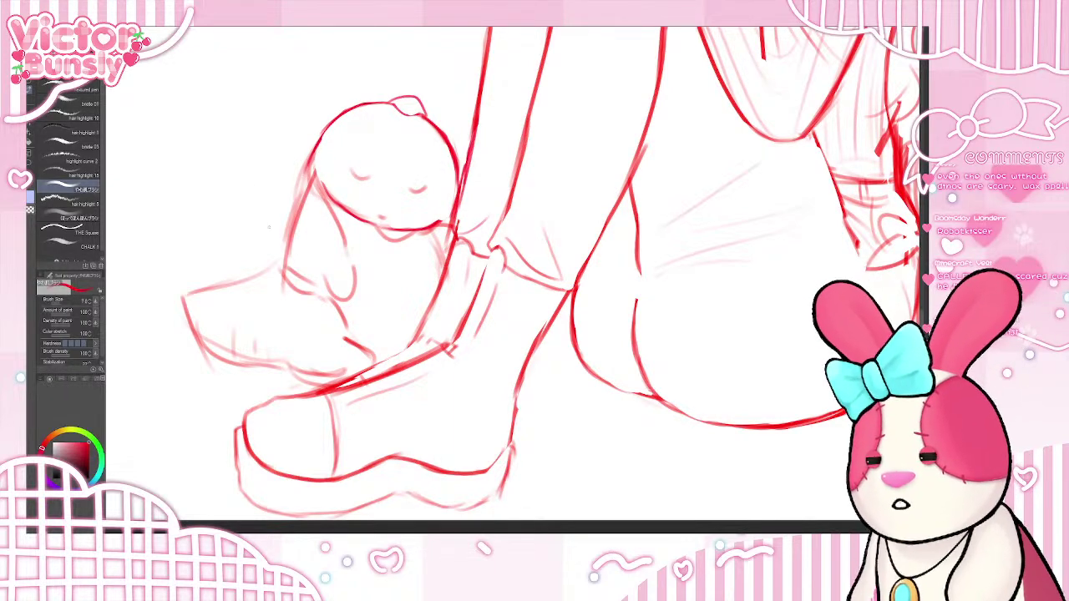
{"action": "key", "text": "e"}
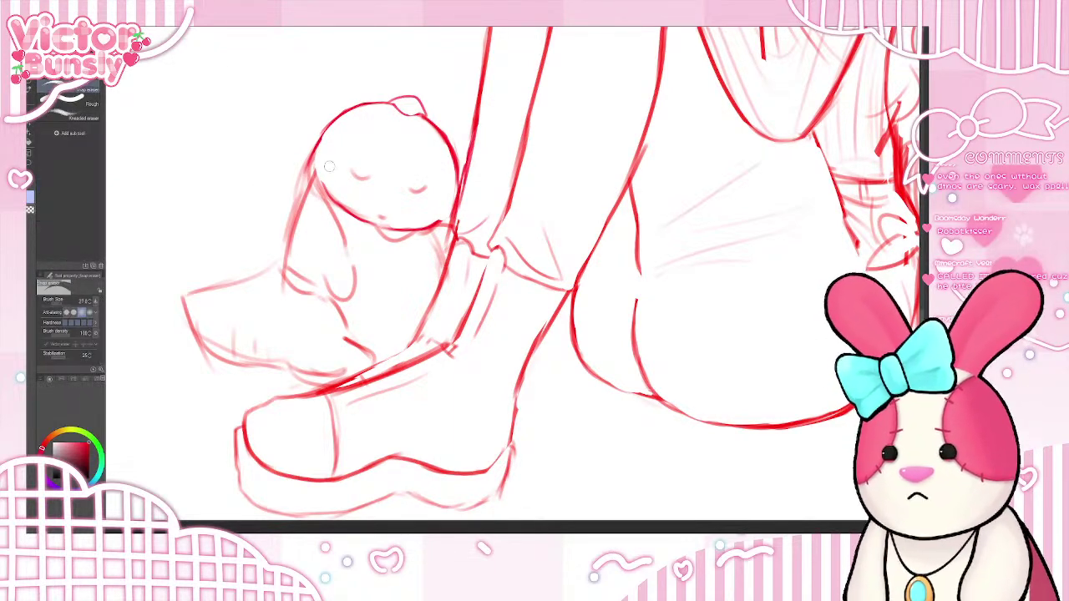
{"action": "mouse_move", "coordinate": [324, 159]}
{"action": "left_mouse_down"}
{"action": "mouse_move", "coordinate": [318, 197]}
{"action": "mouse_move", "coordinate": [312, 185]}
{"action": "left_mouse_up"}
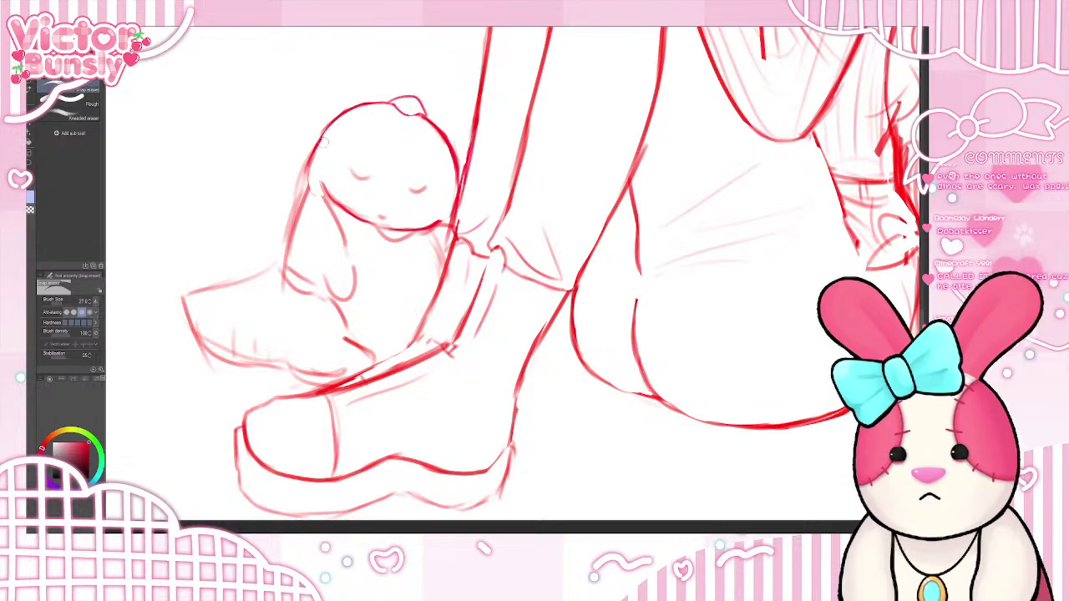
{"action": "mouse_move", "coordinate": [326, 115]}
{"action": "left_mouse_down"}
{"action": "mouse_move", "coordinate": [312, 143]}
{"action": "mouse_move", "coordinate": [353, 100]}
{"action": "mouse_move", "coordinate": [308, 153]}
{"action": "mouse_move", "coordinate": [320, 127]}
{"action": "mouse_move", "coordinate": [293, 208]}
{"action": "left_mouse_up"}
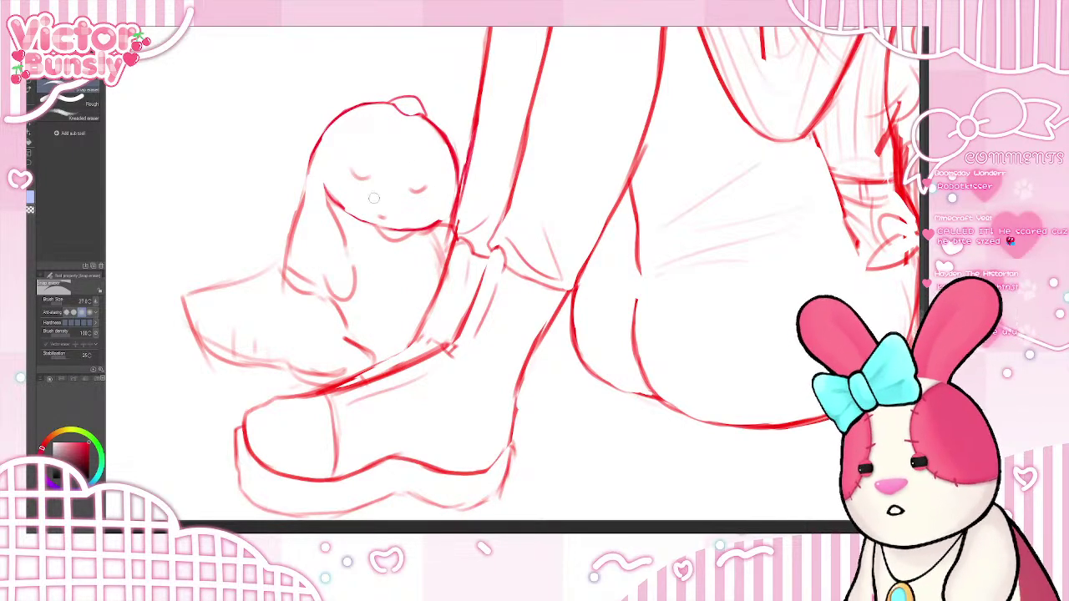
- Redraw the side of the plush's head nearest the leg slightly further in, and erase the old outer contour
{"action": "key", "text": "b"}
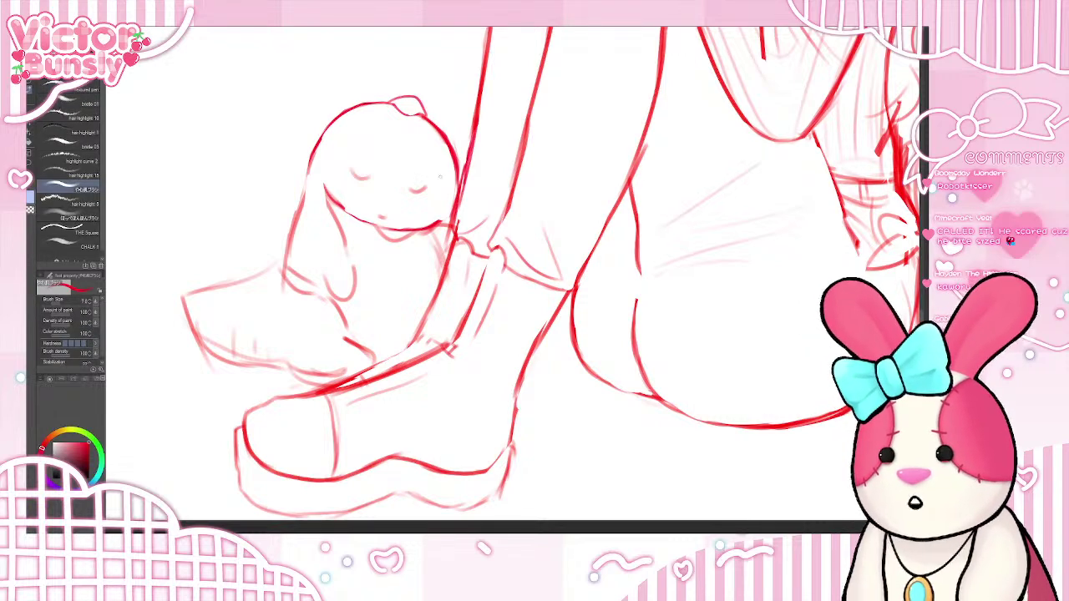
{"action": "left_click_drag", "start_coordinate": [441, 137], "coordinate": [454, 205]}
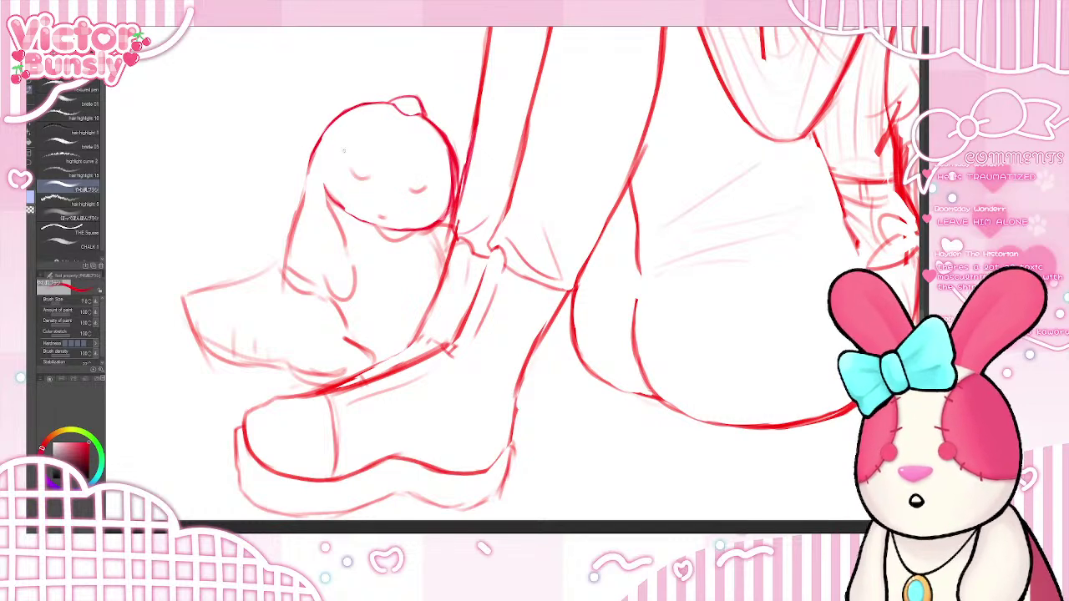
{"action": "key", "text": "e"}
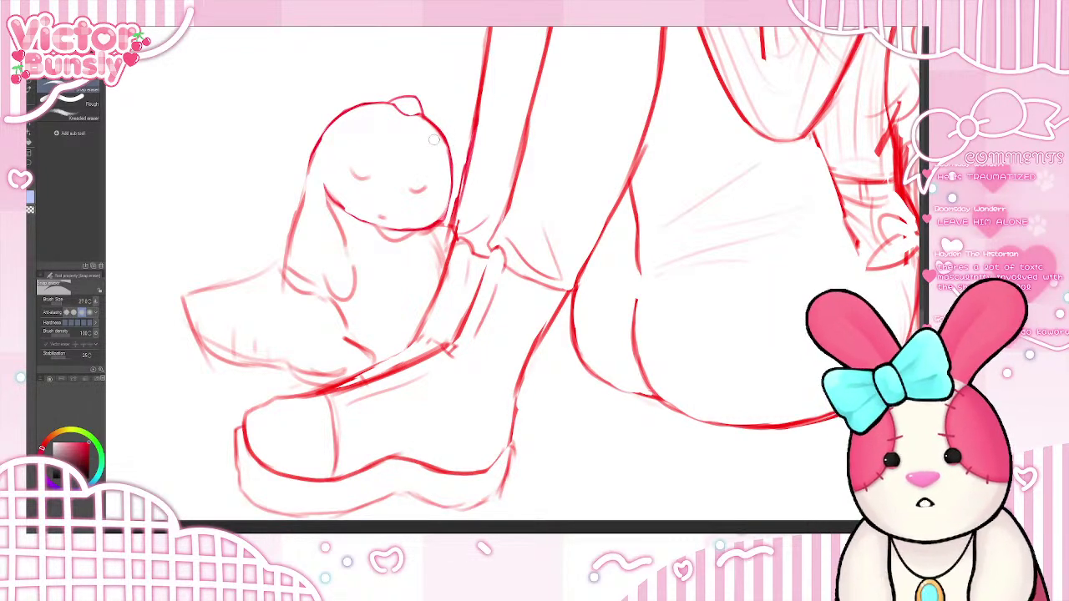
- Darken the plush's back outline and add a row of small rounded spikes from the head to the base of the tail
{"action": "left_click", "coordinate": [30, 89]}
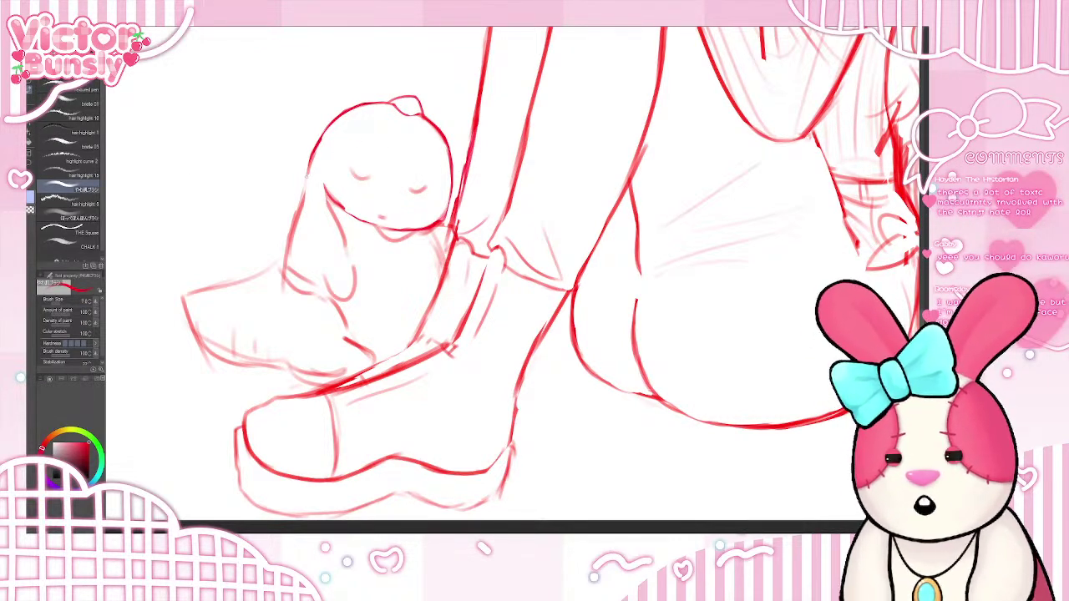
{"action": "left_click_drag", "start_coordinate": [311, 159], "coordinate": [282, 256]}
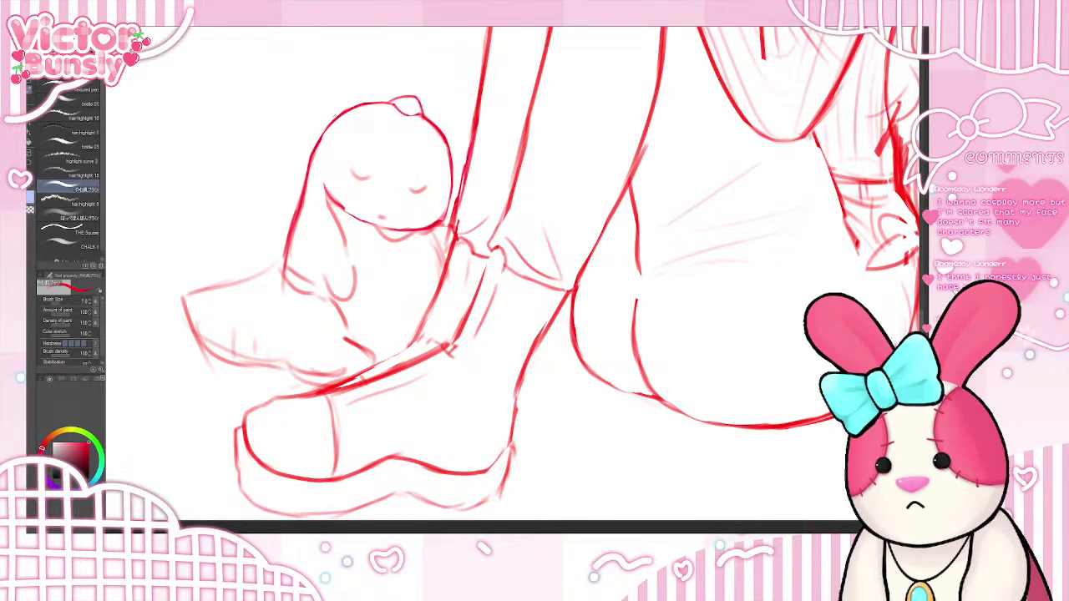
{"action": "left_click_drag", "start_coordinate": [333, 116], "coordinate": [319, 133]}
{"action": "left_click_drag", "start_coordinate": [321, 126], "coordinate": [267, 267]}
{"action": "key", "text": "ctrl+z"}
{"action": "key", "text": "ctrl+z"}
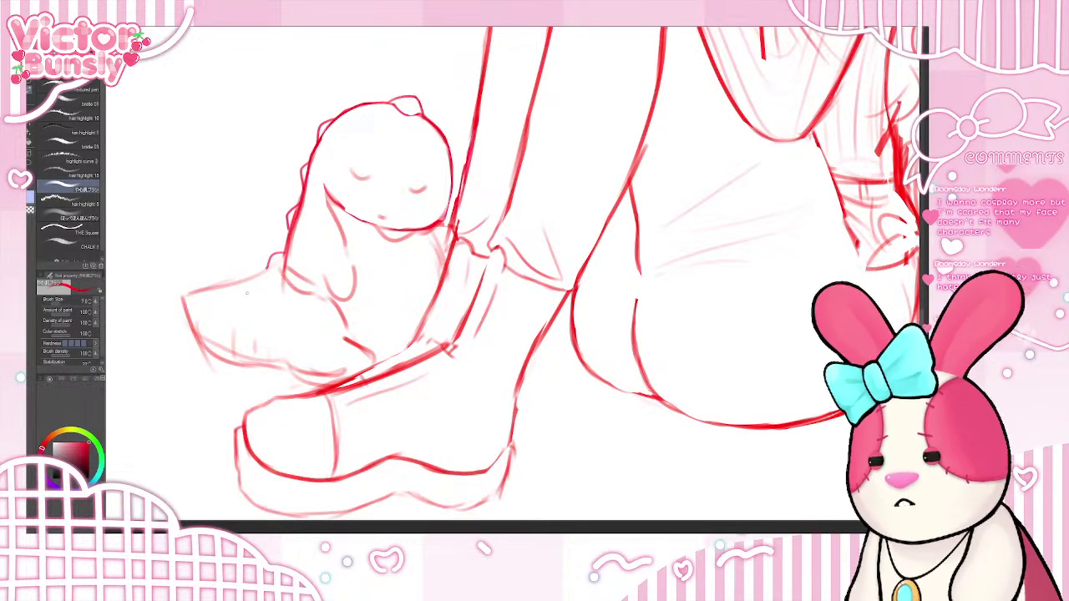
- Try to draw small spikes along the upper edge of the plush's tail
{"action": "mouse_move", "coordinate": [181, 294]}
{"action": "left_mouse_down"}
{"action": "mouse_move", "coordinate": [276, 260]}
{"action": "mouse_move", "coordinate": [192, 290]}
{"action": "mouse_move", "coordinate": [172, 287]}
{"action": "left_mouse_up"}
{"action": "key", "text": "ctrl+z"}
{"action": "key", "text": "ctrl+z"}
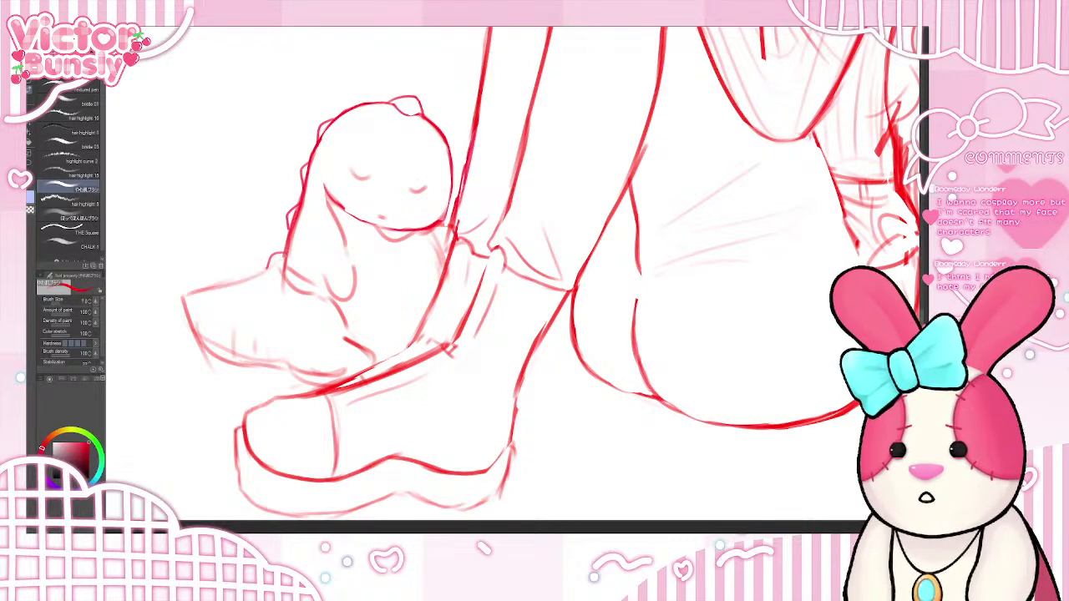
{"action": "mouse_move", "coordinate": [287, 254]}
{"action": "left_mouse_down"}
{"action": "mouse_move", "coordinate": [251, 279]}
{"action": "mouse_move", "coordinate": [203, 295]}
{"action": "mouse_move", "coordinate": [240, 276]}
{"action": "mouse_move", "coordinate": [177, 288]}
{"action": "left_mouse_up"}
{"action": "key", "text": "ctrl+z"}
{"action": "key", "text": "ctrl+z"}
{"action": "mouse_move", "coordinate": [286, 254]}
{"action": "left_mouse_down"}
{"action": "mouse_move", "coordinate": [207, 297]}
{"action": "mouse_move", "coordinate": [180, 299]}
{"action": "left_mouse_up"}
{"action": "key", "text": "ctrl+z"}
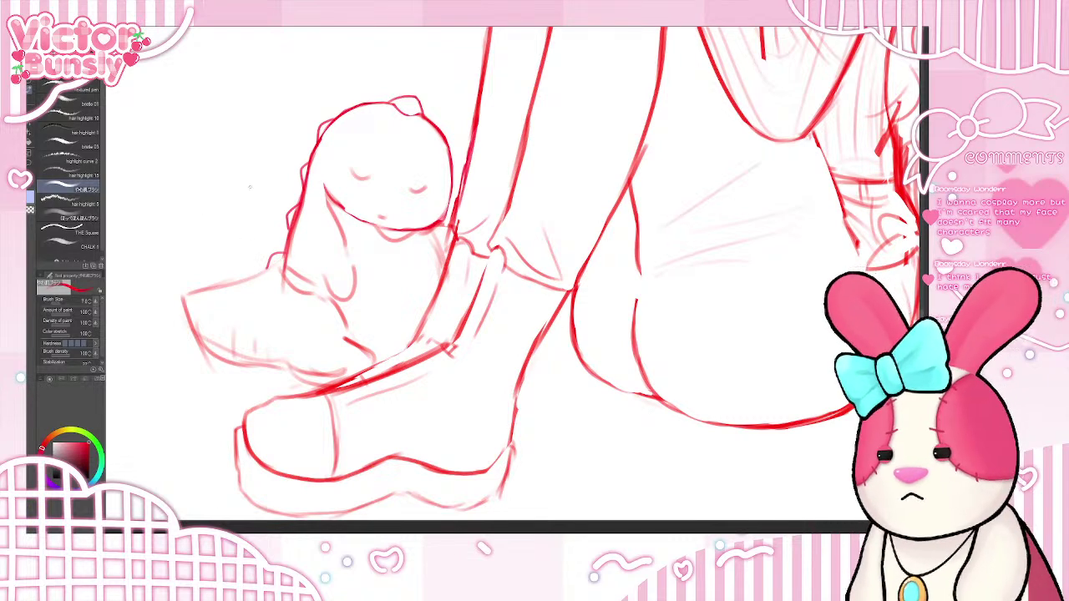
{"action": "mouse_move", "coordinate": [288, 243]}
{"action": "left_mouse_down"}
{"action": "mouse_move", "coordinate": [262, 273]}
{"action": "mouse_move", "coordinate": [179, 290]}
{"action": "mouse_move", "coordinate": [261, 267]}
{"action": "mouse_move", "coordinate": [287, 247]}
{"action": "left_mouse_up"}
{"action": "key", "text": "ctrl+z"}
{"action": "key", "text": "ctrl+z"}
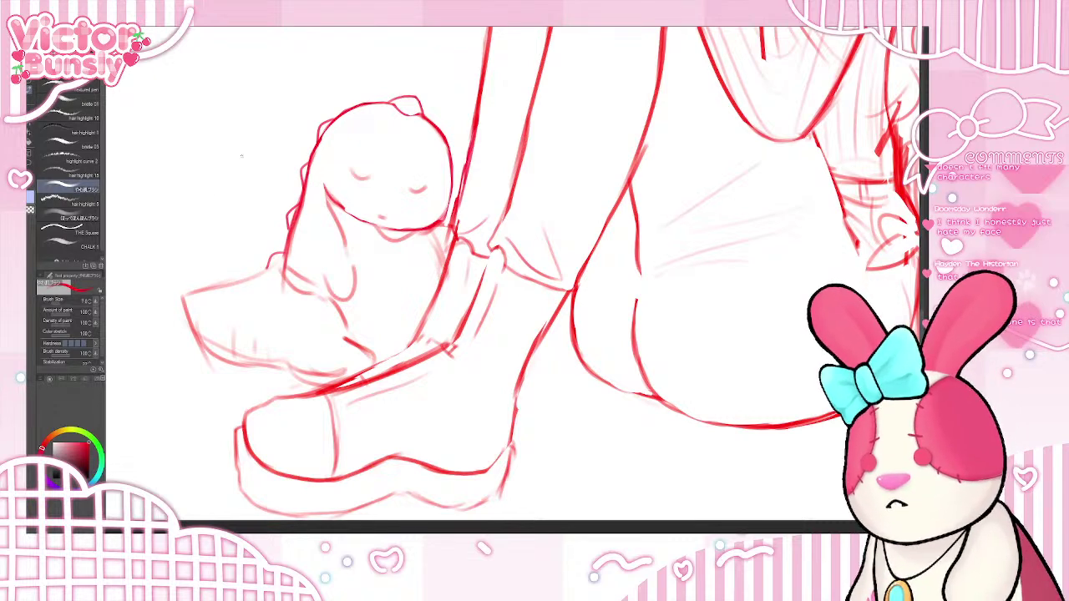
- Doodle a bunny head with two long ears, big round eyes and a small mouth in the empty area beside the plush
{"action": "mouse_move", "coordinate": [189, 164]}
{"action": "left_mouse_down"}
{"action": "mouse_move", "coordinate": [185, 123]}
{"action": "mouse_move", "coordinate": [193, 148]}
{"action": "mouse_move", "coordinate": [243, 127]}
{"action": "left_mouse_up"}
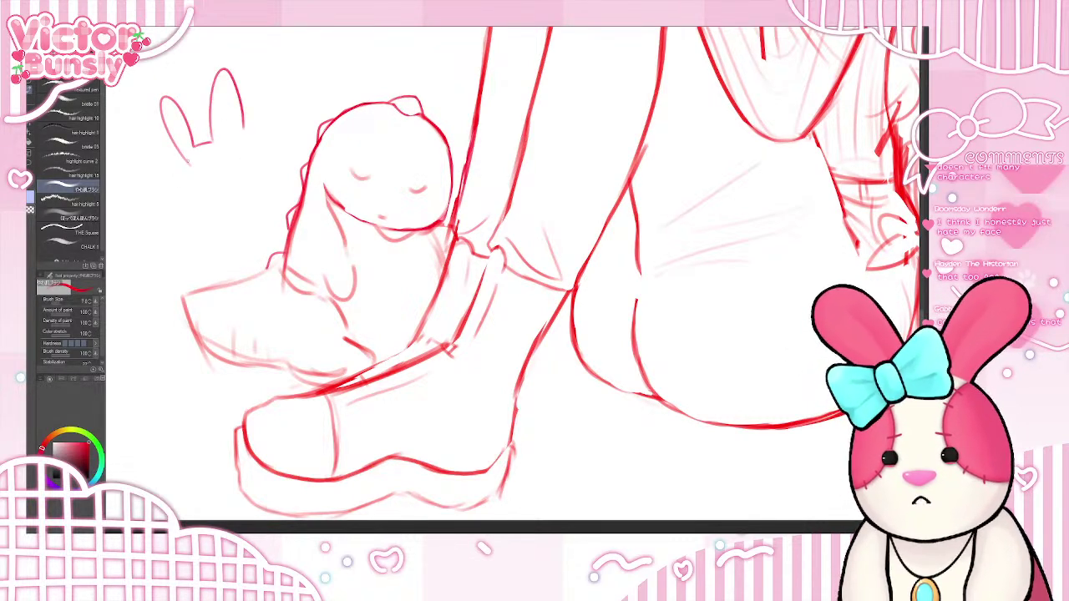
{"action": "mouse_move", "coordinate": [200, 161]}
{"action": "left_mouse_down"}
{"action": "mouse_move", "coordinate": [199, 214]}
{"action": "mouse_move", "coordinate": [257, 190]}
{"action": "mouse_move", "coordinate": [257, 138]}
{"action": "mouse_move", "coordinate": [182, 164]}
{"action": "mouse_move", "coordinate": [226, 163]}
{"action": "mouse_move", "coordinate": [194, 177]}
{"action": "mouse_move", "coordinate": [247, 156]}
{"action": "mouse_move", "coordinate": [240, 180]}
{"action": "left_mouse_up"}
{"action": "left_click", "coordinate": [231, 144]}
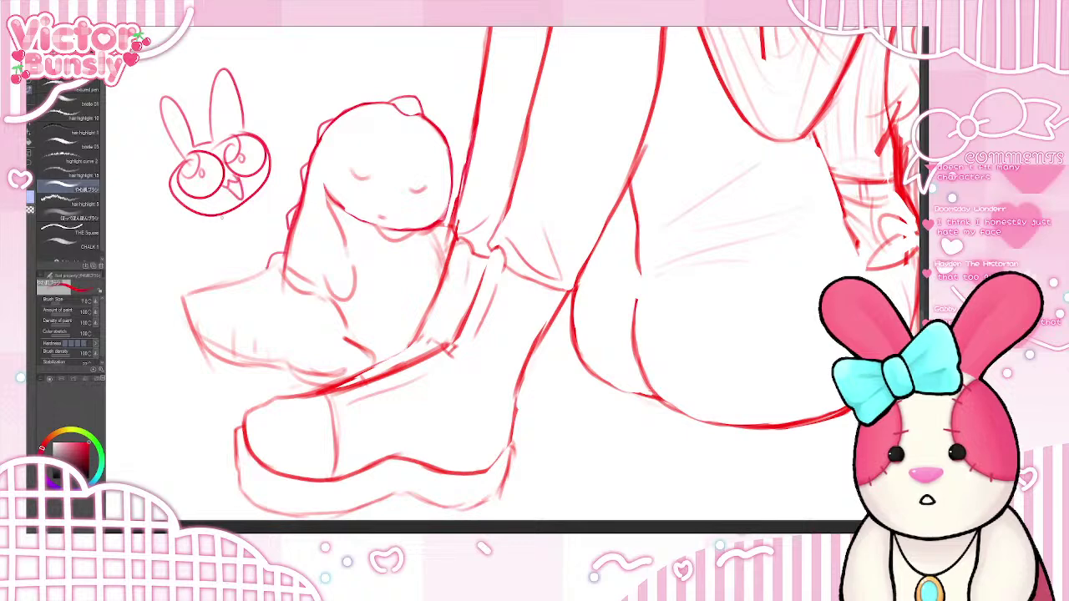
- Doodle a tiny clothed body with arms and legs under the bunny head, and add small pointed tufts on the head
{"action": "mouse_move", "coordinate": [220, 215]}
{"action": "left_mouse_down"}
{"action": "mouse_move", "coordinate": [222, 232]}
{"action": "mouse_move", "coordinate": [232, 224]}
{"action": "mouse_move", "coordinate": [251, 244]}
{"action": "left_mouse_up"}
{"action": "mouse_move", "coordinate": [249, 232]}
{"action": "left_mouse_down"}
{"action": "mouse_move", "coordinate": [249, 245]}
{"action": "mouse_move", "coordinate": [265, 231]}
{"action": "mouse_move", "coordinate": [249, 200]}
{"action": "mouse_move", "coordinate": [207, 241]}
{"action": "mouse_move", "coordinate": [222, 246]}
{"action": "left_mouse_up"}
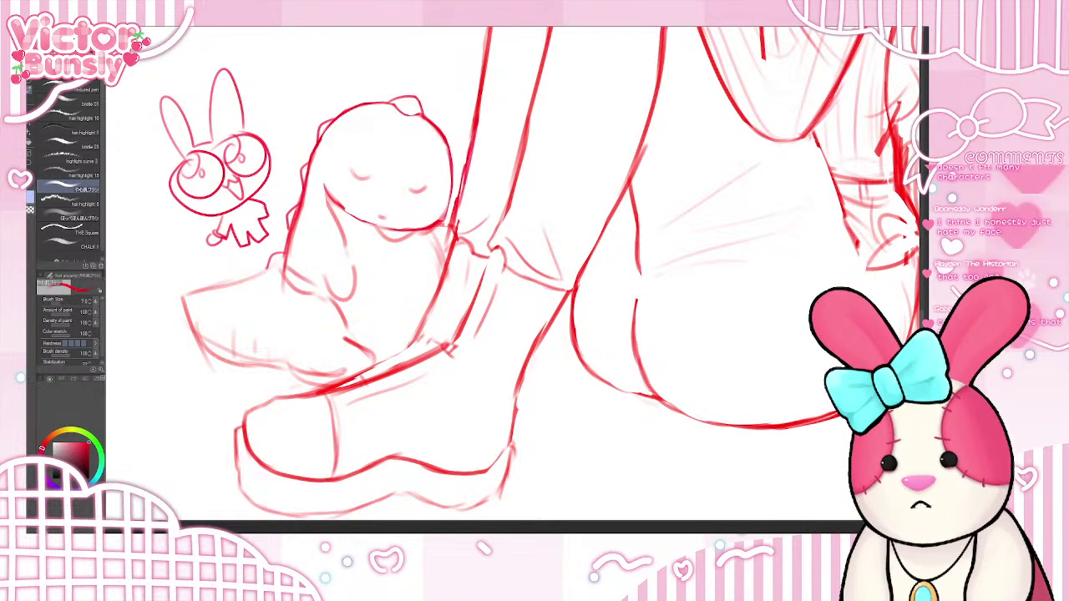
{"action": "mouse_move", "coordinate": [266, 200]}
{"action": "left_mouse_down"}
{"action": "mouse_move", "coordinate": [269, 217]}
{"action": "mouse_move", "coordinate": [279, 214]}
{"action": "mouse_move", "coordinate": [278, 199]}
{"action": "mouse_move", "coordinate": [241, 212]}
{"action": "mouse_move", "coordinate": [244, 225]}
{"action": "mouse_move", "coordinate": [259, 212]}
{"action": "mouse_move", "coordinate": [243, 215]}
{"action": "mouse_move", "coordinate": [242, 242]}
{"action": "mouse_move", "coordinate": [263, 230]}
{"action": "mouse_move", "coordinate": [238, 260]}
{"action": "mouse_move", "coordinate": [271, 235]}
{"action": "mouse_move", "coordinate": [238, 214]}
{"action": "mouse_move", "coordinate": [250, 215]}
{"action": "left_mouse_up"}
{"action": "key", "text": "ctrl+z"}
{"action": "key", "text": "ctrl+z"}
{"action": "key", "text": "ctrl+z"}
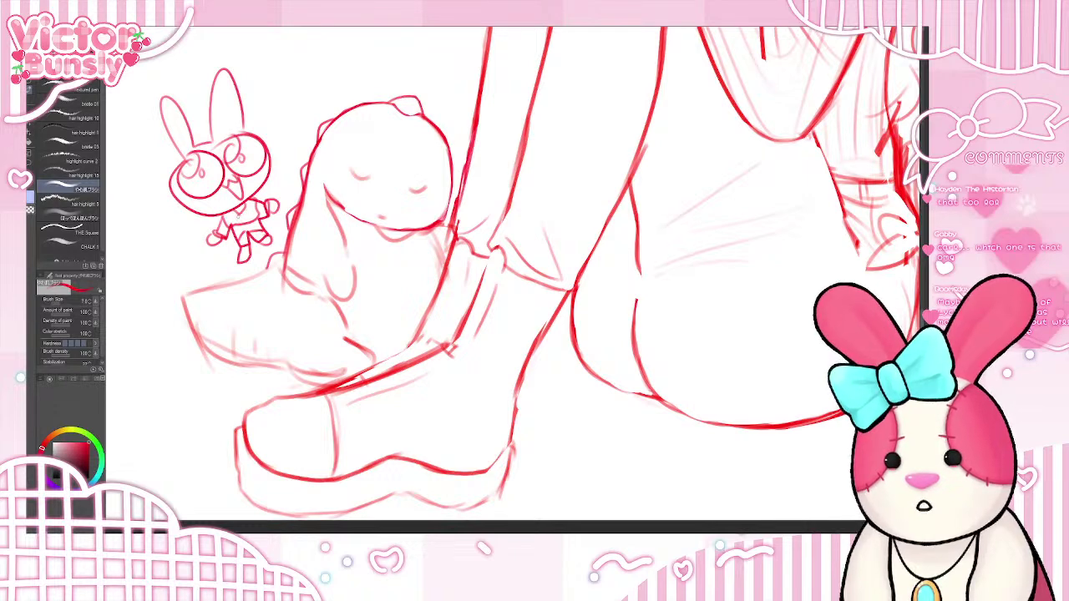
{"action": "left_click_drag", "start_coordinate": [245, 213], "coordinate": [248, 221]}
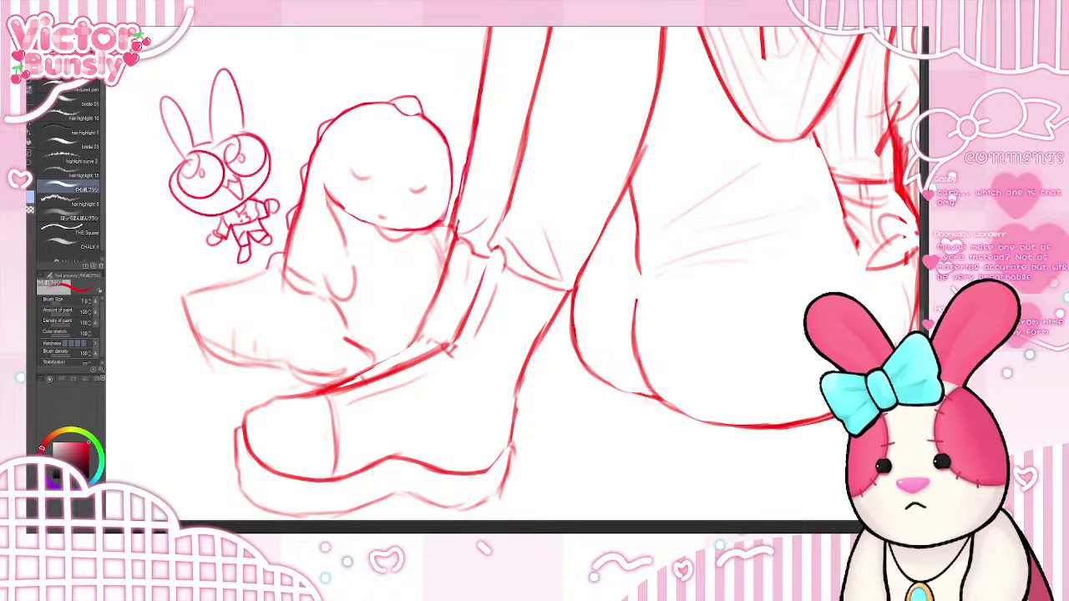
{"action": "mouse_move", "coordinate": [179, 166]}
{"action": "left_mouse_down"}
{"action": "mouse_move", "coordinate": [174, 152]}
{"action": "mouse_move", "coordinate": [180, 165]}
{"action": "left_mouse_up"}
{"action": "left_click_drag", "start_coordinate": [231, 133], "coordinate": [252, 127]}
{"action": "left_click_drag", "start_coordinate": [242, 131], "coordinate": [226, 133]}
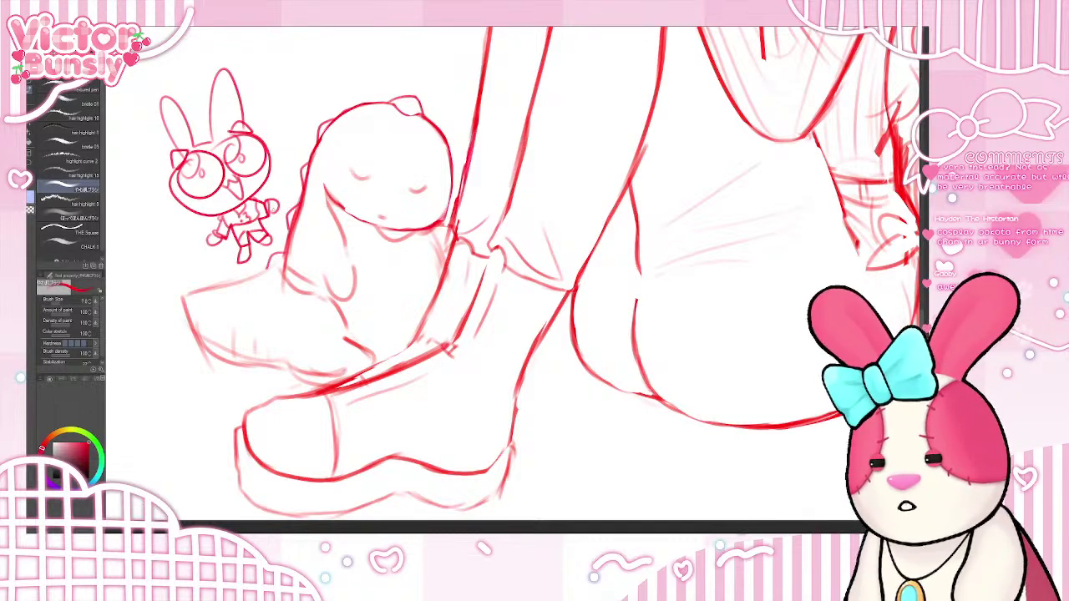
- Undo the bunny's body and head tufts, and surround its head with a wavy, petal-like frill
{"action": "key", "text": "ctrl+z"}
{"action": "key", "text": "ctrl+z"}
{"action": "key", "text": "ctrl+z"}
{"action": "key", "text": "ctrl+z"}
{"action": "key", "text": "ctrl+z"}
{"action": "key", "text": "ctrl+z"}
{"action": "key", "text": "ctrl+z"}
{"action": "key", "text": "ctrl+z"}
{"action": "key", "text": "ctrl+z"}
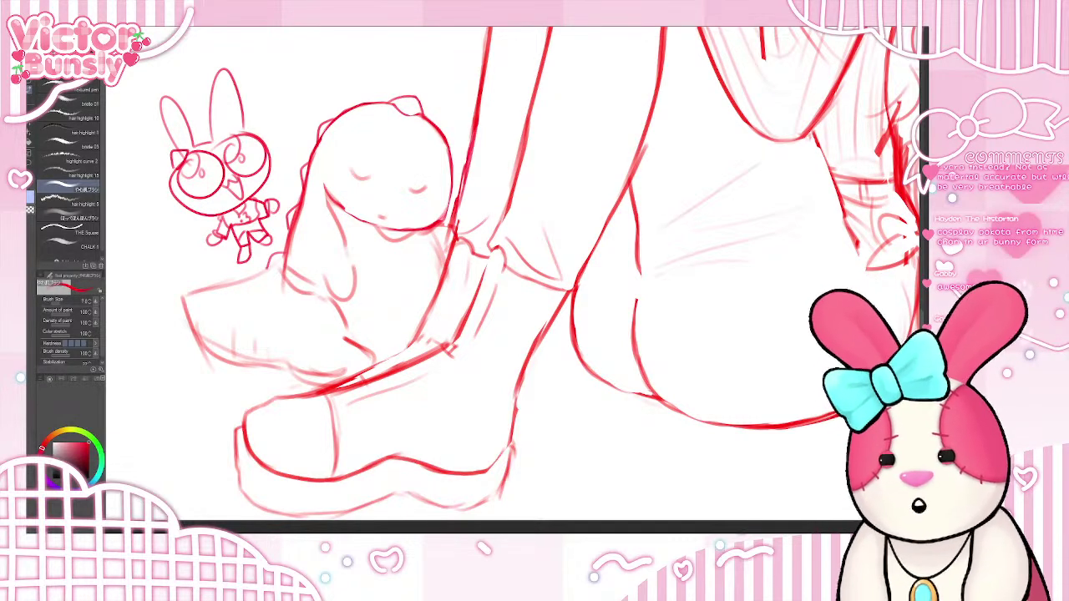
{"action": "key", "text": "ctrl+z"}
{"action": "key", "text": "ctrl+z"}
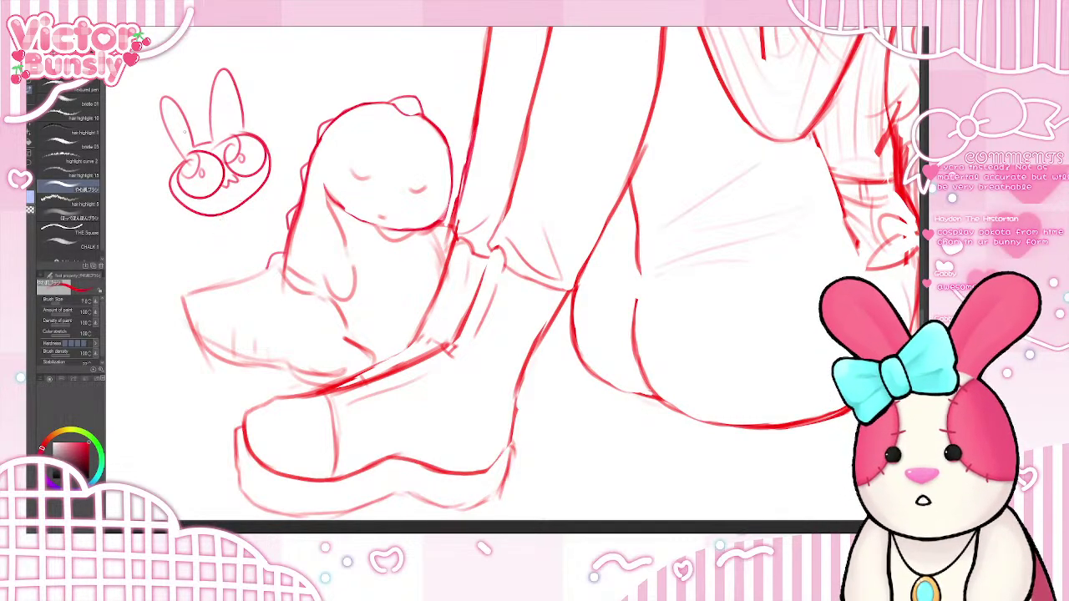
{"action": "mouse_move", "coordinate": [189, 137]}
{"action": "left_mouse_down"}
{"action": "mouse_move", "coordinate": [219, 107]}
{"action": "mouse_move", "coordinate": [240, 105]}
{"action": "mouse_move", "coordinate": [247, 114]}
{"action": "mouse_move", "coordinate": [271, 107]}
{"action": "mouse_move", "coordinate": [294, 144]}
{"action": "mouse_move", "coordinate": [281, 201]}
{"action": "mouse_move", "coordinate": [262, 219]}
{"action": "mouse_move", "coordinate": [161, 189]}
{"action": "mouse_move", "coordinate": [169, 151]}
{"action": "mouse_move", "coordinate": [151, 171]}
{"action": "mouse_move", "coordinate": [171, 218]}
{"action": "mouse_move", "coordinate": [219, 240]}
{"action": "left_mouse_up"}
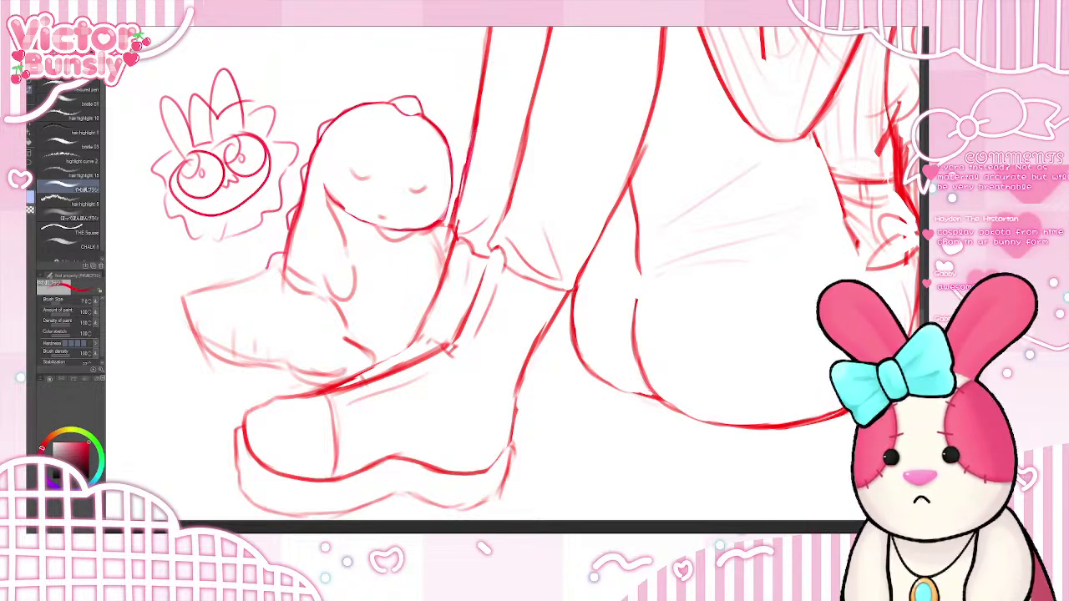
- Undo the frill and the entire bunny head doodle
{"action": "key", "text": "ctrl+z"}
{"action": "key", "text": "ctrl+z"}
{"action": "key", "text": "ctrl+z"}
{"action": "key", "text": "ctrl+z"}
{"action": "key", "text": "ctrl+z"}
{"action": "key", "text": "ctrl+z"}
{"action": "key", "text": "ctrl+z"}
{"action": "key", "text": "ctrl+z"}
{"action": "key", "text": "ctrl+z"}
{"action": "key", "text": "ctrl+z"}
{"action": "key", "text": "ctrl+z"}
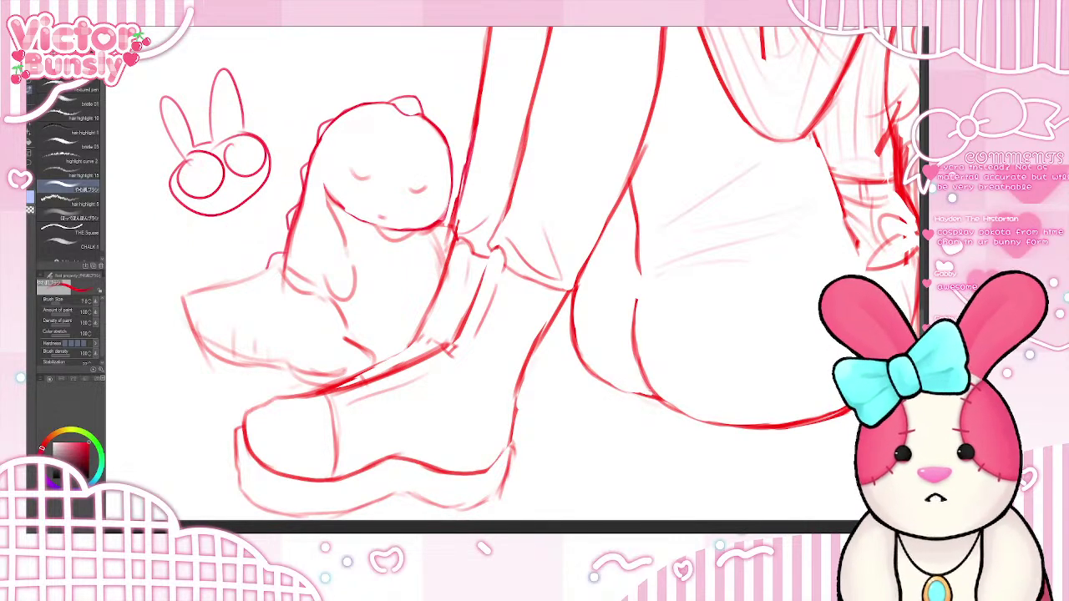
{"action": "key", "text": "ctrl+z"}
{"action": "key", "text": "ctrl+z"}
{"action": "key", "text": "ctrl+z"}
{"action": "key", "text": "ctrl+z"}
{"action": "key", "text": "ctrl+z"}
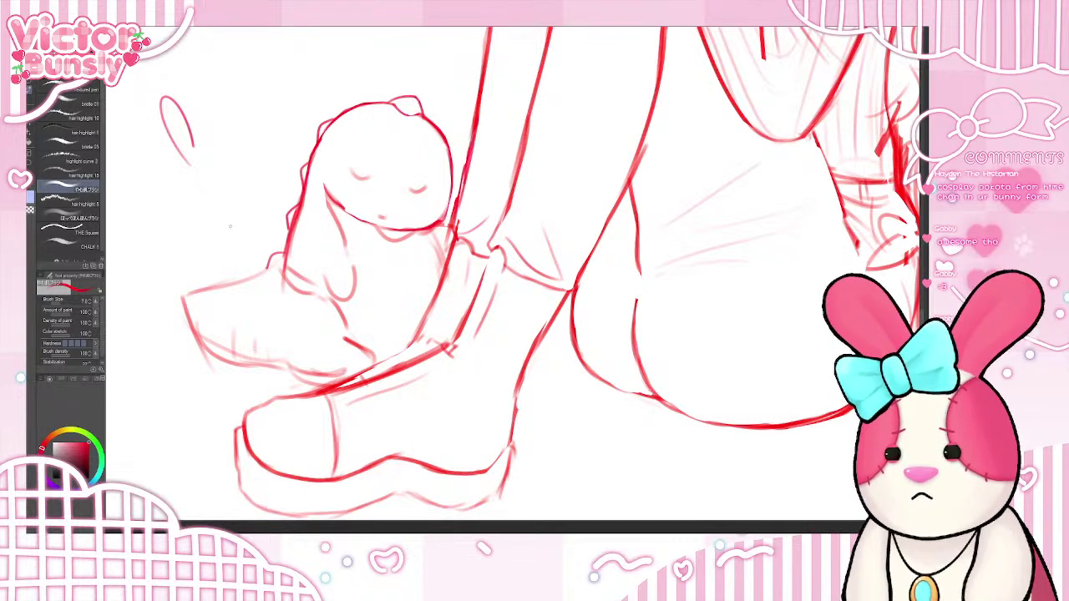
{"action": "key", "text": "ctrl+z"}
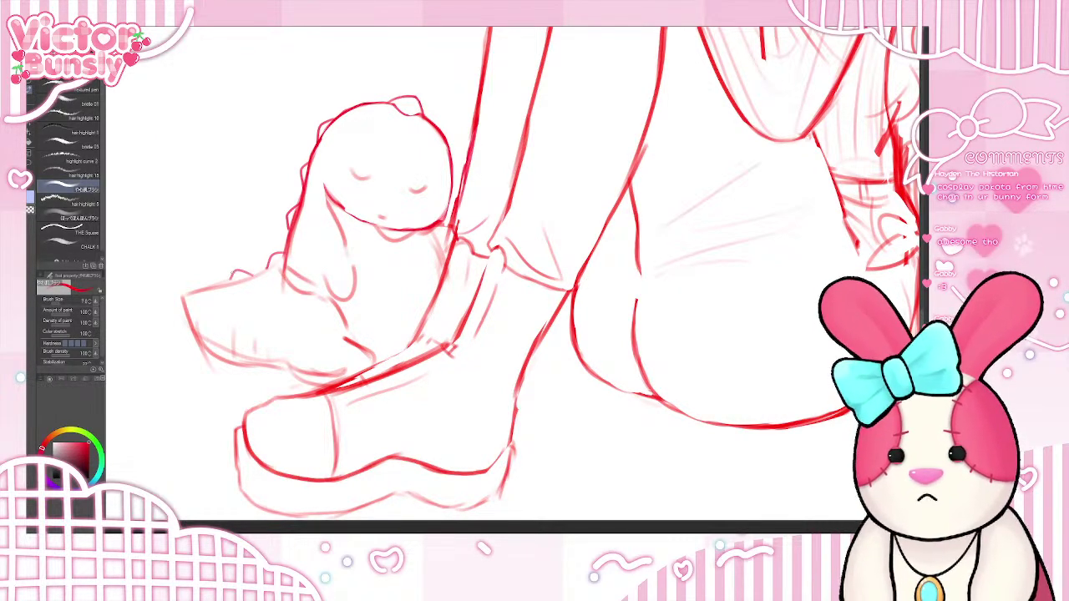
- Draw a row of small rounded spikes along the upper edge of the plush's tail to its tip
{"action": "left_click_drag", "start_coordinate": [250, 273], "coordinate": [188, 289]}
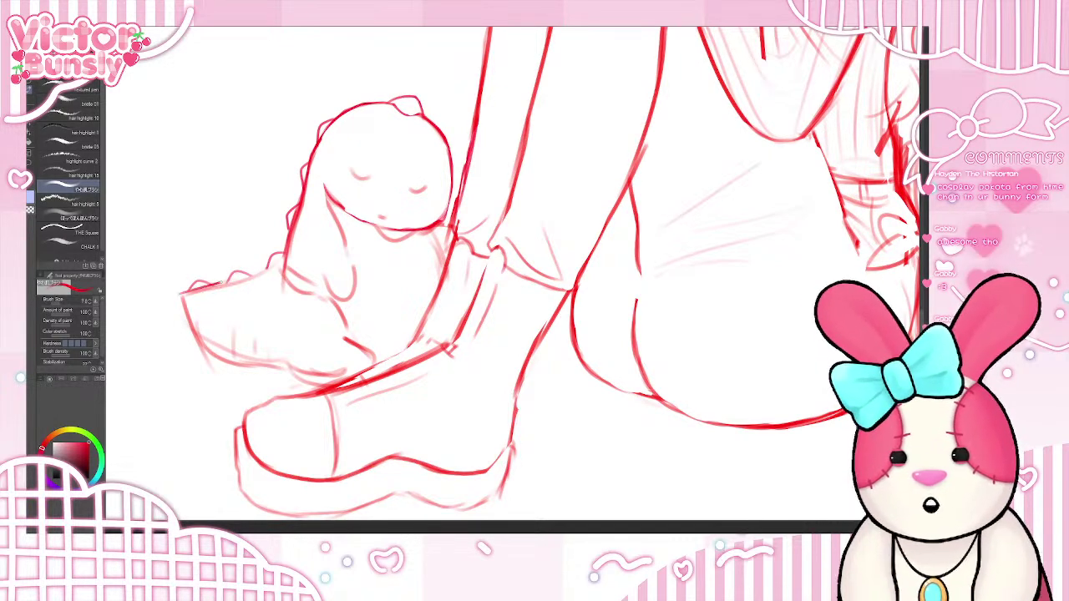
- Redraw the plush's tail with a rounded tip and a firmer underside reaching its foot, and clean up the stray line at the tip
{"action": "left_click_drag", "start_coordinate": [181, 298], "coordinate": [285, 255]}
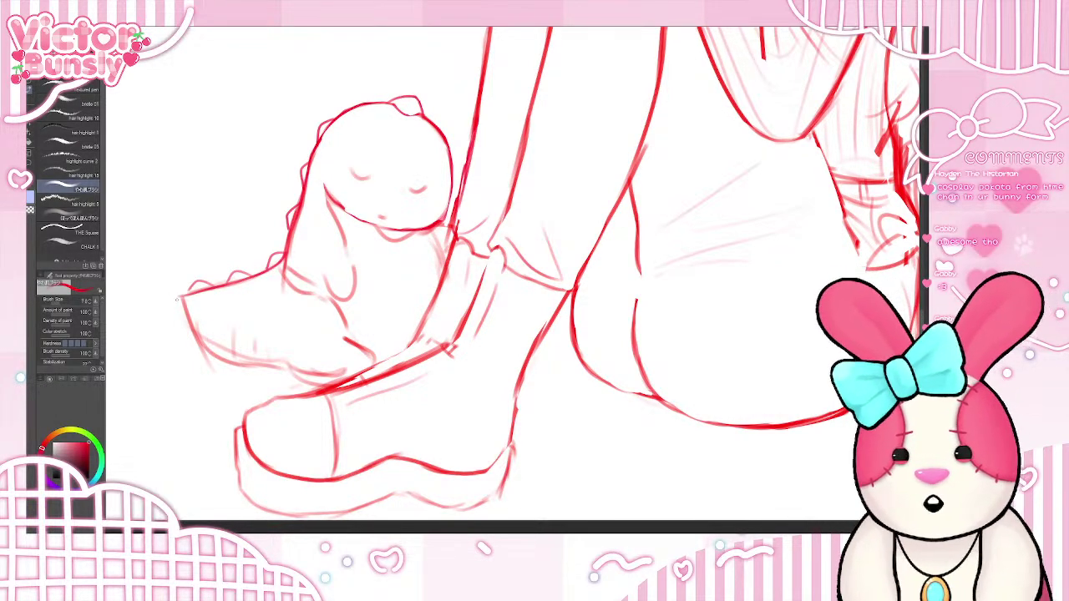
{"action": "mouse_move", "coordinate": [182, 296]}
{"action": "left_mouse_down"}
{"action": "mouse_move", "coordinate": [269, 363]}
{"action": "mouse_move", "coordinate": [256, 359]}
{"action": "mouse_move", "coordinate": [279, 359]}
{"action": "mouse_move", "coordinate": [270, 342]}
{"action": "mouse_move", "coordinate": [295, 352]}
{"action": "mouse_move", "coordinate": [292, 369]}
{"action": "mouse_move", "coordinate": [333, 380]}
{"action": "left_mouse_up"}
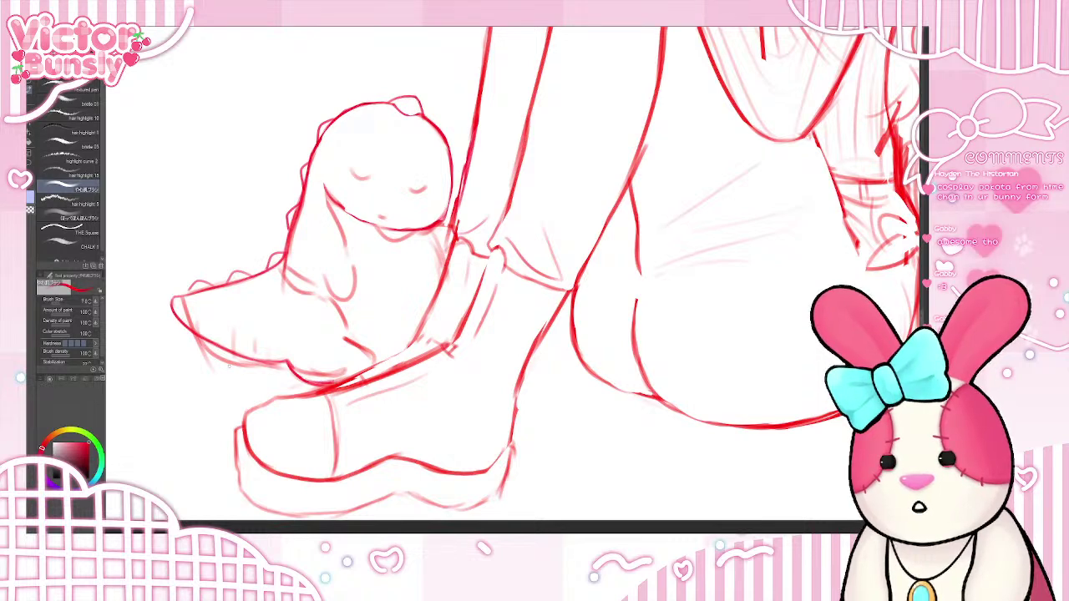
{"action": "mouse_move", "coordinate": [170, 305]}
{"action": "left_mouse_down"}
{"action": "mouse_move", "coordinate": [209, 355]}
{"action": "mouse_move", "coordinate": [292, 360]}
{"action": "left_mouse_up"}
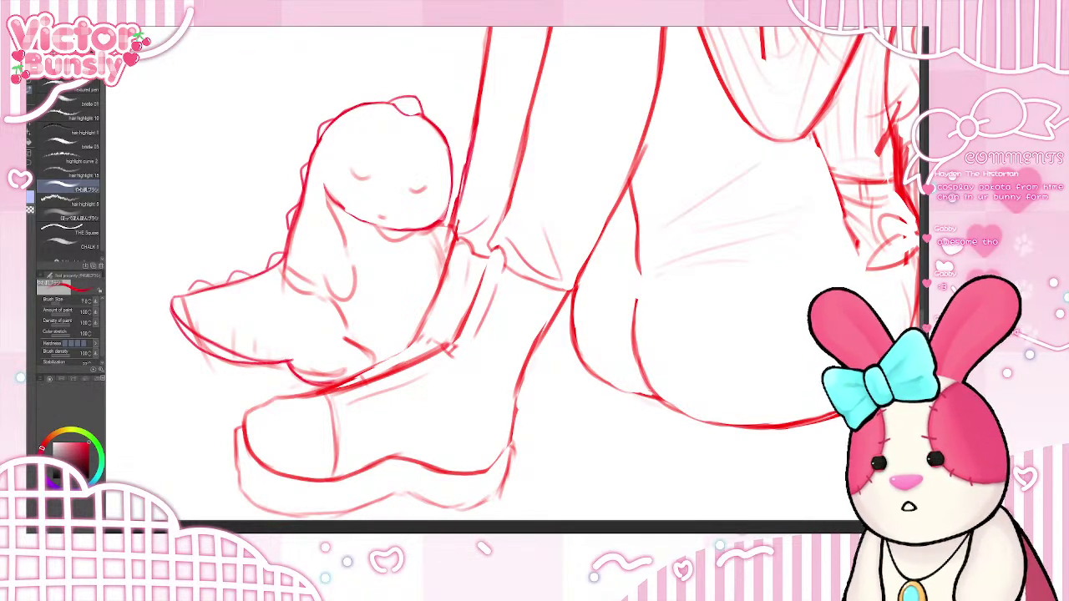
{"action": "key", "text": "e"}
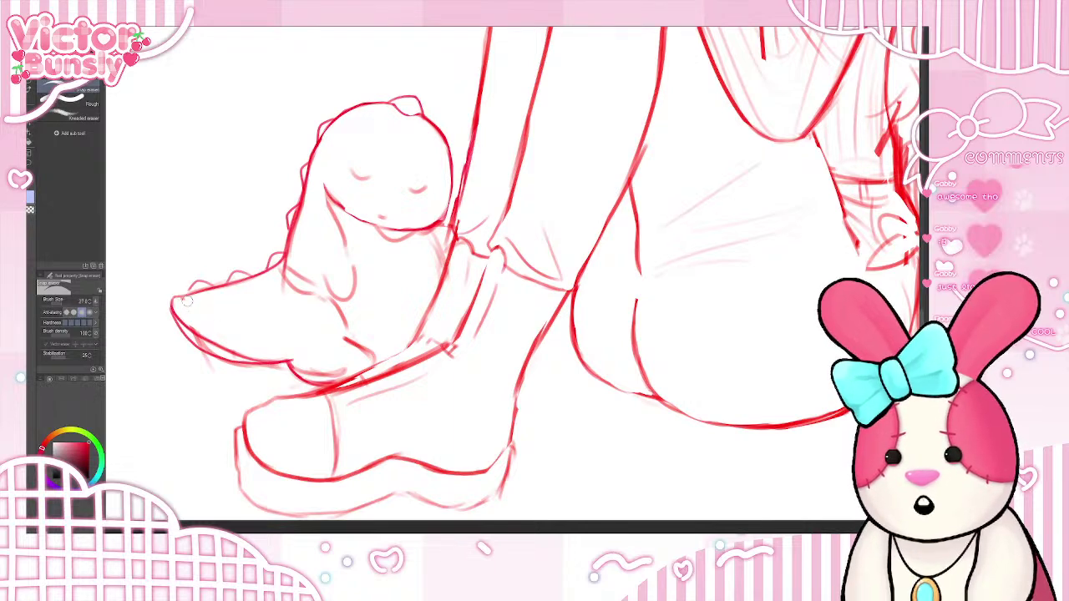
{"action": "left_click", "coordinate": [30, 89]}
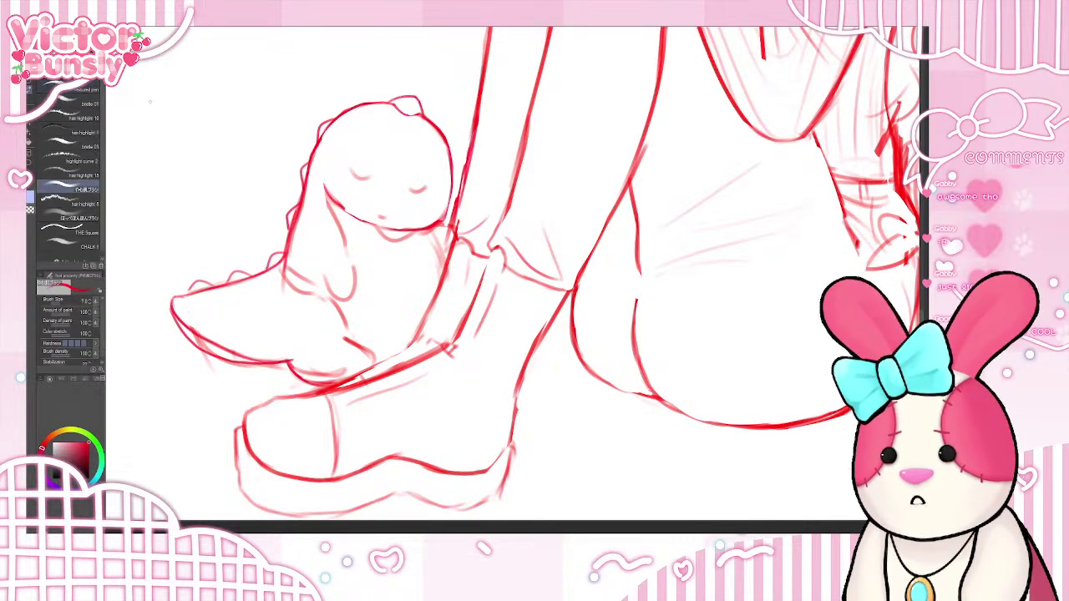
- Doodle a small leg joint with arrows pointing inward from both sides on the empty canvas beside the plush's head
{"action": "mouse_move", "coordinate": [192, 117]}
{"action": "left_mouse_down"}
{"action": "mouse_move", "coordinate": [196, 140]}
{"action": "mouse_move", "coordinate": [208, 119]}
{"action": "mouse_move", "coordinate": [196, 152]}
{"action": "mouse_move", "coordinate": [211, 173]}
{"action": "mouse_move", "coordinate": [214, 154]}
{"action": "mouse_move", "coordinate": [204, 138]}
{"action": "mouse_move", "coordinate": [193, 149]}
{"action": "mouse_move", "coordinate": [193, 139]}
{"action": "left_mouse_up"}
{"action": "key", "text": "ctrl+z"}
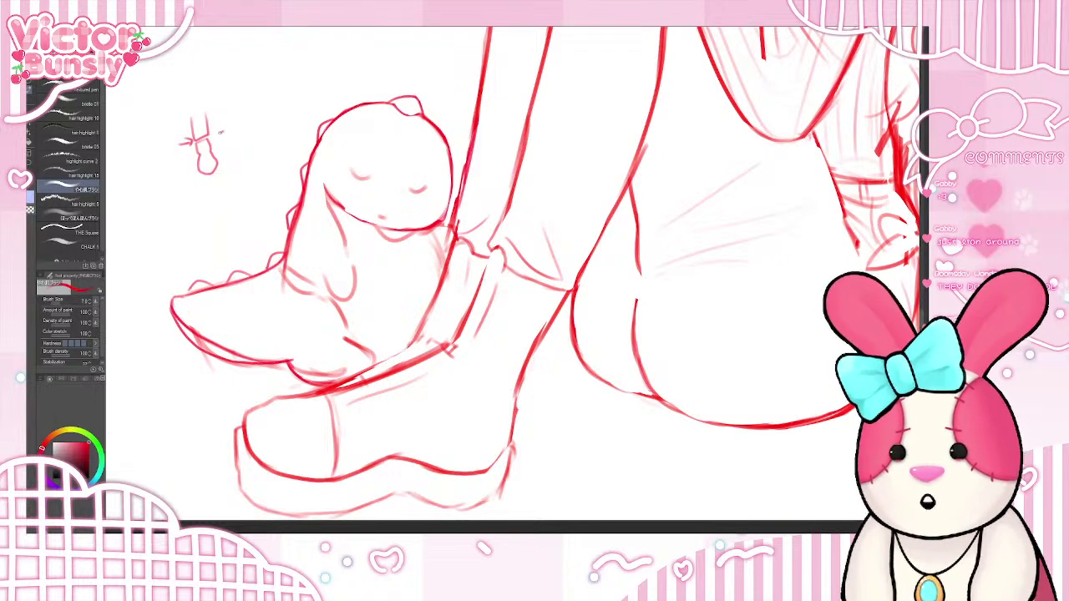
{"action": "left_click_drag", "start_coordinate": [221, 131], "coordinate": [222, 143]}
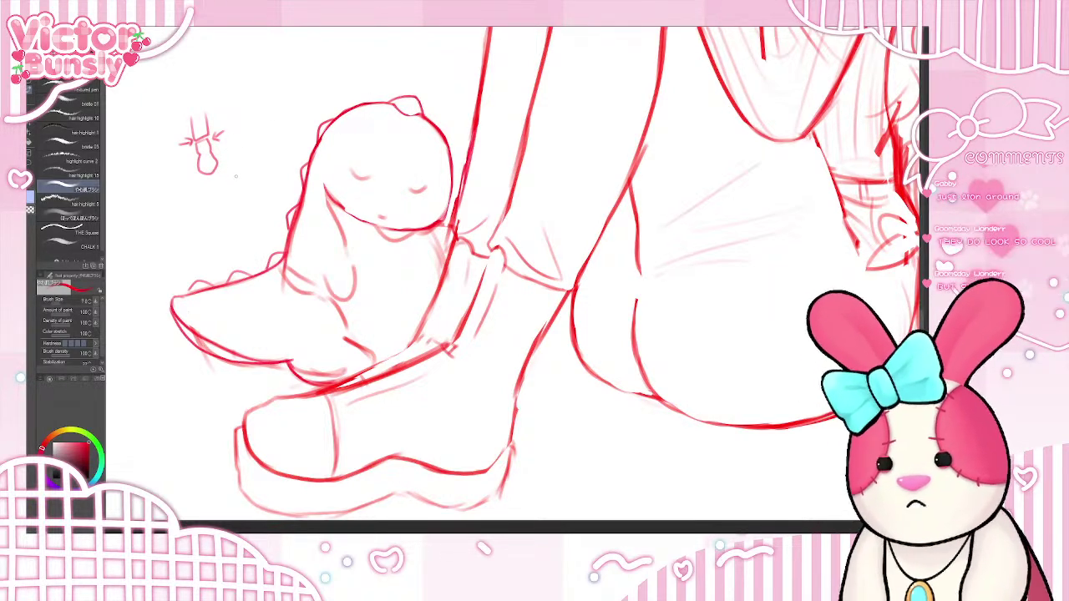
{"action": "left_click_drag", "start_coordinate": [200, 153], "coordinate": [213, 150]}
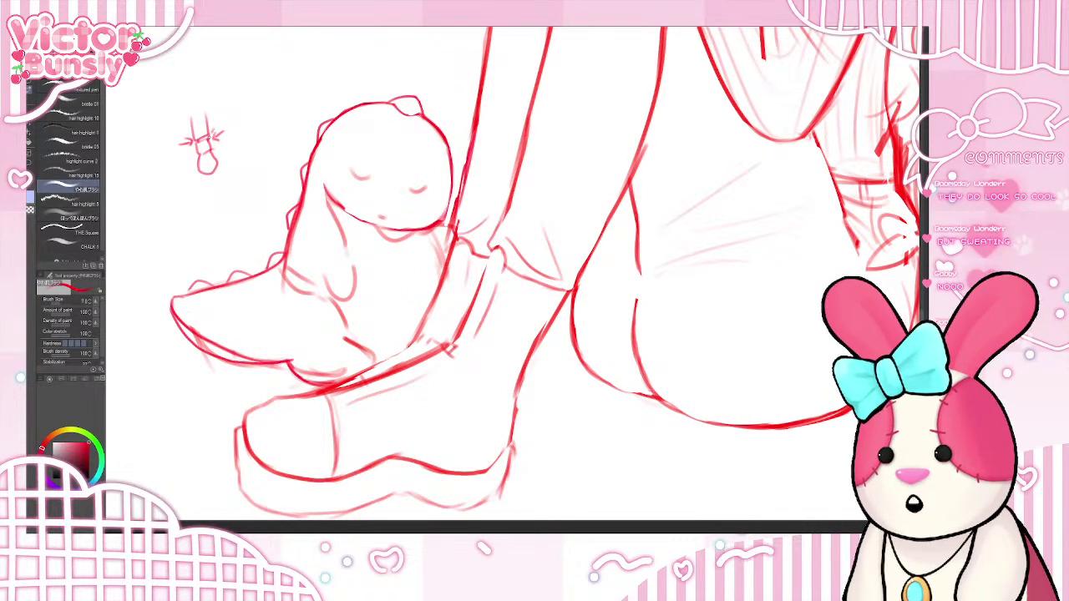
- Undo the entire leg joint doodle
{"action": "key", "text": "ctrl+z"}
{"action": "key", "text": "ctrl+z"}
{"action": "key", "text": "ctrl+z"}
{"action": "key", "text": "ctrl+z"}
{"action": "key", "text": "ctrl+z"}
{"action": "key", "text": "ctrl+z"}
{"action": "key", "text": "ctrl+z"}
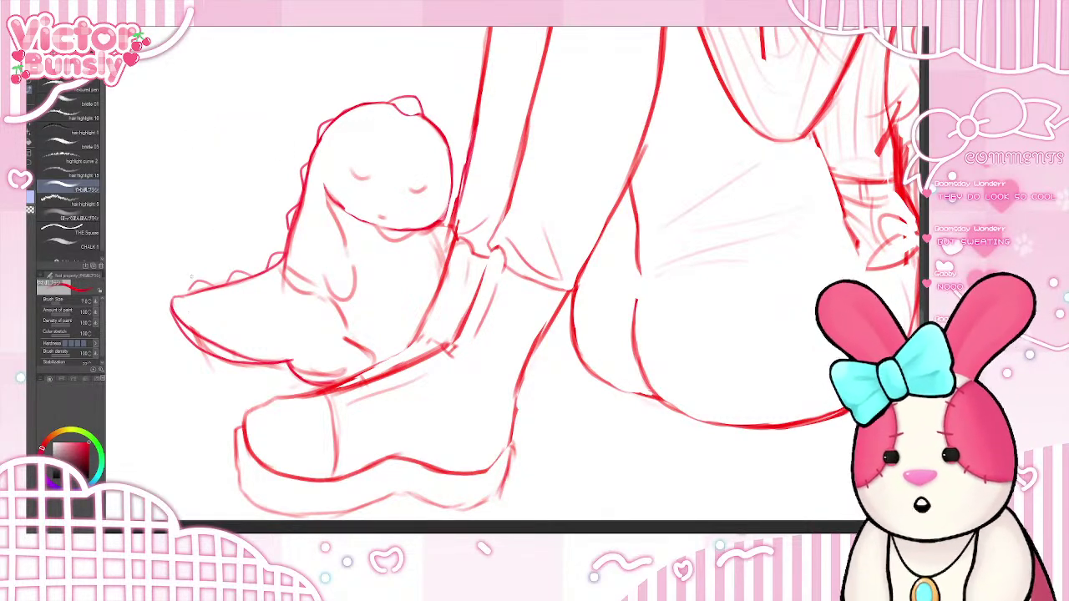
- Erase the rough lines beneath the plush's tail and foot, and add a small rounded spike on top of its head
{"action": "key", "text": "e"}
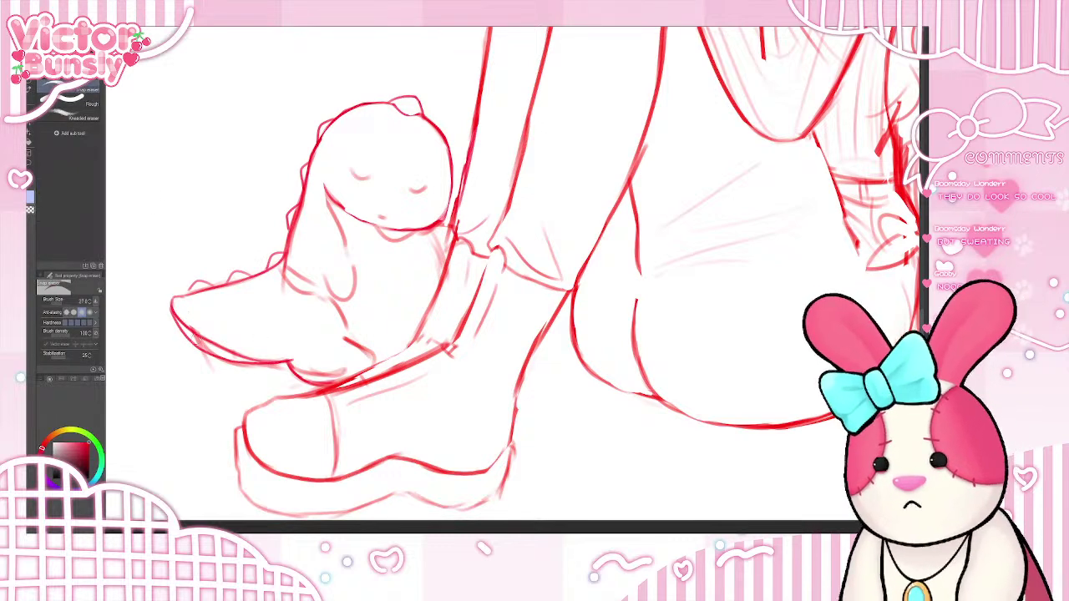
{"action": "mouse_move", "coordinate": [197, 342]}
{"action": "left_mouse_down"}
{"action": "mouse_move", "coordinate": [225, 351]}
{"action": "mouse_move", "coordinate": [201, 354]}
{"action": "mouse_move", "coordinate": [215, 370]}
{"action": "mouse_move", "coordinate": [197, 354]}
{"action": "mouse_move", "coordinate": [227, 365]}
{"action": "mouse_move", "coordinate": [190, 349]}
{"action": "mouse_move", "coordinate": [250, 367]}
{"action": "left_mouse_up"}
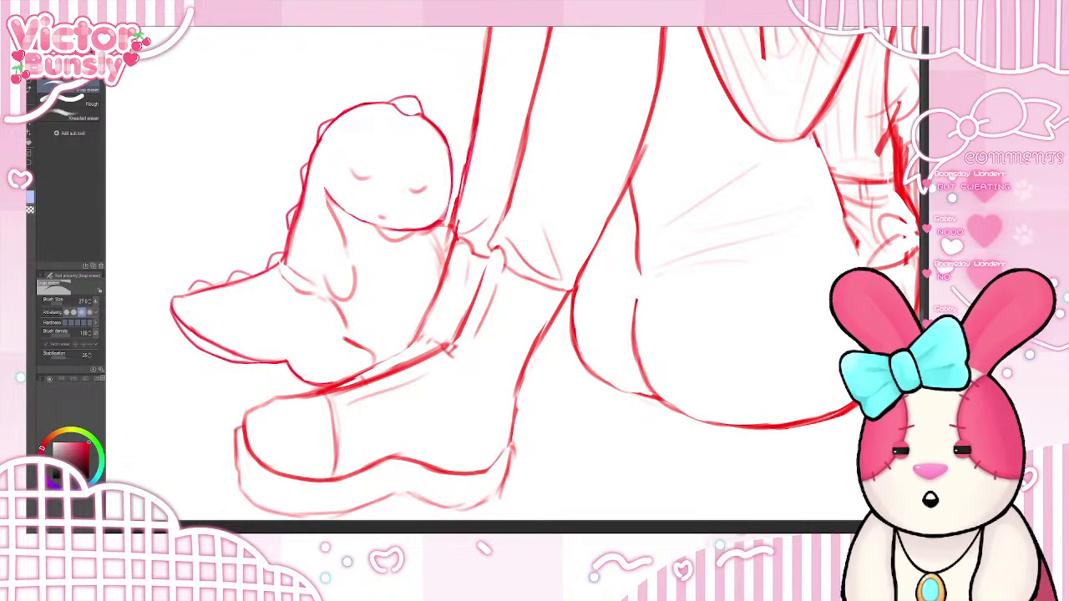
{"action": "key", "text": "b"}
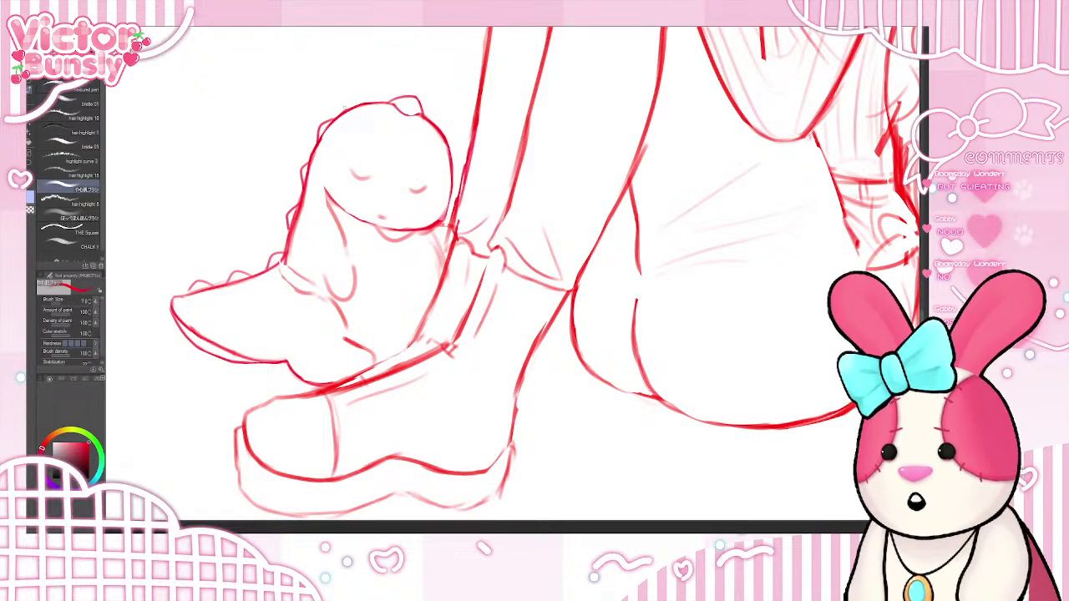
{"action": "left_click_drag", "start_coordinate": [349, 107], "coordinate": [372, 102]}
{"action": "key", "text": "ctrl+z"}
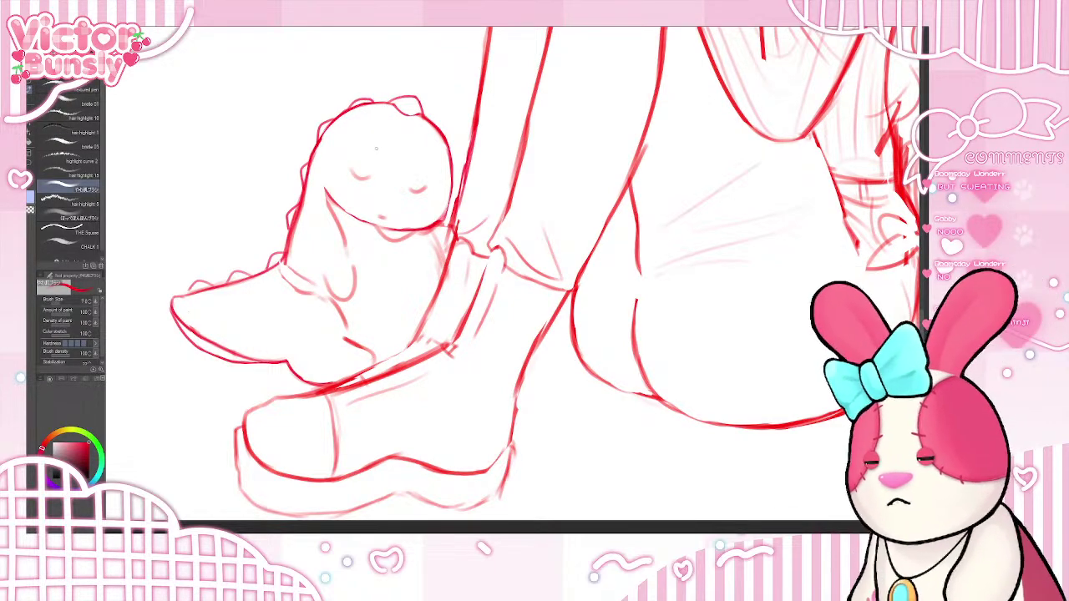
- Darken the plush's closed eyes, add an oval blush mark on each cheek, and redraw the mouth as a tiny curve
{"action": "mouse_move", "coordinate": [351, 172]}
{"action": "left_mouse_down"}
{"action": "mouse_move", "coordinate": [367, 176]}
{"action": "mouse_move", "coordinate": [332, 177]}
{"action": "mouse_move", "coordinate": [348, 177]}
{"action": "left_mouse_up"}
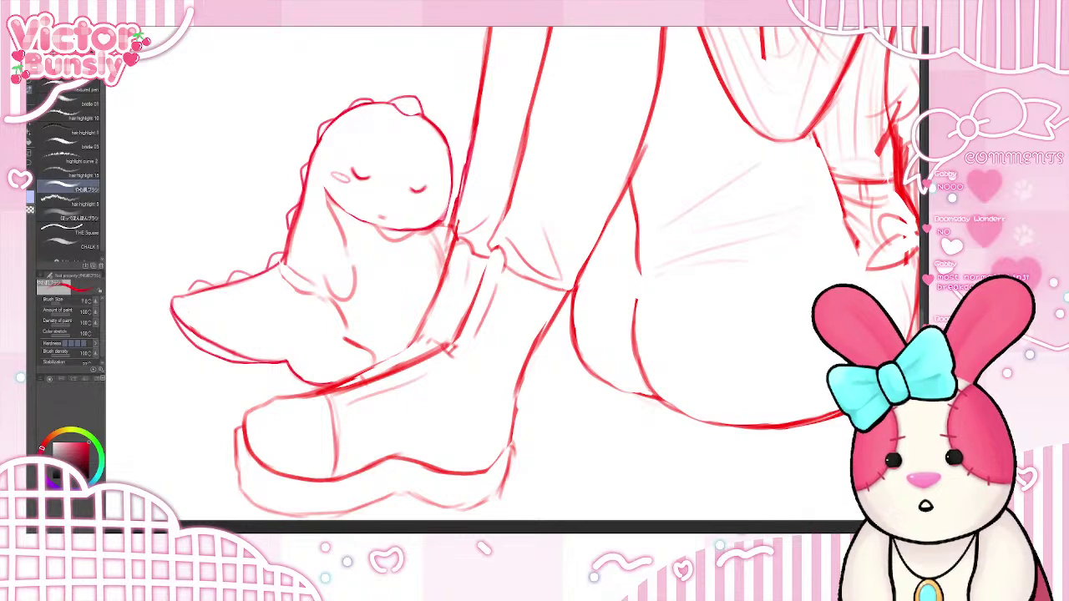
{"action": "left_click_drag", "start_coordinate": [424, 196], "coordinate": [434, 197]}
{"action": "key", "text": "ctrl+z"}
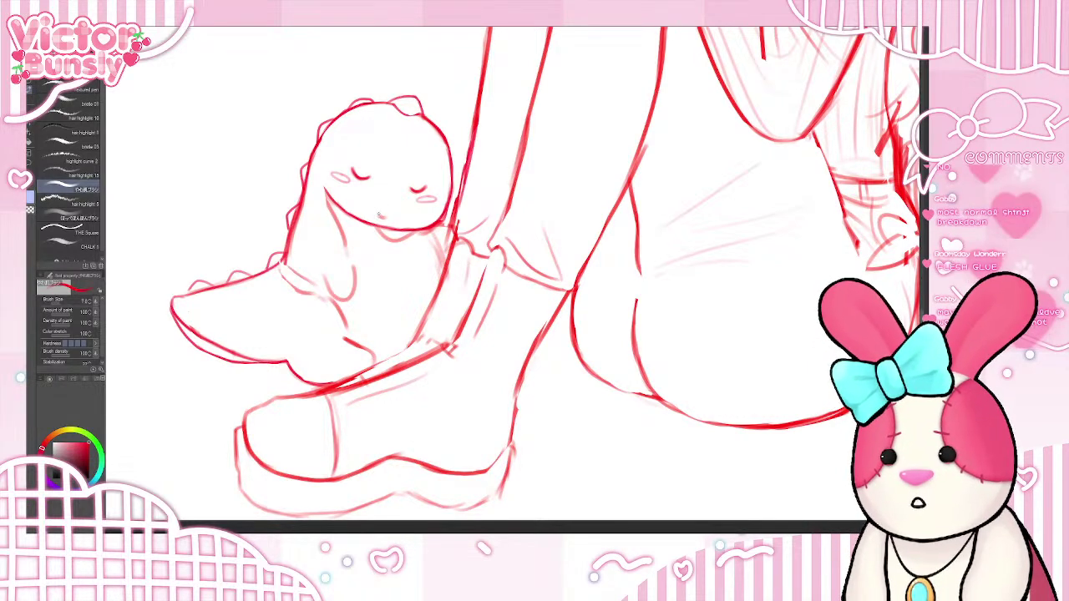
{"action": "key", "text": "e"}
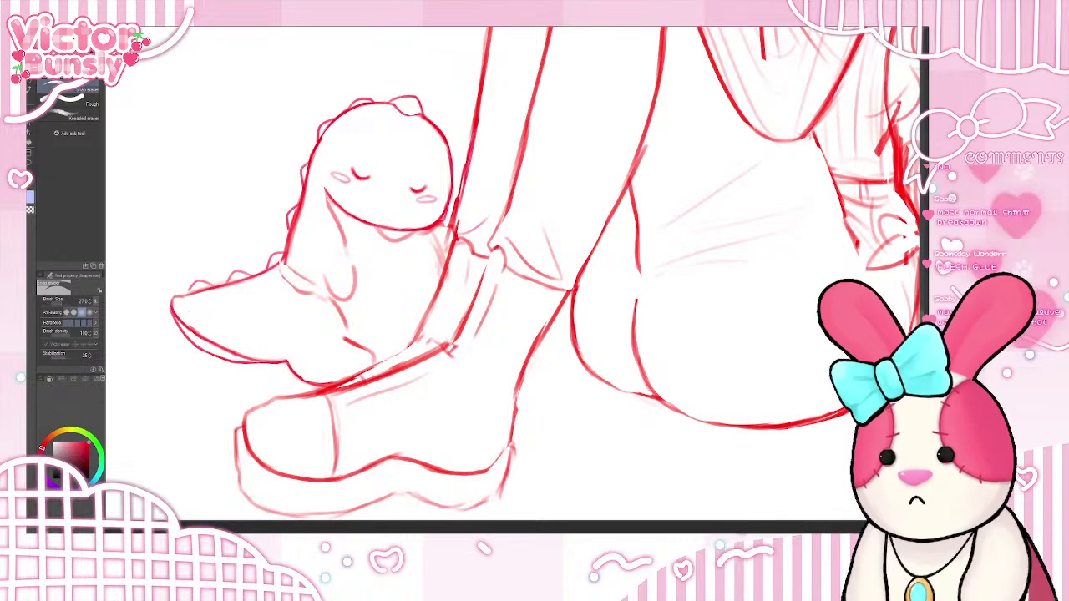
{"action": "key", "text": "b"}
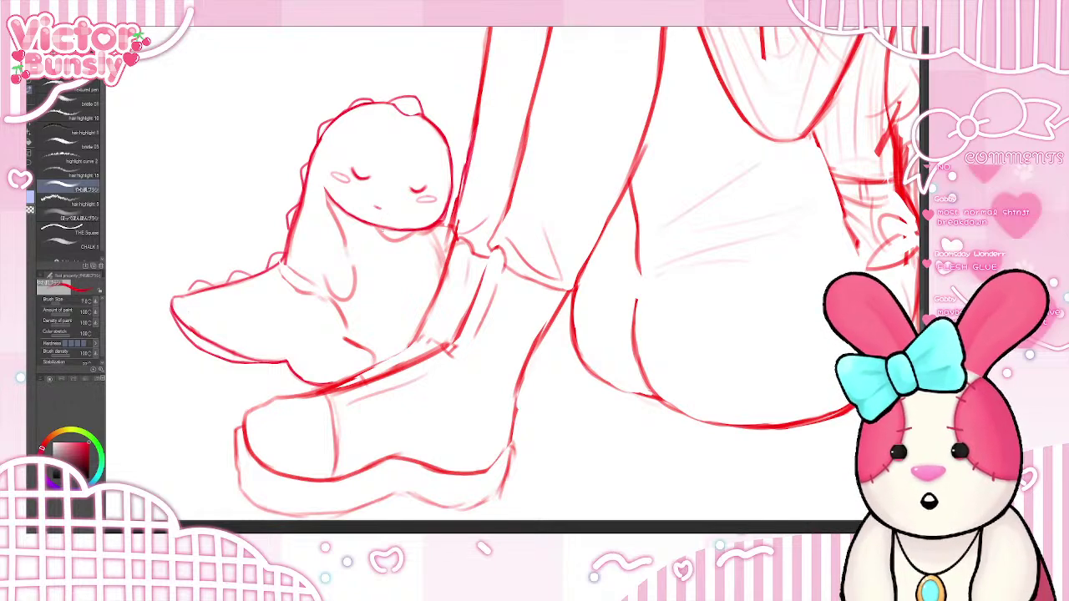
- Redraw the plush's chin fold and both arms with firmer lines, and erase the stray sketch lines around its far hand
{"action": "left_click_drag", "start_coordinate": [377, 229], "coordinate": [399, 236]}
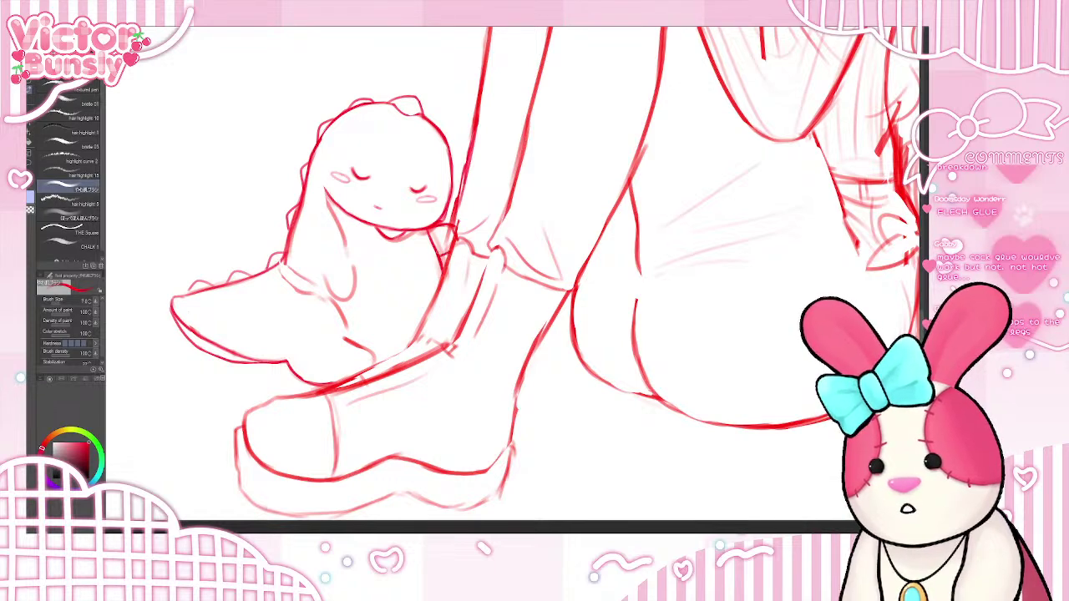
{"action": "mouse_move", "coordinate": [315, 261]}
{"action": "left_mouse_down"}
{"action": "mouse_move", "coordinate": [325, 289]}
{"action": "mouse_move", "coordinate": [354, 288]}
{"action": "mouse_move", "coordinate": [332, 217]}
{"action": "left_mouse_up"}
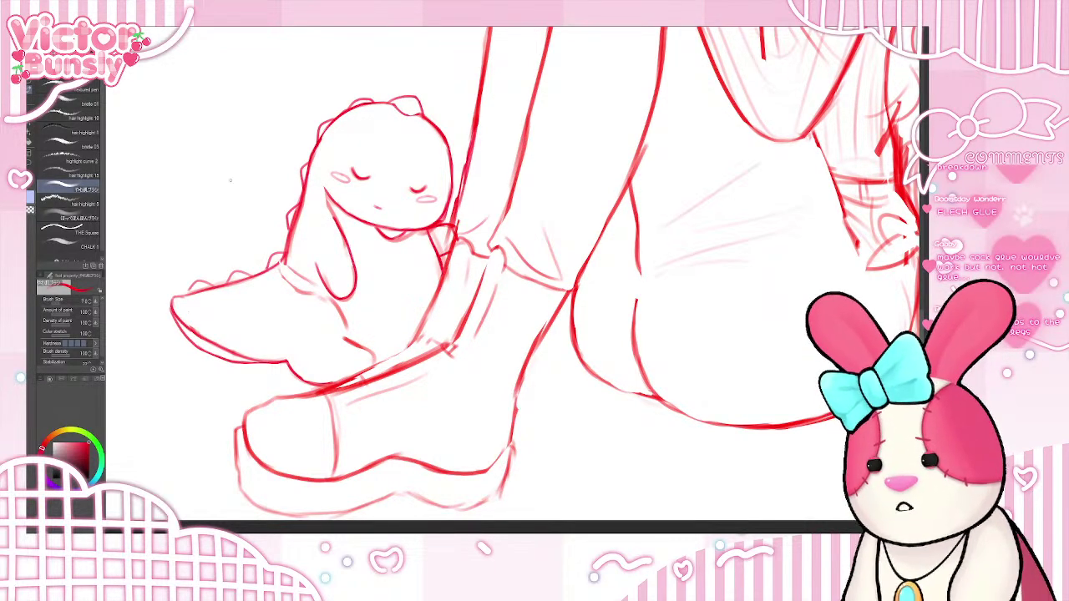
{"action": "key", "text": "e"}
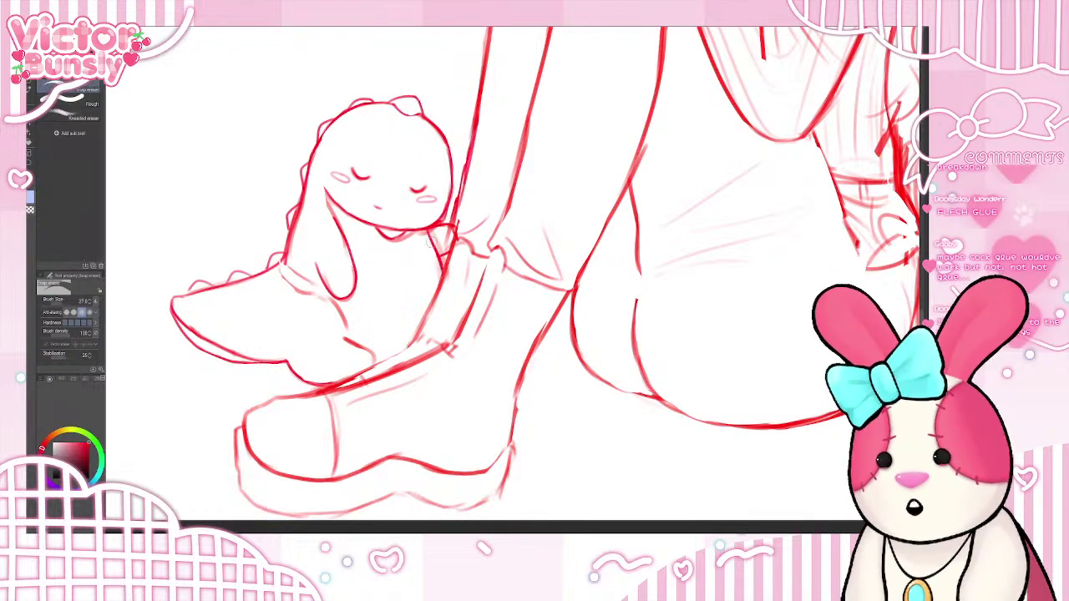
{"action": "mouse_move", "coordinate": [434, 236]}
{"action": "left_mouse_down"}
{"action": "mouse_move", "coordinate": [446, 242]}
{"action": "mouse_move", "coordinate": [459, 219]}
{"action": "mouse_move", "coordinate": [457, 230]}
{"action": "mouse_move", "coordinate": [471, 155]}
{"action": "mouse_move", "coordinate": [451, 208]}
{"action": "mouse_move", "coordinate": [454, 196]}
{"action": "left_mouse_up"}
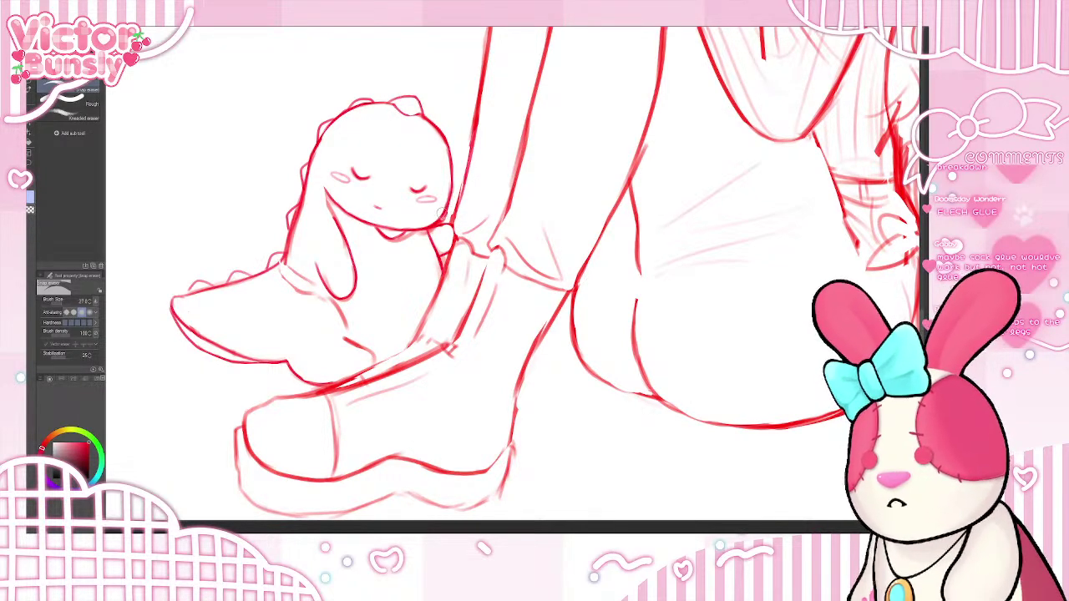
- Firm up the leg line beside the plush and its lower body outline, and try a horizontal line across its belly
{"action": "key", "text": "b"}
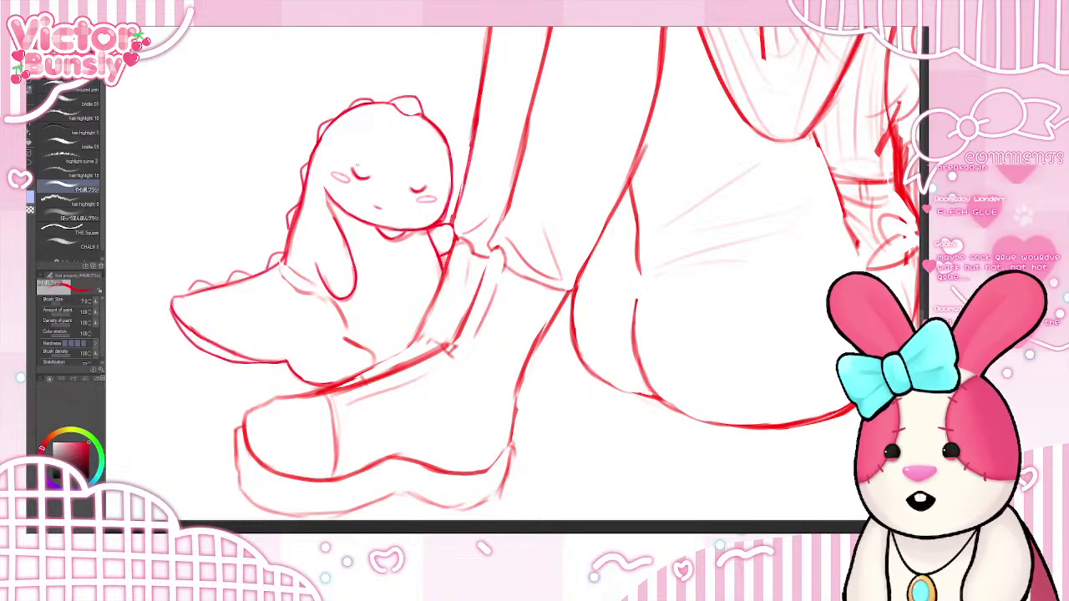
{"action": "left_click_drag", "start_coordinate": [456, 218], "coordinate": [470, 161]}
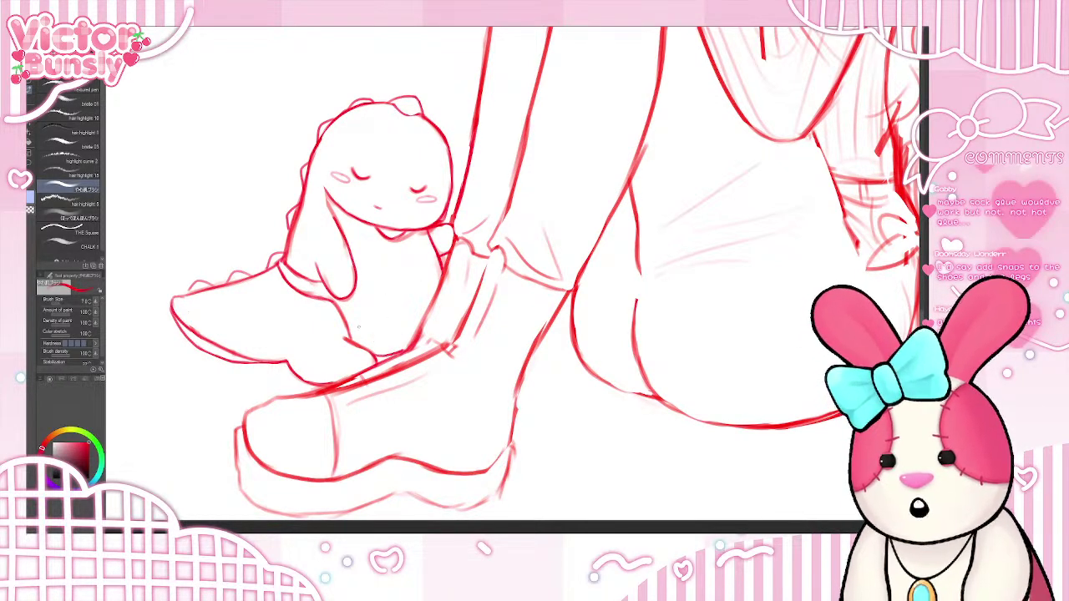
{"action": "left_click_drag", "start_coordinate": [361, 276], "coordinate": [444, 273]}
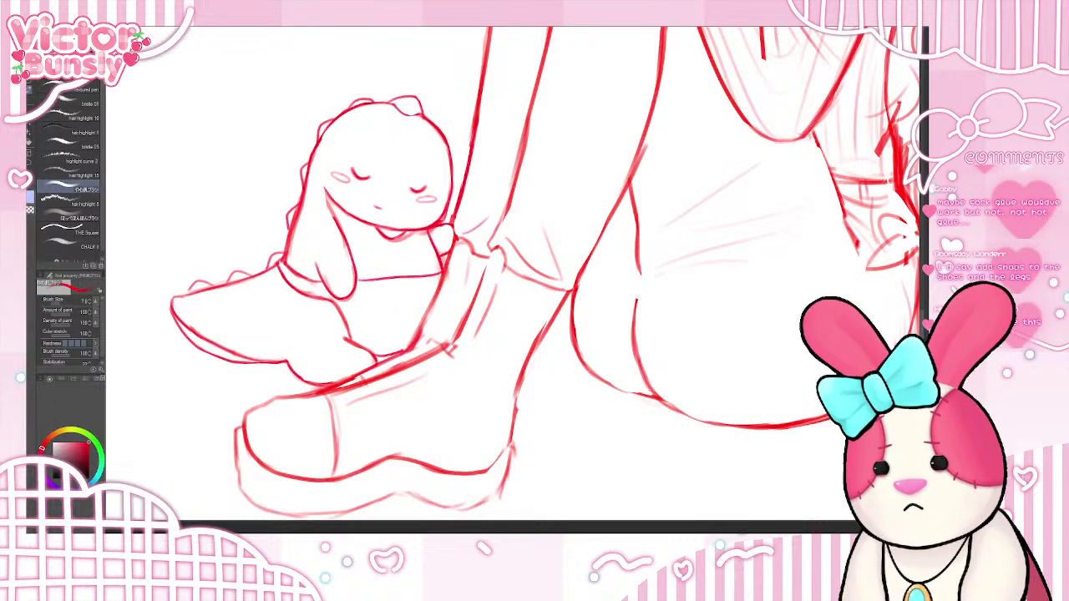
{"action": "key", "text": "ctrl+z"}
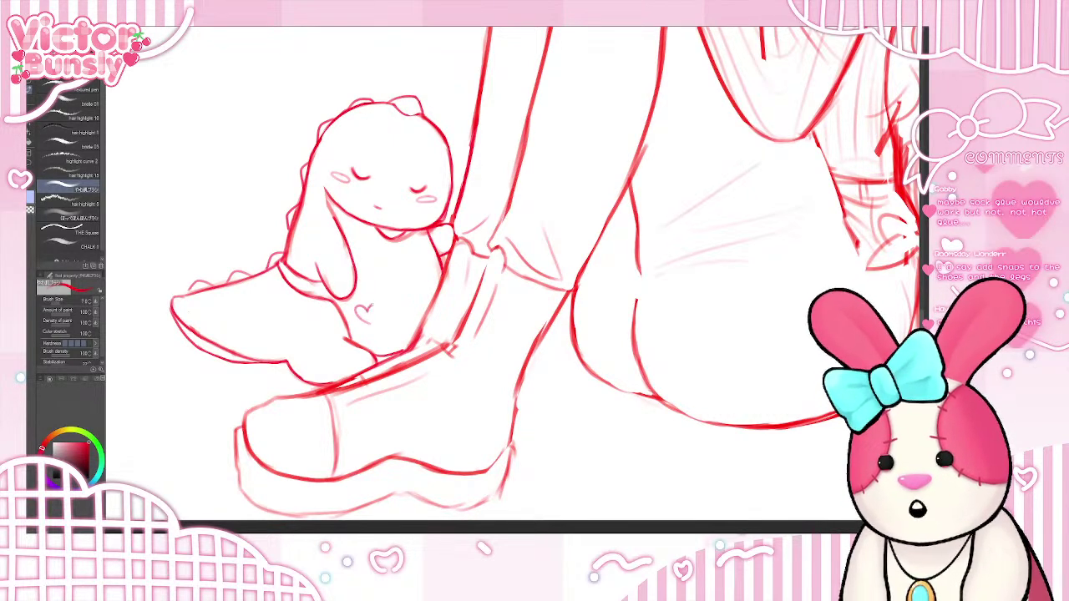
- Draw a small heart on the plush's belly, extend the near arm's upper line to the back, and thicken the far arm's line
{"action": "mouse_move", "coordinate": [356, 323]}
{"action": "left_mouse_down"}
{"action": "mouse_move", "coordinate": [365, 314]}
{"action": "mouse_move", "coordinate": [374, 325]}
{"action": "mouse_move", "coordinate": [372, 309]}
{"action": "mouse_move", "coordinate": [373, 327]}
{"action": "left_mouse_up"}
{"action": "key", "text": "ctrl+z"}
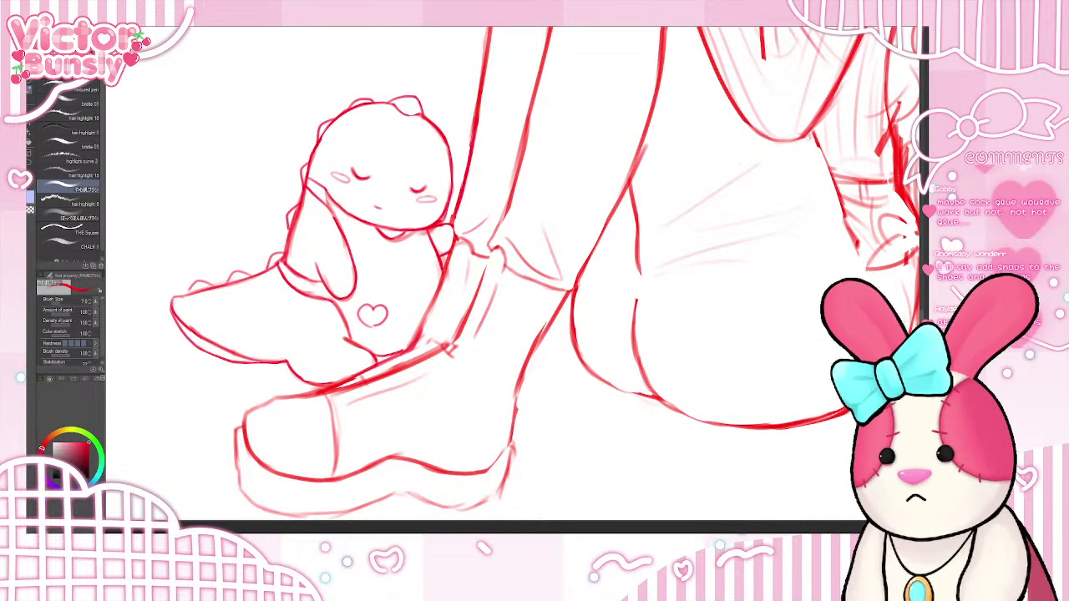
{"action": "key", "text": "e"}
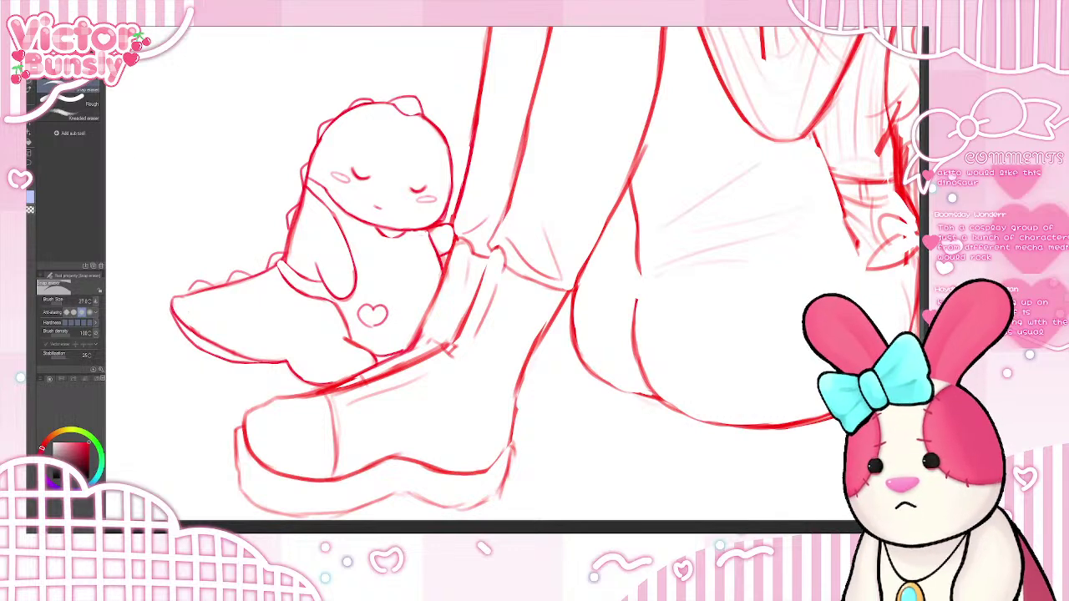
{"action": "key", "text": "b"}
{"action": "left_click_drag", "start_coordinate": [426, 230], "coordinate": [432, 250]}
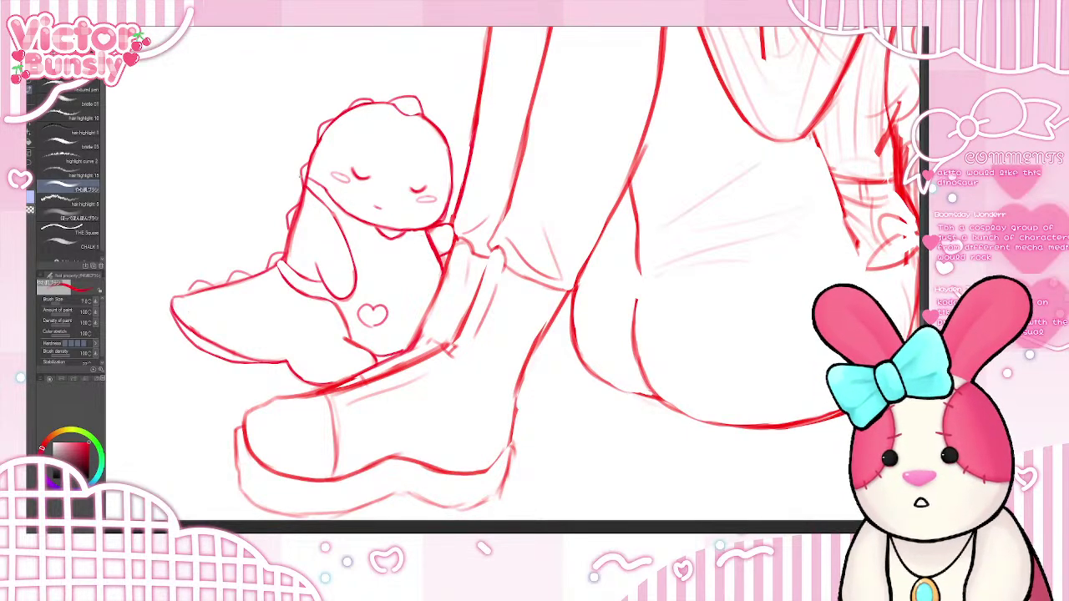
- Redraw the spikes along the plush's back and tail base with angular shapes, and erase the overlapping lines
{"action": "left_click_drag", "start_coordinate": [299, 185], "coordinate": [280, 200]}
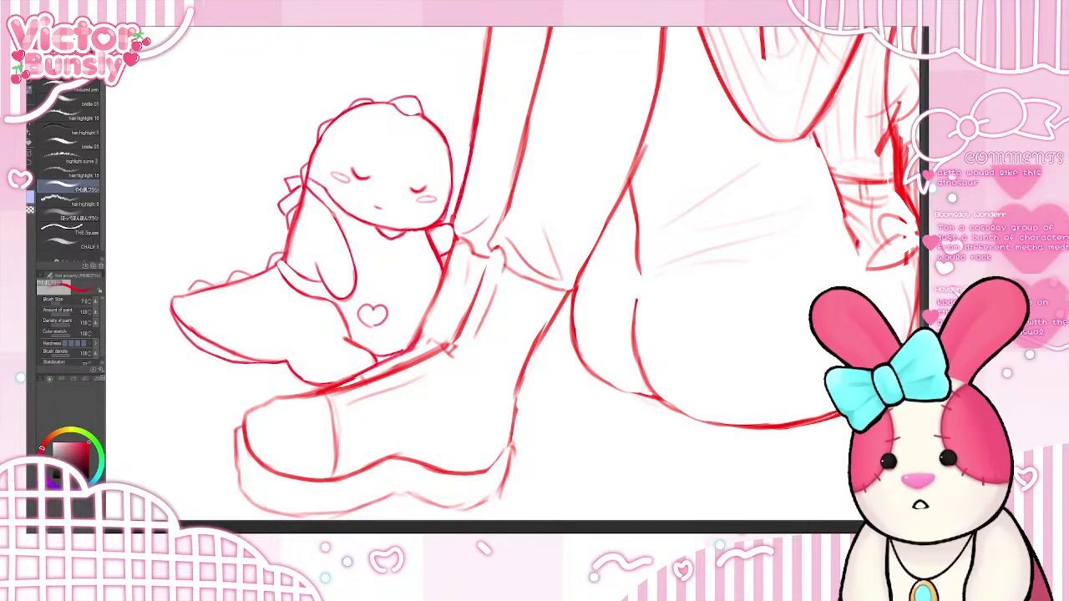
{"action": "left_click_drag", "start_coordinate": [279, 239], "coordinate": [252, 268]}
{"action": "key", "text": "ctrl+z"}
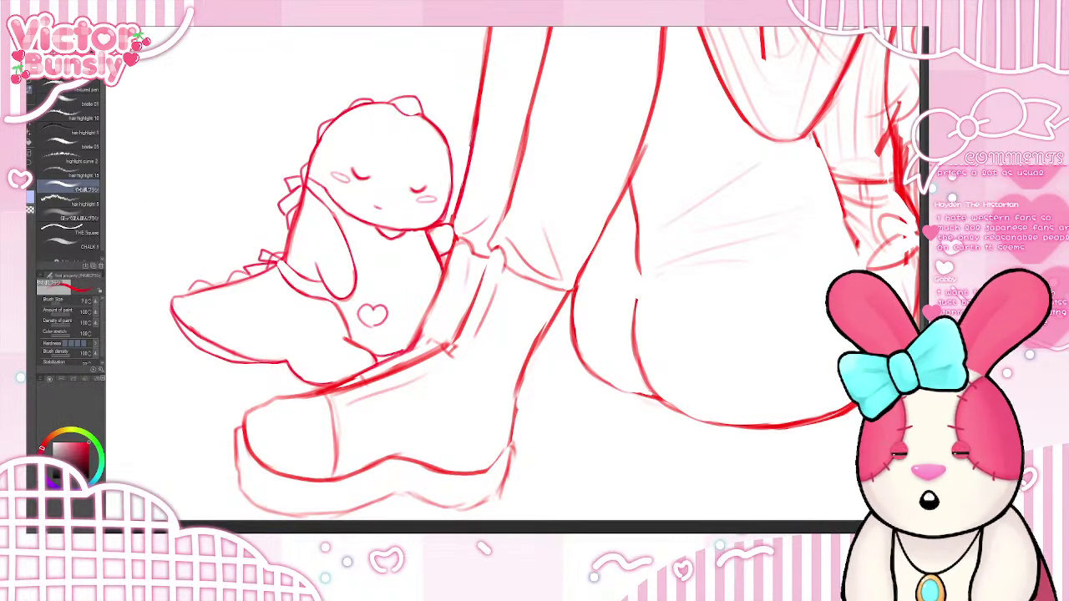
{"action": "key", "text": "e"}
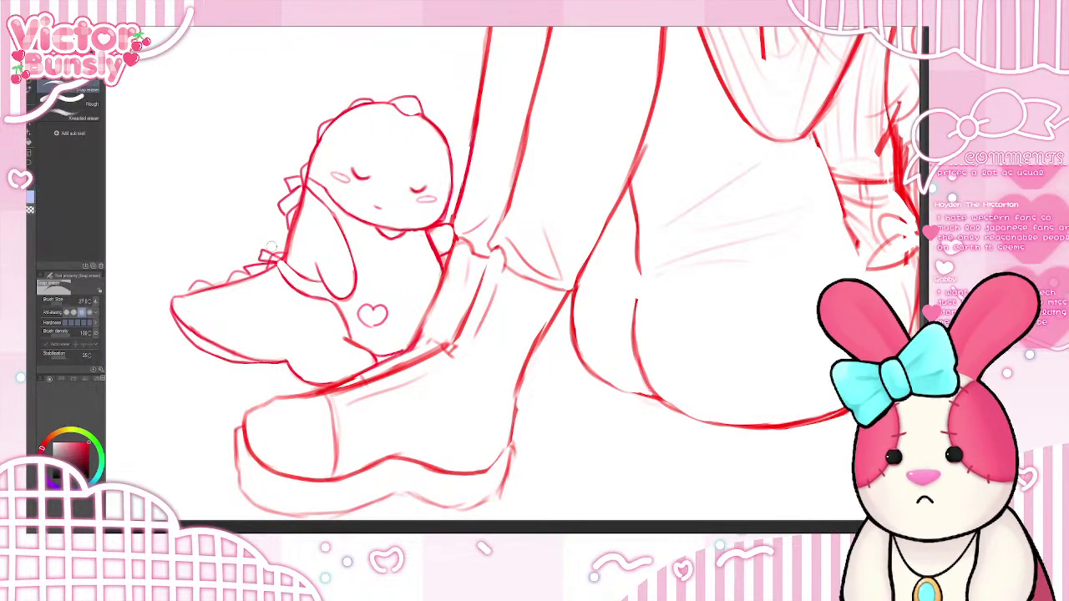
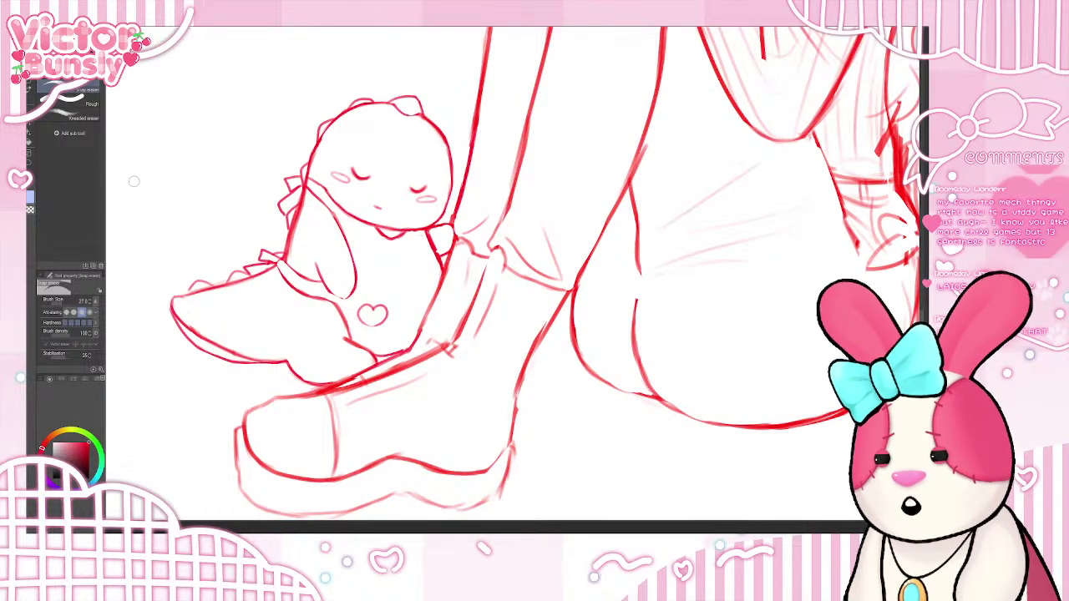
- Doodle a creature with big round eyes and a tooth-like body, plus a few angular lines, in the blank space beside the dinosaur plush
{"action": "left_click", "coordinate": [29, 89]}
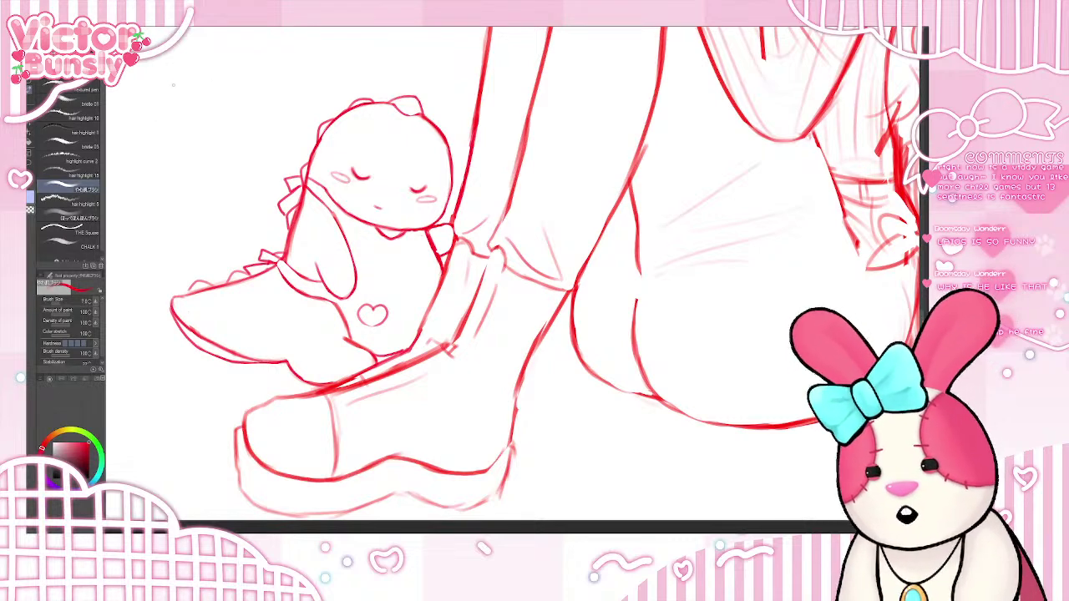
{"action": "mouse_move", "coordinate": [173, 83]}
{"action": "left_mouse_down"}
{"action": "mouse_move", "coordinate": [179, 75]}
{"action": "mouse_move", "coordinate": [182, 111]}
{"action": "mouse_move", "coordinate": [179, 96]}
{"action": "mouse_move", "coordinate": [219, 66]}
{"action": "mouse_move", "coordinate": [208, 72]}
{"action": "left_mouse_up"}
{"action": "mouse_move", "coordinate": [222, 90]}
{"action": "left_mouse_down"}
{"action": "mouse_move", "coordinate": [222, 101]}
{"action": "mouse_move", "coordinate": [220, 90]}
{"action": "left_mouse_up"}
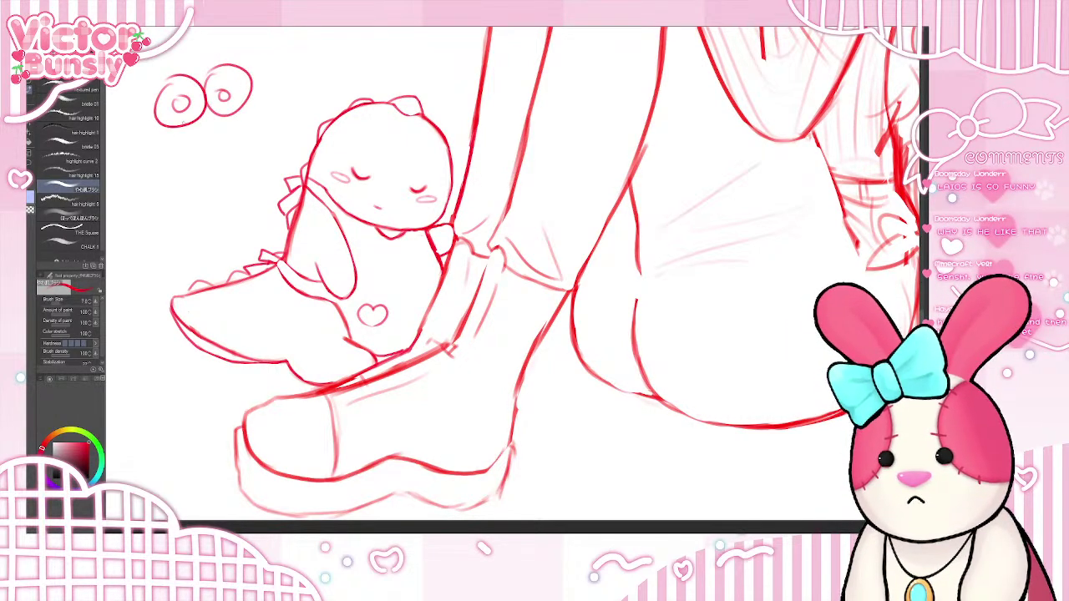
{"action": "mouse_move", "coordinate": [183, 123]}
{"action": "left_mouse_down"}
{"action": "mouse_move", "coordinate": [215, 136]}
{"action": "mouse_move", "coordinate": [244, 115]}
{"action": "mouse_move", "coordinate": [198, 109]}
{"action": "mouse_move", "coordinate": [215, 126]}
{"action": "mouse_move", "coordinate": [203, 231]}
{"action": "mouse_move", "coordinate": [232, 218]}
{"action": "mouse_move", "coordinate": [274, 150]}
{"action": "mouse_move", "coordinate": [249, 120]}
{"action": "left_mouse_up"}
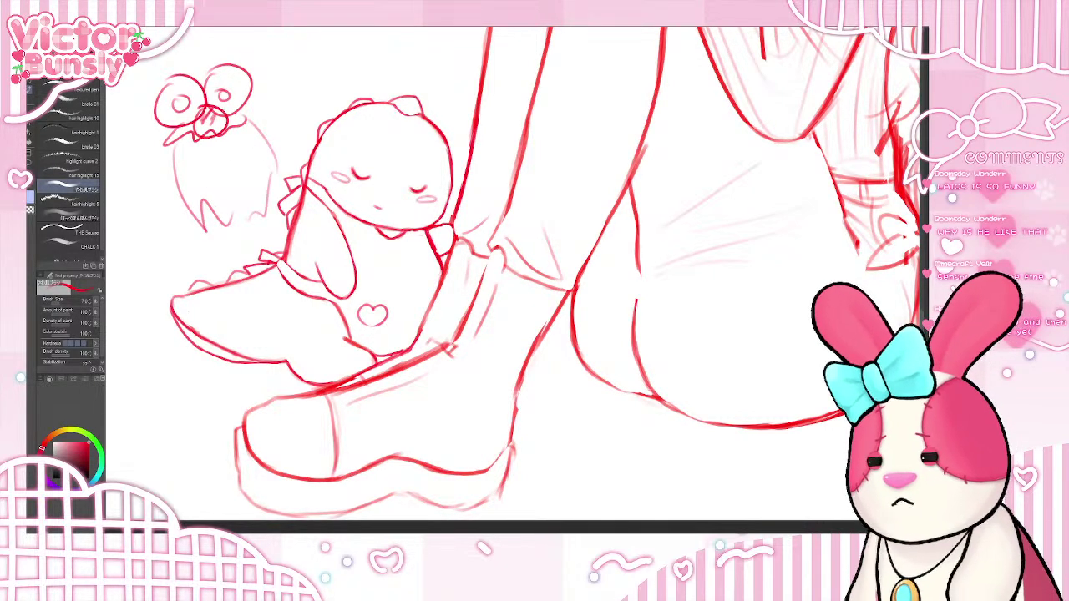
{"action": "mouse_move", "coordinate": [309, 37]}
{"action": "left_mouse_down"}
{"action": "mouse_move", "coordinate": [365, 58]}
{"action": "mouse_move", "coordinate": [333, 85]}
{"action": "mouse_move", "coordinate": [364, 64]}
{"action": "left_mouse_up"}
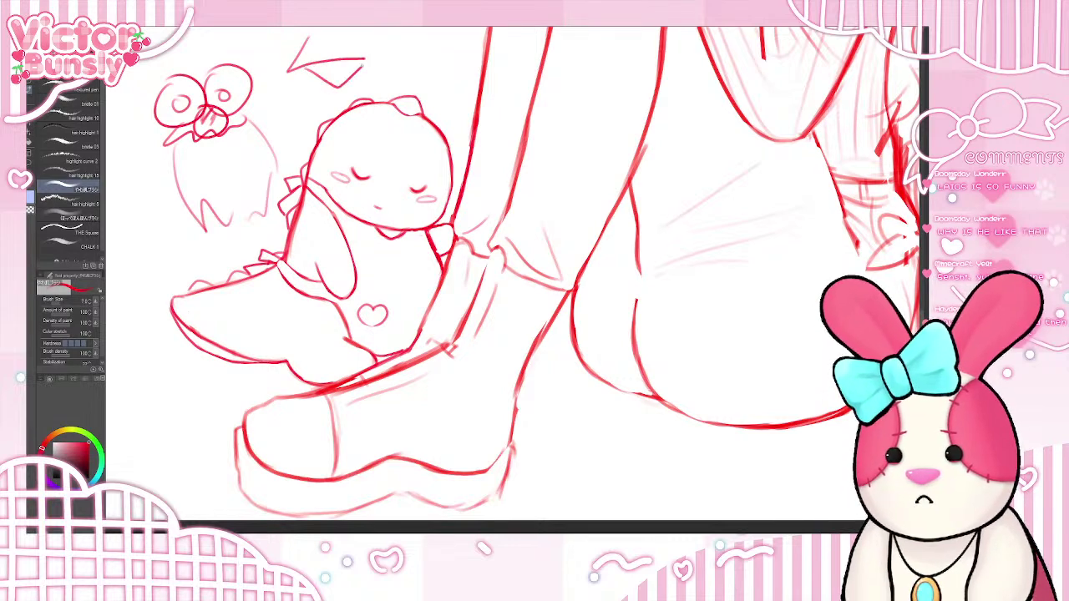
{"action": "mouse_move", "coordinate": [285, 72]}
{"action": "left_mouse_down"}
{"action": "mouse_move", "coordinate": [314, 93]}
{"action": "mouse_move", "coordinate": [310, 144]}
{"action": "left_mouse_up"}
{"action": "mouse_move", "coordinate": [325, 101]}
{"action": "left_mouse_down"}
{"action": "mouse_move", "coordinate": [317, 132]}
{"action": "mouse_move", "coordinate": [339, 112]}
{"action": "left_mouse_up"}
- Undo all strokes of the round-eyed creature doodle and the angular lines beside it
{"action": "key", "text": "ctrl+z"}
{"action": "key", "text": "ctrl+z"}
{"action": "key", "text": "ctrl+z"}
{"action": "key", "text": "ctrl+z"}
{"action": "key", "text": "ctrl+z"}
{"action": "key", "text": "ctrl+z"}
{"action": "key", "text": "ctrl+z"}
{"action": "key", "text": "ctrl+z"}
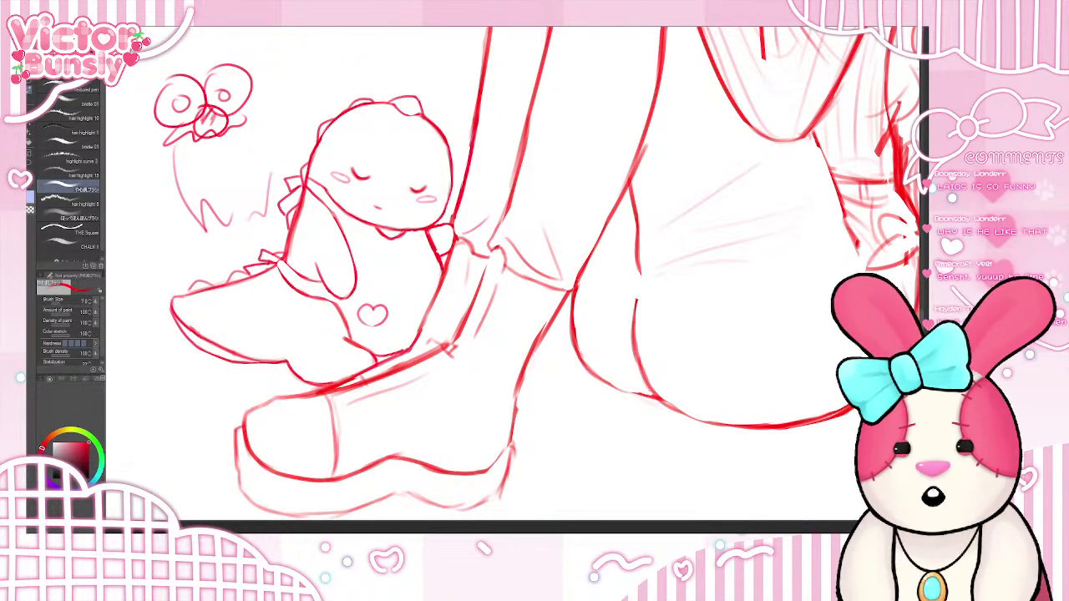
{"action": "key", "text": "ctrl+z"}
{"action": "key", "text": "ctrl+z"}
{"action": "key", "text": "ctrl+z"}
{"action": "key", "text": "ctrl+z"}
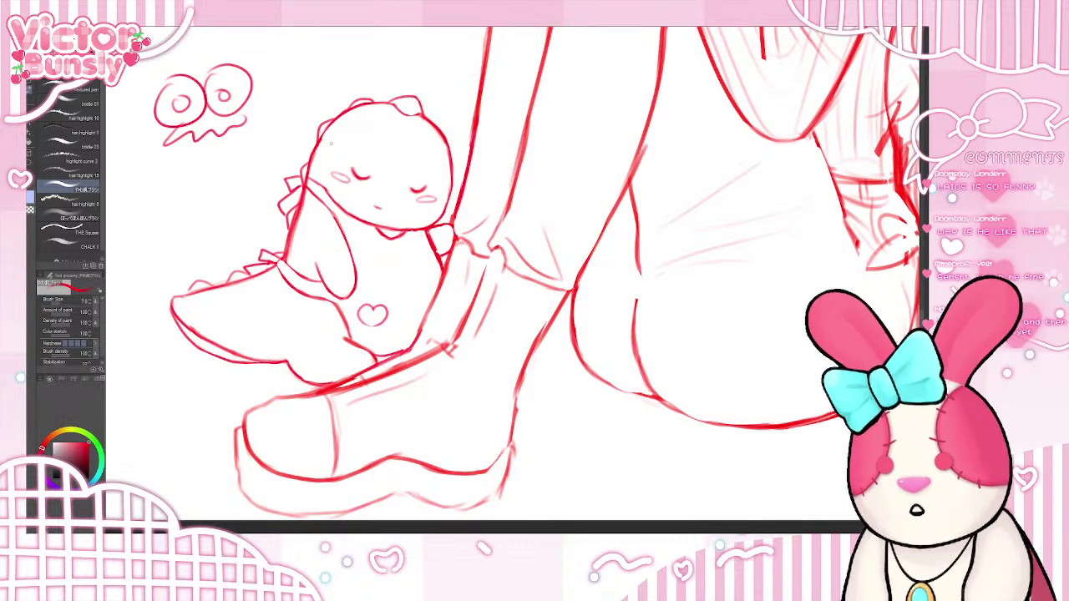
{"action": "key", "text": "ctrl+z"}
{"action": "key", "text": "ctrl+z"}
{"action": "key", "text": "ctrl+z"}
{"action": "key", "text": "ctrl+z"}
{"action": "key", "text": "ctrl+z"}
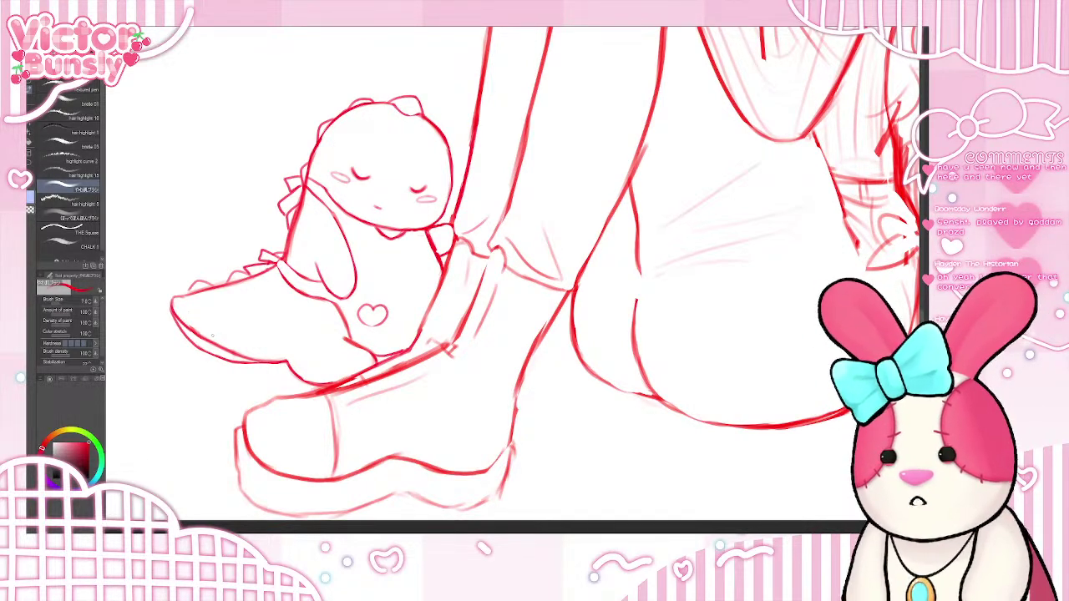
- Draw small stitch marks across the lower edge of the dinosaur plush's tail
{"action": "left_click_drag", "start_coordinate": [210, 337], "coordinate": [202, 344]}
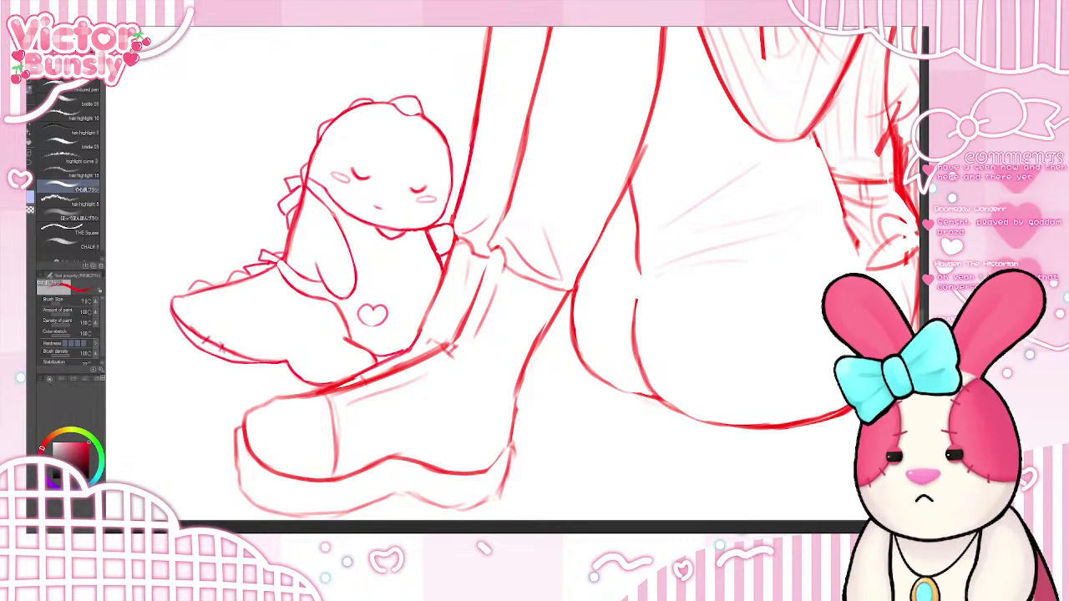
{"action": "left_click_drag", "start_coordinate": [228, 343], "coordinate": [223, 353]}
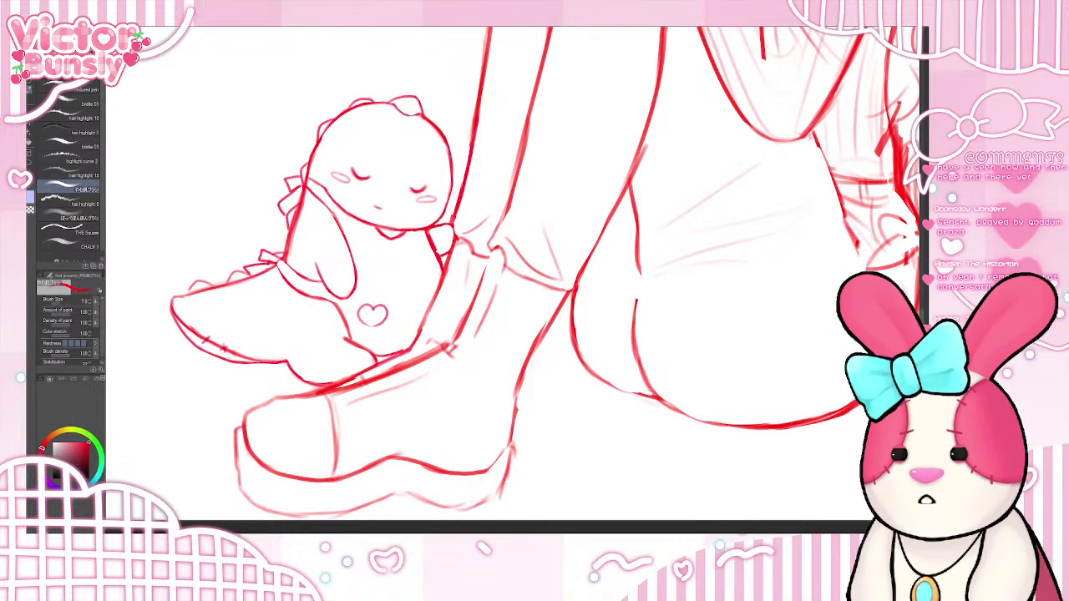
{"action": "key", "text": "e"}
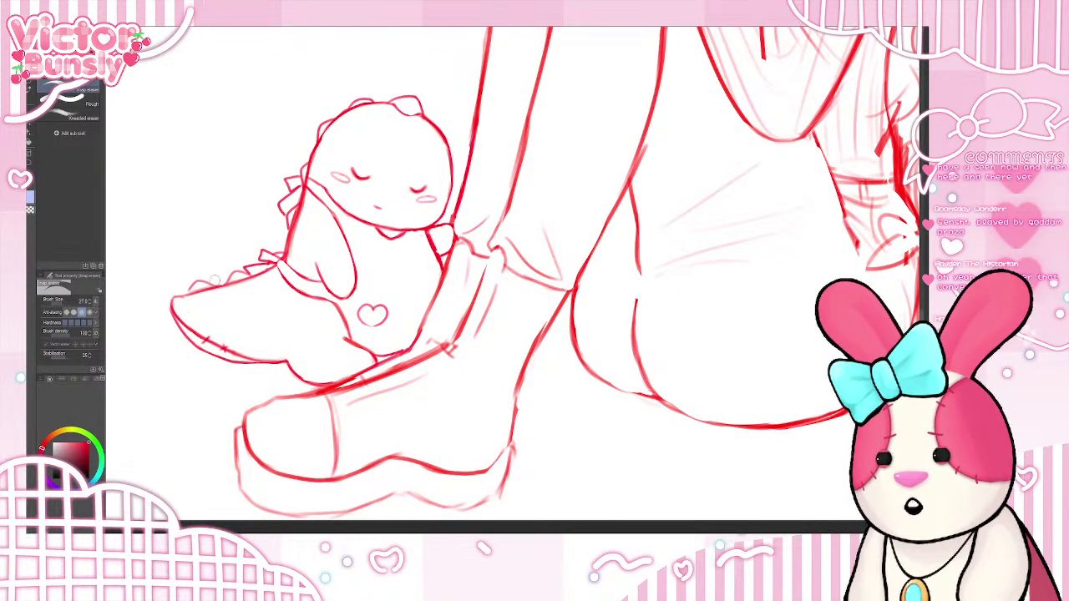
{"action": "key", "text": "b"}
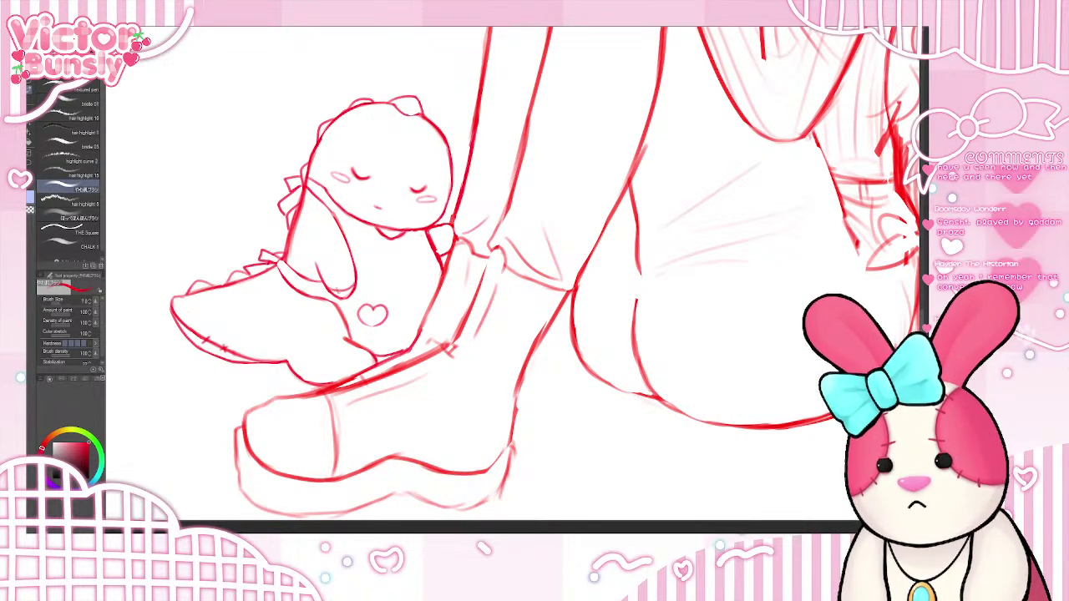
- Add stitched seams to both of the dinosaur plush's hands and along its lower body next to the tail
{"action": "left_click_drag", "start_coordinate": [451, 225], "coordinate": [439, 252]}
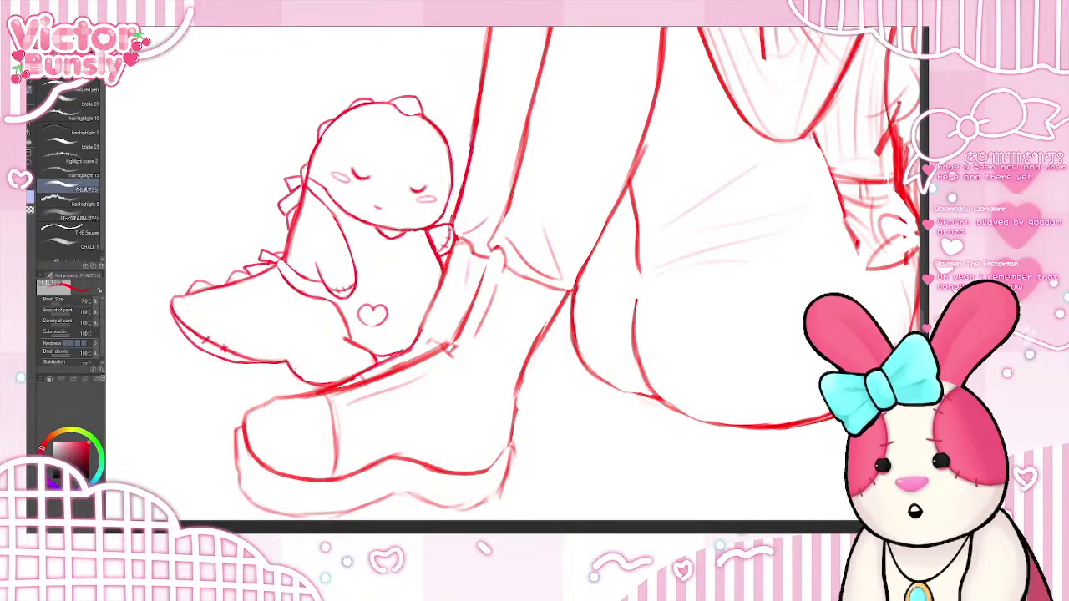
{"action": "left_click_drag", "start_coordinate": [293, 373], "coordinate": [357, 377]}
{"action": "key", "text": "ctrl+z"}
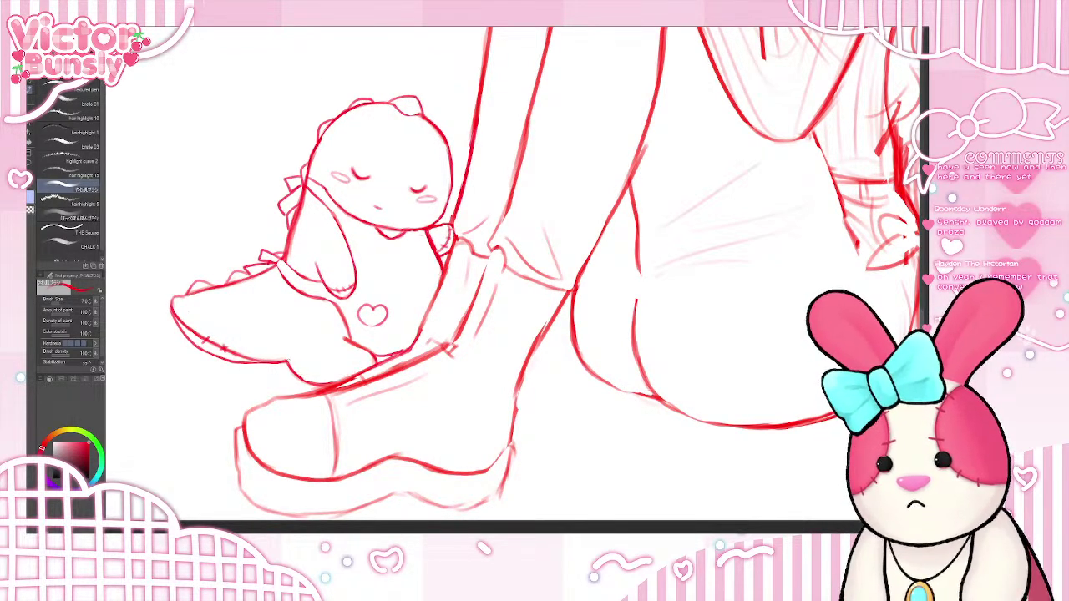
{"action": "left_click_drag", "start_coordinate": [289, 362], "coordinate": [334, 382]}
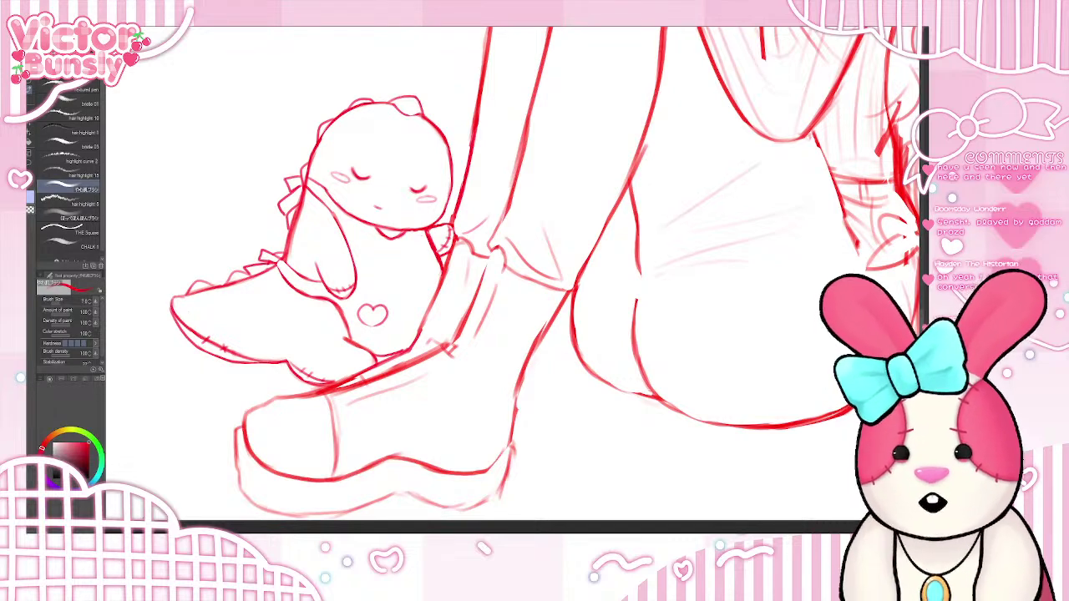
- Firm up the line along the side of the bunny plush's head on the figure's shoulder
{"action": "scroll", "coordinate": [284, 475], "scroll_direction": "down", "scroll_amount": 6}
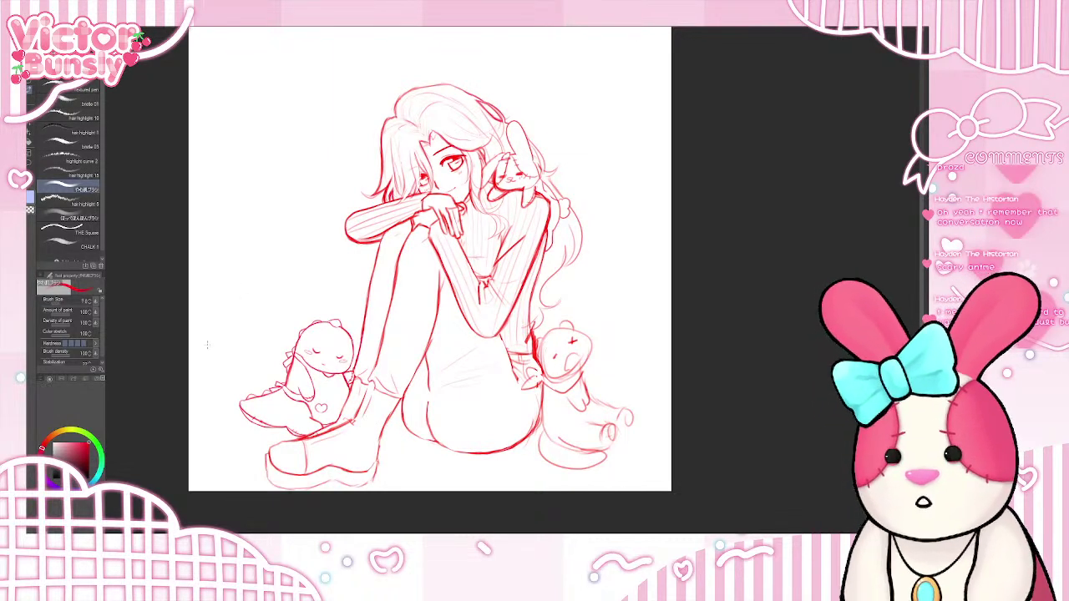
{"action": "scroll", "coordinate": [518, 289], "scroll_direction": "up", "scroll_amount": 2}
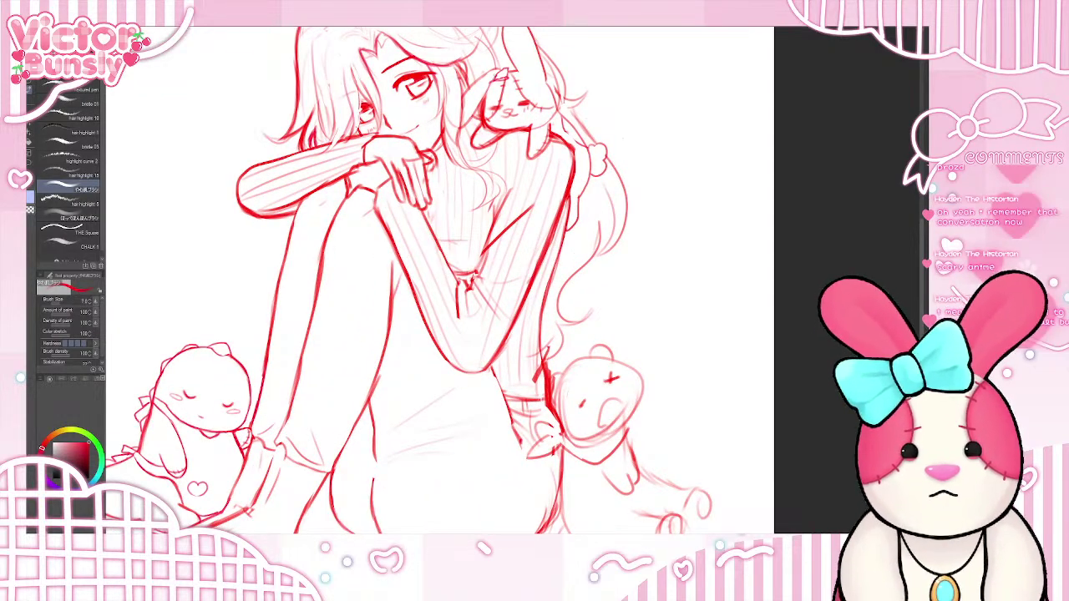
{"action": "left_click_drag", "start_coordinate": [487, 86], "coordinate": [472, 116]}
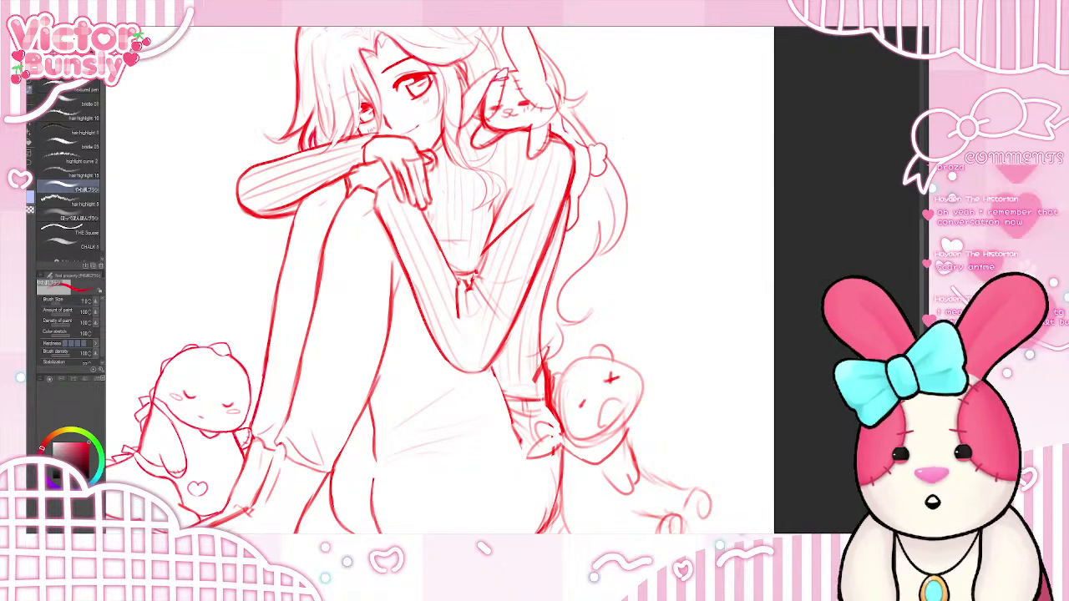
{"action": "key", "text": "e"}
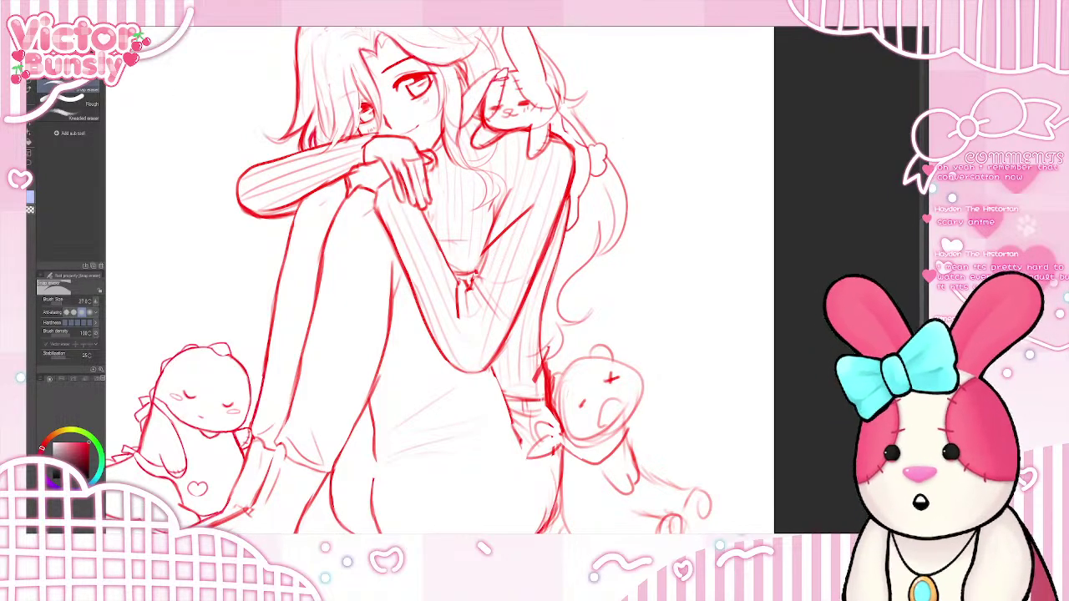
{"action": "left_click", "coordinate": [29, 88]}
{"action": "mouse_move", "coordinate": [138, 112]}
{"action": "left_mouse_down"}
{"action": "mouse_move", "coordinate": [176, 159]}
{"action": "mouse_move", "coordinate": [217, 132]}
{"action": "mouse_move", "coordinate": [170, 100]}
{"action": "mouse_move", "coordinate": [132, 114]}
{"action": "left_mouse_up"}
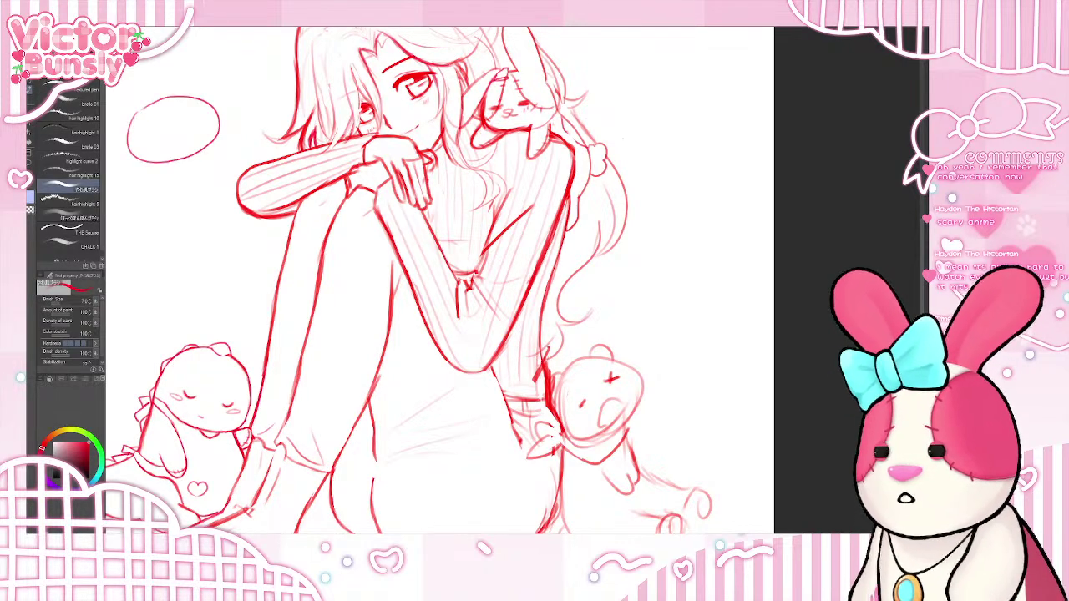
{"action": "key", "text": "ctrl+z"}
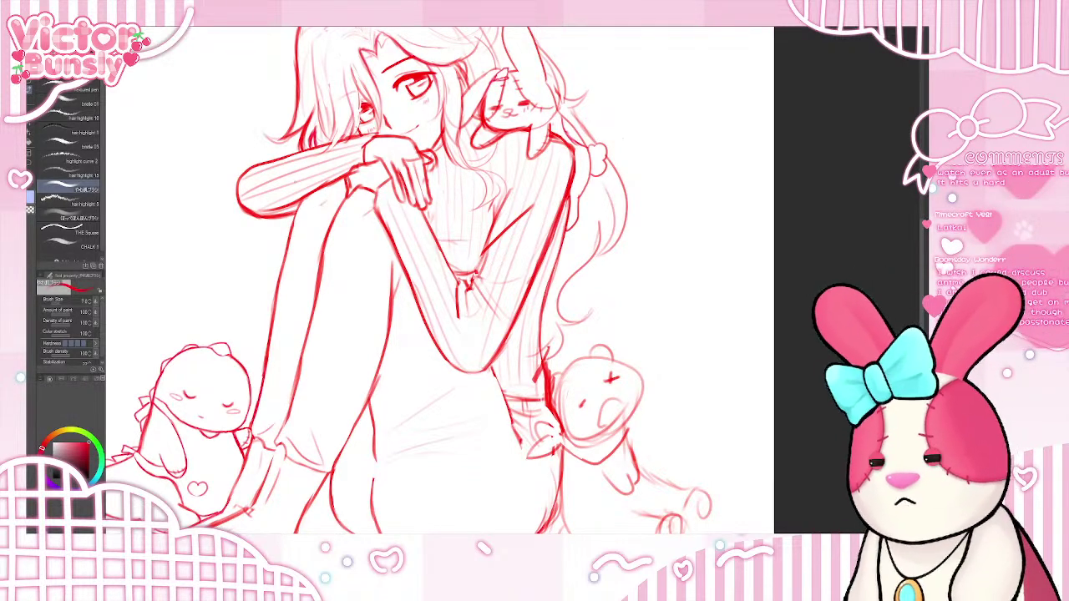
{"action": "key", "text": "e"}
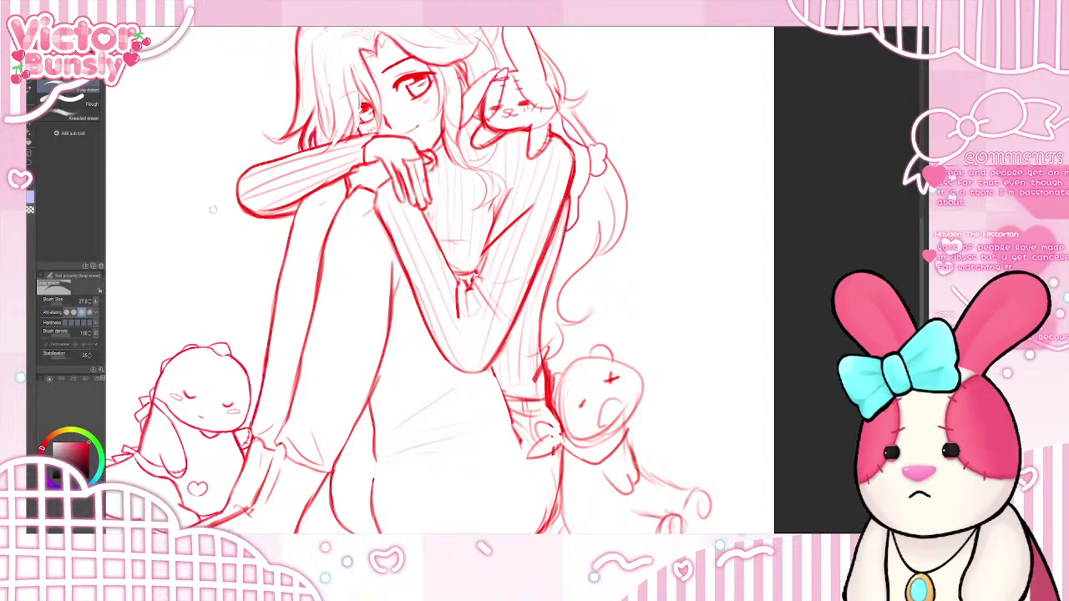
{"action": "key", "text": "b"}
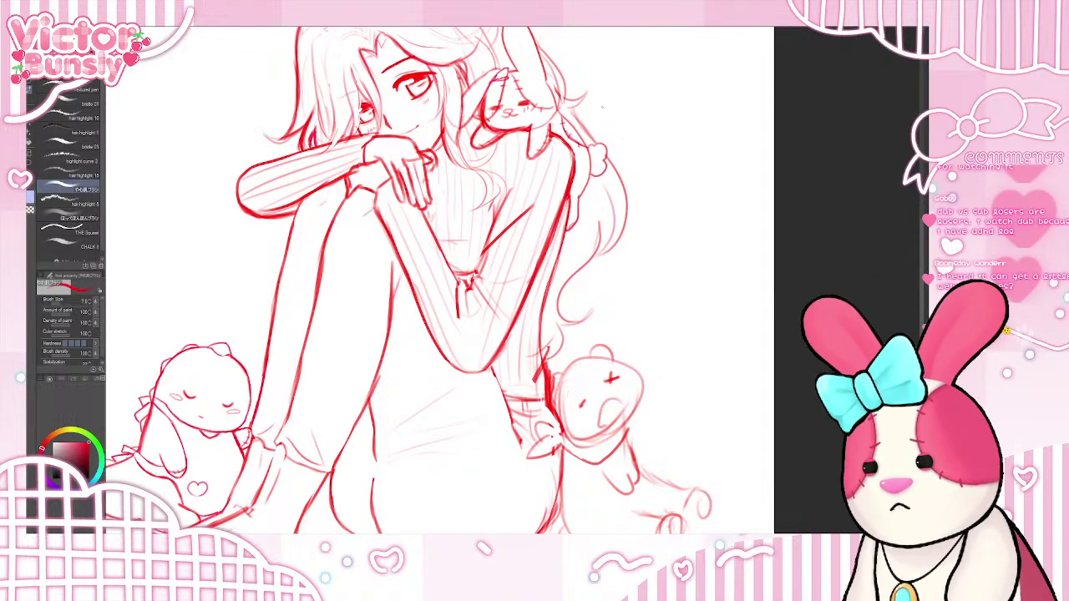
- Redraw the top of the teddy bear plush's head and both of its ears with firmer lines
{"action": "left_click_drag", "start_coordinate": [922, 230], "coordinate": [922, 286]}
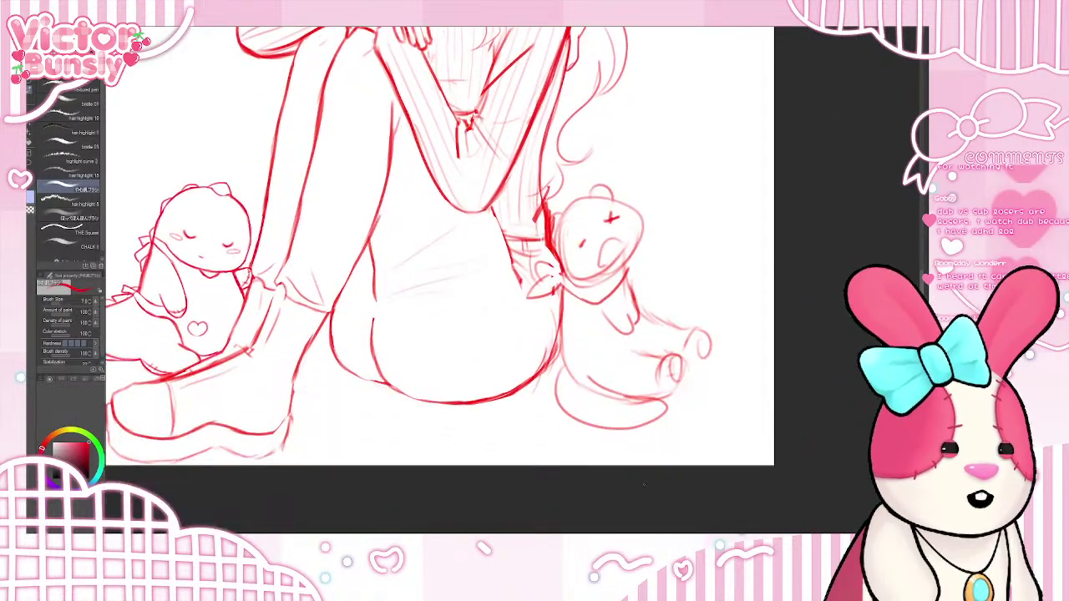
{"action": "scroll", "coordinate": [607, 321], "scroll_direction": "right", "scroll_amount": 5}
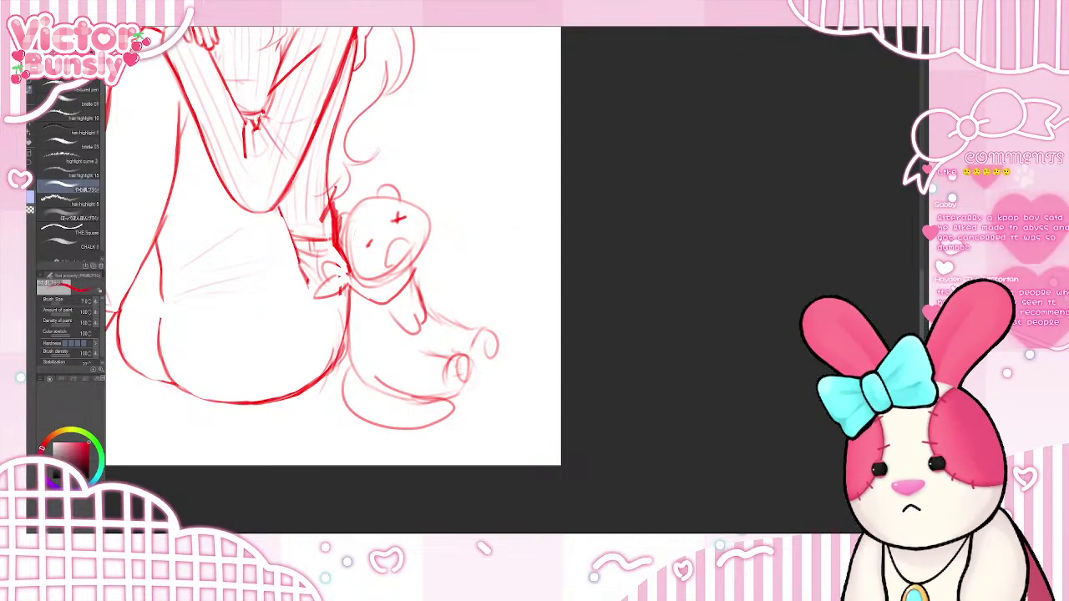
{"action": "key", "text": "ctrl+plus"}
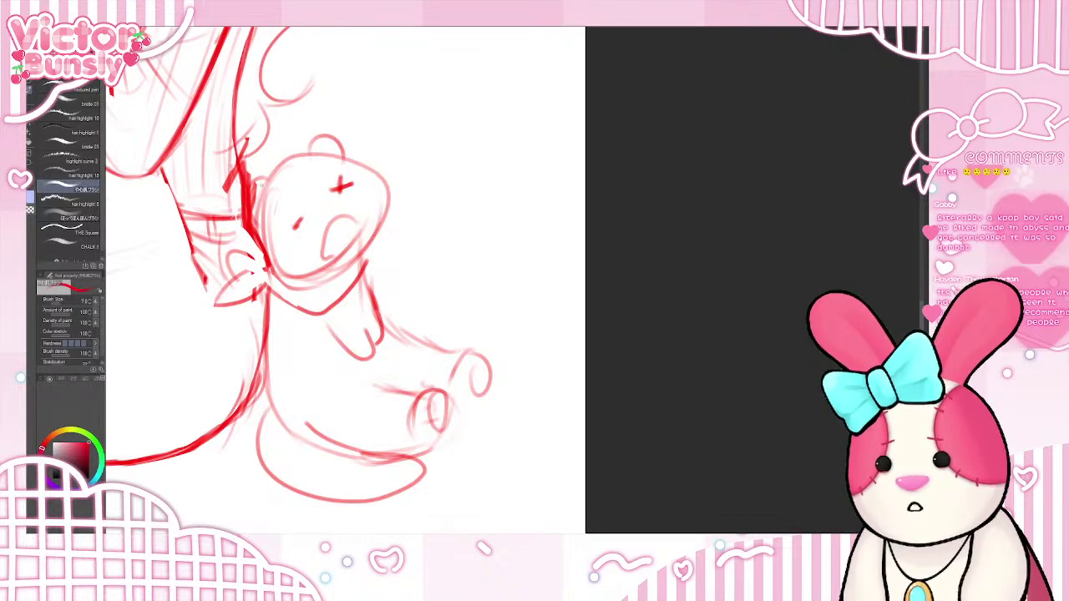
{"action": "mouse_move", "coordinate": [268, 187]}
{"action": "left_mouse_down"}
{"action": "mouse_move", "coordinate": [304, 156]}
{"action": "mouse_move", "coordinate": [281, 163]}
{"action": "mouse_move", "coordinate": [310, 154]}
{"action": "left_mouse_up"}
{"action": "key", "text": "ctrl+z"}
{"action": "mouse_move", "coordinate": [286, 161]}
{"action": "left_mouse_down"}
{"action": "mouse_move", "coordinate": [324, 131]}
{"action": "mouse_move", "coordinate": [352, 153]}
{"action": "mouse_move", "coordinate": [305, 139]}
{"action": "mouse_move", "coordinate": [344, 145]}
{"action": "mouse_move", "coordinate": [344, 155]}
{"action": "mouse_move", "coordinate": [324, 133]}
{"action": "mouse_move", "coordinate": [343, 155]}
{"action": "left_mouse_up"}
{"action": "key", "text": "ctrl+z"}
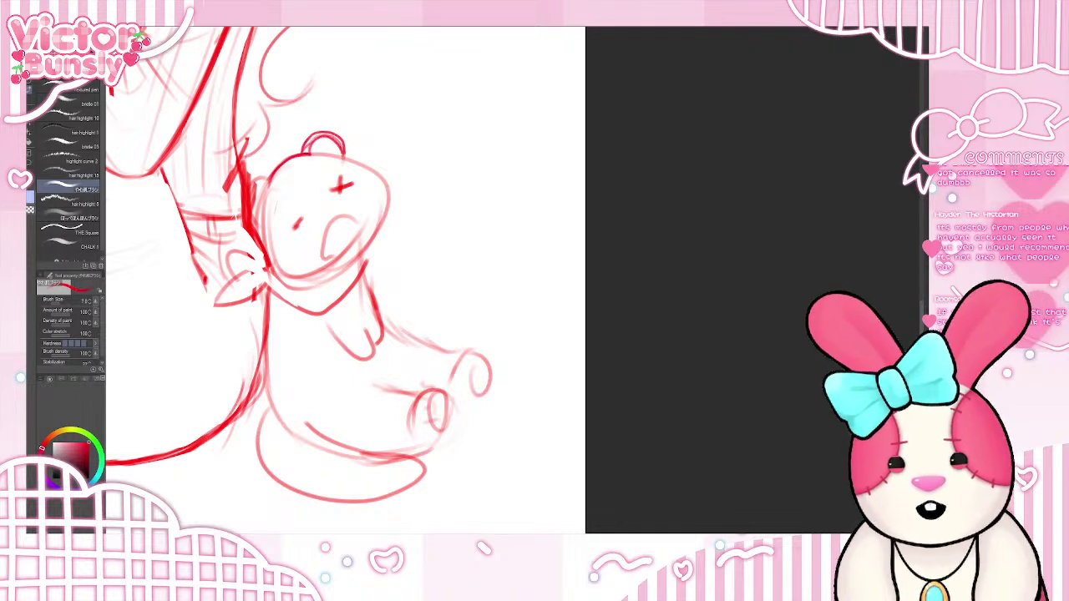
{"action": "mouse_move", "coordinate": [269, 176]}
{"action": "left_mouse_down"}
{"action": "mouse_move", "coordinate": [242, 180]}
{"action": "mouse_move", "coordinate": [244, 224]}
{"action": "left_mouse_up"}
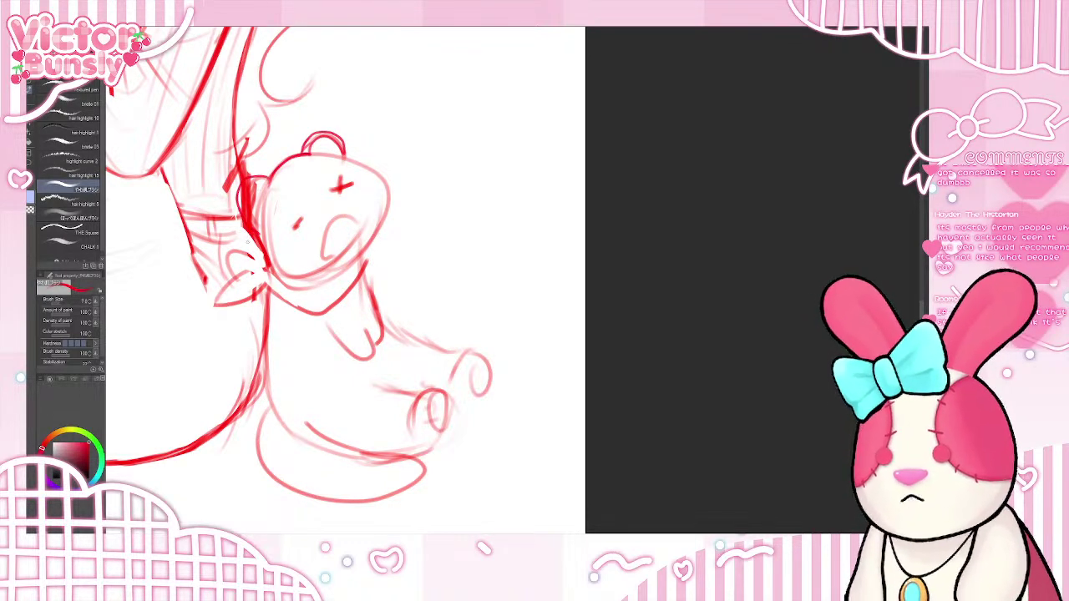
- Erase the overlapping sketch lines around the teddy bear's ears and draw the inner curve of the ear beside the figure
{"action": "key", "text": "e"}
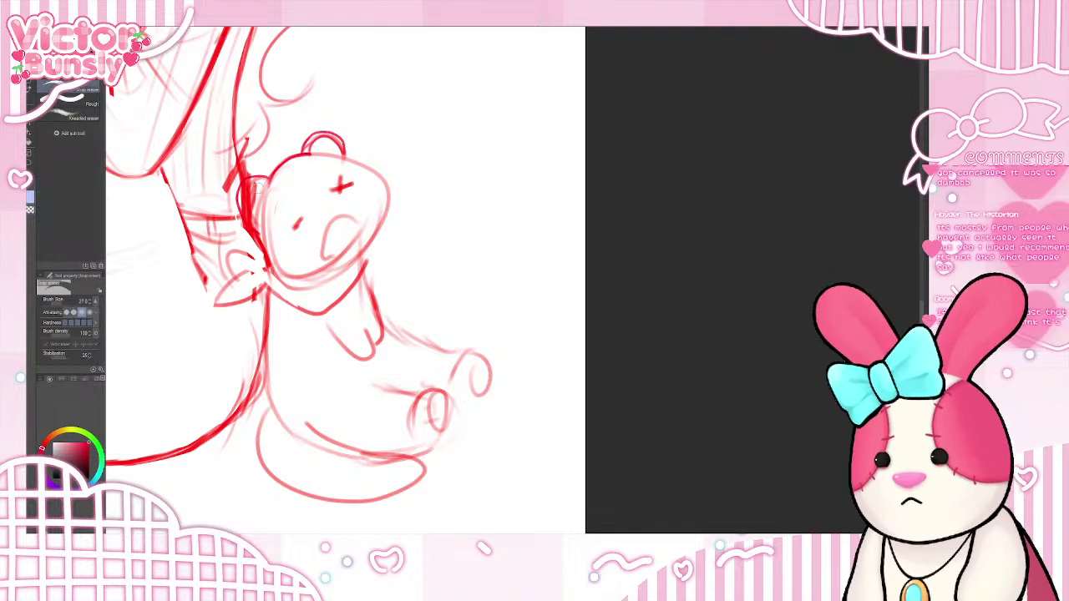
{"action": "mouse_move", "coordinate": [258, 184]}
{"action": "left_mouse_down"}
{"action": "mouse_move", "coordinate": [257, 219]}
{"action": "mouse_move", "coordinate": [245, 194]}
{"action": "mouse_move", "coordinate": [262, 182]}
{"action": "mouse_move", "coordinate": [241, 192]}
{"action": "mouse_move", "coordinate": [257, 180]}
{"action": "mouse_move", "coordinate": [253, 215]}
{"action": "mouse_move", "coordinate": [243, 191]}
{"action": "mouse_move", "coordinate": [253, 222]}
{"action": "mouse_move", "coordinate": [244, 183]}
{"action": "left_mouse_up"}
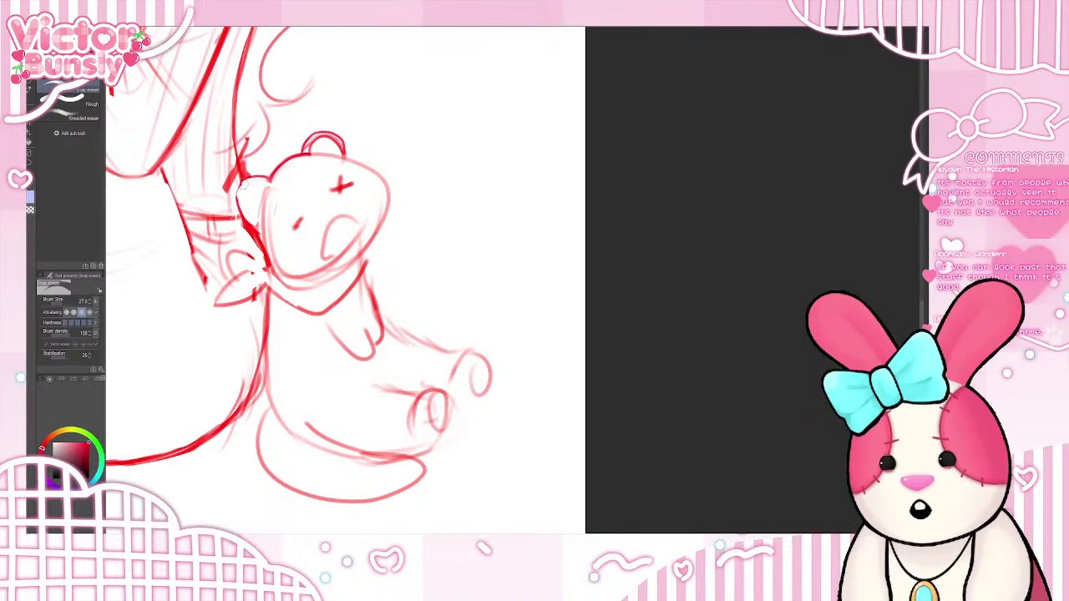
{"action": "left_click_drag", "start_coordinate": [309, 145], "coordinate": [333, 153]}
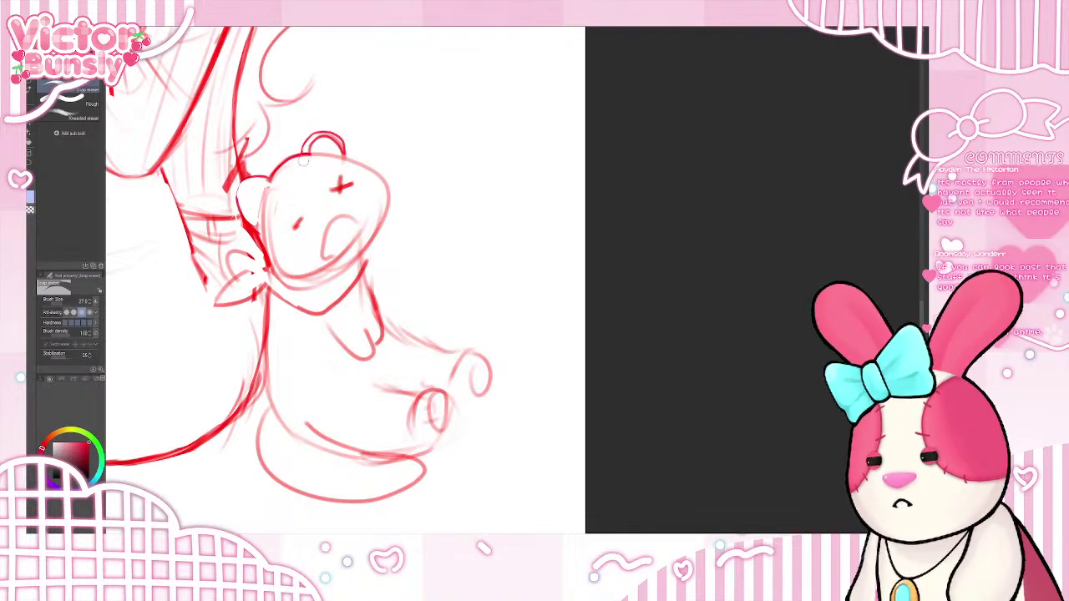
{"action": "key", "text": "b"}
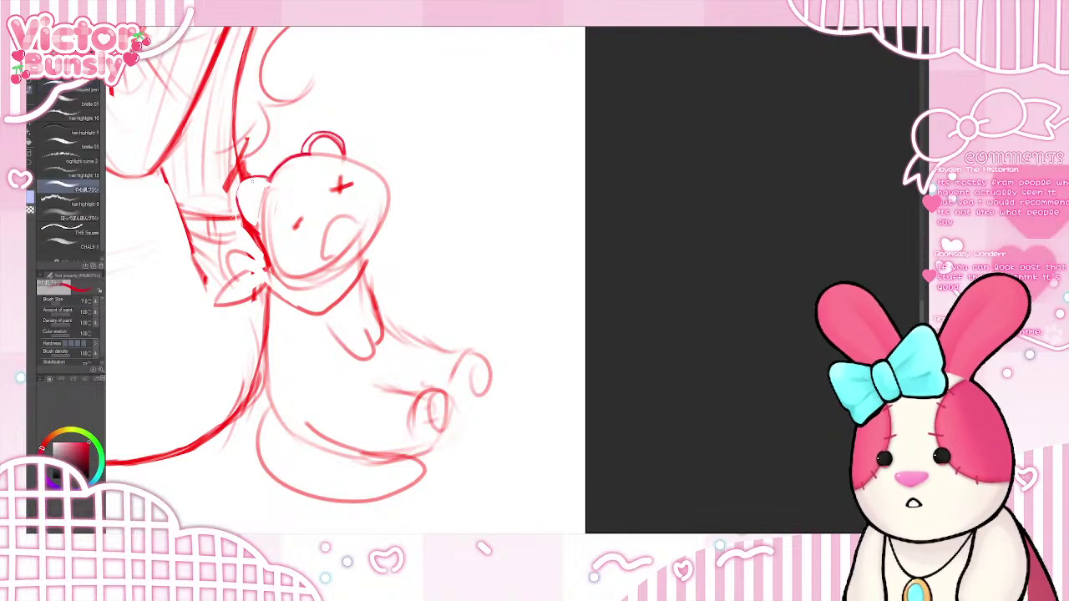
{"action": "mouse_move", "coordinate": [267, 179]}
{"action": "left_mouse_down"}
{"action": "mouse_move", "coordinate": [247, 182]}
{"action": "mouse_move", "coordinate": [256, 219]}
{"action": "left_mouse_up"}
{"action": "key", "text": "ctrl+z"}
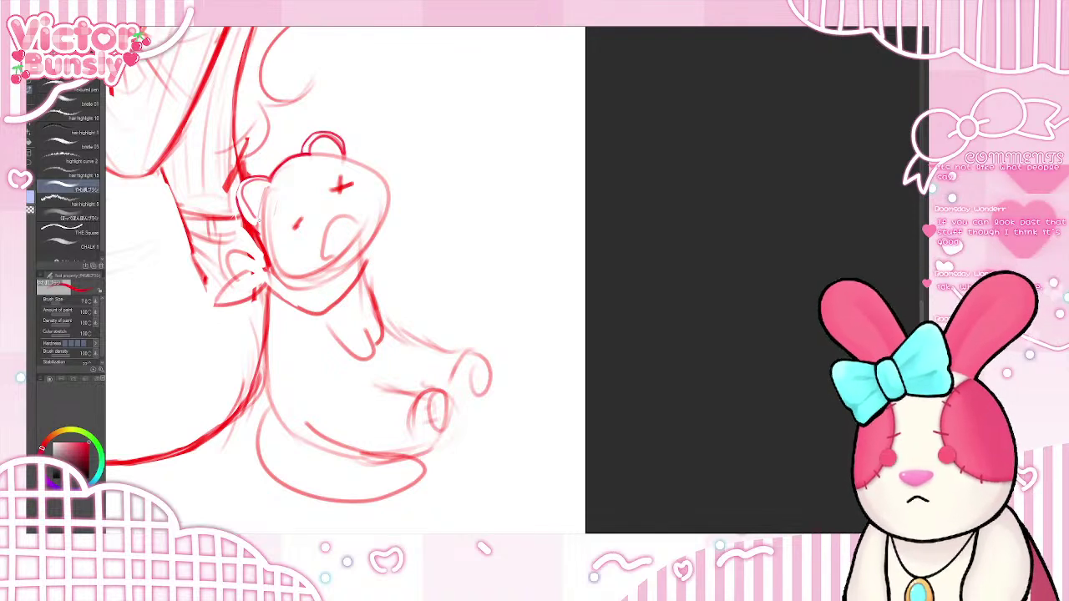
- Try an oval muzzle between the teddy bear's eyes, and undo it
{"action": "mouse_move", "coordinate": [315, 201]}
{"action": "left_mouse_down"}
{"action": "mouse_move", "coordinate": [319, 216]}
{"action": "mouse_move", "coordinate": [345, 201]}
{"action": "mouse_move", "coordinate": [315, 208]}
{"action": "mouse_move", "coordinate": [323, 216]}
{"action": "left_mouse_up"}
{"action": "key", "text": "ctrl+z"}
{"action": "left_click_drag", "start_coordinate": [329, 202], "coordinate": [333, 209]}
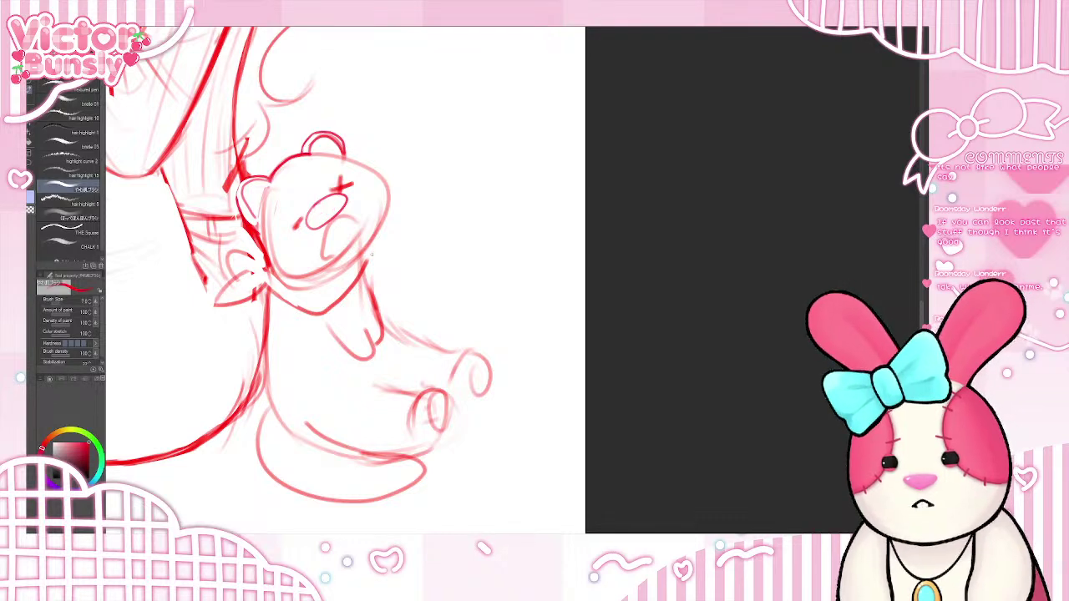
{"action": "key", "text": "ctrl+z"}
{"action": "key", "text": "ctrl+z"}
{"action": "key", "text": "ctrl+z"}
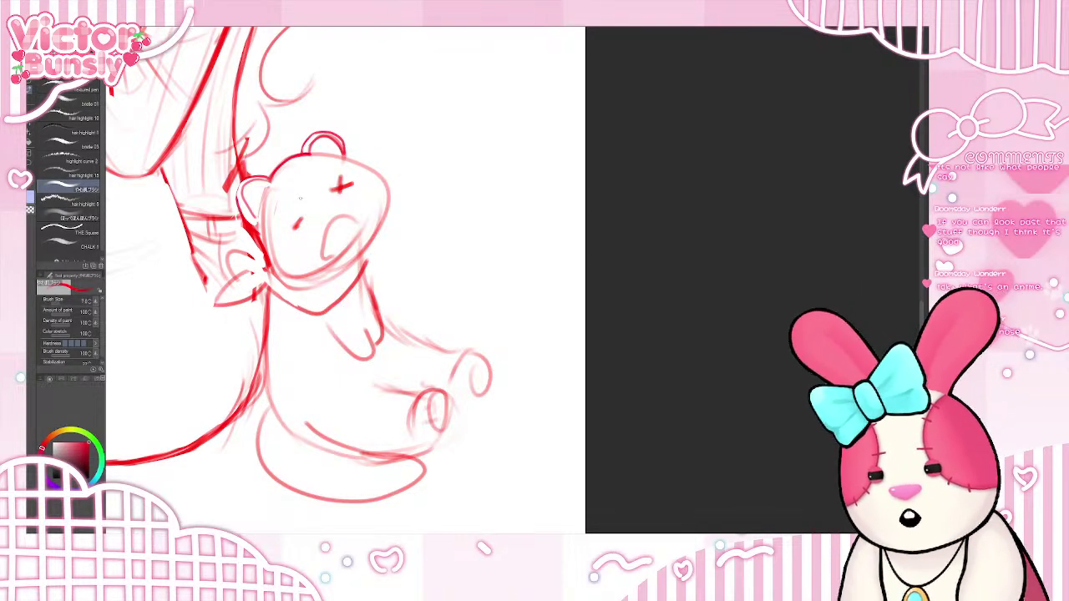
- Thicken the slanted line of the teddy bear's eye nearest the figure
{"action": "left_click_drag", "start_coordinate": [295, 219], "coordinate": [302, 227]}
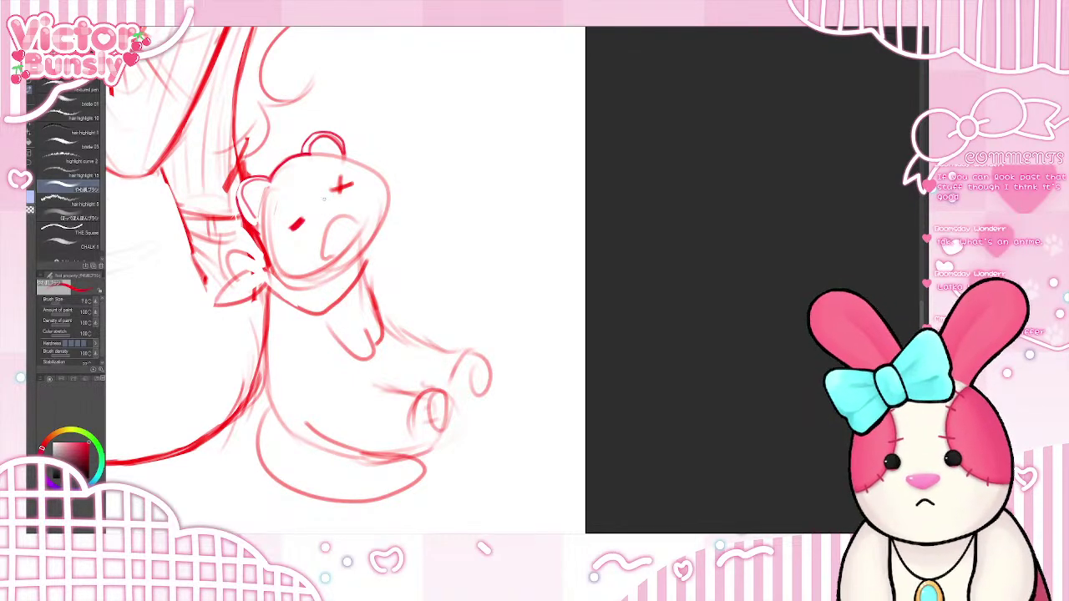
- Draw a small oval nose between the teddy bear's eyes and redraw the outer side of its head with a firmer line
{"action": "left_click_drag", "start_coordinate": [324, 198], "coordinate": [318, 207]}
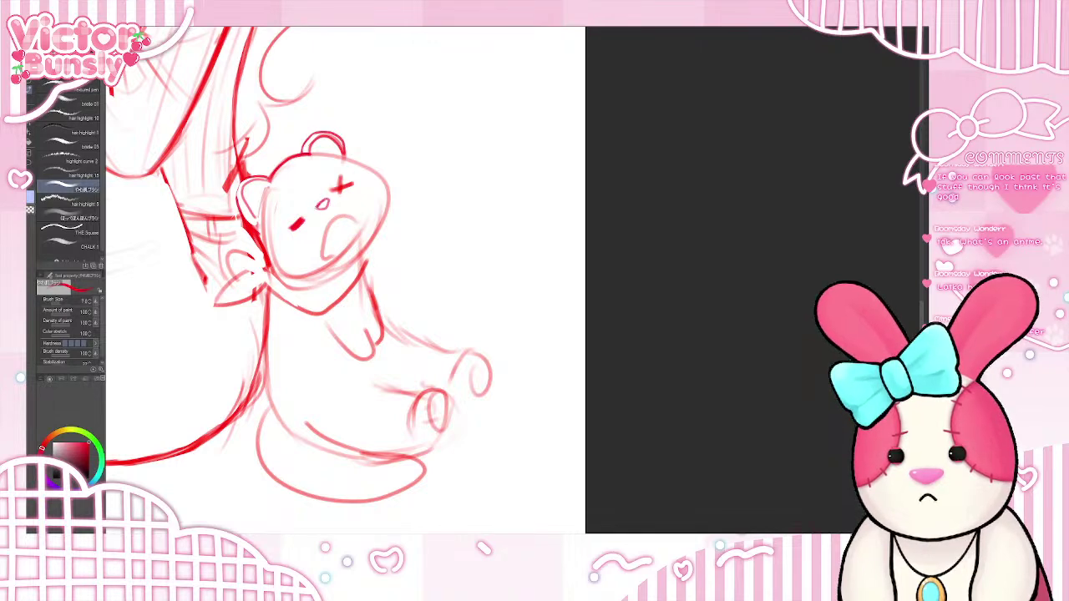
{"action": "key", "text": "ctrl+z"}
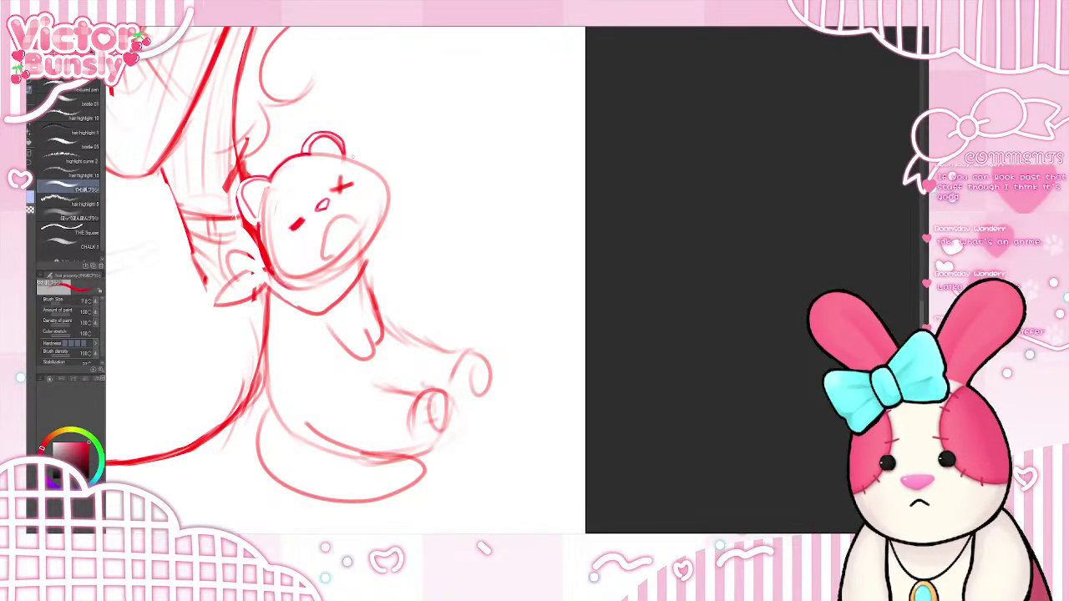
{"action": "mouse_move", "coordinate": [345, 157]}
{"action": "left_mouse_down"}
{"action": "mouse_move", "coordinate": [387, 179]}
{"action": "mouse_move", "coordinate": [387, 230]}
{"action": "mouse_move", "coordinate": [376, 240]}
{"action": "left_mouse_up"}
{"action": "key", "text": "ctrl+z"}
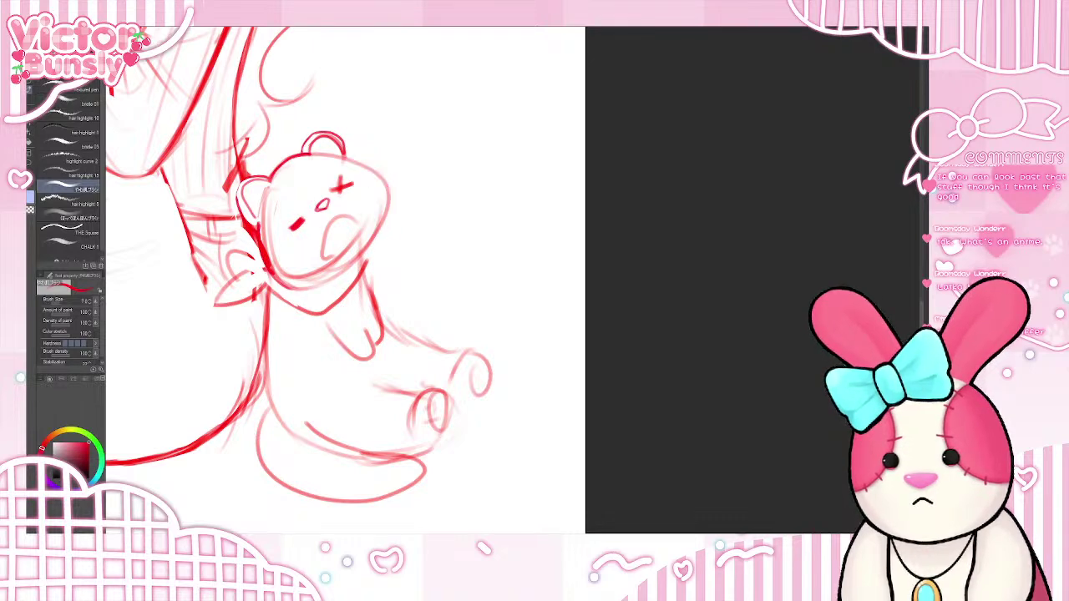
{"action": "mouse_move", "coordinate": [345, 159]}
{"action": "left_mouse_down"}
{"action": "mouse_move", "coordinate": [384, 190]}
{"action": "mouse_move", "coordinate": [367, 250]}
{"action": "left_mouse_up"}
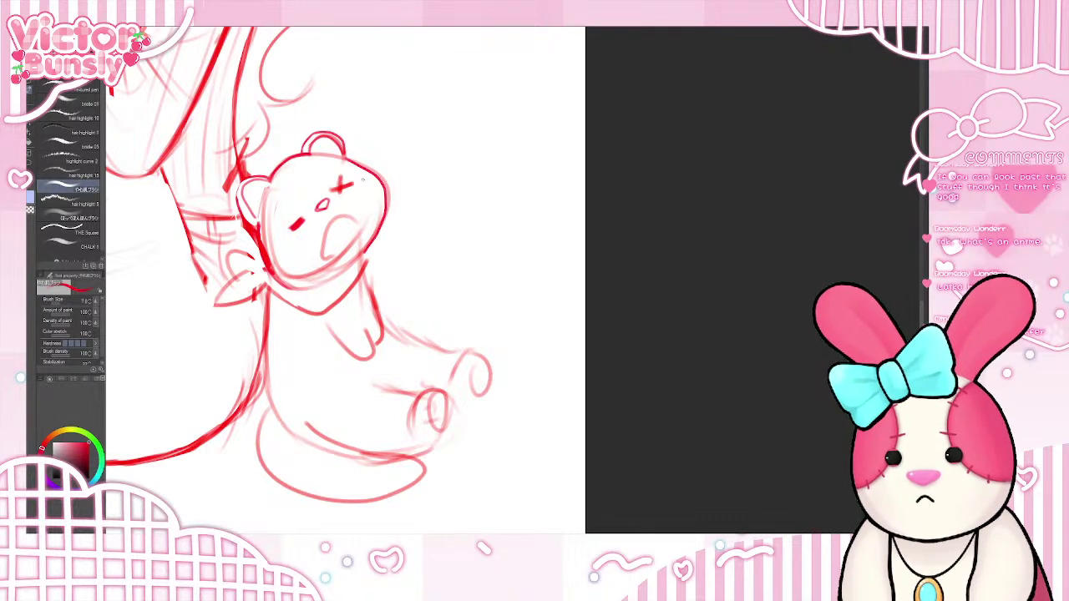
- Erase the guide lines across the teddy bear's head and redraw its outer cheek slightly further in, clearing the leftover outline
{"action": "key", "text": "e"}
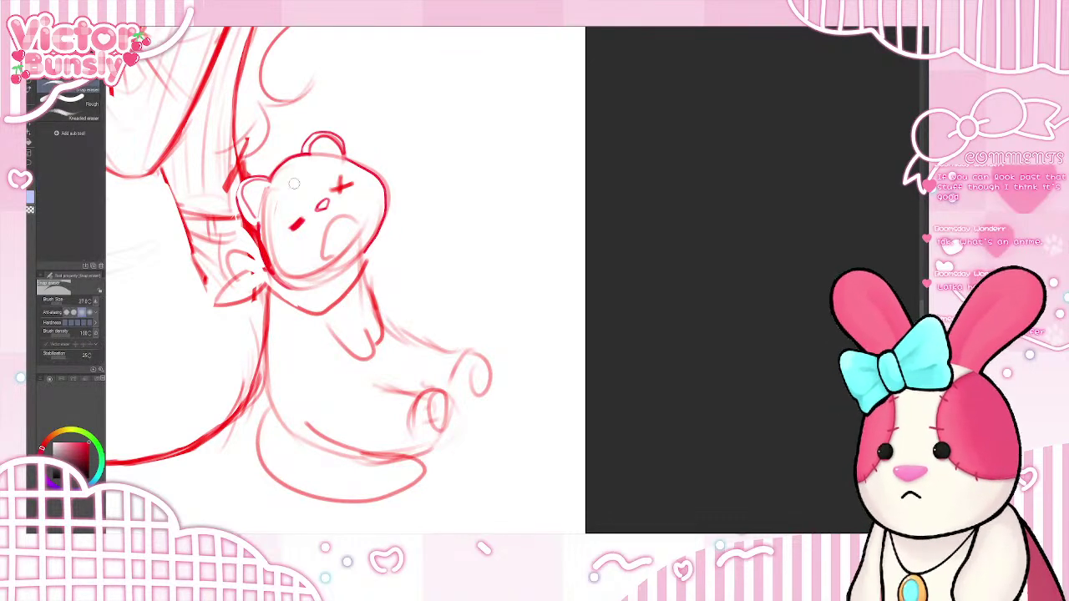
{"action": "mouse_move", "coordinate": [274, 195]}
{"action": "left_mouse_down"}
{"action": "mouse_move", "coordinate": [266, 246]}
{"action": "mouse_move", "coordinate": [264, 208]}
{"action": "mouse_move", "coordinate": [280, 273]}
{"action": "mouse_move", "coordinate": [266, 250]}
{"action": "mouse_move", "coordinate": [292, 284]}
{"action": "mouse_move", "coordinate": [279, 270]}
{"action": "mouse_move", "coordinate": [312, 273]}
{"action": "mouse_move", "coordinate": [279, 242]}
{"action": "mouse_move", "coordinate": [286, 273]}
{"action": "mouse_move", "coordinate": [321, 285]}
{"action": "mouse_move", "coordinate": [309, 293]}
{"action": "mouse_move", "coordinate": [385, 244]}
{"action": "mouse_move", "coordinate": [363, 246]}
{"action": "mouse_move", "coordinate": [392, 208]}
{"action": "mouse_move", "coordinate": [394, 197]}
{"action": "mouse_move", "coordinate": [365, 250]}
{"action": "mouse_move", "coordinate": [390, 212]}
{"action": "mouse_move", "coordinate": [385, 165]}
{"action": "mouse_move", "coordinate": [390, 180]}
{"action": "mouse_move", "coordinate": [372, 162]}
{"action": "mouse_move", "coordinate": [389, 190]}
{"action": "mouse_move", "coordinate": [360, 165]}
{"action": "mouse_move", "coordinate": [361, 194]}
{"action": "left_mouse_up"}
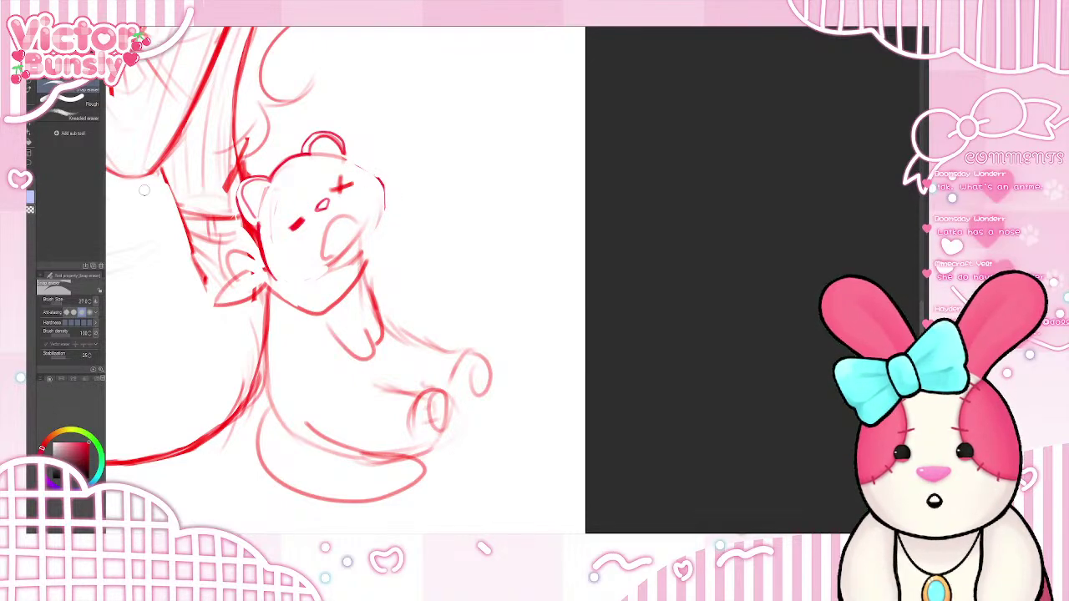
{"action": "key", "text": "b"}
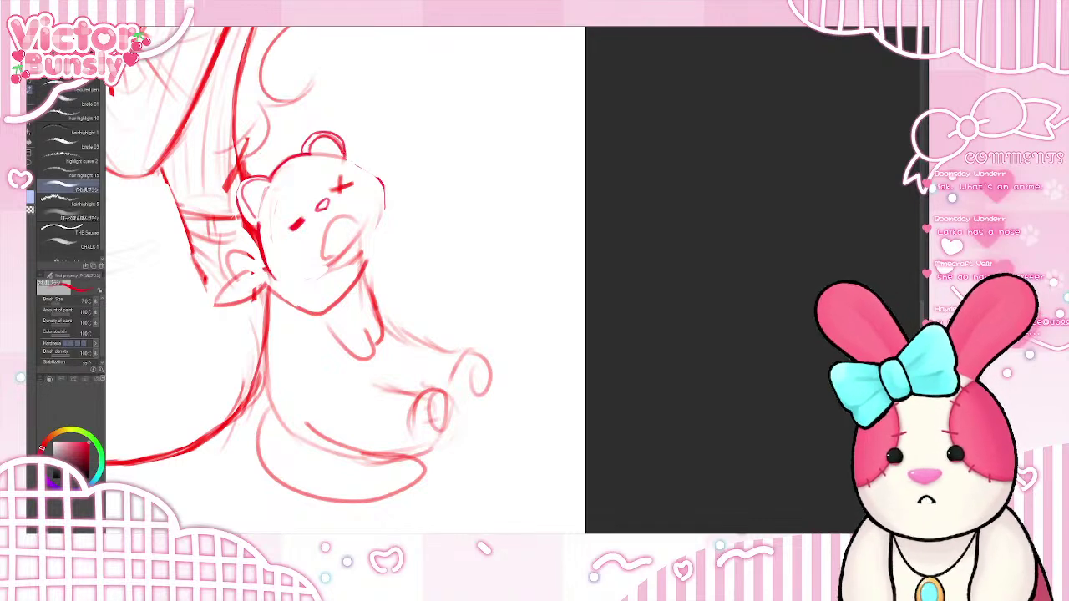
{"action": "mouse_move", "coordinate": [346, 161]}
{"action": "left_mouse_down"}
{"action": "mouse_move", "coordinate": [388, 188]}
{"action": "mouse_move", "coordinate": [361, 240]}
{"action": "left_mouse_up"}
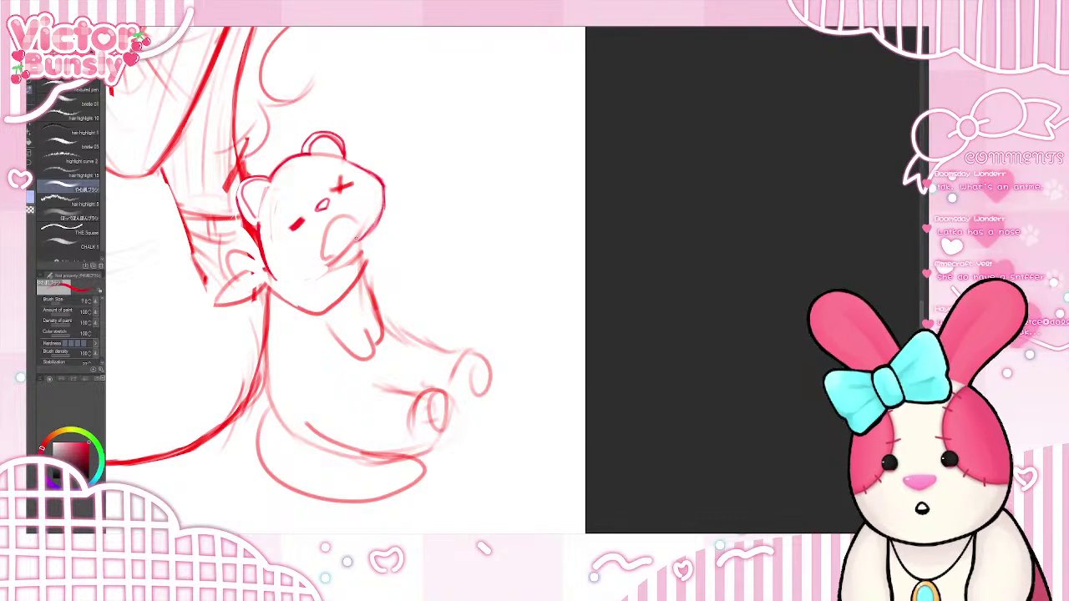
{"action": "key", "text": "ctrl+z"}
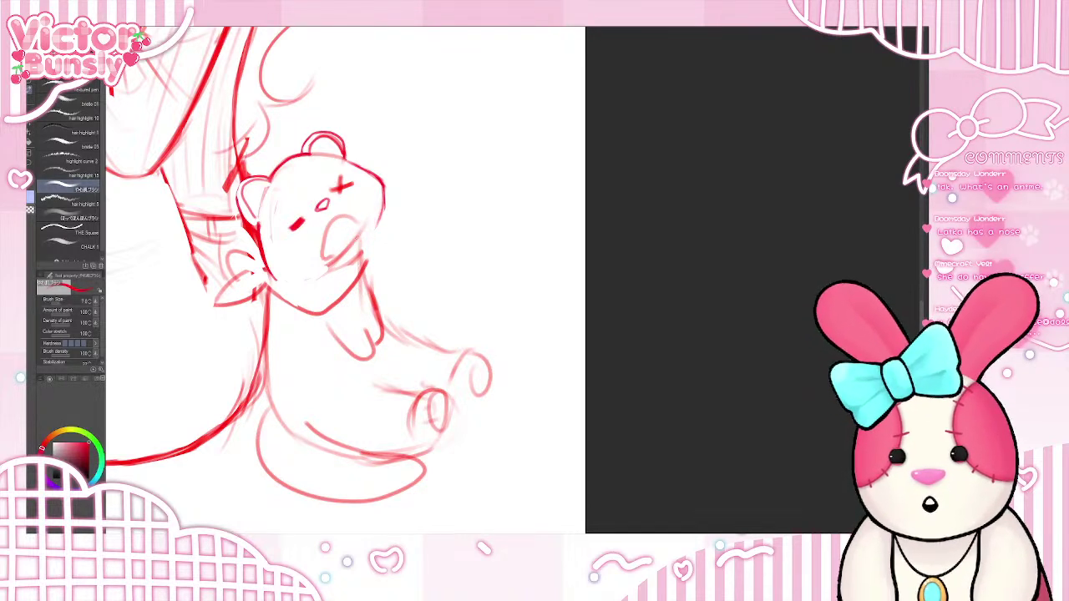
{"action": "left_click_drag", "start_coordinate": [376, 209], "coordinate": [357, 239]}
{"action": "left_click_drag", "start_coordinate": [374, 182], "coordinate": [379, 213]}
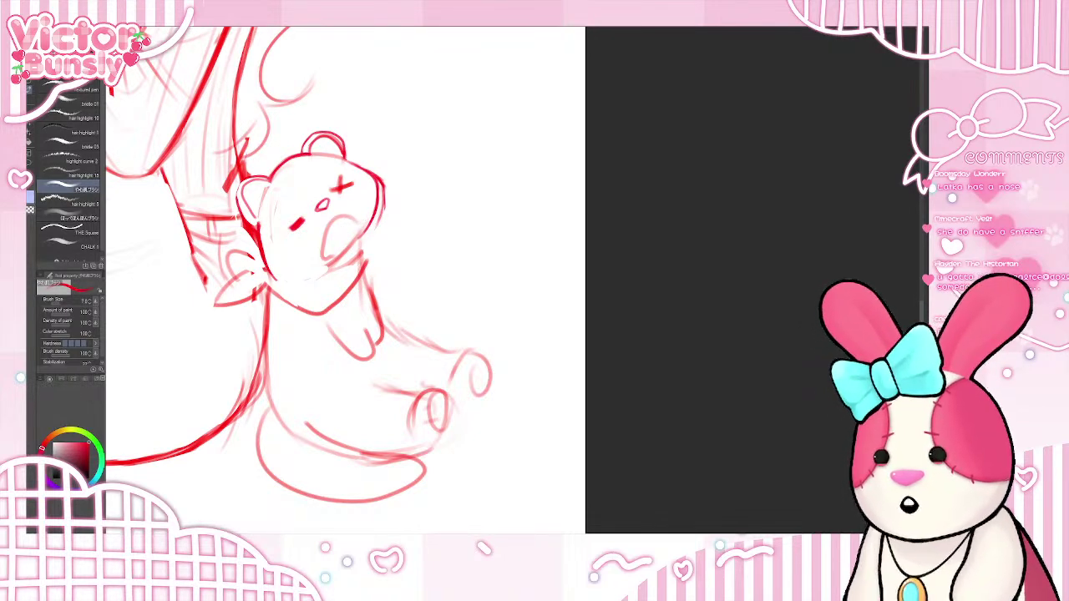
{"action": "key", "text": "e"}
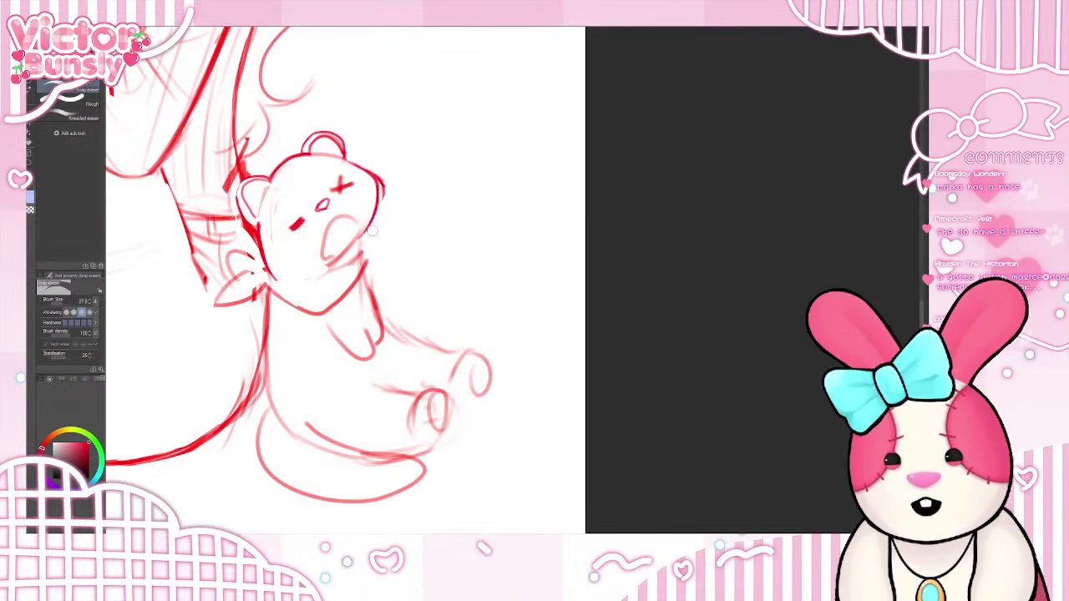
{"action": "left_click_drag", "start_coordinate": [382, 184], "coordinate": [383, 206]}
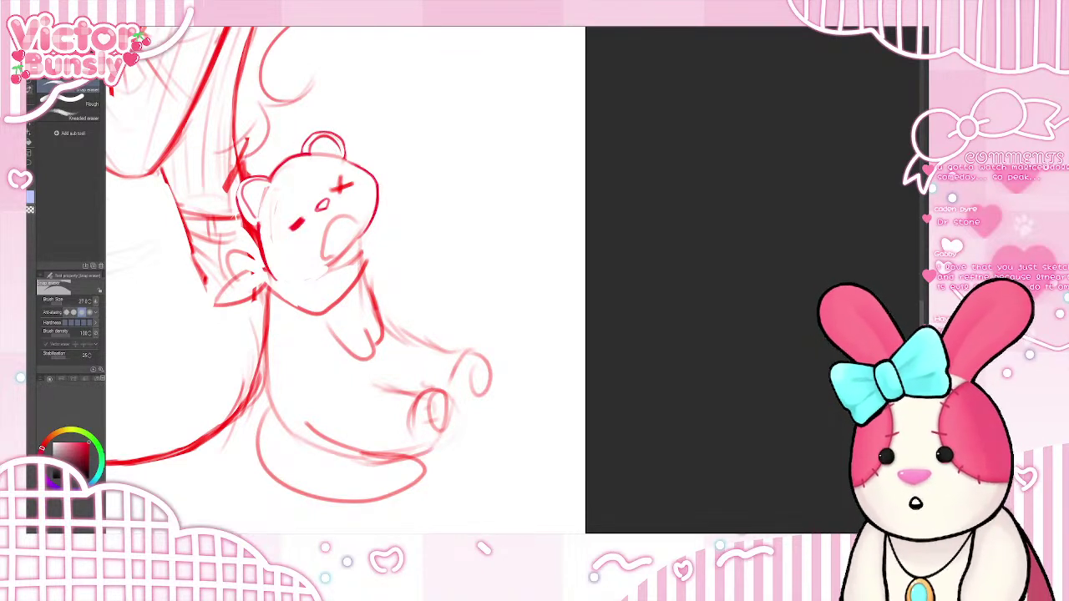
- Erase the faint guide lines along the teddy bear's inner cheek and chin, and redraw the ear nearest the figure
{"action": "key", "text": "b"}
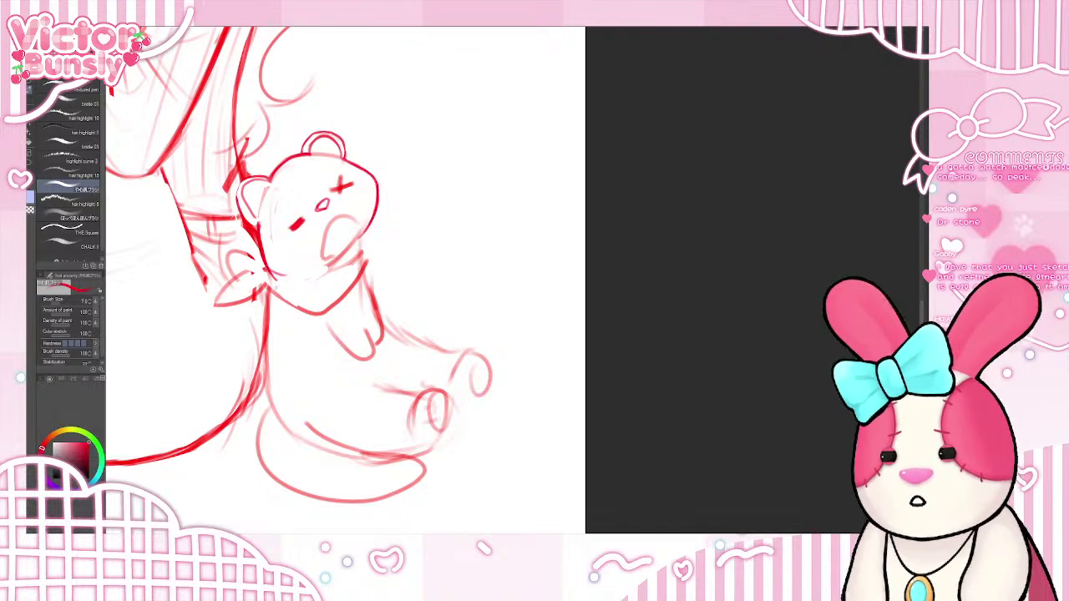
{"action": "key", "text": "e"}
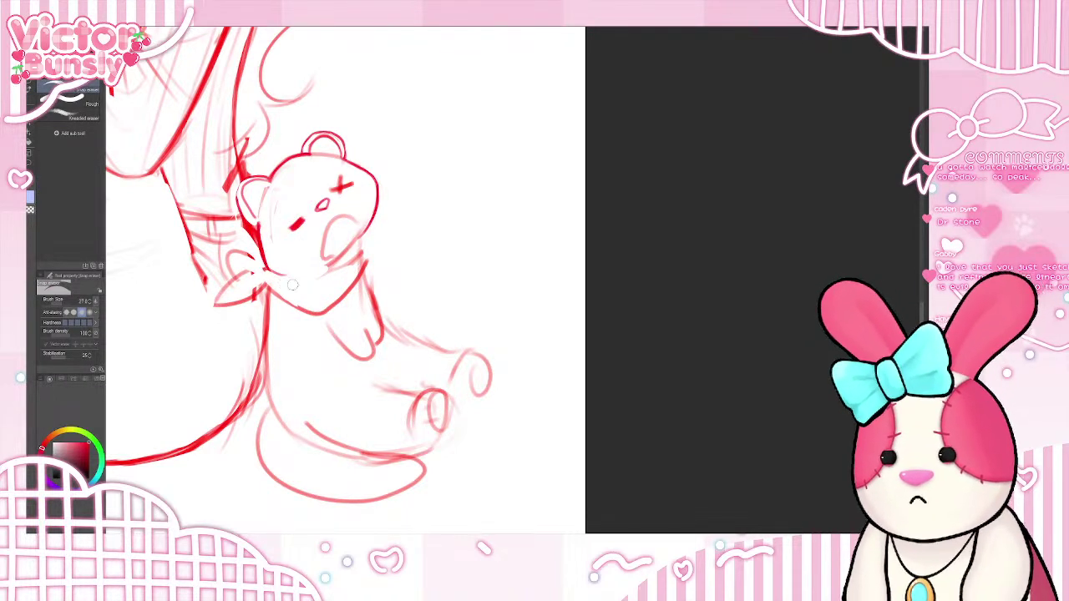
{"action": "mouse_move", "coordinate": [294, 283]}
{"action": "left_mouse_down"}
{"action": "mouse_move", "coordinate": [358, 250]}
{"action": "mouse_move", "coordinate": [353, 264]}
{"action": "mouse_move", "coordinate": [332, 270]}
{"action": "mouse_move", "coordinate": [344, 255]}
{"action": "mouse_move", "coordinate": [325, 275]}
{"action": "mouse_move", "coordinate": [360, 250]}
{"action": "mouse_move", "coordinate": [351, 272]}
{"action": "mouse_move", "coordinate": [366, 249]}
{"action": "mouse_move", "coordinate": [349, 273]}
{"action": "mouse_move", "coordinate": [313, 270]}
{"action": "mouse_move", "coordinate": [286, 253]}
{"action": "mouse_move", "coordinate": [270, 206]}
{"action": "mouse_move", "coordinate": [276, 246]}
{"action": "mouse_move", "coordinate": [285, 182]}
{"action": "mouse_move", "coordinate": [275, 248]}
{"action": "mouse_move", "coordinate": [270, 209]}
{"action": "left_mouse_up"}
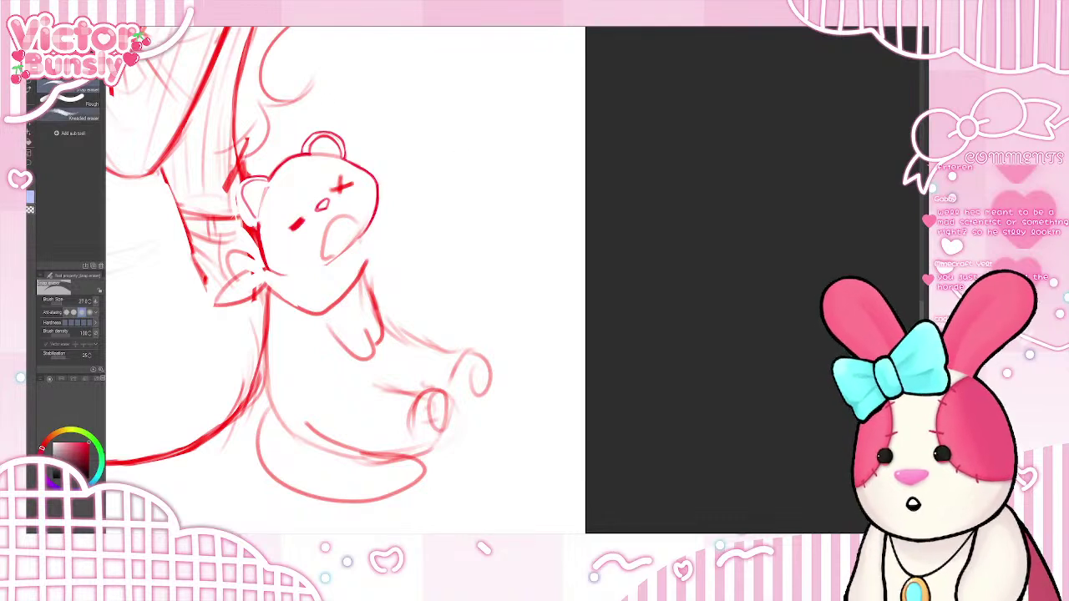
{"action": "left_click", "coordinate": [30, 88]}
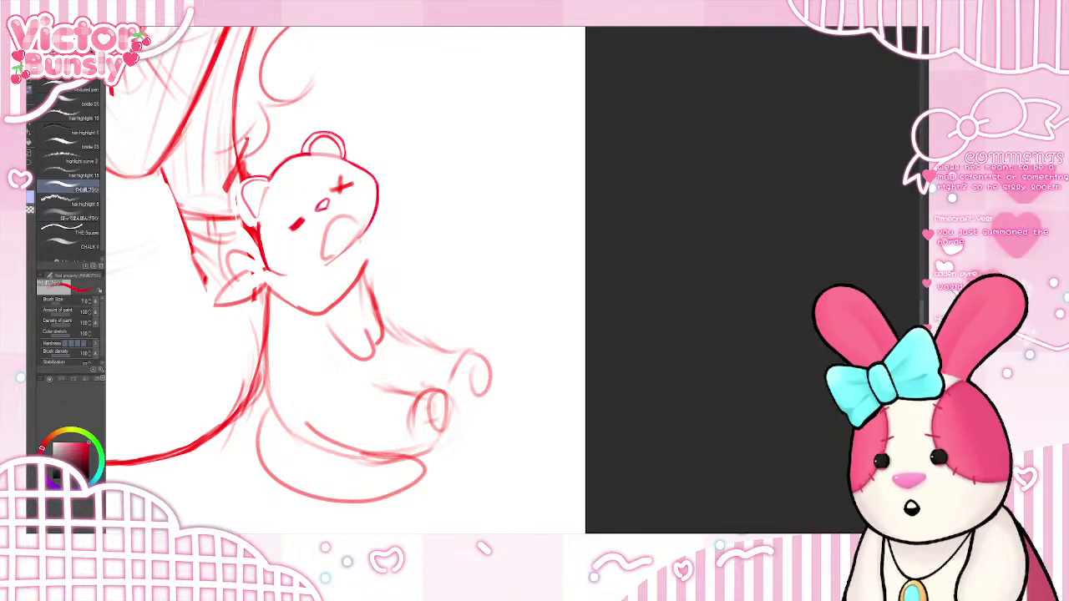
{"action": "mouse_move", "coordinate": [268, 178]}
{"action": "left_mouse_down"}
{"action": "mouse_move", "coordinate": [238, 188]}
{"action": "mouse_move", "coordinate": [254, 226]}
{"action": "left_mouse_up"}
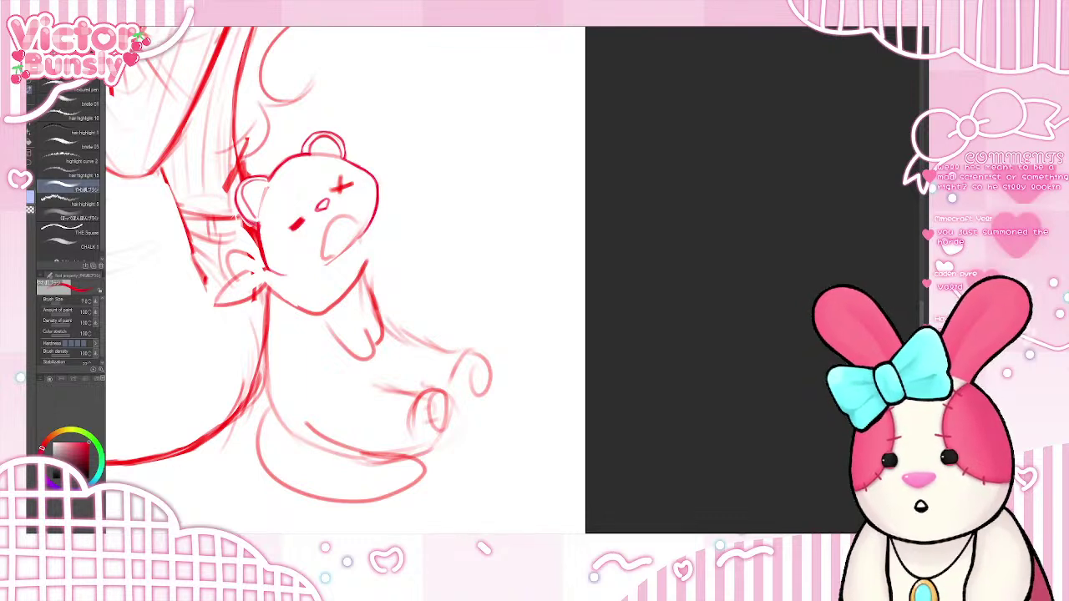
{"action": "key", "text": "e"}
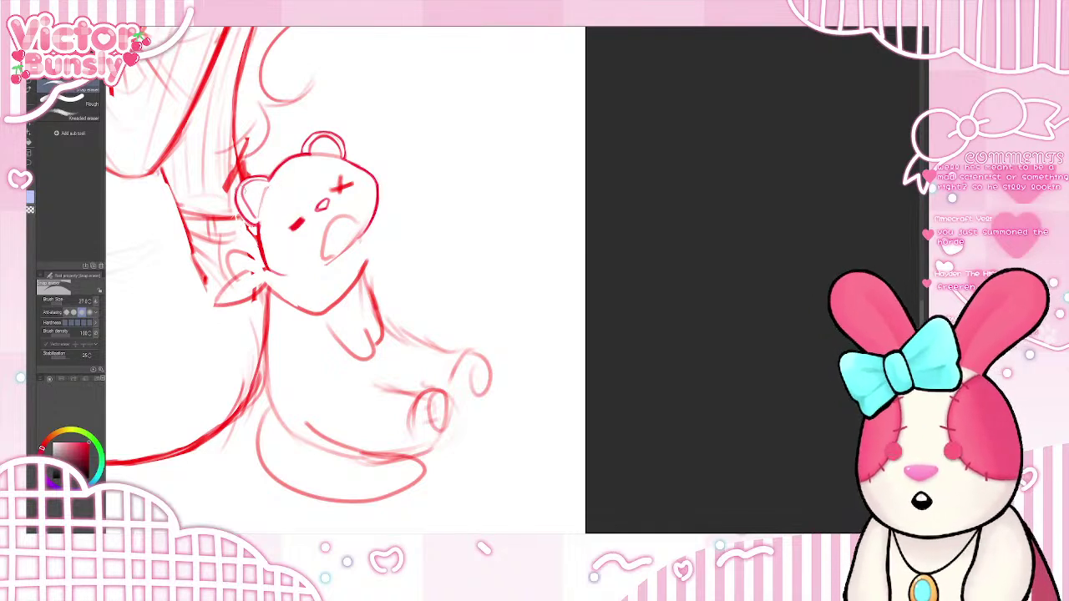
{"action": "key", "text": "b"}
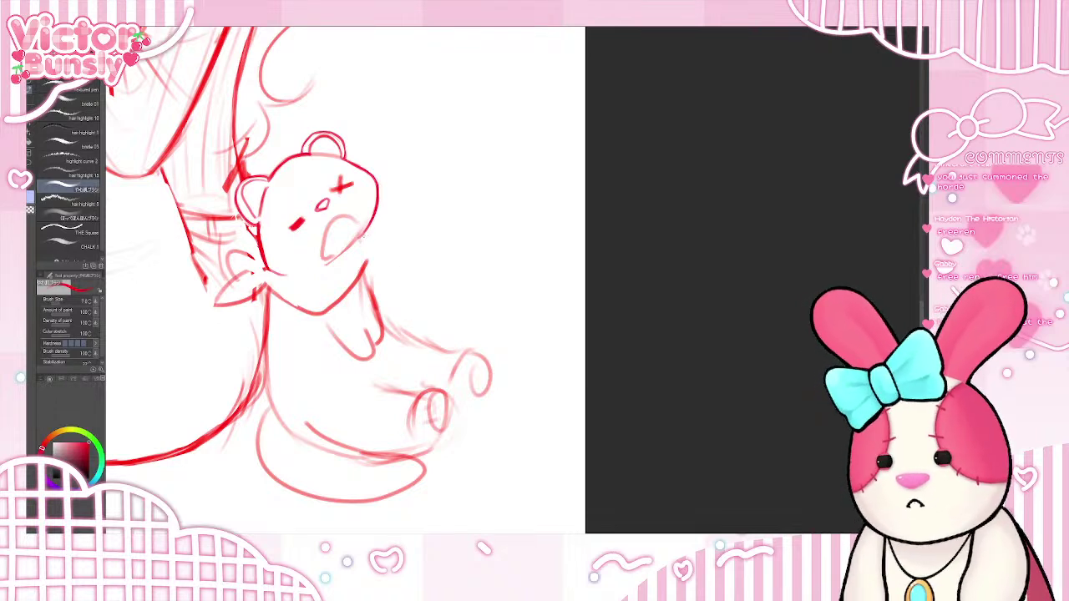
- Redraw the teddy bear's bandana with a folded edge at the outer cheek, a small knot and a pointed upper tail
{"action": "left_click_drag", "start_coordinate": [363, 236], "coordinate": [367, 260]}
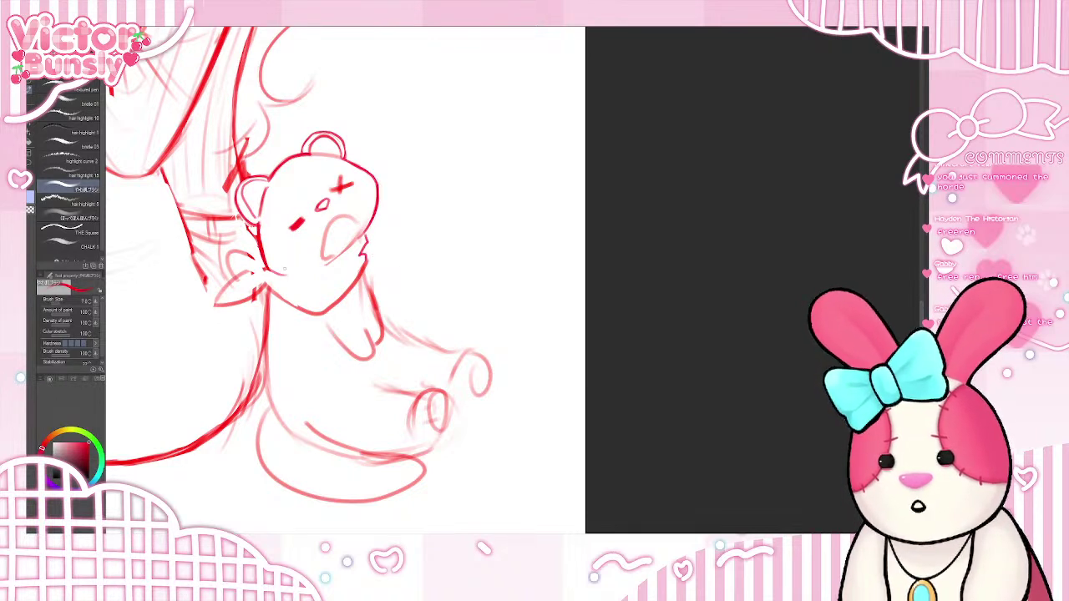
{"action": "mouse_move", "coordinate": [280, 275]}
{"action": "left_mouse_down"}
{"action": "mouse_move", "coordinate": [318, 266]}
{"action": "mouse_move", "coordinate": [274, 287]}
{"action": "mouse_move", "coordinate": [262, 276]}
{"action": "mouse_move", "coordinate": [269, 284]}
{"action": "left_mouse_up"}
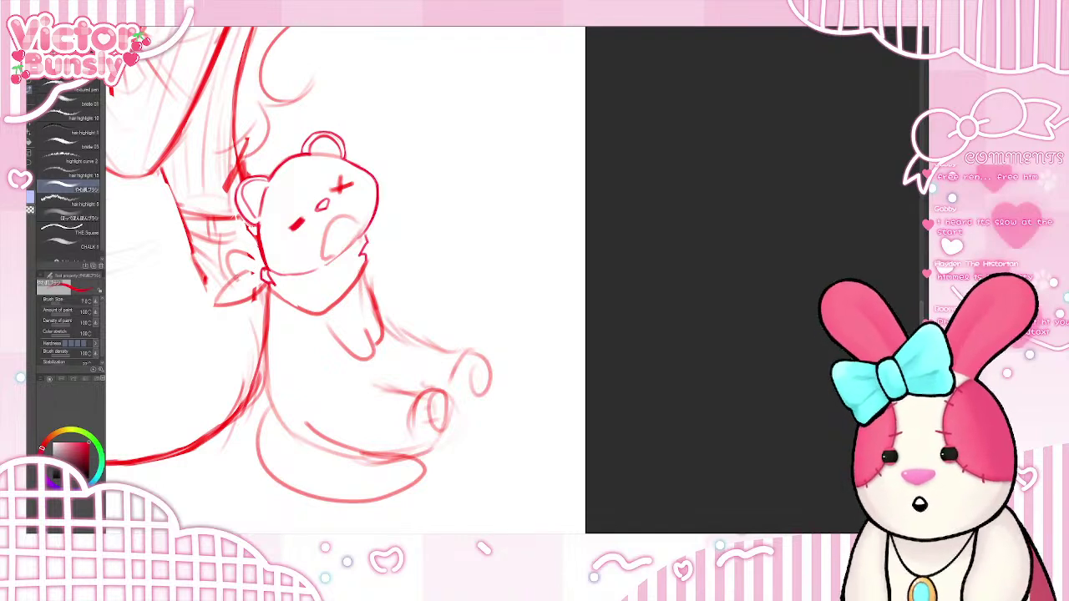
{"action": "mouse_move", "coordinate": [224, 247]}
{"action": "left_mouse_down"}
{"action": "mouse_move", "coordinate": [236, 276]}
{"action": "mouse_move", "coordinate": [257, 261]}
{"action": "mouse_move", "coordinate": [266, 268]}
{"action": "left_mouse_up"}
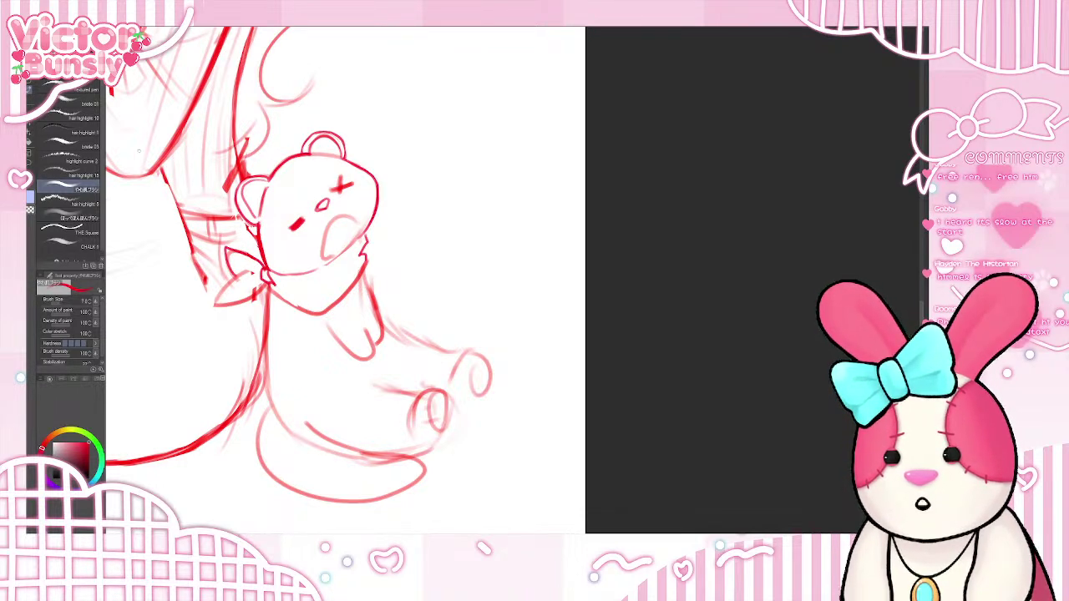
- Erase the rough lines around the bandana's tails and redraw the lower tail with a fold line near the knot
{"action": "key", "text": "e"}
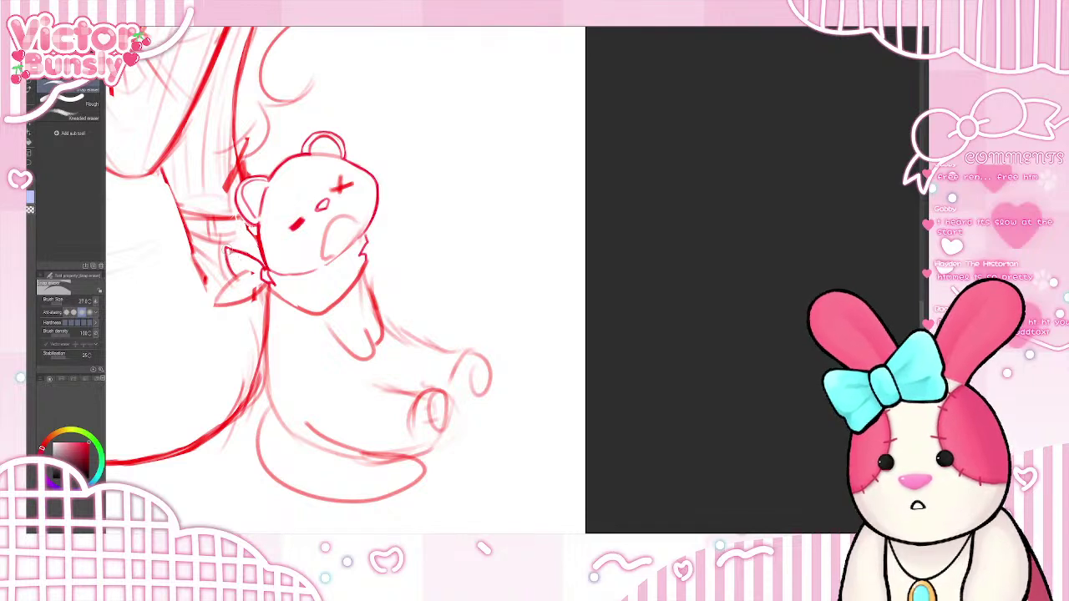
{"action": "mouse_move", "coordinate": [227, 251]}
{"action": "left_mouse_down"}
{"action": "mouse_move", "coordinate": [254, 275]}
{"action": "mouse_move", "coordinate": [205, 304]}
{"action": "mouse_move", "coordinate": [239, 292]}
{"action": "mouse_move", "coordinate": [250, 274]}
{"action": "mouse_move", "coordinate": [241, 311]}
{"action": "mouse_move", "coordinate": [259, 280]}
{"action": "mouse_move", "coordinate": [259, 296]}
{"action": "mouse_move", "coordinate": [267, 293]}
{"action": "mouse_move", "coordinate": [255, 273]}
{"action": "mouse_move", "coordinate": [227, 285]}
{"action": "left_mouse_up"}
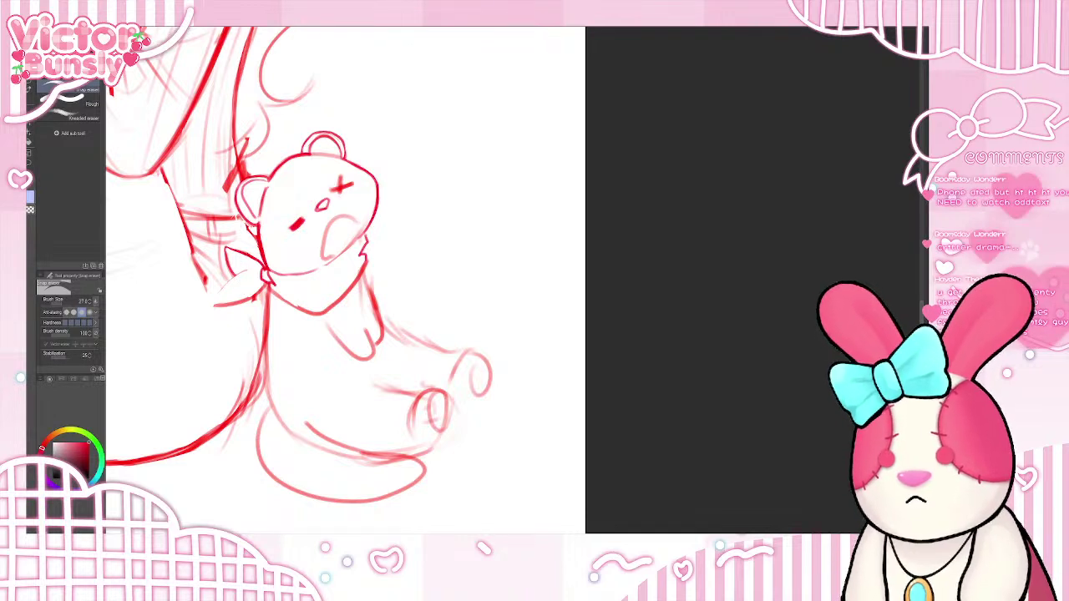
{"action": "left_click", "coordinate": [29, 88]}
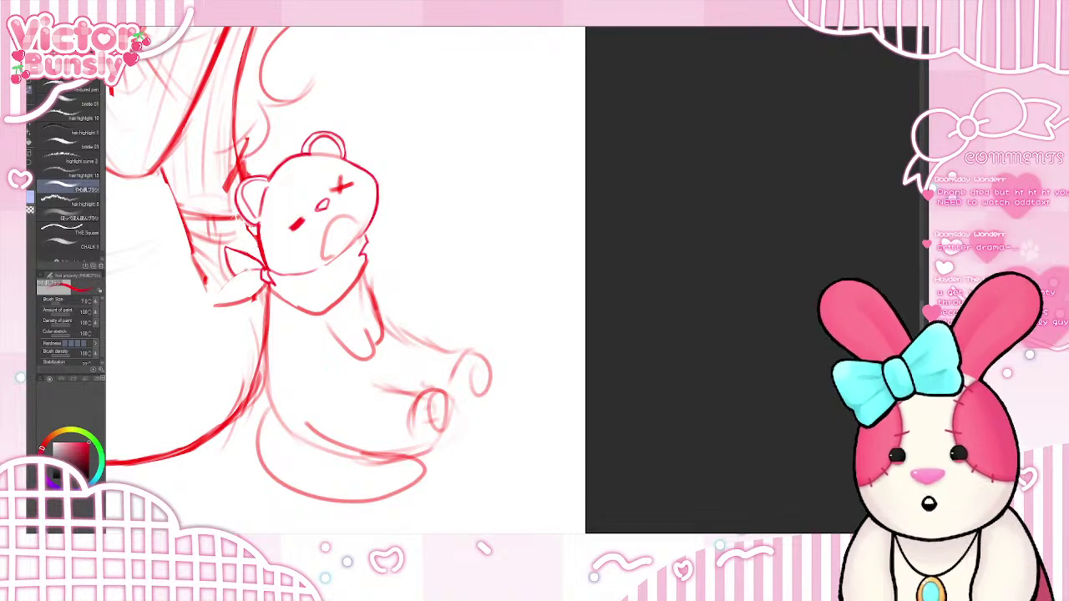
{"action": "left_click_drag", "start_coordinate": [247, 269], "coordinate": [215, 303]}
{"action": "key", "text": "ctrl+z"}
{"action": "left_click_drag", "start_coordinate": [247, 269], "coordinate": [214, 304]}
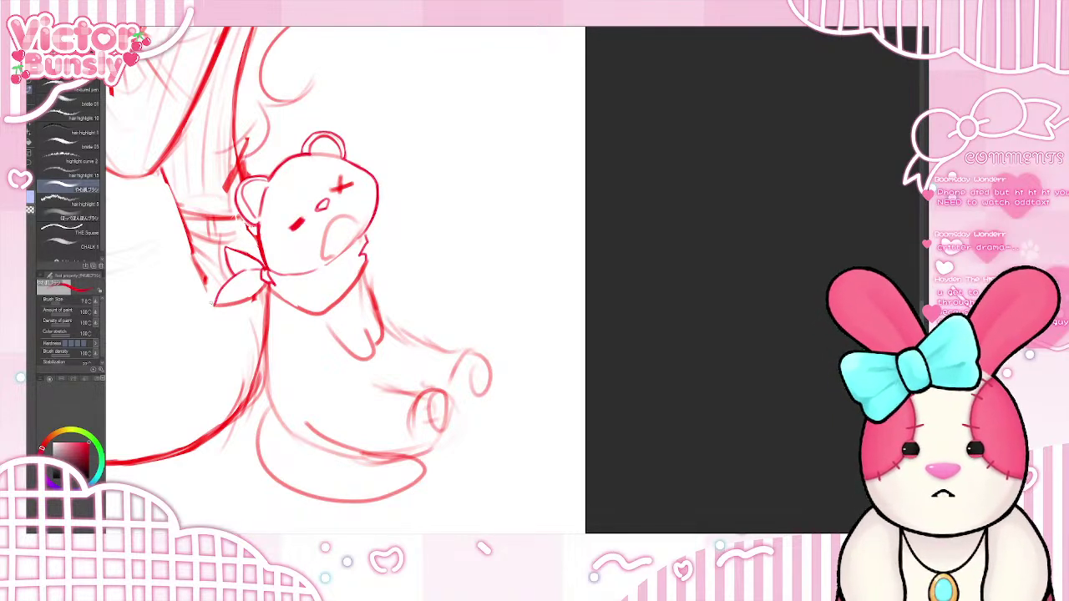
{"action": "left_click_drag", "start_coordinate": [260, 277], "coordinate": [248, 282]}
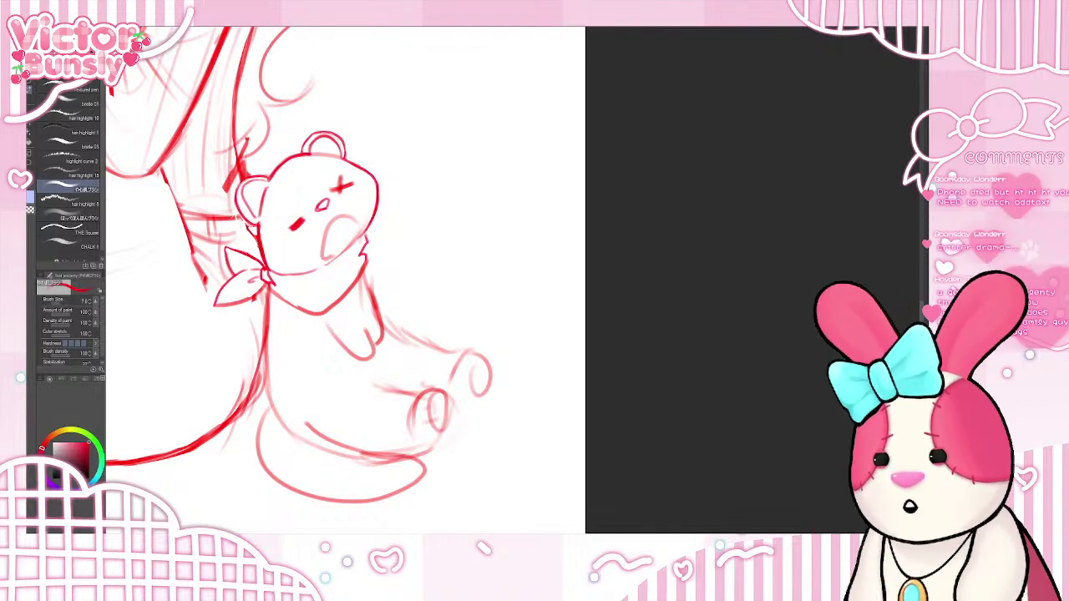
- Clean up stray lines beside the teddy bear's body, then add a fold and small diamond to the bandana and firm up the arm line
{"action": "key", "text": "e"}
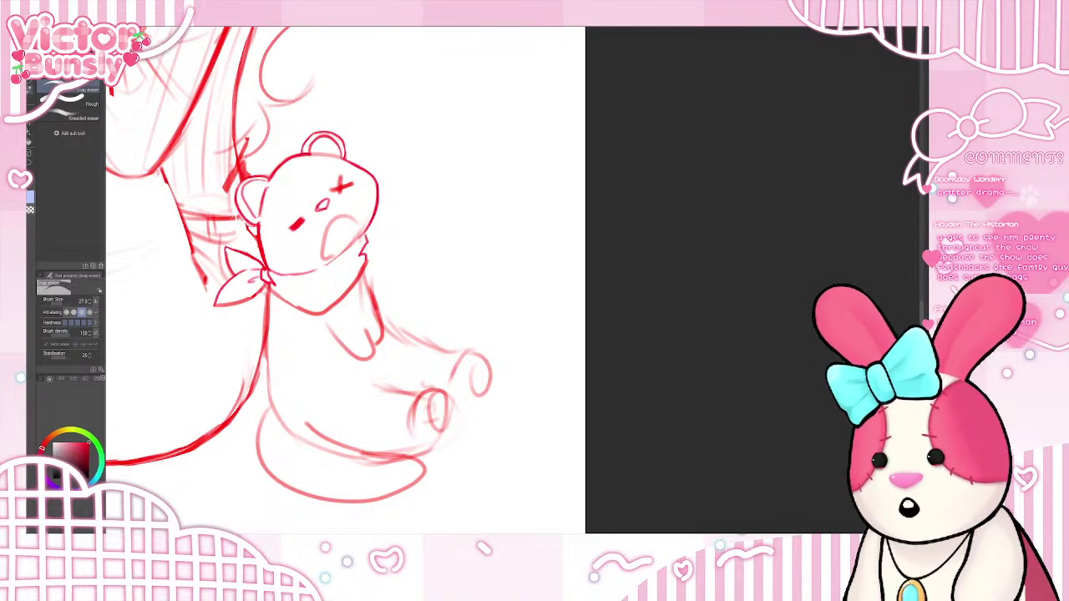
{"action": "left_click", "coordinate": [29, 89]}
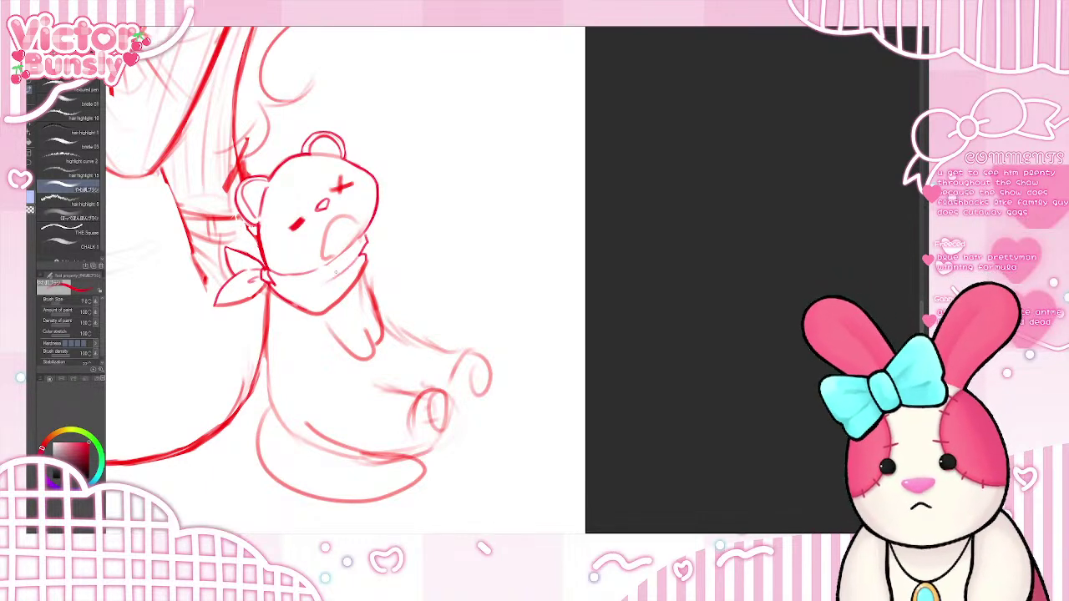
{"action": "mouse_move", "coordinate": [292, 285]}
{"action": "left_mouse_down"}
{"action": "mouse_move", "coordinate": [302, 276]}
{"action": "mouse_move", "coordinate": [311, 285]}
{"action": "mouse_move", "coordinate": [302, 299]}
{"action": "mouse_move", "coordinate": [311, 287]}
{"action": "mouse_move", "coordinate": [367, 335]}
{"action": "mouse_move", "coordinate": [355, 305]}
{"action": "mouse_move", "coordinate": [373, 351]}
{"action": "left_mouse_up"}
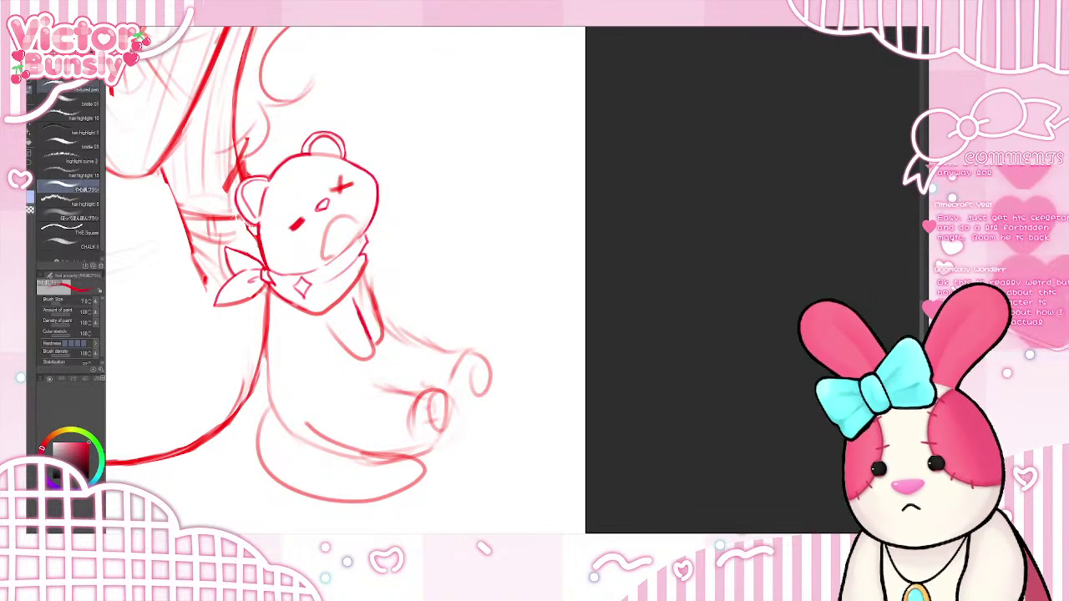
- Fade the teddy bear's open mouth with the eraser and redraw it with a firmer rounded outline
{"action": "key", "text": "e"}
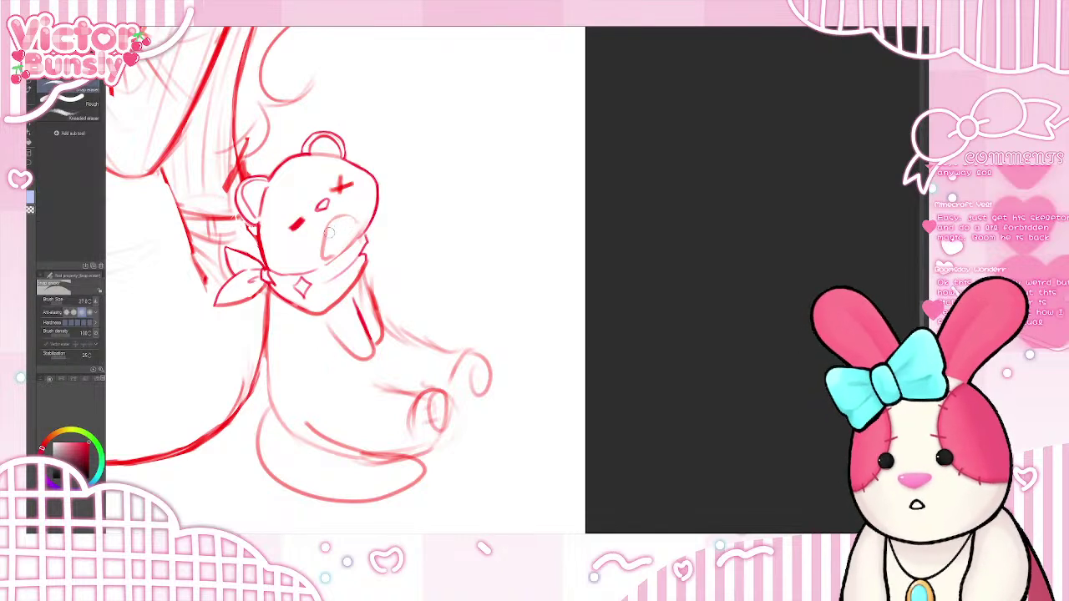
{"action": "left_click_drag", "start_coordinate": [337, 222], "coordinate": [327, 254]}
{"action": "key", "text": "b"}
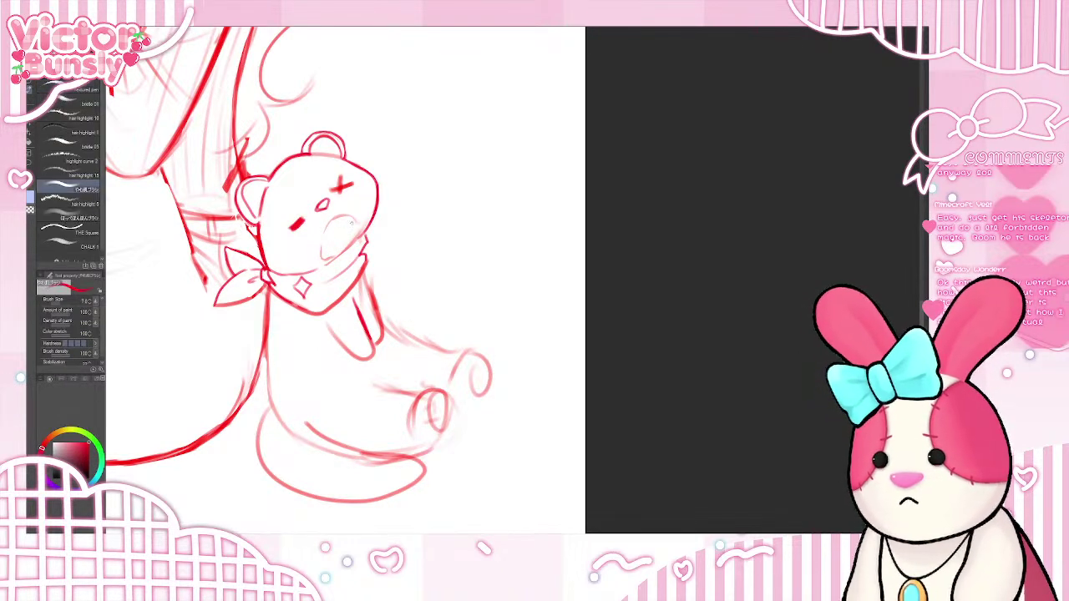
{"action": "mouse_move", "coordinate": [357, 222]}
{"action": "left_mouse_down"}
{"action": "mouse_move", "coordinate": [326, 222]}
{"action": "mouse_move", "coordinate": [328, 258]}
{"action": "left_mouse_up"}
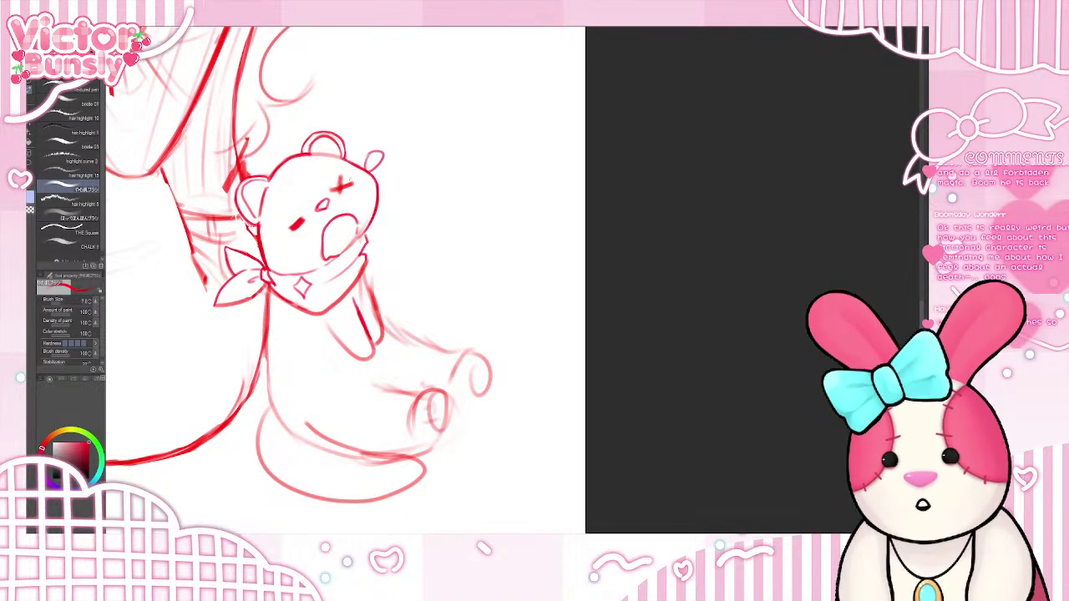
- Firm up the cross-shaped eye on the teddy bear plush and draw a small narrow leaf shape between it and the nose
{"action": "mouse_move", "coordinate": [330, 201]}
{"action": "left_mouse_down"}
{"action": "mouse_move", "coordinate": [362, 184]}
{"action": "mouse_move", "coordinate": [331, 205]}
{"action": "mouse_move", "coordinate": [361, 197]}
{"action": "mouse_move", "coordinate": [333, 203]}
{"action": "left_mouse_up"}
{"action": "key", "text": "ctrl+z"}
{"action": "key", "text": "ctrl+z"}
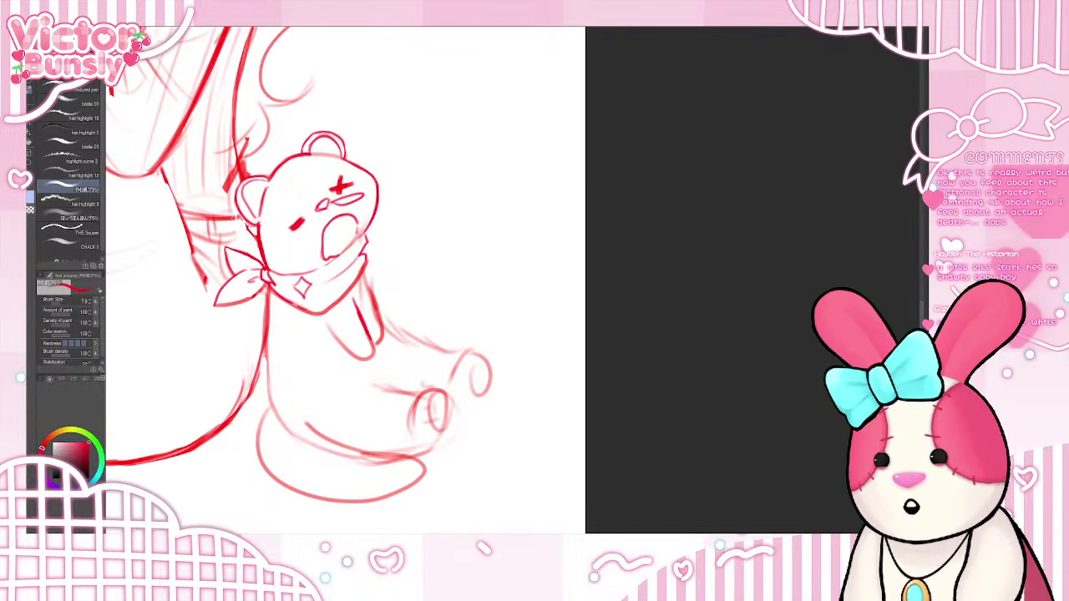
{"action": "key", "text": "e"}
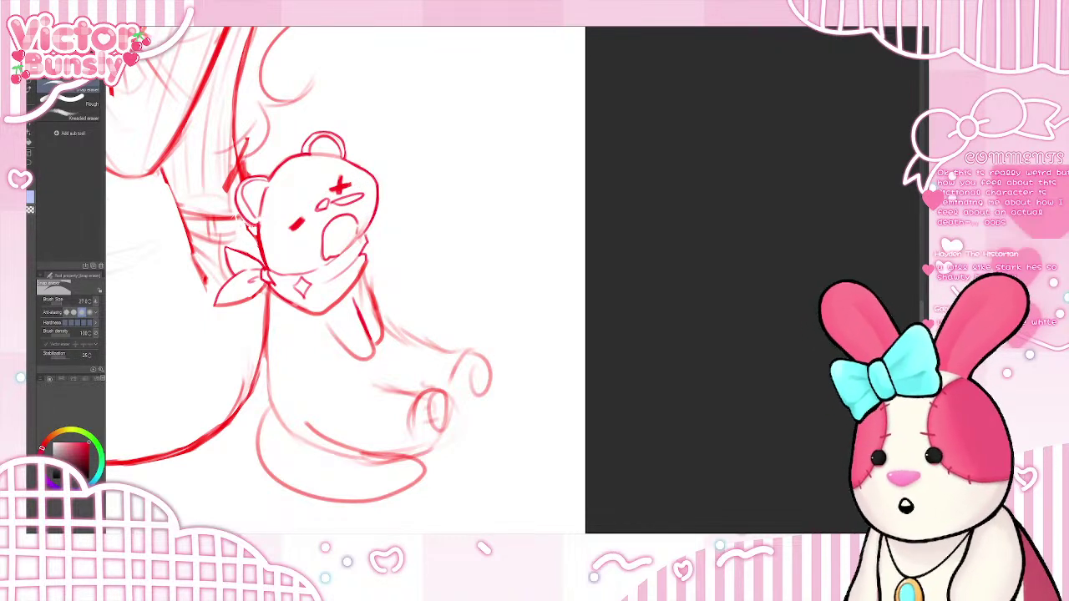
{"action": "key", "text": "b"}
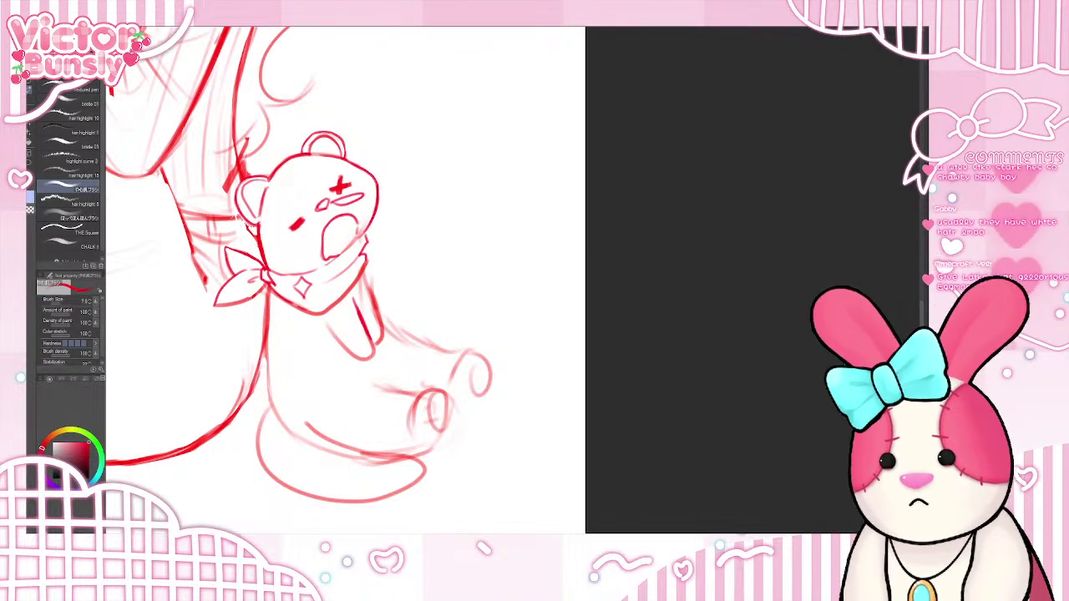
{"action": "key", "text": "e"}
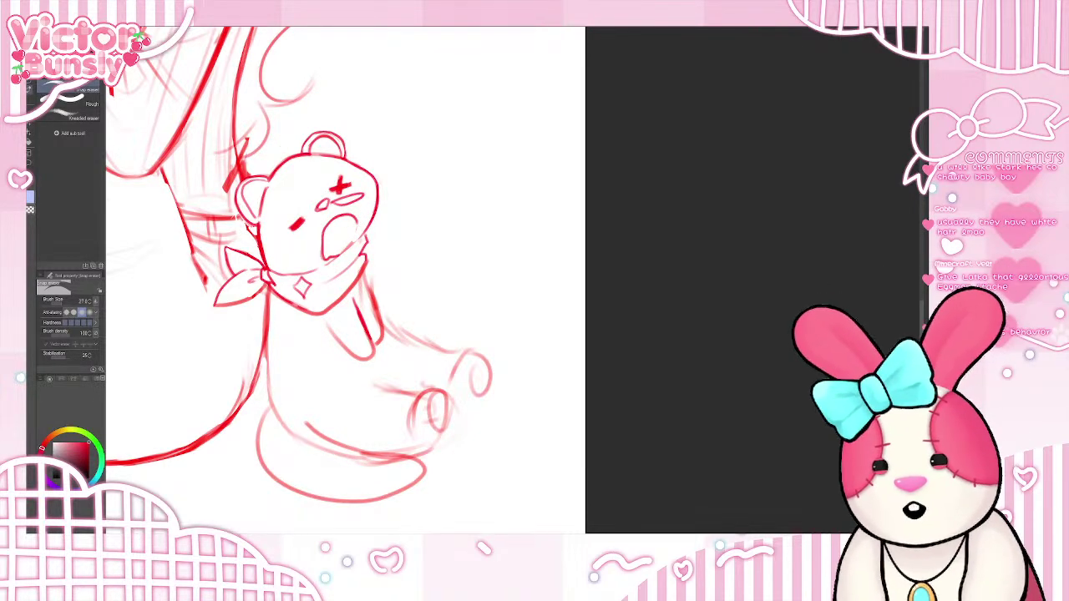
{"action": "key", "text": "b"}
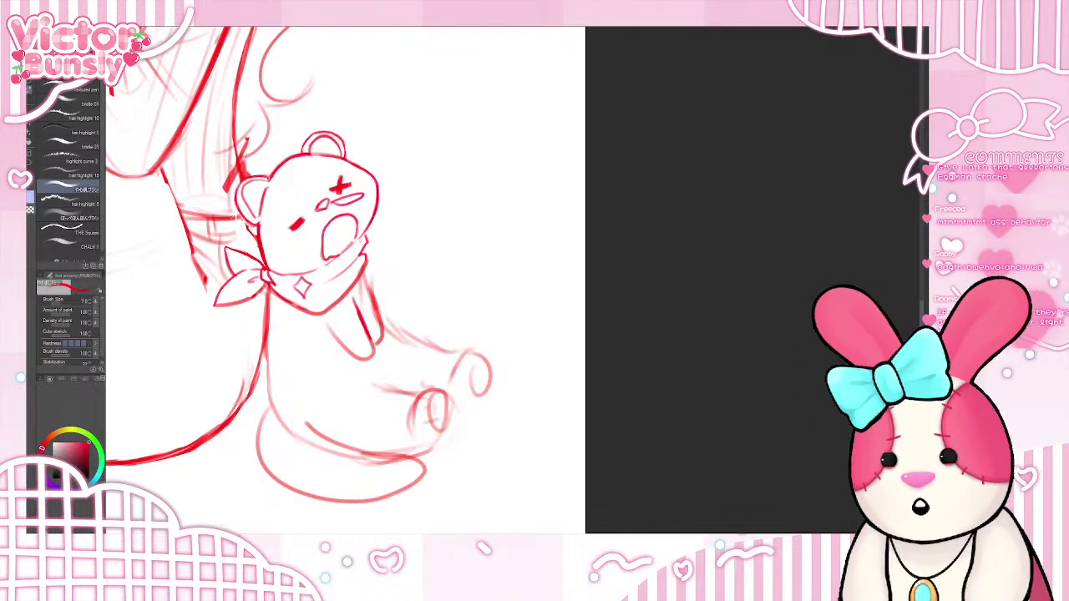
- Try drawing a pointed nightcap over the teddy bear's head and undo it
{"action": "mouse_move", "coordinate": [270, 177]}
{"action": "left_mouse_down"}
{"action": "mouse_move", "coordinate": [326, 104]}
{"action": "mouse_move", "coordinate": [382, 125]}
{"action": "mouse_move", "coordinate": [347, 151]}
{"action": "mouse_move", "coordinate": [371, 171]}
{"action": "left_mouse_up"}
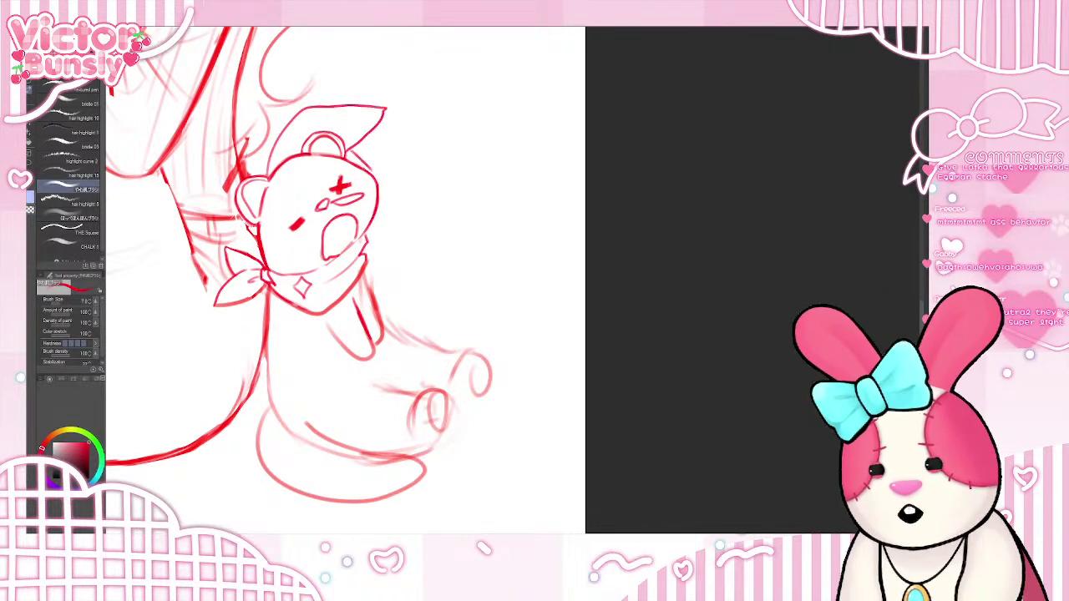
{"action": "key", "text": "ctrl+z"}
{"action": "key", "text": "ctrl+z"}
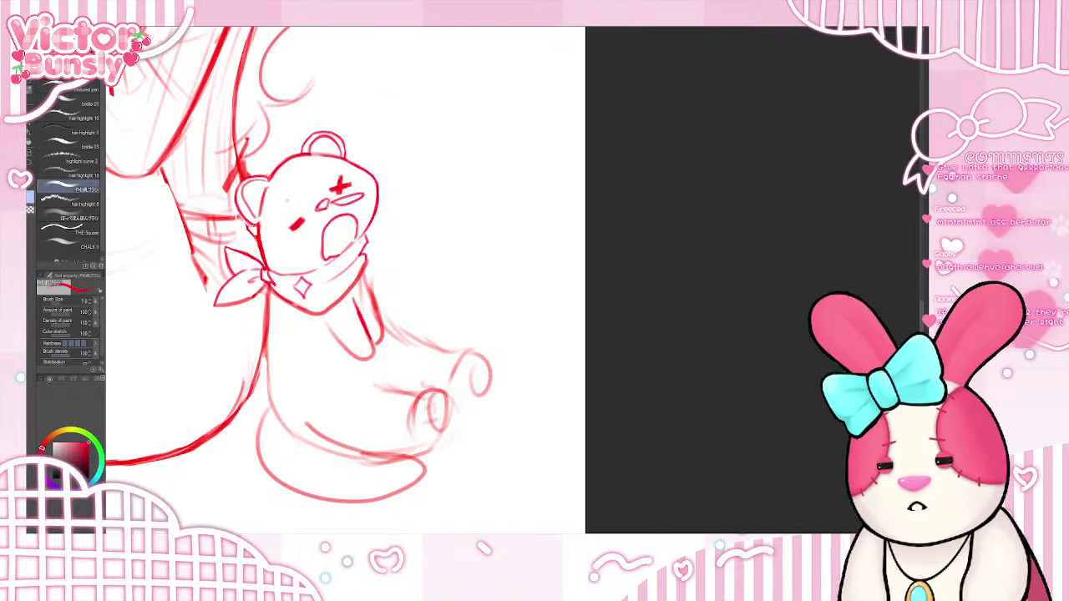
- Sketch a sleeve cuff and nightgown hem on the teddy bear, plus a drooping nightcap with a round pompom at its tip
{"action": "left_click_drag", "start_coordinate": [338, 348], "coordinate": [367, 335]}
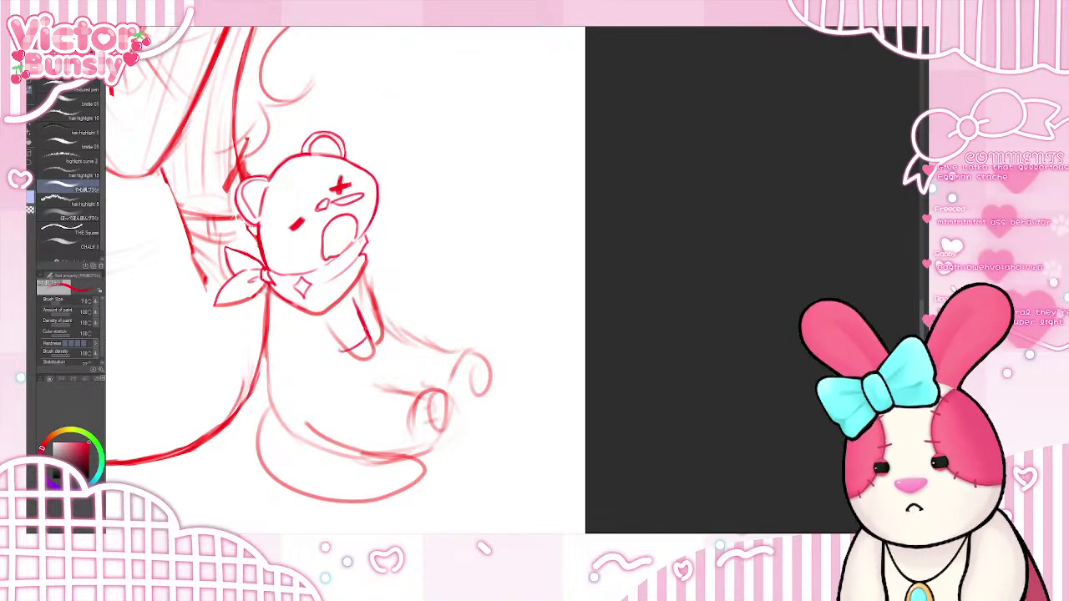
{"action": "mouse_move", "coordinate": [288, 422]}
{"action": "left_mouse_down"}
{"action": "mouse_move", "coordinate": [339, 471]}
{"action": "mouse_move", "coordinate": [394, 461]}
{"action": "mouse_move", "coordinate": [447, 341]}
{"action": "mouse_move", "coordinate": [421, 343]}
{"action": "left_mouse_up"}
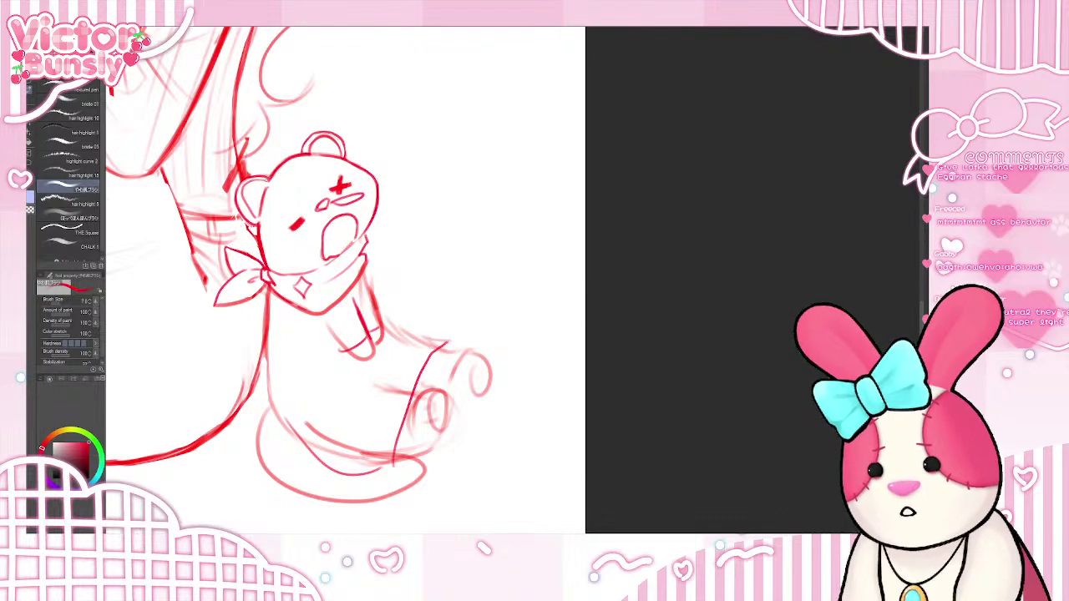
{"action": "mouse_move", "coordinate": [266, 179]}
{"action": "left_mouse_down"}
{"action": "mouse_move", "coordinate": [359, 166]}
{"action": "mouse_move", "coordinate": [295, 163]}
{"action": "mouse_move", "coordinate": [327, 107]}
{"action": "mouse_move", "coordinate": [374, 99]}
{"action": "mouse_move", "coordinate": [359, 160]}
{"action": "left_mouse_up"}
{"action": "key", "text": "ctrl+z"}
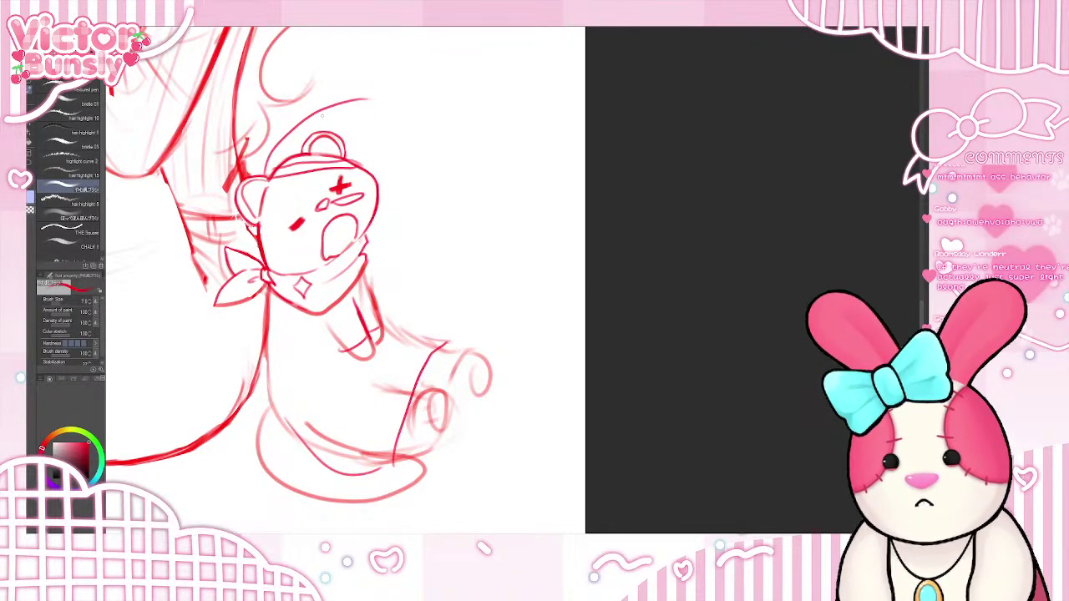
{"action": "mouse_move", "coordinate": [354, 101]}
{"action": "left_mouse_down"}
{"action": "mouse_move", "coordinate": [419, 141]}
{"action": "mouse_move", "coordinate": [380, 180]}
{"action": "left_mouse_up"}
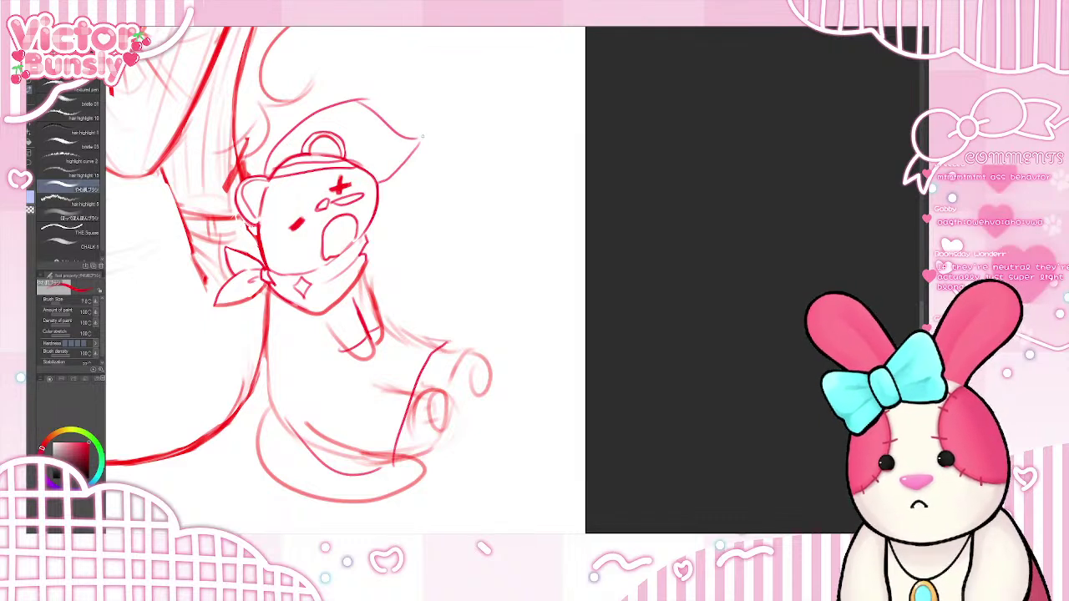
{"action": "left_click_drag", "start_coordinate": [423, 136], "coordinate": [420, 142]}
- Sketch a lit candle on a flat holder at the teddy bear's paw, undoing the stray squiggle beside it
{"action": "mouse_move", "coordinate": [396, 321]}
{"action": "left_mouse_down"}
{"action": "mouse_move", "coordinate": [441, 310]}
{"action": "mouse_move", "coordinate": [392, 302]}
{"action": "mouse_move", "coordinate": [381, 247]}
{"action": "mouse_move", "coordinate": [393, 248]}
{"action": "mouse_move", "coordinate": [413, 309]}
{"action": "left_mouse_up"}
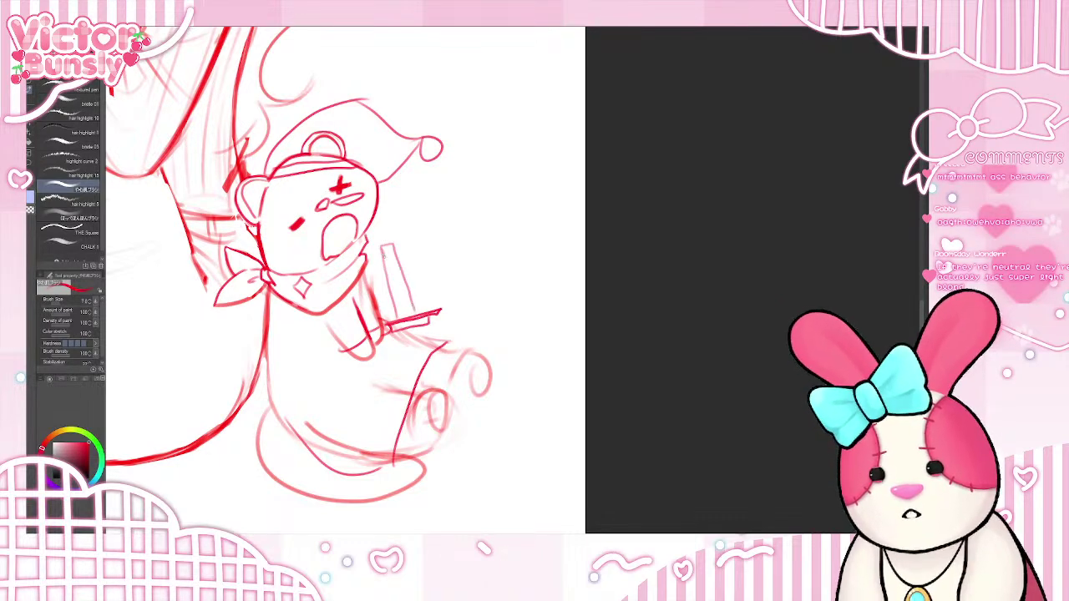
{"action": "left_click_drag", "start_coordinate": [386, 259], "coordinate": [400, 279]}
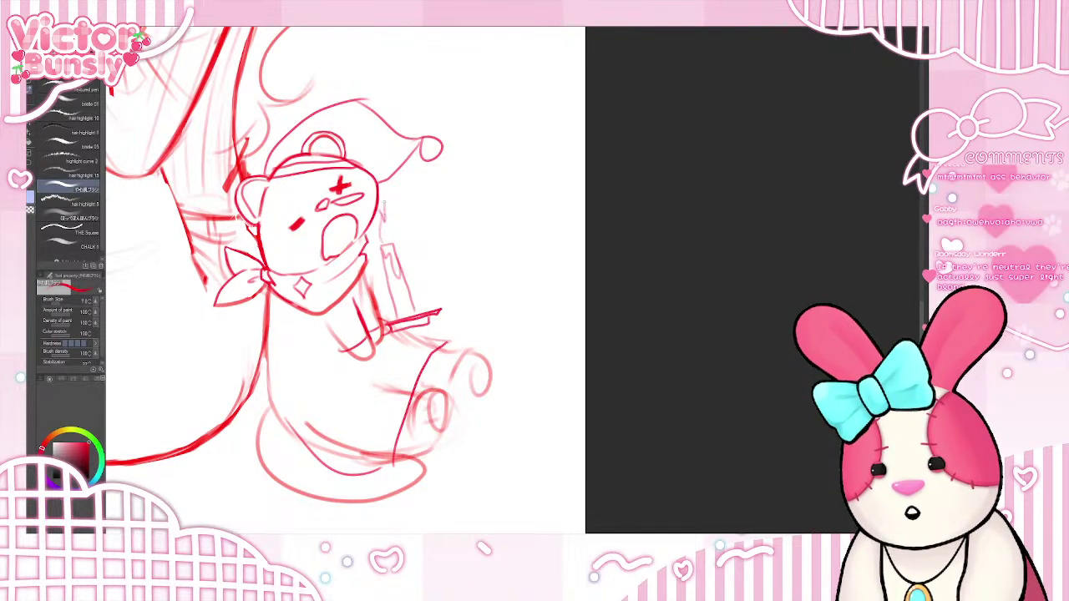
{"action": "left_click_drag", "start_coordinate": [384, 202], "coordinate": [395, 238]}
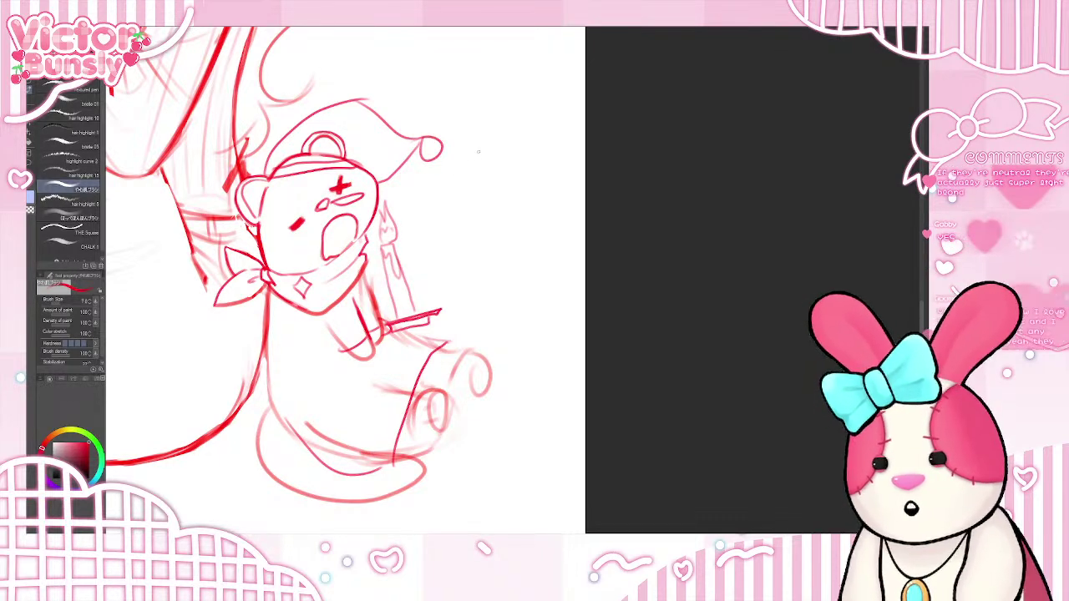
{"action": "mouse_move", "coordinate": [475, 152]}
{"action": "left_mouse_down"}
{"action": "mouse_move", "coordinate": [446, 186]}
{"action": "mouse_move", "coordinate": [478, 188]}
{"action": "mouse_move", "coordinate": [507, 165]}
{"action": "mouse_move", "coordinate": [443, 280]}
{"action": "mouse_move", "coordinate": [484, 349]}
{"action": "mouse_move", "coordinate": [545, 309]}
{"action": "mouse_move", "coordinate": [585, 373]}
{"action": "left_mouse_up"}
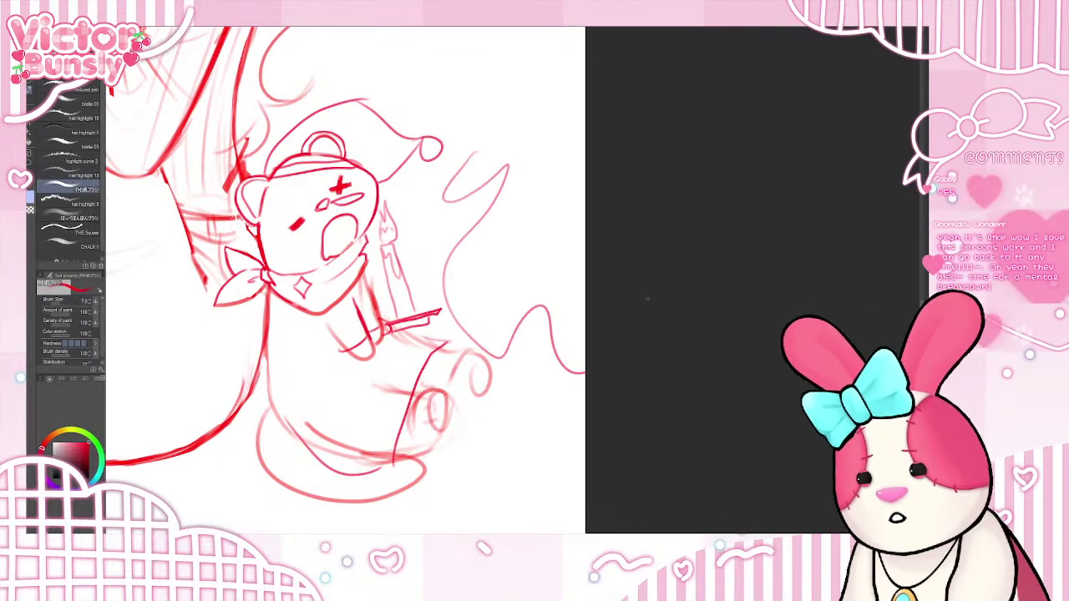
{"action": "key", "text": "ctrl+z"}
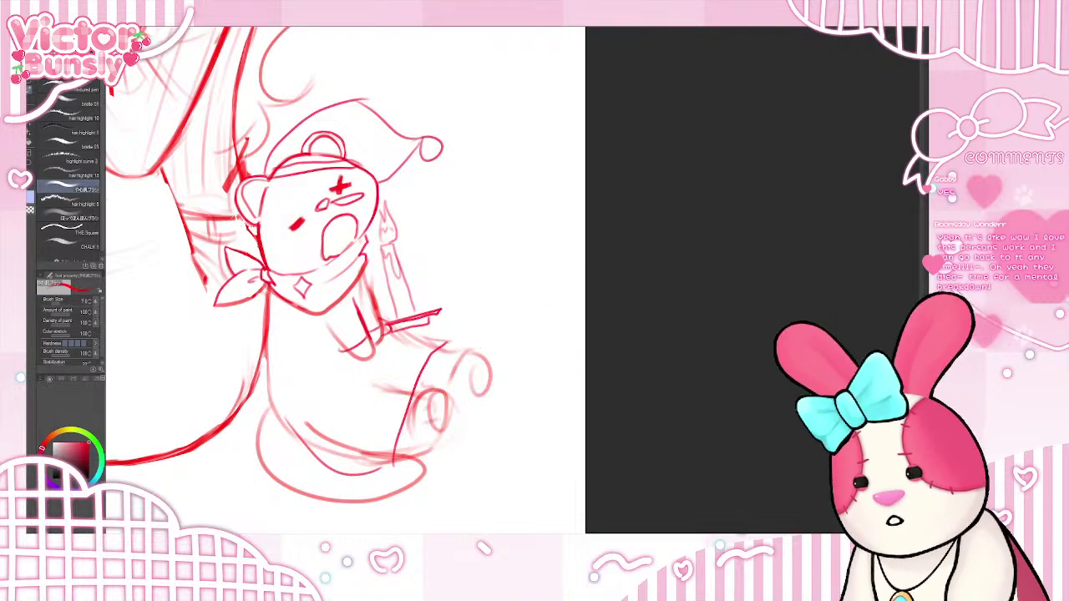
- Try fold lines on the teddy bear's nightgown and cap, and undo the whole nightwear and candle sketch
{"action": "mouse_move", "coordinate": [274, 292]}
{"action": "left_mouse_down"}
{"action": "mouse_move", "coordinate": [332, 442]}
{"action": "mouse_move", "coordinate": [381, 461]}
{"action": "left_mouse_up"}
{"action": "left_click_drag", "start_coordinate": [297, 313], "coordinate": [388, 436]}
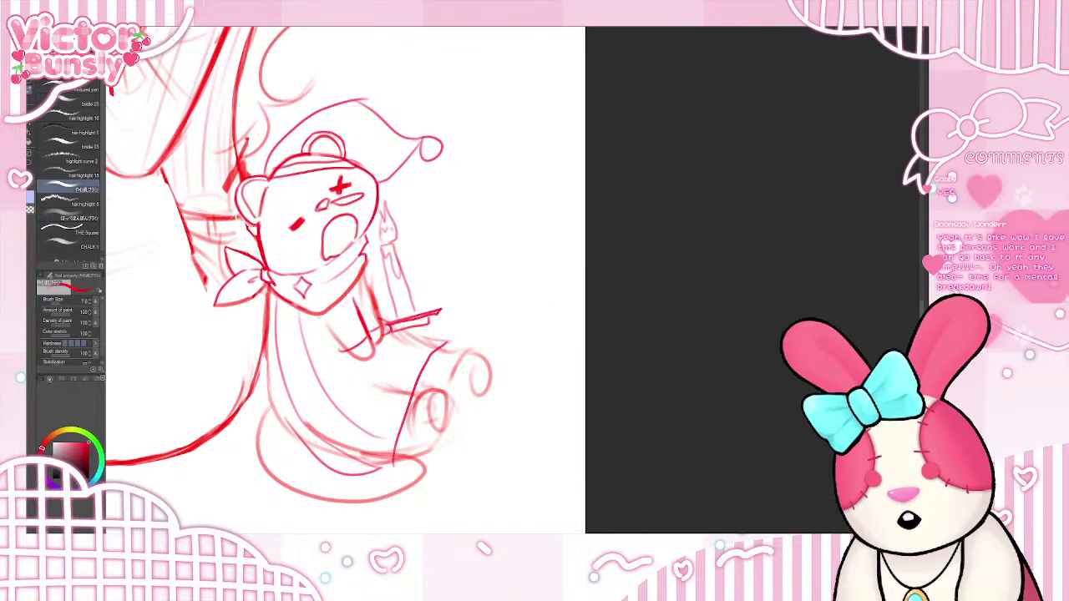
{"action": "left_click_drag", "start_coordinate": [322, 319], "coordinate": [404, 412]}
{"action": "left_click_drag", "start_coordinate": [377, 359], "coordinate": [413, 379]}
{"action": "left_click_drag", "start_coordinate": [389, 336], "coordinate": [408, 347]}
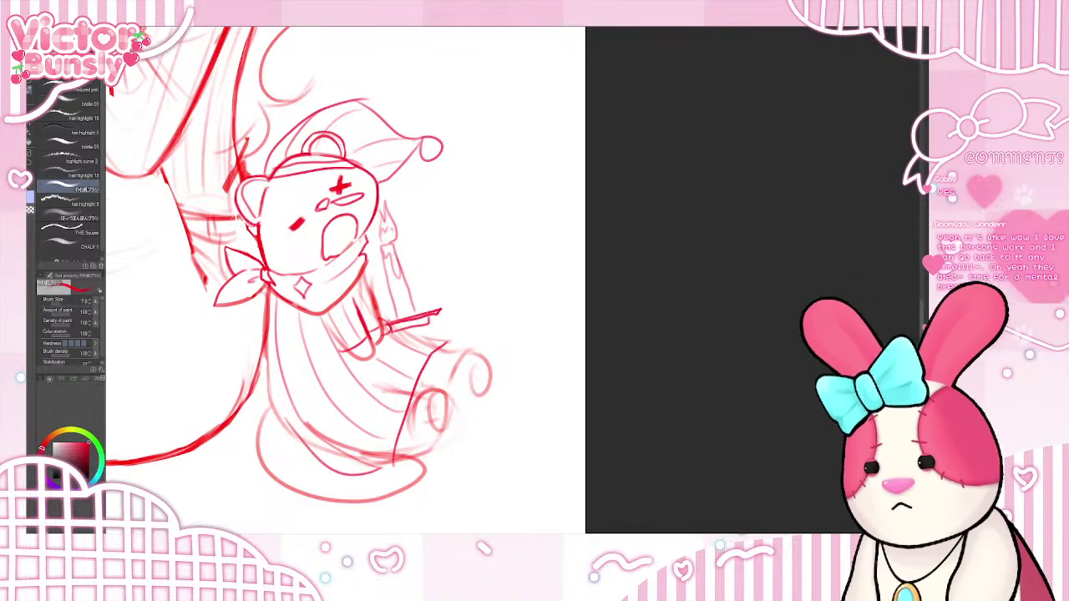
{"action": "key", "text": "ctrl+z"}
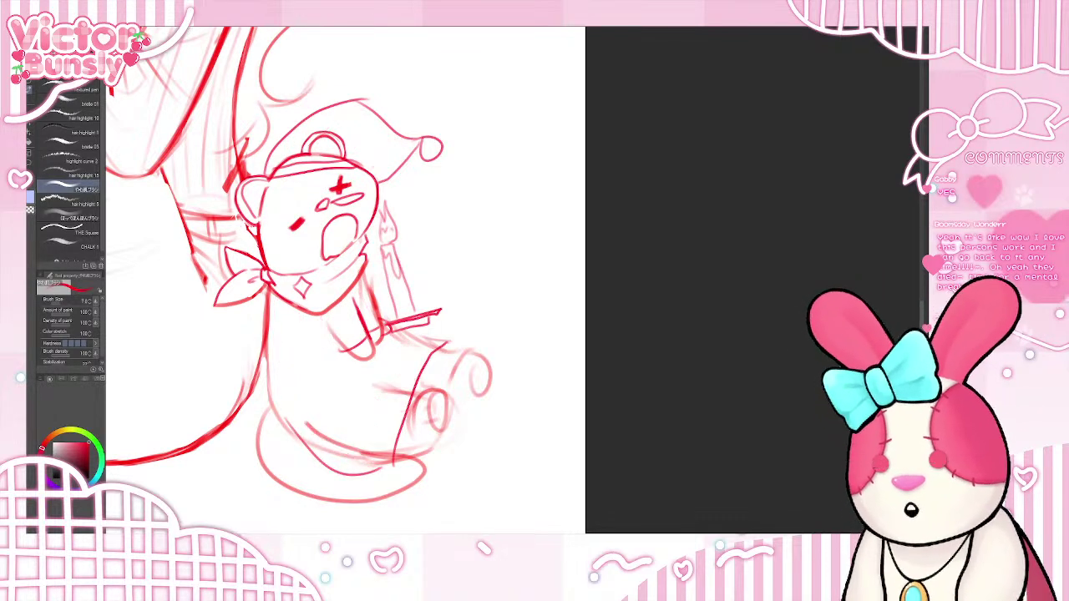
{"action": "key", "text": "ctrl+z"}
{"action": "key", "text": "ctrl+z"}
{"action": "key", "text": "ctrl+z"}
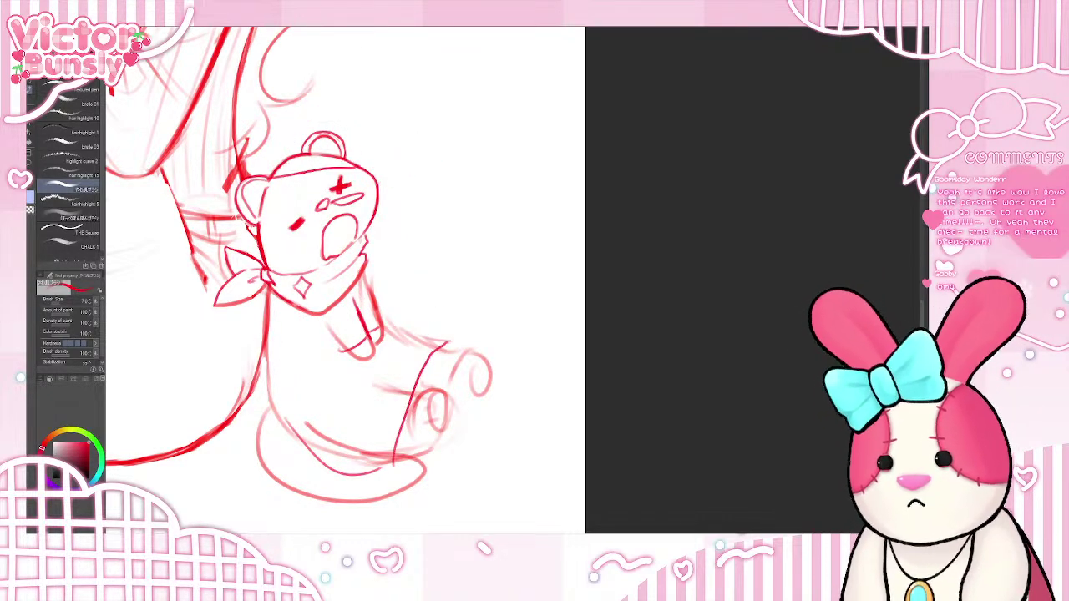
{"action": "key", "text": "ctrl+z"}
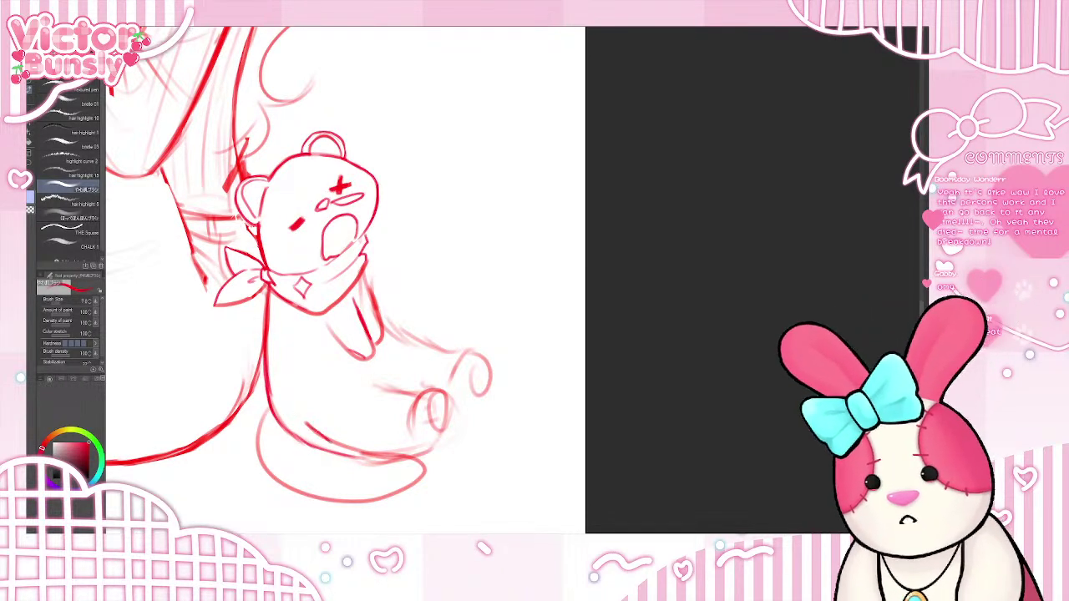
- Redraw the long curved tail beneath the teddy bear's body with a firmer outline, undoing the rough first stroke at its tip
{"action": "left_click_drag", "start_coordinate": [421, 459], "coordinate": [404, 496]}
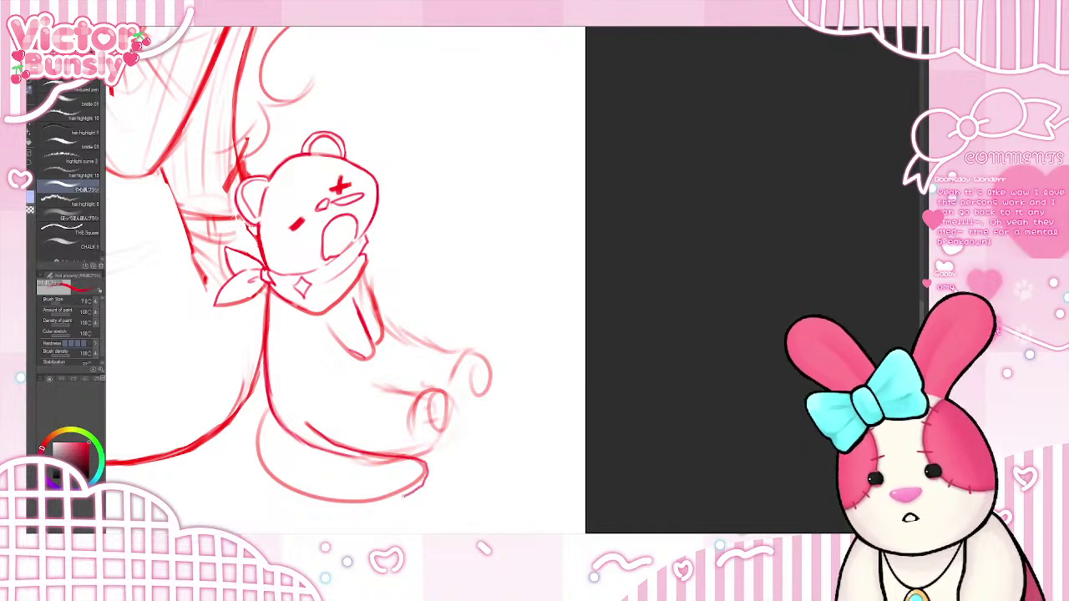
{"action": "key", "text": "ctrl+z"}
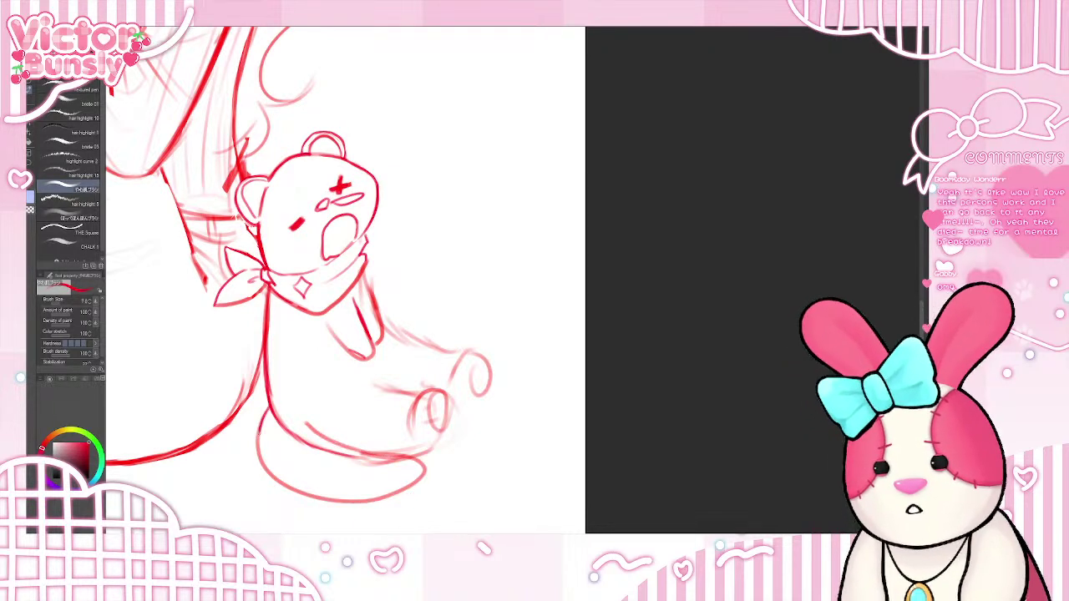
{"action": "key", "text": "ctrl+z"}
{"action": "mouse_move", "coordinate": [269, 406]}
{"action": "left_mouse_down"}
{"action": "mouse_move", "coordinate": [259, 450]}
{"action": "mouse_move", "coordinate": [294, 491]}
{"action": "mouse_move", "coordinate": [388, 501]}
{"action": "mouse_move", "coordinate": [429, 466]}
{"action": "mouse_move", "coordinate": [423, 449]}
{"action": "mouse_move", "coordinate": [349, 454]}
{"action": "left_mouse_up"}
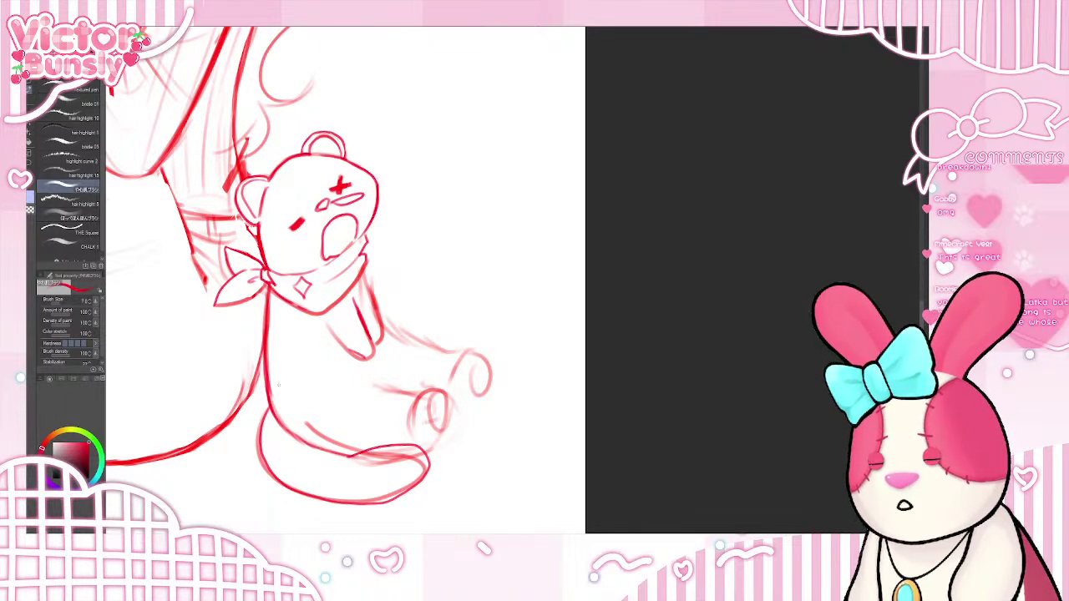
- Erase the leftover sketch lines inside the tail and along its edges to leave one clean outline
{"action": "key", "text": "e"}
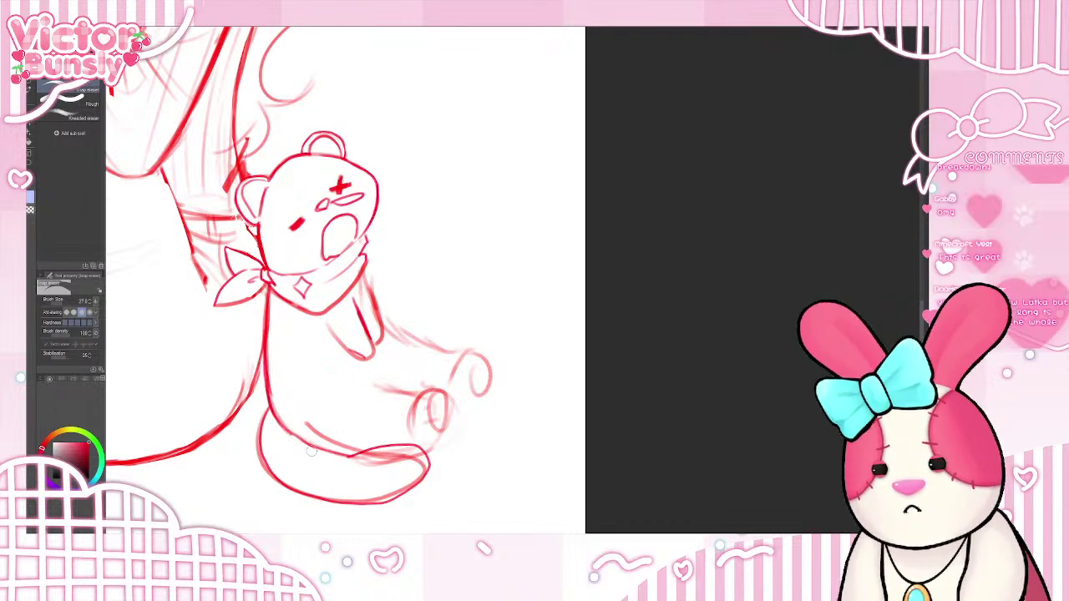
{"action": "mouse_move", "coordinate": [275, 421]}
{"action": "left_mouse_down"}
{"action": "mouse_move", "coordinate": [285, 430]}
{"action": "mouse_move", "coordinate": [277, 423]}
{"action": "left_mouse_up"}
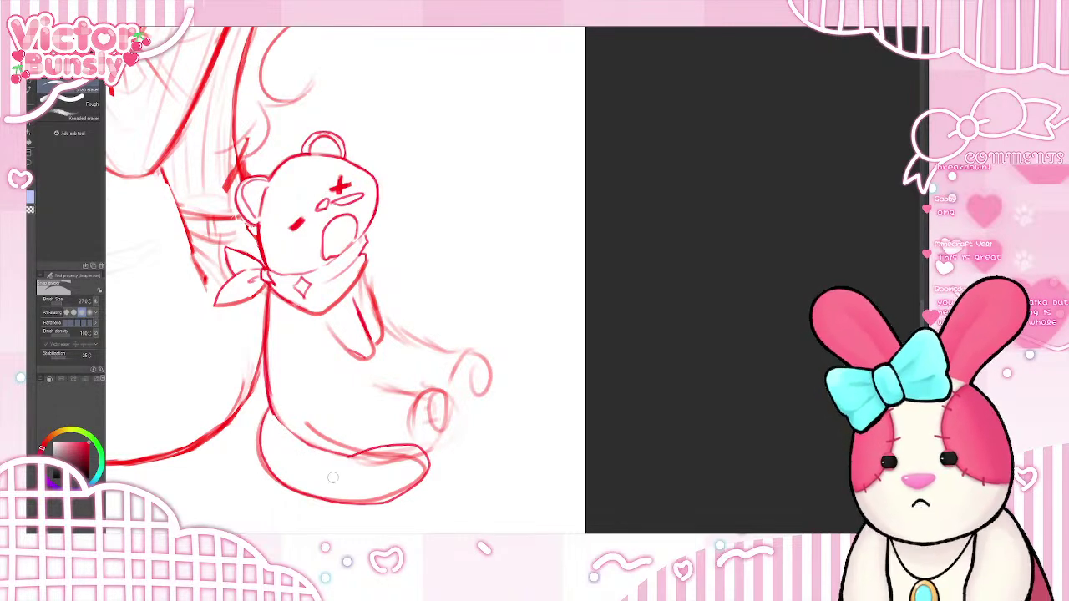
{"action": "mouse_move", "coordinate": [372, 463]}
{"action": "left_mouse_down"}
{"action": "mouse_move", "coordinate": [392, 457]}
{"action": "mouse_move", "coordinate": [363, 463]}
{"action": "mouse_move", "coordinate": [403, 449]}
{"action": "mouse_move", "coordinate": [404, 463]}
{"action": "mouse_move", "coordinate": [416, 457]}
{"action": "mouse_move", "coordinate": [409, 452]}
{"action": "mouse_move", "coordinate": [423, 466]}
{"action": "left_mouse_up"}
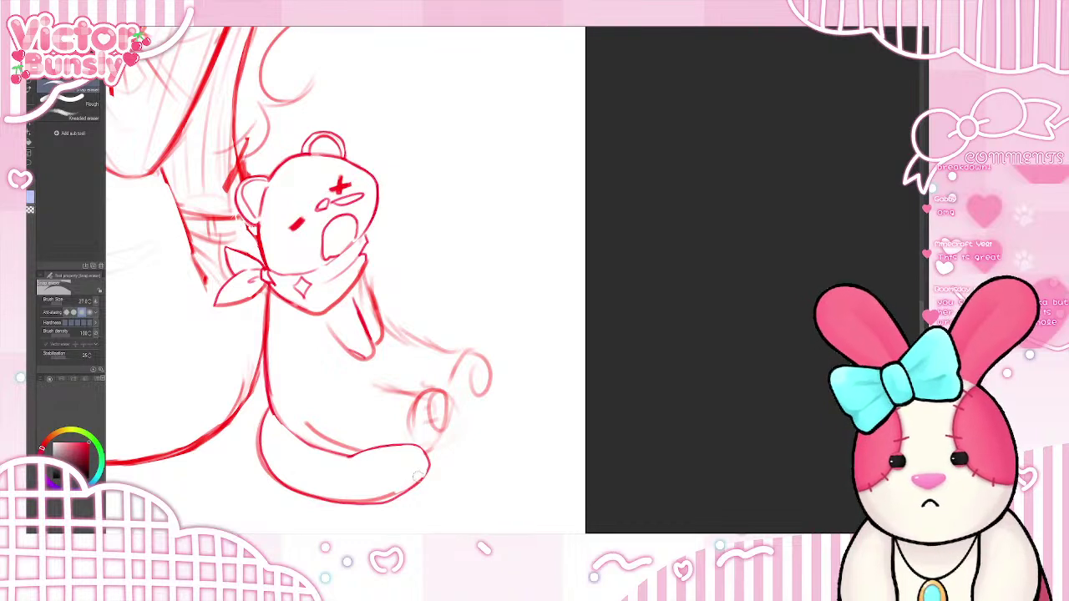
{"action": "key", "text": "ctrl+z"}
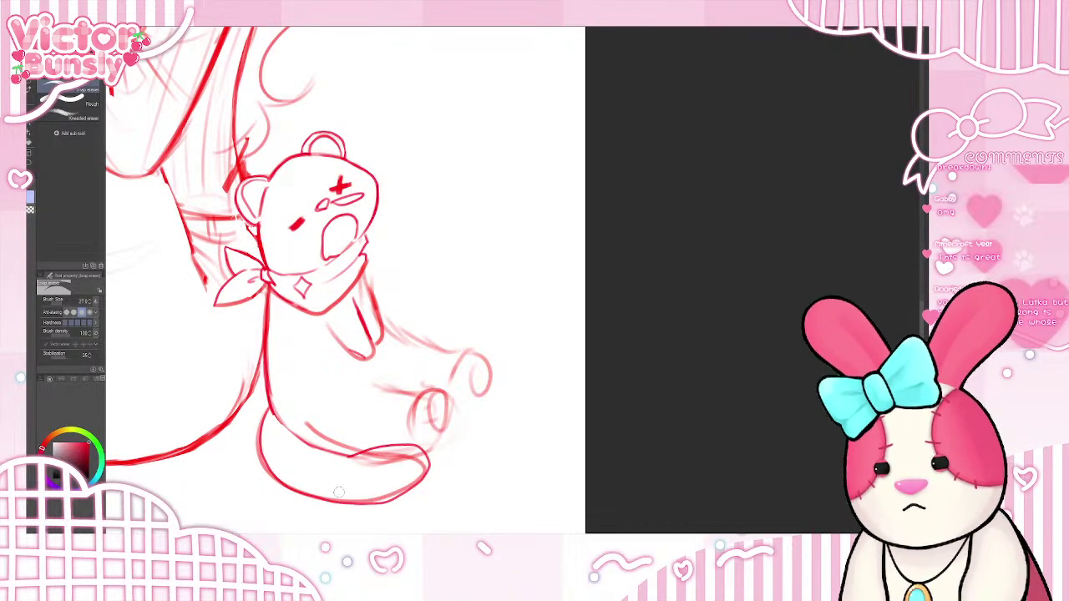
{"action": "left_click_drag", "start_coordinate": [374, 496], "coordinate": [333, 494]}
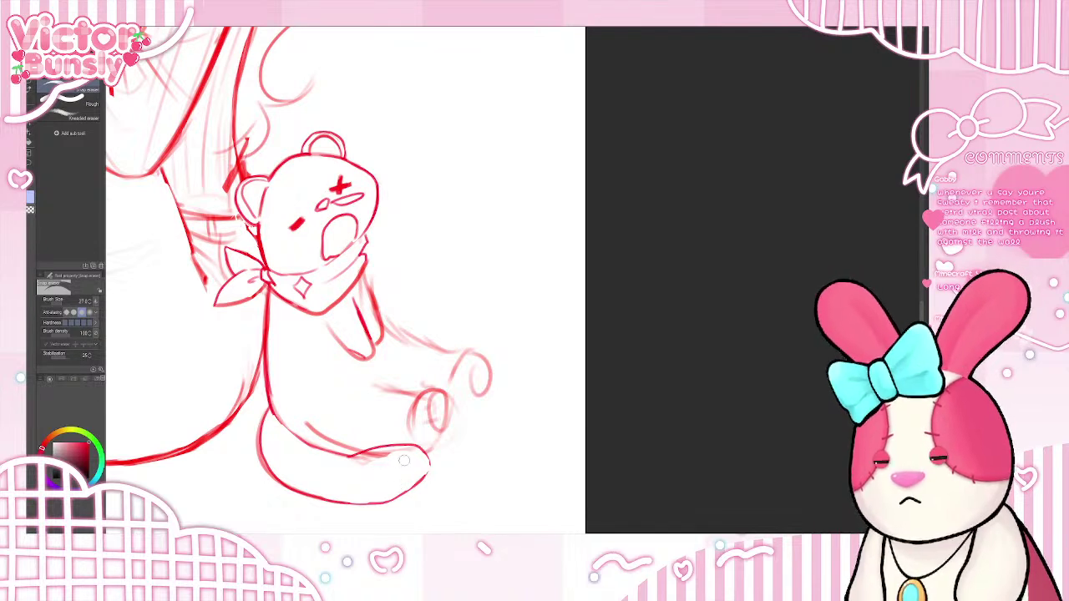
{"action": "mouse_move", "coordinate": [392, 458]}
{"action": "left_mouse_down"}
{"action": "mouse_move", "coordinate": [340, 464]}
{"action": "mouse_move", "coordinate": [388, 449]}
{"action": "left_mouse_up"}
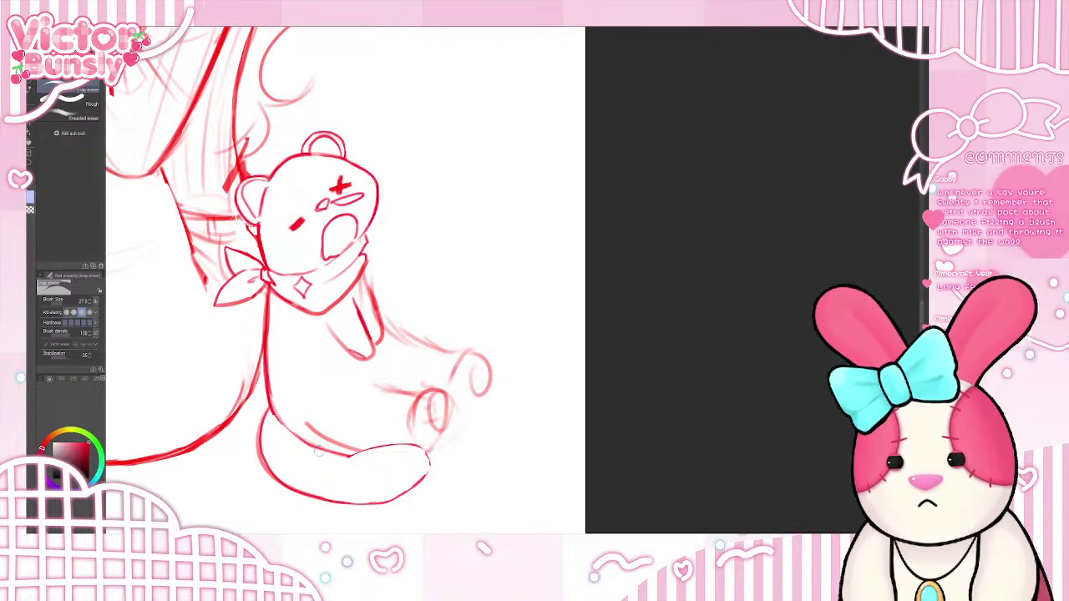
- Retouch the tail's upper edge and close its rounded tip, undoing the unwanted strokes
{"action": "key", "text": "b"}
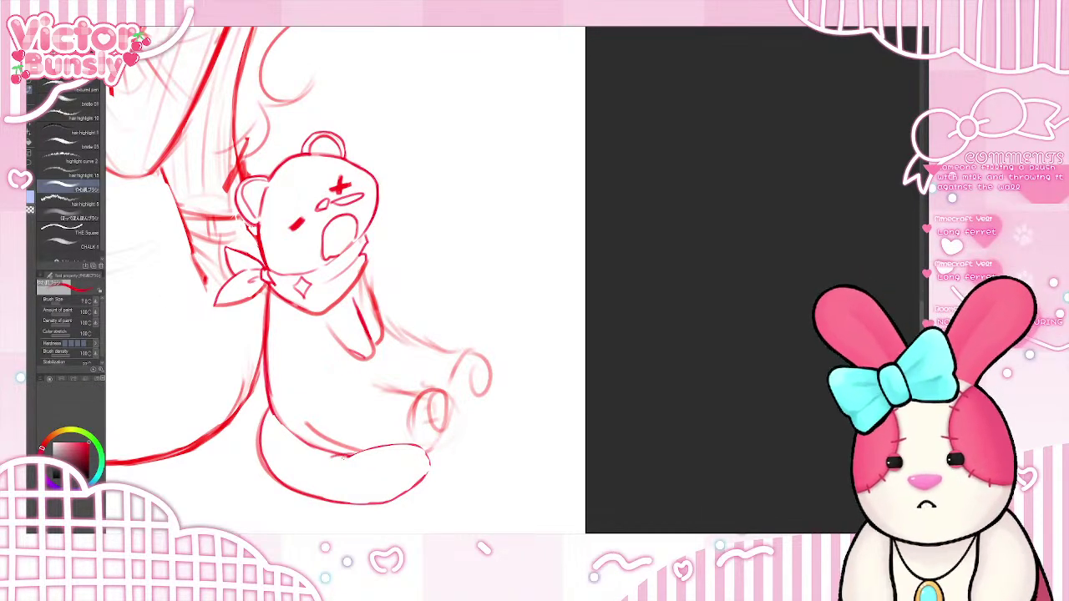
{"action": "left_click_drag", "start_coordinate": [359, 451], "coordinate": [330, 457]}
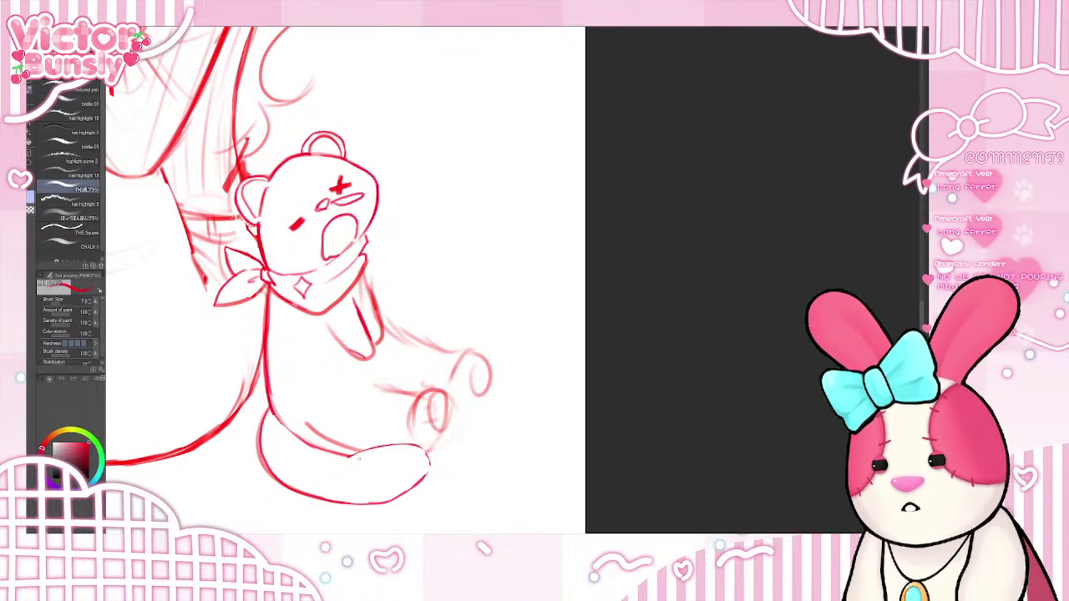
{"action": "mouse_move", "coordinate": [347, 458]}
{"action": "left_mouse_down"}
{"action": "mouse_move", "coordinate": [375, 449]}
{"action": "mouse_move", "coordinate": [426, 479]}
{"action": "left_mouse_up"}
{"action": "key", "text": "ctrl+z"}
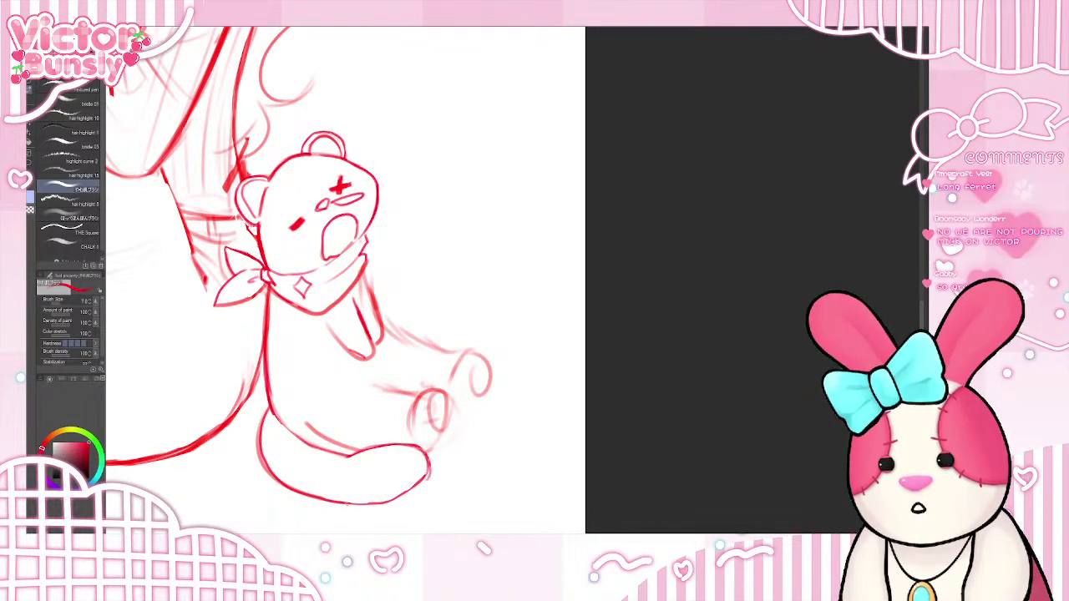
{"action": "mouse_move", "coordinate": [347, 503]}
{"action": "left_mouse_down"}
{"action": "mouse_move", "coordinate": [401, 496]}
{"action": "mouse_move", "coordinate": [429, 468]}
{"action": "left_mouse_up"}
{"action": "key", "text": "ctrl+z"}
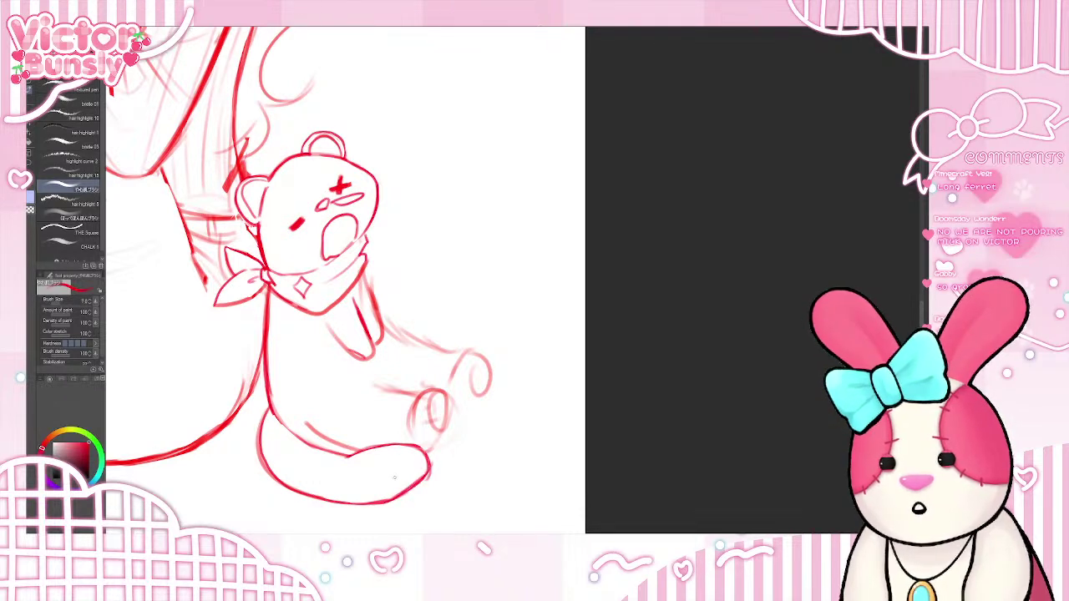
{"action": "key", "text": "ctrl+z"}
{"action": "key", "text": "ctrl+z"}
{"action": "key", "text": "ctrl+z"}
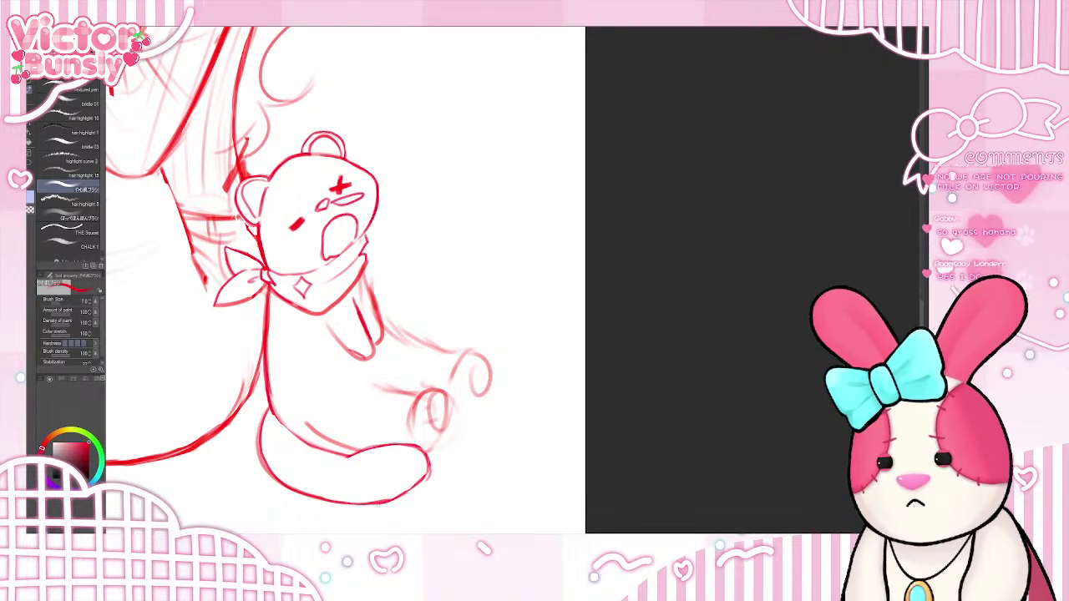
- Retrace the lower edge of the teddy bear's tail near its rounded tip, undoing the rough first stroke
{"action": "left_click_drag", "start_coordinate": [381, 503], "coordinate": [427, 474]}
{"action": "key", "text": "ctrl+z"}
{"action": "key", "text": "ctrl+z"}
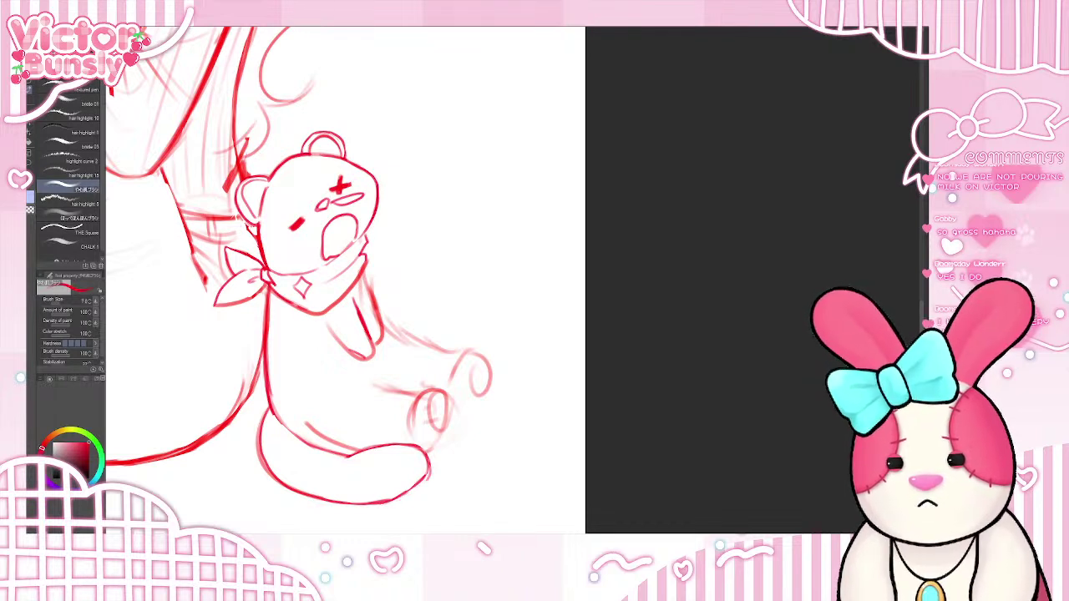
{"action": "mouse_move", "coordinate": [375, 503]}
{"action": "left_mouse_down"}
{"action": "mouse_move", "coordinate": [411, 495]}
{"action": "mouse_move", "coordinate": [432, 470]}
{"action": "left_mouse_up"}
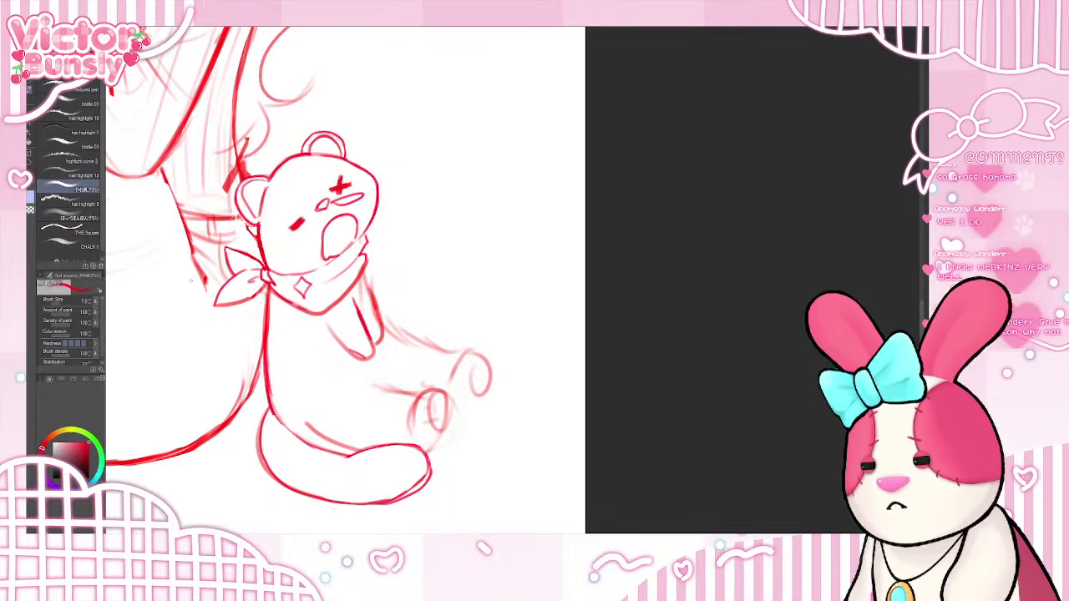
- Erase the doubled lines along the inside of the tail's lower edge and tip, undoing the unwanted eraser strokes
{"action": "key", "text": "e"}
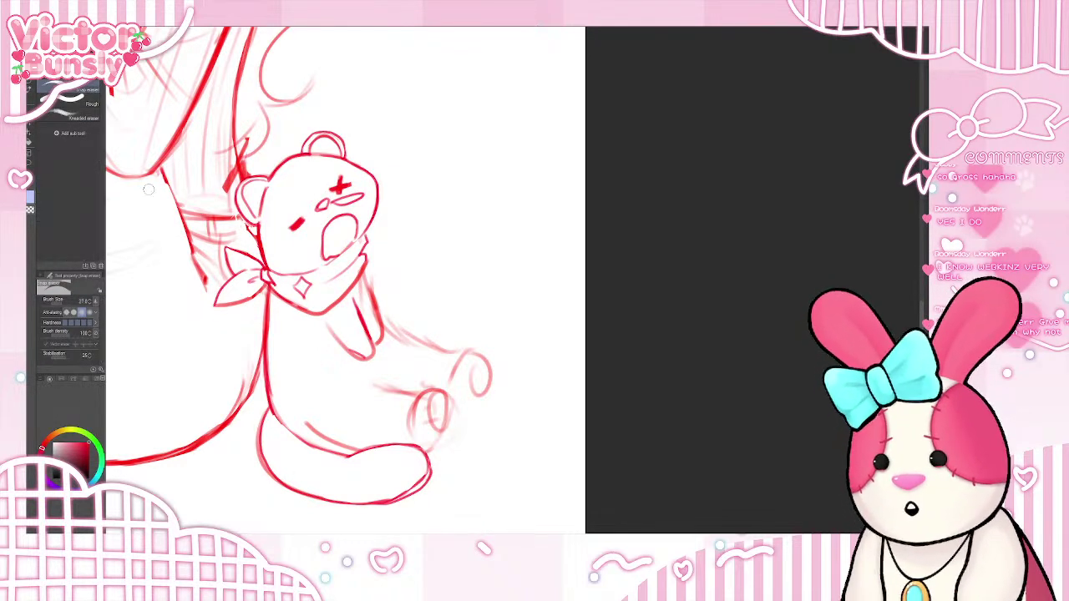
{"action": "left_click_drag", "start_coordinate": [369, 499], "coordinate": [418, 481]}
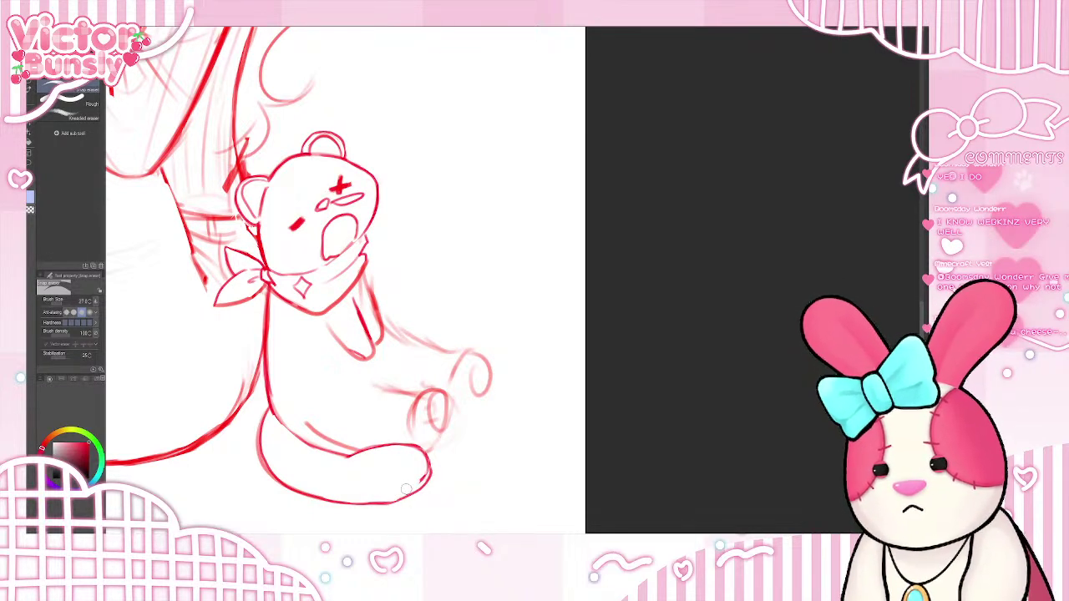
{"action": "left_click_drag", "start_coordinate": [425, 472], "coordinate": [427, 470]}
{"action": "key", "text": "ctrl+z"}
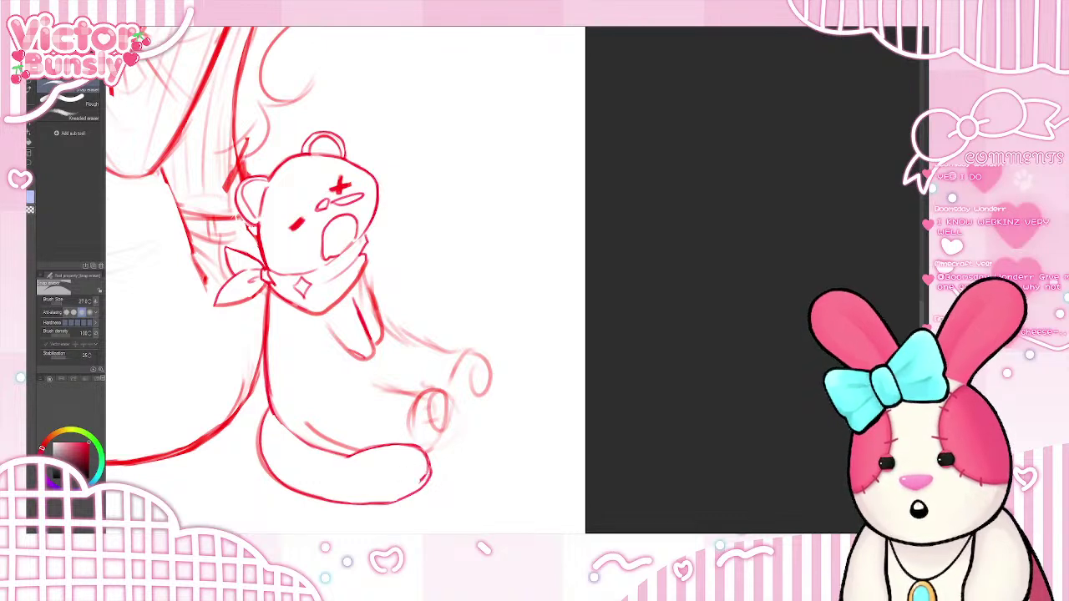
{"action": "key", "text": "ctrl+z"}
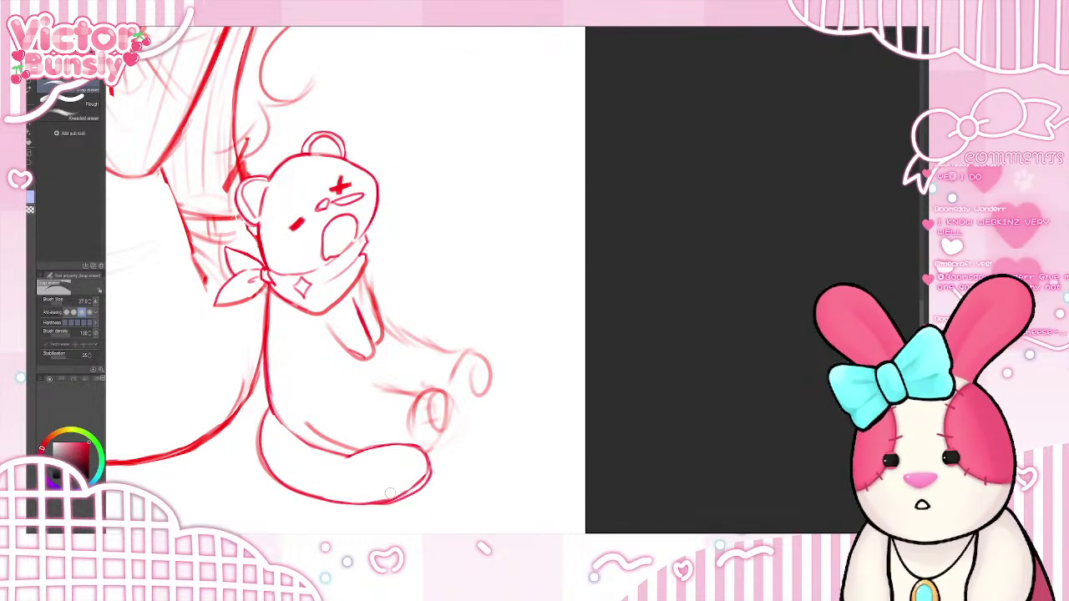
{"action": "mouse_move", "coordinate": [362, 499]}
{"action": "left_mouse_down"}
{"action": "mouse_move", "coordinate": [407, 488]}
{"action": "mouse_move", "coordinate": [400, 493]}
{"action": "mouse_move", "coordinate": [424, 457]}
{"action": "left_mouse_up"}
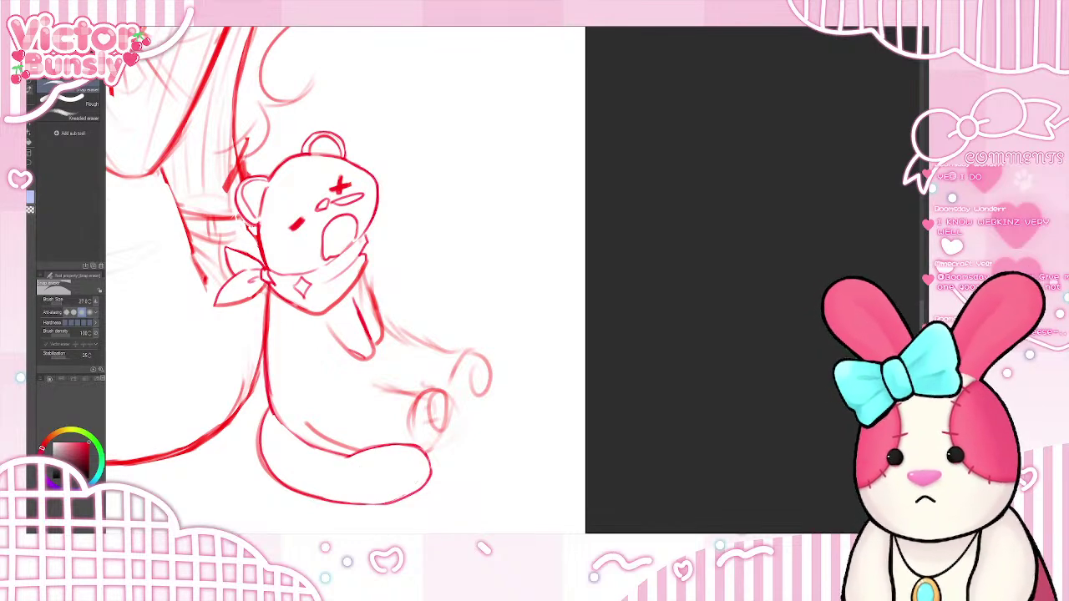
- Doodle a small cube and a number 3 in the blank area above the teddy bear, and undo both
{"action": "key", "text": "b"}
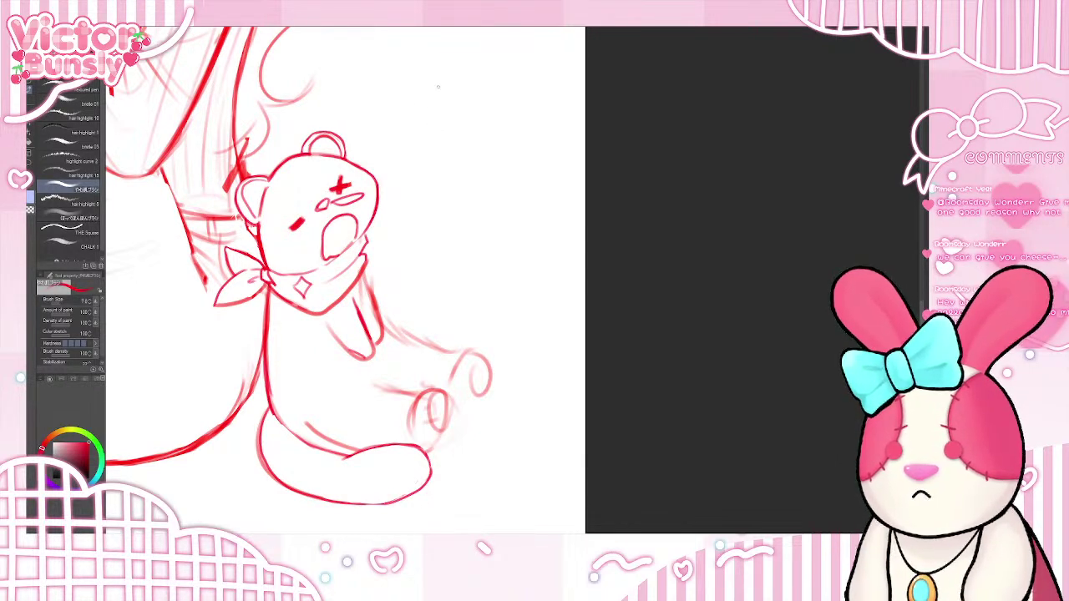
{"action": "mouse_move", "coordinate": [436, 85]}
{"action": "left_mouse_down"}
{"action": "mouse_move", "coordinate": [461, 95]}
{"action": "mouse_move", "coordinate": [462, 77]}
{"action": "mouse_move", "coordinate": [437, 79]}
{"action": "mouse_move", "coordinate": [465, 68]}
{"action": "mouse_move", "coordinate": [454, 67]}
{"action": "mouse_move", "coordinate": [463, 98]}
{"action": "left_mouse_up"}
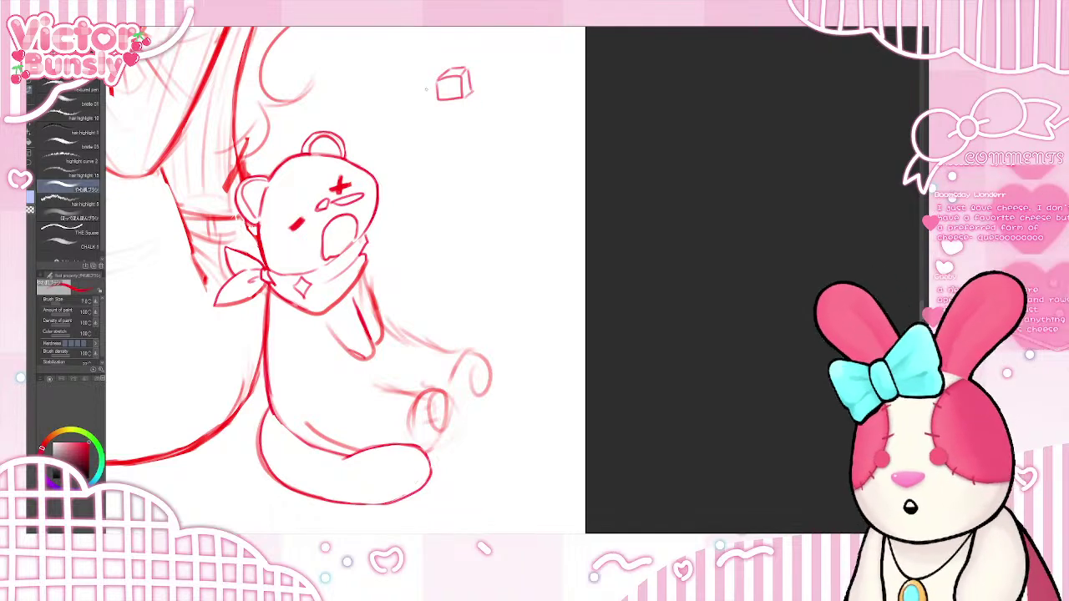
{"action": "left_click_drag", "start_coordinate": [402, 92], "coordinate": [407, 116]}
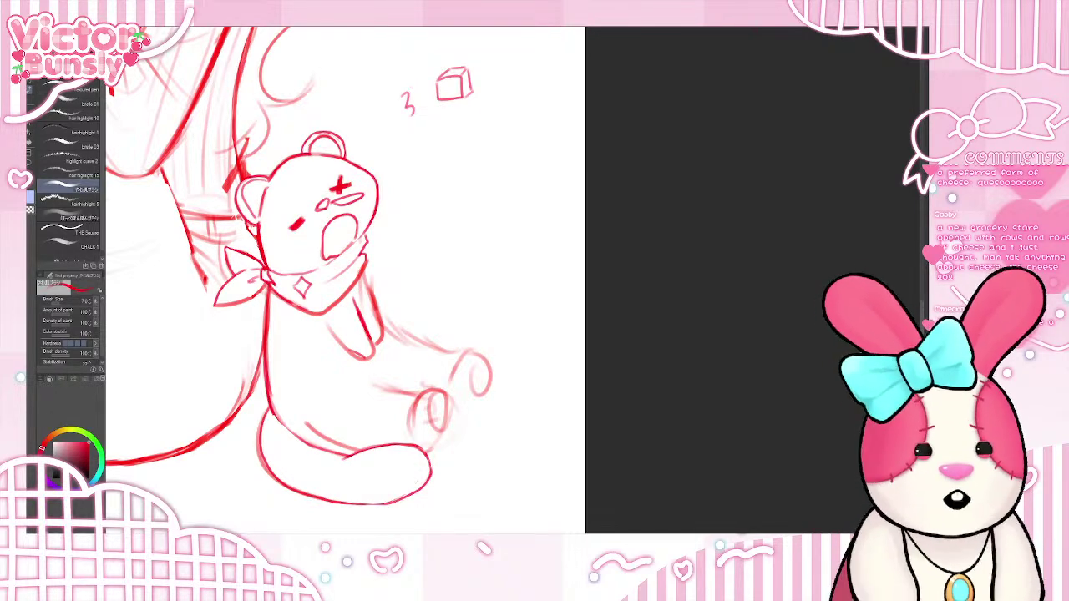
{"action": "key", "text": "ctrl+z"}
{"action": "key", "text": "ctrl+z"}
{"action": "key", "text": "ctrl+z"}
{"action": "key", "text": "ctrl+z"}
{"action": "key", "text": "ctrl+z"}
{"action": "key", "text": "ctrl+z"}
{"action": "key", "text": "ctrl+z"}
{"action": "key", "text": "ctrl+z"}
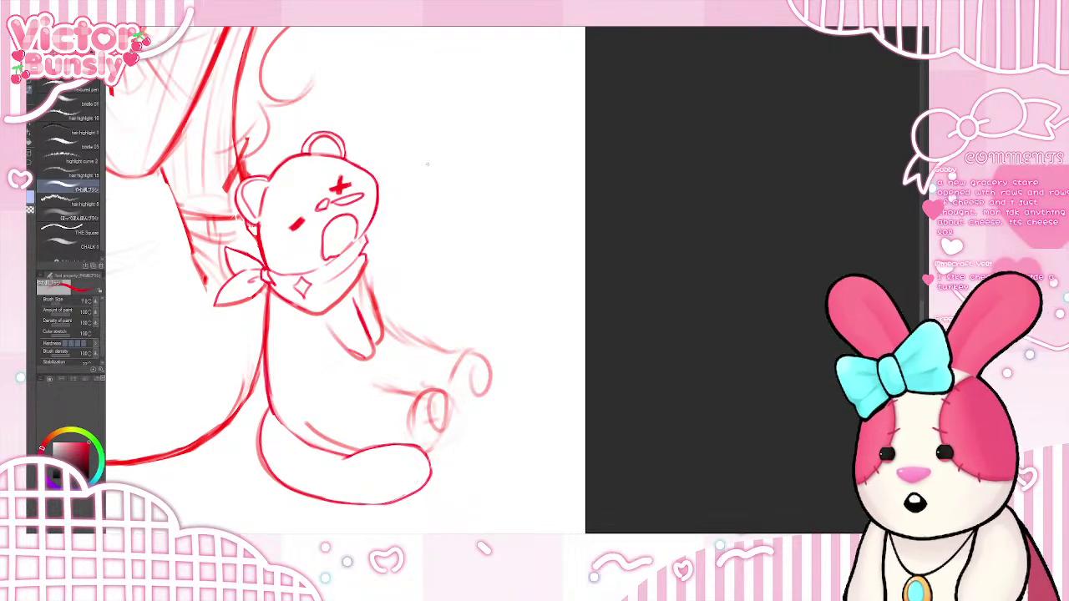
- Doodle a small cube with an arrow and a large oval beside it above the teddy bear, and undo the whole doodle
{"action": "mouse_move", "coordinate": [450, 138]}
{"action": "left_mouse_down"}
{"action": "mouse_move", "coordinate": [479, 151]}
{"action": "mouse_move", "coordinate": [451, 129]}
{"action": "left_mouse_up"}
{"action": "key", "text": "ctrl+z"}
{"action": "mouse_move", "coordinate": [427, 94]}
{"action": "left_mouse_down"}
{"action": "mouse_move", "coordinate": [429, 115]}
{"action": "mouse_move", "coordinate": [448, 94]}
{"action": "left_mouse_up"}
{"action": "mouse_move", "coordinate": [447, 92]}
{"action": "left_mouse_down"}
{"action": "mouse_move", "coordinate": [427, 95]}
{"action": "mouse_move", "coordinate": [455, 83]}
{"action": "mouse_move", "coordinate": [449, 113]}
{"action": "left_mouse_up"}
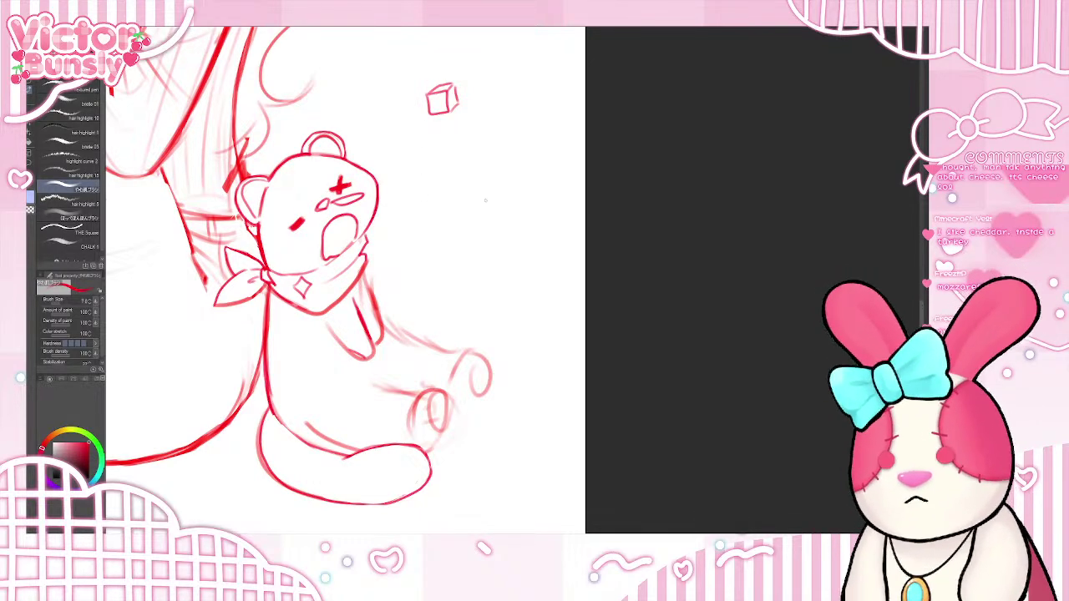
{"action": "left_click_drag", "start_coordinate": [386, 82], "coordinate": [409, 98]}
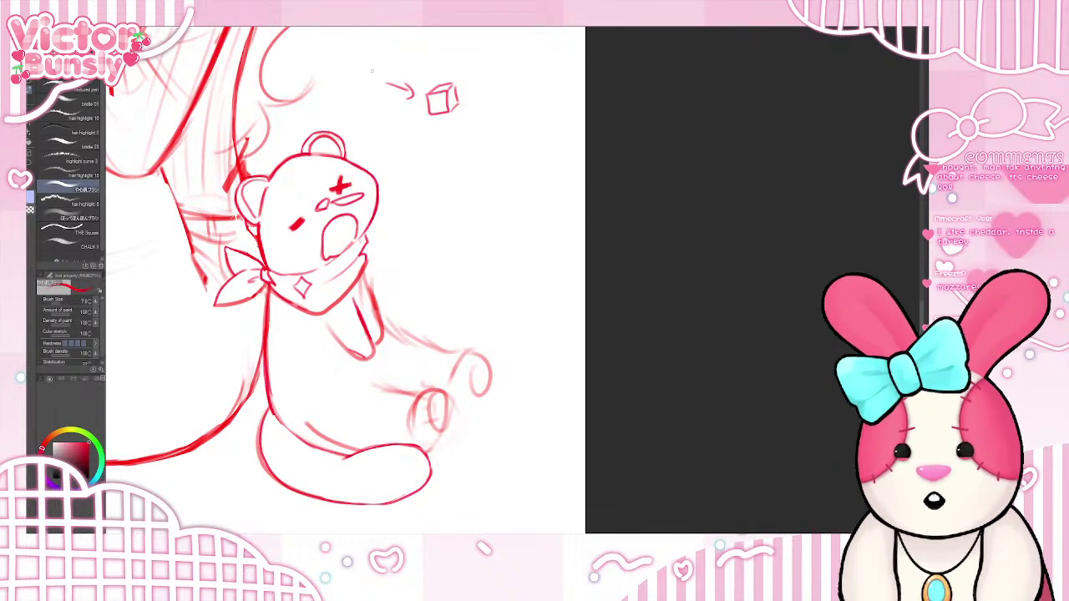
{"action": "mouse_move", "coordinate": [368, 37]}
{"action": "left_mouse_down"}
{"action": "mouse_move", "coordinate": [337, 107]}
{"action": "mouse_move", "coordinate": [399, 64]}
{"action": "mouse_move", "coordinate": [351, 50]}
{"action": "left_mouse_up"}
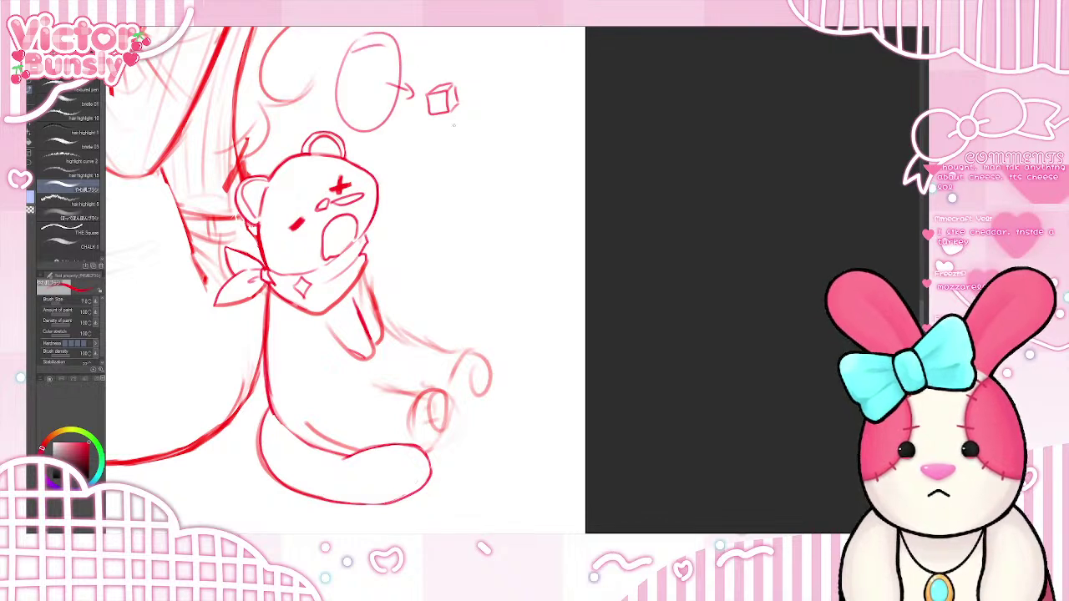
{"action": "key", "text": "ctrl+z"}
{"action": "key", "text": "ctrl+z"}
{"action": "key", "text": "ctrl+z"}
{"action": "key", "text": "ctrl+z"}
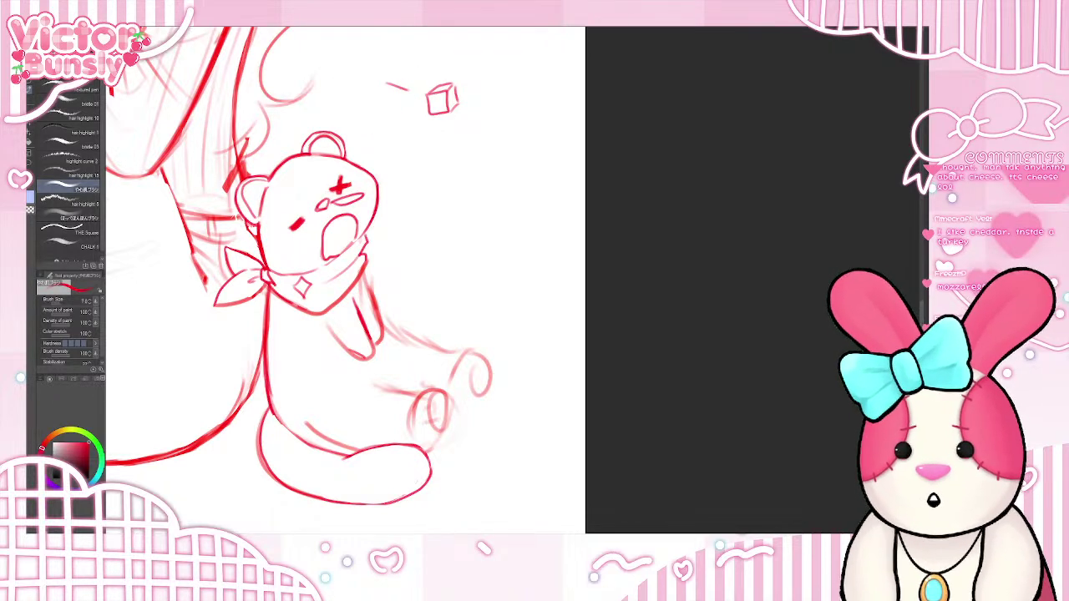
{"action": "key", "text": "ctrl+z"}
{"action": "key", "text": "ctrl+z"}
{"action": "key", "text": "ctrl+z"}
{"action": "key", "text": "ctrl+z"}
{"action": "key", "text": "ctrl+z"}
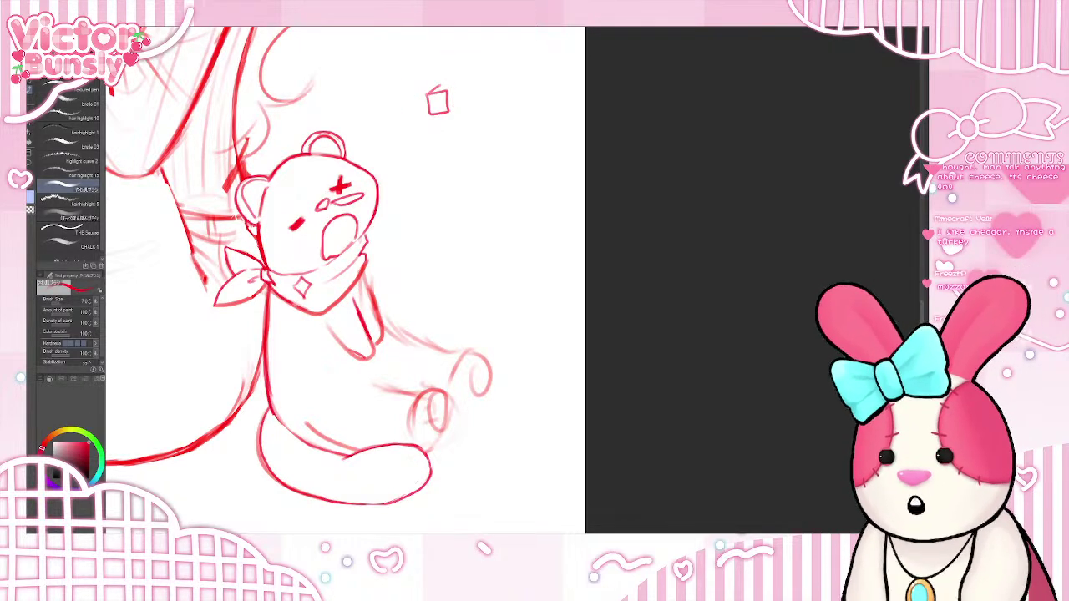
{"action": "key", "text": "ctrl+z"}
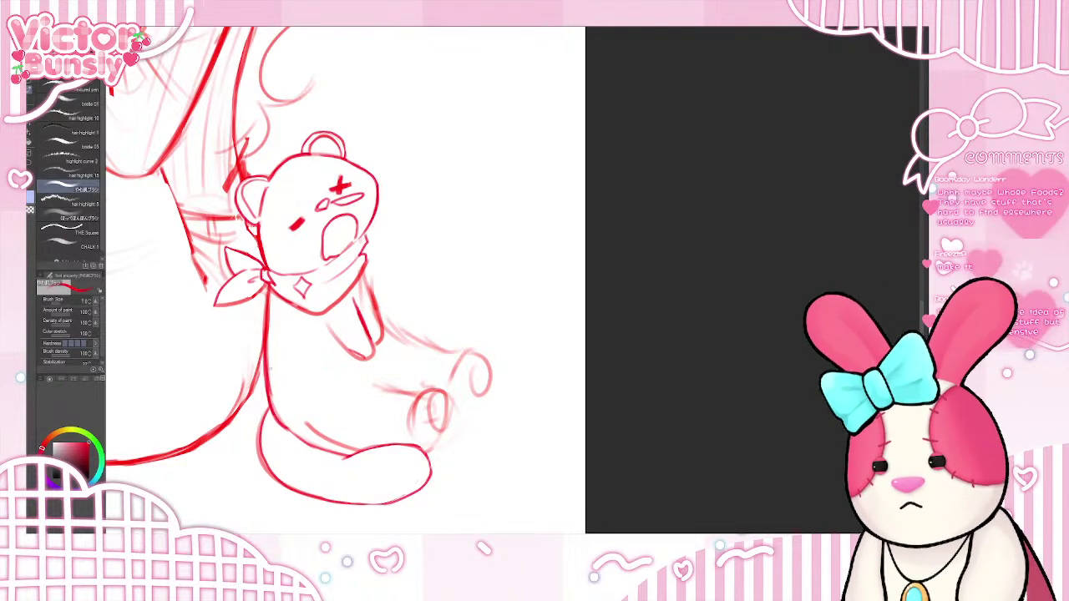
- Erase the rough lines along the teddy bear's back and upper leg to thin the outline, undoing one stray eraser stroke
{"action": "key", "text": "e"}
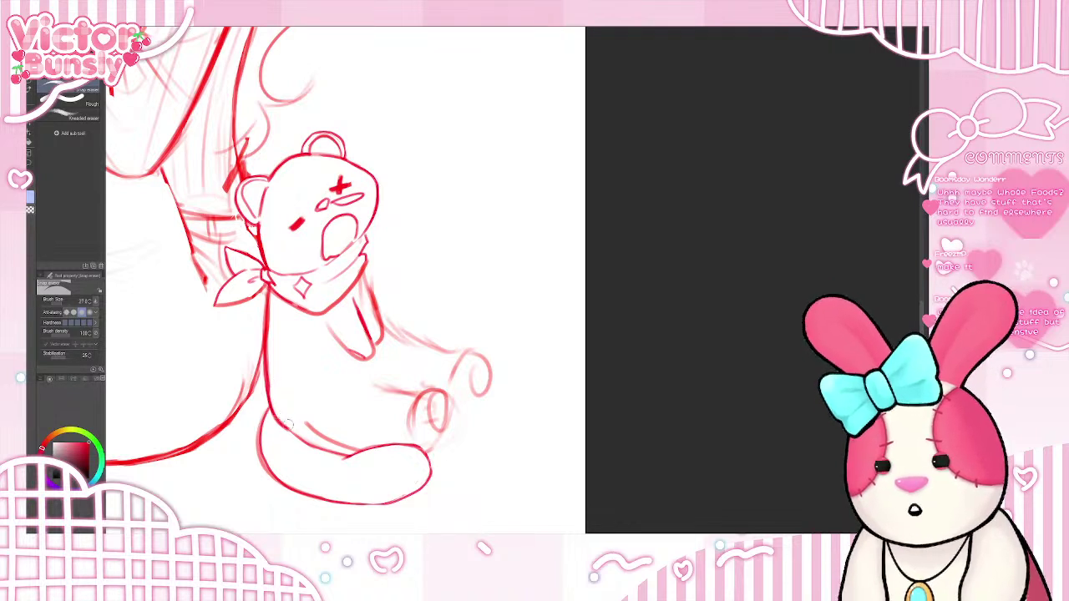
{"action": "left_click_drag", "start_coordinate": [273, 393], "coordinate": [271, 298]}
{"action": "key", "text": "ctrl+z"}
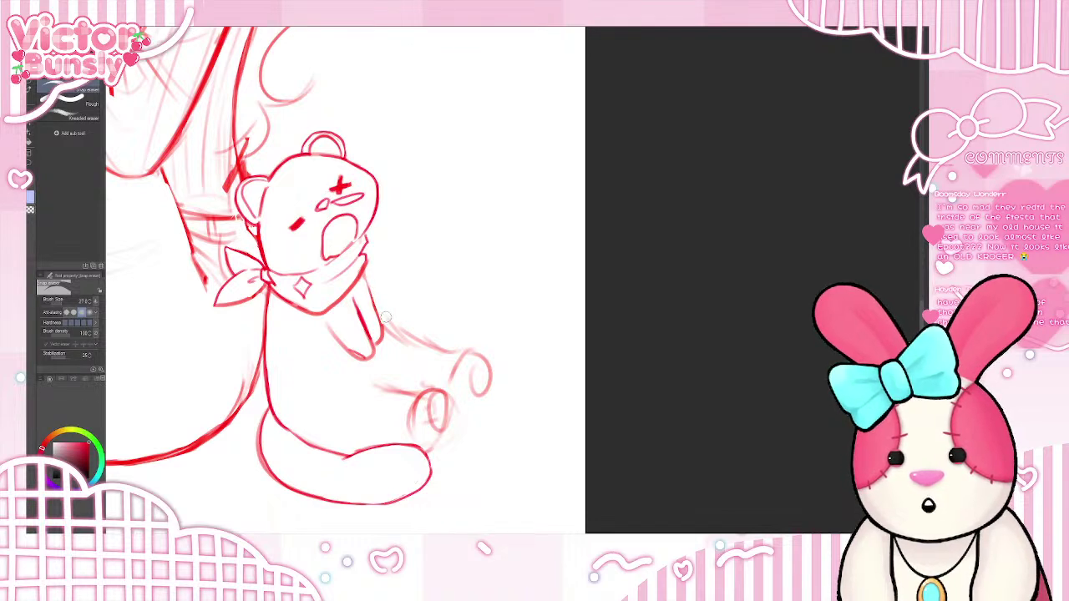
{"action": "left_click_drag", "start_coordinate": [386, 319], "coordinate": [447, 347]}
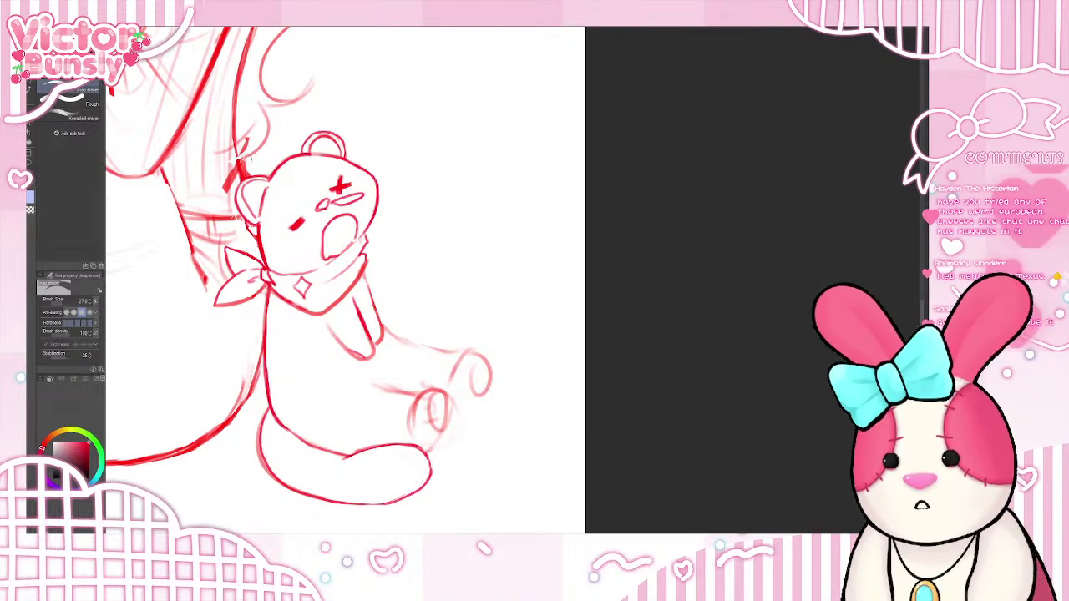
- Doodle tiny cubes with the notes "4-5" and "$3" beside the teddy bear, plus a large circled rectangle with arrows
{"action": "key", "text": "b"}
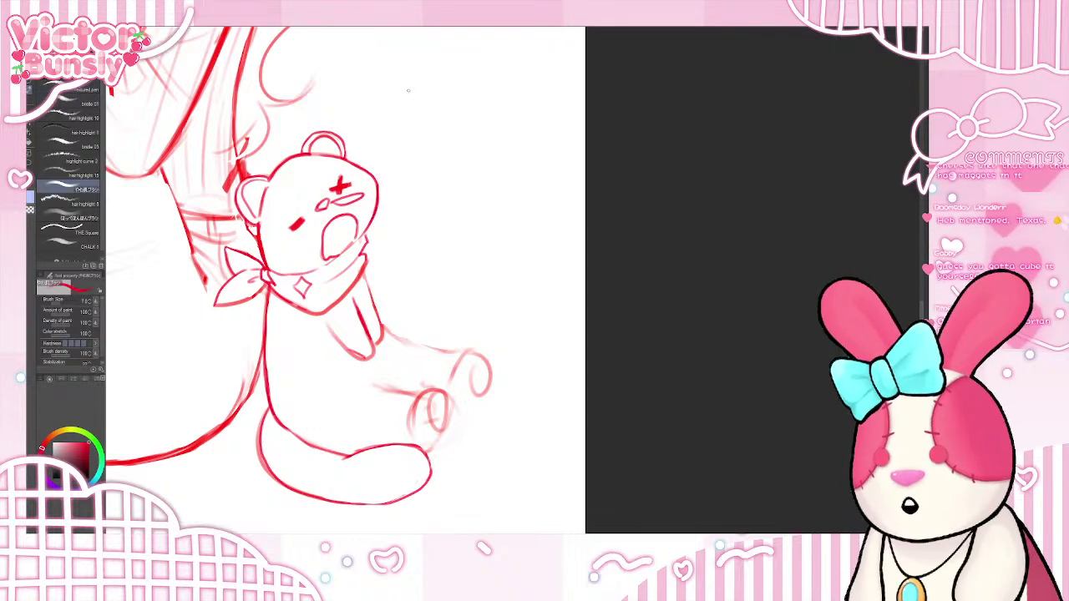
{"action": "mouse_move", "coordinate": [408, 90]}
{"action": "left_mouse_down"}
{"action": "mouse_move", "coordinate": [426, 87]}
{"action": "mouse_move", "coordinate": [408, 85]}
{"action": "mouse_move", "coordinate": [436, 102]}
{"action": "mouse_move", "coordinate": [386, 150]}
{"action": "left_mouse_up"}
{"action": "mouse_move", "coordinate": [390, 137]}
{"action": "left_mouse_down"}
{"action": "mouse_move", "coordinate": [397, 130]}
{"action": "mouse_move", "coordinate": [417, 172]}
{"action": "mouse_move", "coordinate": [397, 172]}
{"action": "left_mouse_up"}
{"action": "left_click_drag", "start_coordinate": [396, 169], "coordinate": [403, 180]}
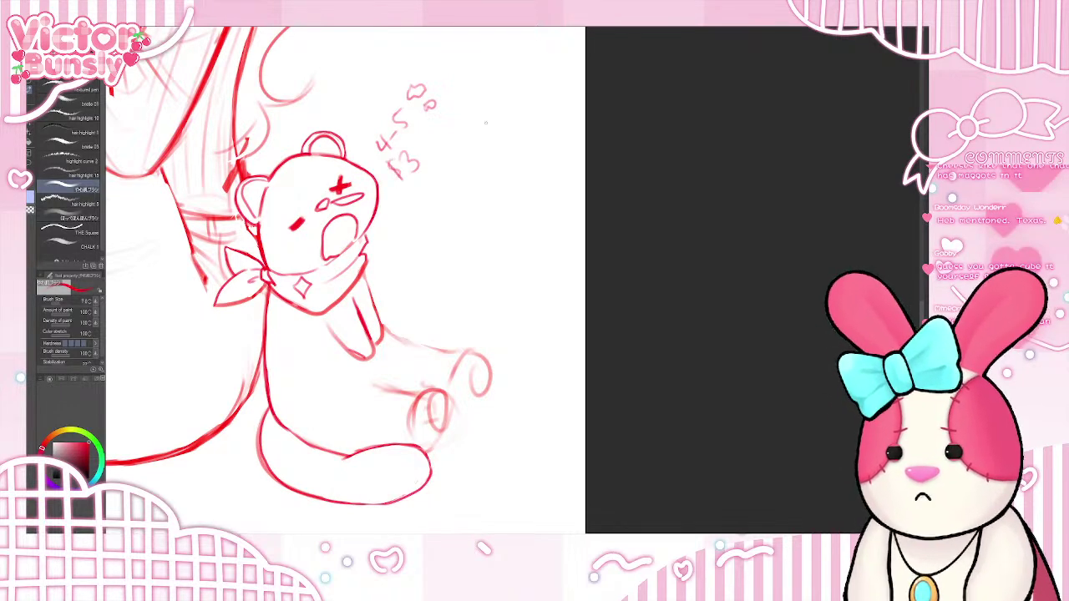
{"action": "mouse_move", "coordinate": [466, 132]}
{"action": "left_mouse_down"}
{"action": "mouse_move", "coordinate": [554, 66]}
{"action": "mouse_move", "coordinate": [584, 105]}
{"action": "mouse_move", "coordinate": [582, 127]}
{"action": "mouse_move", "coordinate": [509, 185]}
{"action": "mouse_move", "coordinate": [464, 132]}
{"action": "left_mouse_up"}
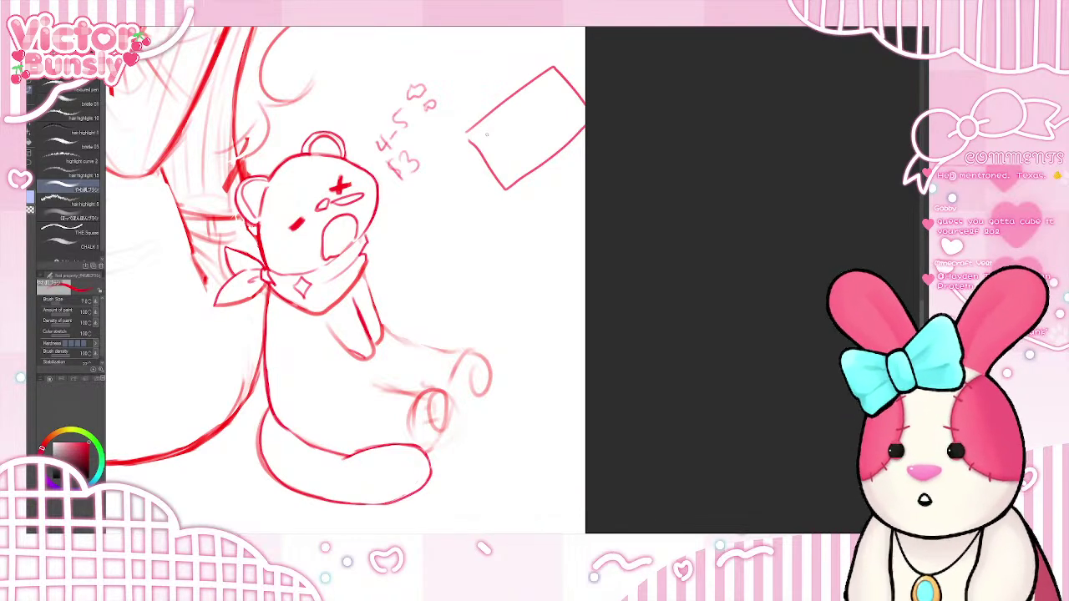
{"action": "mouse_move", "coordinate": [477, 84]}
{"action": "left_mouse_down"}
{"action": "mouse_move", "coordinate": [499, 91]}
{"action": "mouse_move", "coordinate": [437, 86]}
{"action": "left_mouse_up"}
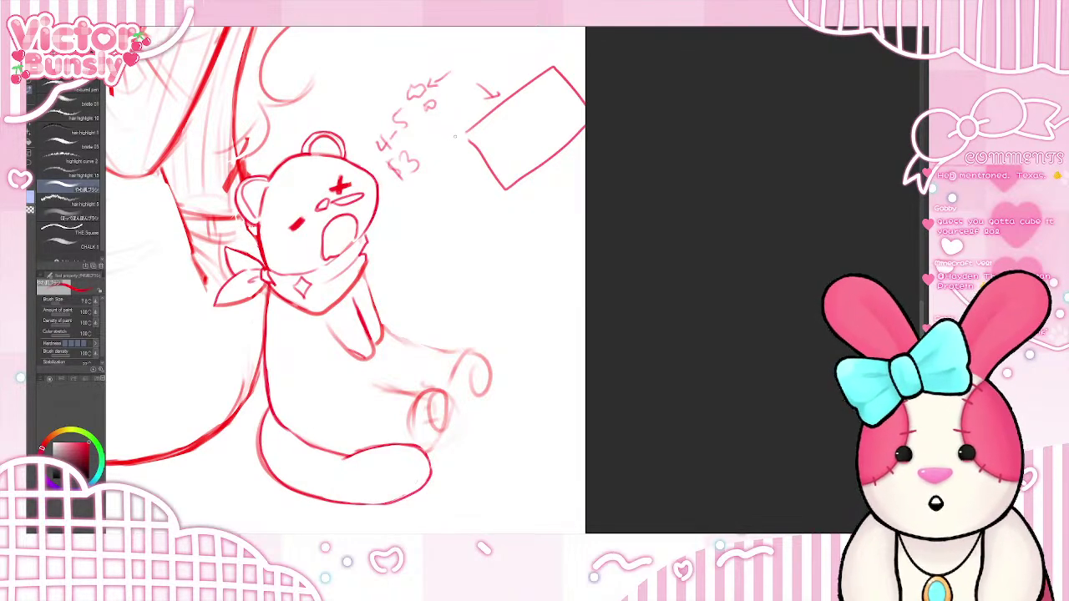
{"action": "mouse_move", "coordinate": [497, 62]}
{"action": "left_mouse_down"}
{"action": "mouse_move", "coordinate": [491, 213]}
{"action": "mouse_move", "coordinate": [518, 50]}
{"action": "left_mouse_up"}
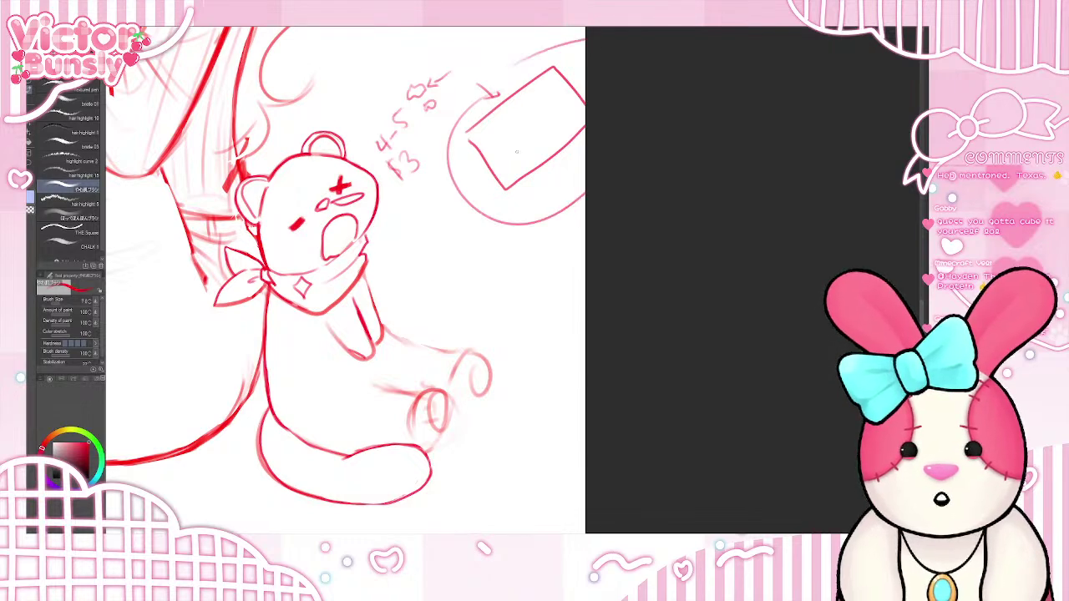
- Write "$8" beside the large rectangle and divide the rectangle into a grid of small squares
{"action": "mouse_move", "coordinate": [484, 171]}
{"action": "left_mouse_down"}
{"action": "mouse_move", "coordinate": [476, 177]}
{"action": "mouse_move", "coordinate": [486, 202]}
{"action": "left_mouse_up"}
{"action": "left_click_drag", "start_coordinate": [472, 174], "coordinate": [483, 206]}
{"action": "left_click_drag", "start_coordinate": [493, 177], "coordinate": [494, 201]}
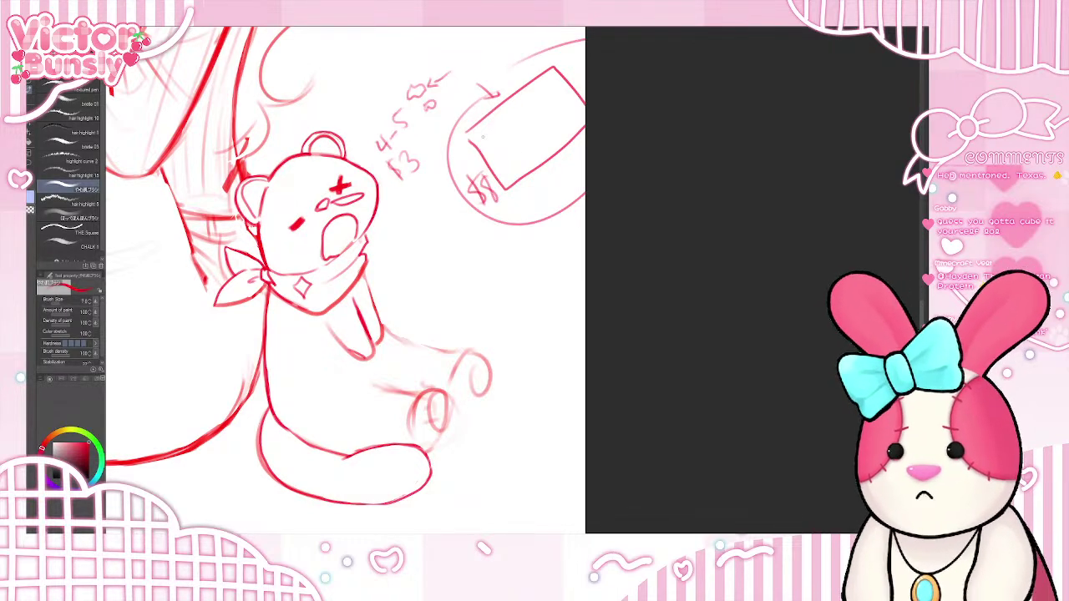
{"action": "left_click_drag", "start_coordinate": [486, 122], "coordinate": [527, 180]}
{"action": "left_click_drag", "start_coordinate": [516, 97], "coordinate": [559, 159]}
{"action": "left_click_drag", "start_coordinate": [536, 80], "coordinate": [578, 137]}
{"action": "left_click_drag", "start_coordinate": [474, 154], "coordinate": [554, 95]}
{"action": "left_click_drag", "start_coordinate": [548, 102], "coordinate": [584, 74]}
{"action": "left_click_drag", "start_coordinate": [491, 170], "coordinate": [585, 103]}
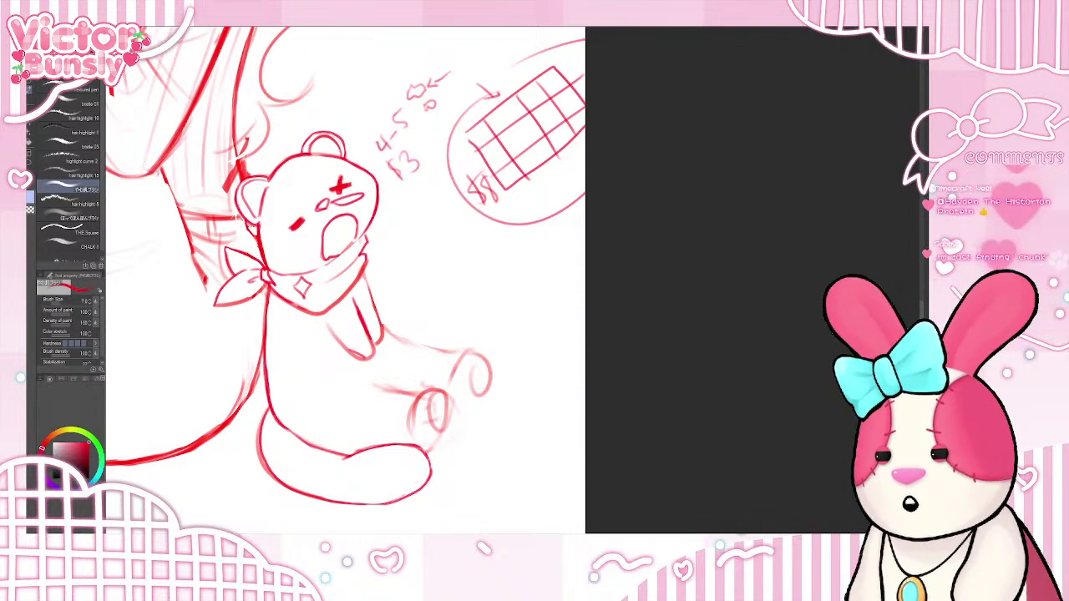
- Undo the grid, the circled rectangle and all the price notes and small cubes beside the teddy bear
{"action": "key", "text": "ctrl+z"}
{"action": "key", "text": "ctrl+z"}
{"action": "key", "text": "ctrl+z"}
{"action": "key", "text": "ctrl+z"}
{"action": "key", "text": "ctrl+z"}
{"action": "key", "text": "ctrl+z"}
{"action": "key", "text": "ctrl+z"}
{"action": "key", "text": "ctrl+z"}
{"action": "key", "text": "ctrl+z"}
{"action": "key", "text": "ctrl+z"}
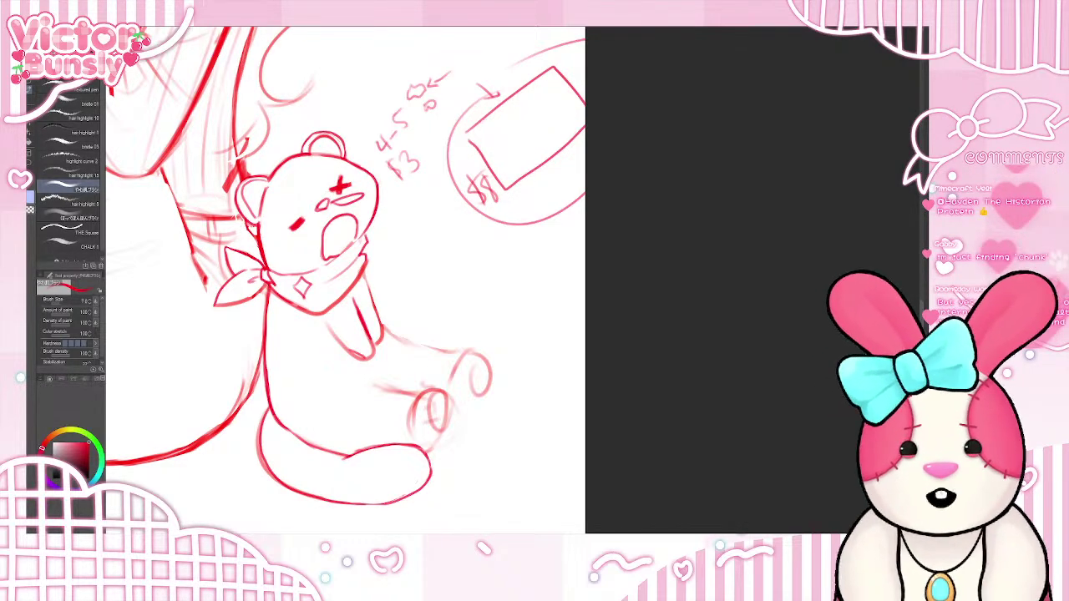
{"action": "key", "text": "ctrl+z"}
{"action": "key", "text": "ctrl+z"}
{"action": "key", "text": "ctrl+z"}
{"action": "key", "text": "ctrl+z"}
{"action": "key", "text": "ctrl+z"}
{"action": "key", "text": "ctrl+z"}
{"action": "key", "text": "ctrl+z"}
{"action": "key", "text": "ctrl+z"}
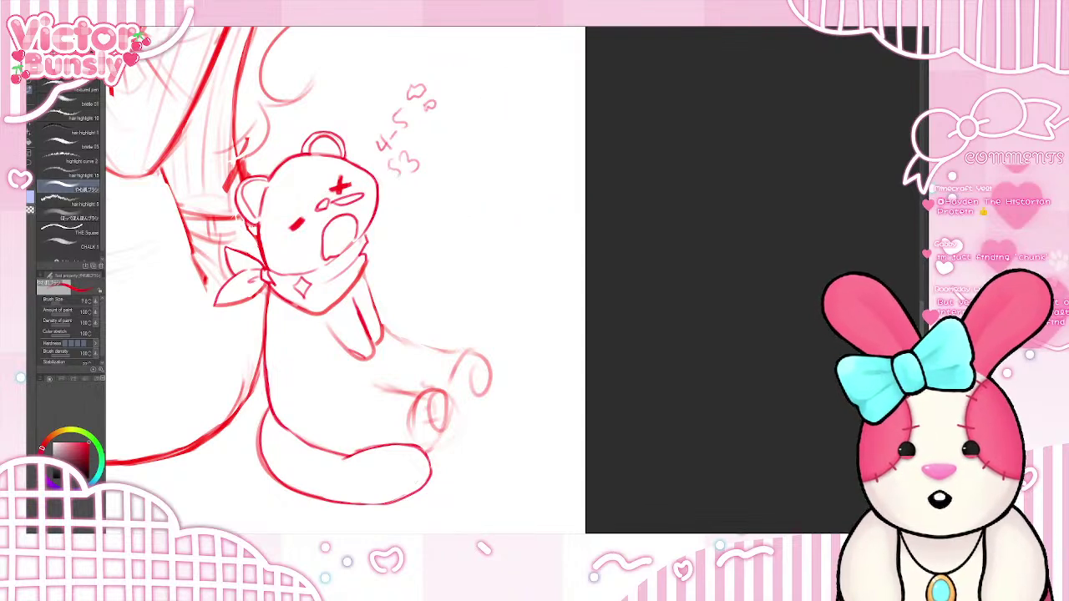
{"action": "key", "text": "ctrl+z"}
{"action": "key", "text": "ctrl+z"}
{"action": "key", "text": "ctrl+z"}
{"action": "key", "text": "ctrl+z"}
{"action": "key", "text": "ctrl+z"}
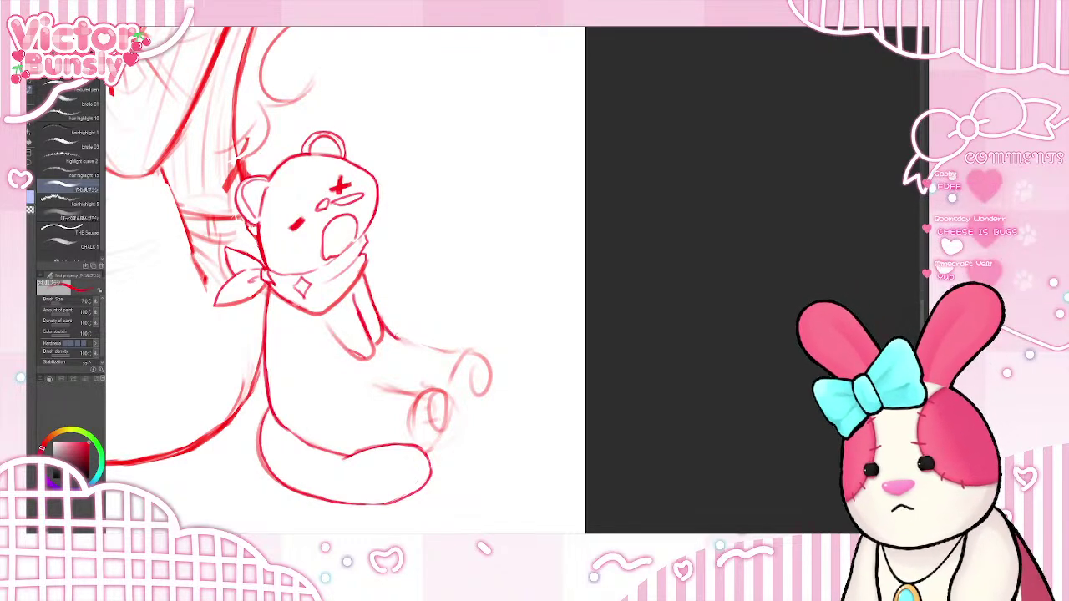
- Redraw the teddy bear's upper leg and rounded foot with a firmer outline, undoing the unwanted strokes around the foot
{"action": "mouse_move", "coordinate": [382, 334]}
{"action": "left_mouse_down"}
{"action": "mouse_move", "coordinate": [468, 351]}
{"action": "mouse_move", "coordinate": [491, 364]}
{"action": "mouse_move", "coordinate": [491, 379]}
{"action": "left_mouse_up"}
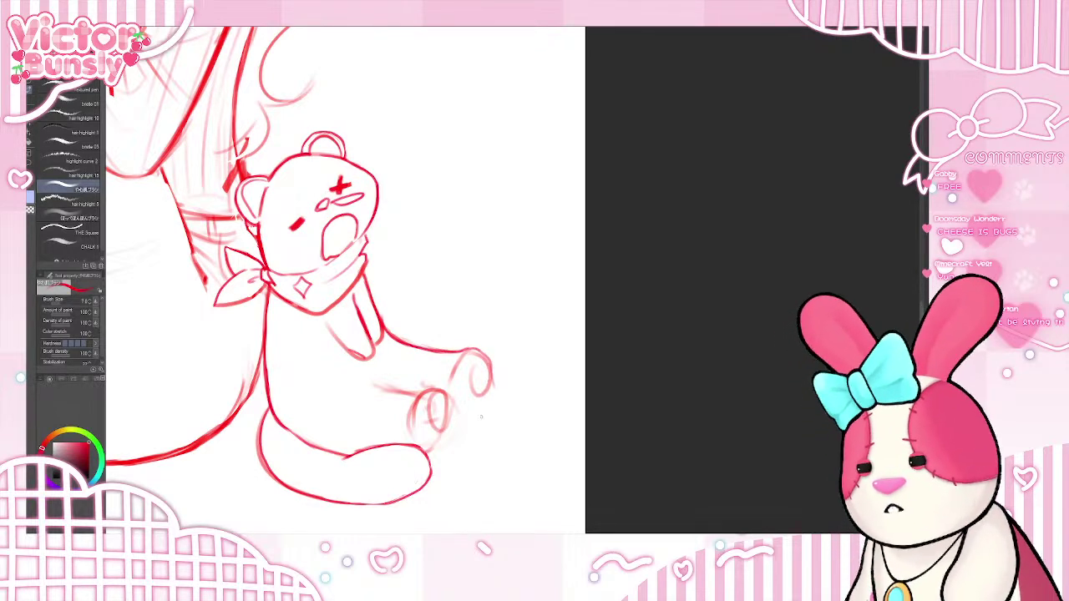
{"action": "key", "text": "ctrl+z"}
{"action": "key", "text": "ctrl+z"}
{"action": "key", "text": "ctrl+z"}
{"action": "key", "text": "ctrl+z"}
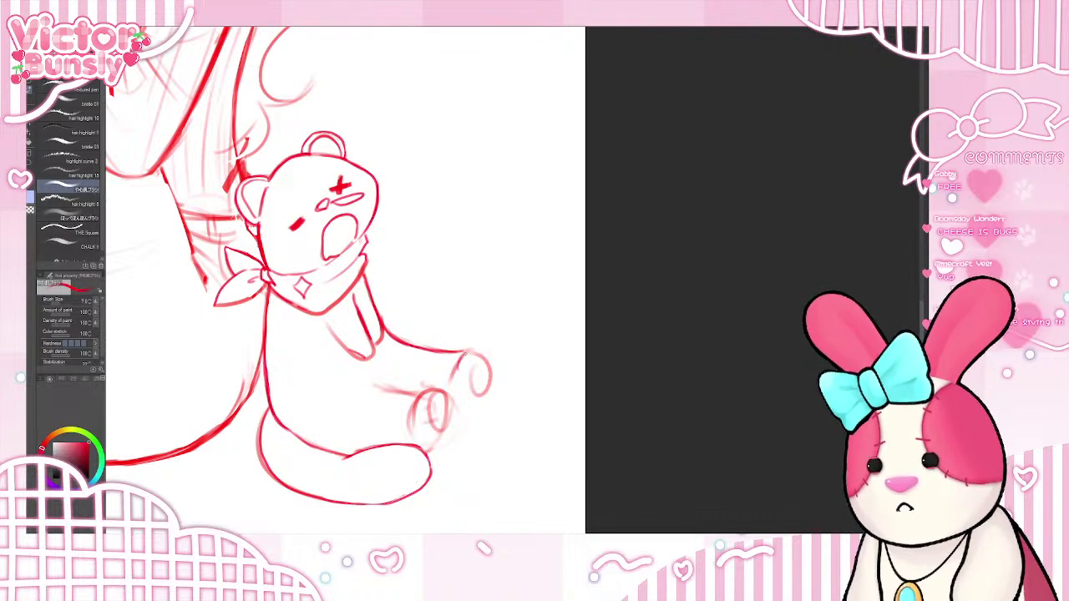
{"action": "mouse_move", "coordinate": [464, 350]}
{"action": "left_mouse_down"}
{"action": "mouse_move", "coordinate": [489, 357]}
{"action": "mouse_move", "coordinate": [491, 371]}
{"action": "mouse_move", "coordinate": [478, 346]}
{"action": "mouse_move", "coordinate": [492, 368]}
{"action": "mouse_move", "coordinate": [487, 393]}
{"action": "mouse_move", "coordinate": [456, 403]}
{"action": "left_mouse_up"}
{"action": "key", "text": "ctrl+z"}
{"action": "key", "text": "ctrl+z"}
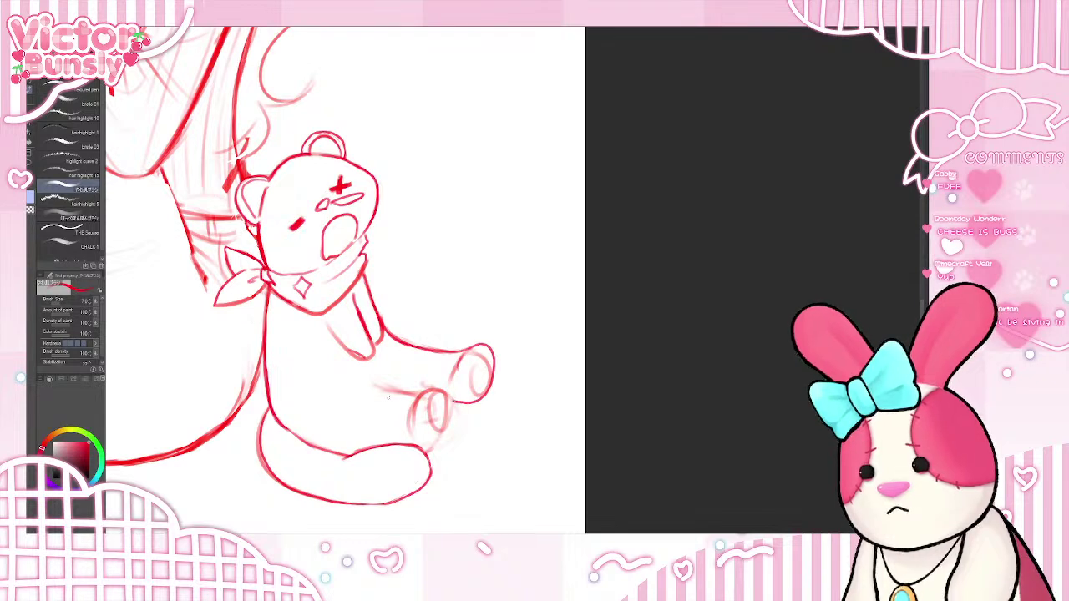
- Outline the teddy bear's lower leg and foot, and erase the leftover sketch lines inside both feet
{"action": "mouse_move", "coordinate": [376, 387]}
{"action": "left_mouse_down"}
{"action": "mouse_move", "coordinate": [441, 393]}
{"action": "mouse_move", "coordinate": [445, 441]}
{"action": "mouse_move", "coordinate": [430, 452]}
{"action": "left_mouse_up"}
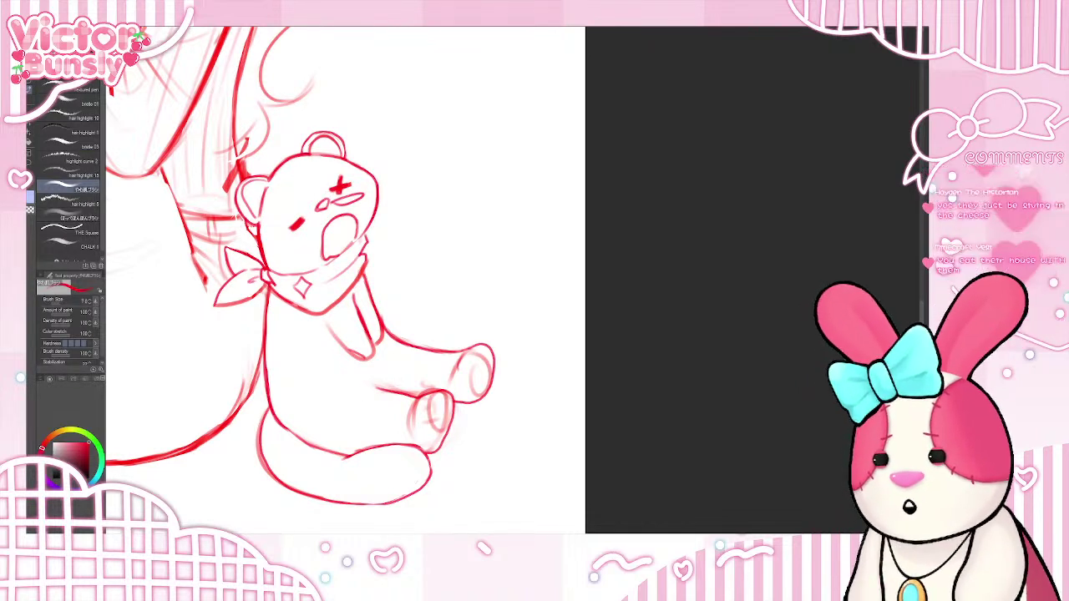
{"action": "key", "text": "e"}
{"action": "mouse_move", "coordinate": [414, 433]}
{"action": "left_mouse_down"}
{"action": "mouse_move", "coordinate": [409, 422]}
{"action": "mouse_move", "coordinate": [423, 442]}
{"action": "left_mouse_up"}
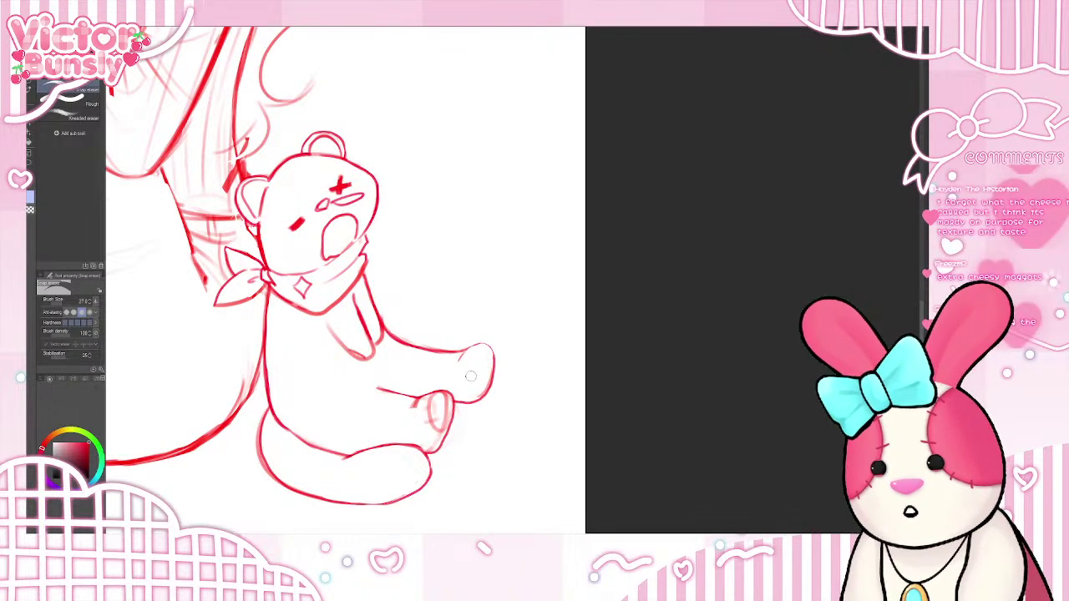
- Erase the rough oval sketched inside the teddy bear's lower foot
{"action": "left_click_drag", "start_coordinate": [434, 399], "coordinate": [430, 443]}
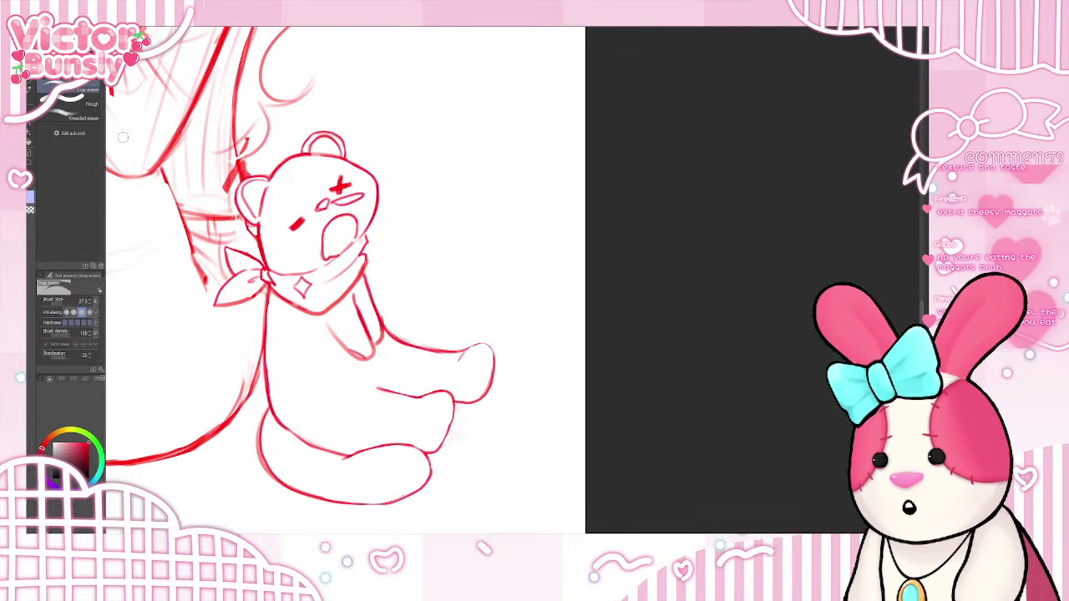
- Write "mono?" beside the teddy bear and doodle two kissing faces and a small x-eyed face beneath it
{"action": "left_click", "coordinate": [30, 90]}
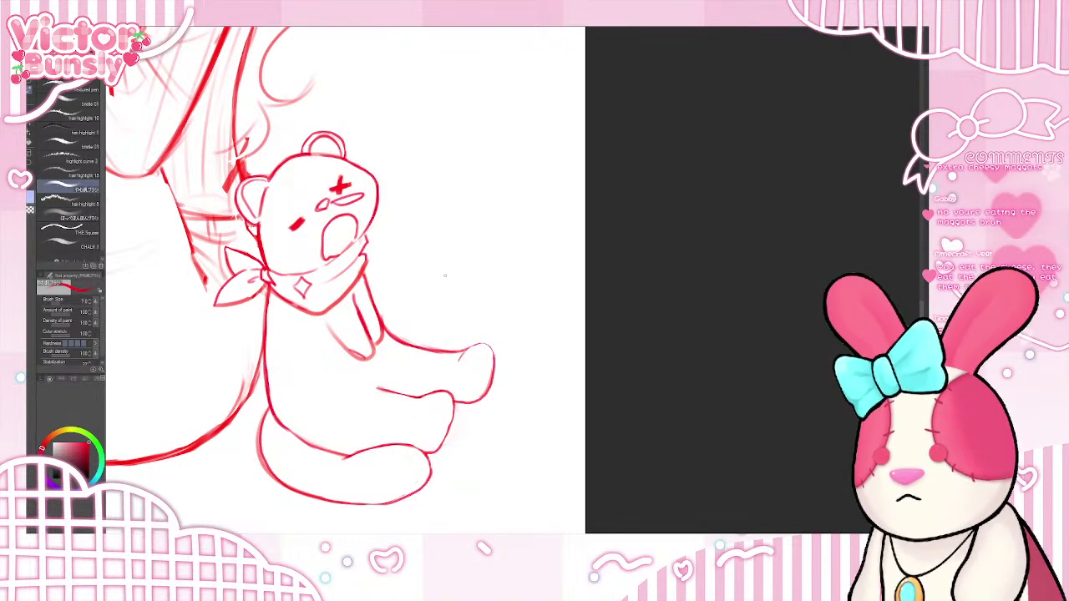
{"action": "mouse_move", "coordinate": [387, 236]}
{"action": "left_mouse_down"}
{"action": "mouse_move", "coordinate": [434, 193]}
{"action": "mouse_move", "coordinate": [464, 192]}
{"action": "mouse_move", "coordinate": [486, 161]}
{"action": "left_mouse_up"}
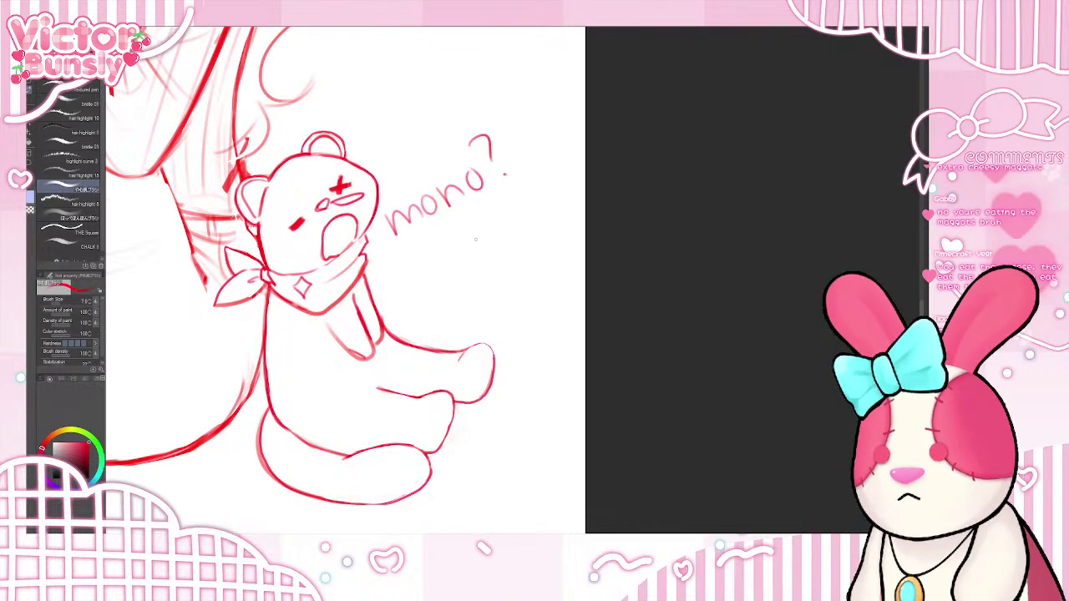
{"action": "mouse_move", "coordinate": [422, 259]}
{"action": "left_mouse_down"}
{"action": "mouse_move", "coordinate": [424, 282]}
{"action": "mouse_move", "coordinate": [451, 277]}
{"action": "mouse_move", "coordinate": [459, 254]}
{"action": "mouse_move", "coordinate": [388, 286]}
{"action": "left_mouse_up"}
{"action": "mouse_move", "coordinate": [419, 250]}
{"action": "left_mouse_down"}
{"action": "mouse_move", "coordinate": [451, 232]}
{"action": "mouse_move", "coordinate": [476, 250]}
{"action": "left_mouse_up"}
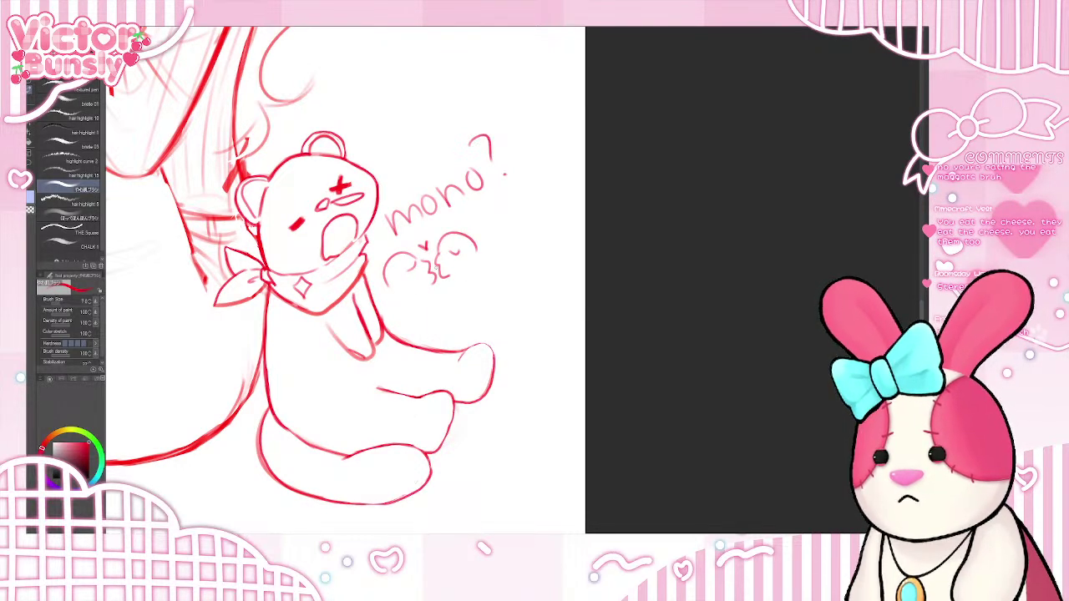
{"action": "mouse_move", "coordinate": [411, 287]}
{"action": "left_mouse_down"}
{"action": "mouse_move", "coordinate": [452, 279]}
{"action": "mouse_move", "coordinate": [497, 297]}
{"action": "mouse_move", "coordinate": [483, 300]}
{"action": "left_mouse_up"}
{"action": "mouse_move", "coordinate": [499, 282]}
{"action": "left_mouse_down"}
{"action": "mouse_move", "coordinate": [526, 279]}
{"action": "mouse_move", "coordinate": [511, 291]}
{"action": "mouse_move", "coordinate": [531, 296]}
{"action": "mouse_move", "coordinate": [516, 324]}
{"action": "mouse_move", "coordinate": [499, 309]}
{"action": "left_mouse_up"}
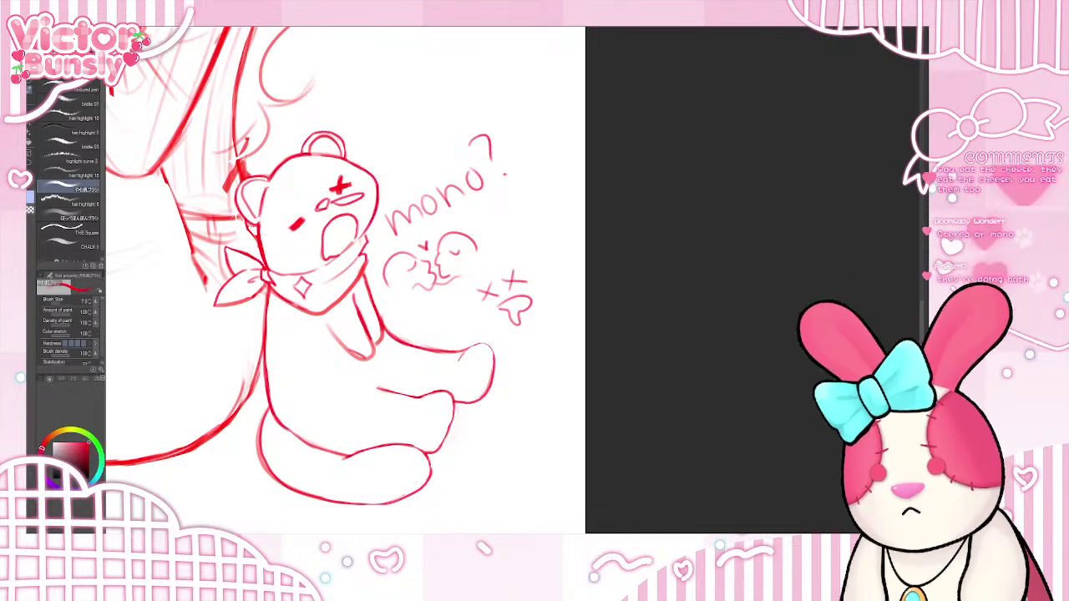
- Undo the "mono?" lettering and all the face doodles beside the teddy bear
{"action": "key", "text": "ctrl+z"}
{"action": "key", "text": "ctrl+z"}
{"action": "key", "text": "ctrl+z"}
{"action": "key", "text": "ctrl+z"}
{"action": "key", "text": "ctrl+z"}
{"action": "key", "text": "ctrl+z"}
{"action": "key", "text": "ctrl+z"}
{"action": "key", "text": "ctrl+z"}
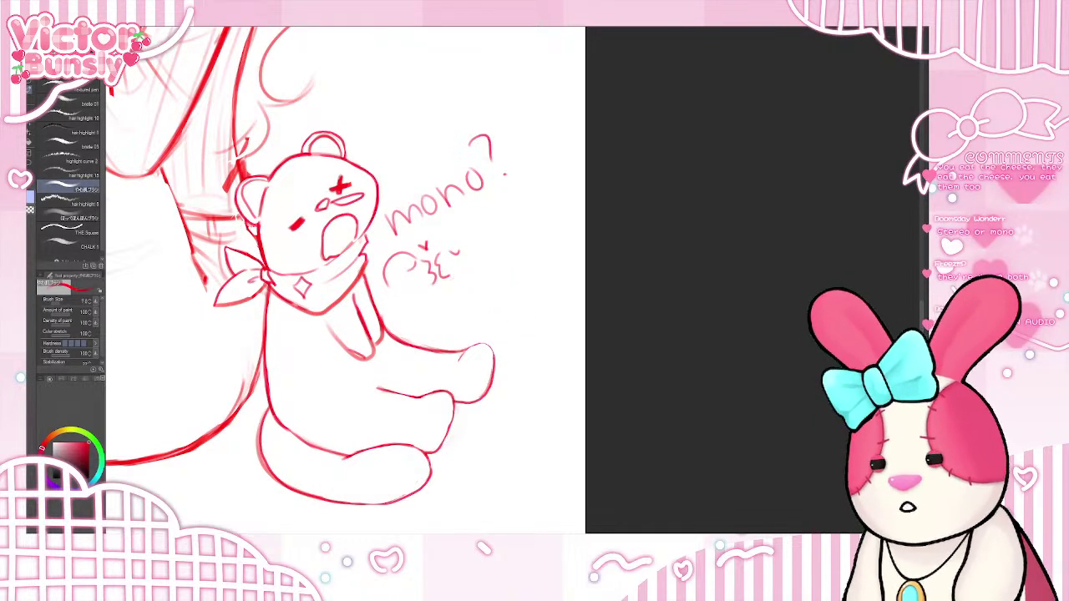
{"action": "key", "text": "ctrl+z"}
{"action": "key", "text": "ctrl+z"}
{"action": "key", "text": "ctrl+z"}
{"action": "key", "text": "ctrl+z"}
{"action": "key", "text": "ctrl+z"}
{"action": "key", "text": "ctrl+z"}
{"action": "key", "text": "ctrl+z"}
{"action": "key", "text": "ctrl+z"}
{"action": "key", "text": "ctrl+z"}
{"action": "key", "text": "ctrl+z"}
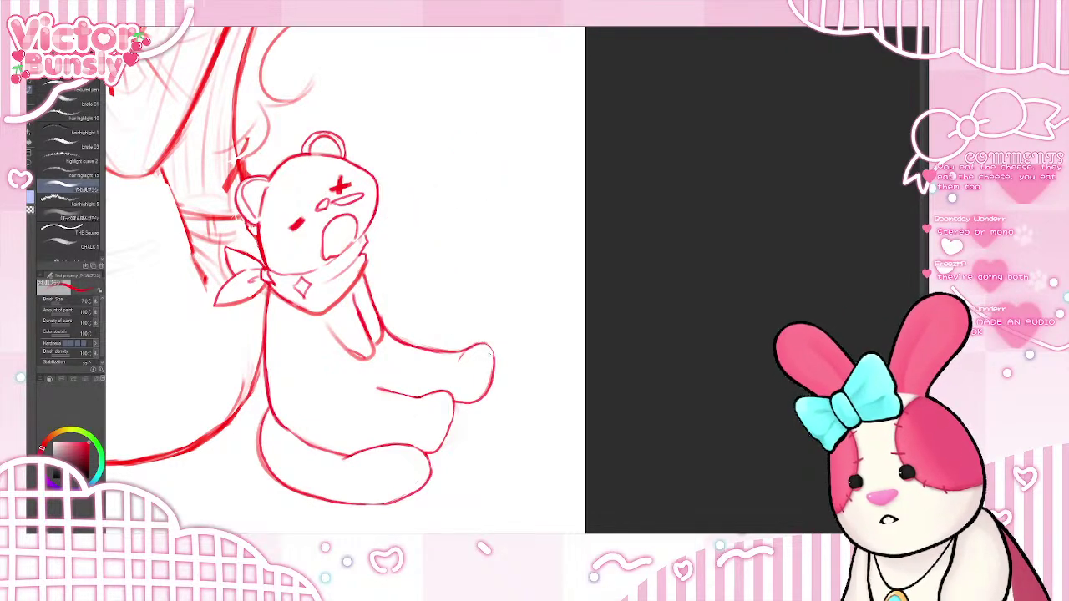
- Draw curved sole lines on the teddy bear's two raised feet, redo the lower one, and add small stitch marks across both
{"action": "left_click_drag", "start_coordinate": [490, 355], "coordinate": [433, 451]}
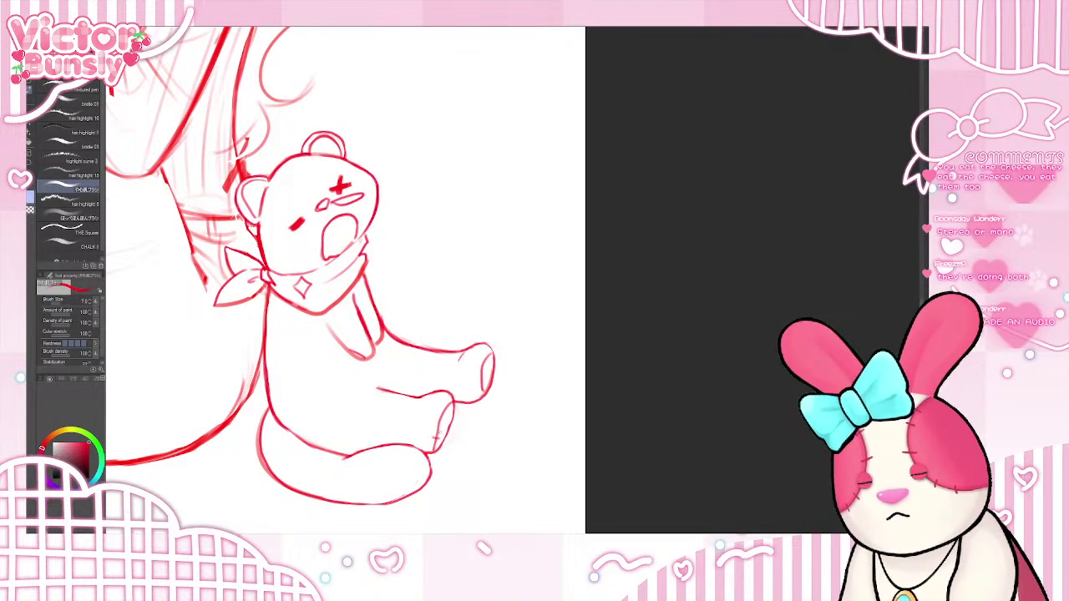
{"action": "key", "text": "ctrl+z"}
{"action": "left_click_drag", "start_coordinate": [454, 401], "coordinate": [436, 447]}
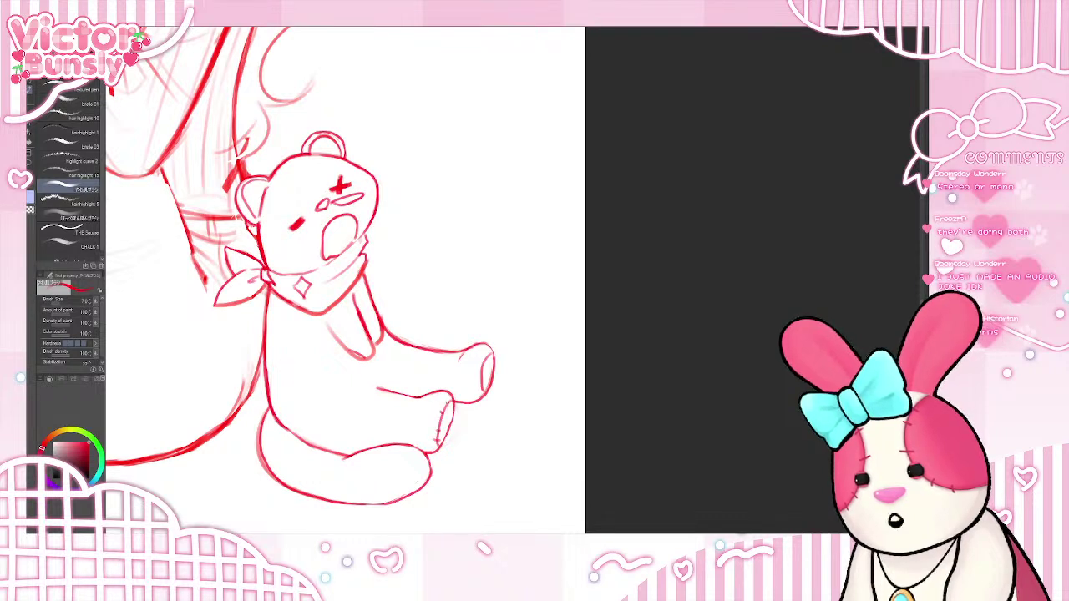
{"action": "left_click_drag", "start_coordinate": [482, 373], "coordinate": [478, 380]}
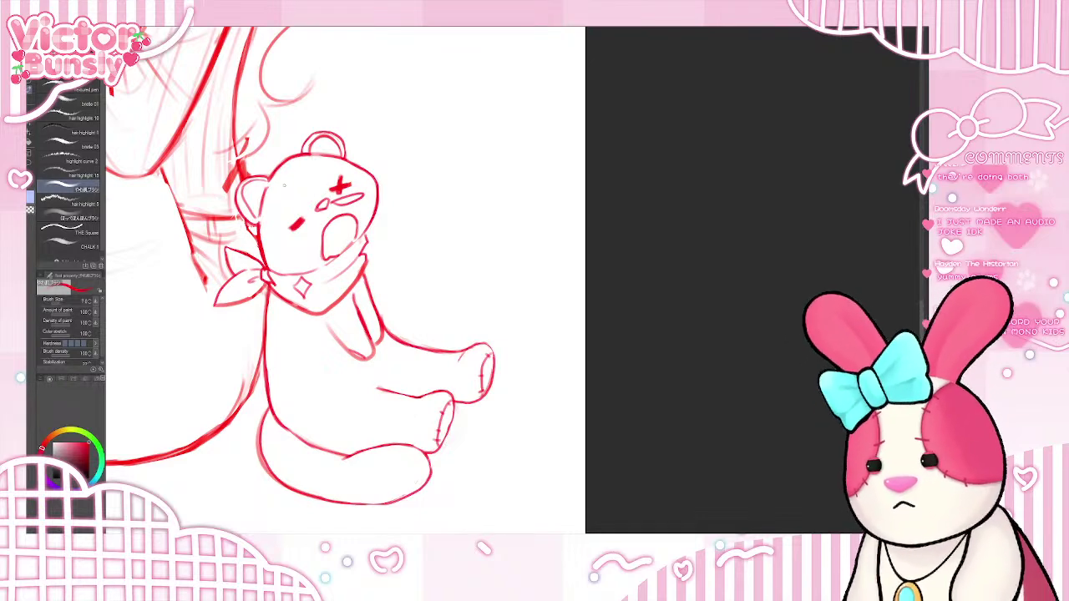
- Touch up the seated figure's hip and waist lines next to the teddy bear with short strokes
{"action": "scroll", "coordinate": [367, 77], "scroll_direction": "down", "scroll_amount": 6}
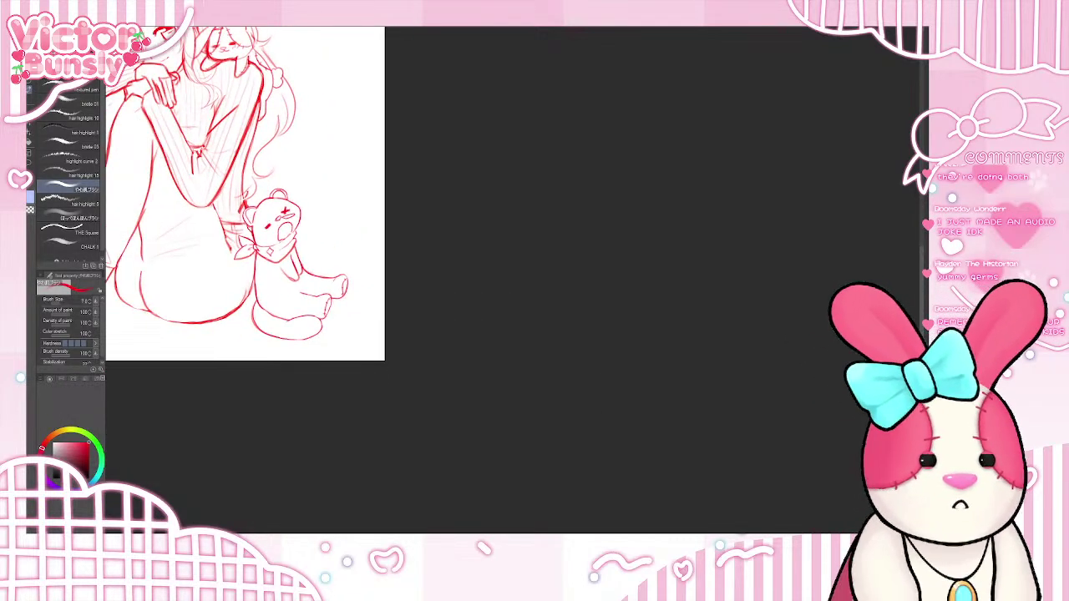
{"action": "scroll", "coordinate": [369, 193], "scroll_direction": "left", "scroll_amount": 5}
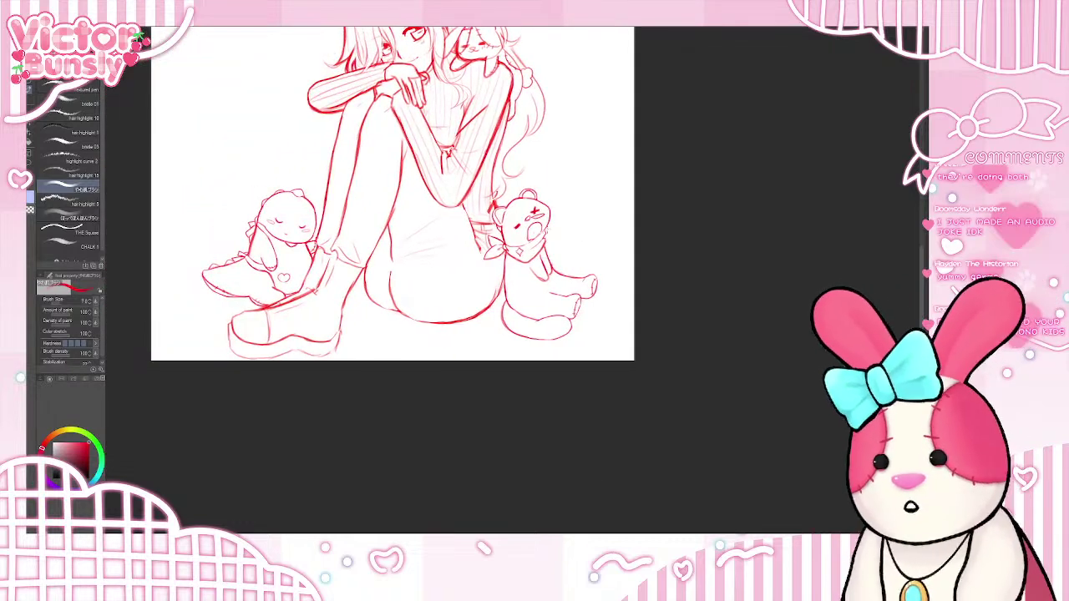
{"action": "scroll", "coordinate": [514, 219], "scroll_direction": "down", "scroll_amount": 4}
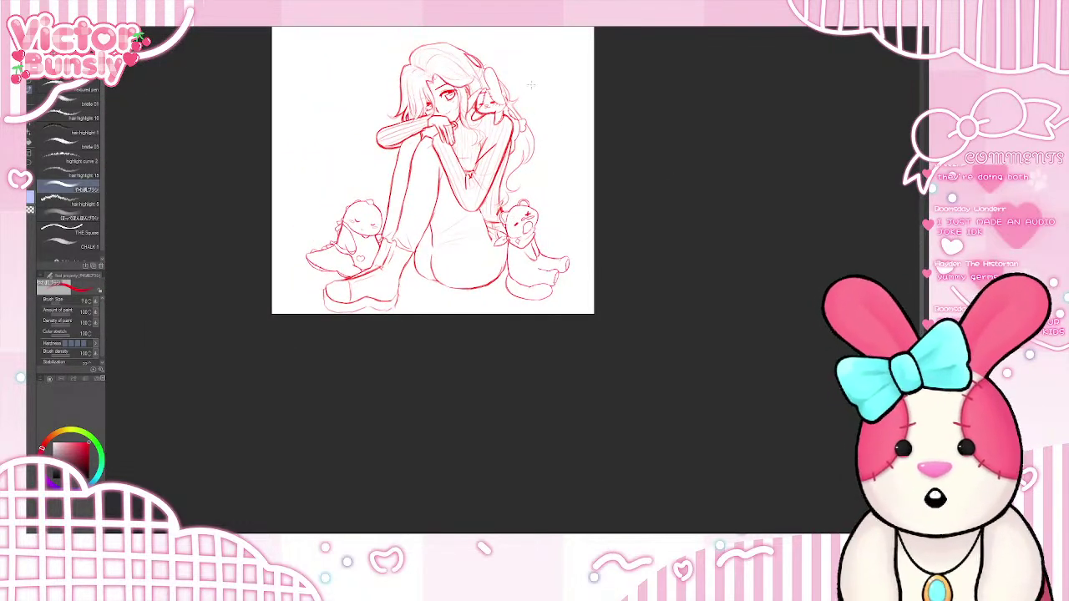
{"action": "scroll", "coordinate": [530, 84], "scroll_direction": "down", "scroll_amount": 1}
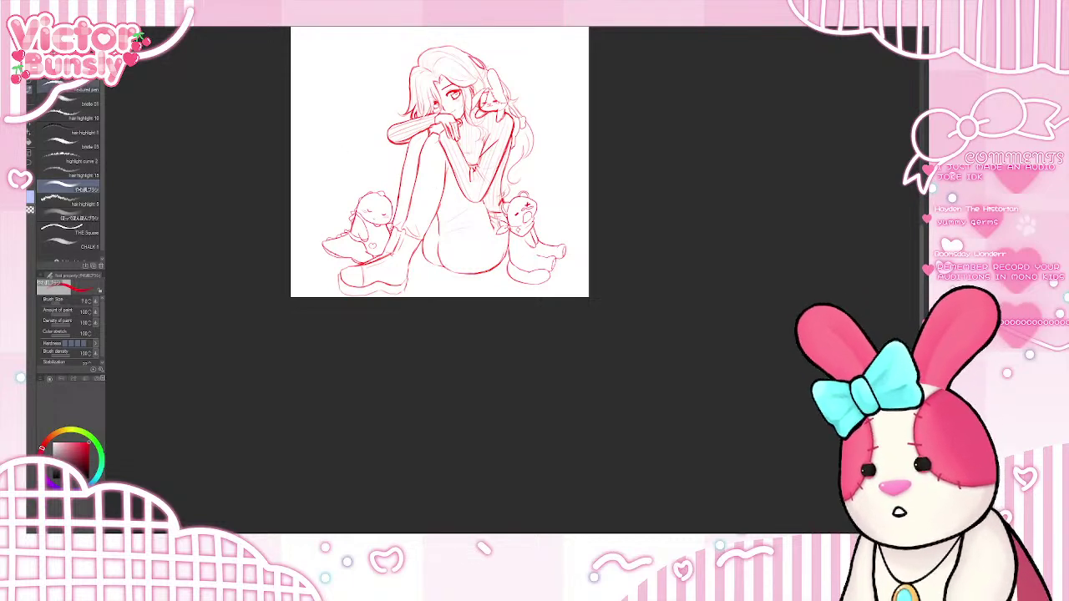
{"action": "key", "text": "e"}
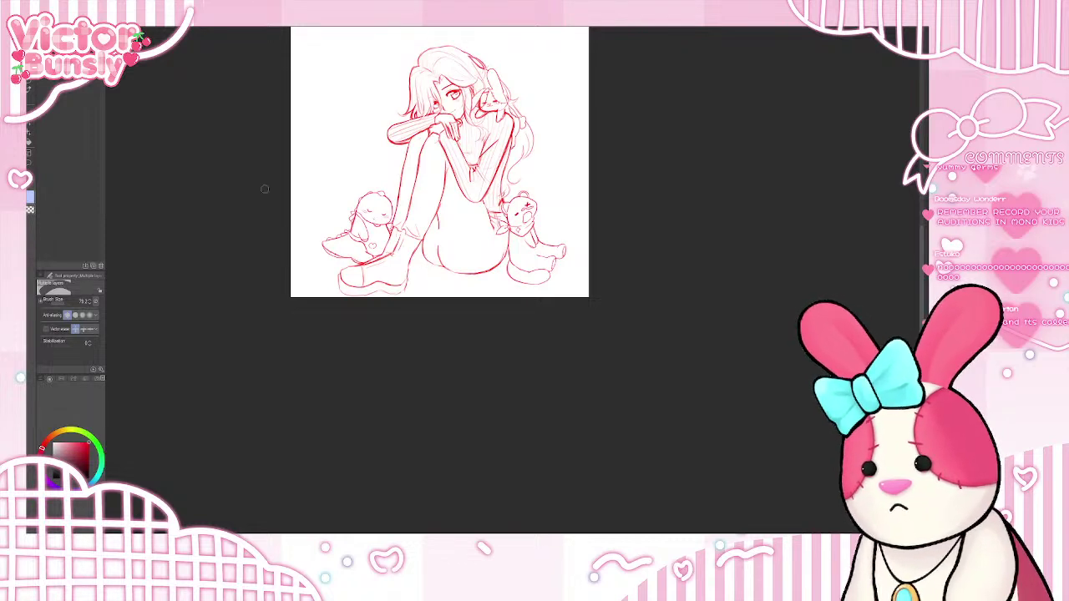
{"action": "key", "text": "e"}
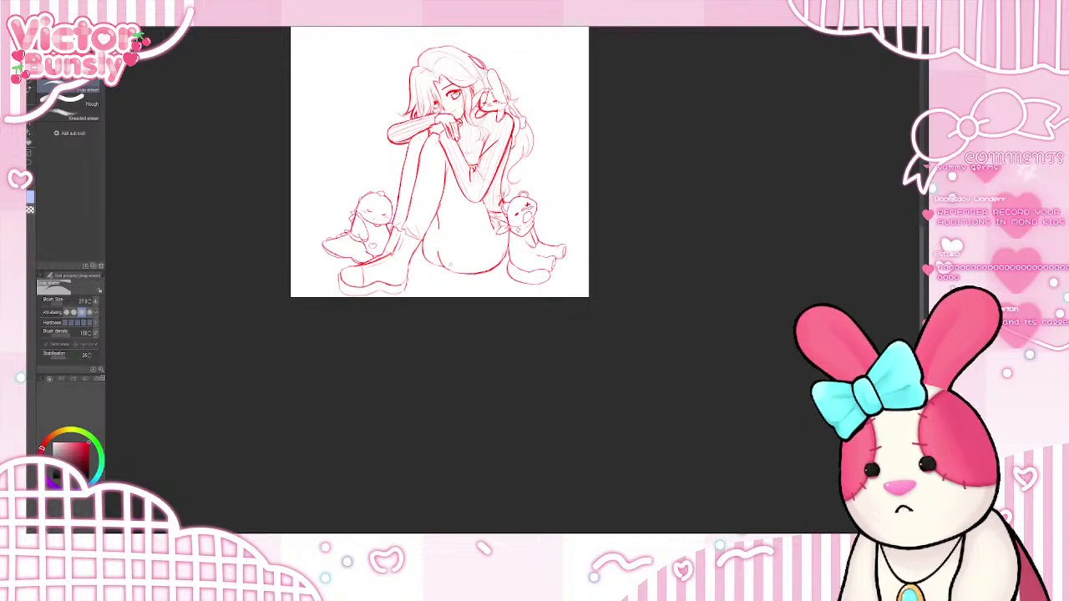
{"action": "key", "text": "b"}
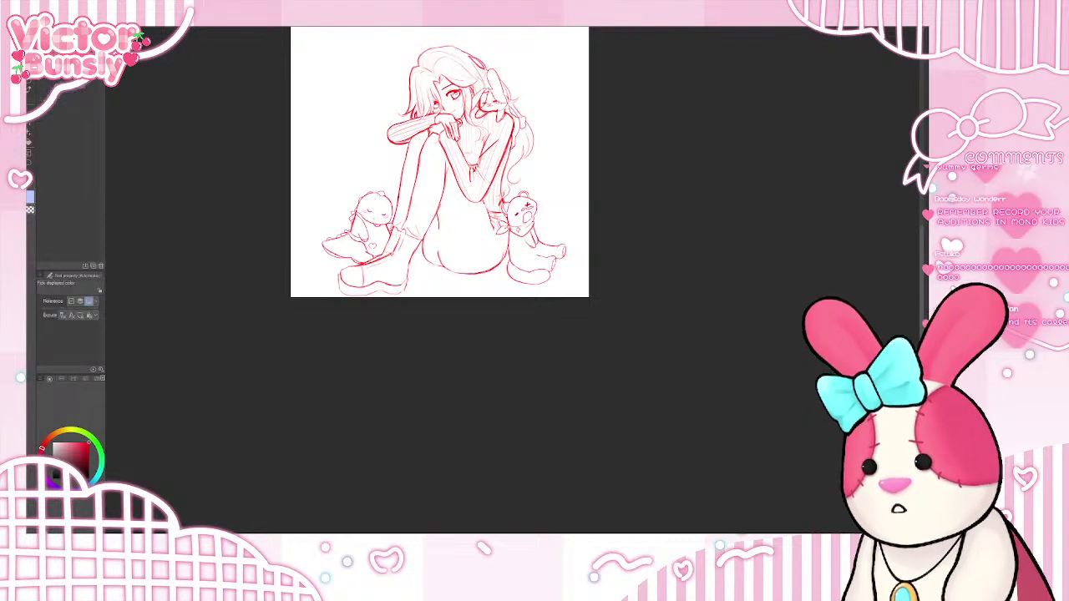
{"action": "left_click_drag", "start_coordinate": [494, 233], "coordinate": [501, 258]}
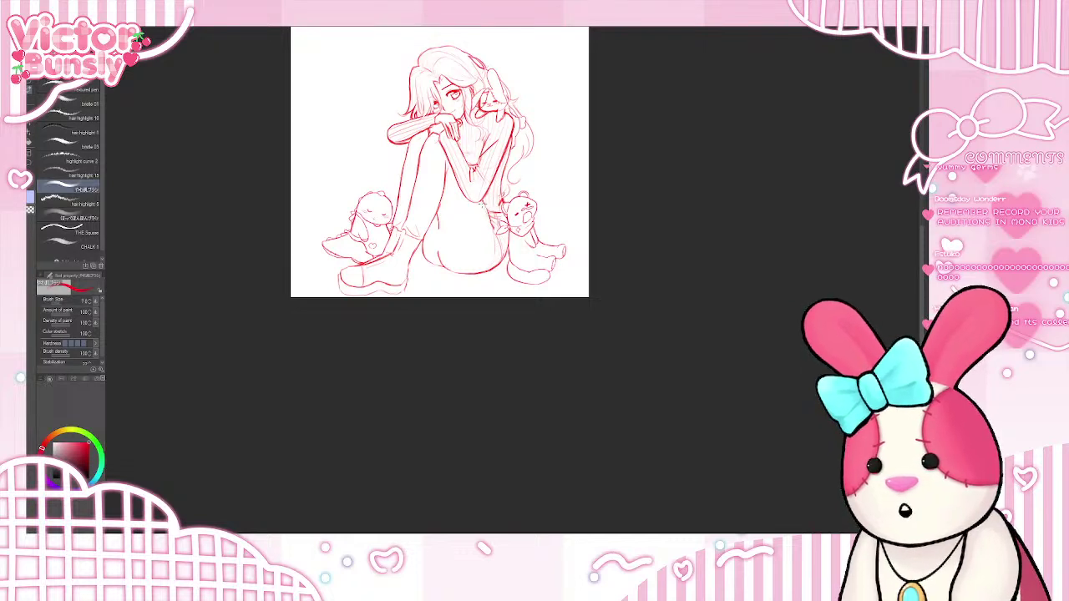
{"action": "left_click_drag", "start_coordinate": [484, 214], "coordinate": [488, 237]}
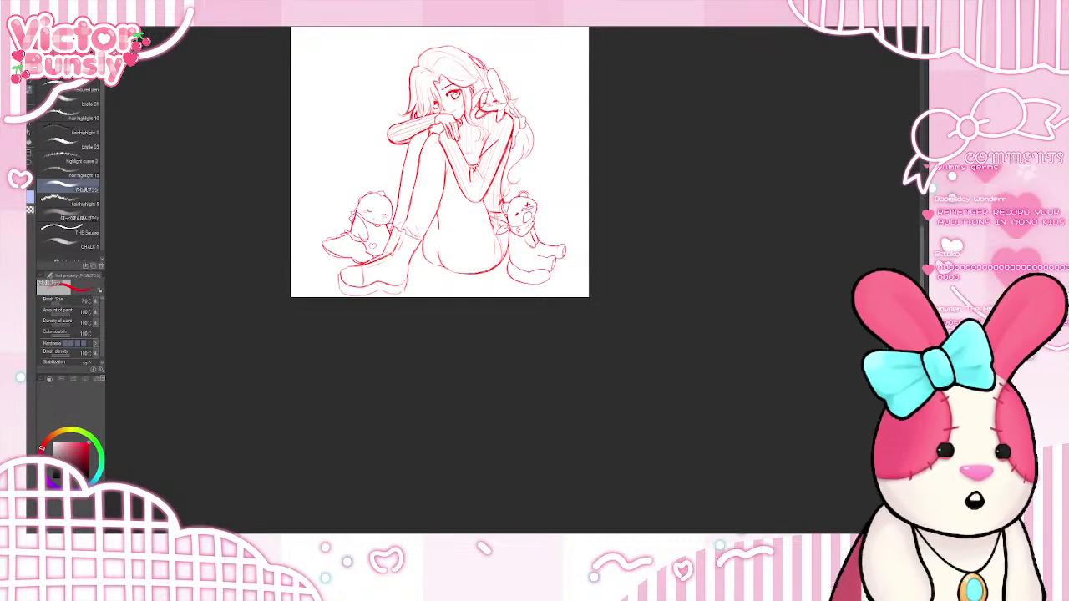
- Move the whole sketch slightly up and to the left on the canvas with the Move layer tool
{"action": "scroll", "coordinate": [898, 236], "scroll_direction": "up", "scroll_amount": 3}
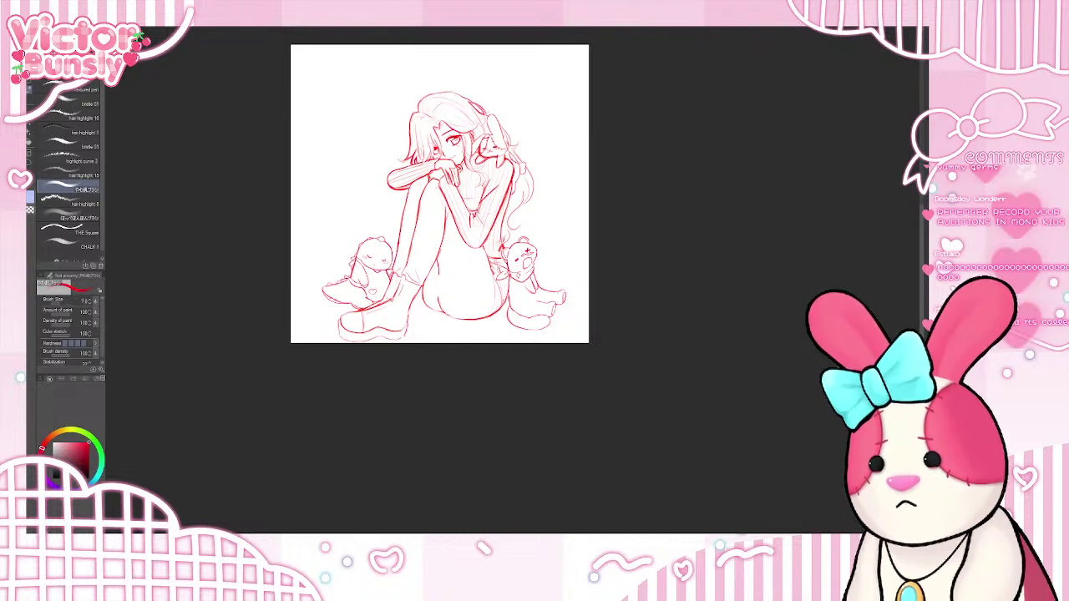
{"action": "key", "text": "k"}
{"action": "left_click_drag", "start_coordinate": [439, 194], "coordinate": [432, 176]}
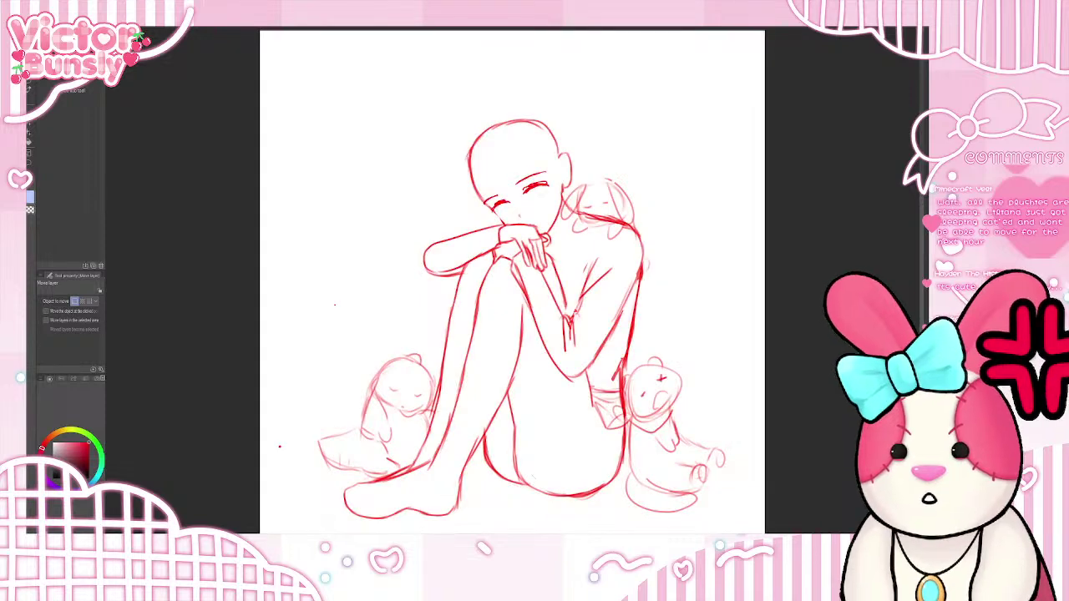
{"action": "scroll", "coordinate": [418, 157], "scroll_direction": "down", "scroll_amount": 3}
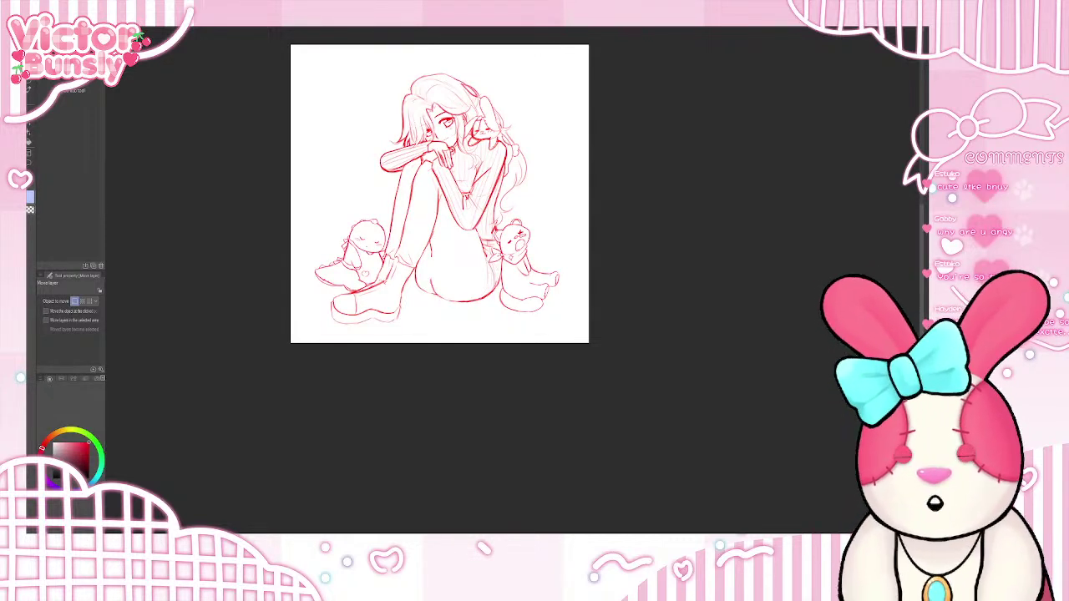
{"action": "scroll", "coordinate": [438, 261], "scroll_direction": "up", "scroll_amount": 1}
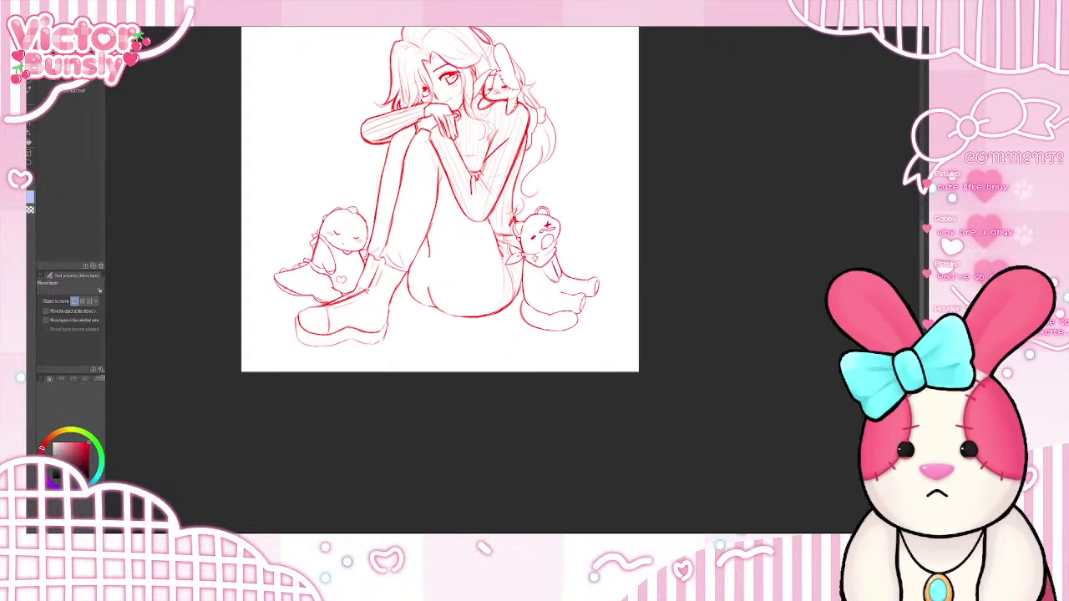
{"action": "scroll", "coordinate": [438, 261], "scroll_direction": "up", "scroll_amount": 1}
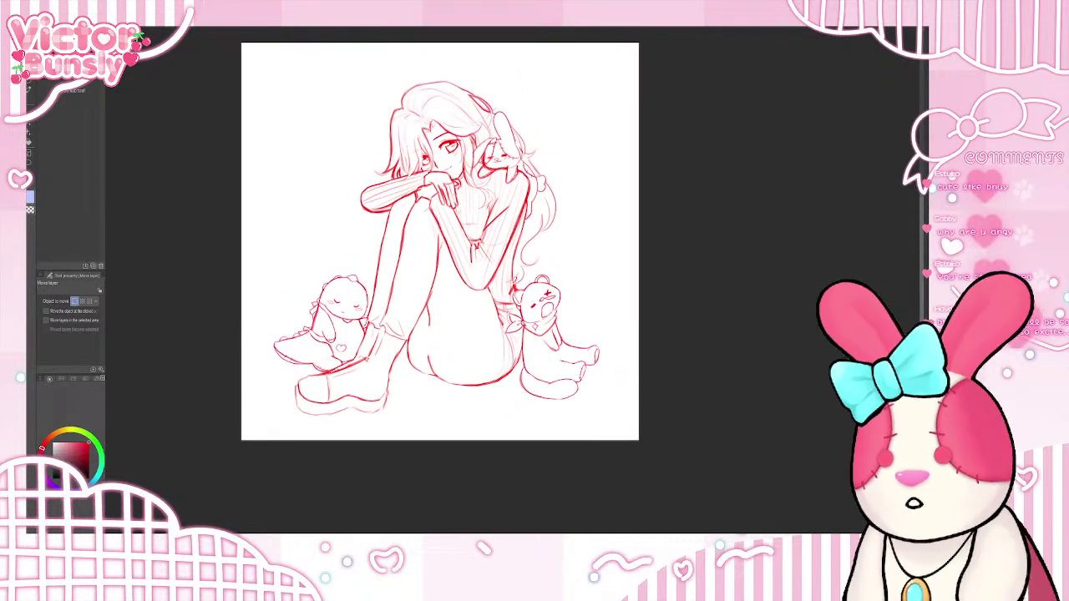